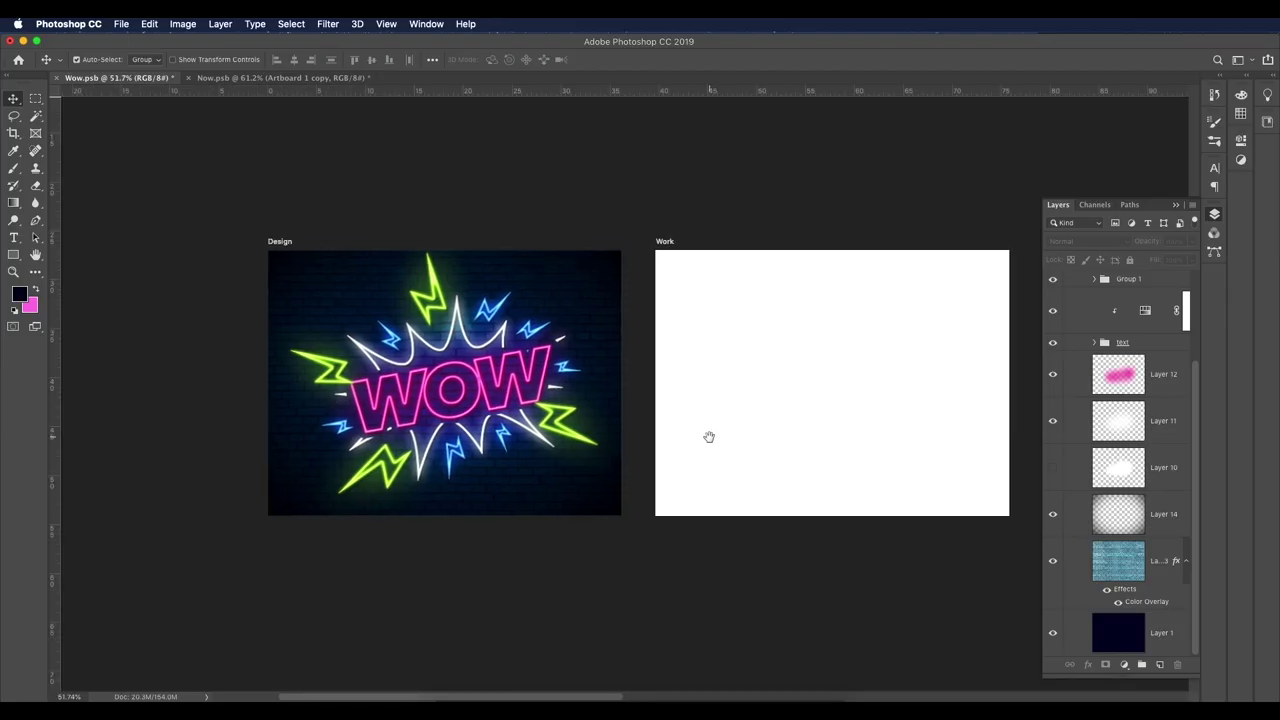
scroll(709, 437, "up", 1)
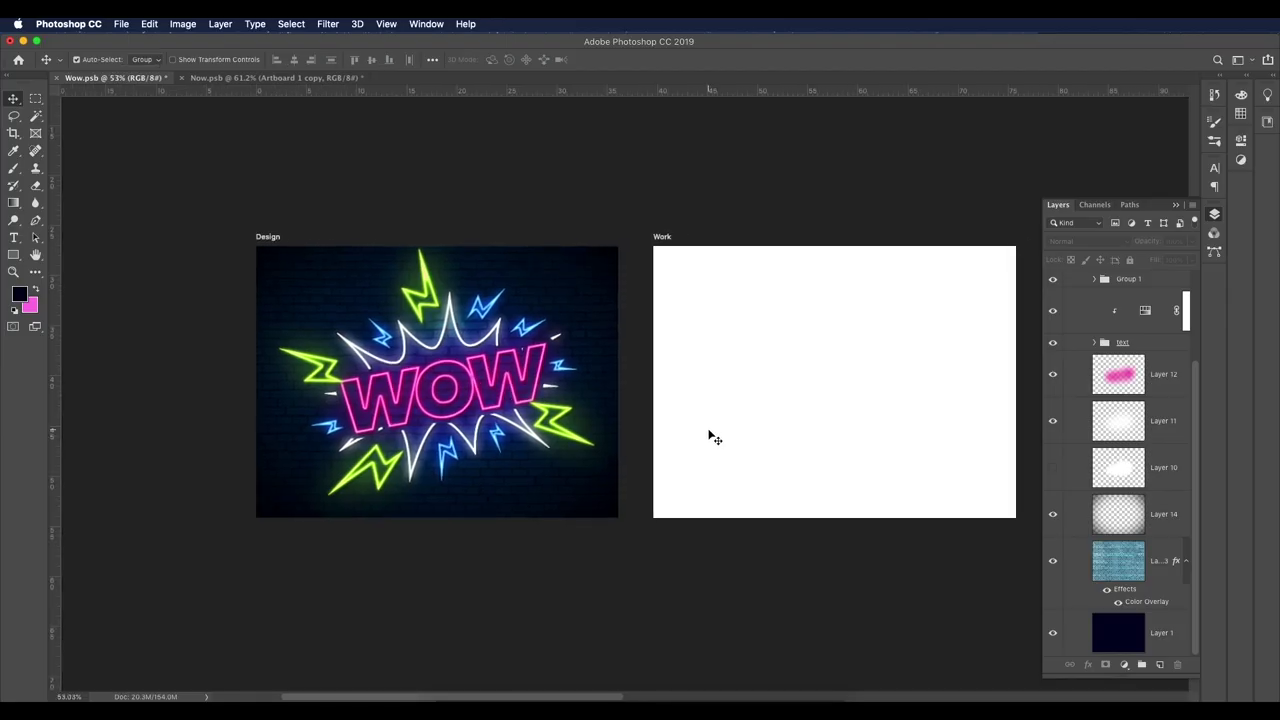
scroll(709, 437, "right", 4)
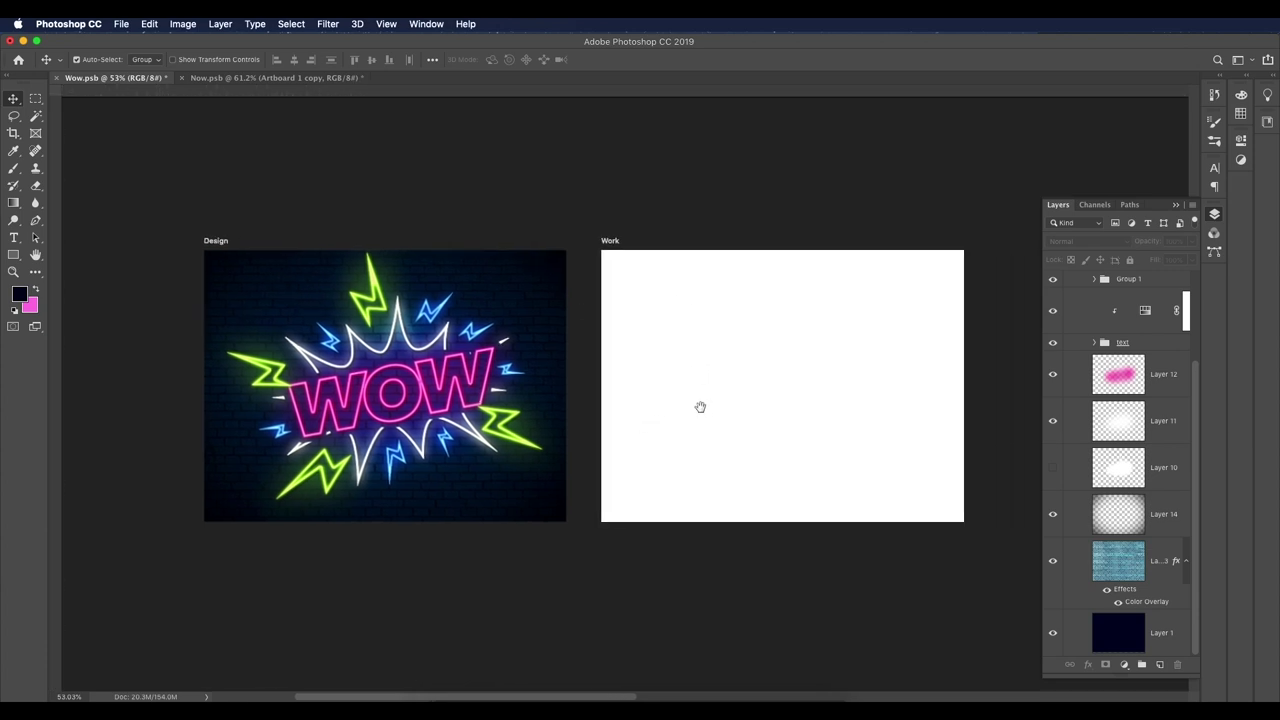
left_click(120, 24)
key("super+n")
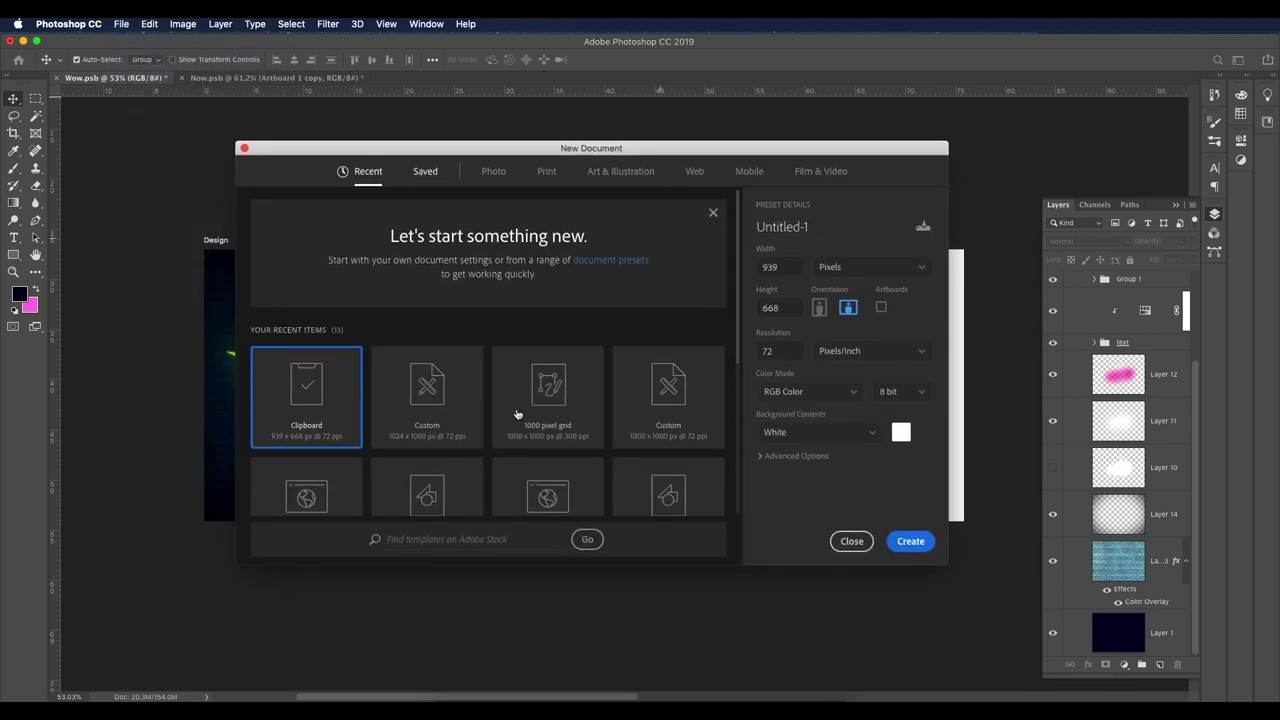
double_click(777, 268)
type("100")
double_click(791, 307)
type("10")
double_click(783, 352)
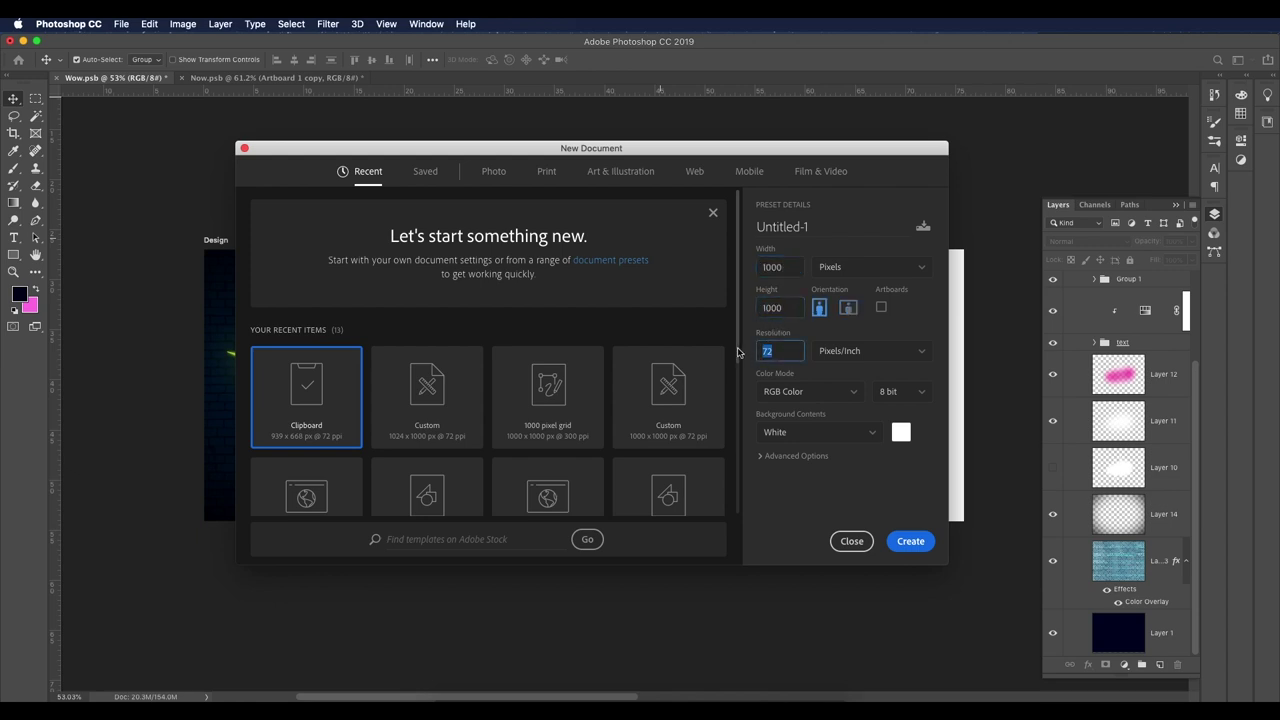
left_click(862, 546)
key("super+r")
key("super+r")
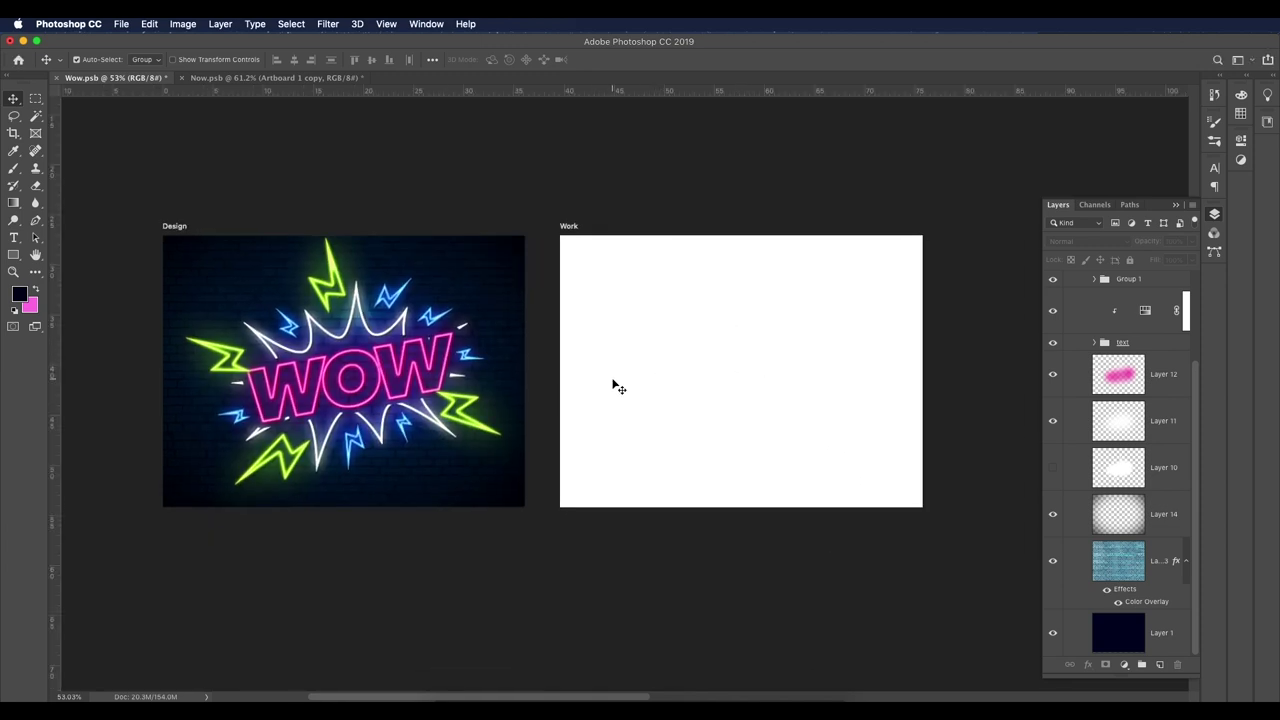
key("super+r")
scroll(463, 380, "up", 2)
key("super+r")
scroll(463, 380, "up", 2)
scroll(1080, 336, "up", 3)
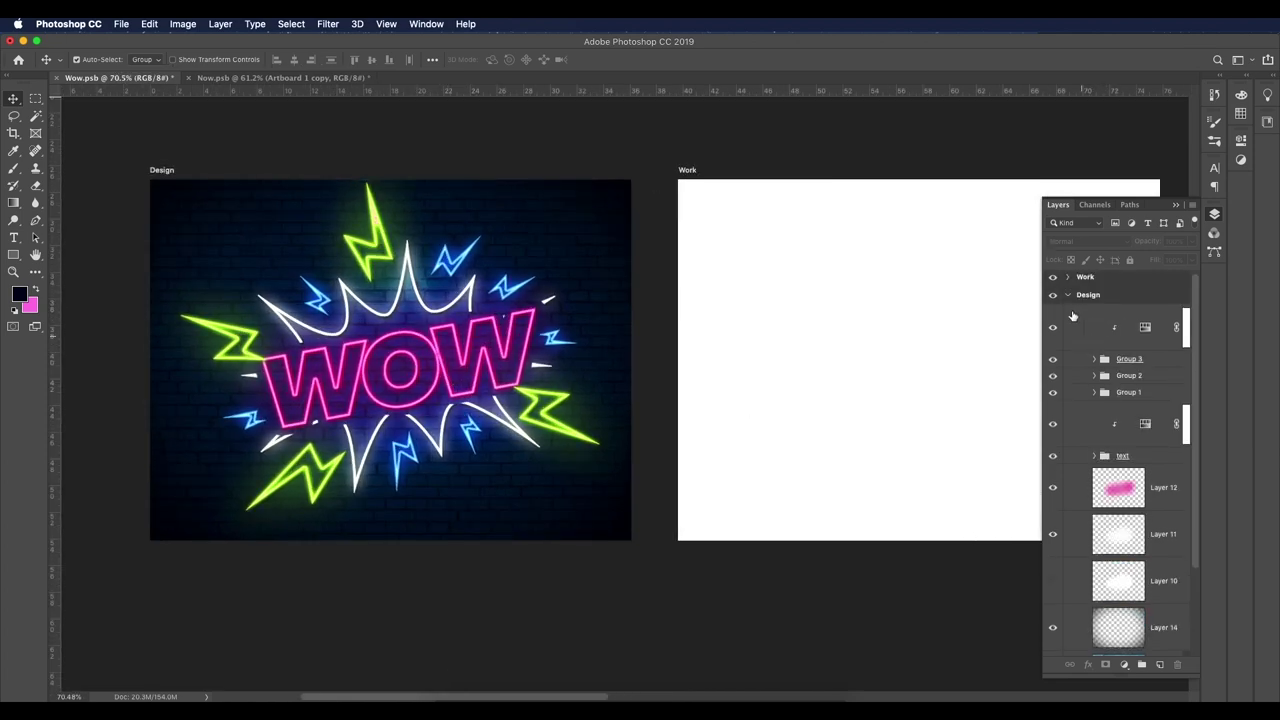
Step: Collapse the Design artboard's layers and check what each artboard contains by hiding and showing Design and Work in turn
left_click(1068, 296)
left_click(1052, 297)
left_click(1052, 297)
left_click(1052, 280)
left_click(1052, 280)
left_click(1052, 297)
left_click(1052, 297)
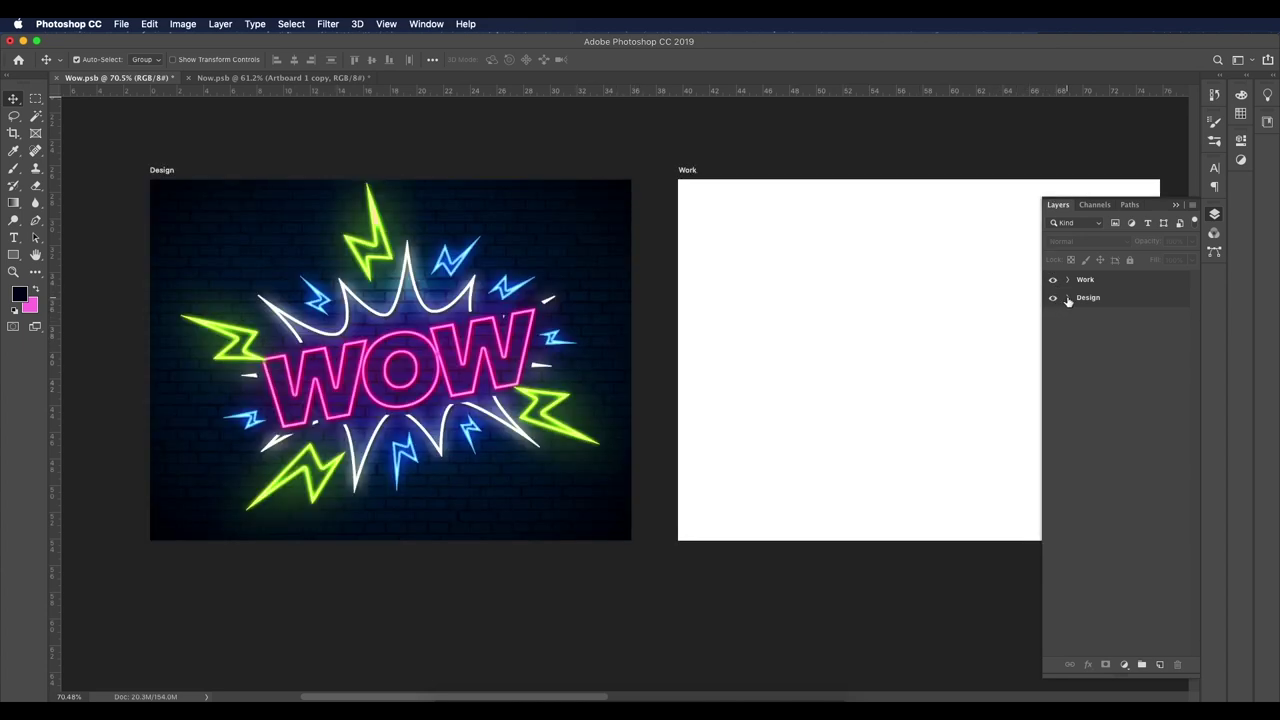
Step: Expand the Design artboard and inspect its text group, Group 1, Group 2 and Group 3 by hiding and showing each one
left_click(1067, 297)
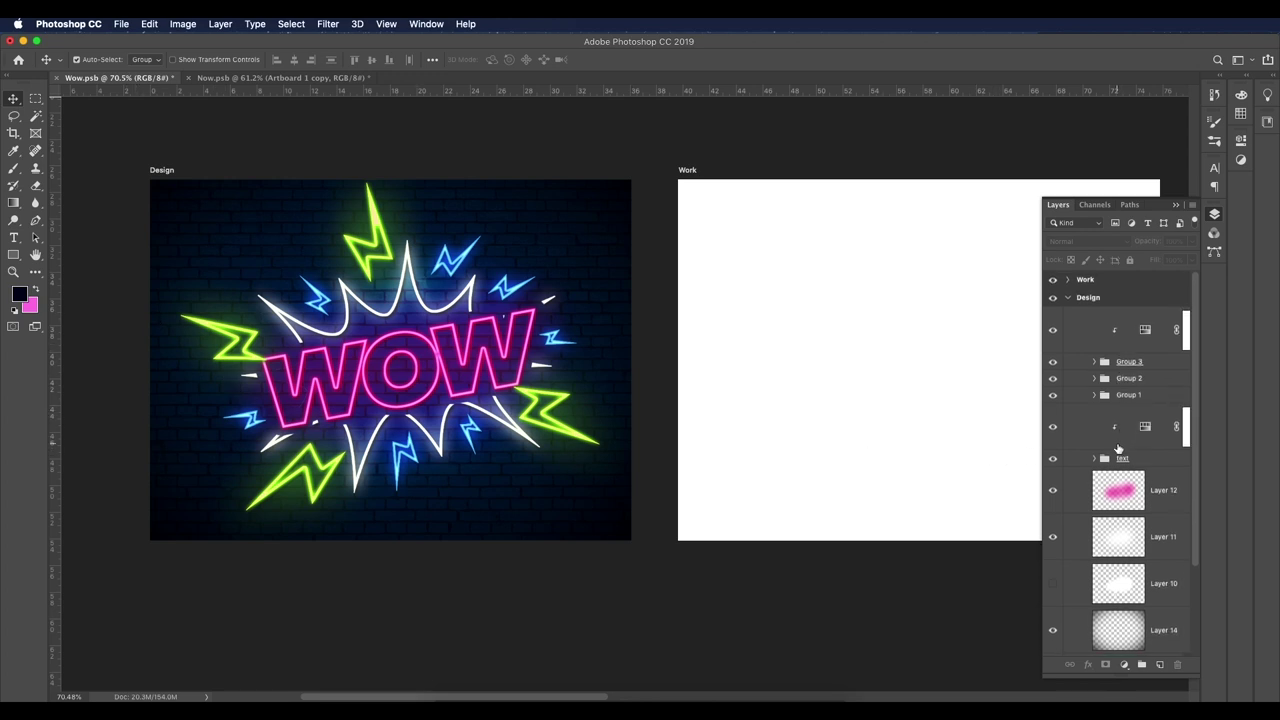
left_click(1052, 459)
left_click(1052, 459)
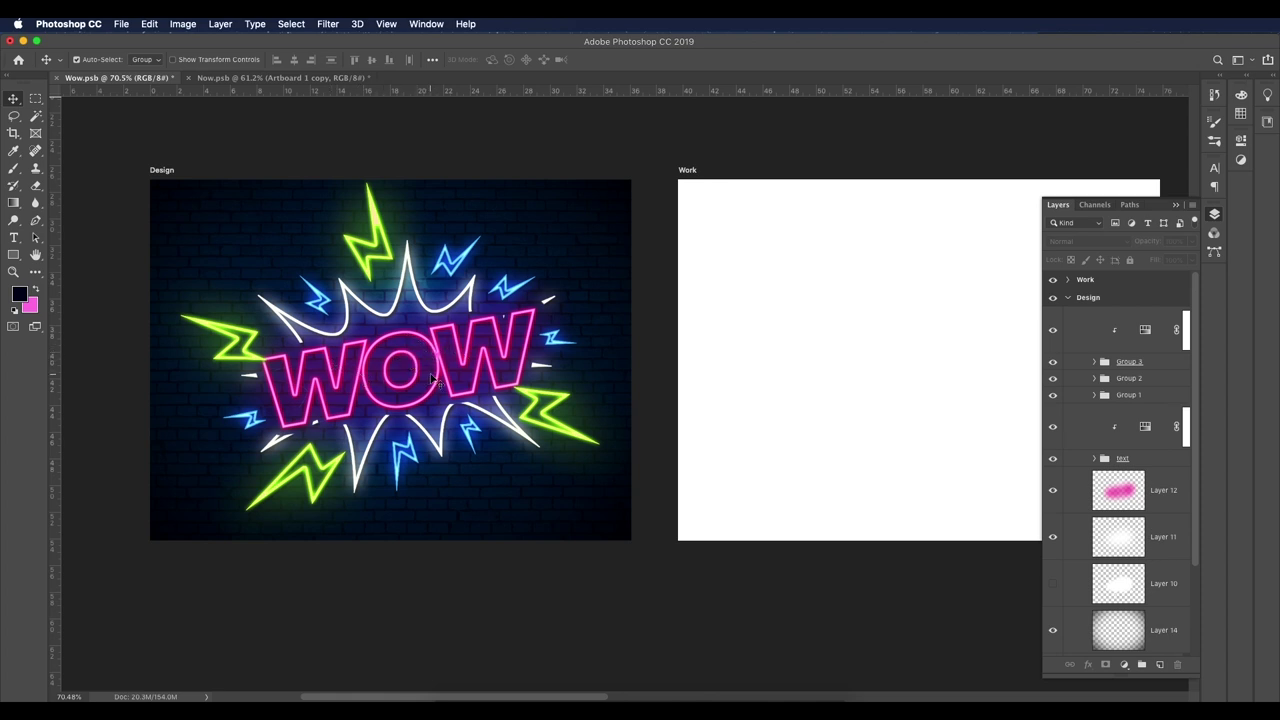
left_click(1052, 395)
left_click(1052, 378)
left_click(1052, 378)
left_click(1052, 361)
left_click(1052, 361)
Step: Inspect Layer 12, Layer 11, the brick texture layer and its Color Overlay effect in the Design artboard by hiding and showing them
scroll(1108, 430, "down", 3)
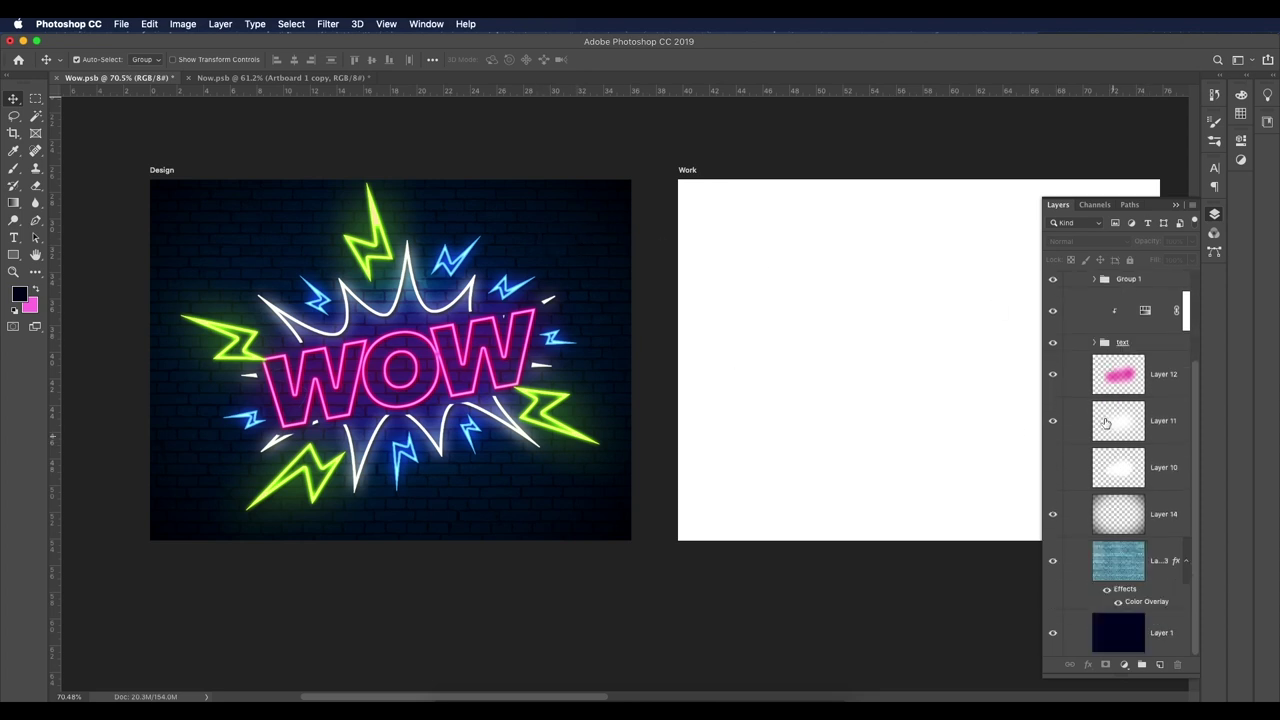
left_click(1052, 374)
left_click(1052, 374)
left_click(1052, 421)
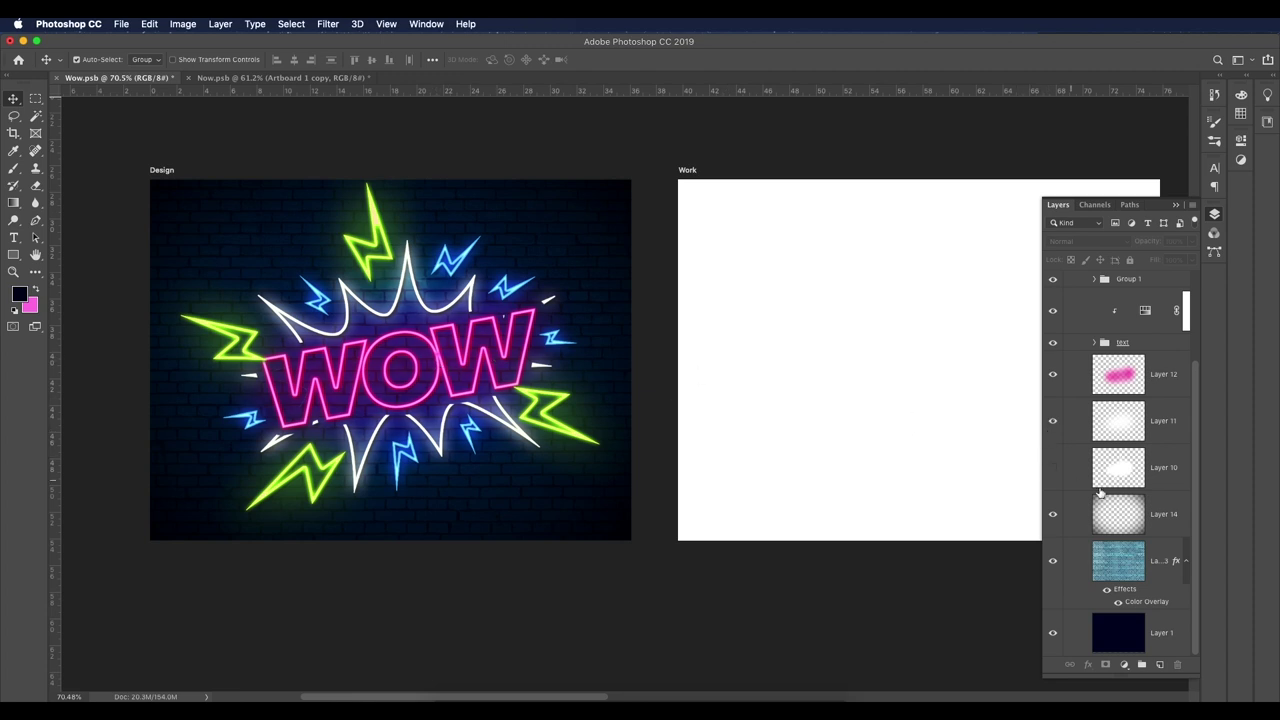
left_click(1051, 562)
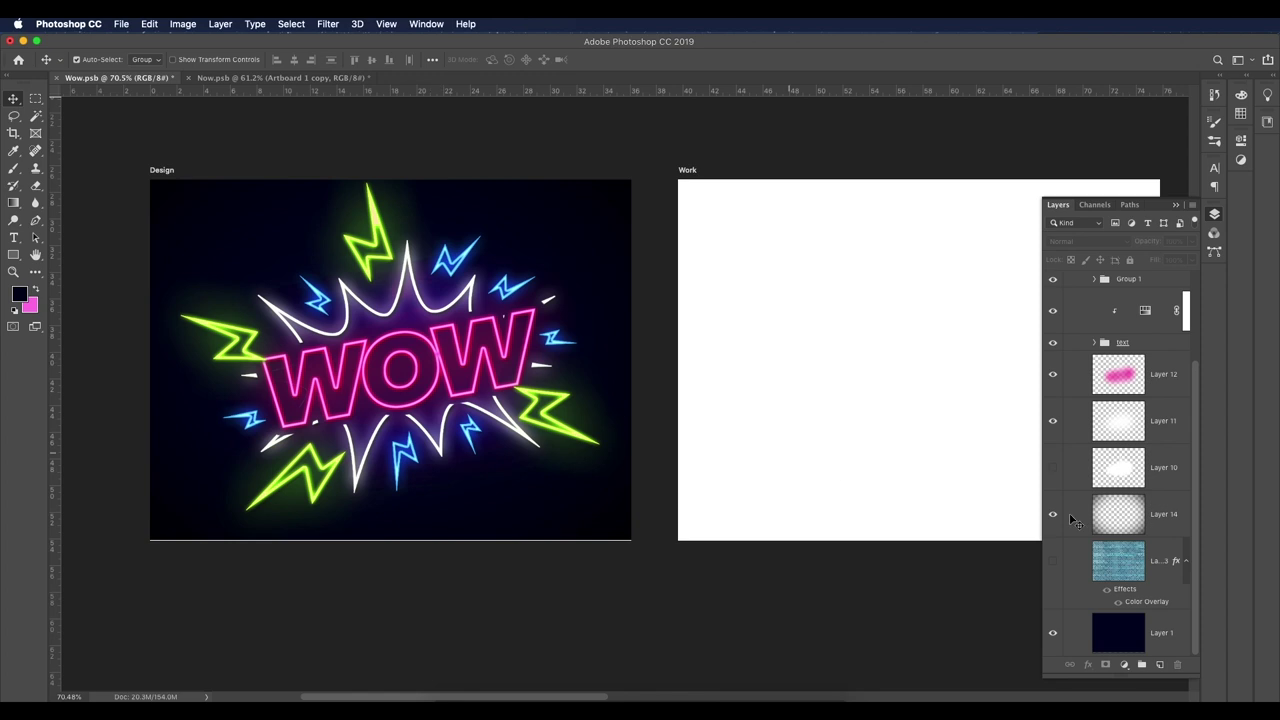
left_click(1052, 562)
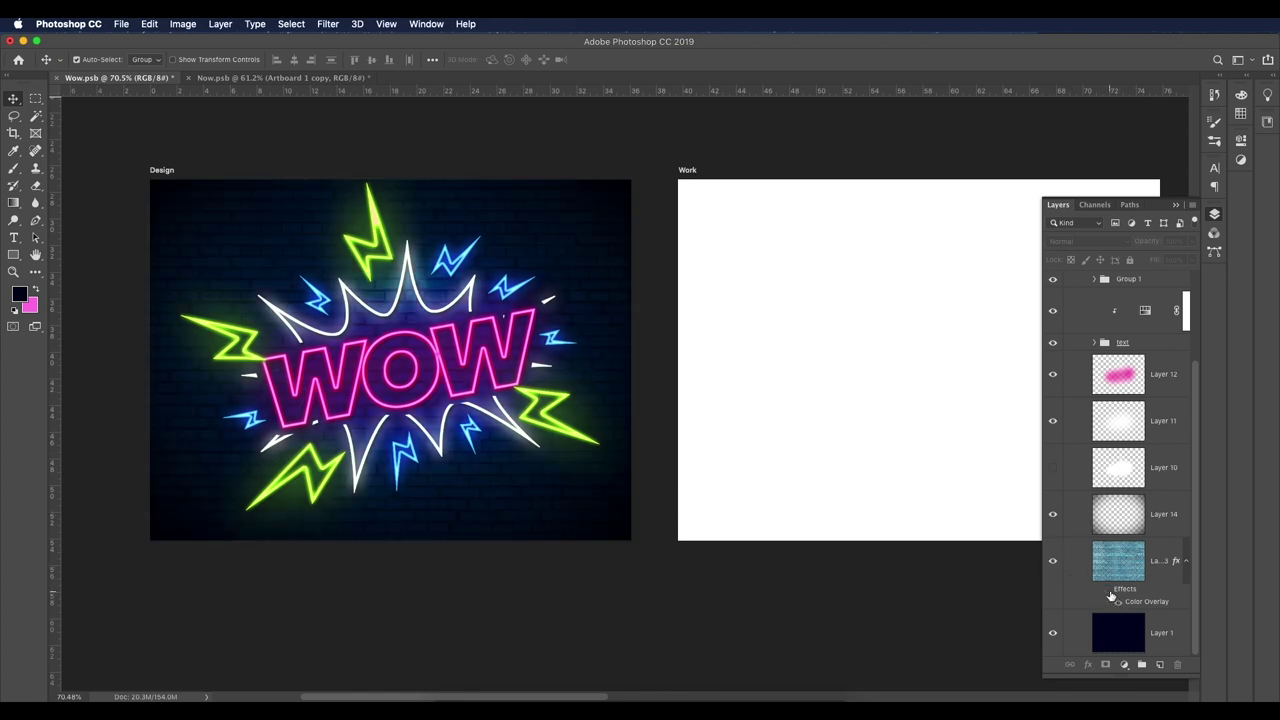
left_click(1111, 596)
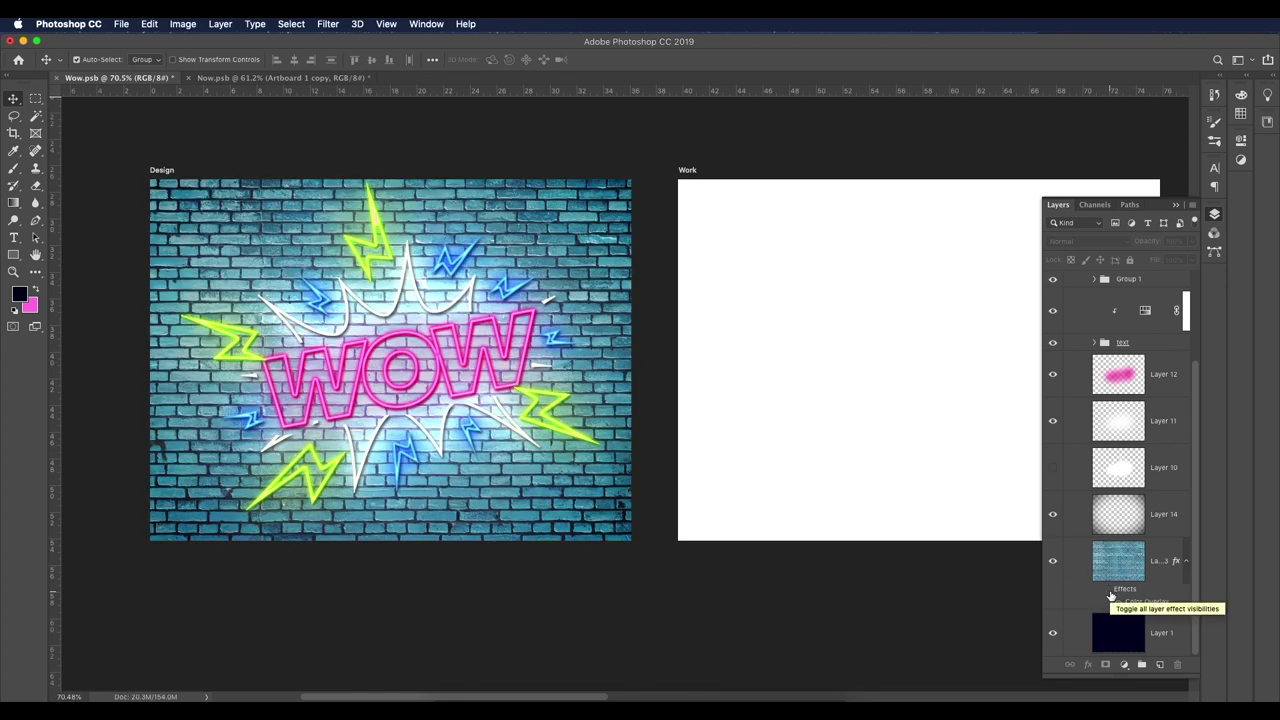
left_click(1109, 592)
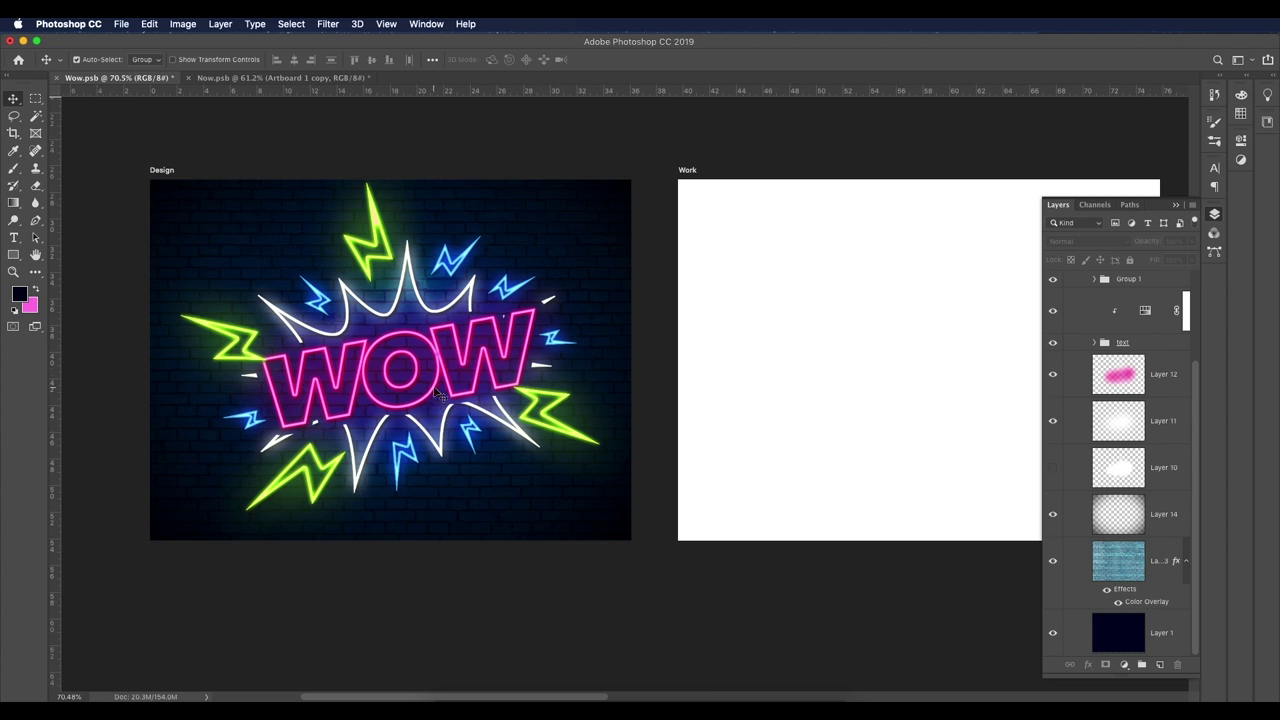
Step: Collapse the Design artboard's layers and add a new empty layer inside the Work artboard
scroll(435, 393, "down", 3)
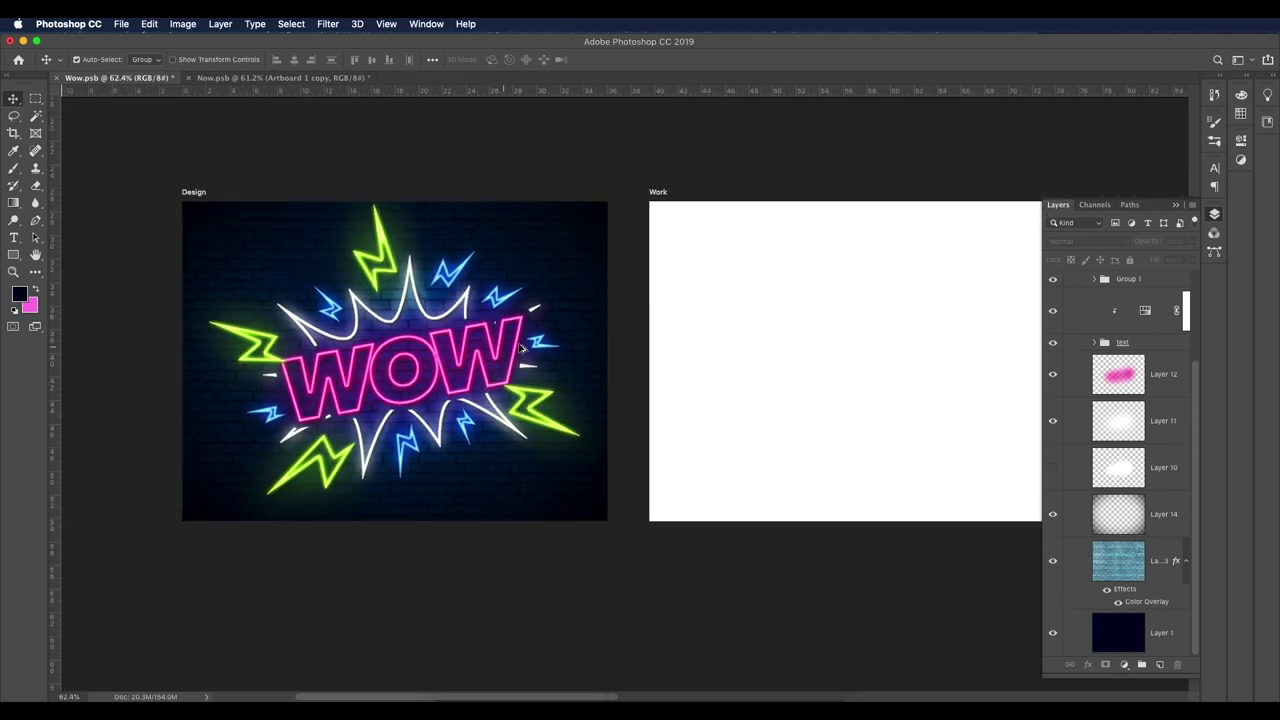
scroll(703, 380, "down", 2)
scroll(1171, 353, "up", 3)
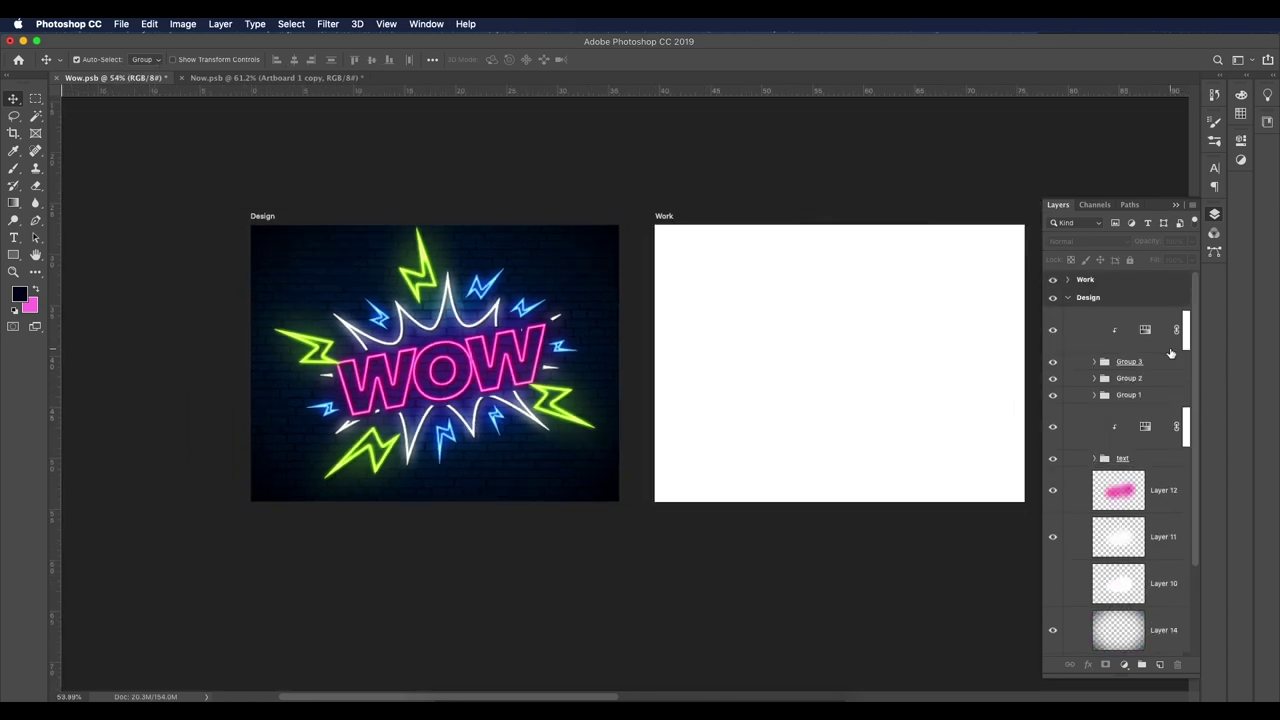
left_click(1069, 298)
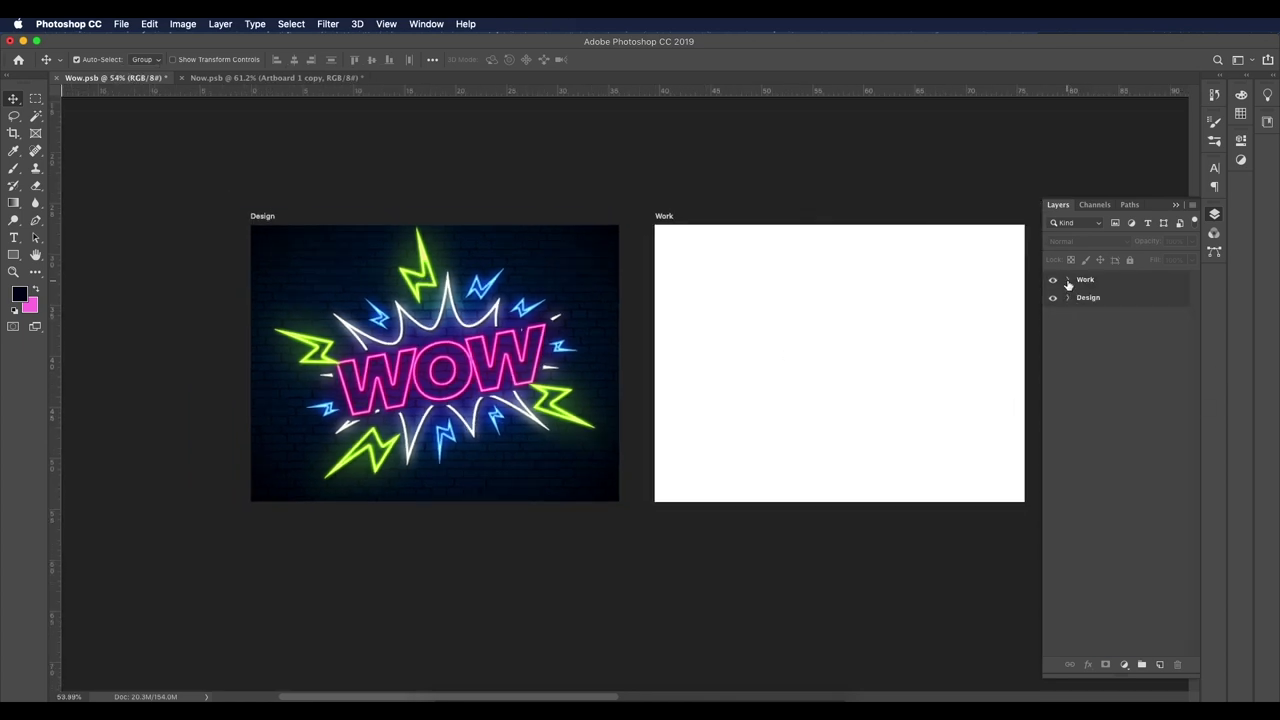
left_click(1089, 285)
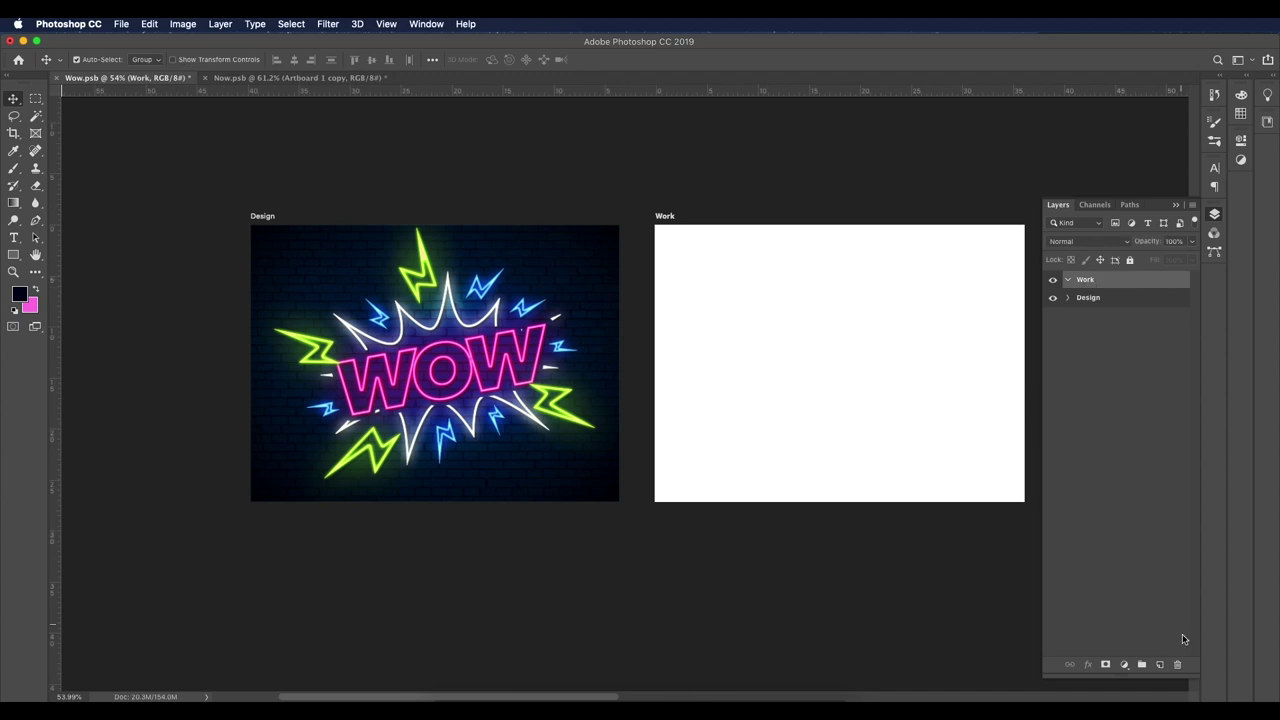
left_click(1160, 665)
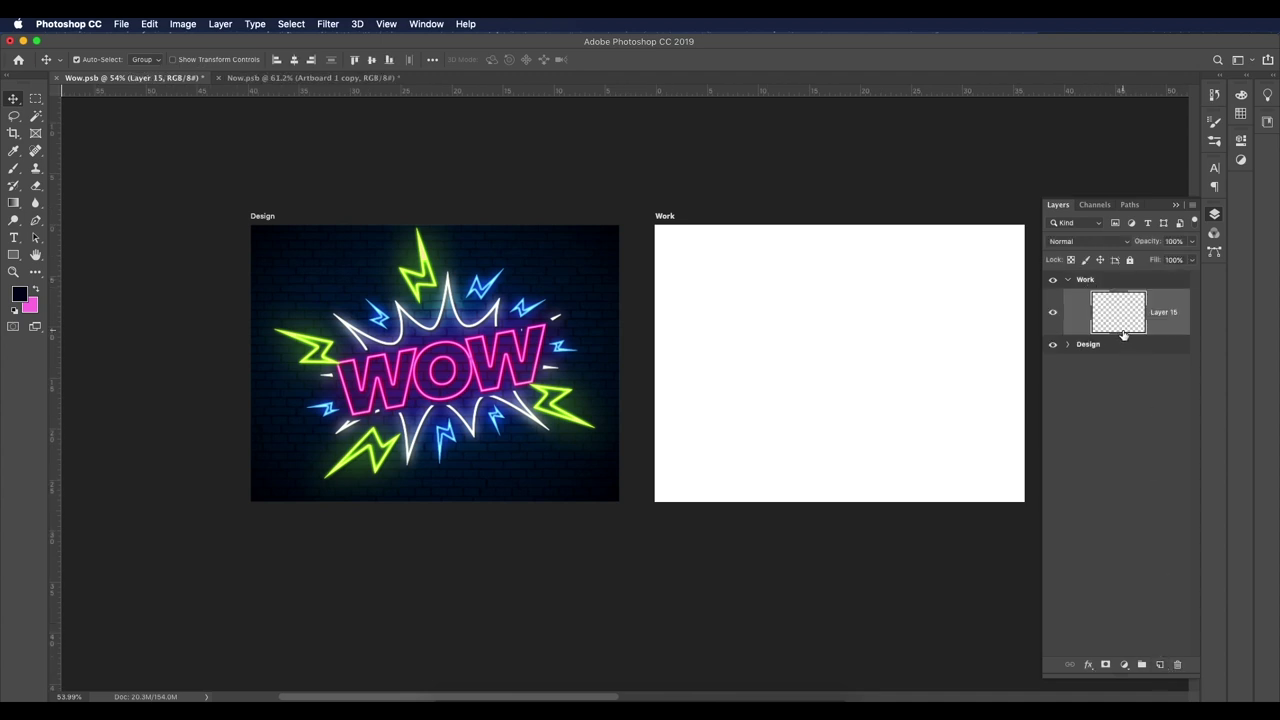
Step: Sample the dark blue of the Design background, adjust the foreground colour to #00091f and fill the new Work layer with it
key("i")
left_click(499, 461)
left_click(18, 294)
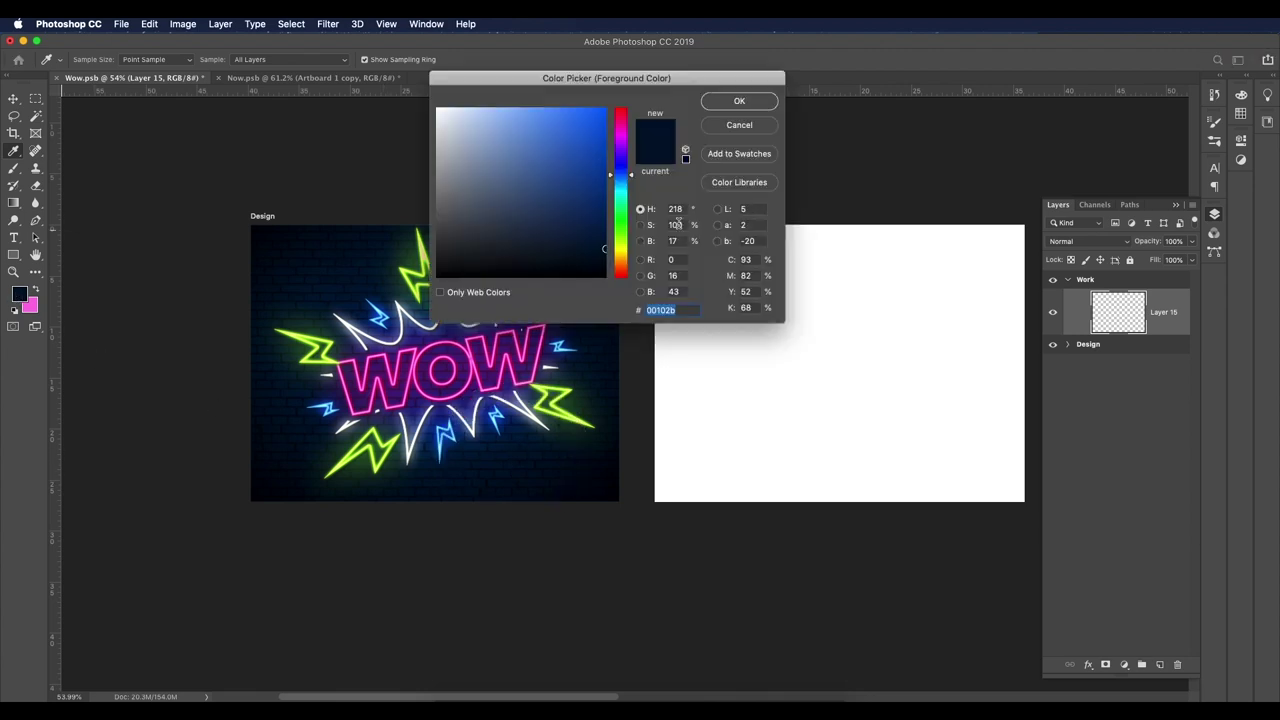
left_click_drag(626, 180, 626, 172)
left_click(608, 257)
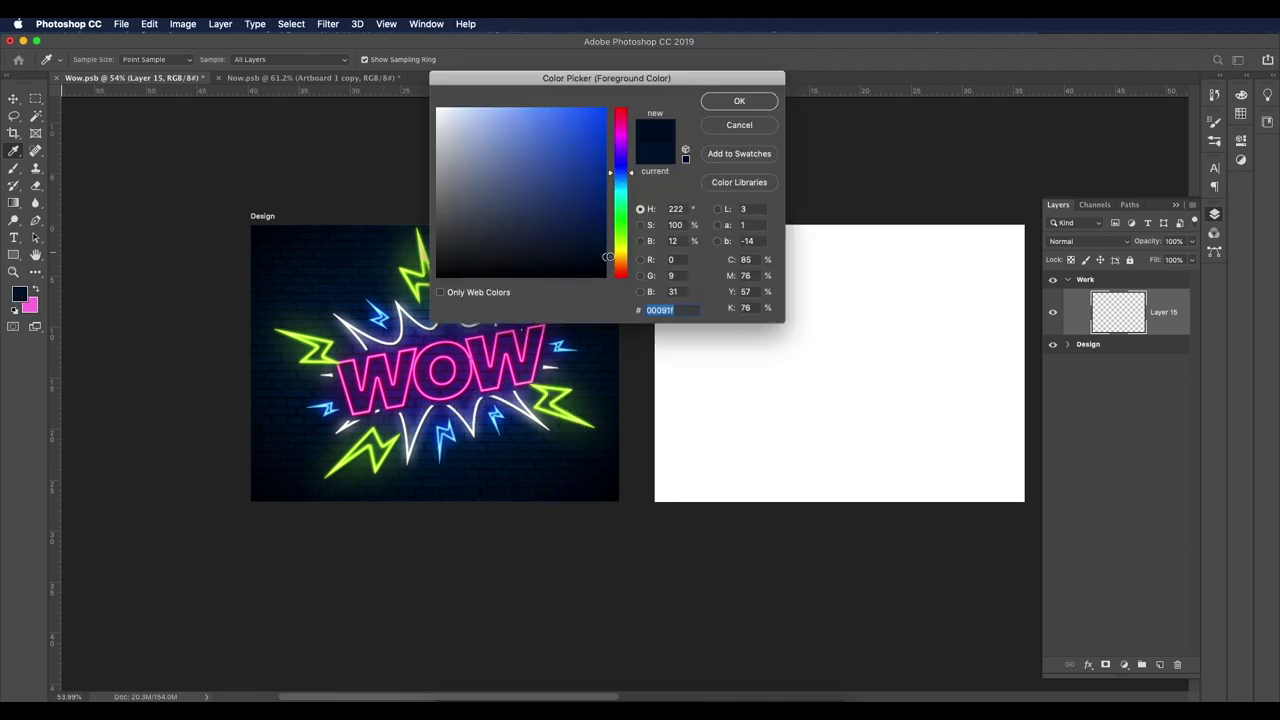
left_click(737, 103)
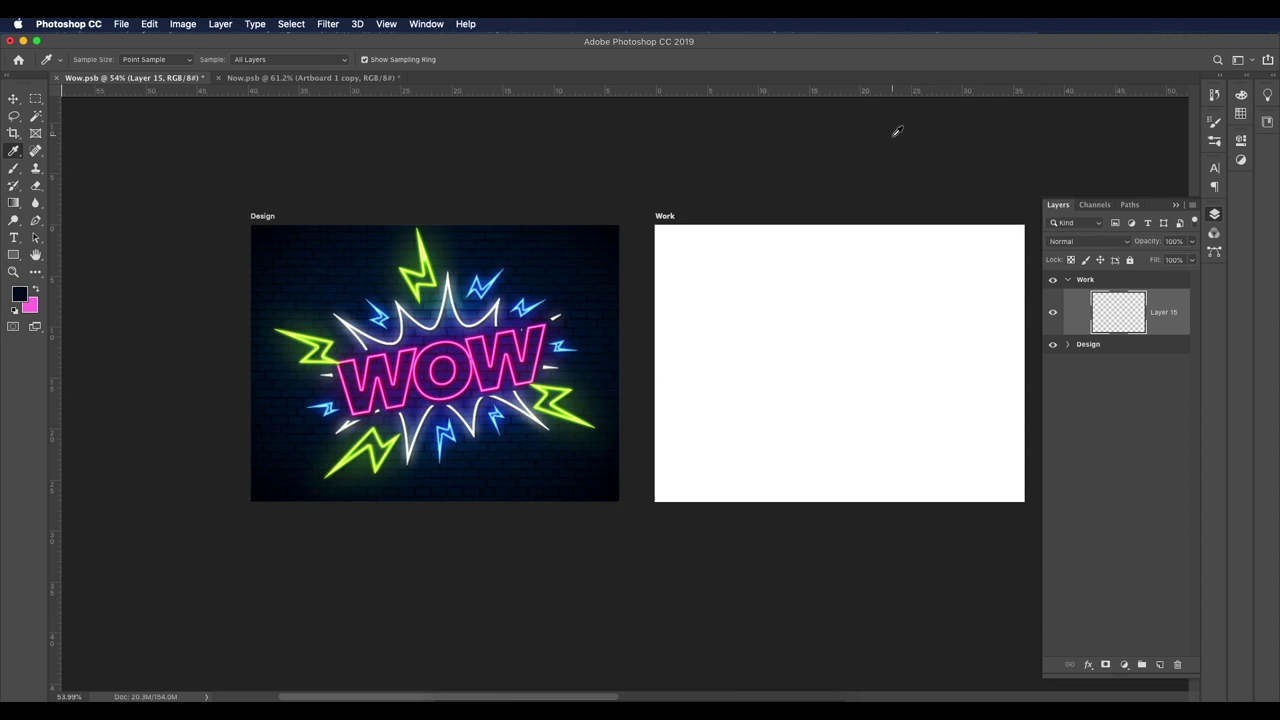
key("alt+BackSpace")
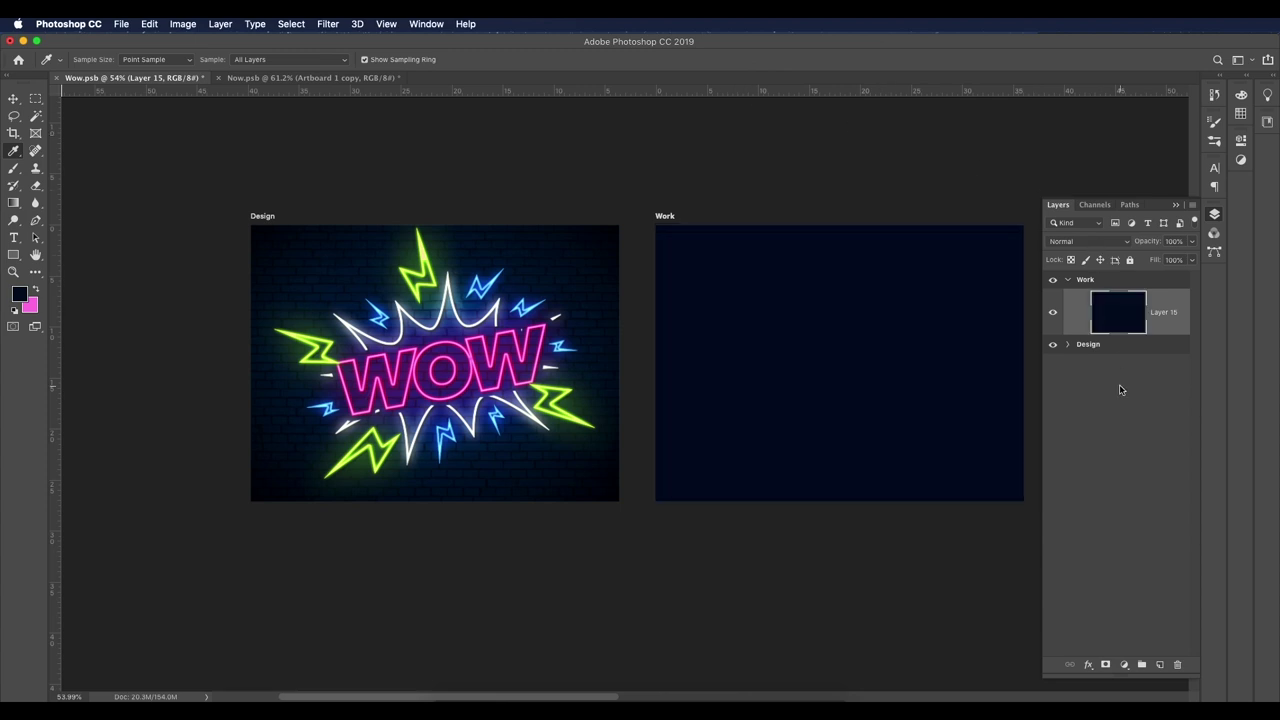
Step: Add the white text WOW in Avenir Next Heavy Italic near the middle of the Work artboard
key("t")
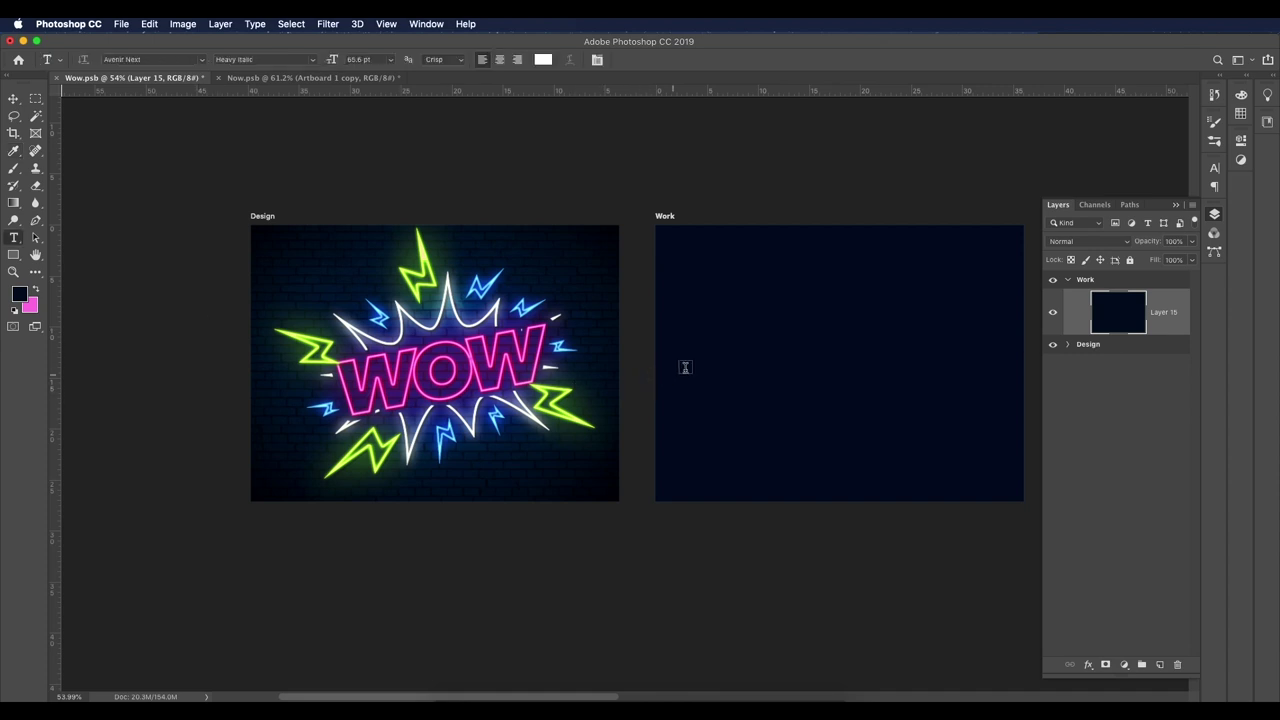
left_click(812, 362)
type("WOW")
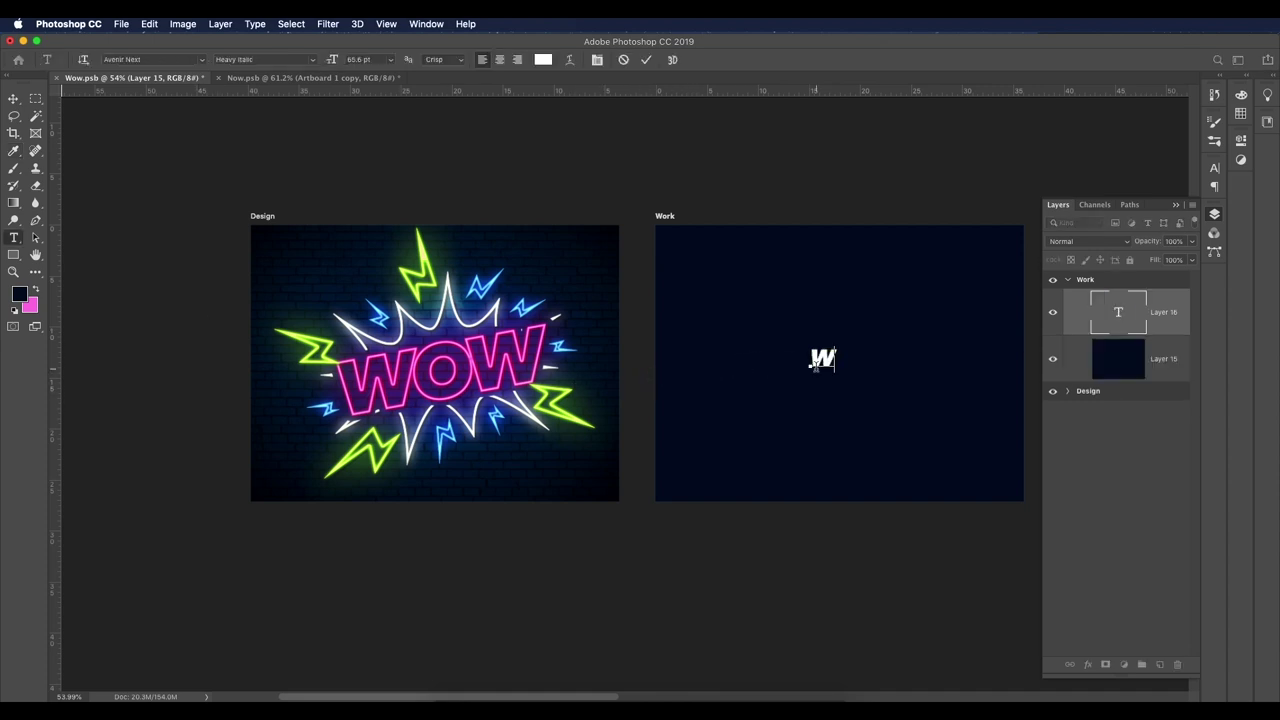
left_click(13, 99)
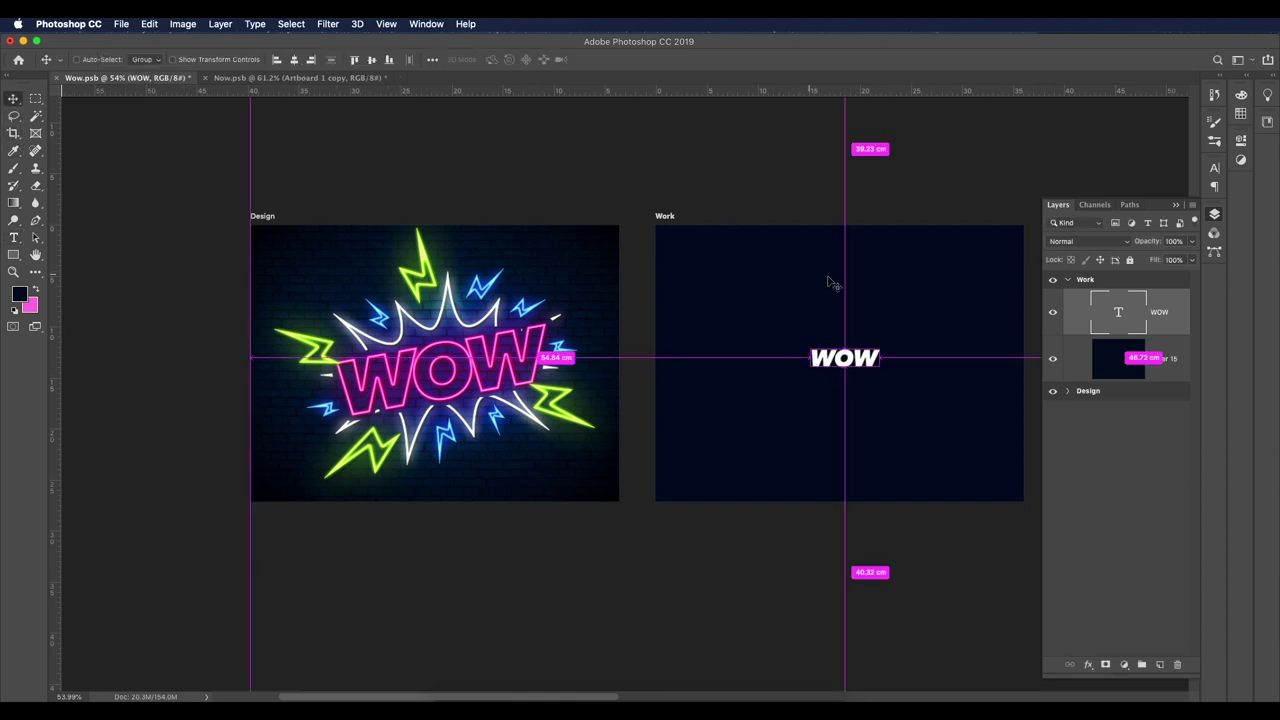
Step: Scale the WOW text up proportionally to about 23 cm wide and reposition it around the middle of the Work artboard
key("cmd+t")
left_click_drag(884, 342, 1025, 212)
left_click_drag(962, 336, 905, 370)
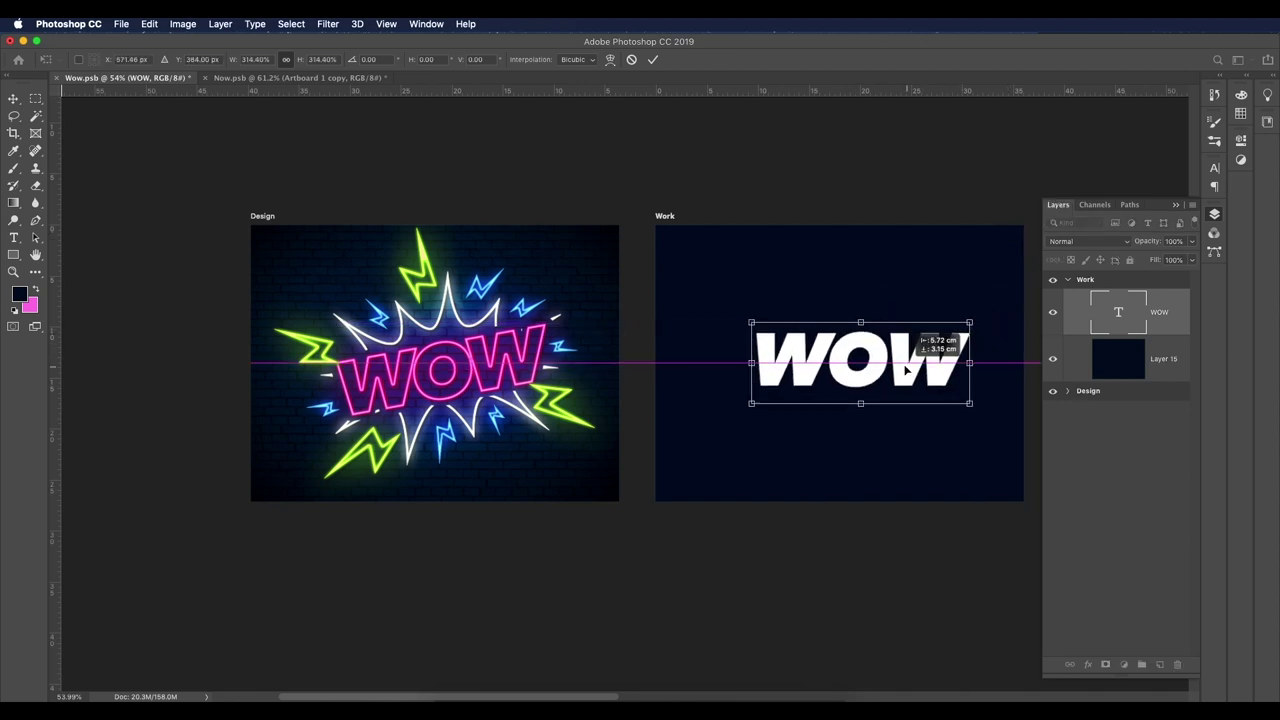
left_click_drag(970, 322, 987, 316)
left_click_drag(942, 367, 930, 371)
left_click_drag(975, 318, 970, 322)
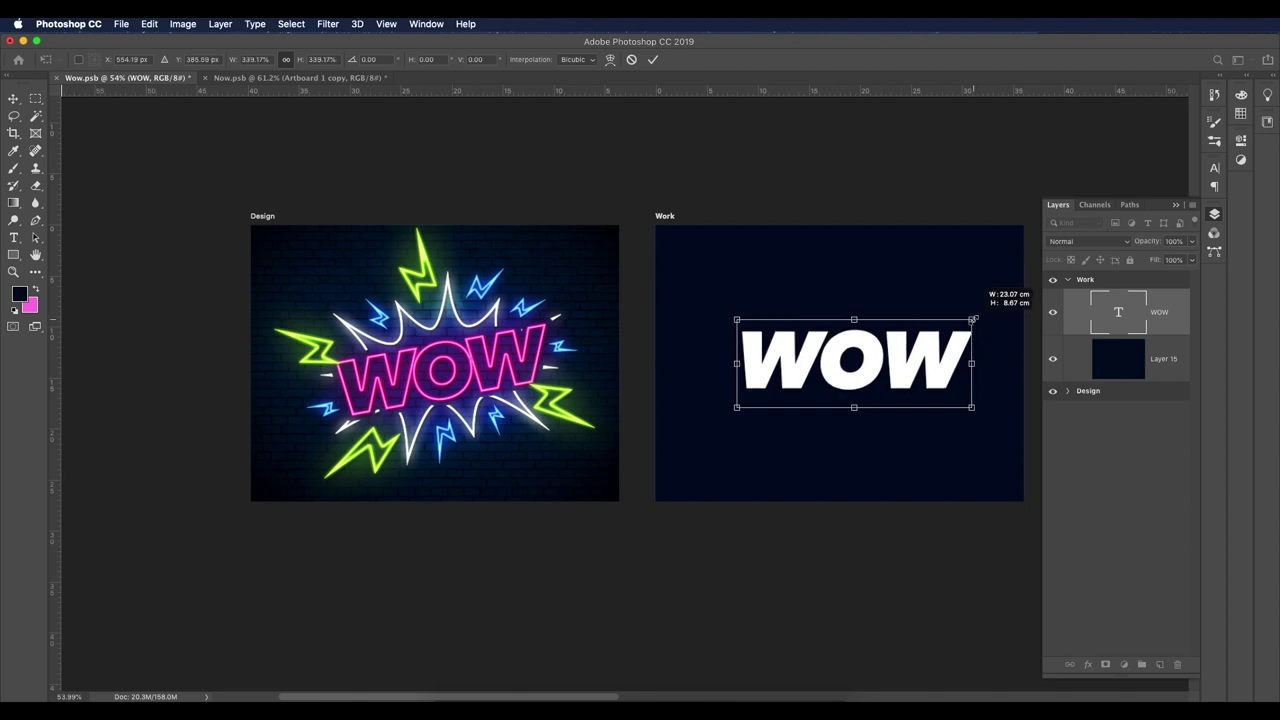
key("Return")
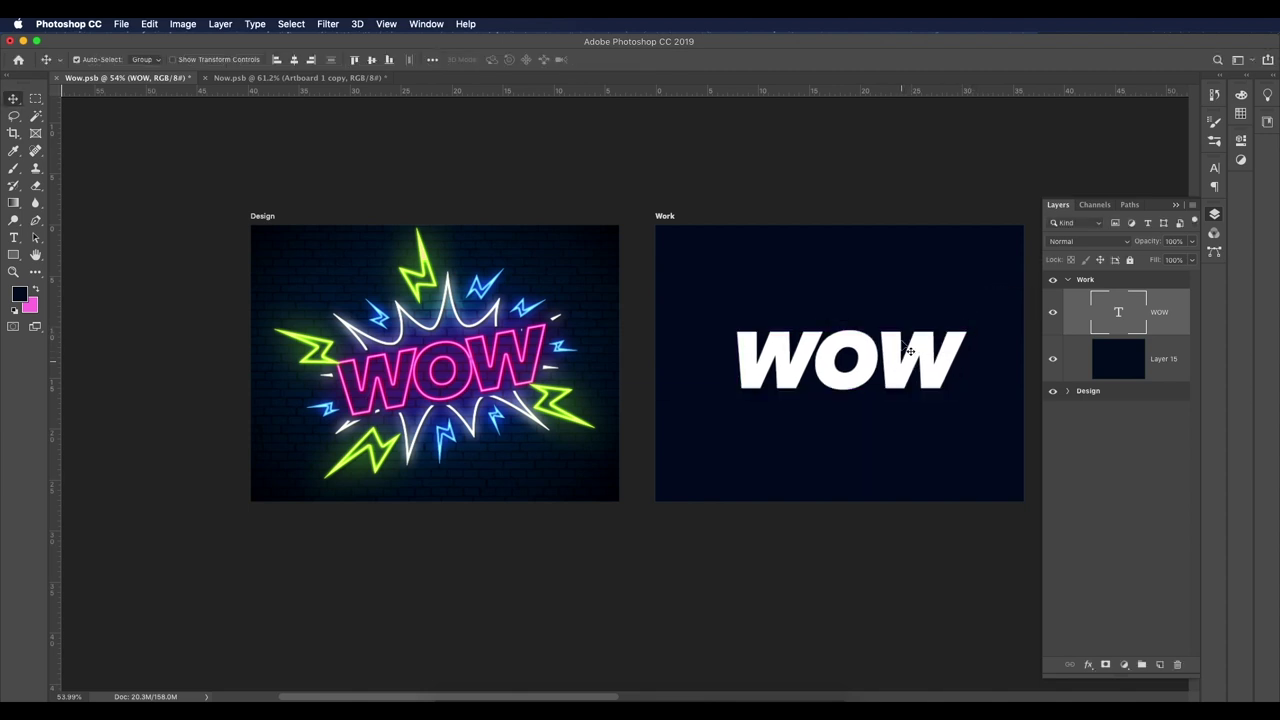
Step: Adjust the kerning between the O and the last W of the WOW text on the Work artboard so the two letters sit closer together
key("t")
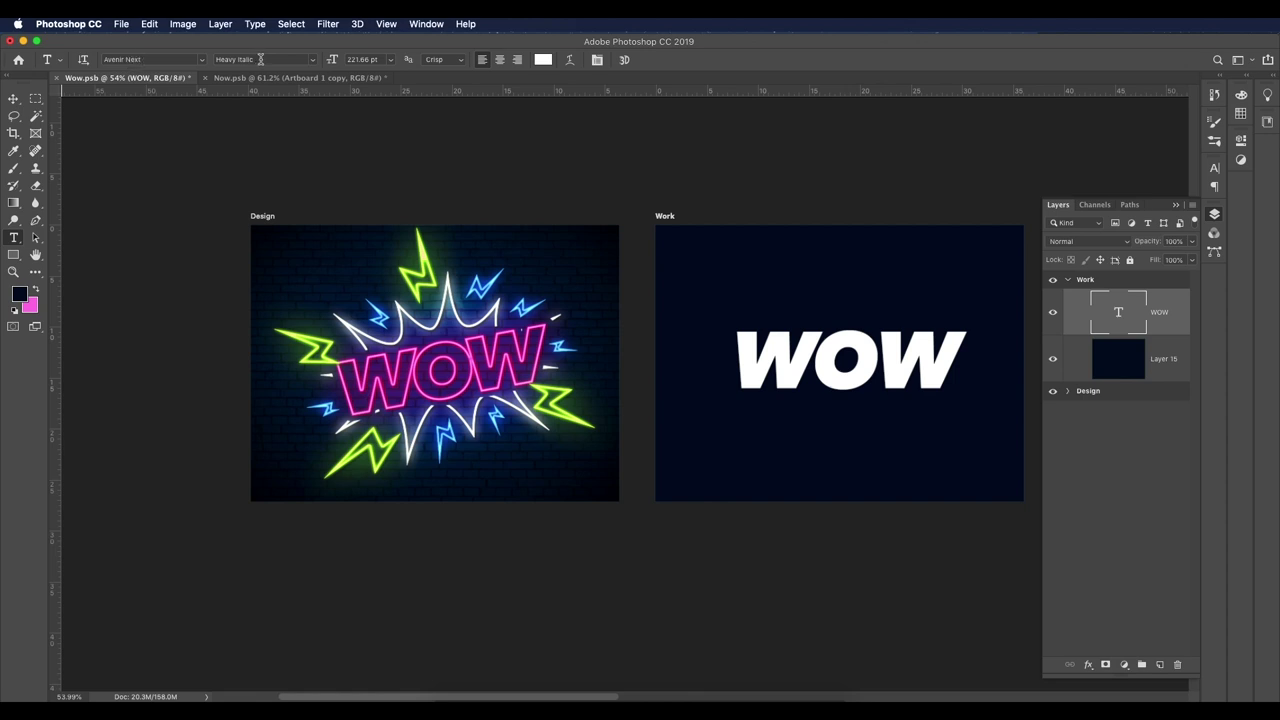
left_click(15, 100)
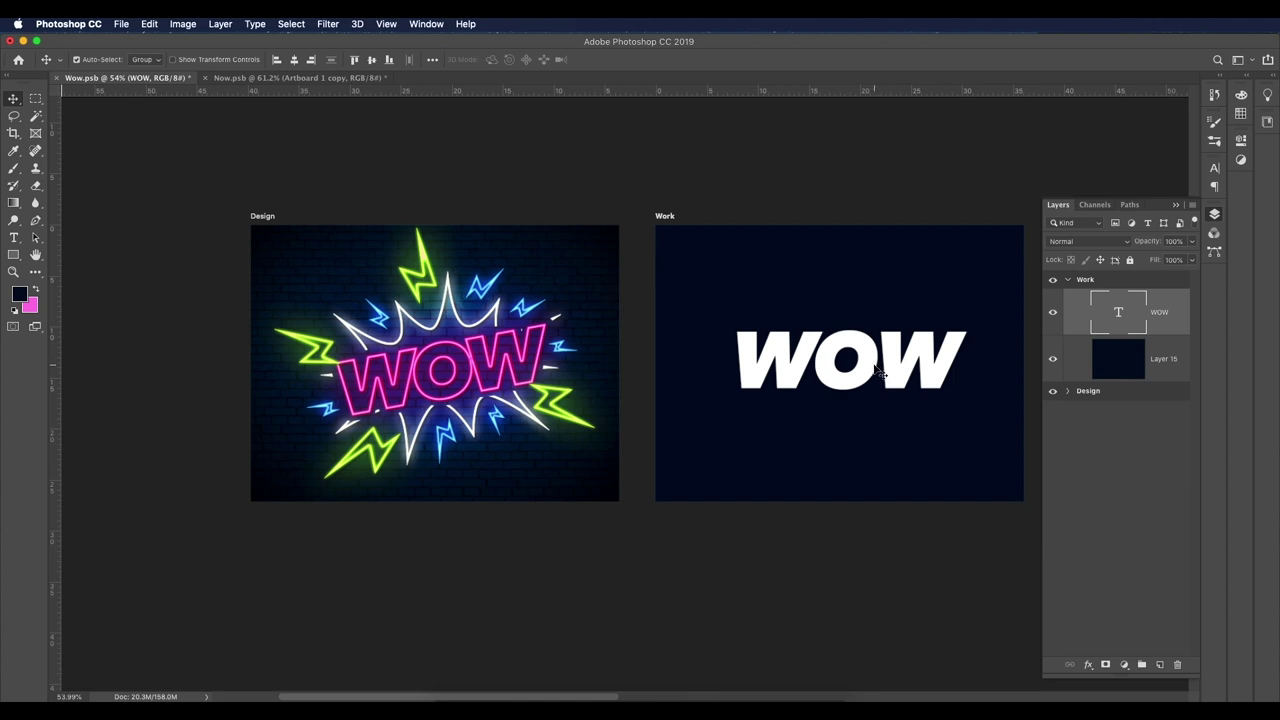
key("t")
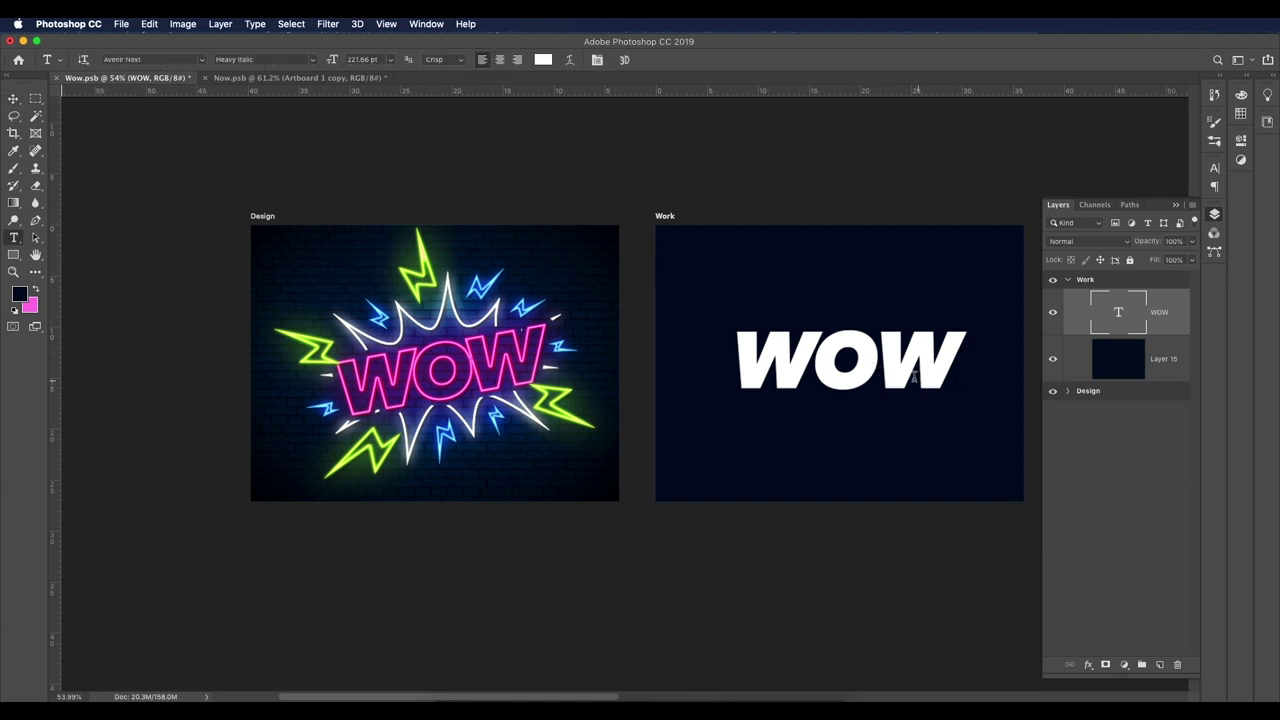
left_click(878, 363)
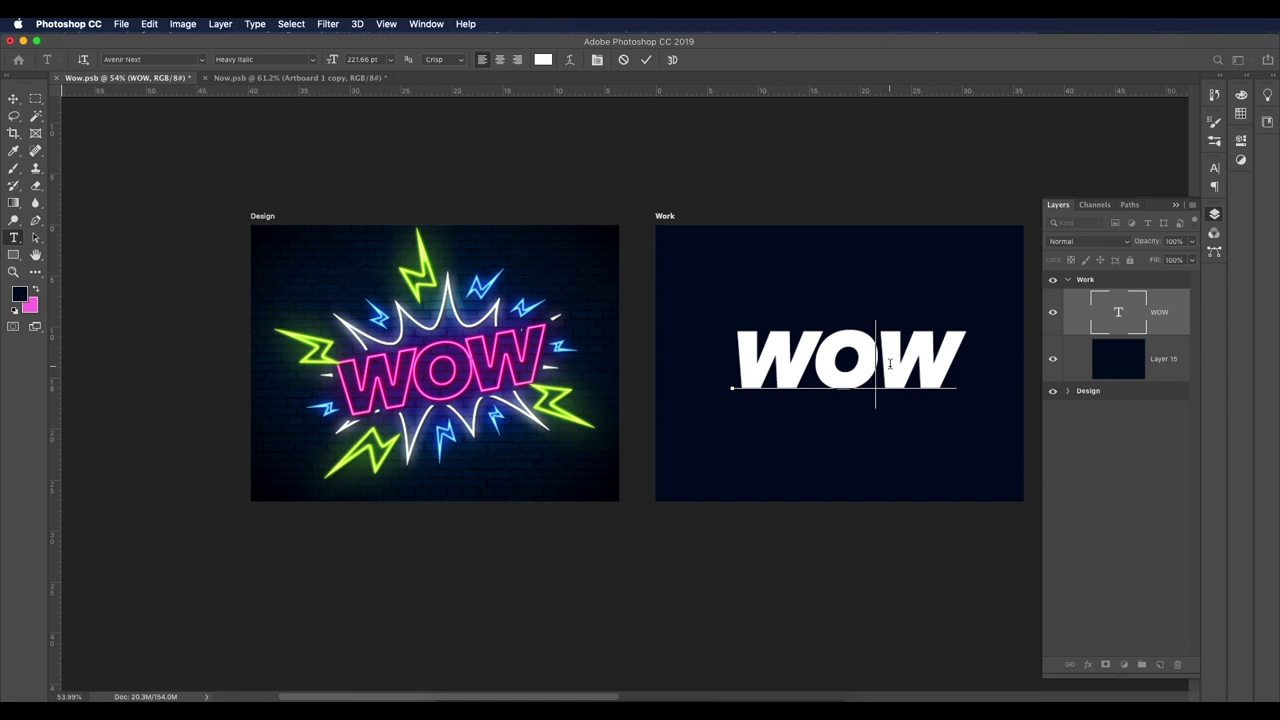
key("alt+Right")
key("alt+Right")
key("alt+Right")
key("alt+Right")
key("alt+Right")
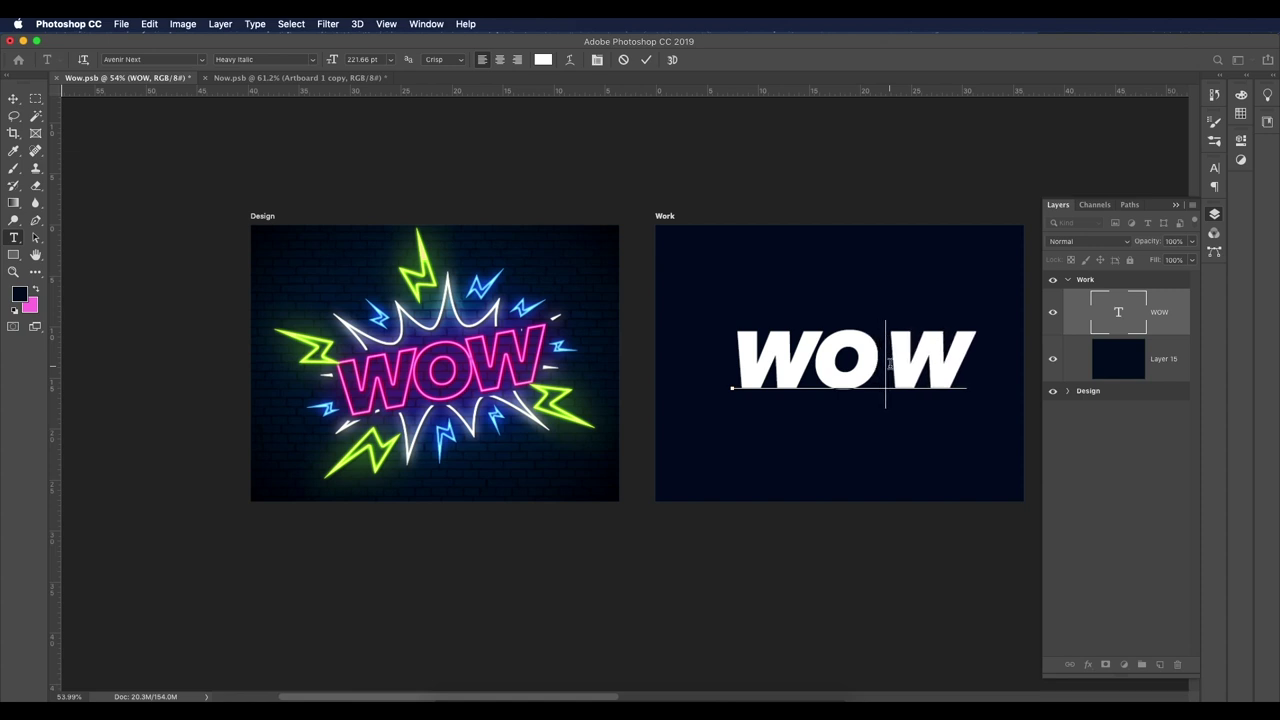
key("alt+Left")
key("alt+Left")
key("alt+Left")
key("alt+Left")
key("alt+Left")
key("alt+Left")
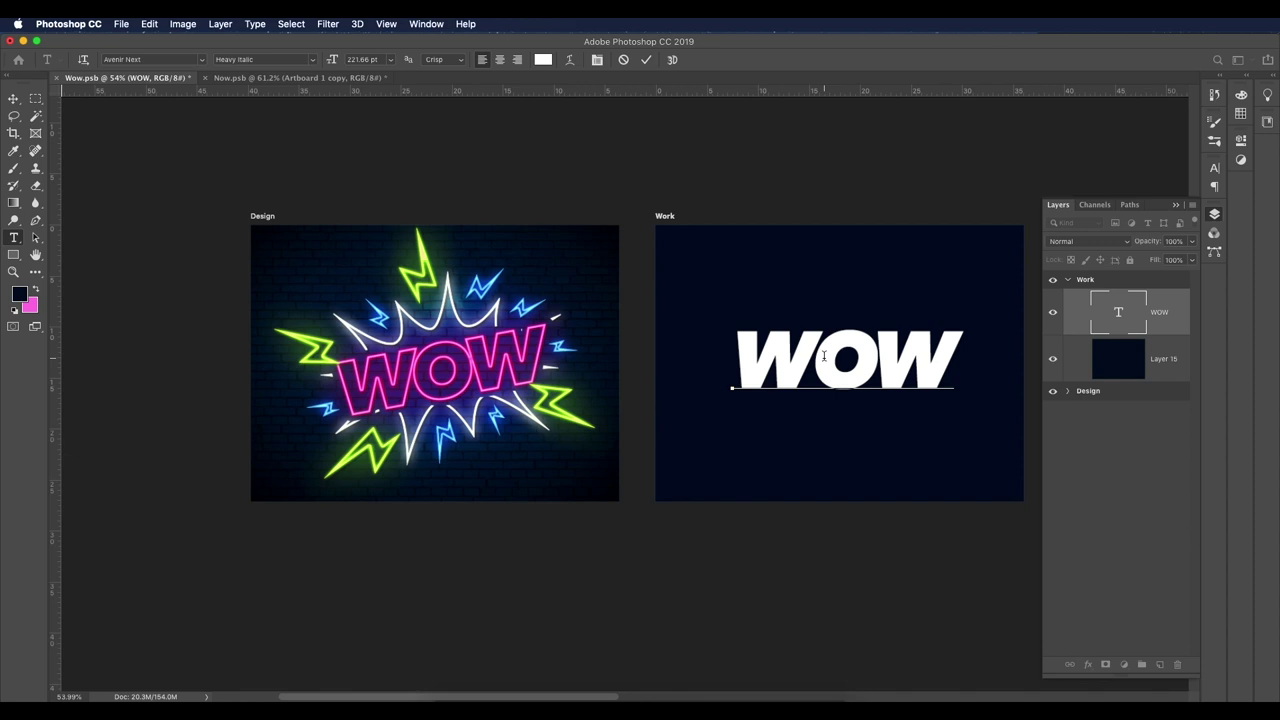
Step: Tighten the kerning between the first W and the O, and finish editing the WOW text
key("alt+Left")
key("alt+Left")
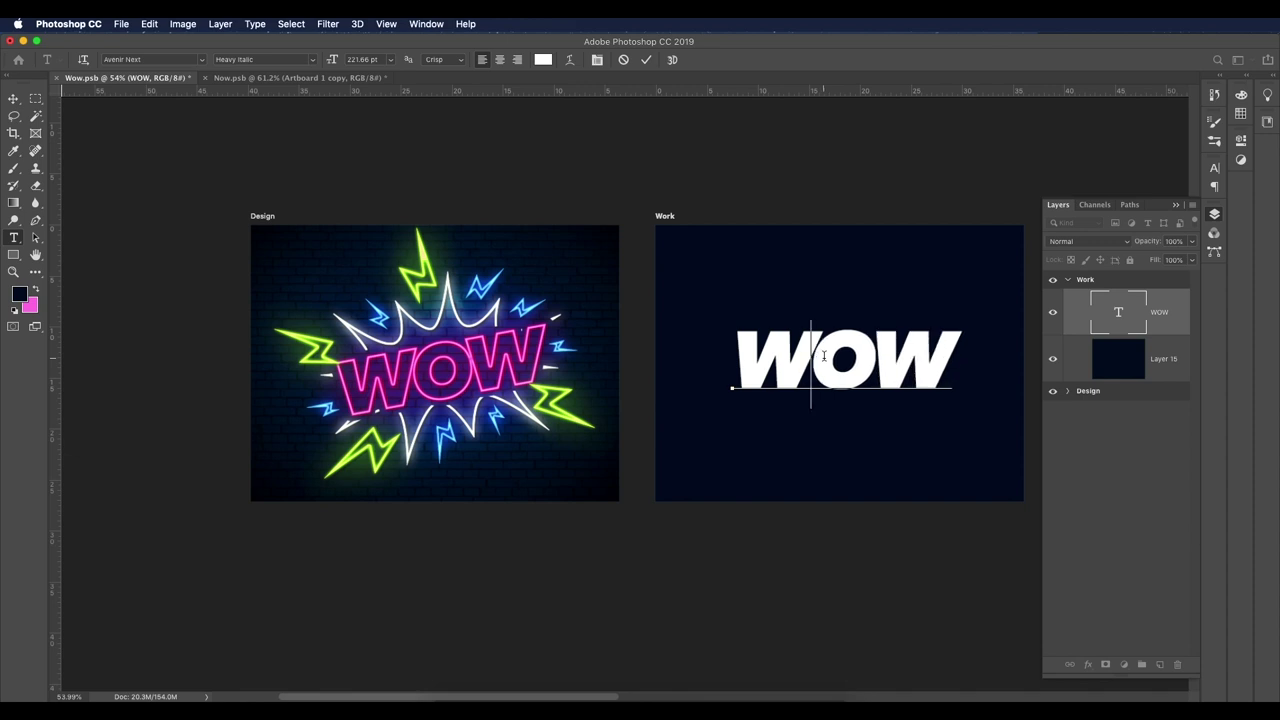
left_click(13, 98)
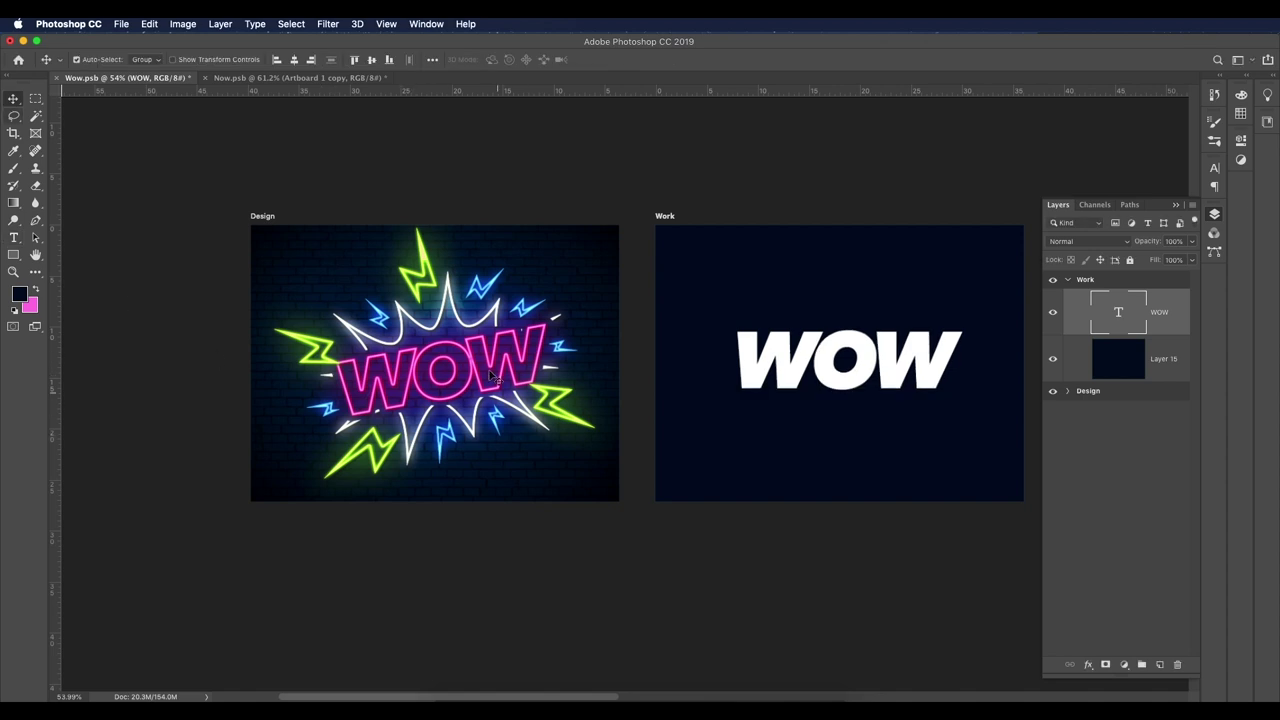
Step: Rotate the WOW text counterclockwise by about 11.56° and centre it on the Work artboard
key("super+t")
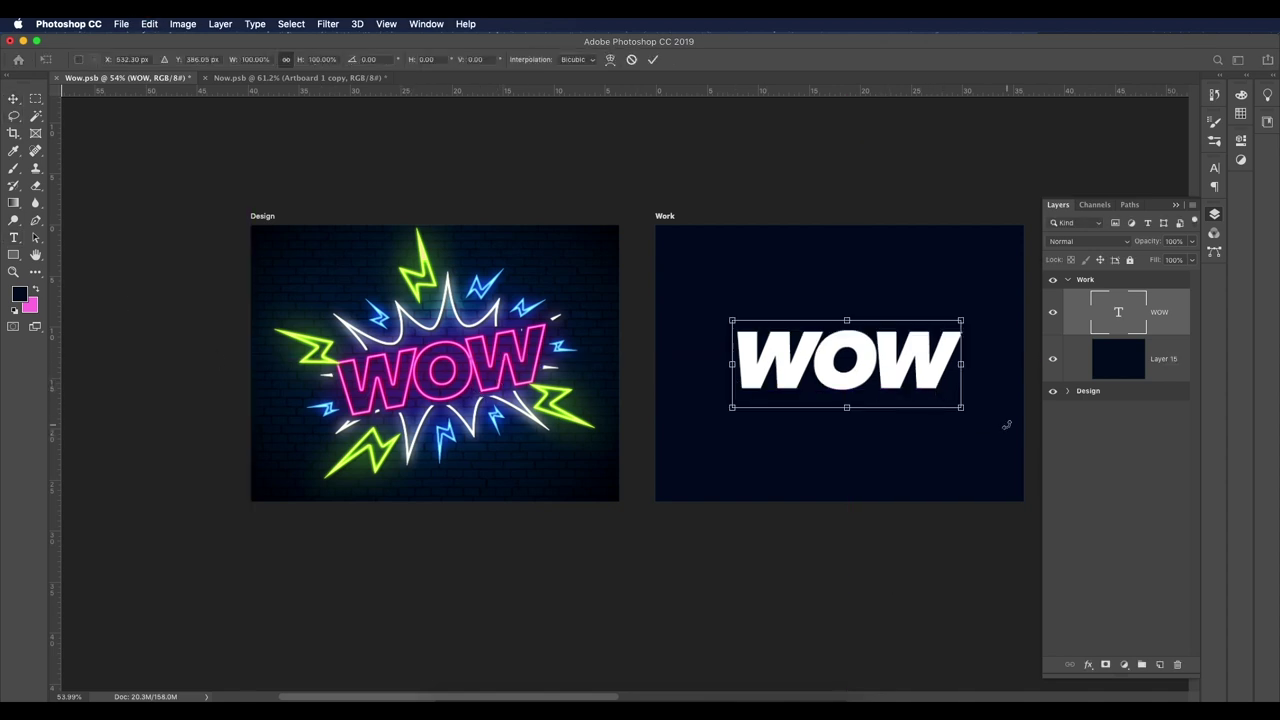
left_click_drag(973, 422, 980, 414)
left_click_drag(988, 398, 992, 389)
left_click_drag(869, 367, 862, 365)
Step: Skew the rotated WOW text horizontally by about 3.48°, apply the transform and nudge the text slightly back towards the artboard's centre
right_click(864, 362)
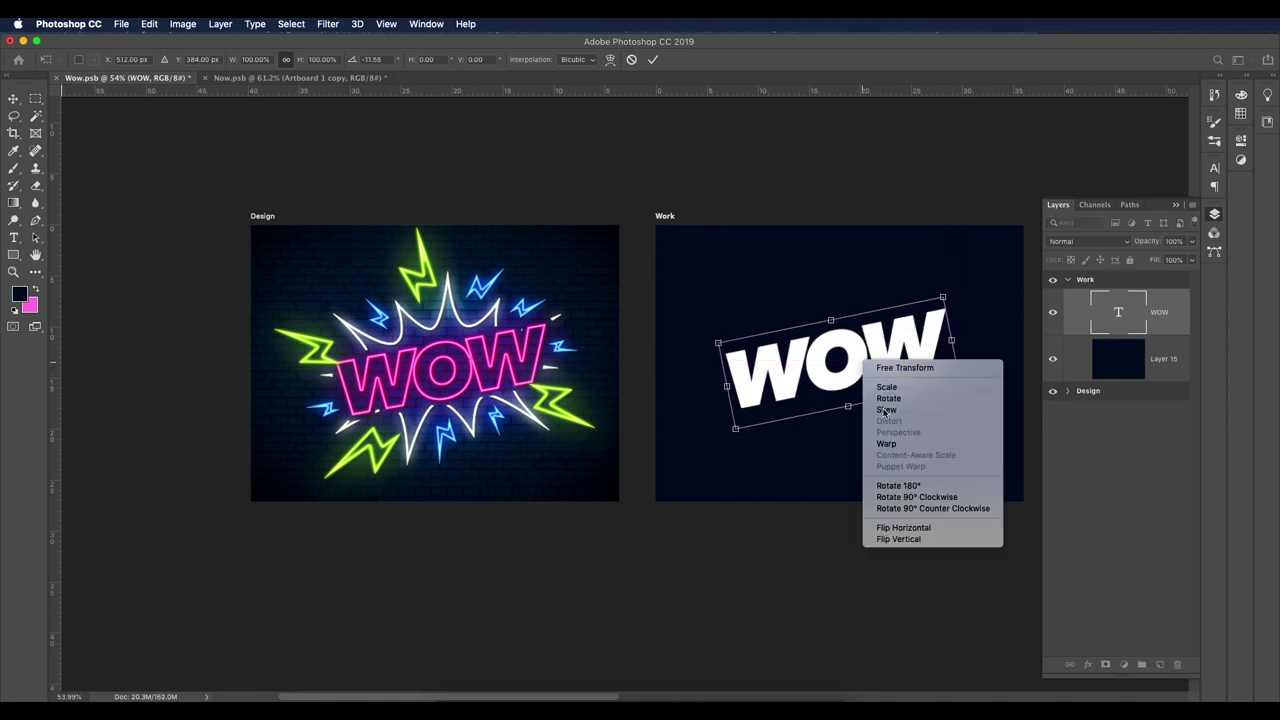
left_click(884, 411)
left_click_drag(830, 320, 830, 324)
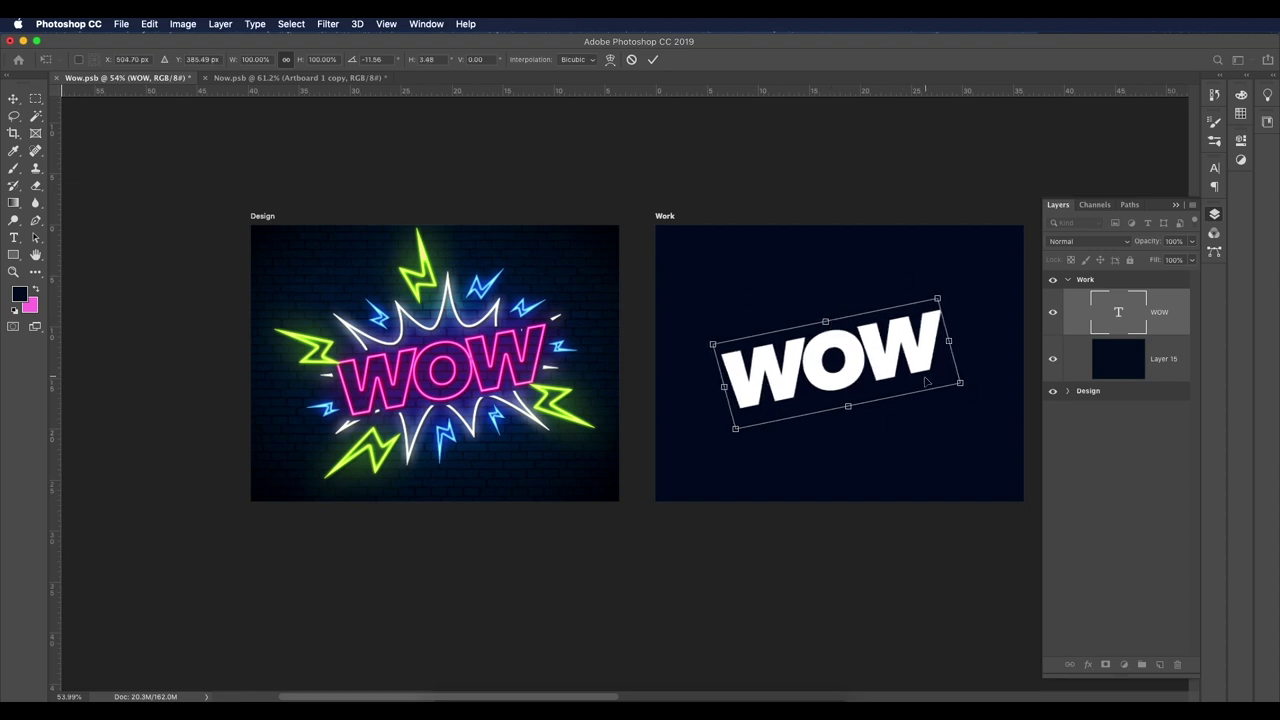
key("Return")
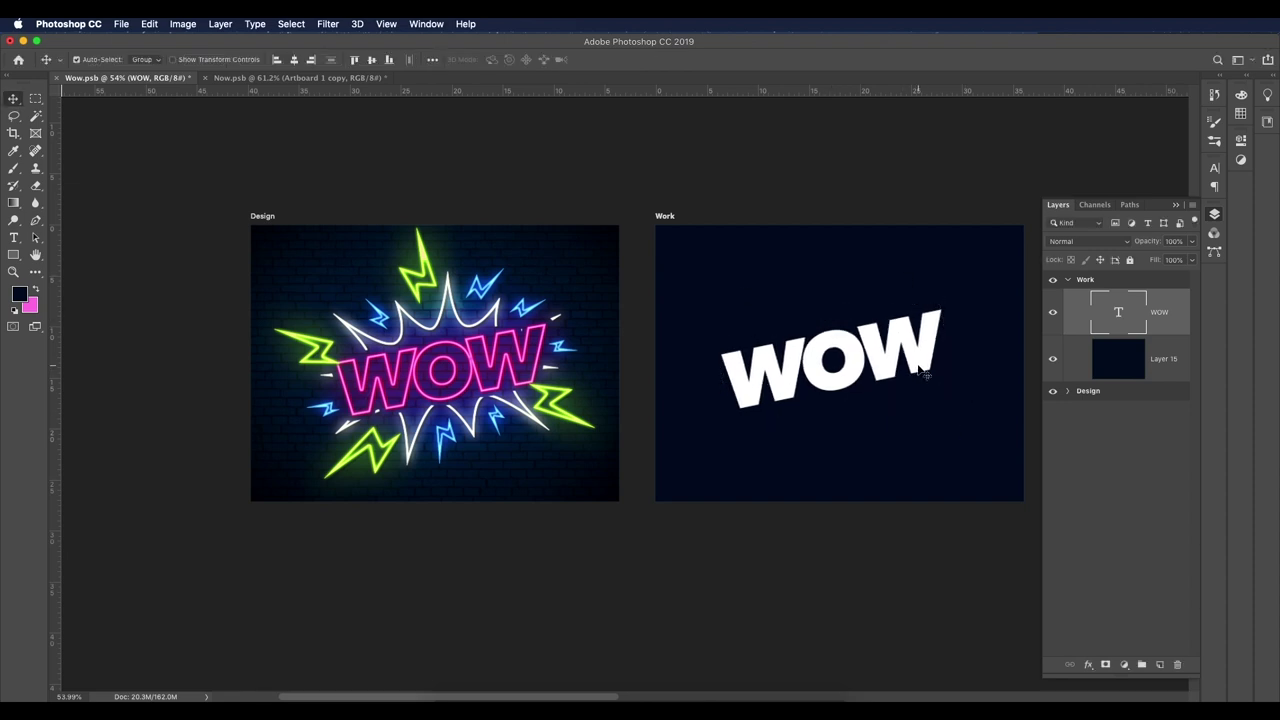
left_click_drag(891, 366, 896, 366)
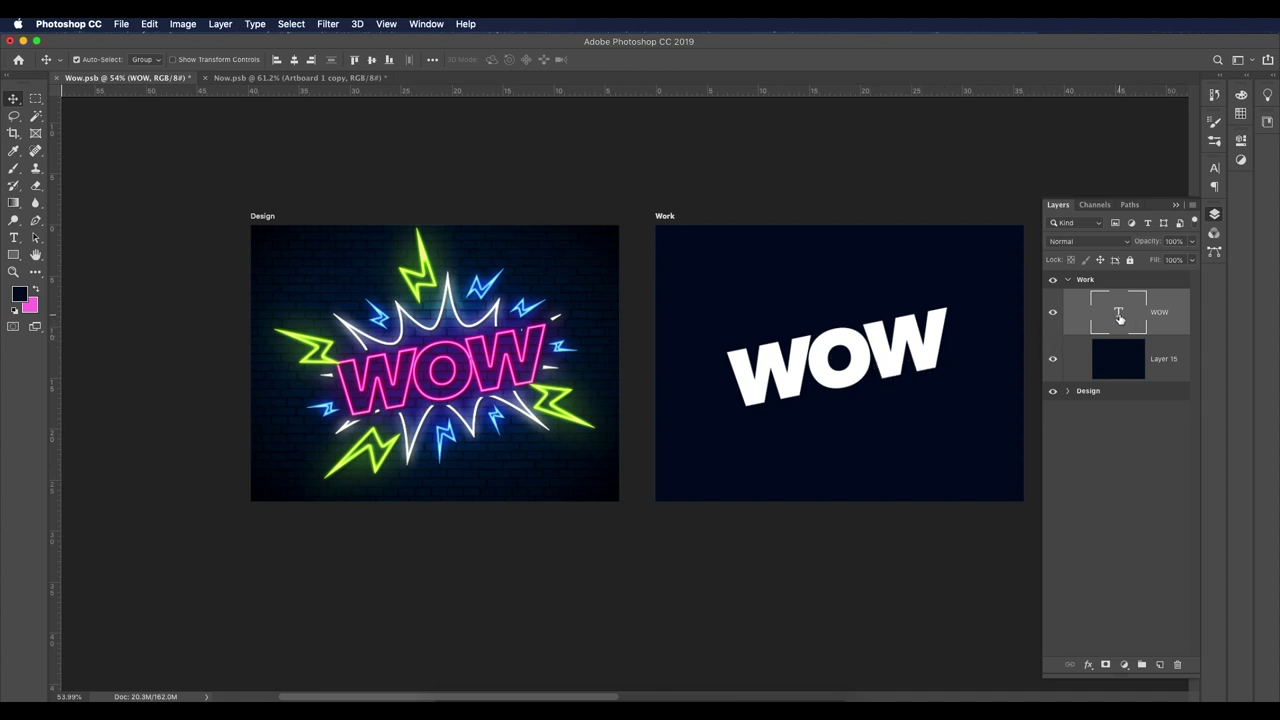
Step: Load the WOW lettering as a selection, save it as a new channel named text and check it among the channels
left_click(1119, 316, "super")
left_click(291, 23)
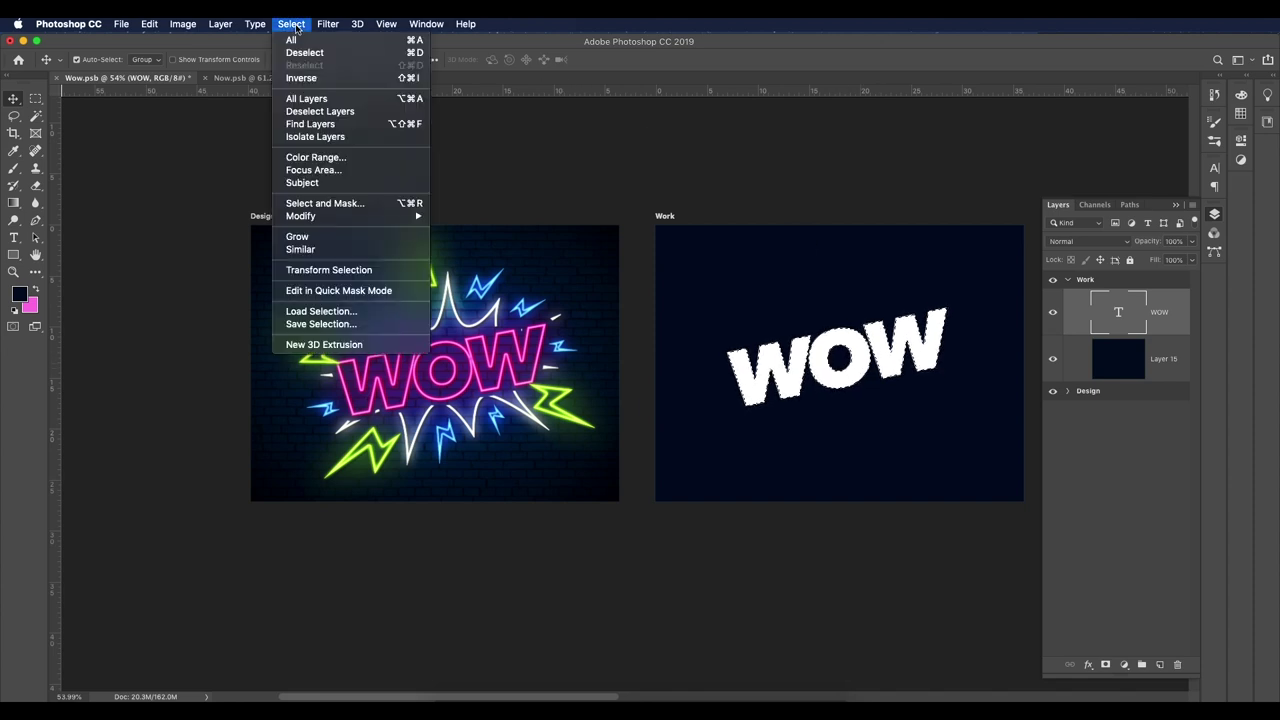
left_click(316, 324)
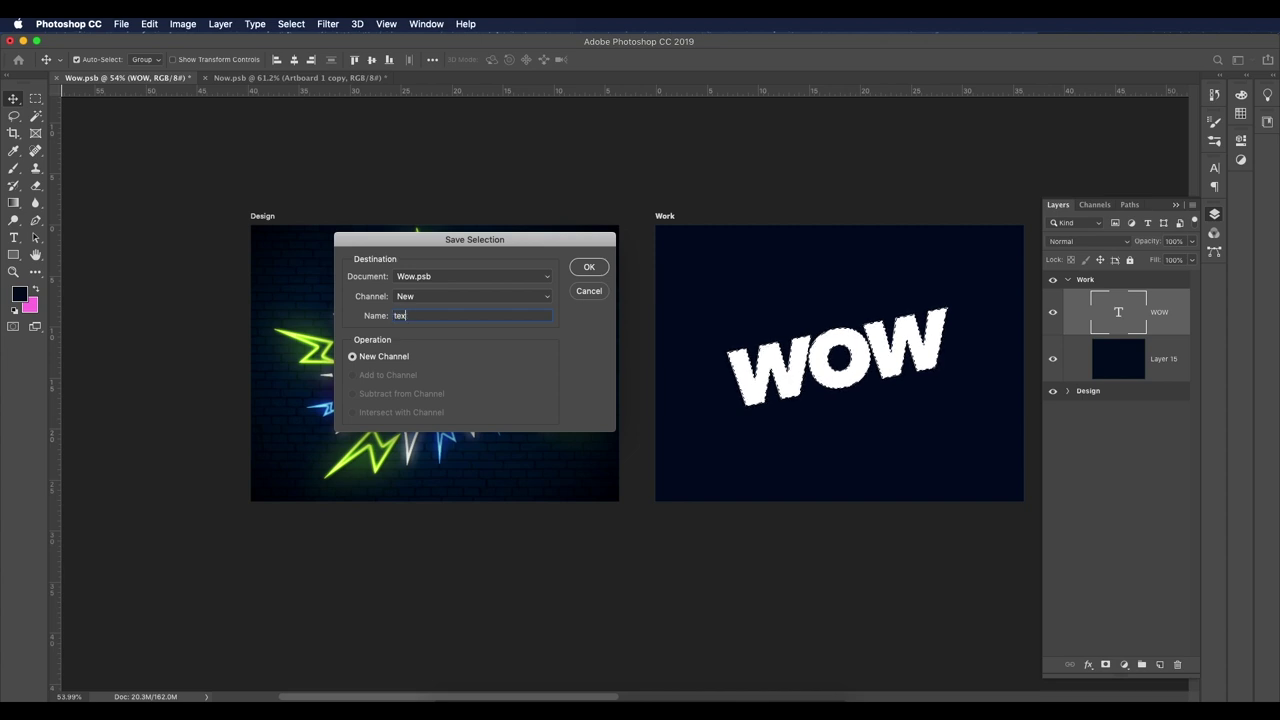
key("Return")
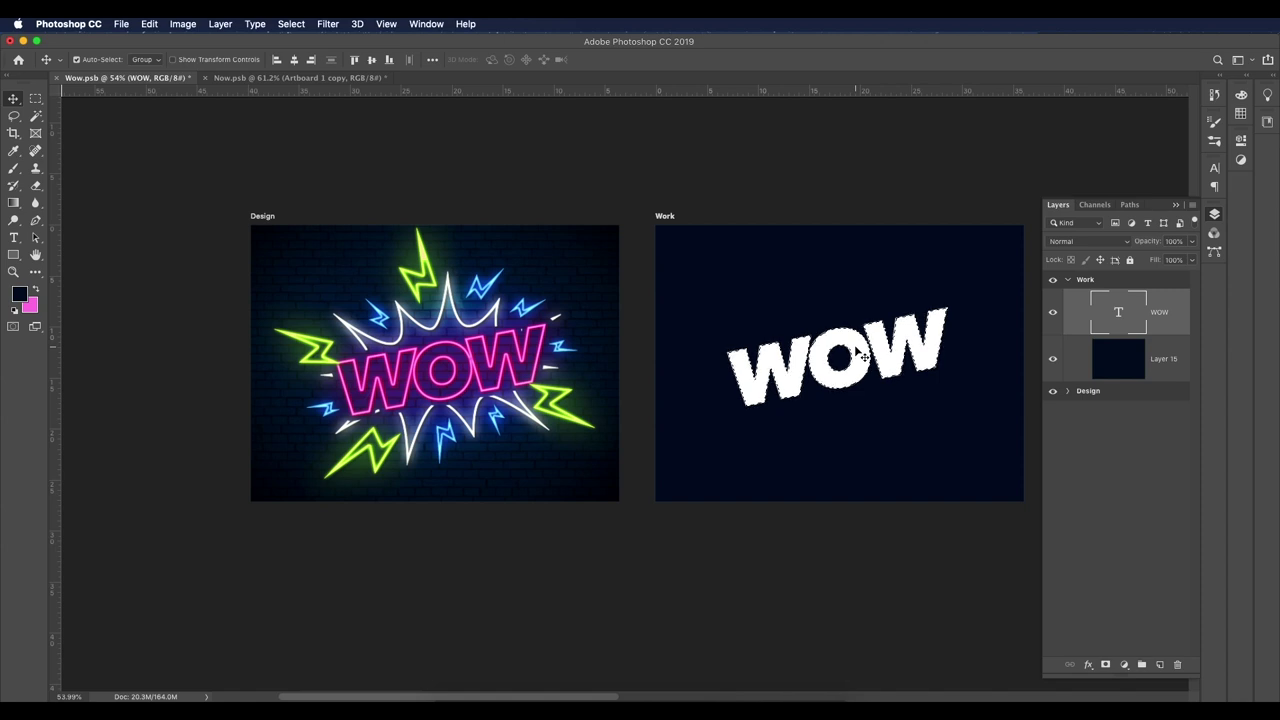
left_click(1095, 205)
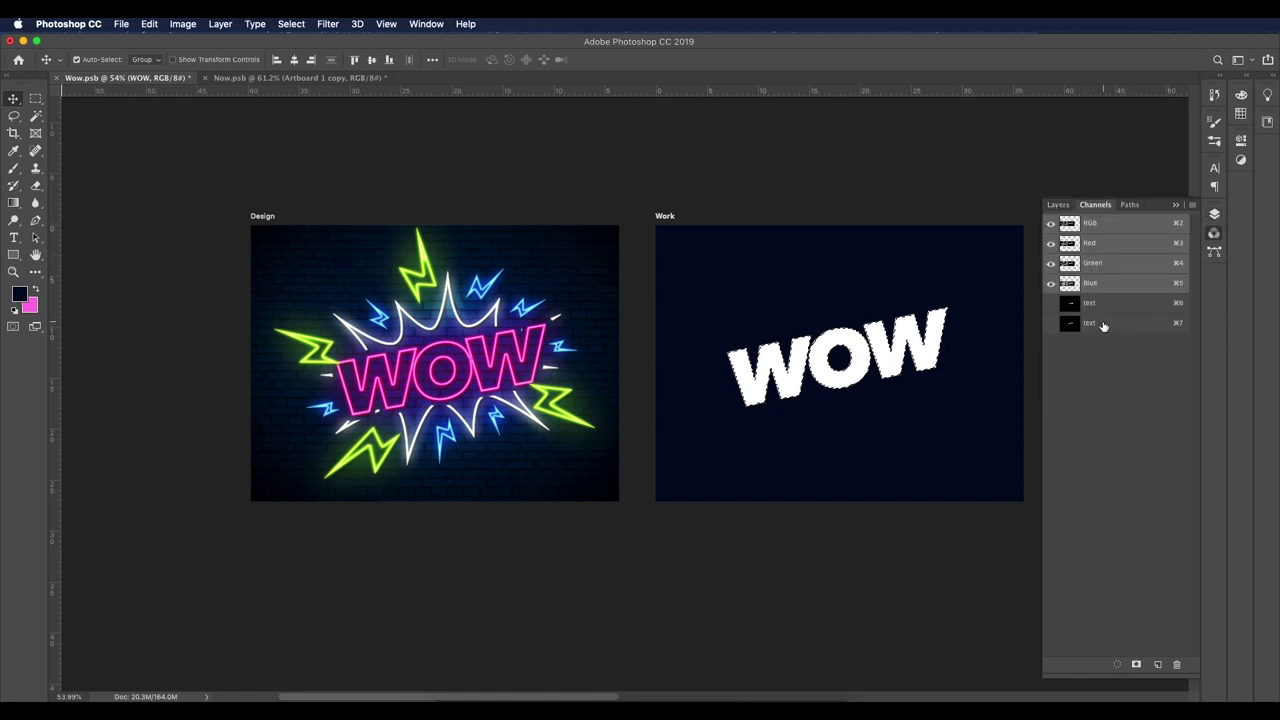
left_click(1058, 205)
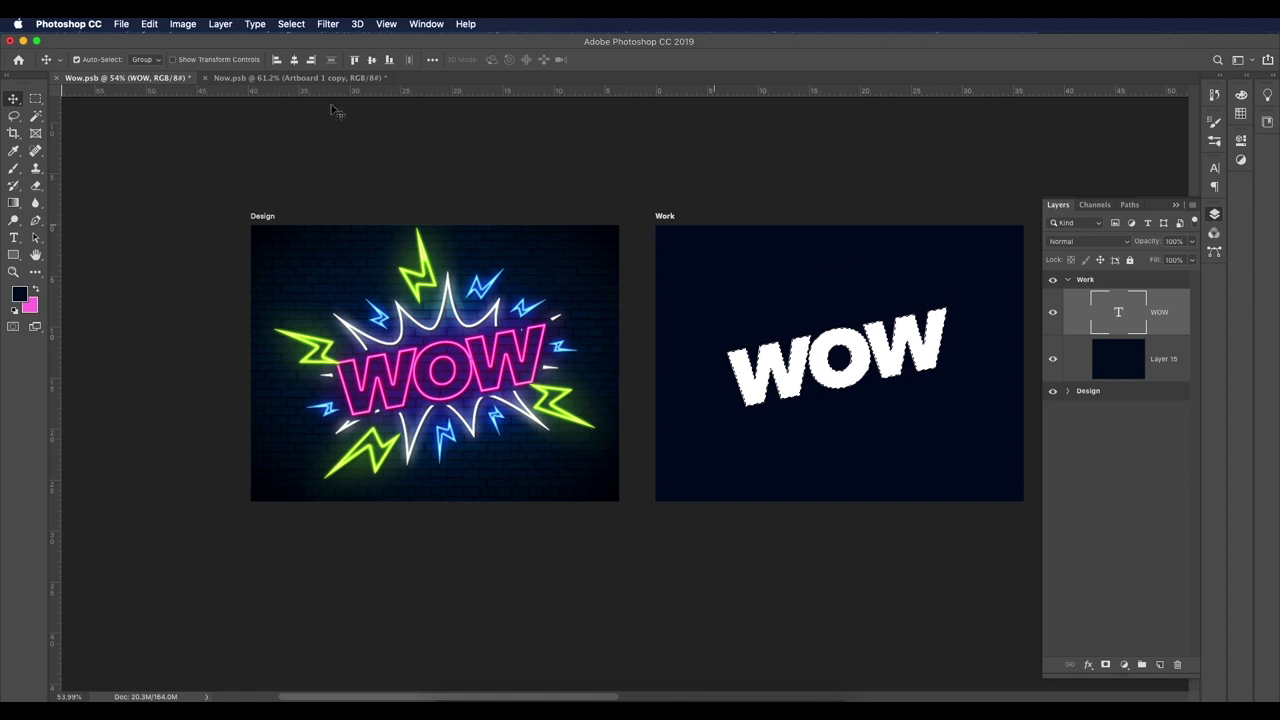
Step: Rasterize the WOW type layer while keeping the letter selection active
left_click(220, 23)
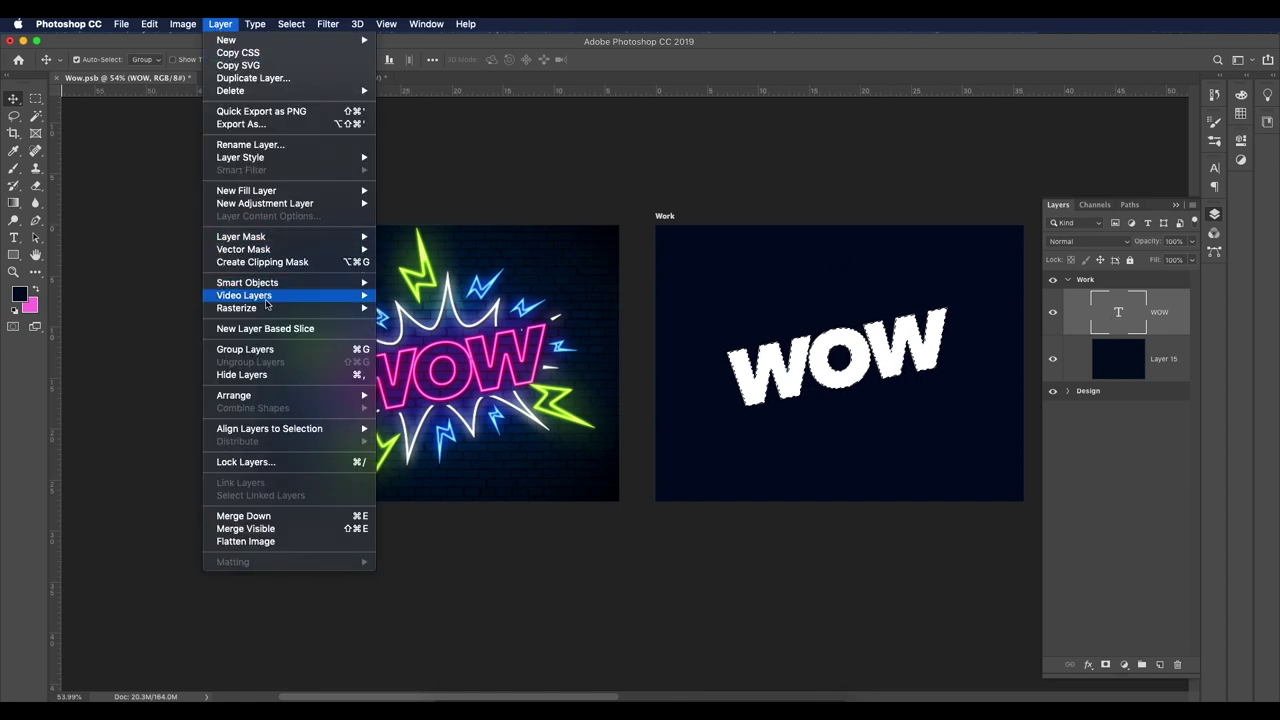
mouse_move(353, 312)
left_click(400, 308)
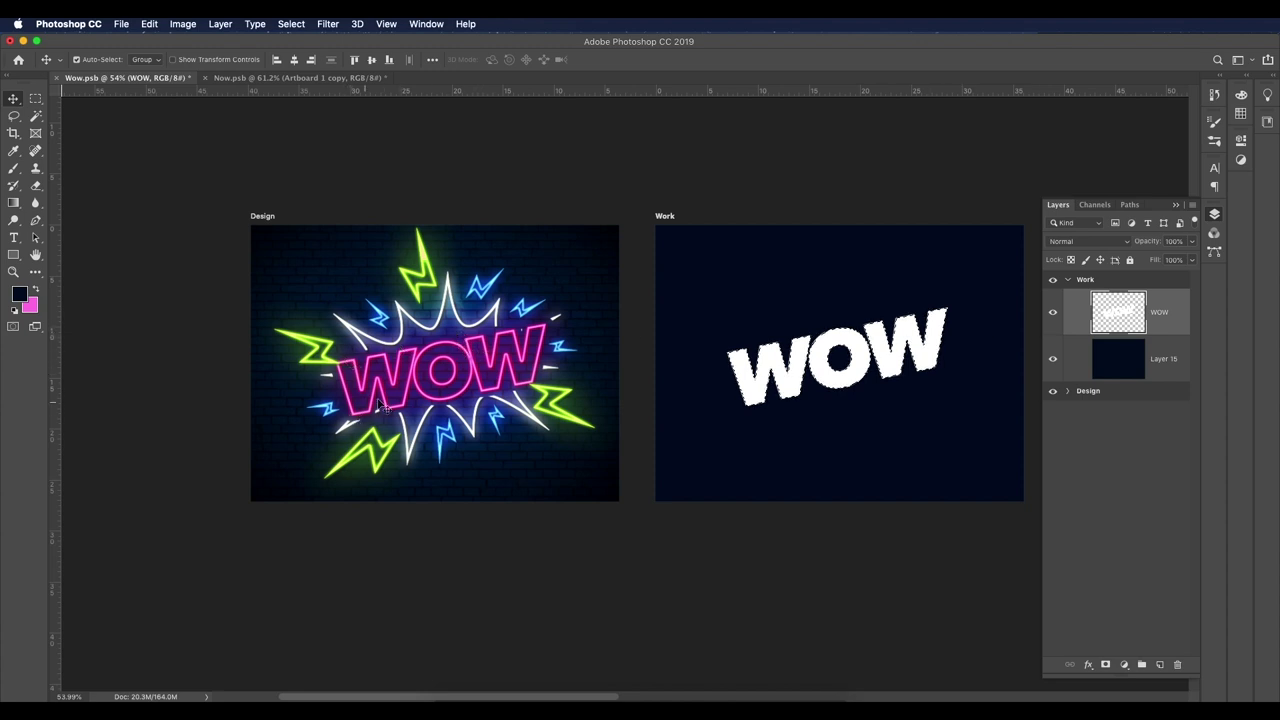
Step: Contract the WOW letter selection by 5 pixels
left_click(290, 24)
mouse_move(316, 222)
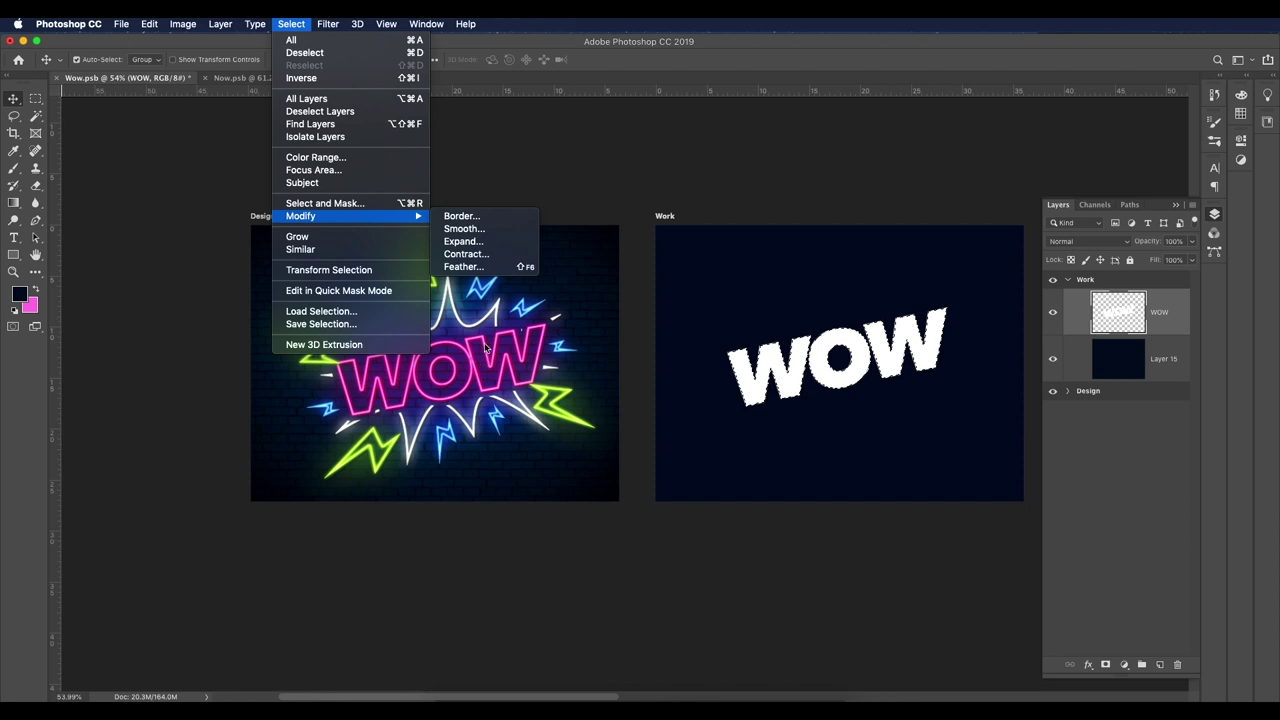
left_click(474, 254)
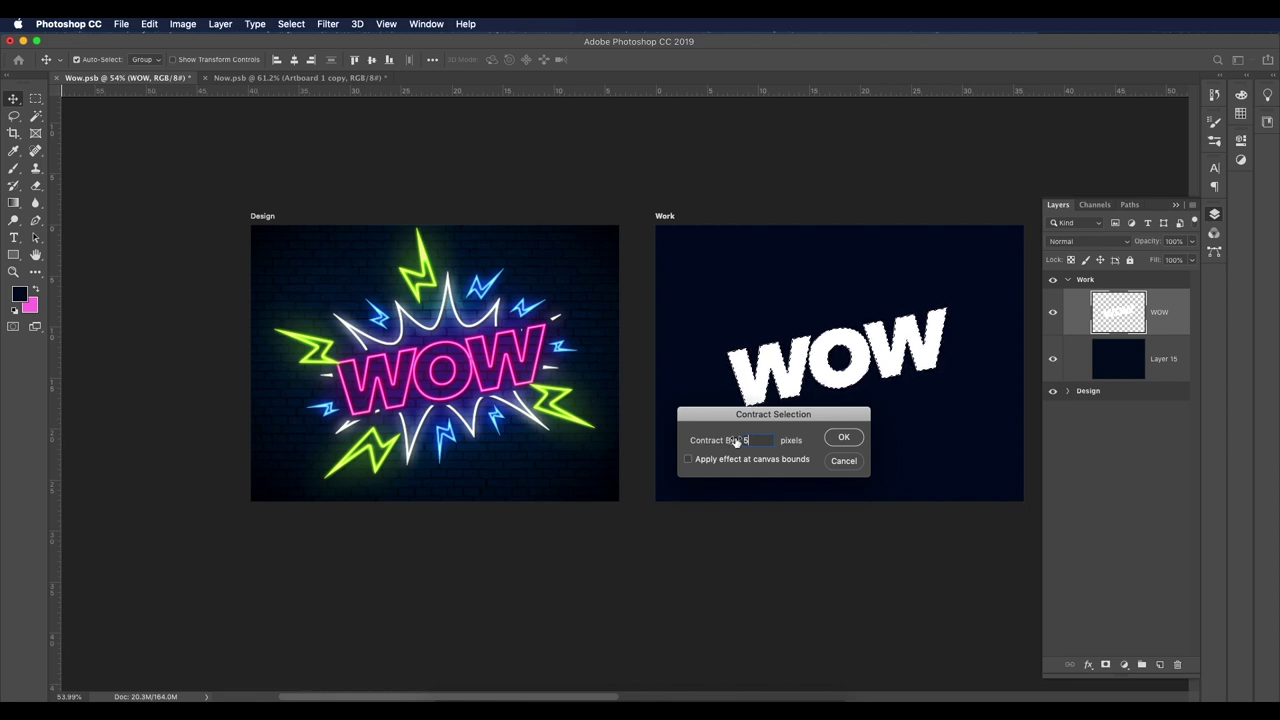
left_click(843, 438)
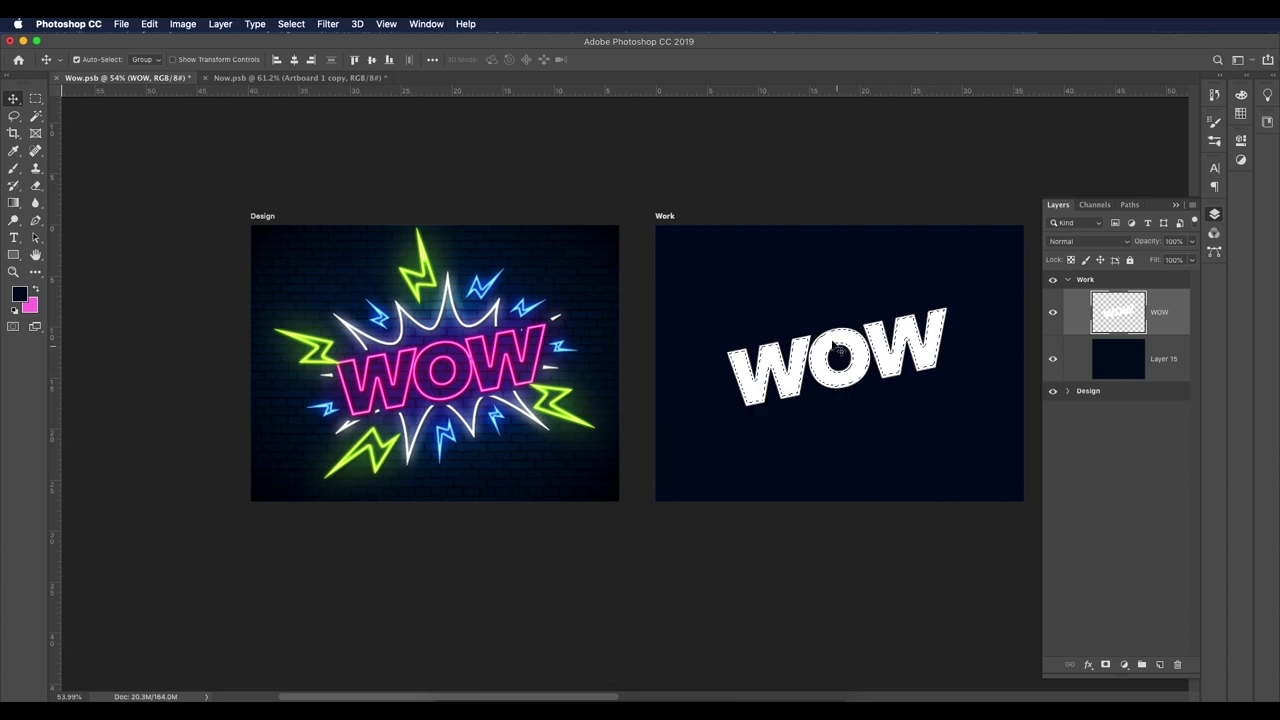
Step: Delete the selected inside of the WOW letters to leave a thin white outline, and clear the selection
scroll(837, 352, "up", 3)
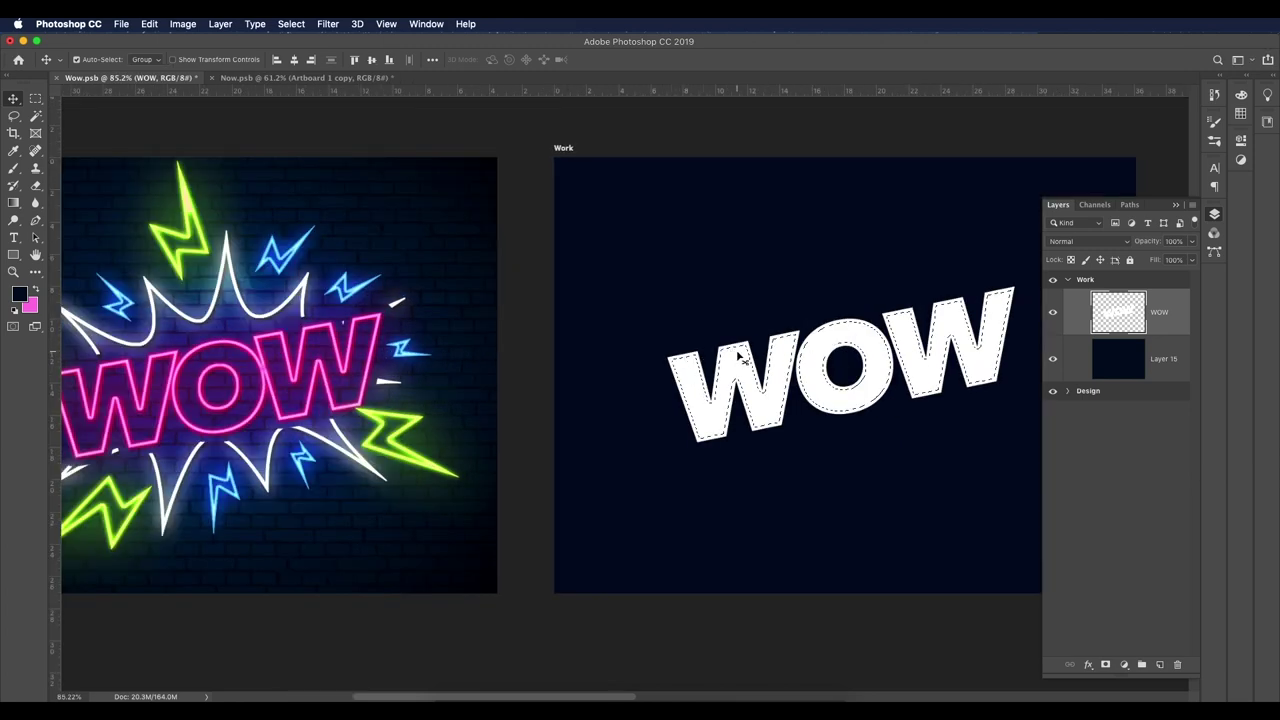
key("Delete")
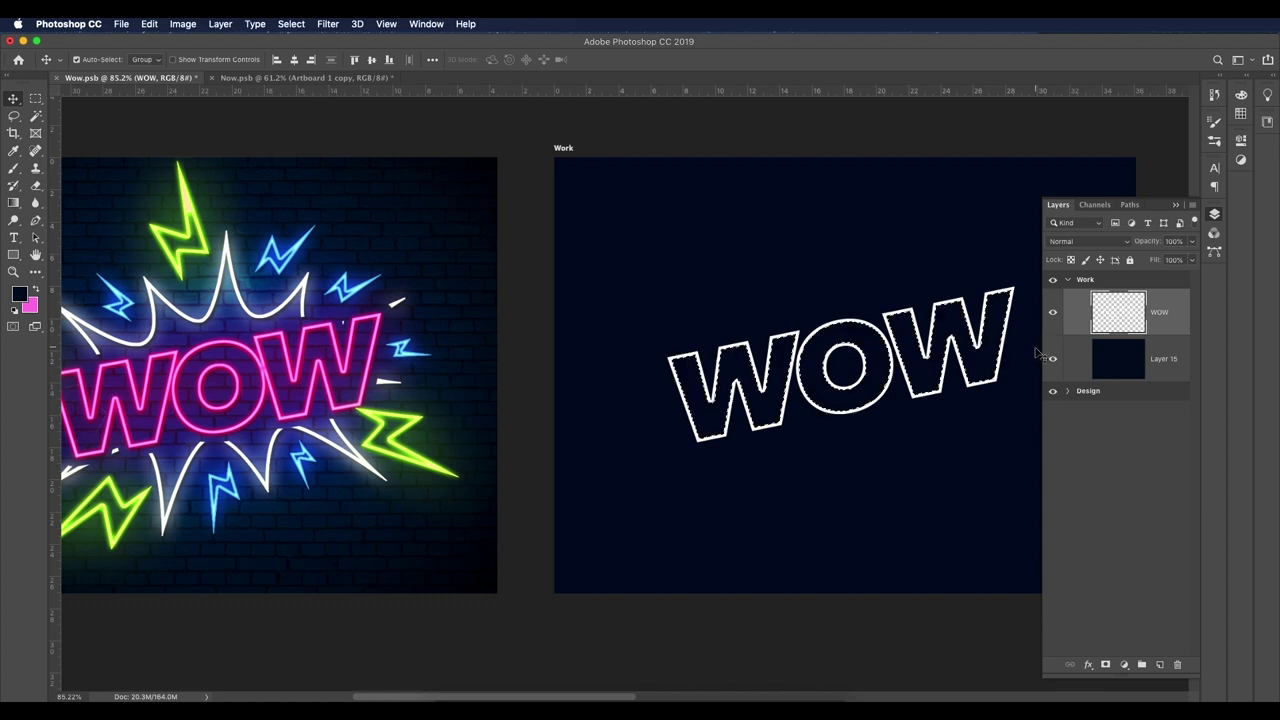
scroll(756, 372, "down", 2)
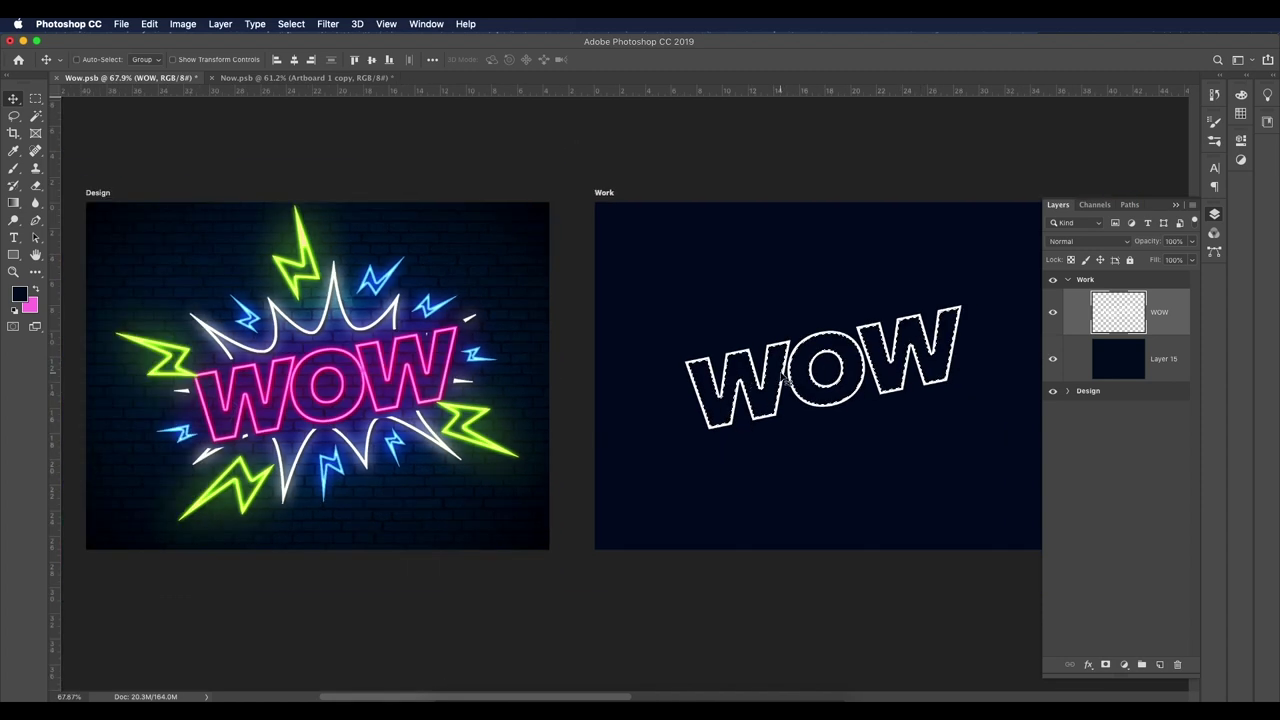
key("super+d")
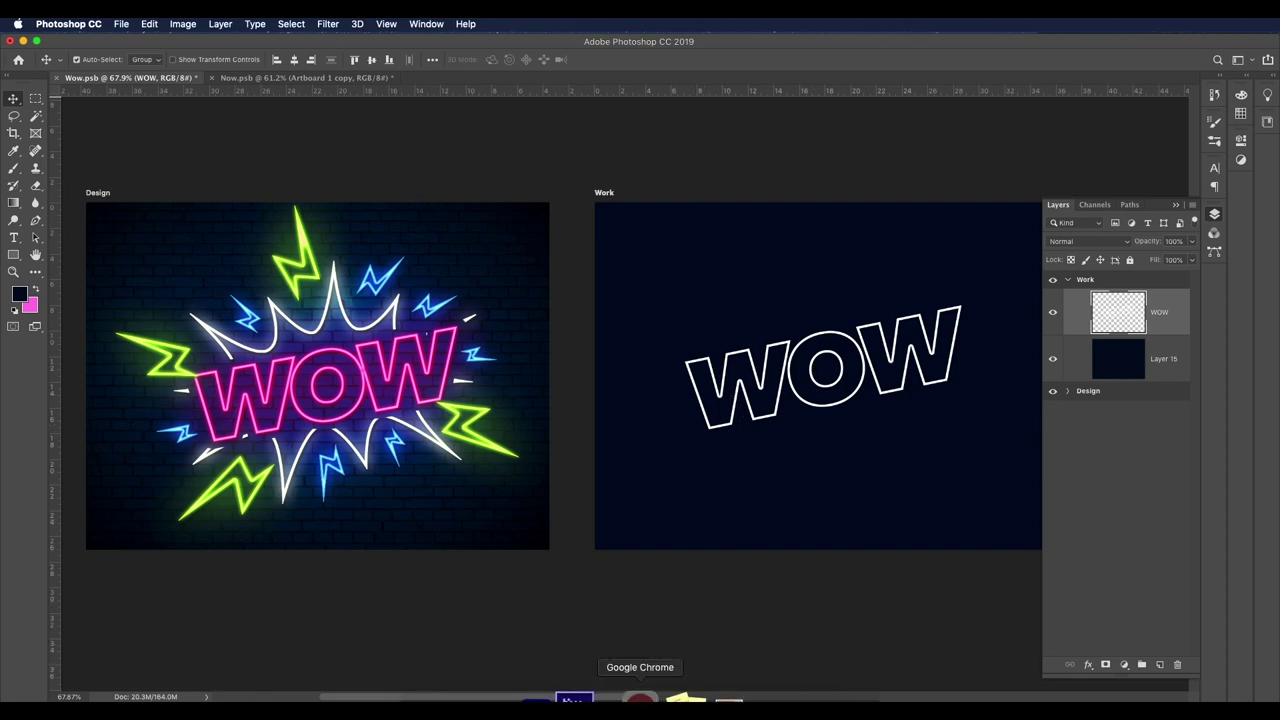
Step: Switch to Google Chrome and browse the boom vector image results for a comic burst reference
left_click(640, 698)
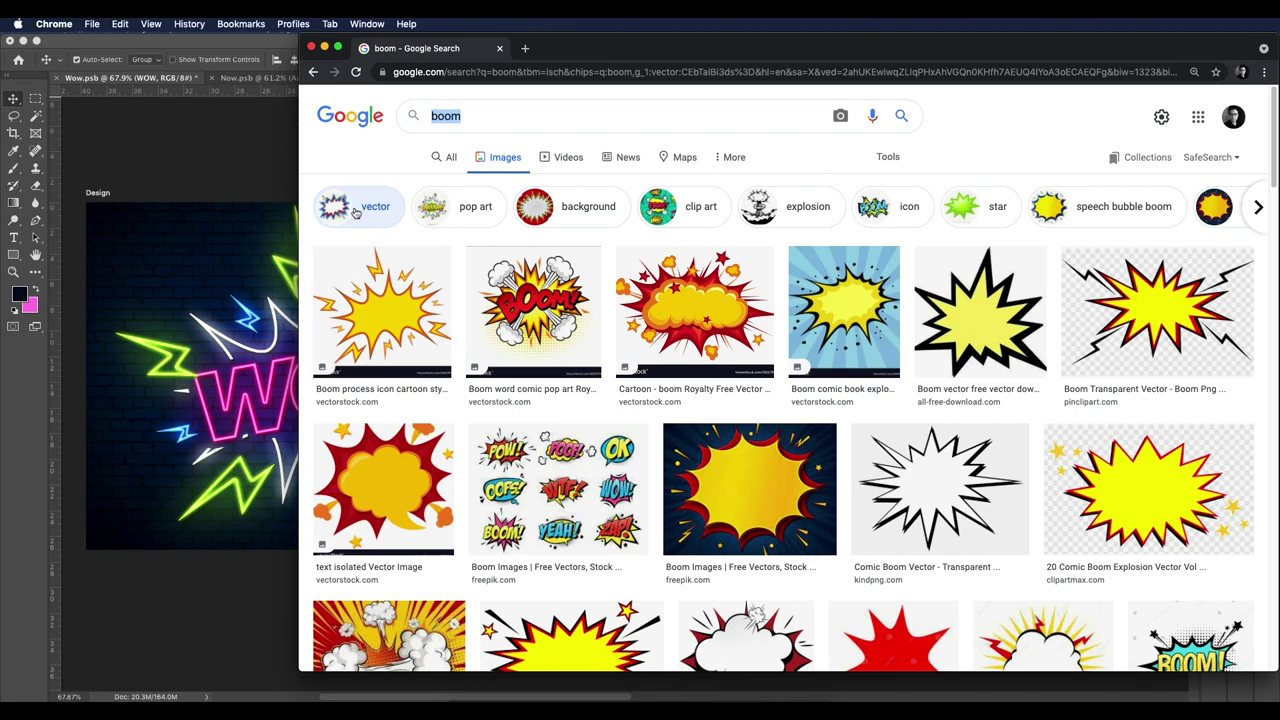
scroll(866, 433, "down", 2)
scroll(866, 433, "down", 5)
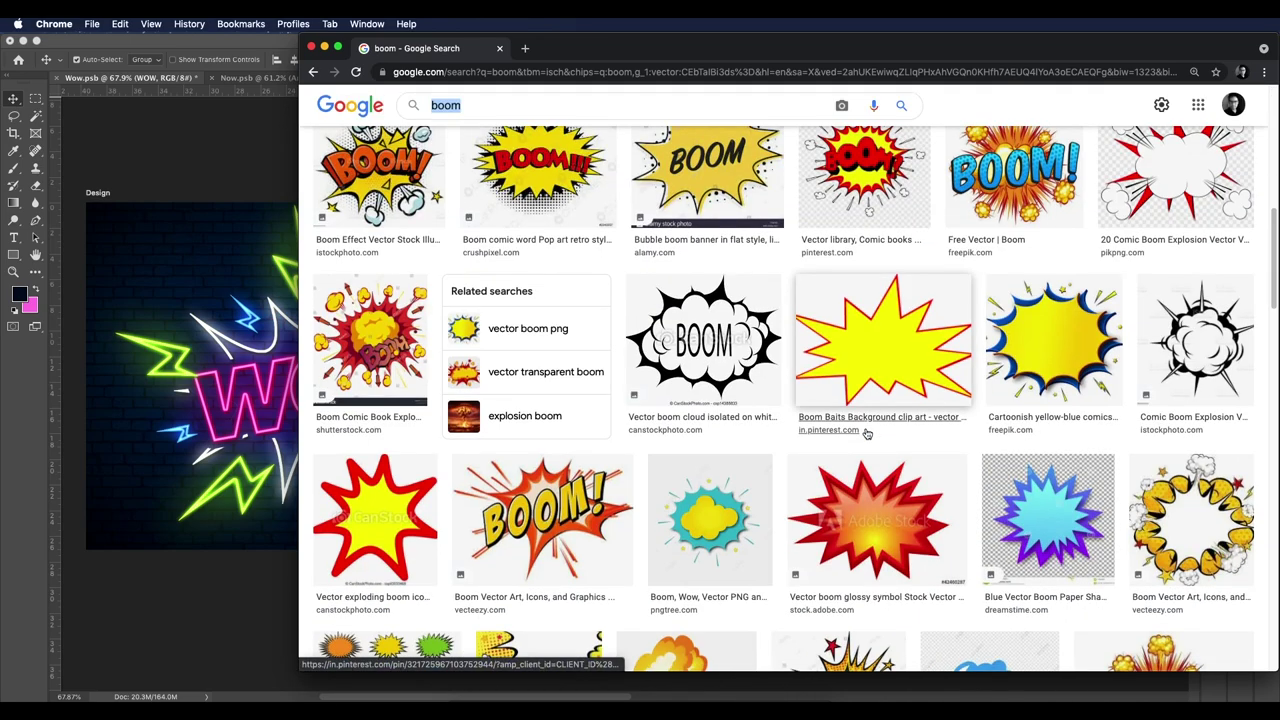
scroll(866, 433, "up", 7)
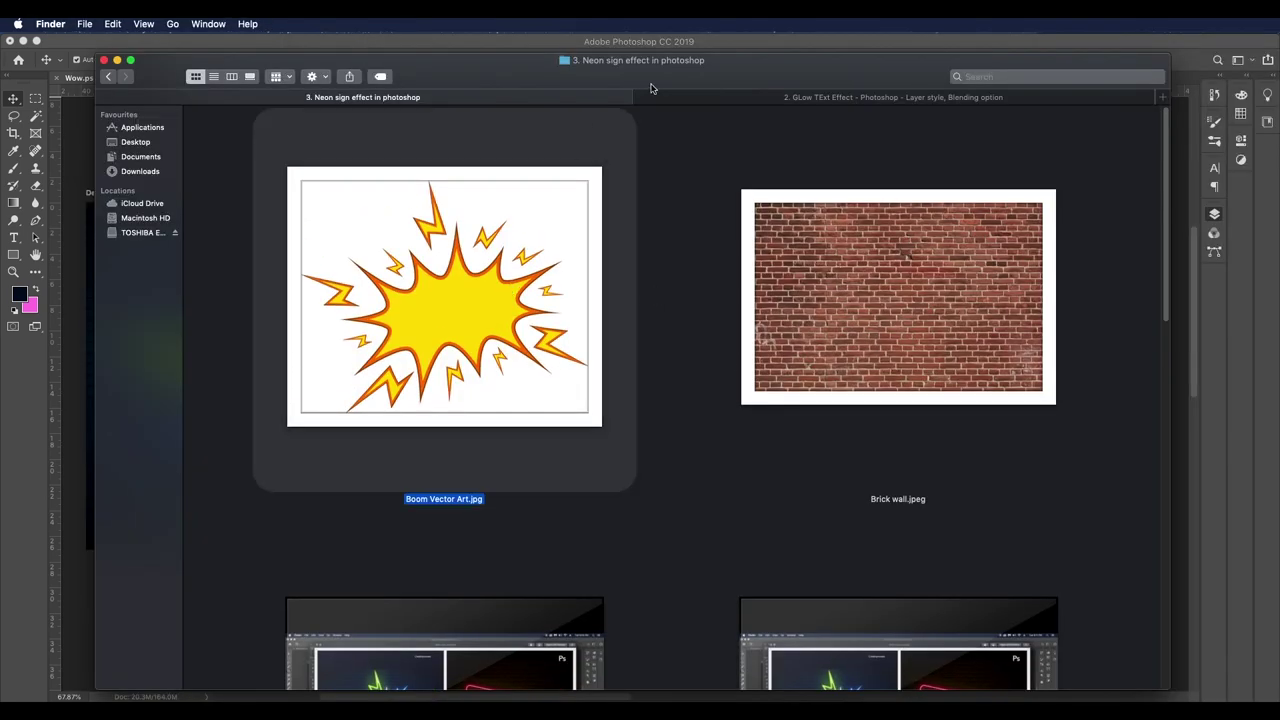
Step: Place Boom Vector Art.jpg from the Finder folder onto the Work artboard above the WOW outline
left_click_drag(650, 88, 626, 600)
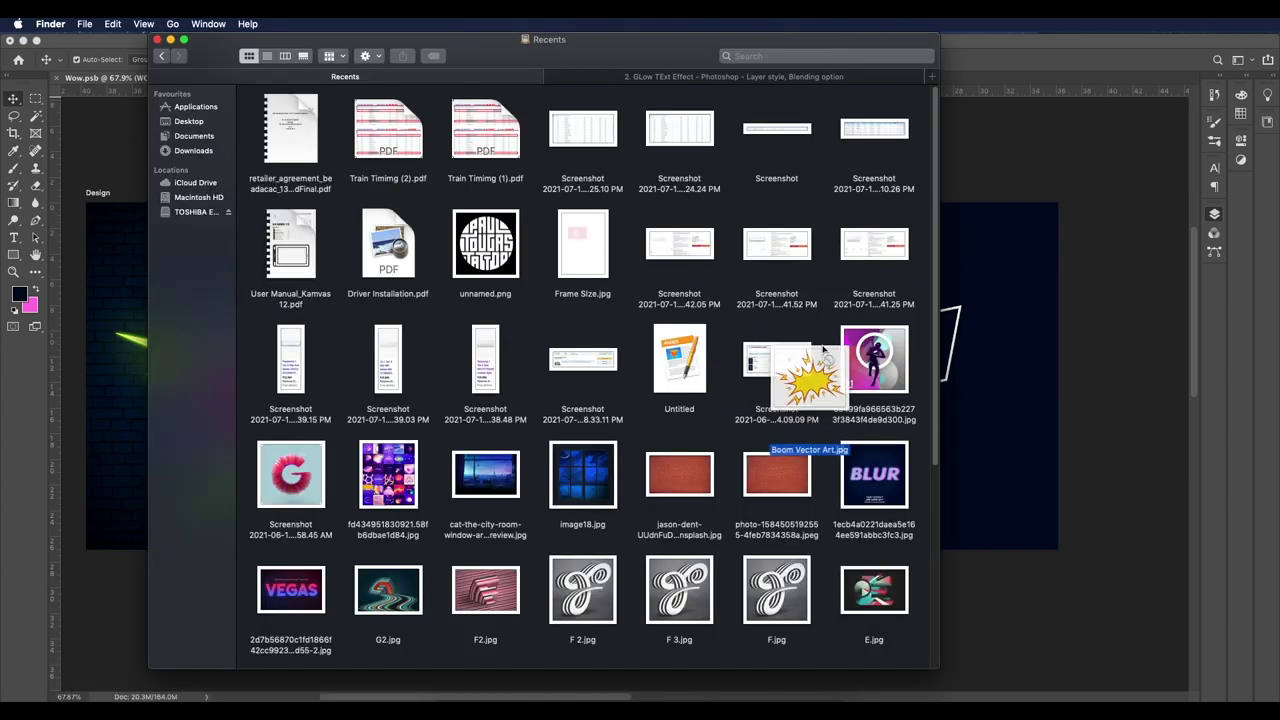
left_click_drag(823, 349, 998, 350)
key("Return")
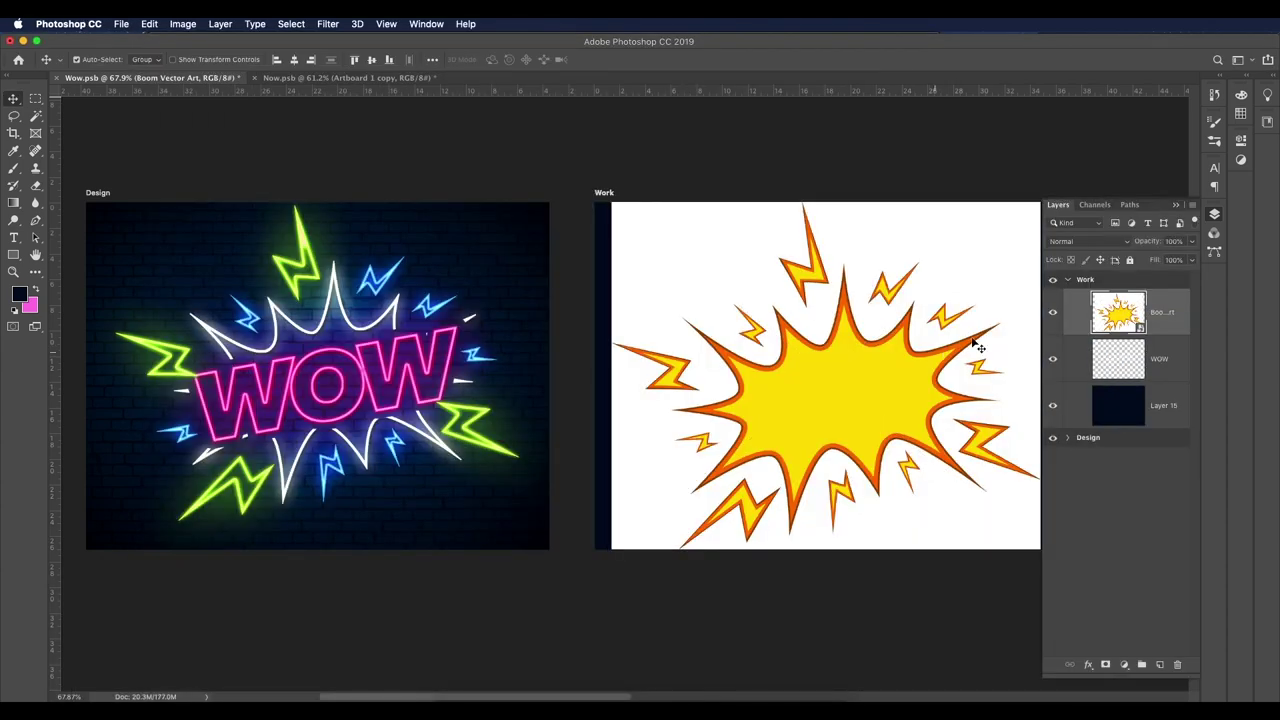
Step: Select the white background around the boom art with the Magic Wand and try to delete it
left_click(1175, 206)
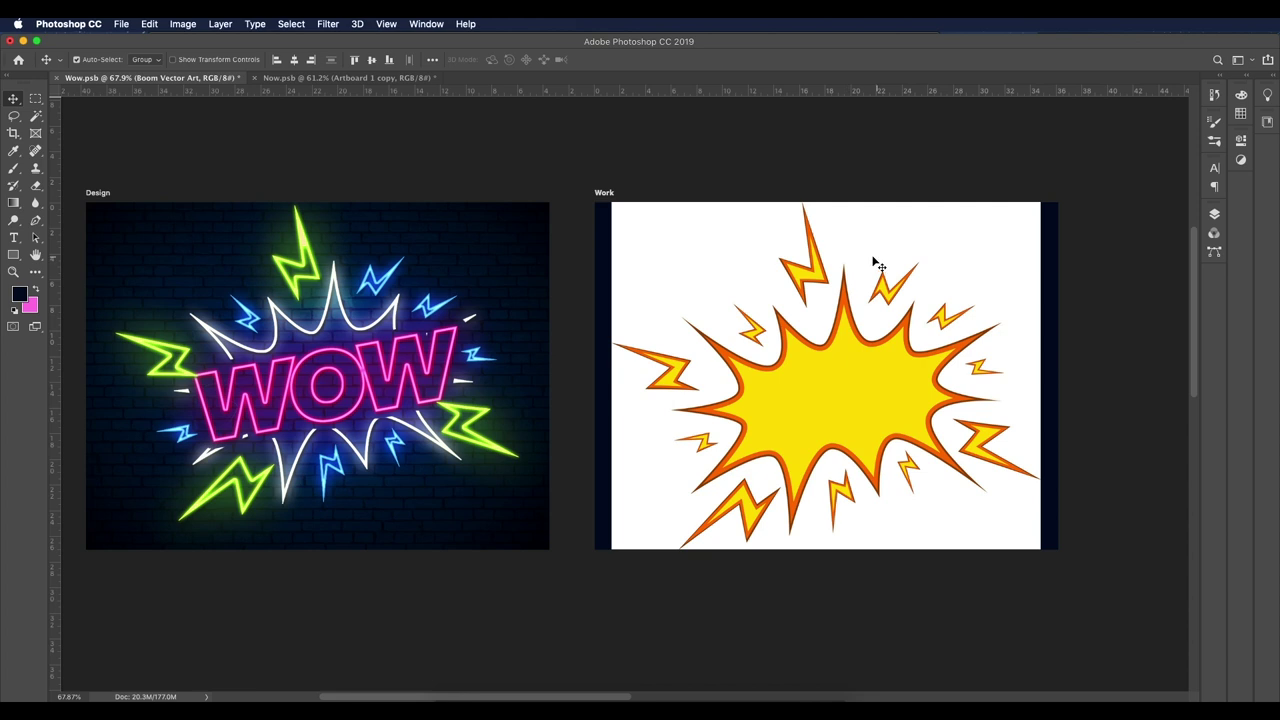
left_click(36, 116)
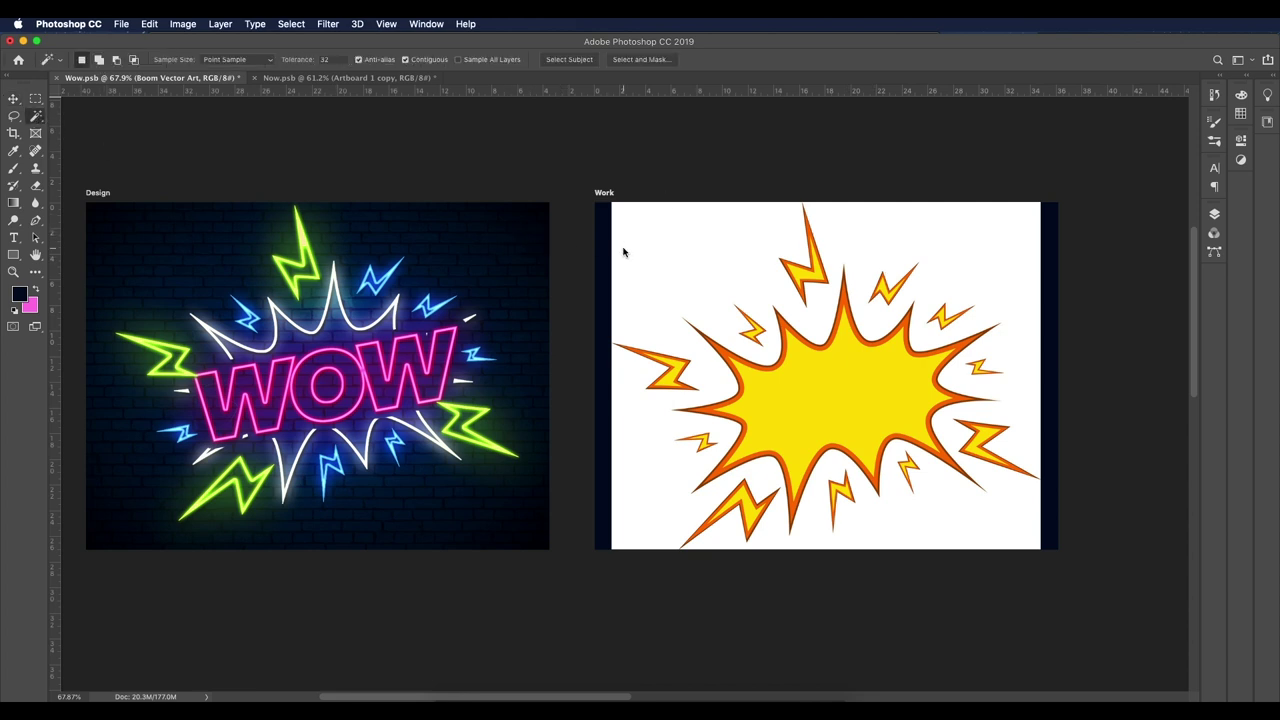
left_click(669, 256)
key("Delete")
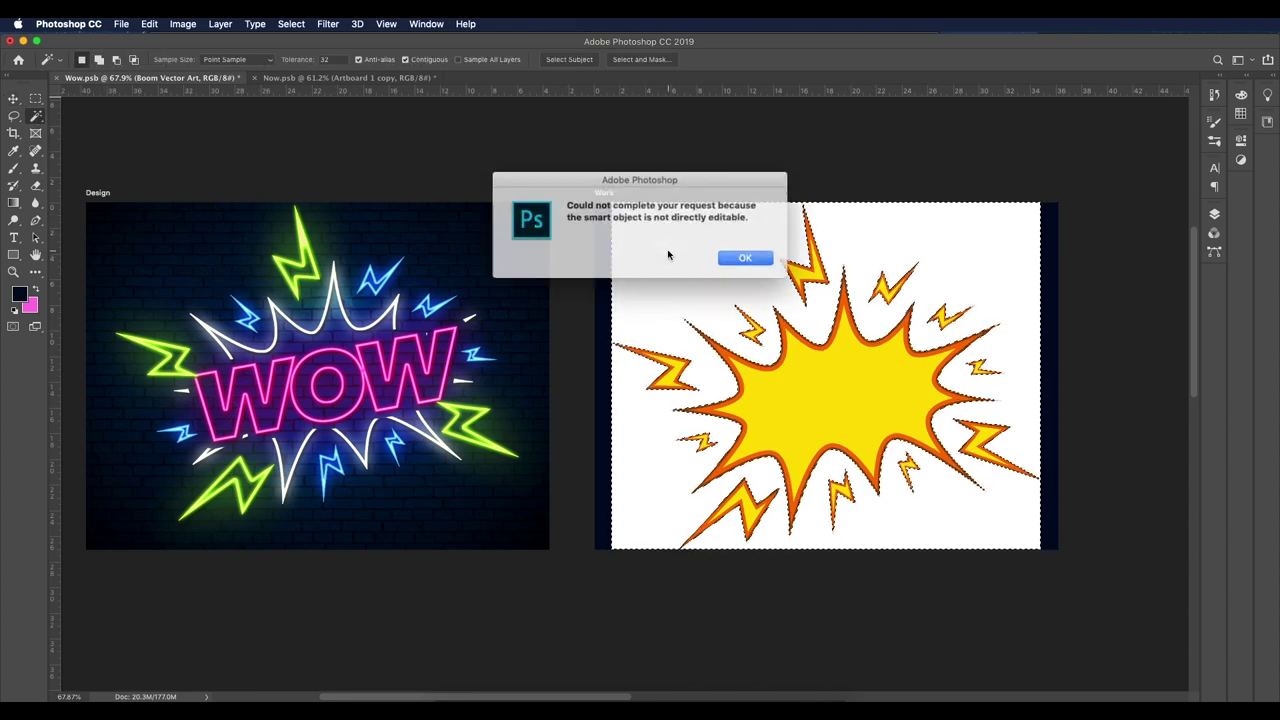
left_click(738, 258)
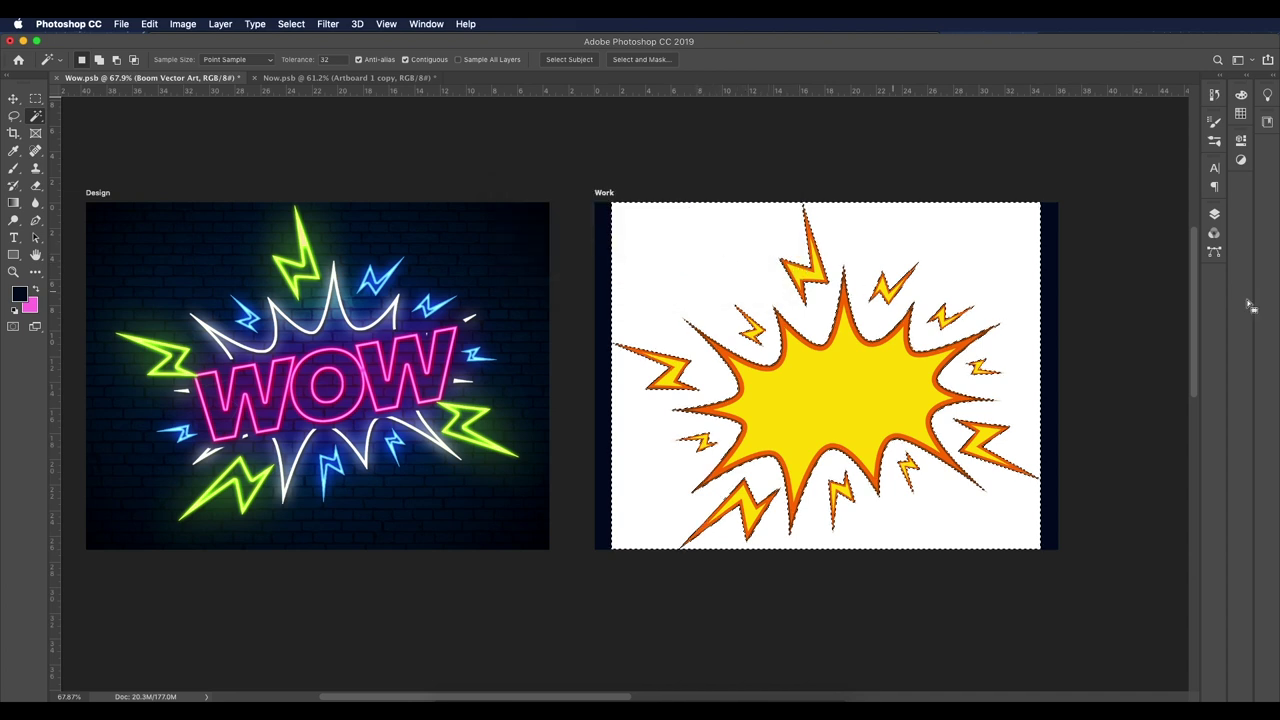
Step: Rasterize the Boom Vector Art smart object layer
key("F7")
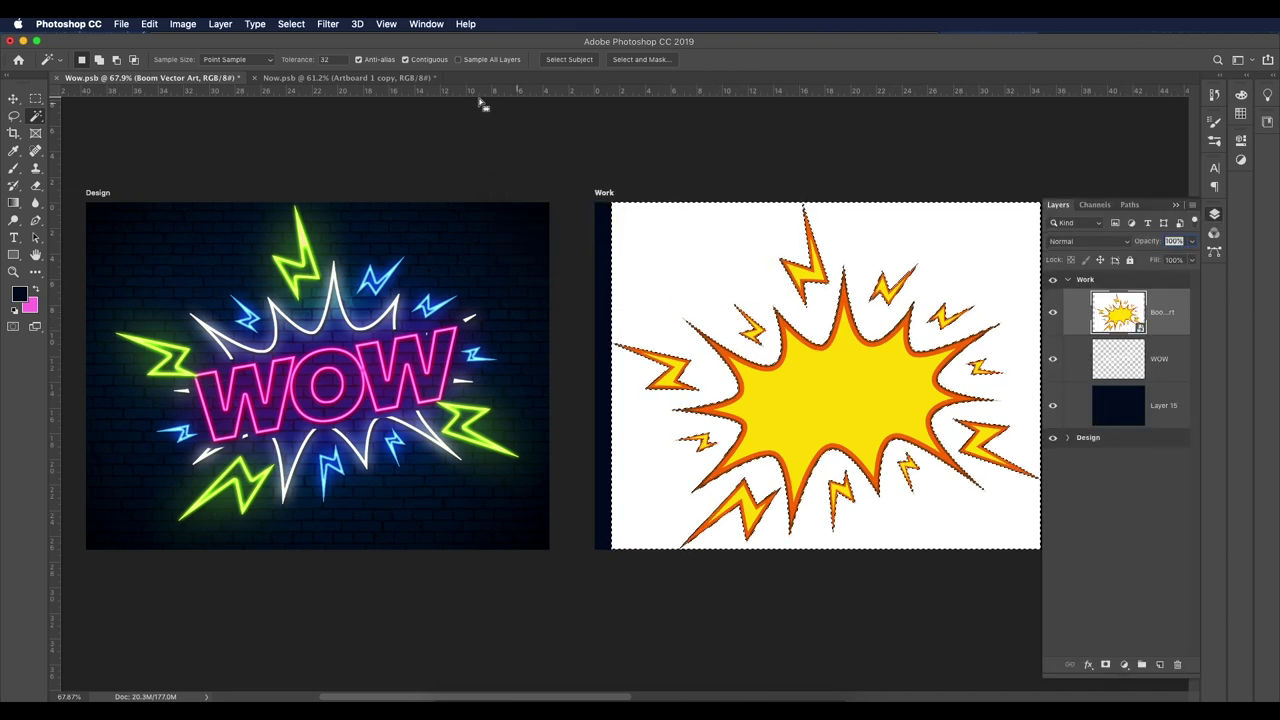
right_click(1104, 317)
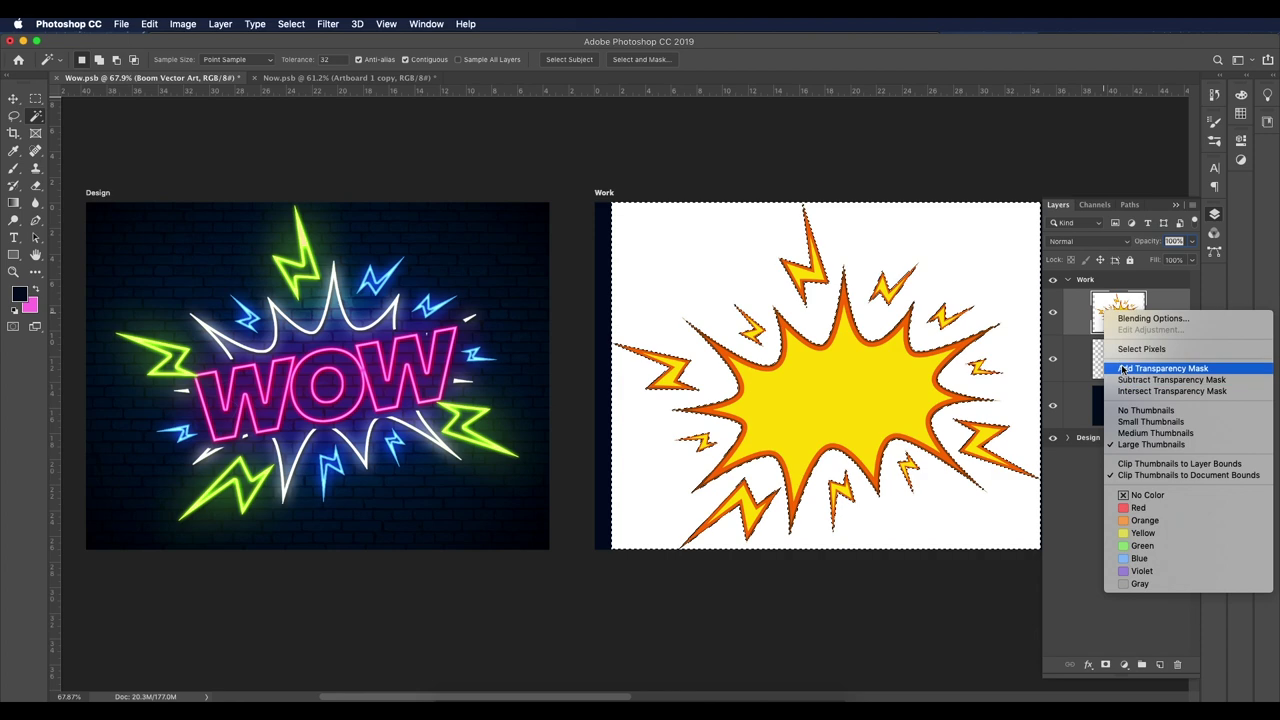
left_click(1176, 307)
right_click(1176, 307)
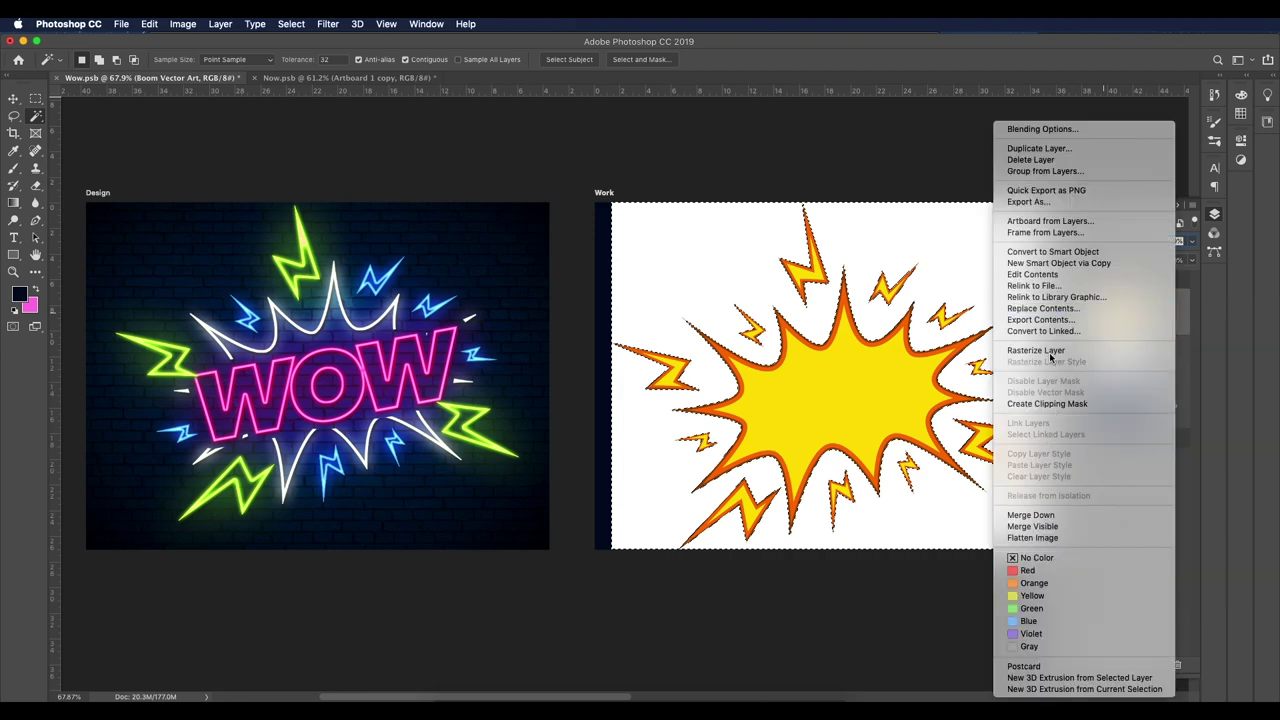
left_click(220, 26)
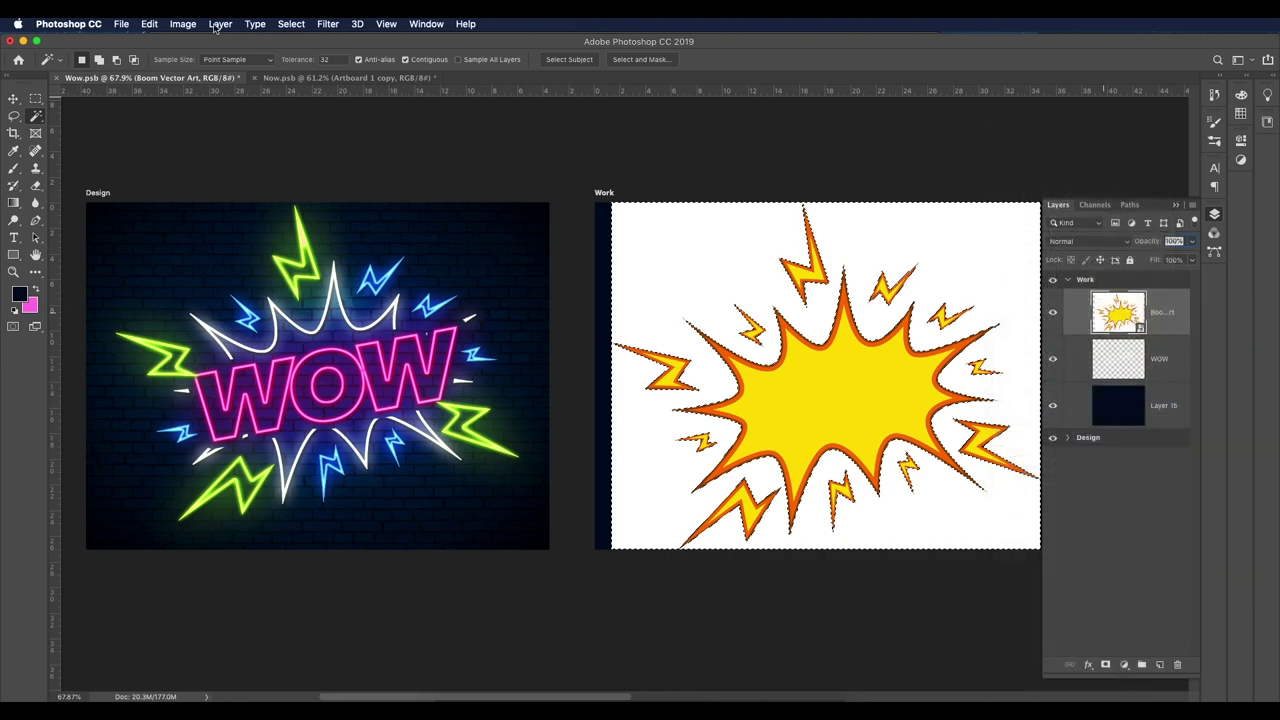
left_click(220, 24)
mouse_move(264, 308)
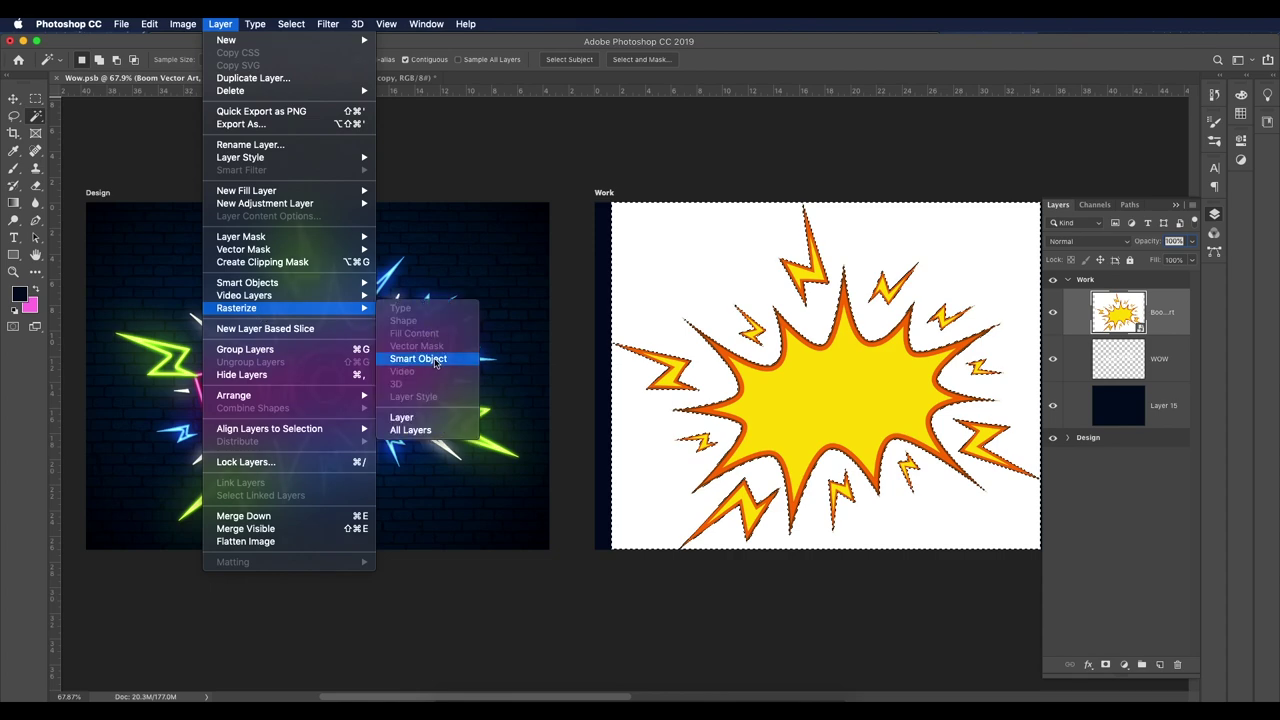
left_click(435, 360)
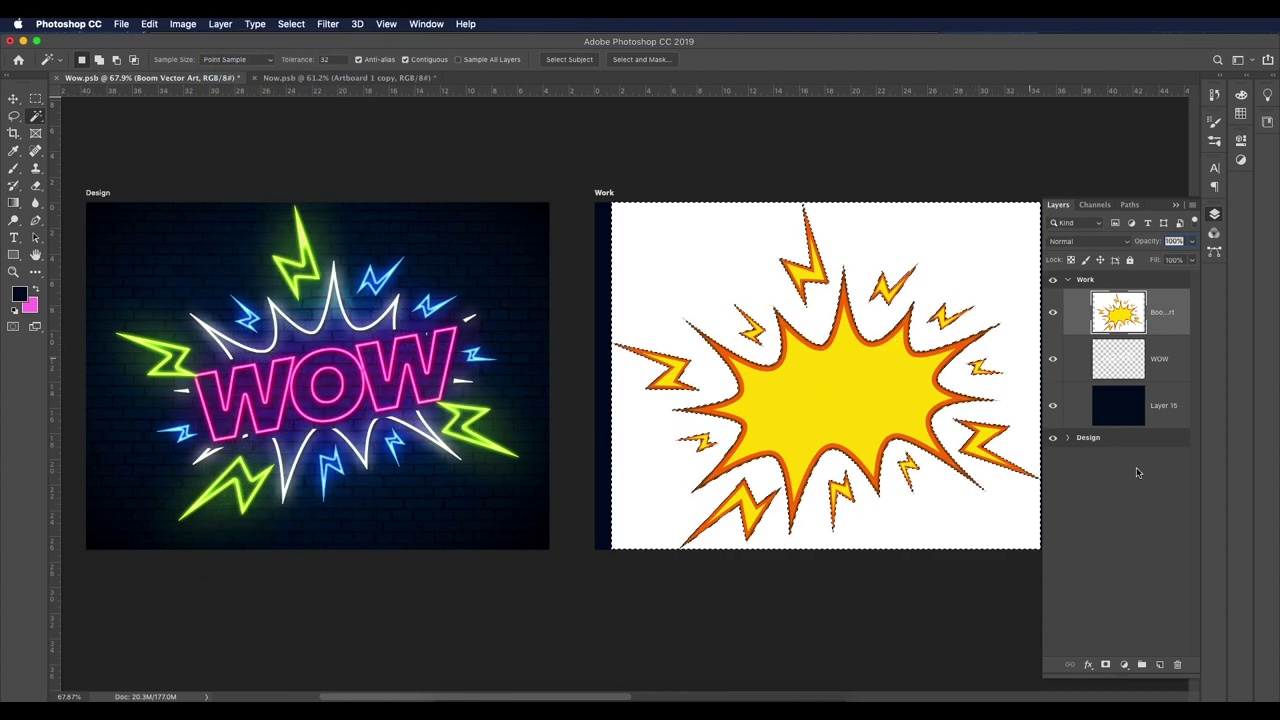
Step: Delete the selected white background from the boom art and clear the selection
key("Delete")
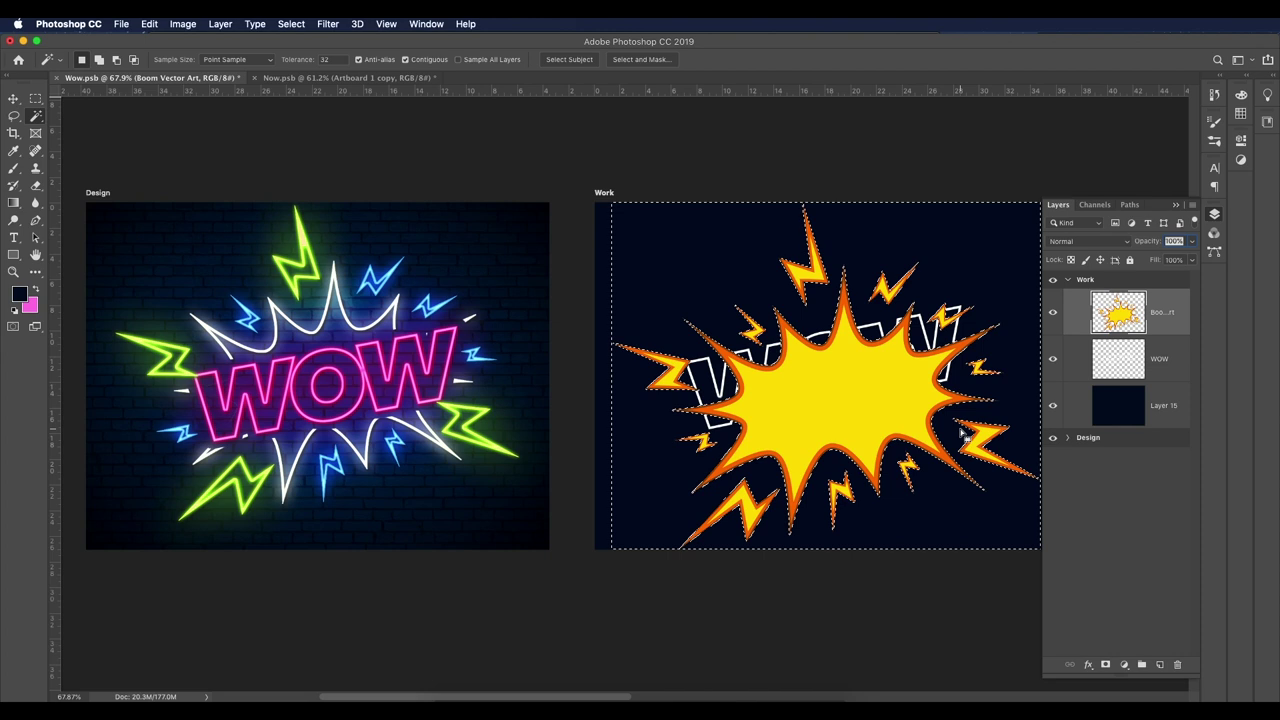
key("super+d")
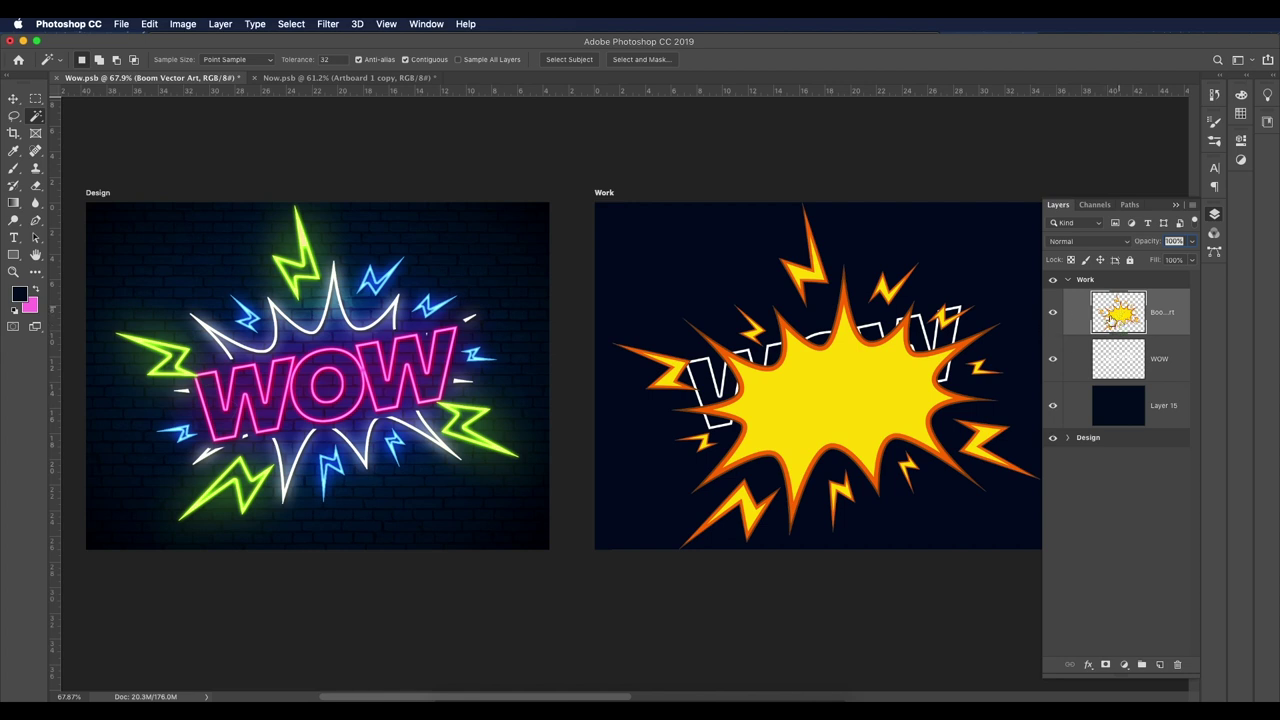
left_click(1119, 327, "super")
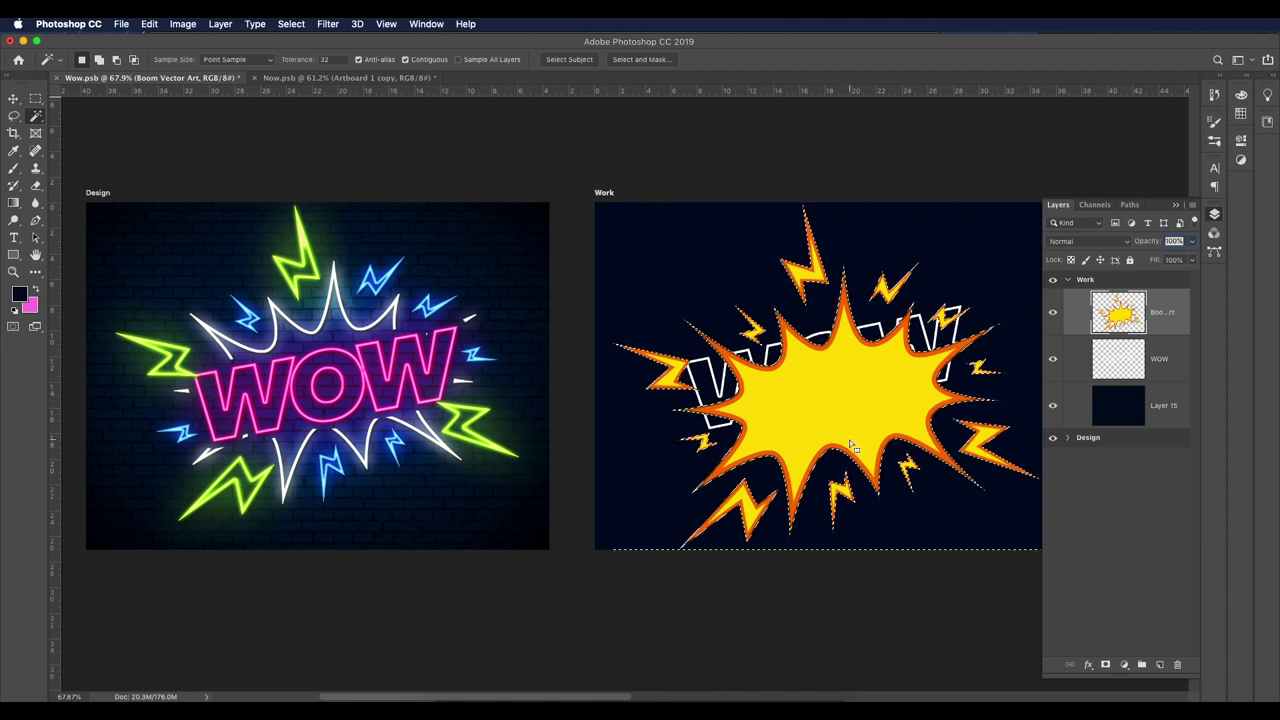
key("super+d")
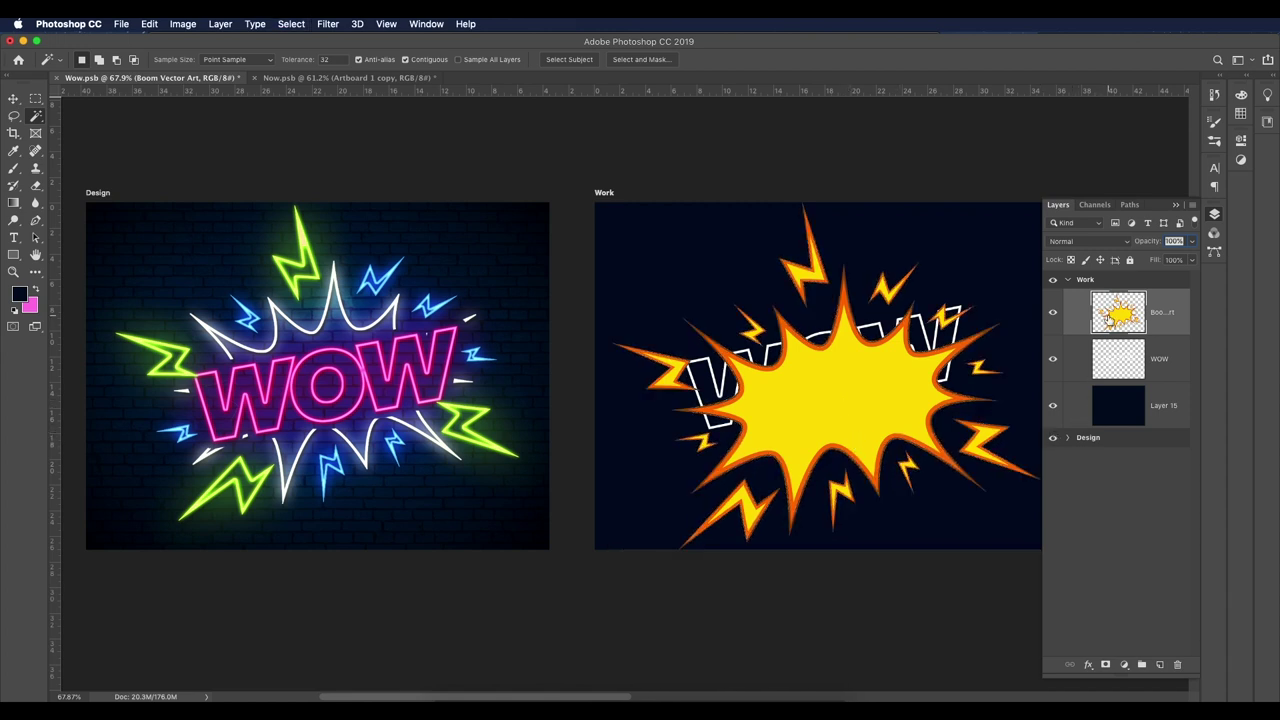
Step: Scale the boom art down to about 97% and reposition it slightly on the Work artboard
key("super+t")
left_click_drag(1036, 547, 1025, 537)
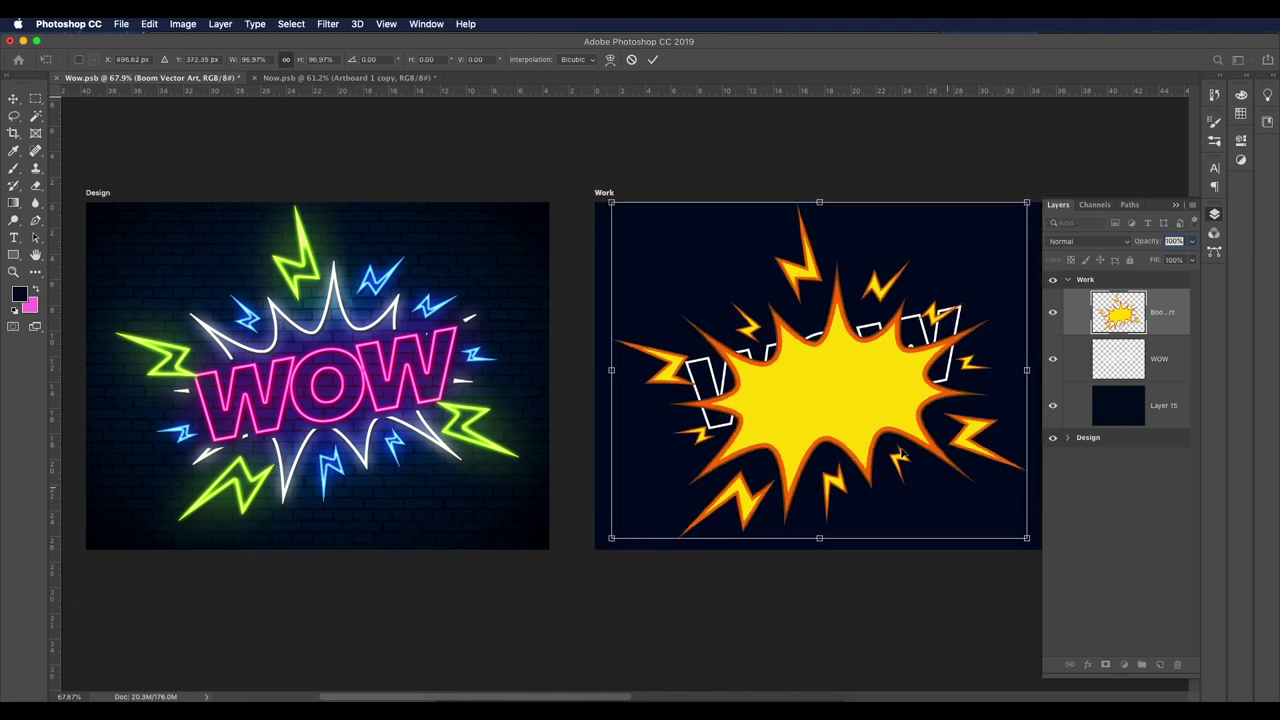
left_click_drag(864, 412, 860, 417)
key("Return")
Step: Erase the leftover edge line along the lower border of the boom art with the Eraser
key("w")
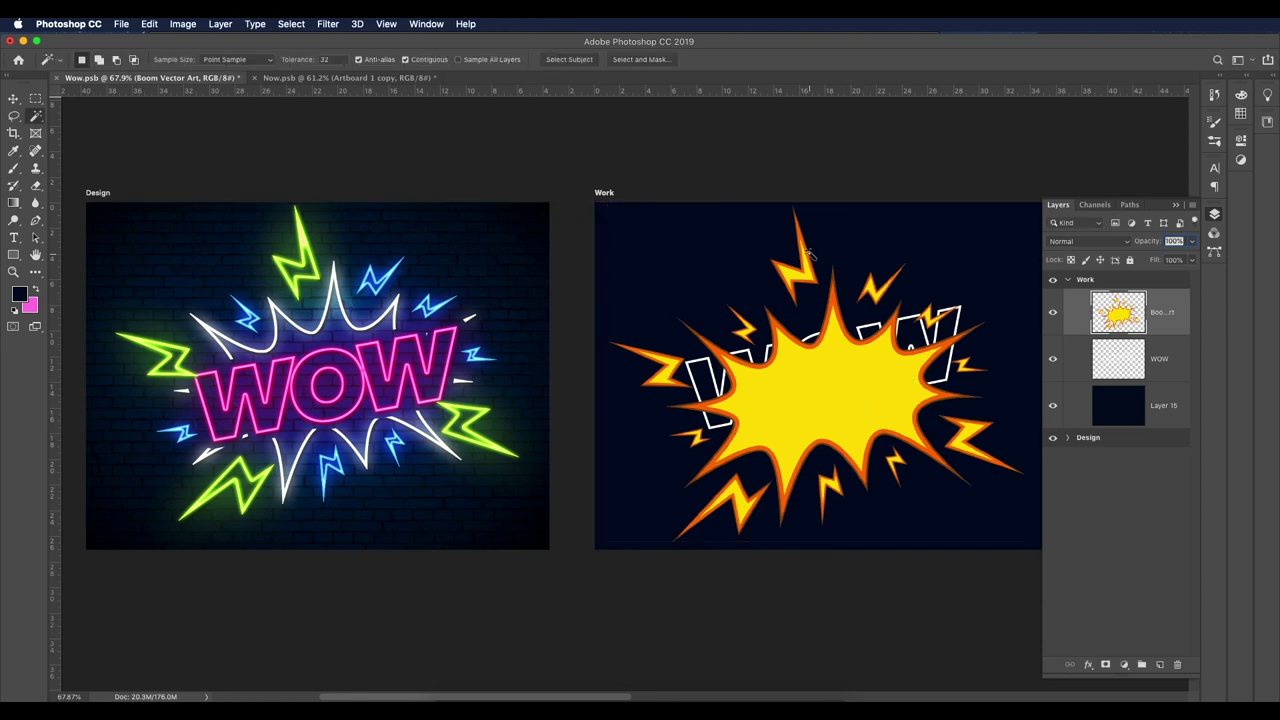
key("e")
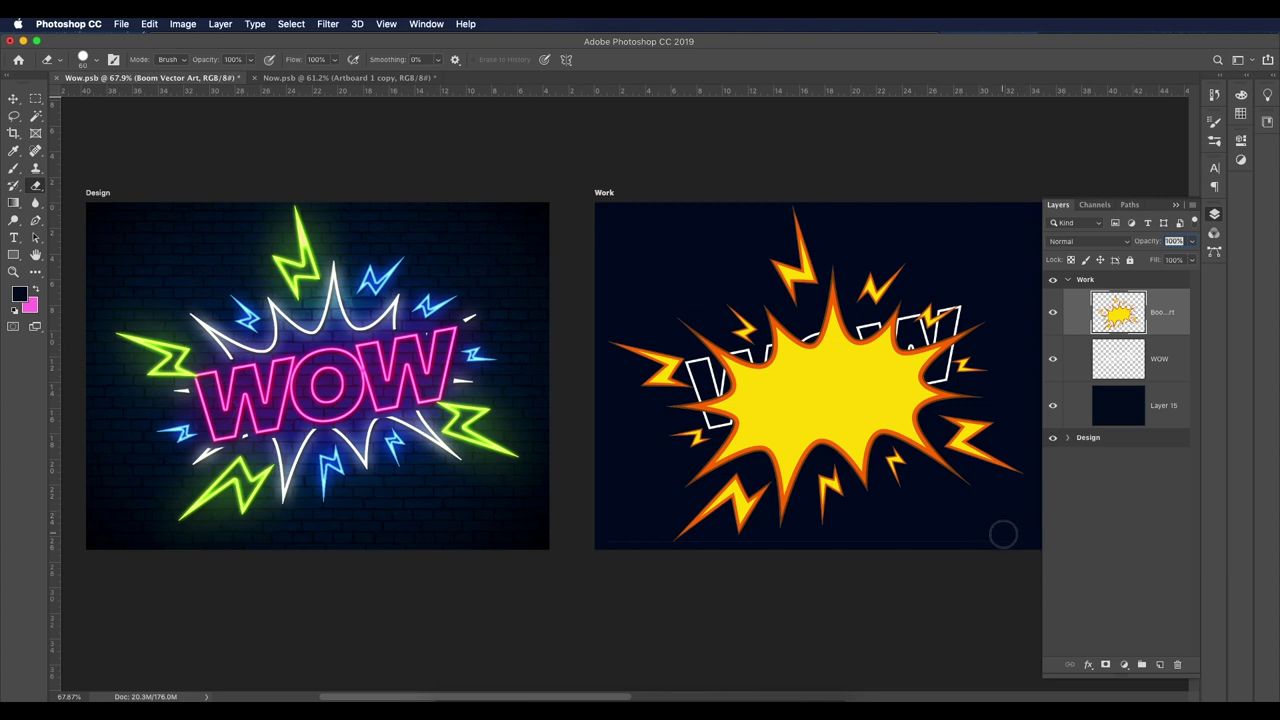
mouse_move(974, 540)
left_mouse_down()
mouse_move(662, 558)
mouse_move(608, 544)
mouse_move(590, 325)
left_mouse_up()
Step: Load the boom art's pixels as a selection and fill it with white (ffffff) on a new layer
left_click(1120, 316, "super")
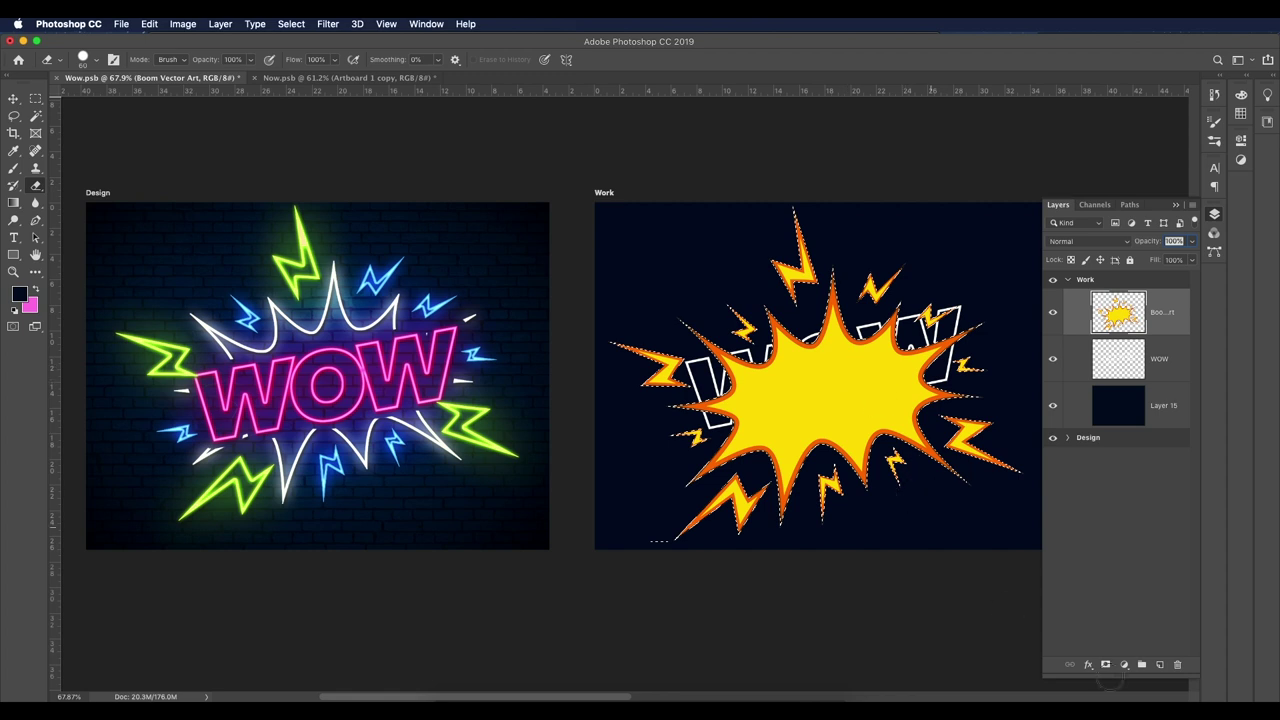
left_click(1160, 665)
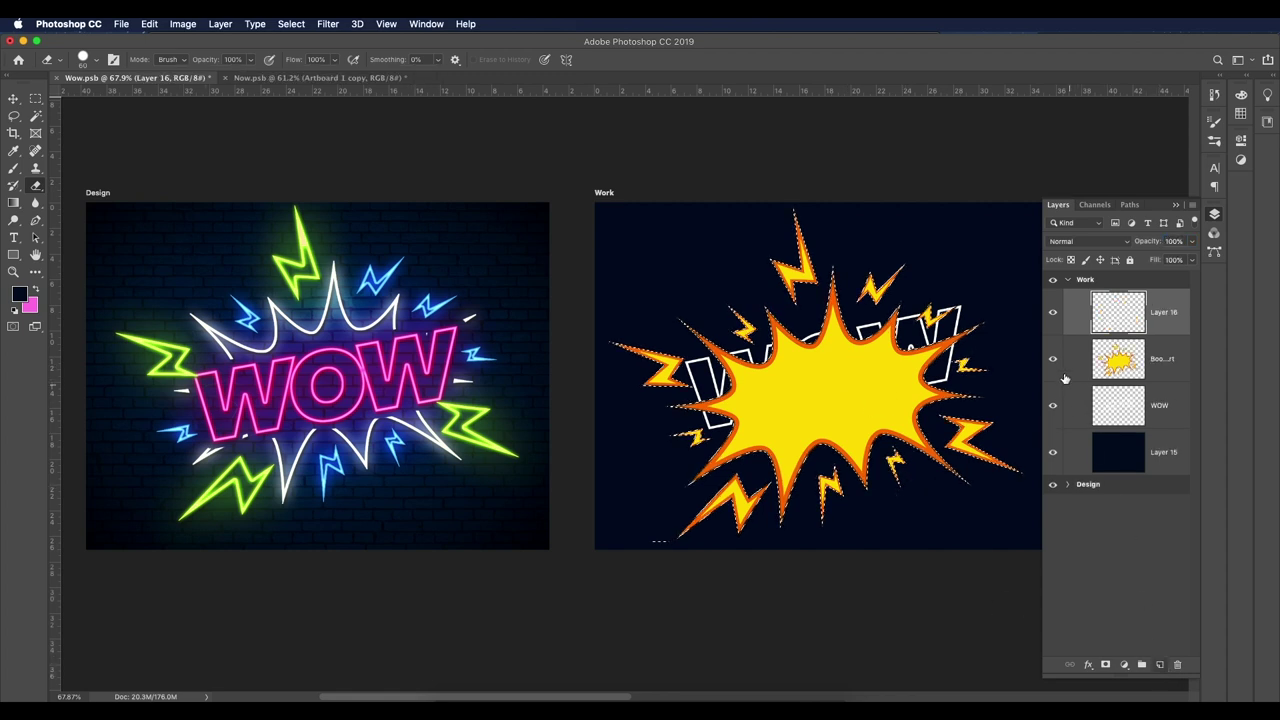
left_click(18, 292)
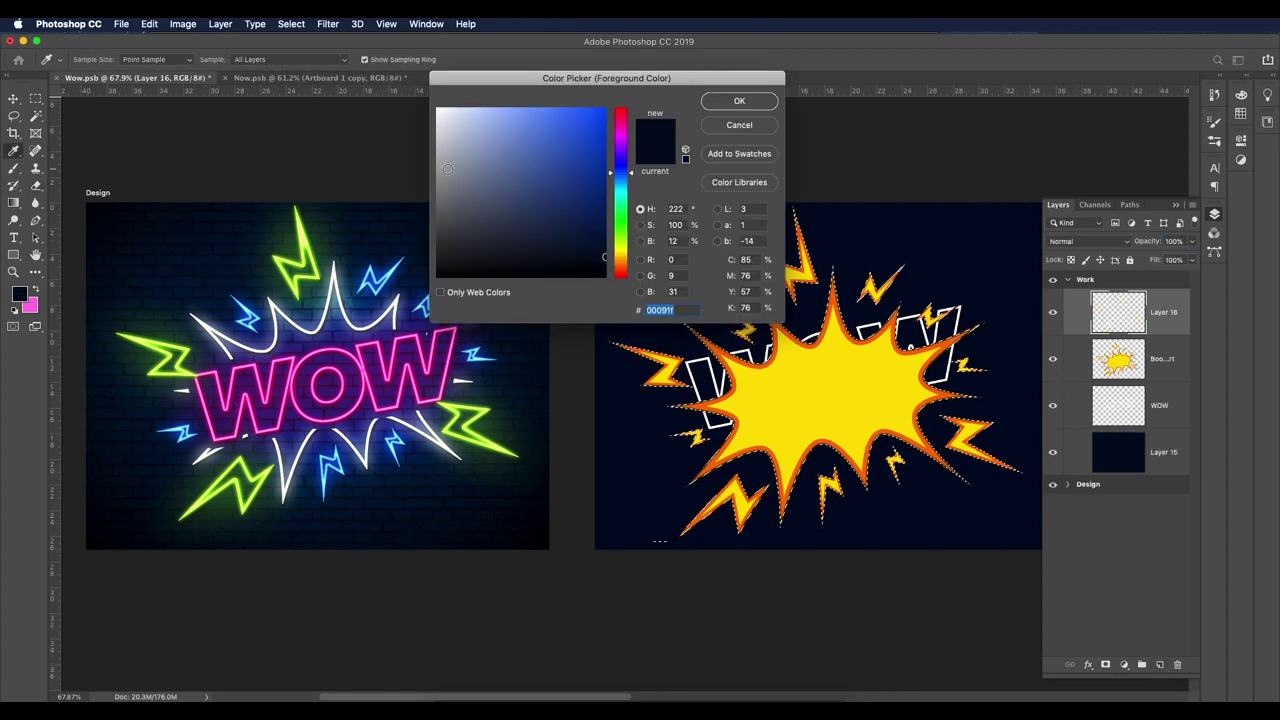
type("ffffff")
key("Return")
key("e")
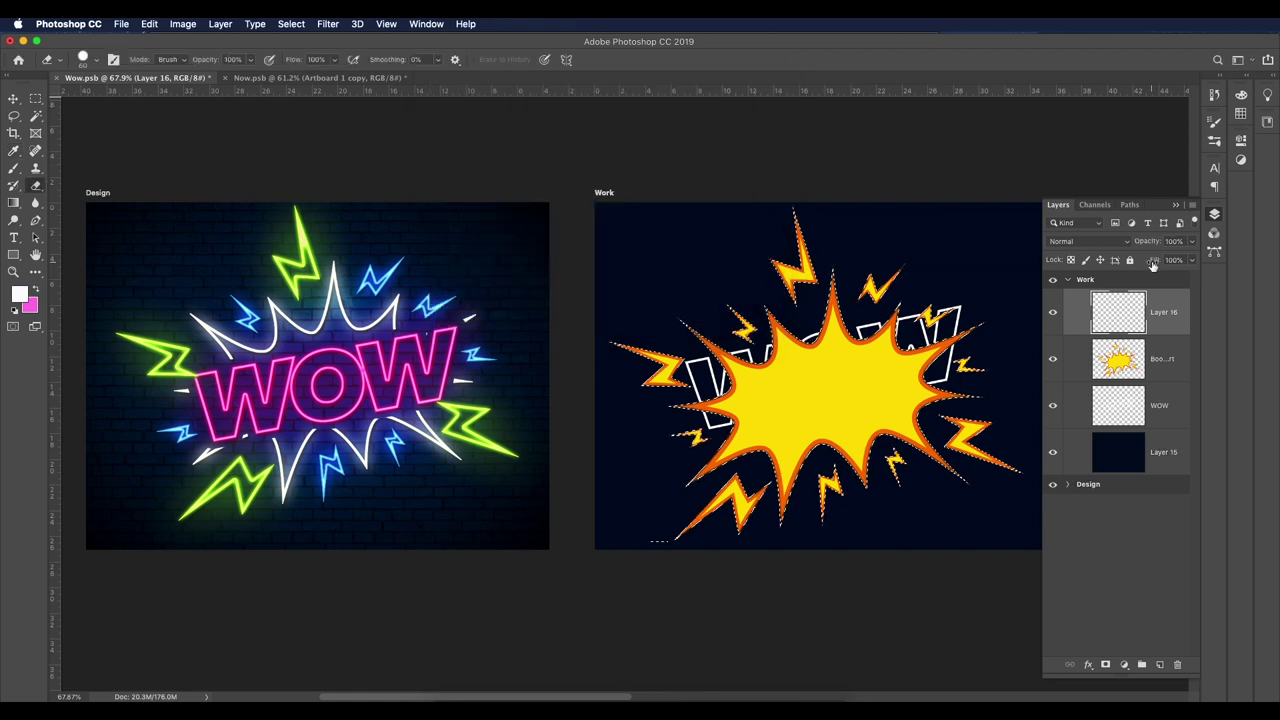
key("alt+BackSpace")
Step: Delete the original Boom Vector Art layer and erase the stray line below the white burst on Layer 16
left_click_drag(1160, 362, 1177, 664)
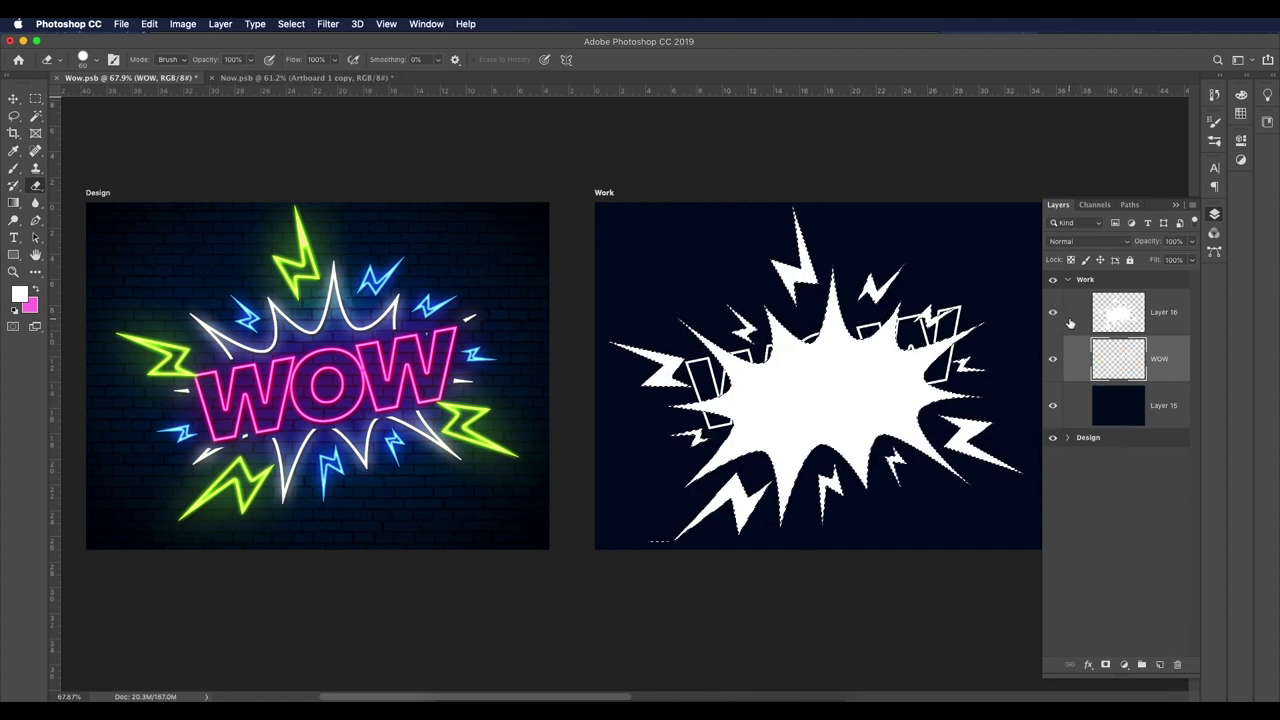
key("super+d")
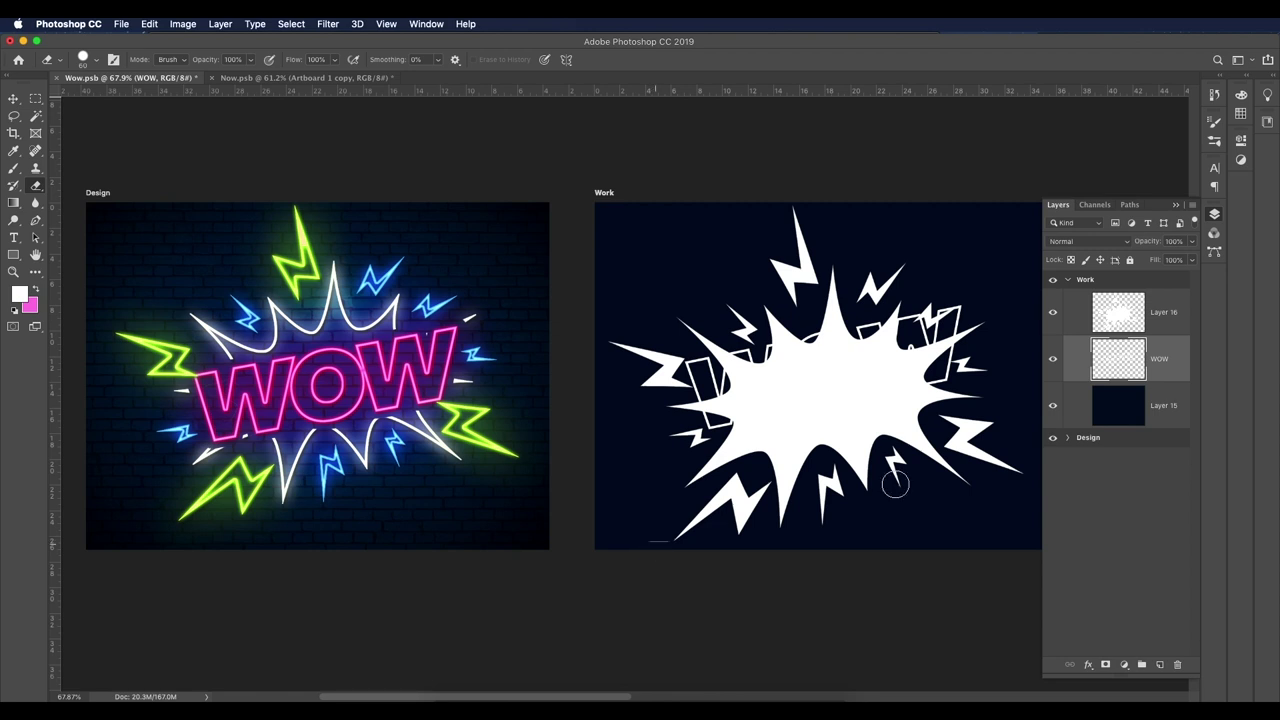
left_click(1118, 320)
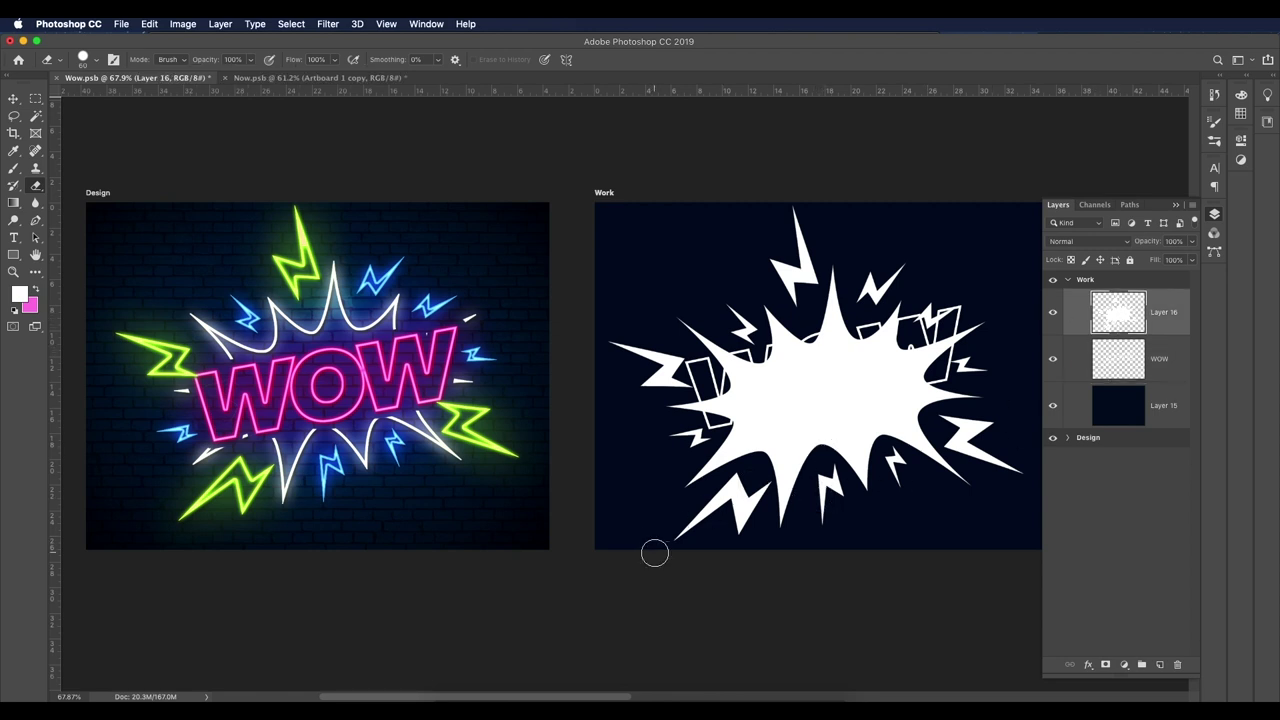
Step: Move the white burst up over the WOW lettering and lower its layer opacity to 47%
scroll(777, 254, "right", 5)
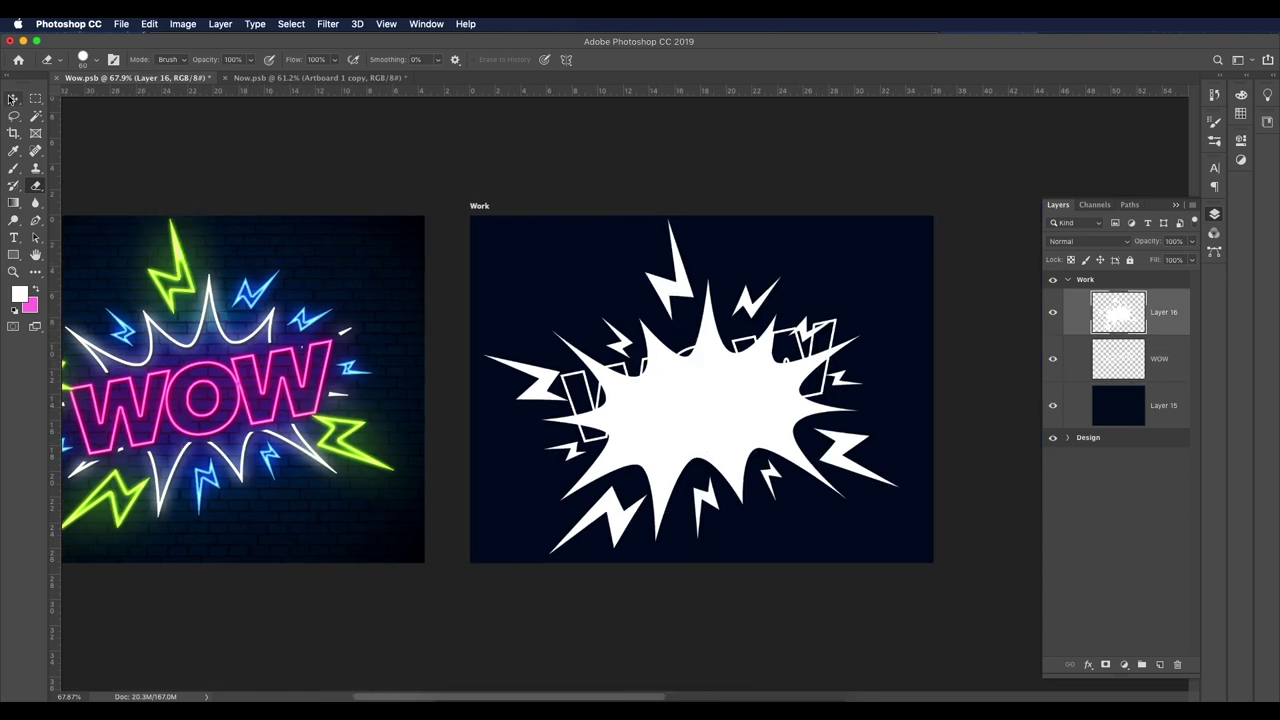
key("v")
mouse_move(707, 406)
left_mouse_down()
mouse_move(686, 371)
mouse_move(709, 373)
left_mouse_up()
left_click(1192, 243)
left_click_drag(1193, 258, 1157, 258)
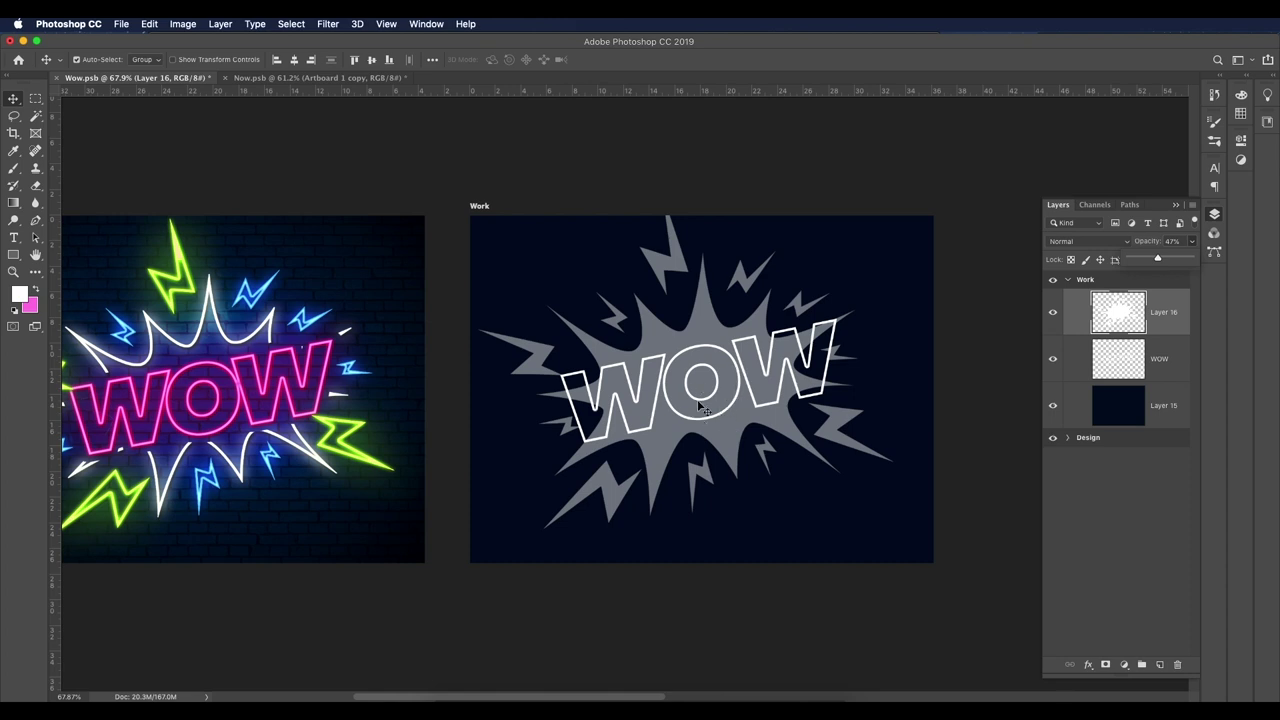
Step: Stretch the burst horizontally to about 109% and slightly adjust its height to suit the WOW lettering
key("ctrl+t")
left_click_drag(896, 360, 913, 360)
left_click_drag(474, 362, 461, 362)
scroll(123, 444, "left", 3)
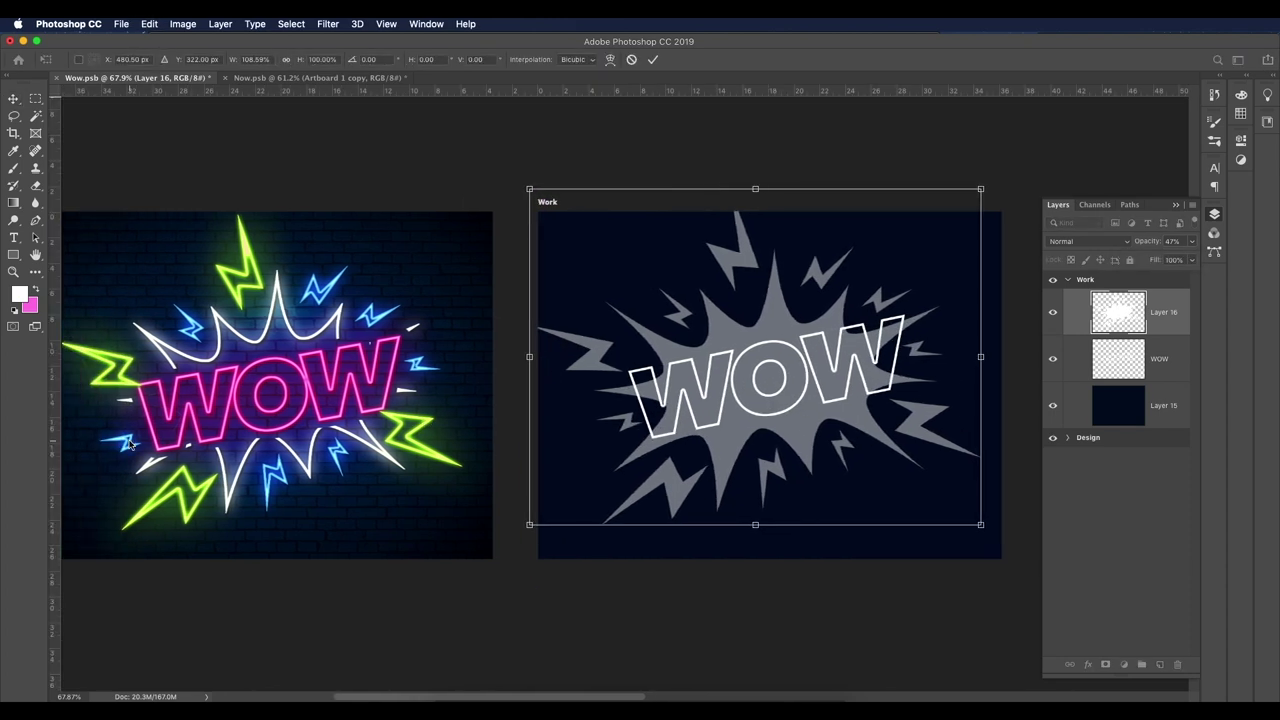
left_click_drag(755, 190, 755, 189)
left_click_drag(755, 524, 755, 519)
key("Return")
Step: Nudge the burst into place around the WOW lettering and set its layer opacity to 100%
scroll(804, 420, "down", 2)
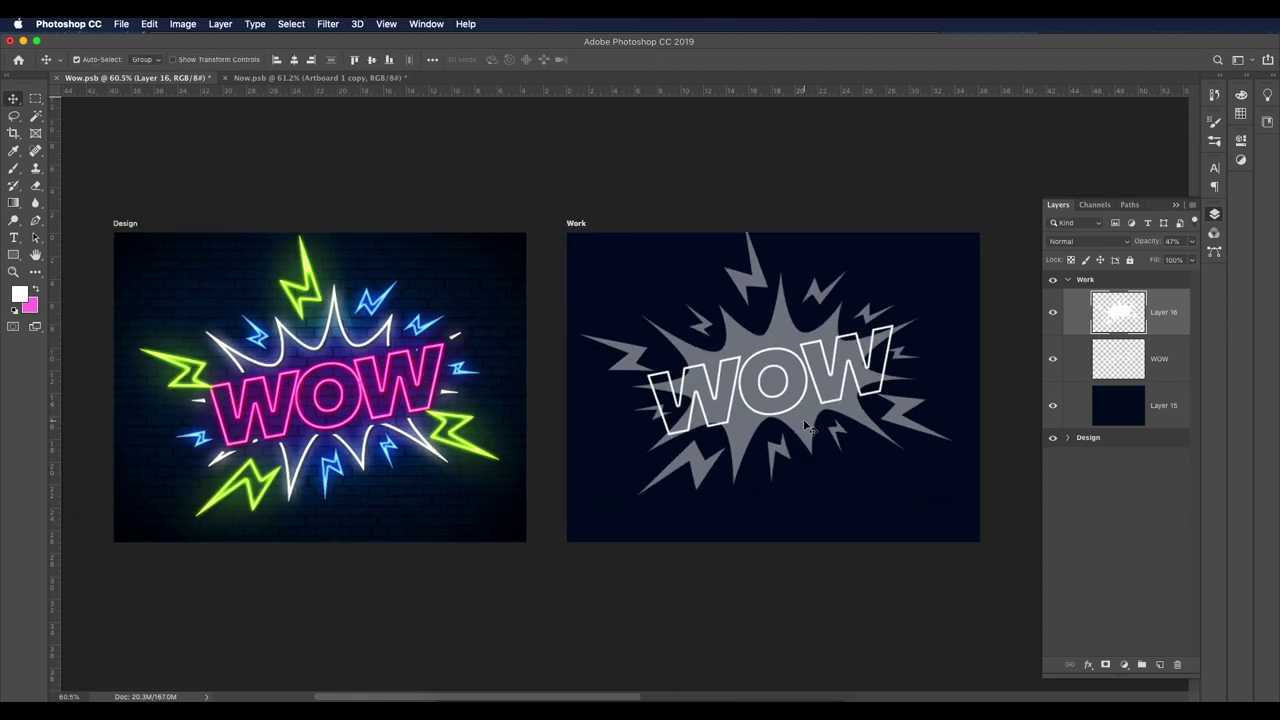
left_click_drag(803, 417, 815, 405)
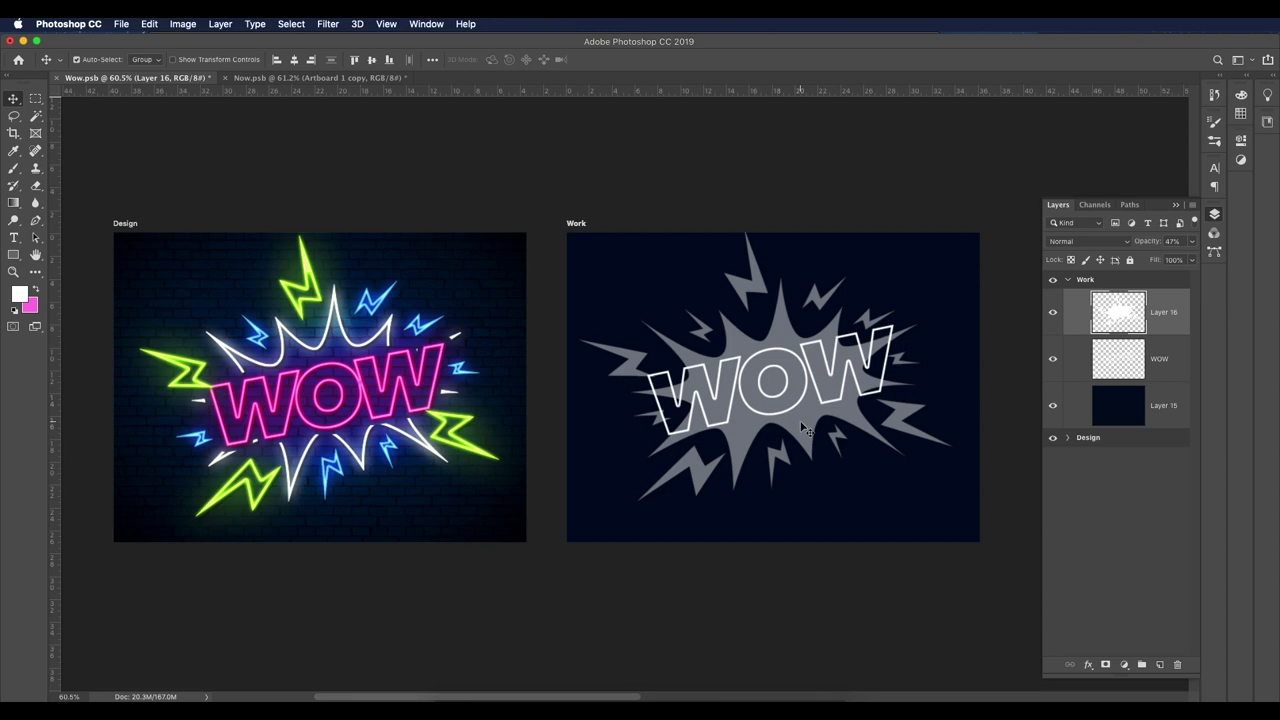
left_click(1192, 242)
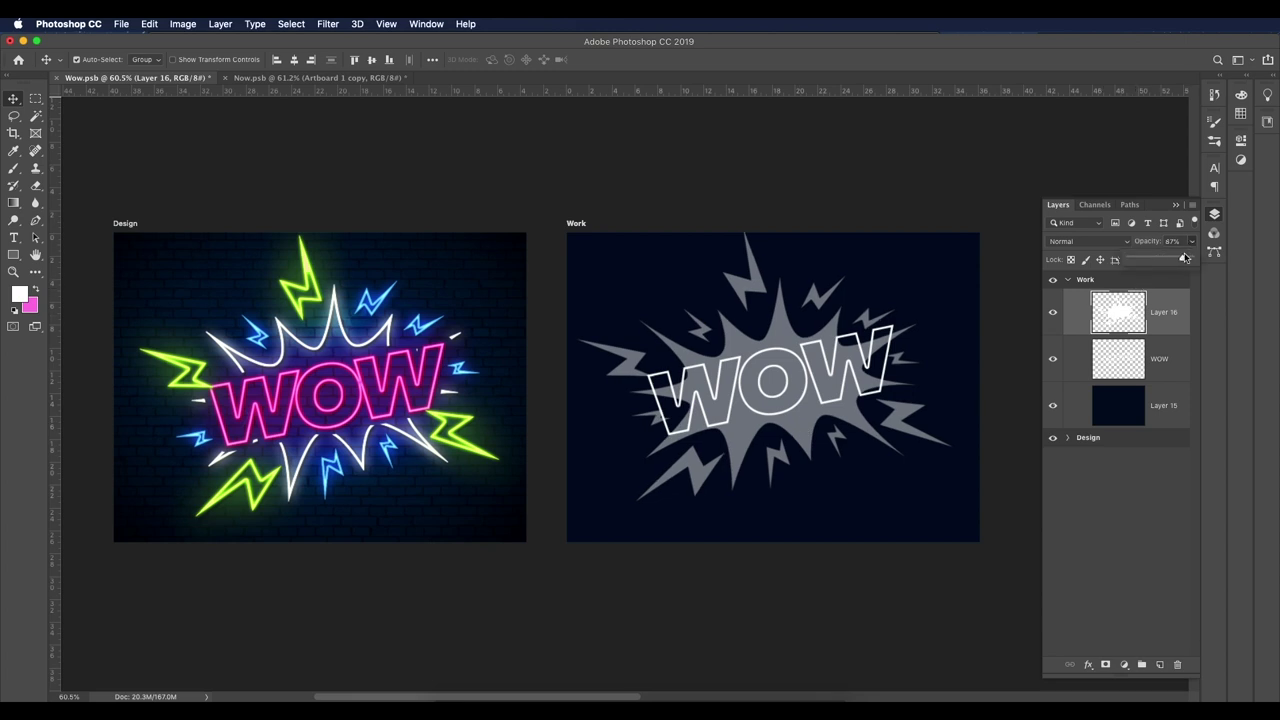
left_click_drag(1182, 258, 1198, 258)
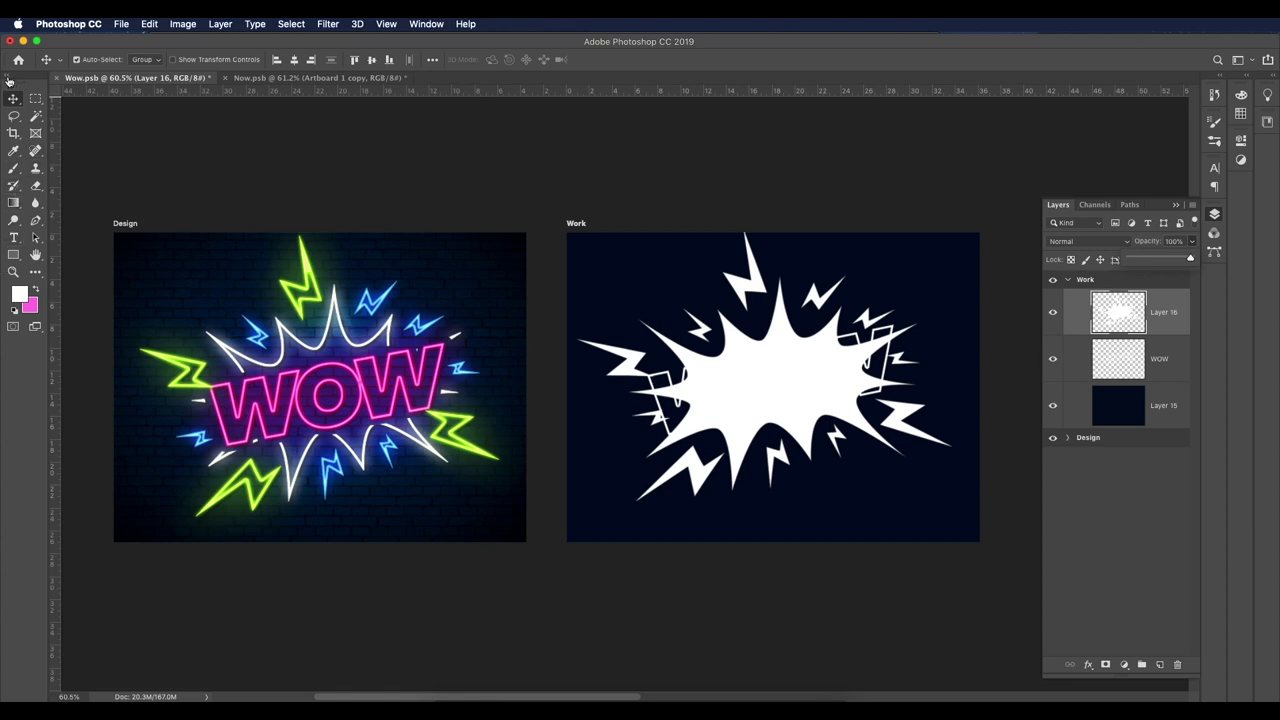
Step: Cut the central burst shape out of Layer 16 with the Magic Wand and add a new layer above it
left_click(8, 80)
left_click_drag(13, 150, 55, 168)
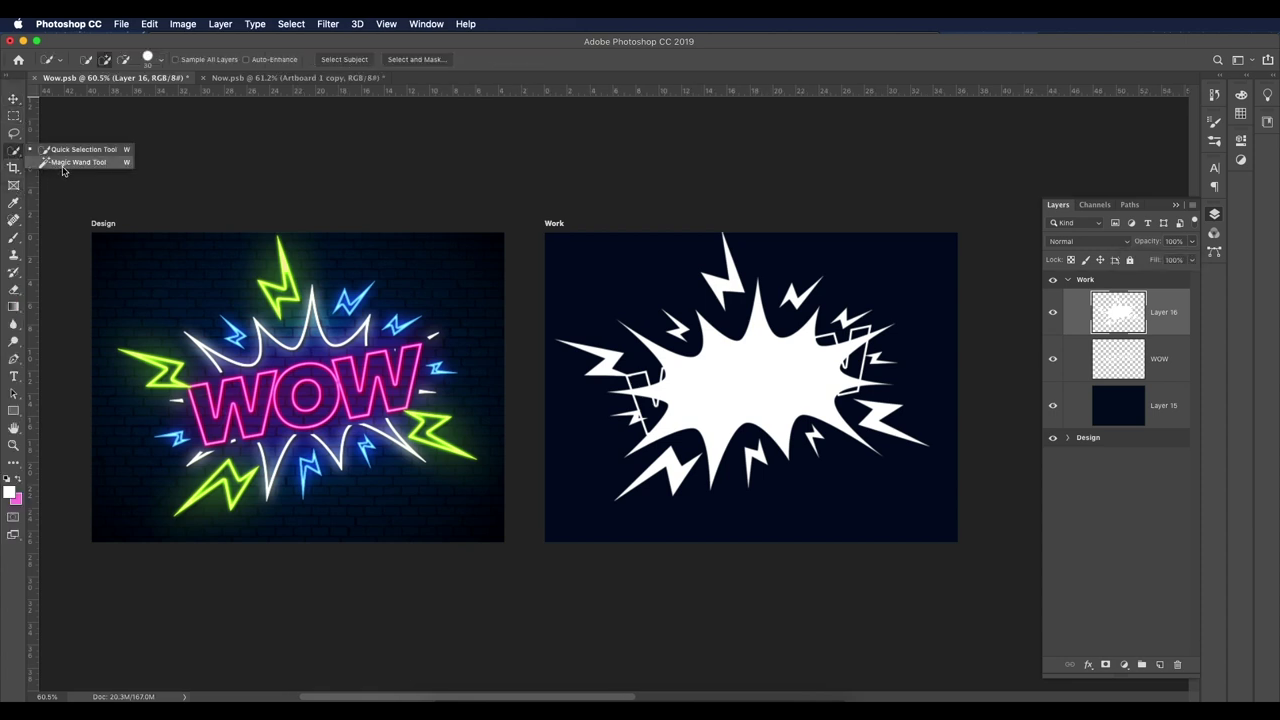
left_click(62, 166)
left_click(763, 377)
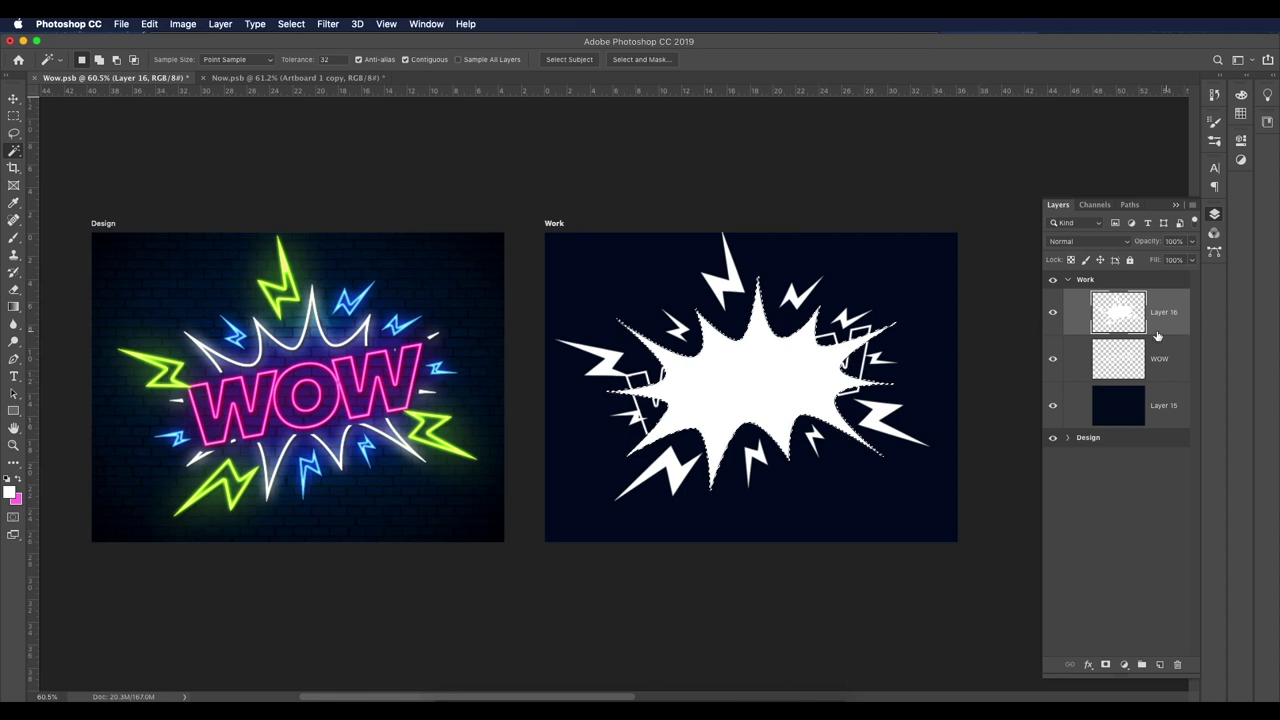
key("Delete")
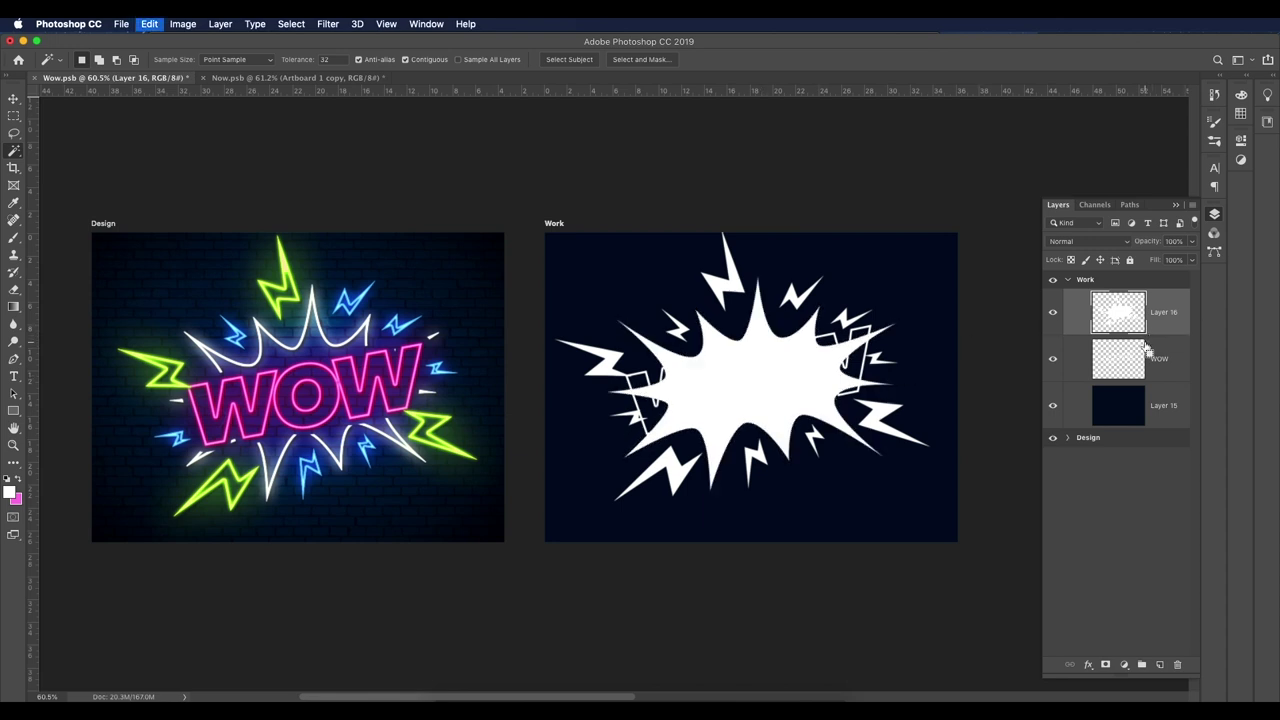
left_click(1160, 665)
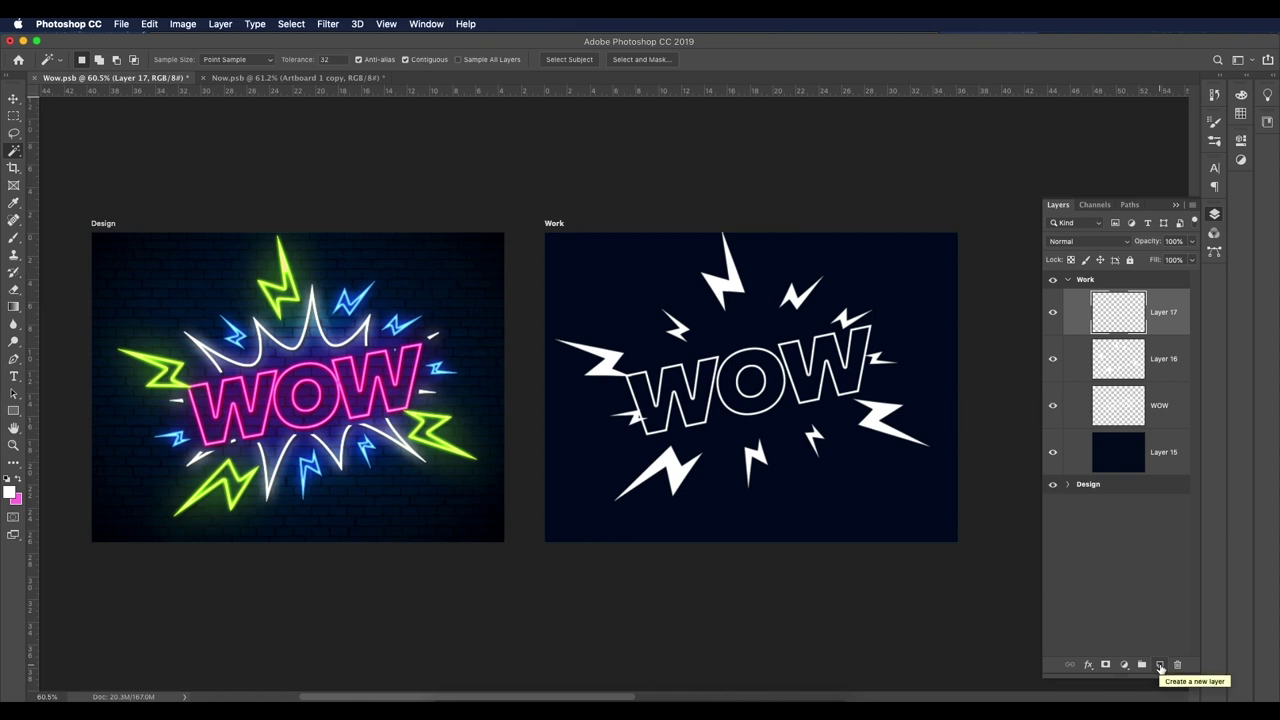
Step: Fill the central burst selection with white on Layer 17 and hide that layer
key("alt+Delete")
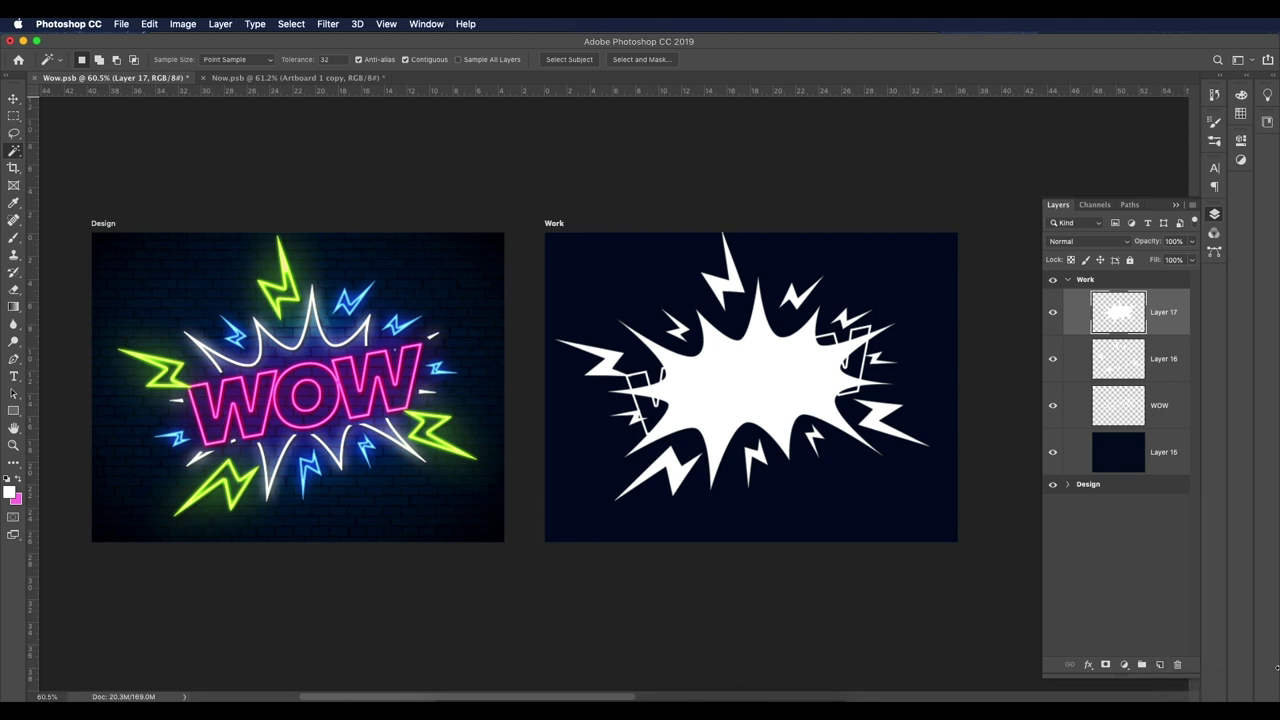
left_click(1053, 314)
Step: Cut the four large lightning bolts out of Layer 16 and fill their selection with white on a new layer above it
left_click(1130, 372)
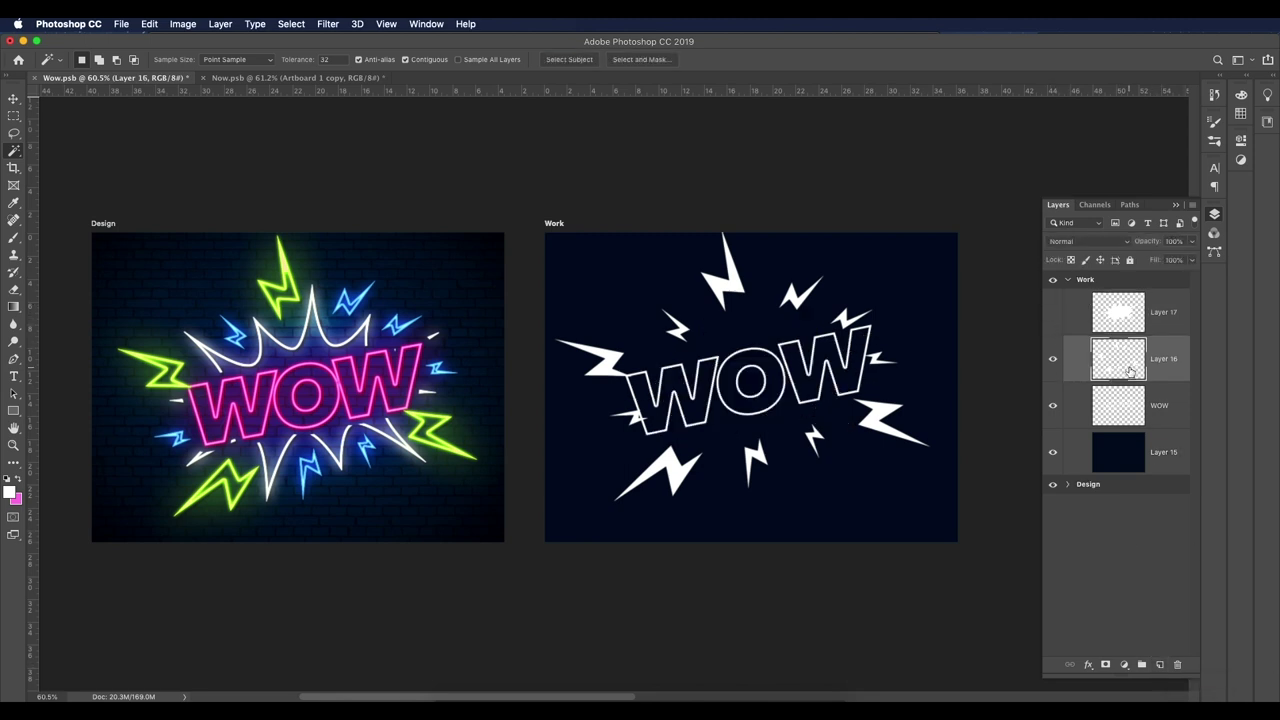
left_click(737, 287)
left_click(619, 356, "shift")
left_click(655, 478, "shift")
left_click(866, 428, "shift")
key("Delete")
left_click(1159, 665)
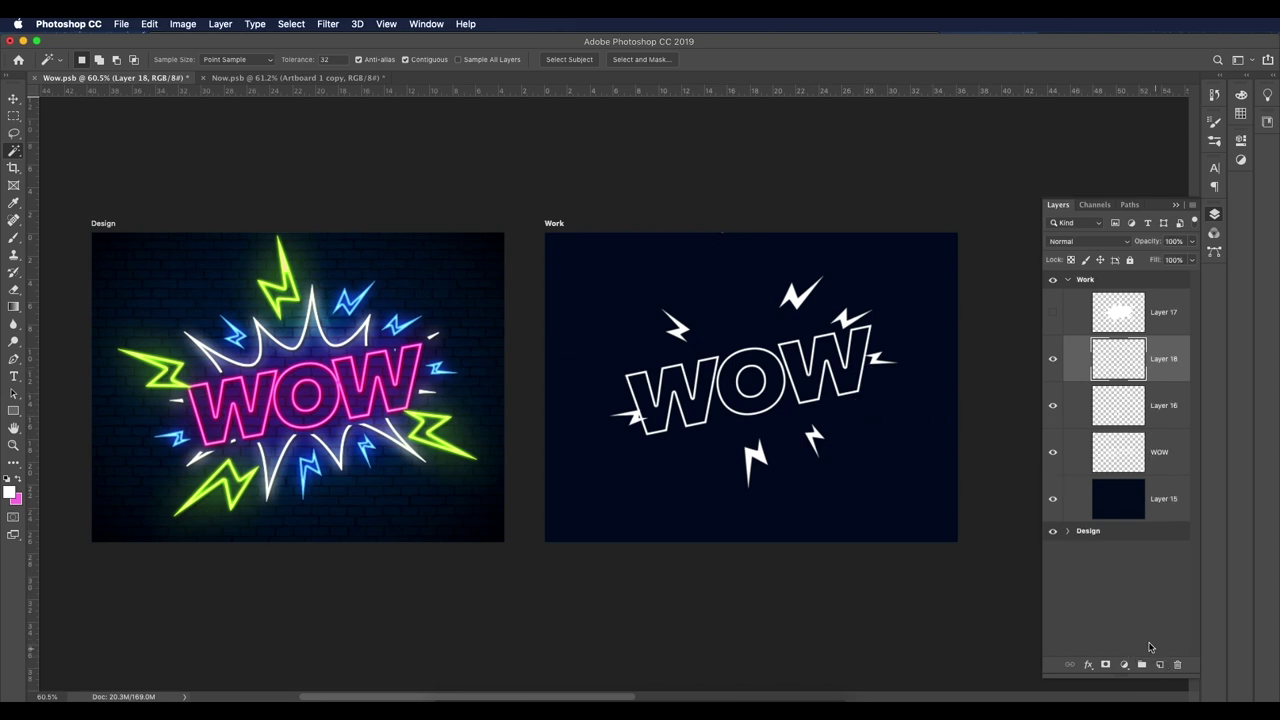
key("alt+BackSpace")
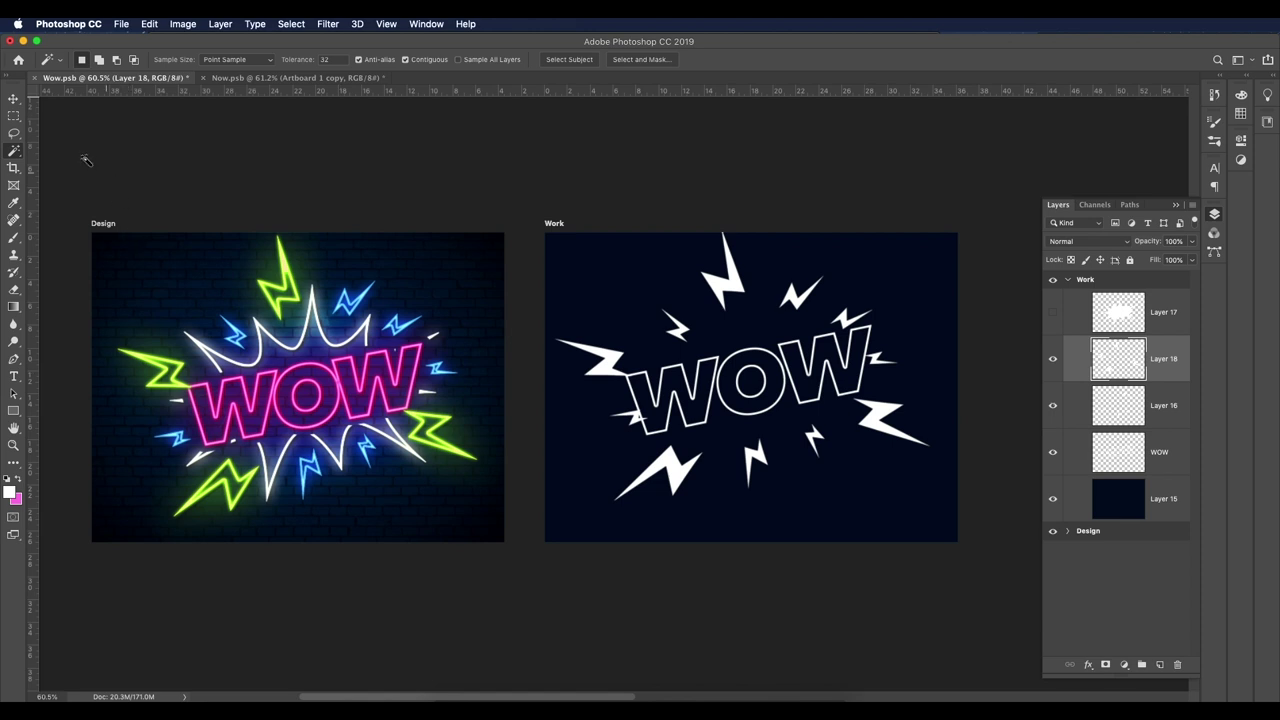
Step: Scale the large lightning bolts on Layer 18 to about 102.6% and nudge them slightly down inside the Work artboard
left_click(14, 99)
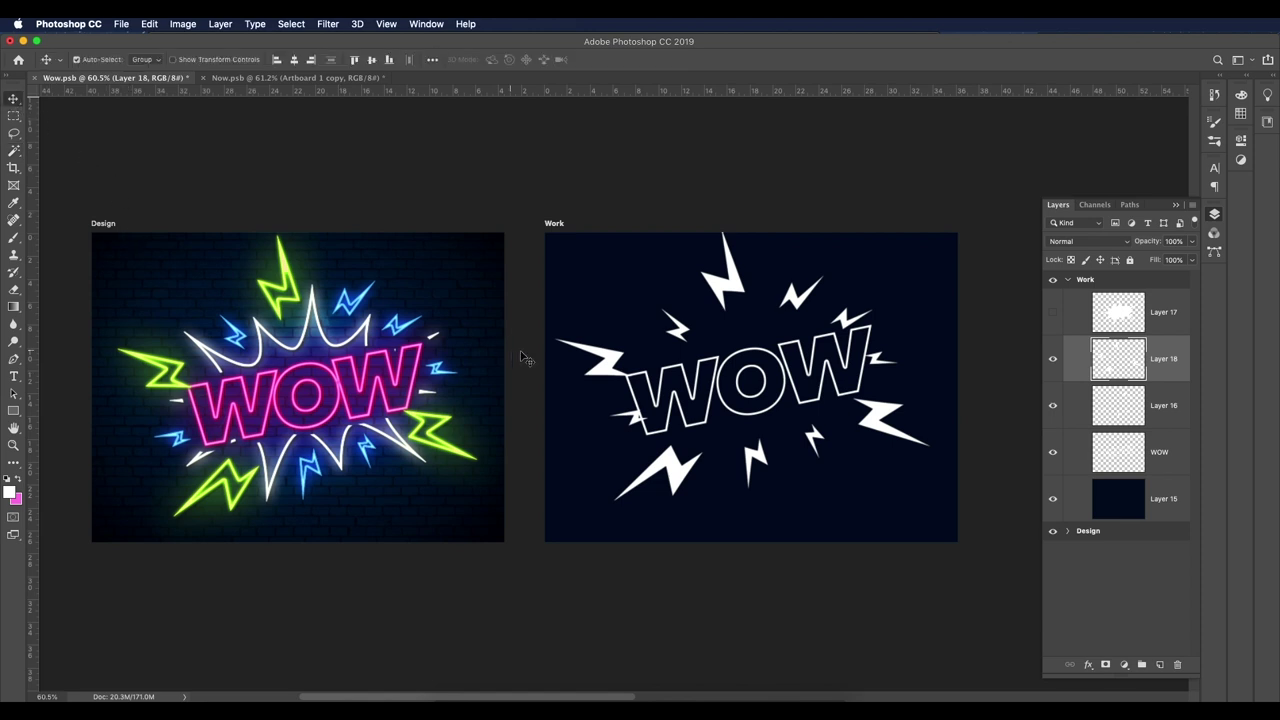
key("super+t")
left_click_drag(554, 366, 547, 367)
key("Down")
key("Down")
key("Down")
key("Down")
key("Down")
key("Down")
key("Down")
key("Down")
key("Down")
key("Down")
key("Down")
key("Down")
key("Down")
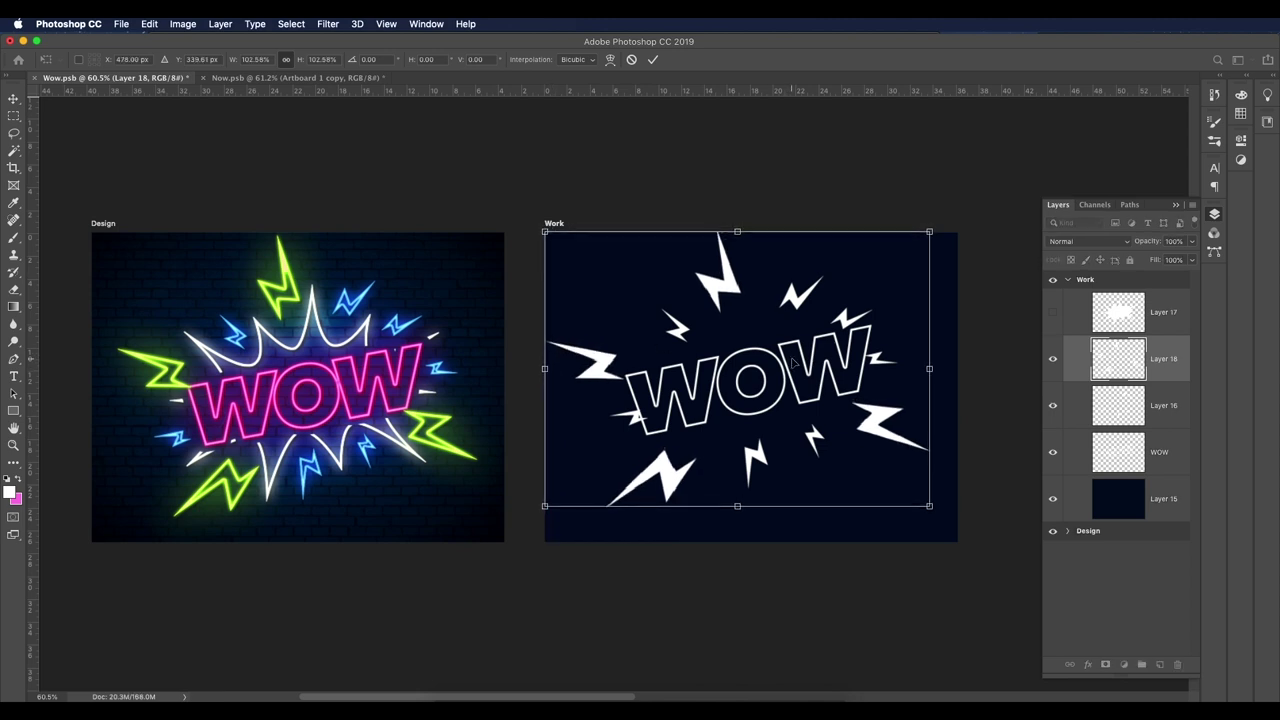
key("Down")
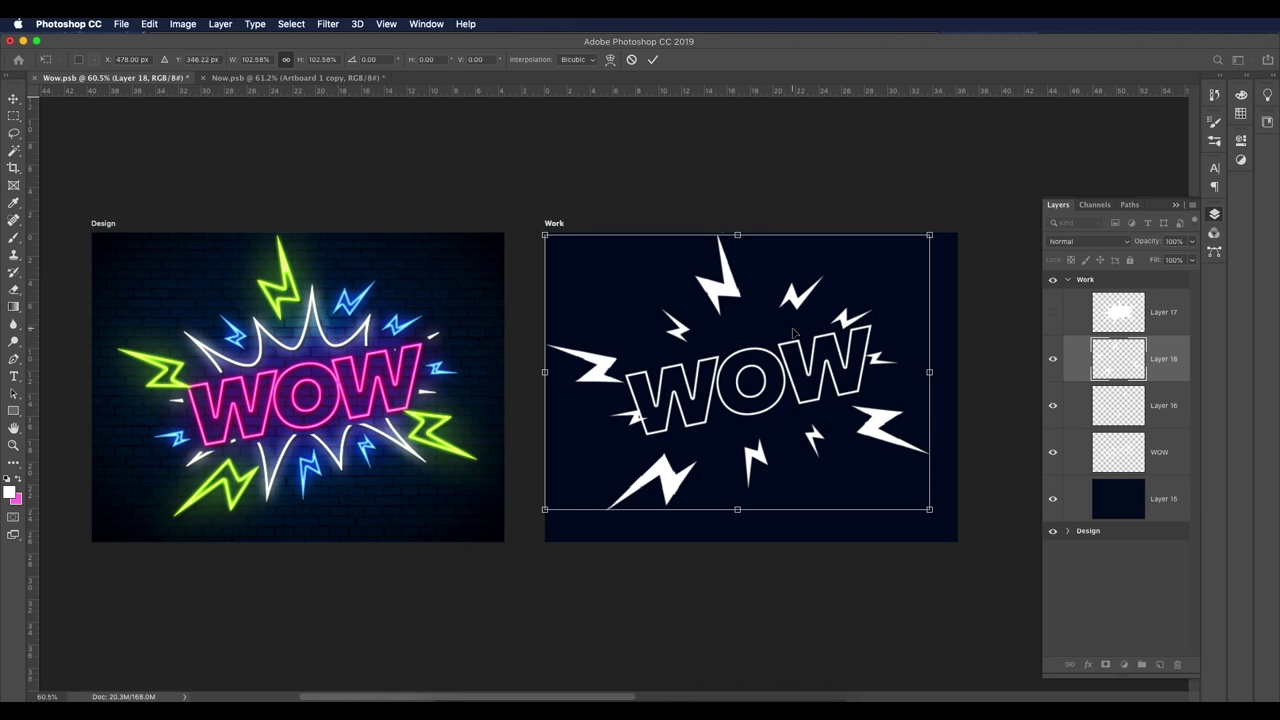
key("Return")
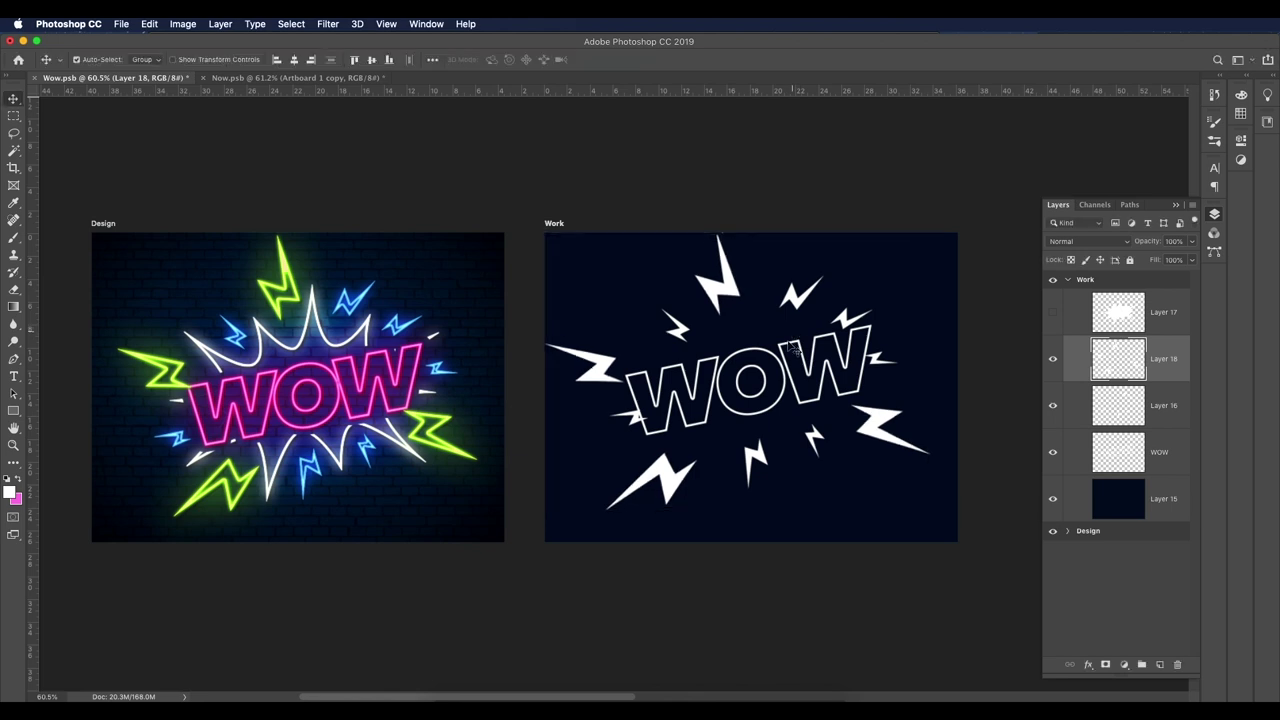
Step: Stretch the small lightning bolts on Layer 16 to about 111.7% width and 104.4% height to spread them around the lettering
left_click(1101, 410)
left_click(1052, 405)
left_click(1052, 405)
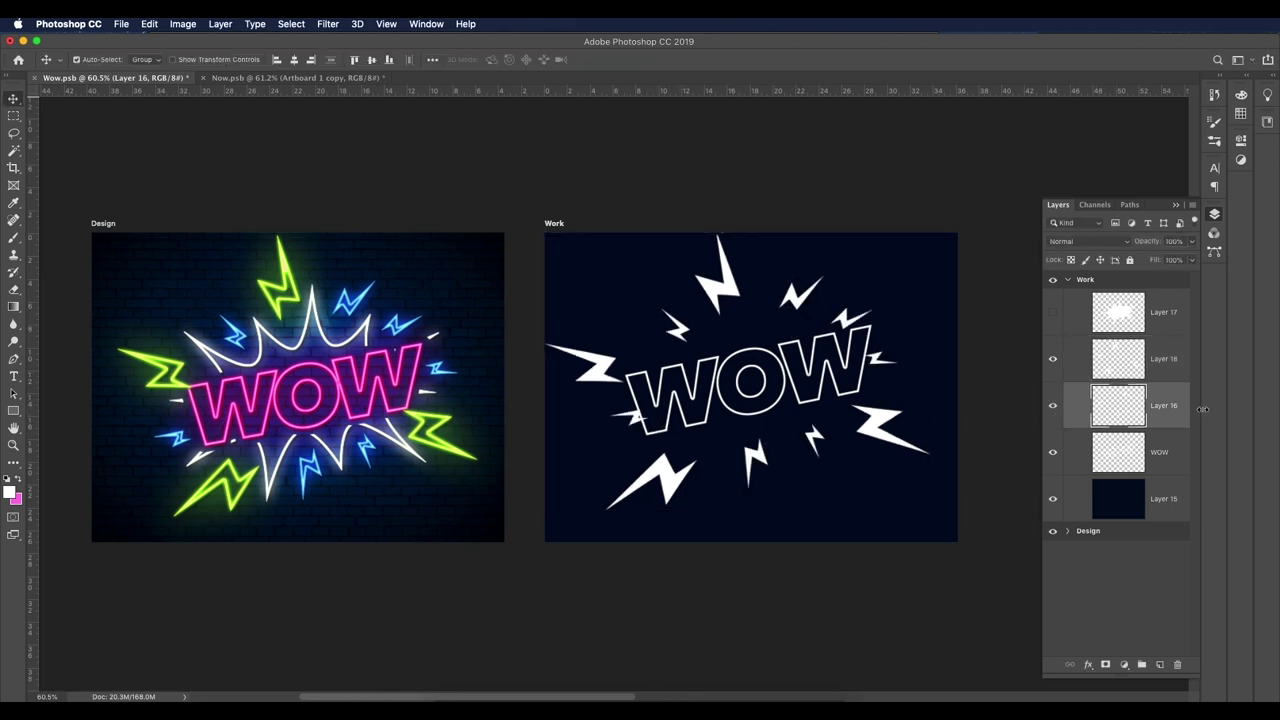
key("super+t")
left_click_drag(604, 365, 588, 368)
left_click_drag(897, 365, 910, 365)
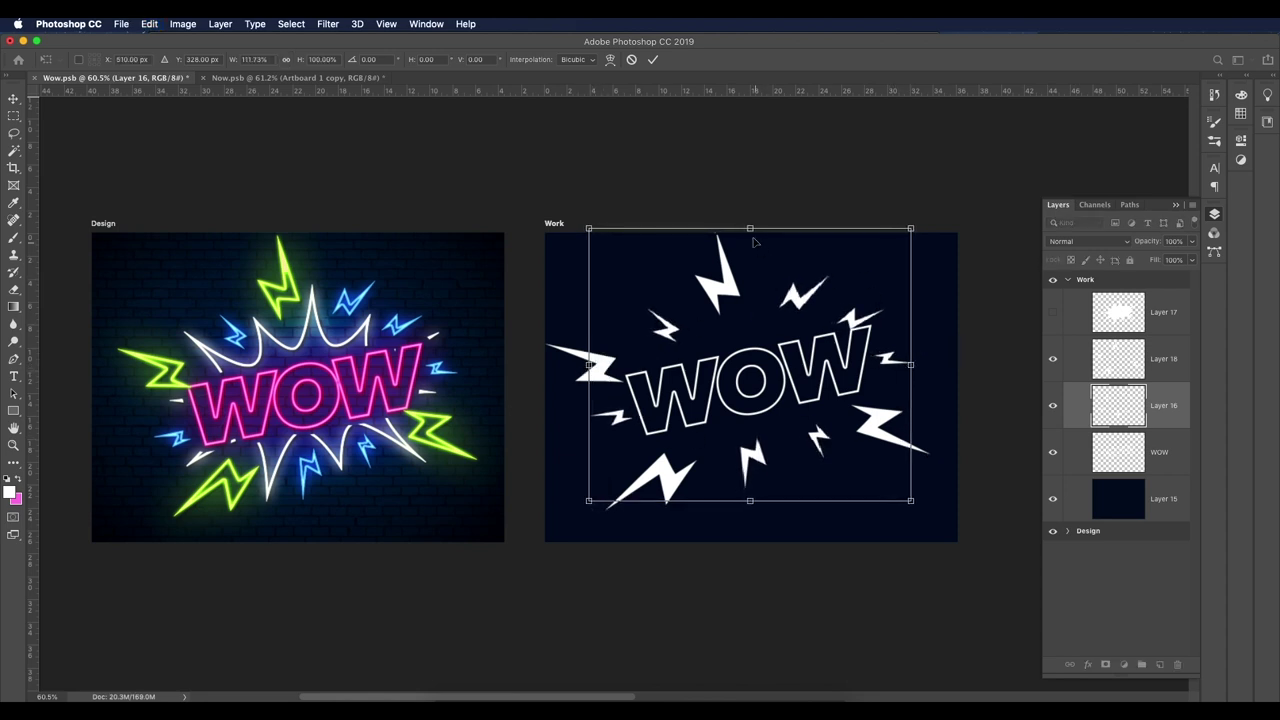
left_click_drag(751, 228, 751, 215)
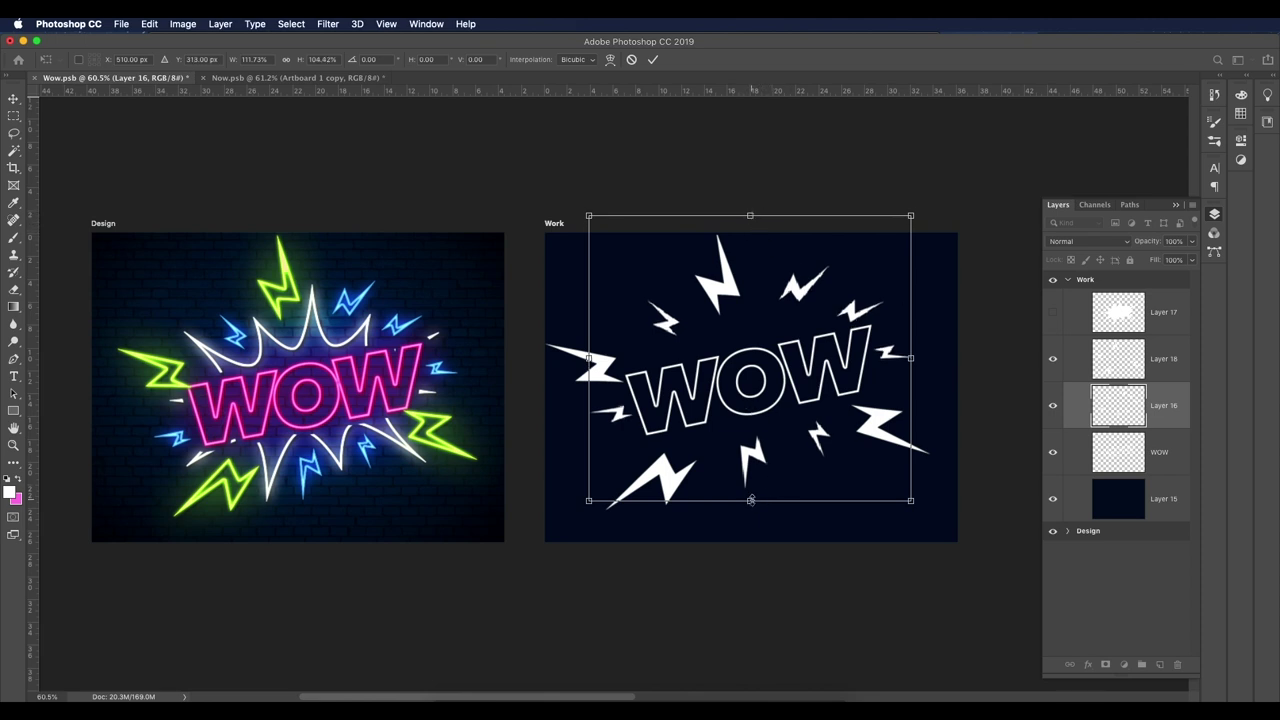
key("Return")
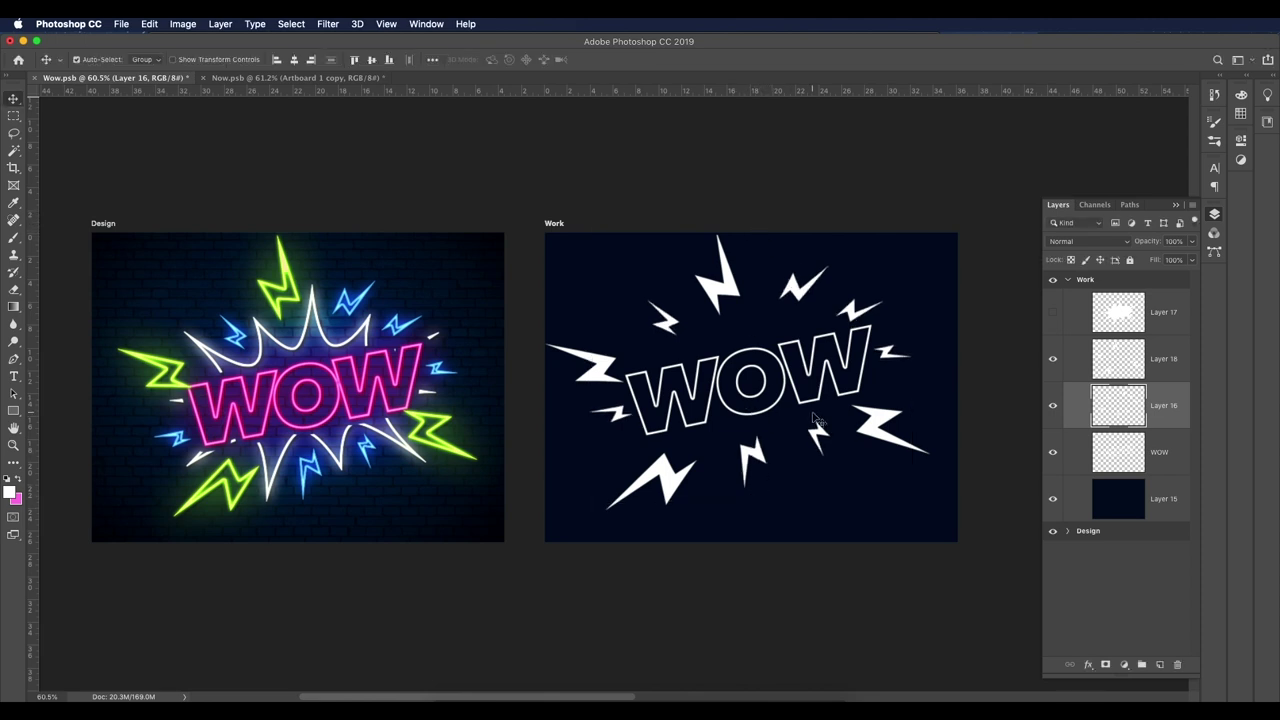
Step: Show the burst on Layer 17 again, select its shape and save the selection as a new channel named "art"
left_click(1052, 315)
scroll(760, 409, "down", 2)
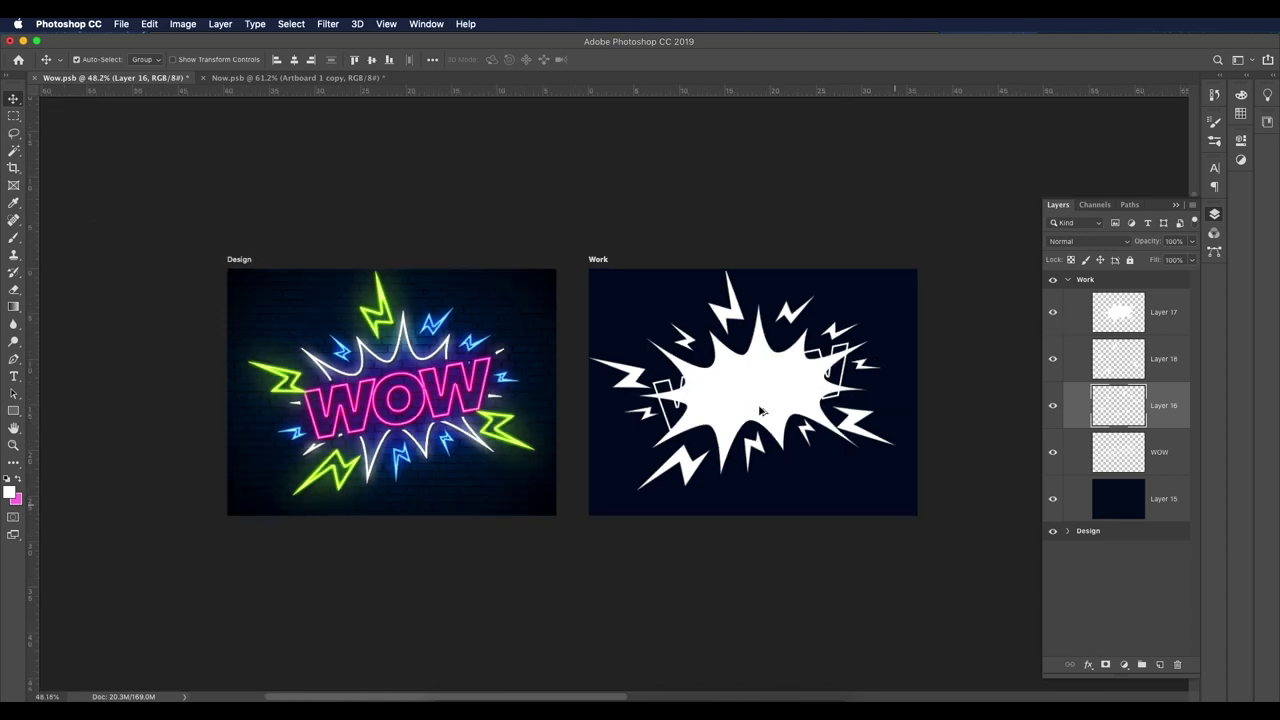
scroll(313, 362, "up", 2)
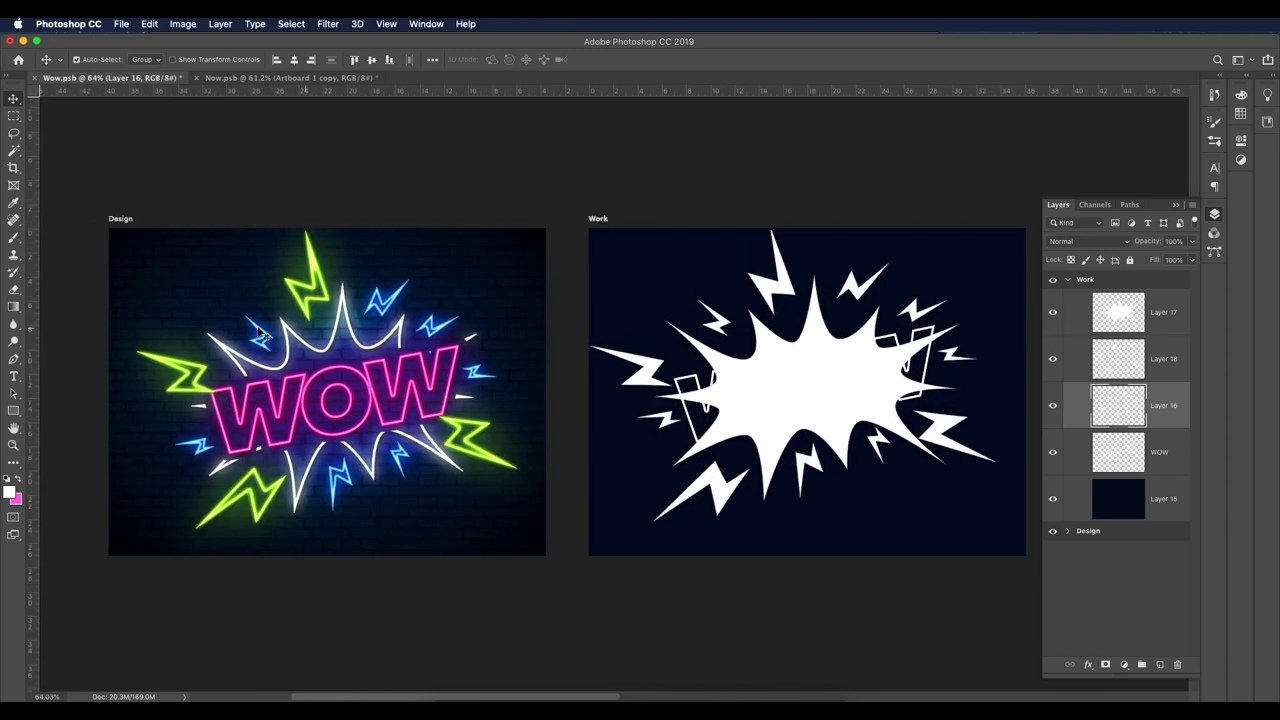
left_click_drag(530, 368, 527, 371)
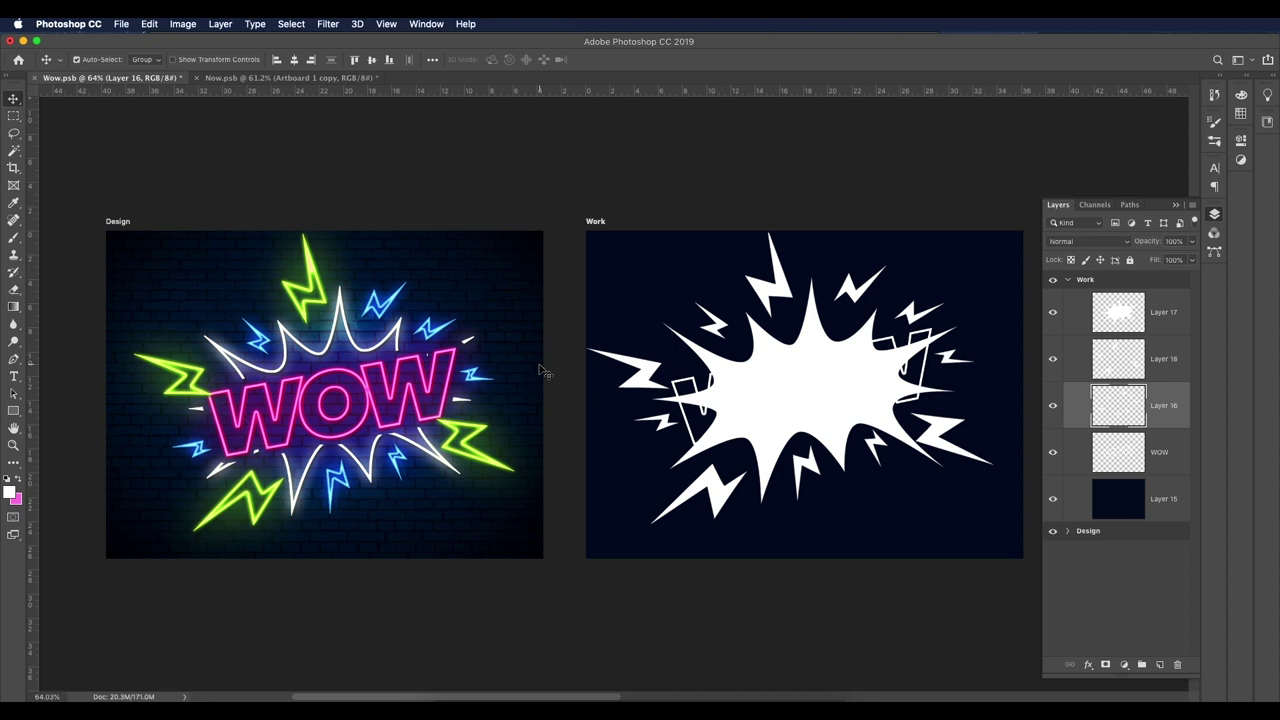
left_click(1126, 320)
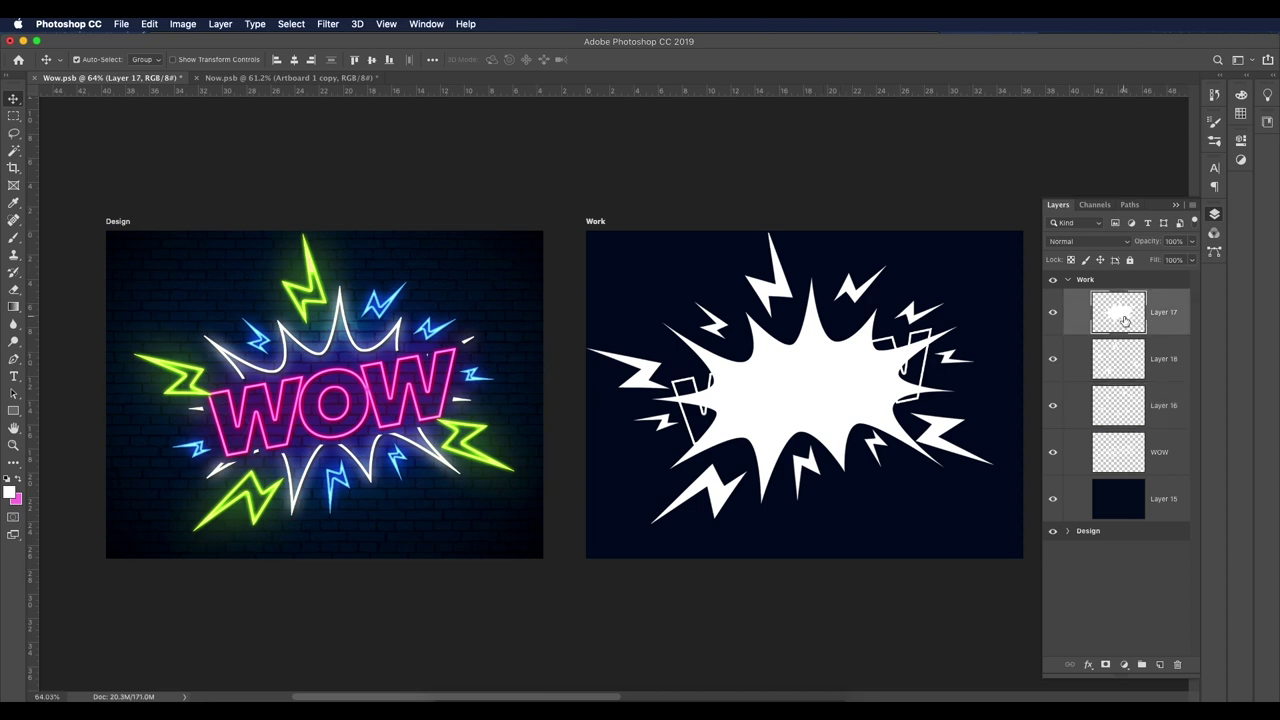
key("super+shift+d")
left_click(291, 24)
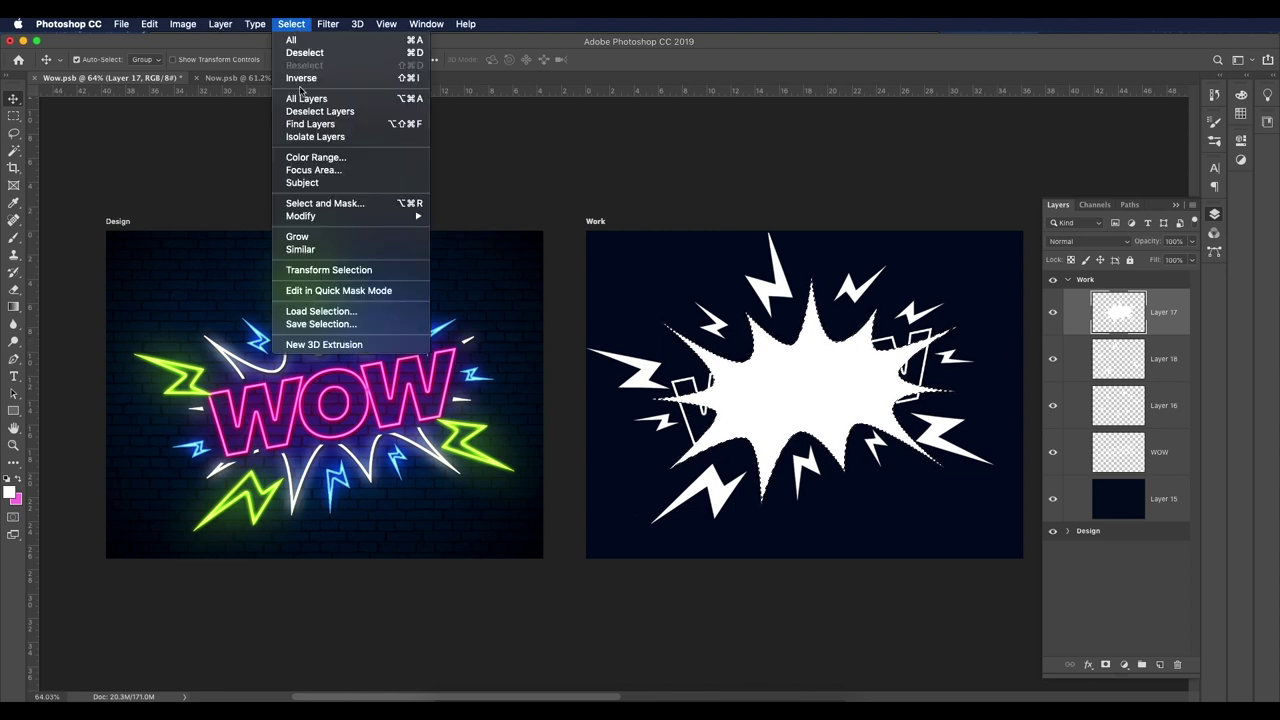
left_click(345, 325)
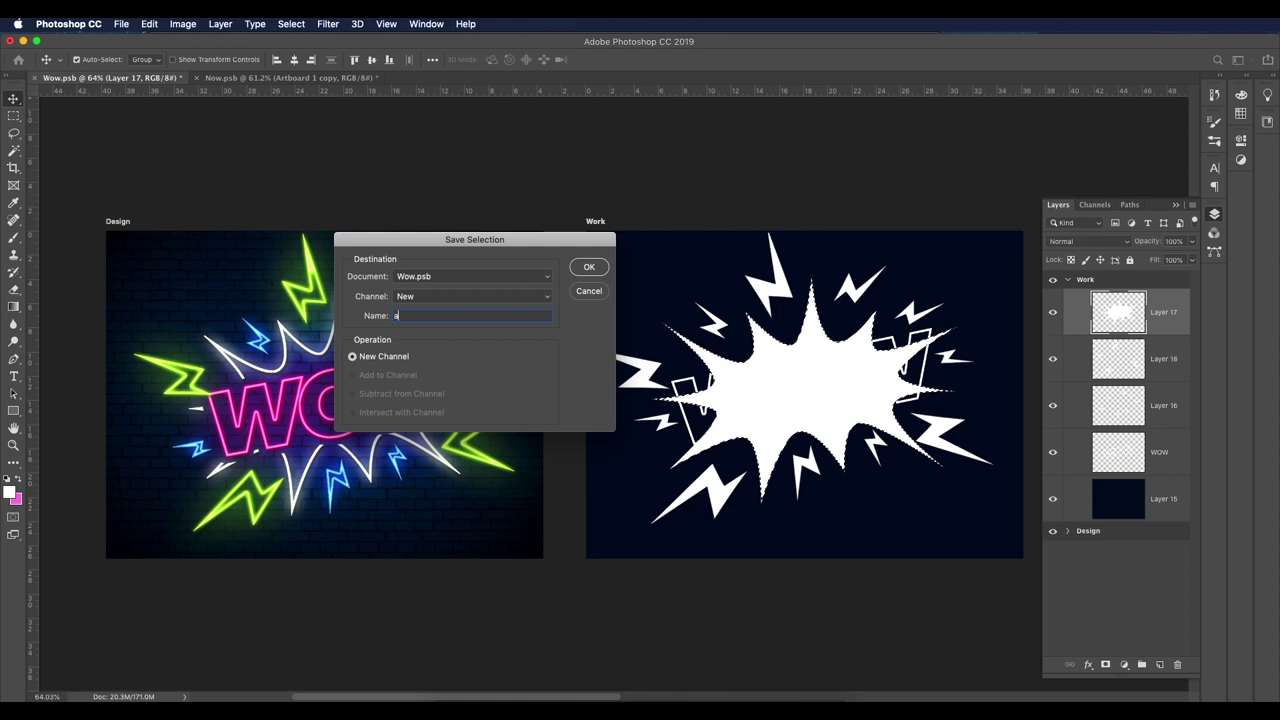
type("art")
key("Return")
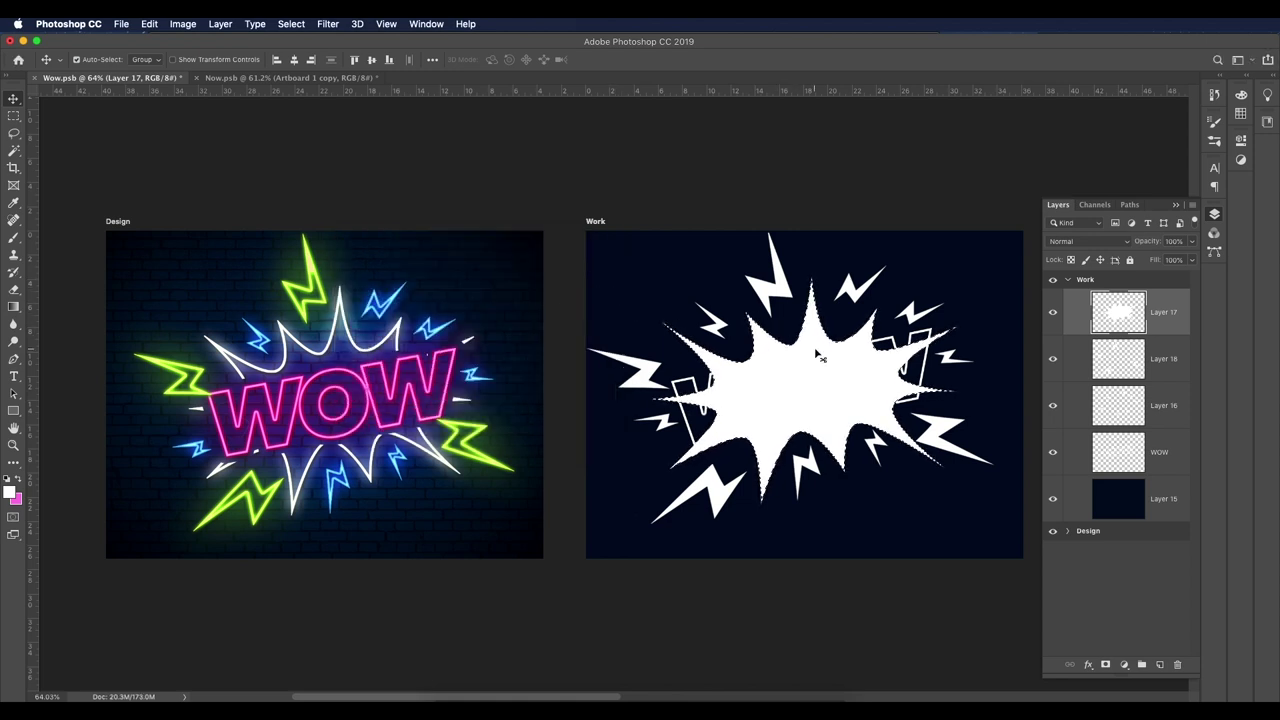
Step: Contract the burst selection by 5 pixels, delete its inside to leave only an outline, and deselect
left_click(292, 24)
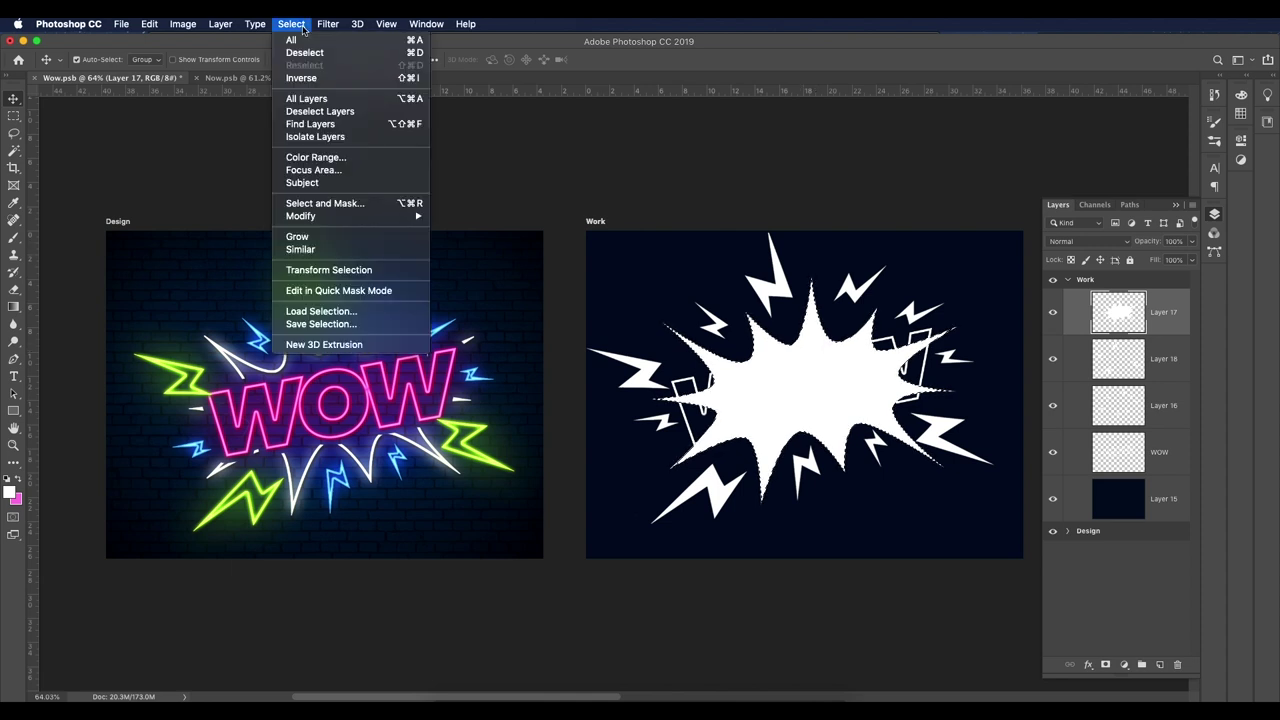
mouse_move(405, 216)
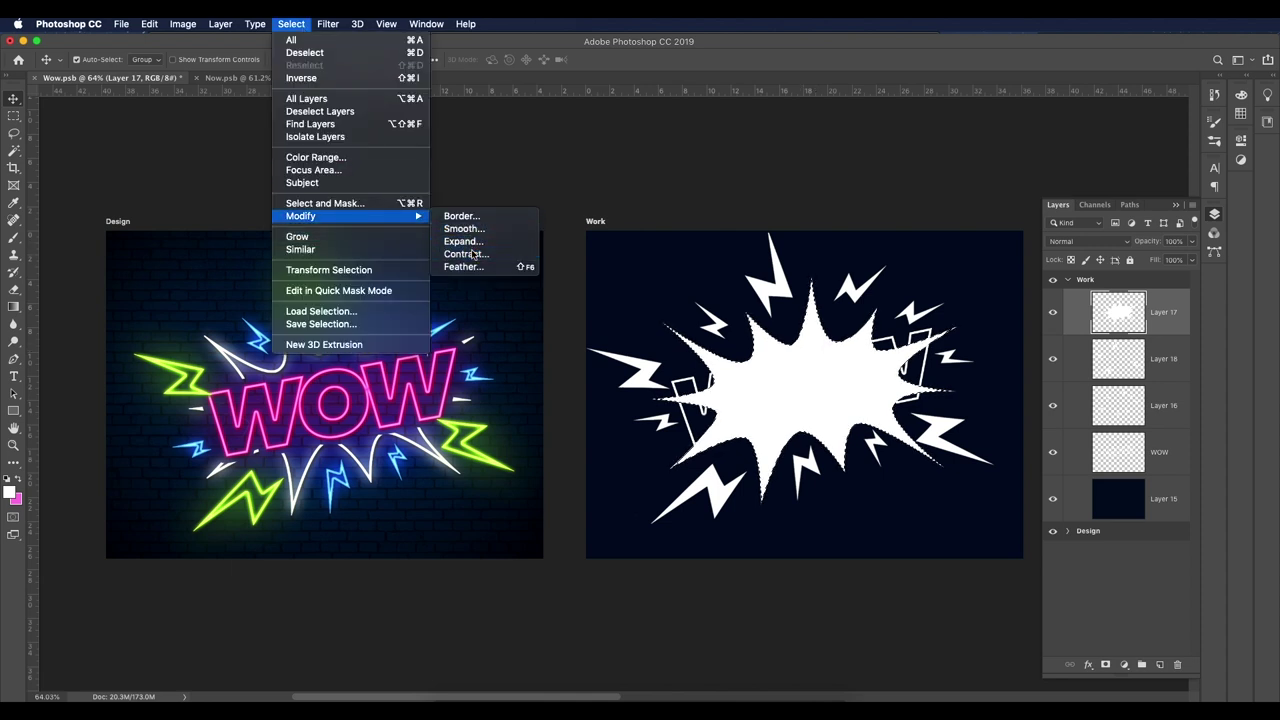
left_click(466, 254)
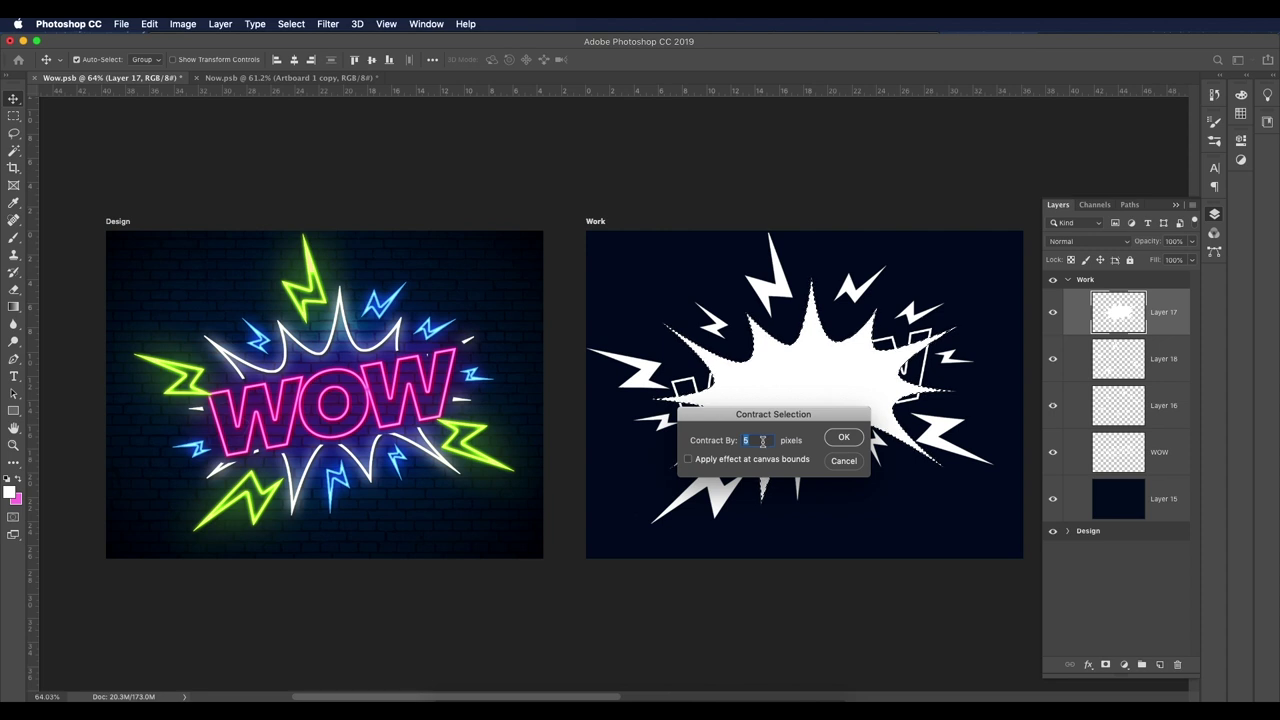
left_click(843, 437)
key("Delete")
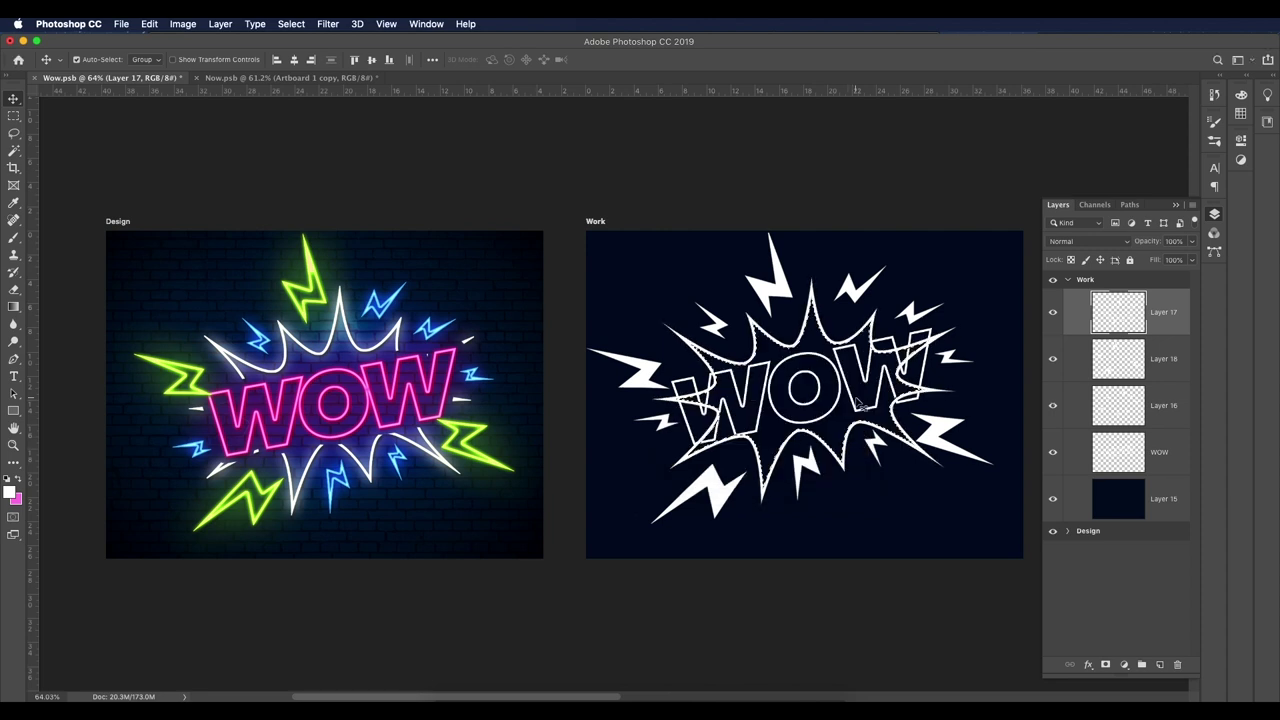
key("super+d")
Step: Turn the large bolts on Layer 18 into outlines by selecting them, contracting the selection and deleting the inside
left_click(1120, 368)
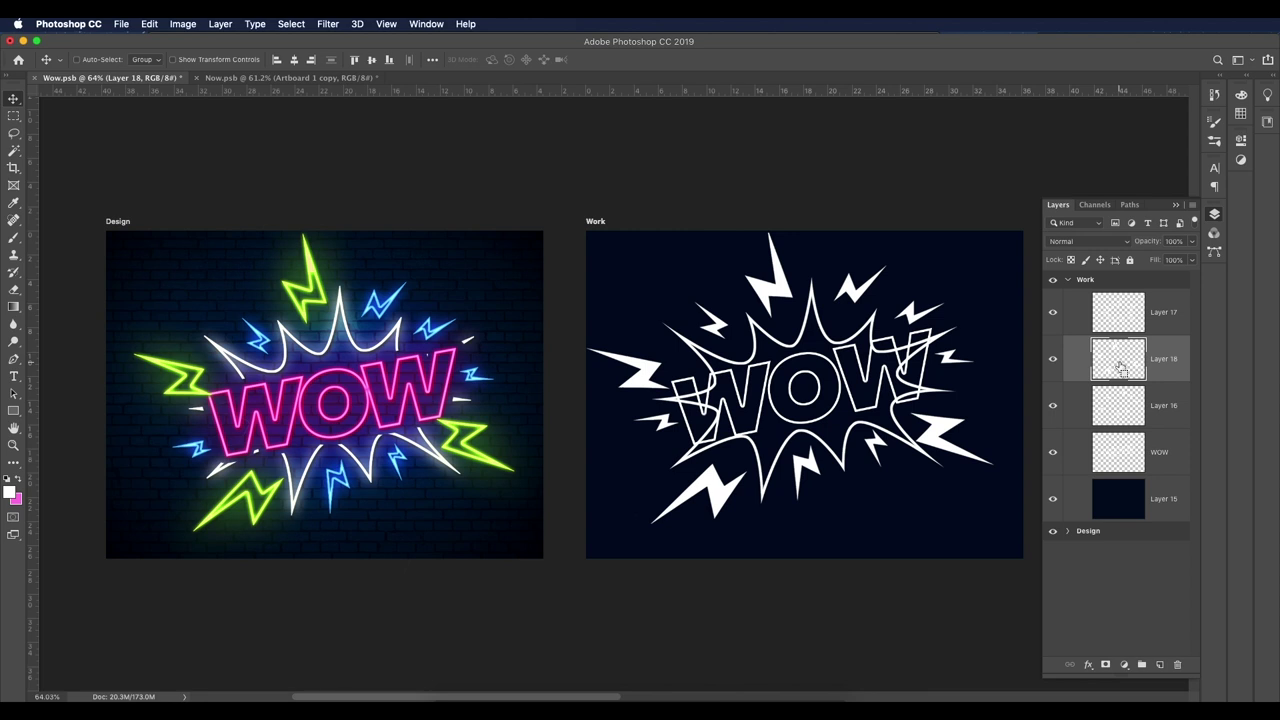
key("Left")
key("Left")
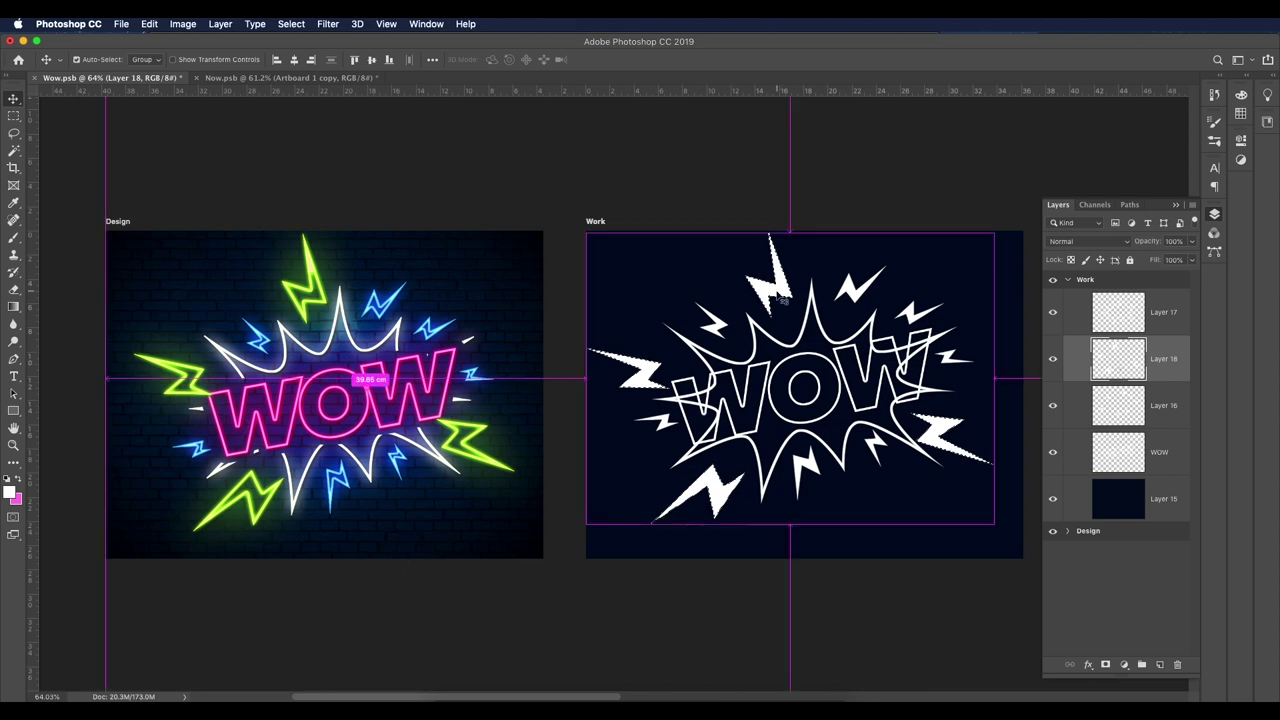
left_click(291, 24)
mouse_move(330, 216)
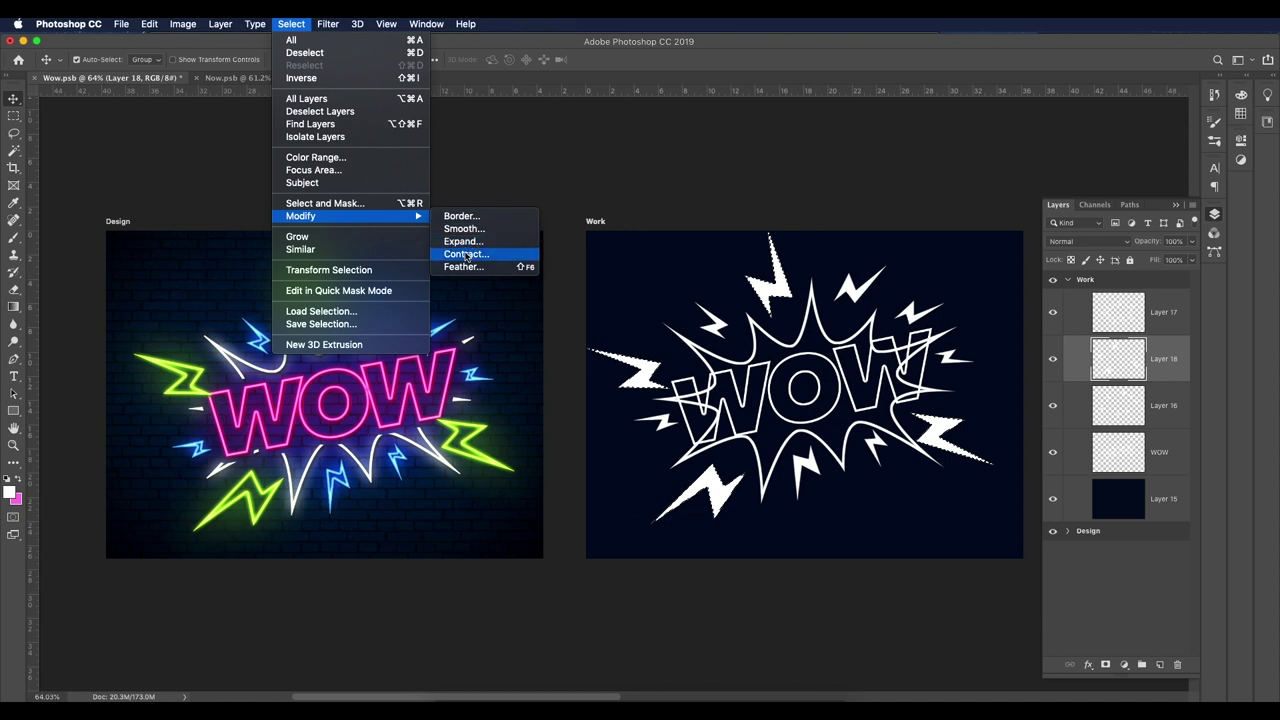
left_click(465, 254)
left_click(843, 437)
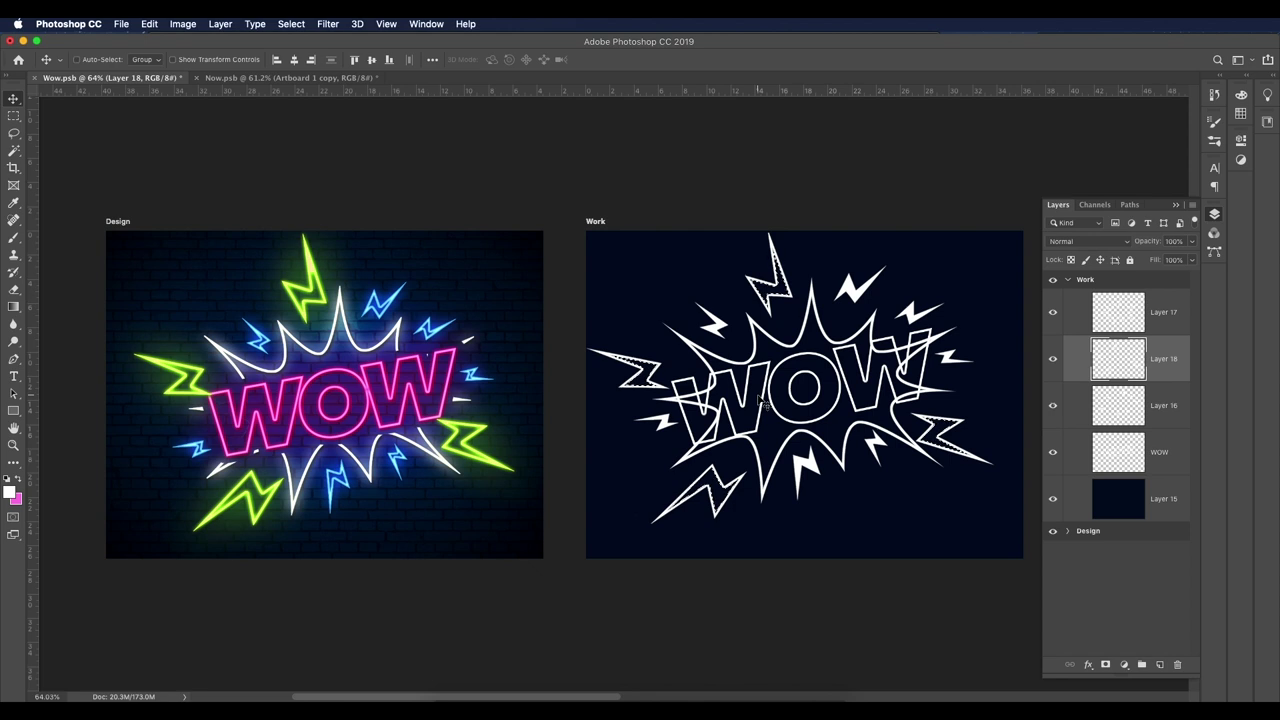
Step: Turn the small bolts on Layer 16 into outlines by selecting them, contracting the selection and deleting the inside
left_click(1122, 420)
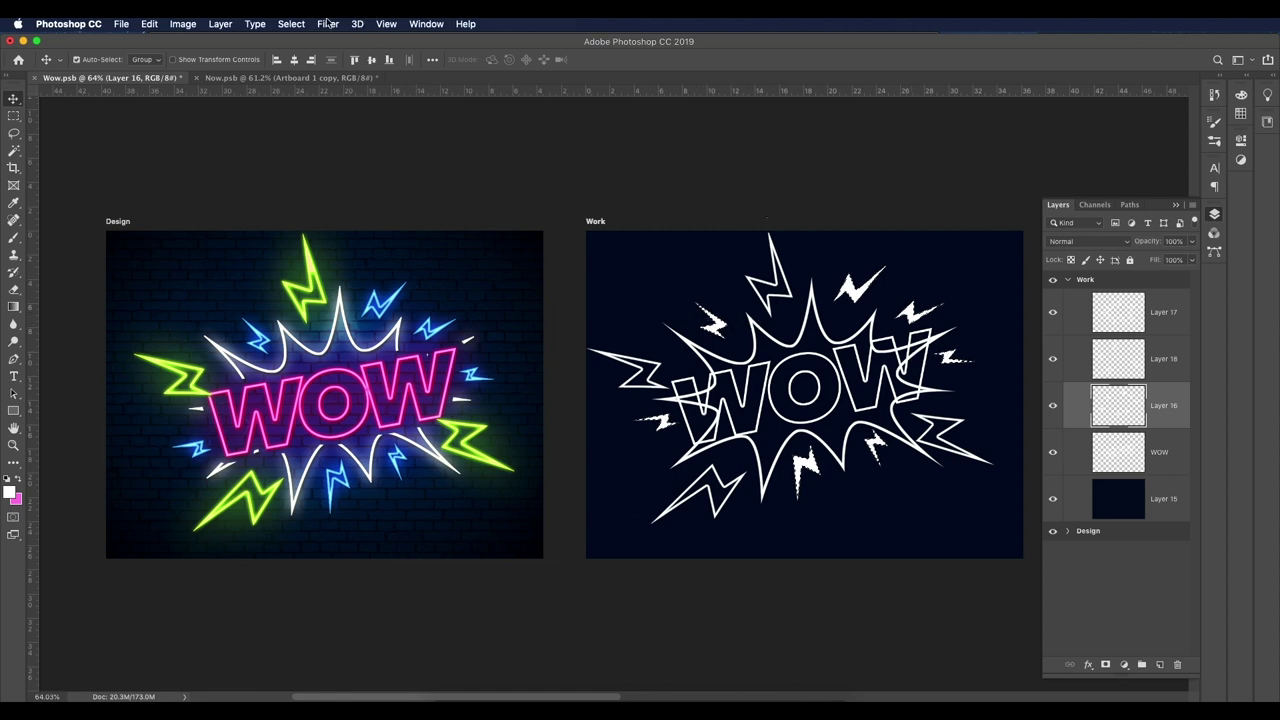
left_click(291, 23)
mouse_move(400, 218)
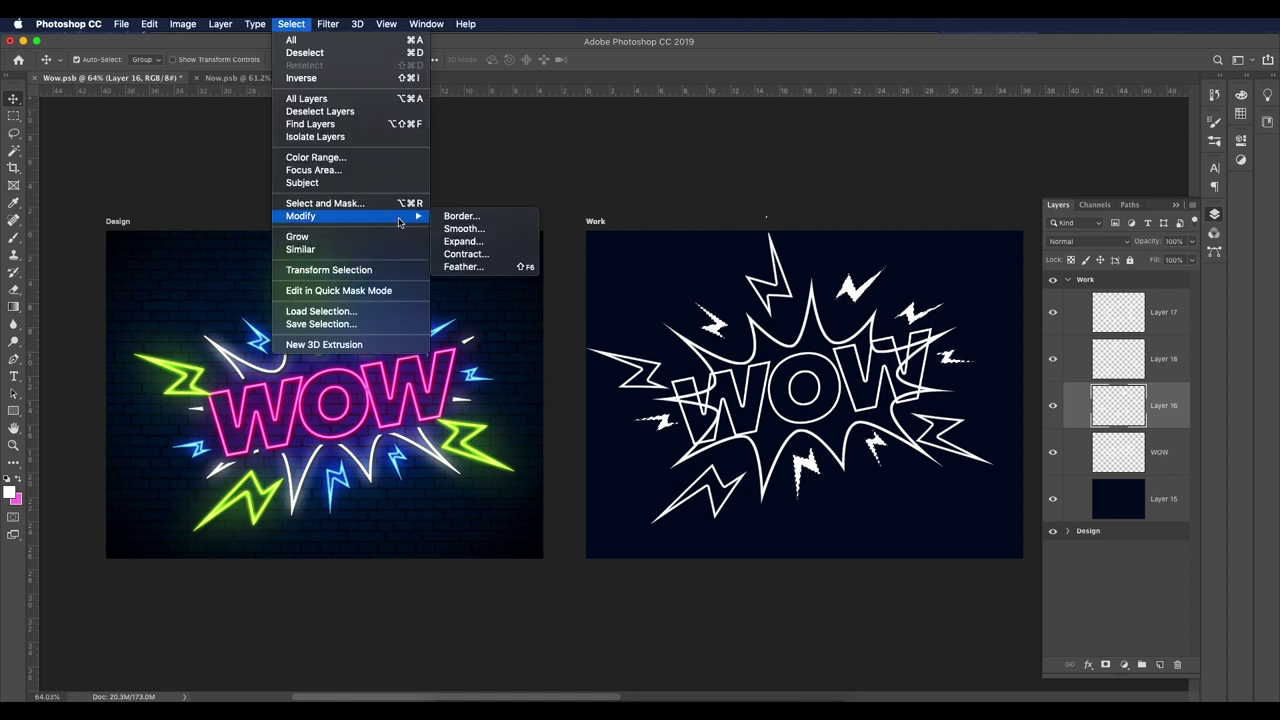
left_click(477, 249)
left_click(838, 438)
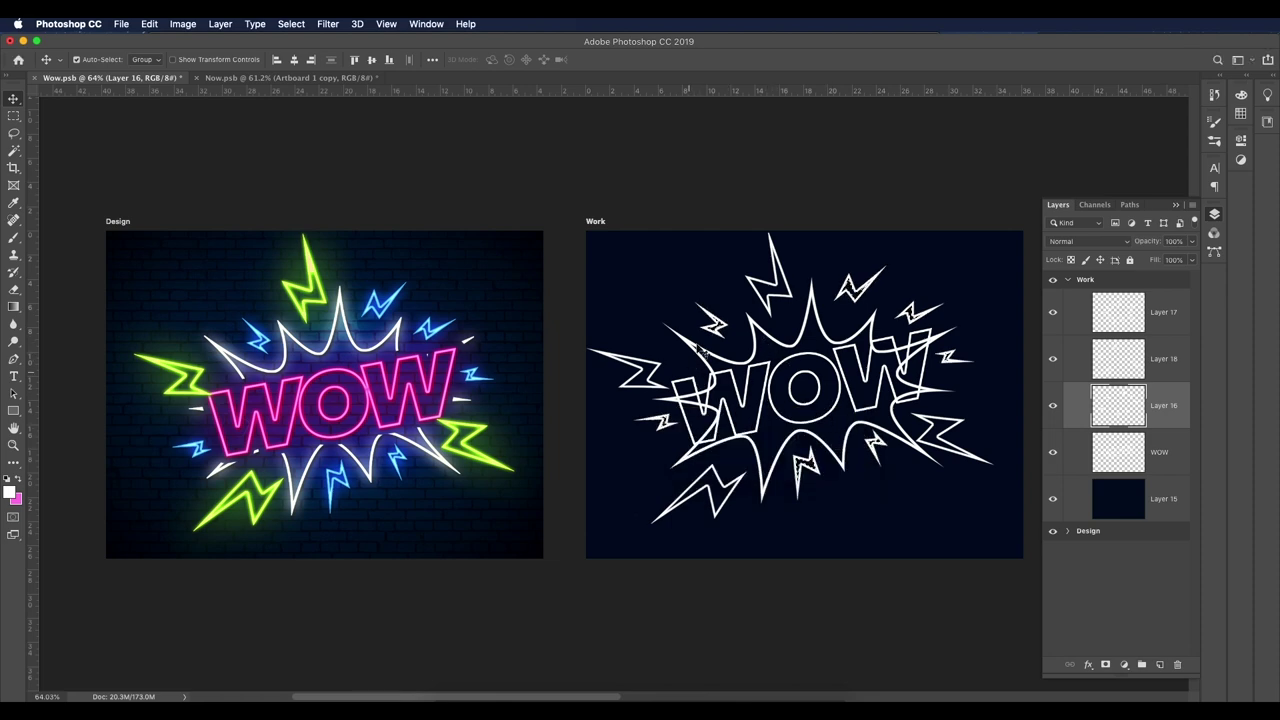
Step: Enlarge the burst outline on Layer 17 proportionally to about 113.6% around the WOW lettering
scroll(700, 350, "up", 8)
scroll(735, 333, "down", 8)
mouse_move(788, 340)
left_mouse_down()
mouse_move(694, 350)
mouse_move(783, 335)
left_mouse_up()
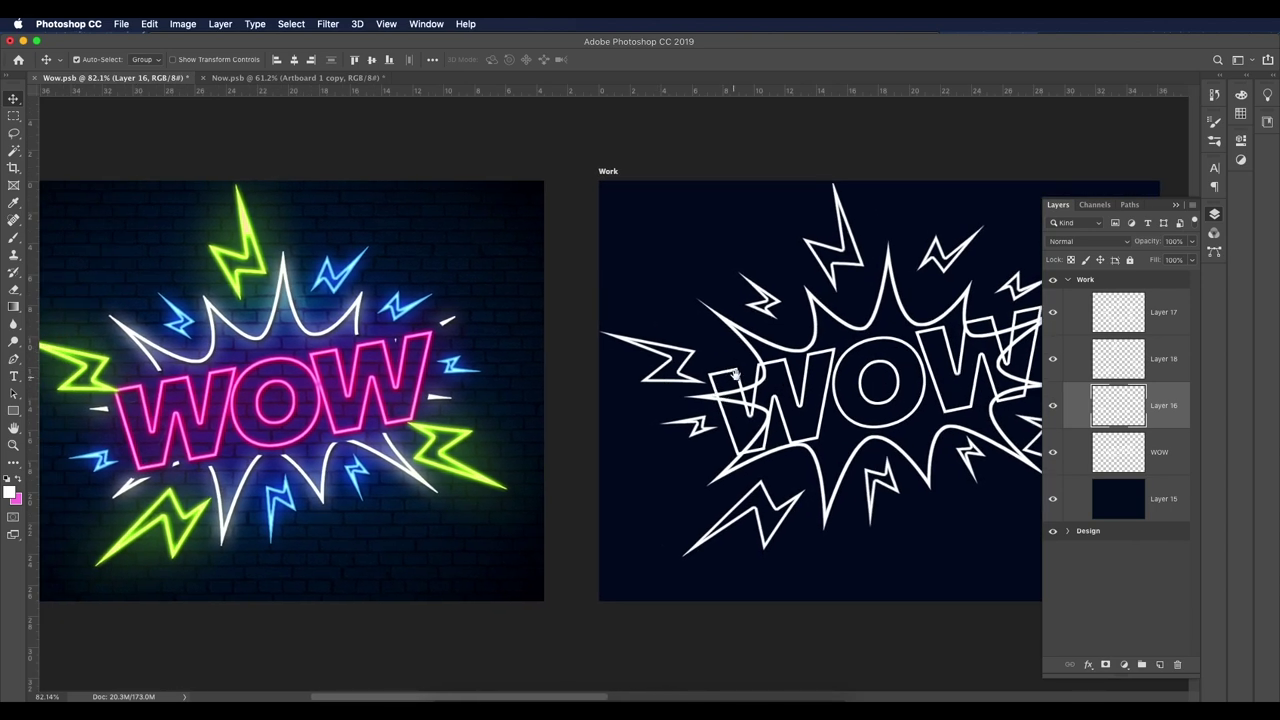
left_click_drag(733, 376, 790, 358)
left_click_drag(951, 407, 692, 409)
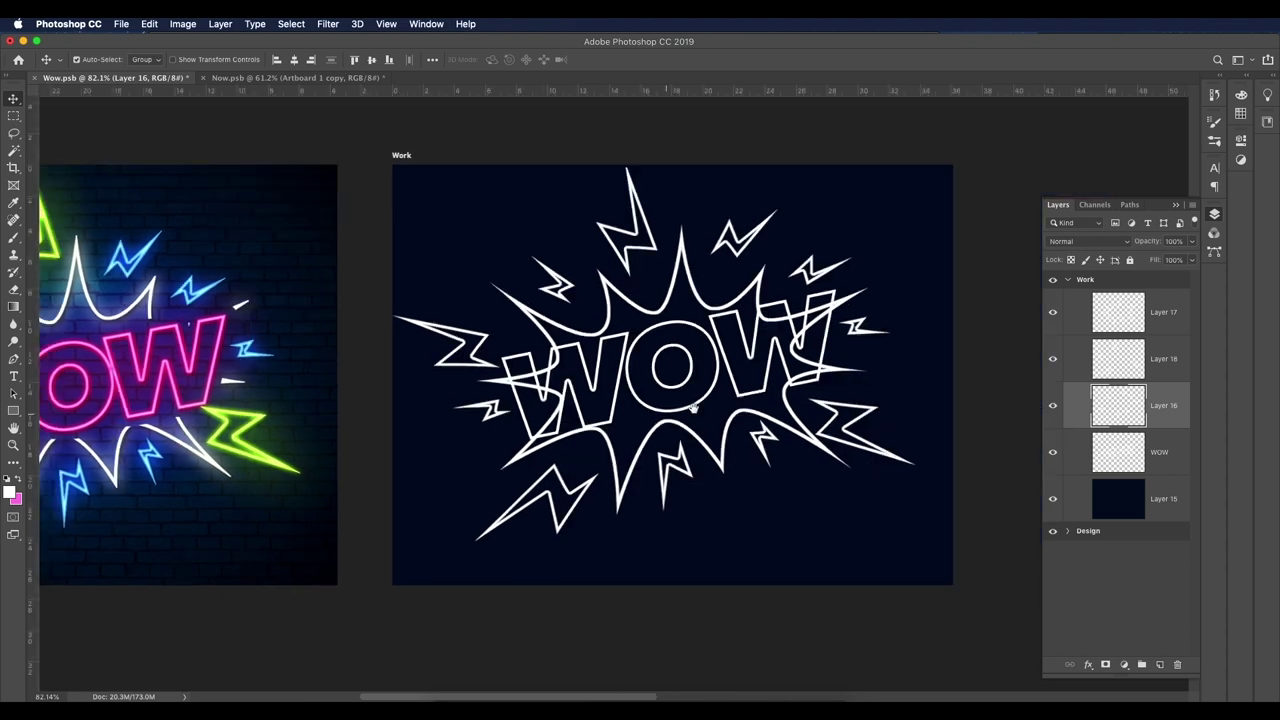
key("super+r")
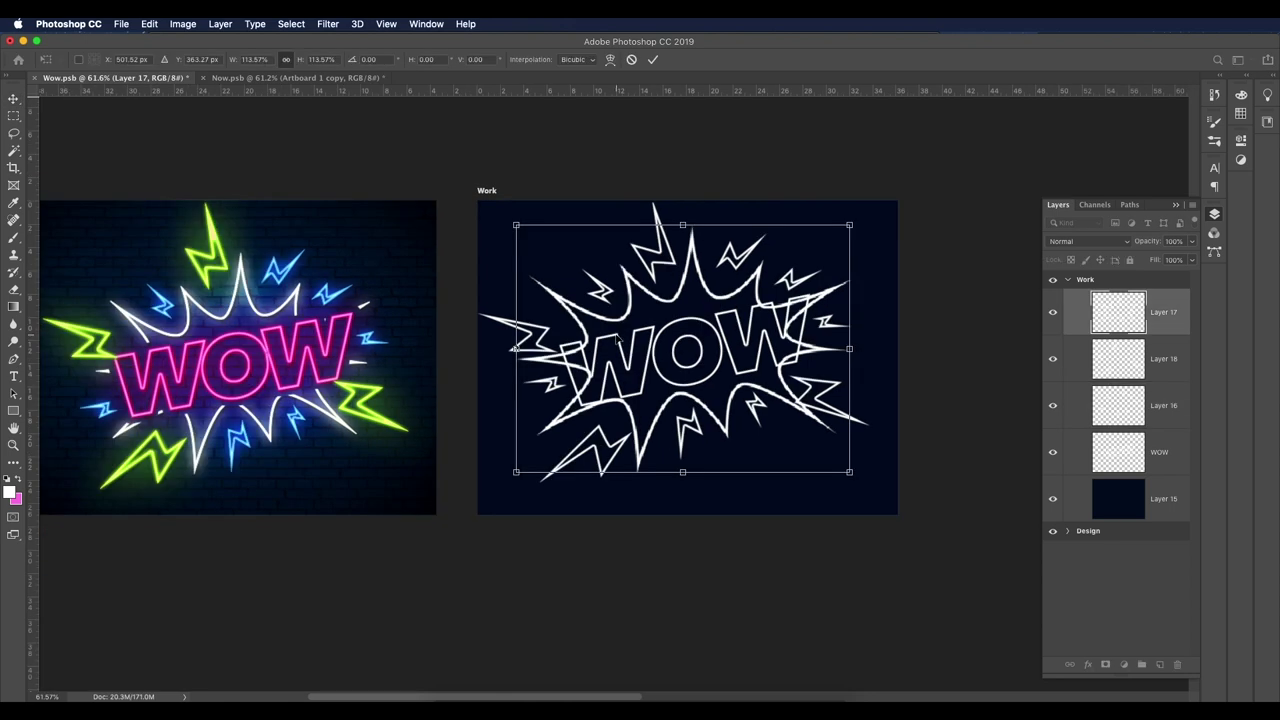
key("Return")
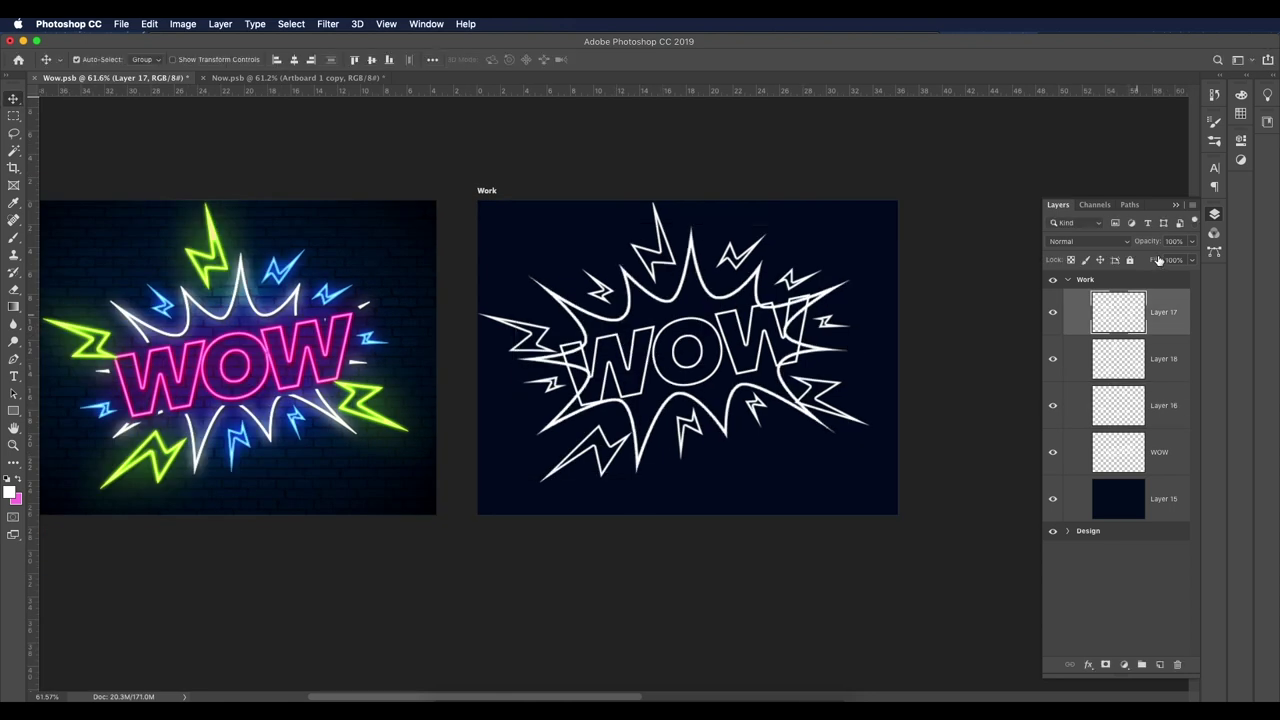
Step: Load the WOW text channel as a selection and expand it by 20 pixels
left_click(1094, 204)
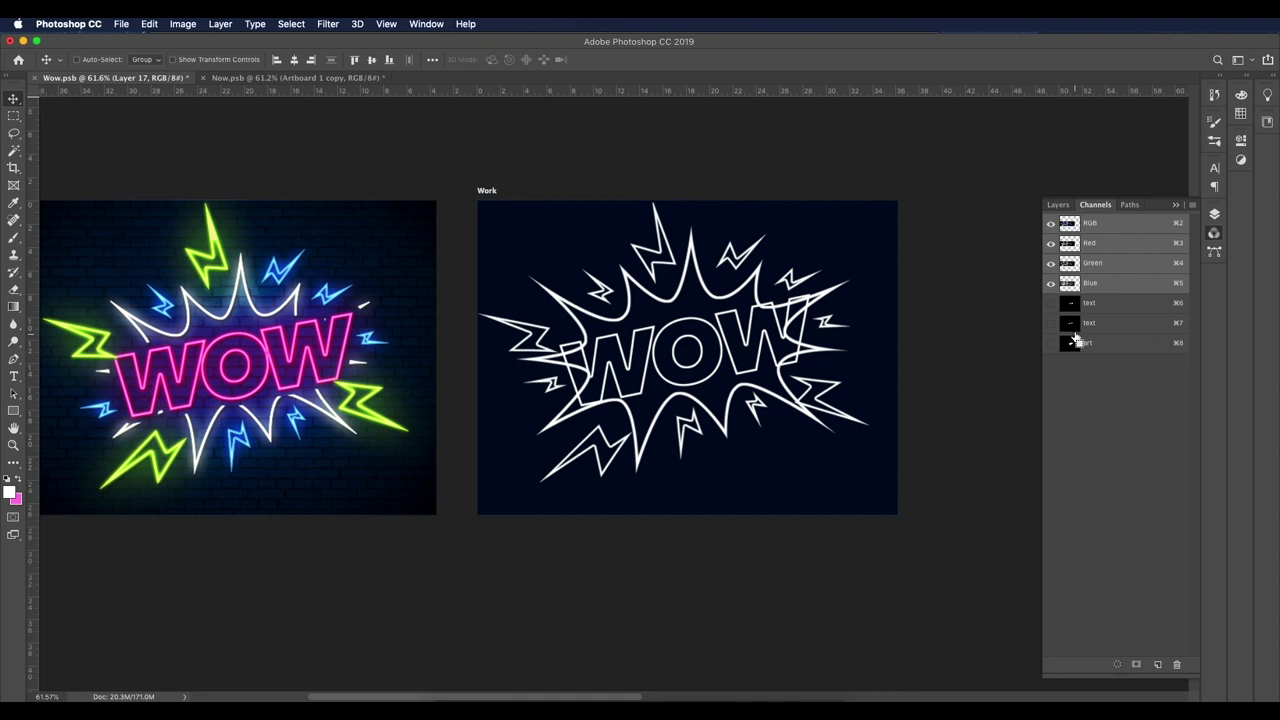
left_click(1071, 325, "super")
left_click(1058, 206)
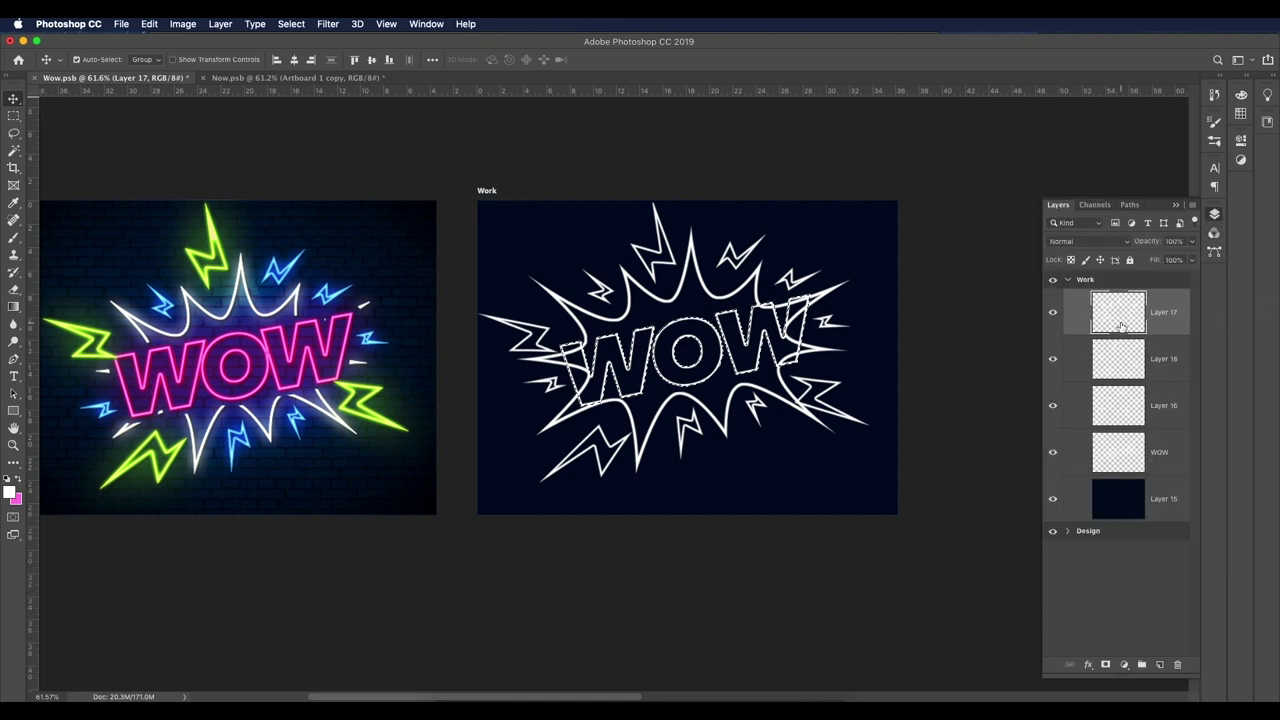
left_click(291, 24)
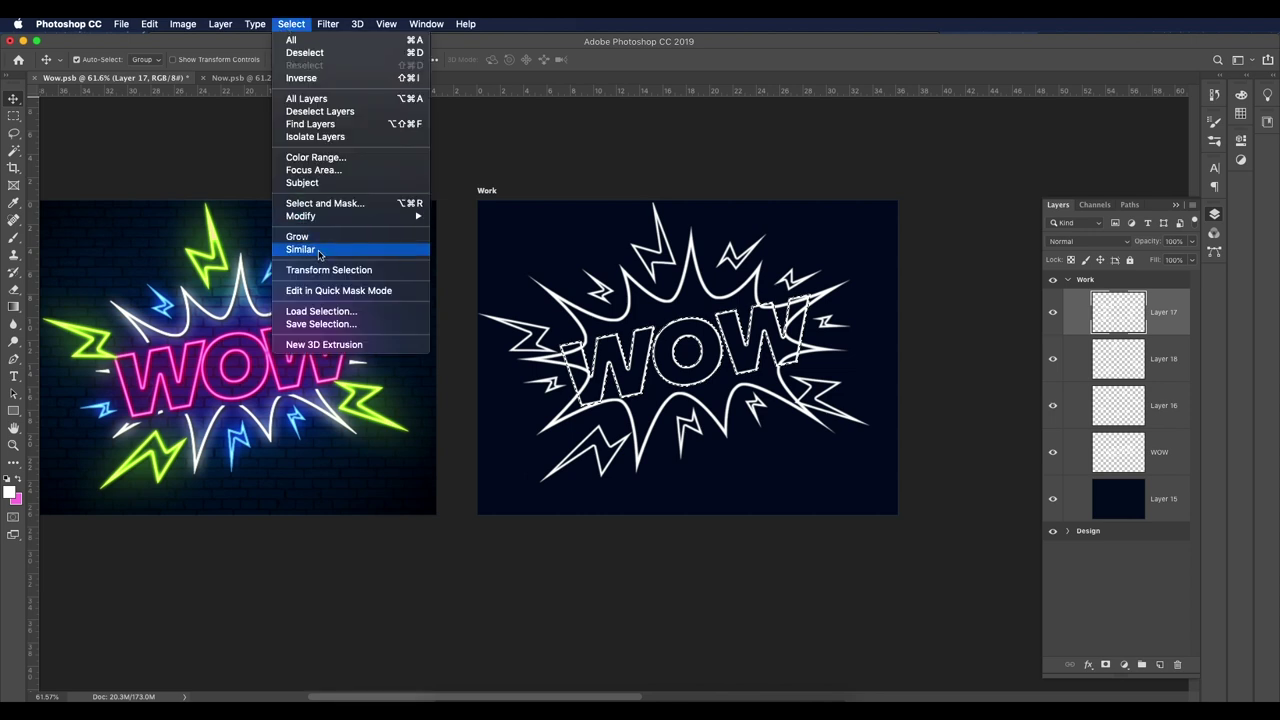
mouse_move(342, 218)
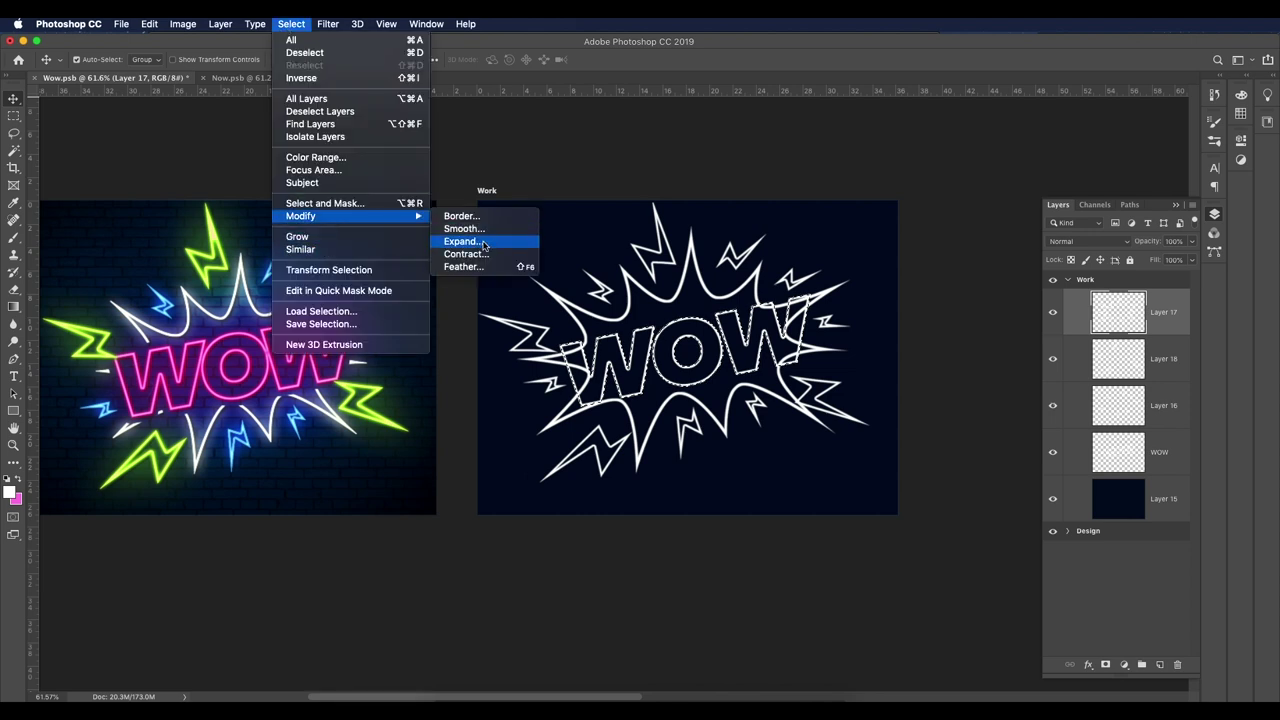
left_click(483, 245)
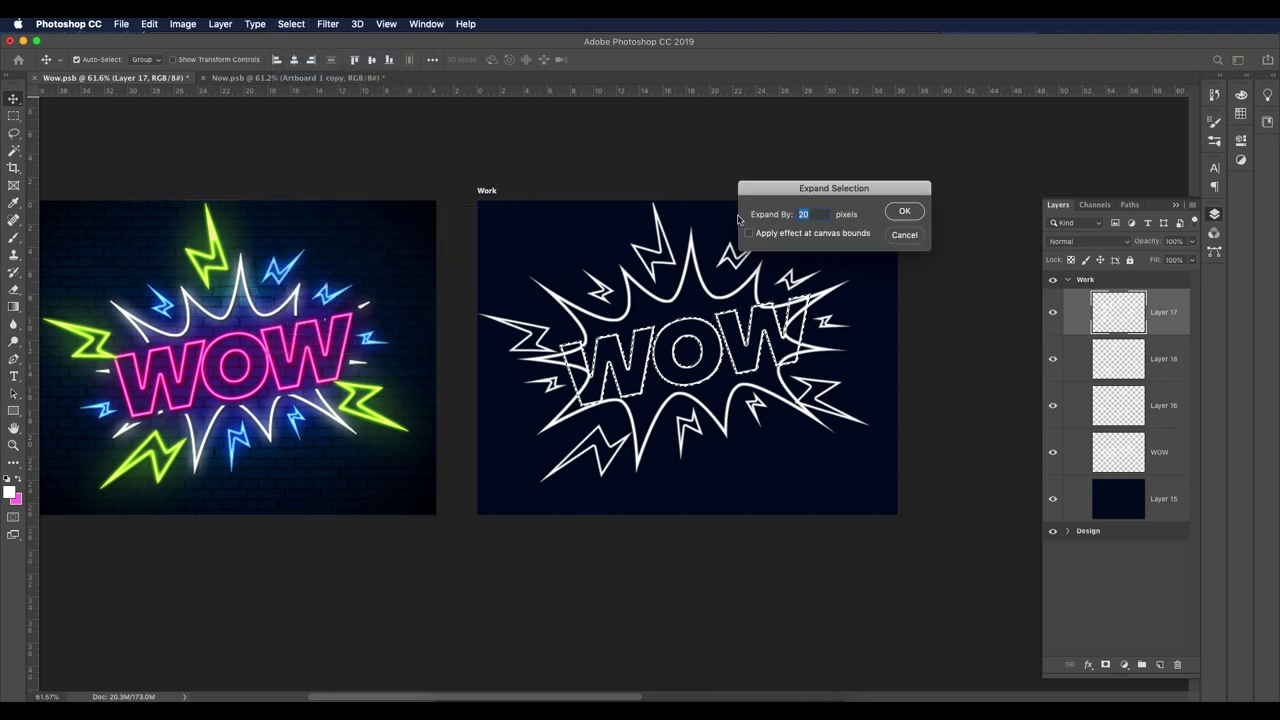
left_click(903, 211)
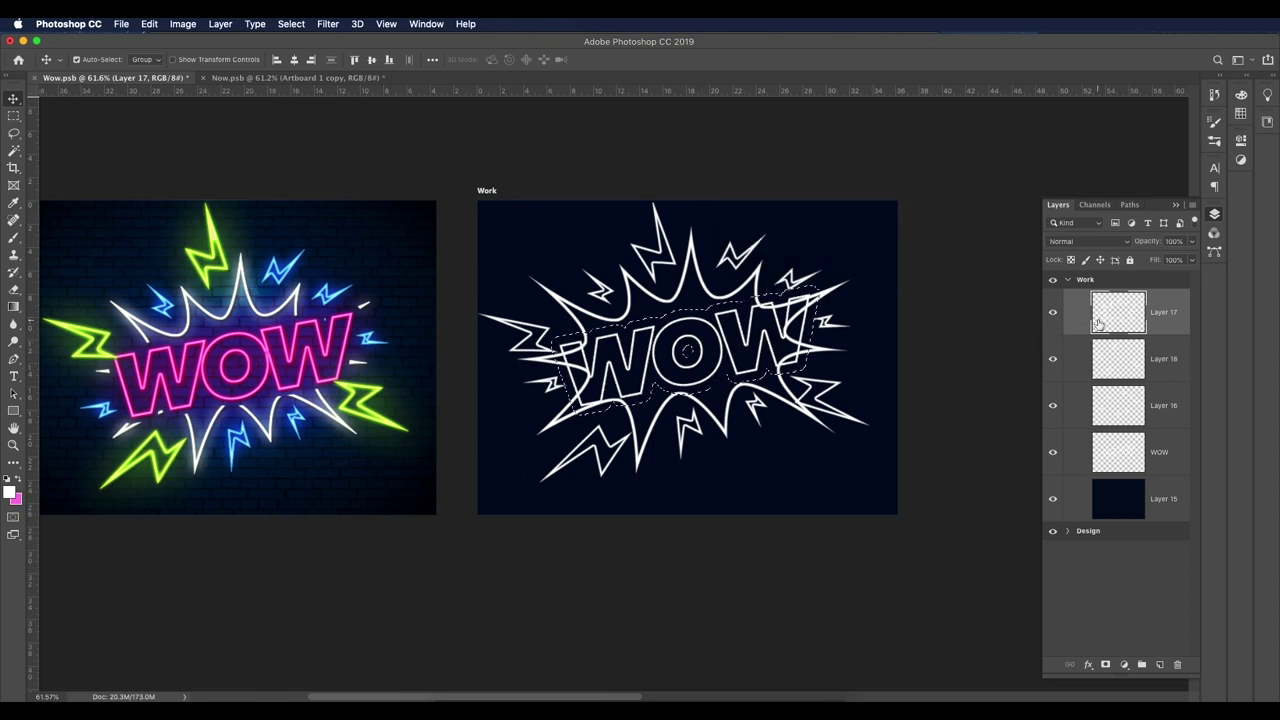
Step: Delete the parts of the burst outline on Layer 17 that fall inside the expanded text selection, and deselect
key("Delete")
key("super+d")
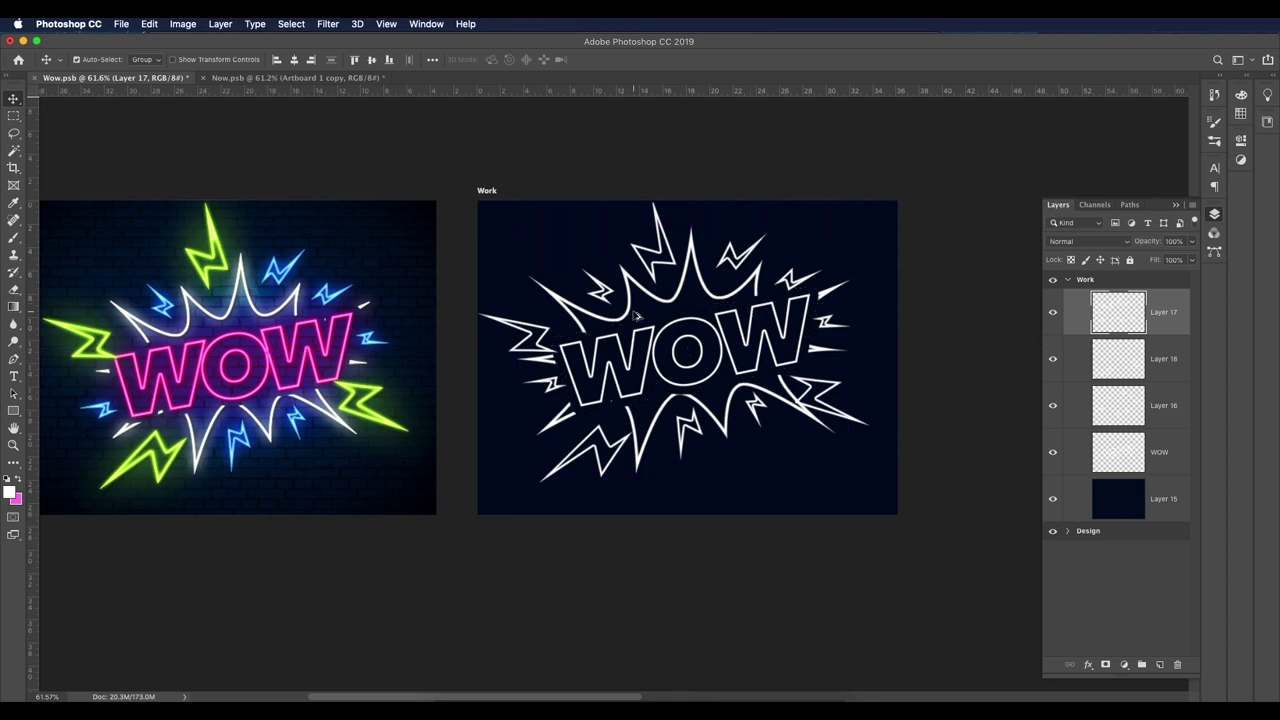
scroll(660, 316, "down", 3)
scroll(625, 374, "up", 4)
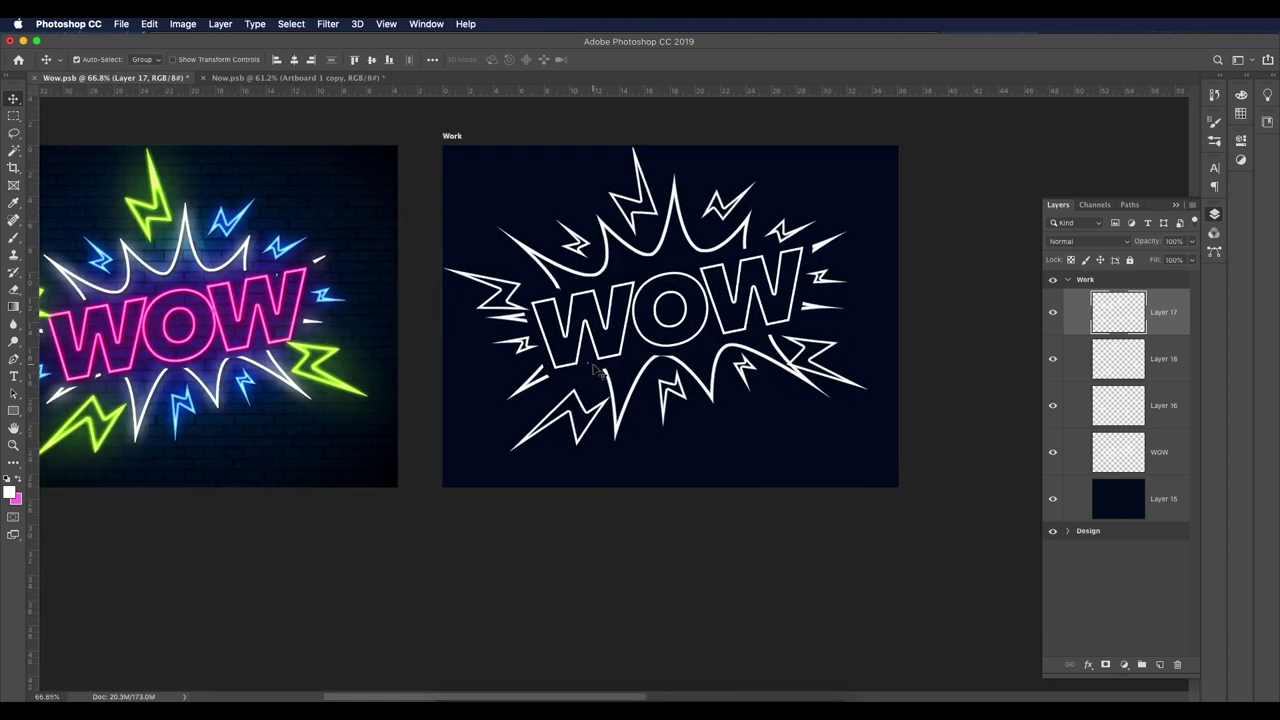
key("e")
scroll(655, 355, "down", 1)
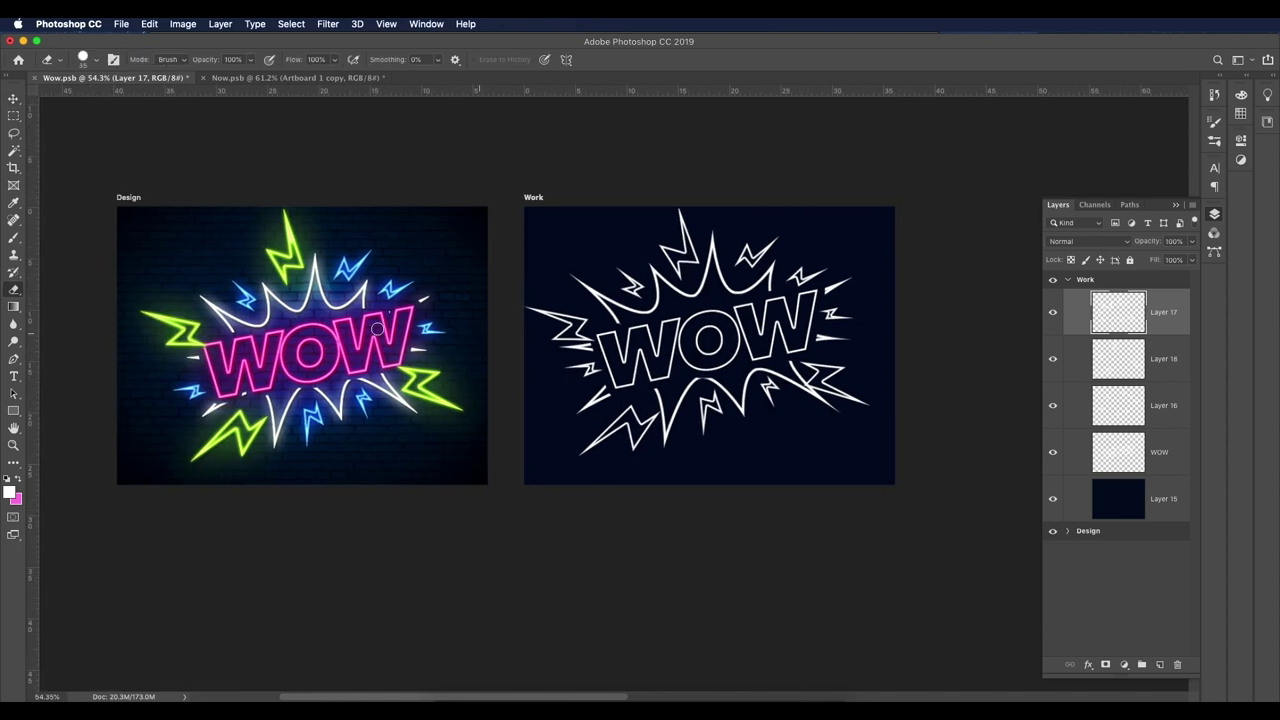
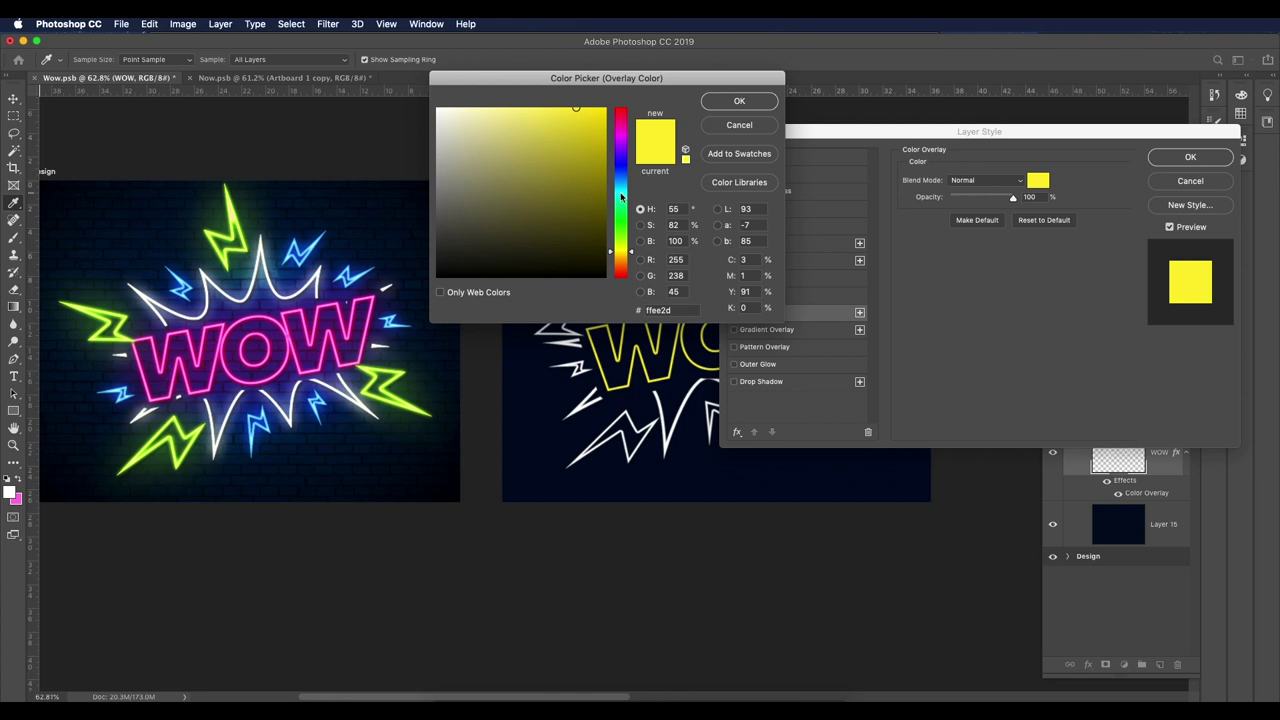
Step: Set the WOW layer's Color Overlay to light blue 33beff
left_click_drag(621, 197, 621, 183)
left_click_drag(593, 136, 569, 102)
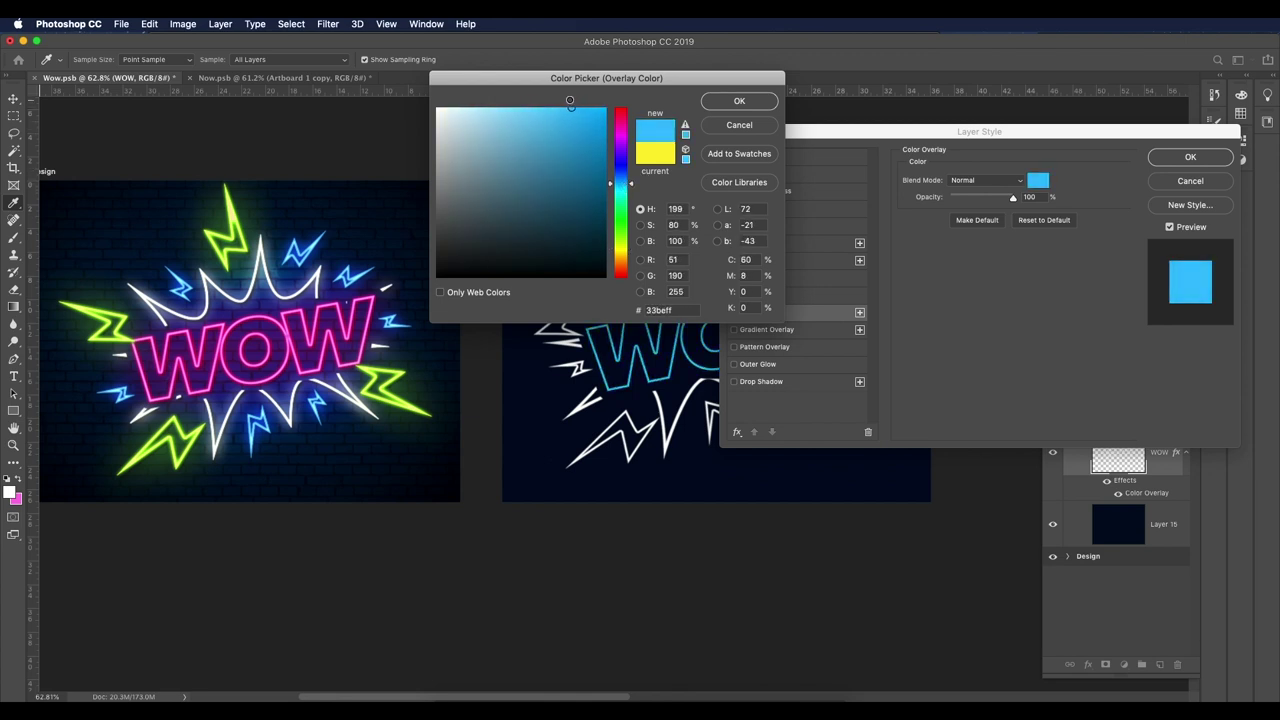
left_click(739, 101)
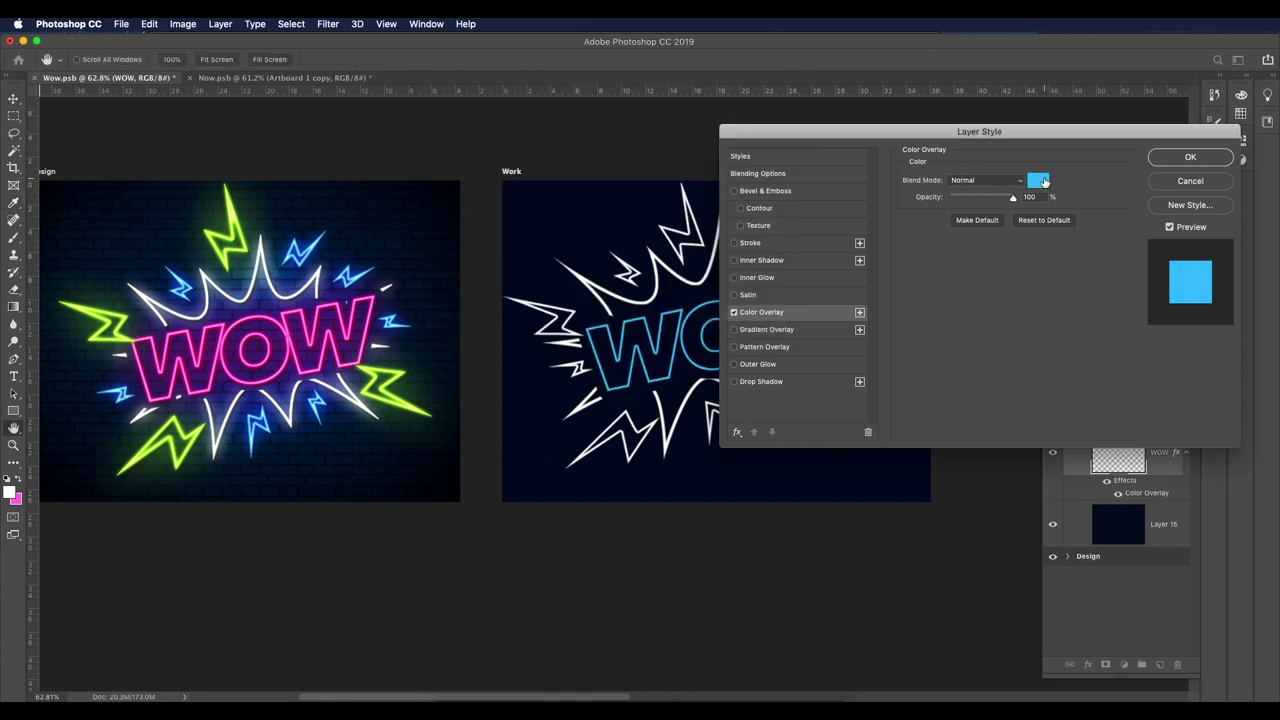
Step: Add an Outer Glow to the WOW lettering and set its colour to blue 0d62ff
left_click(740, 366)
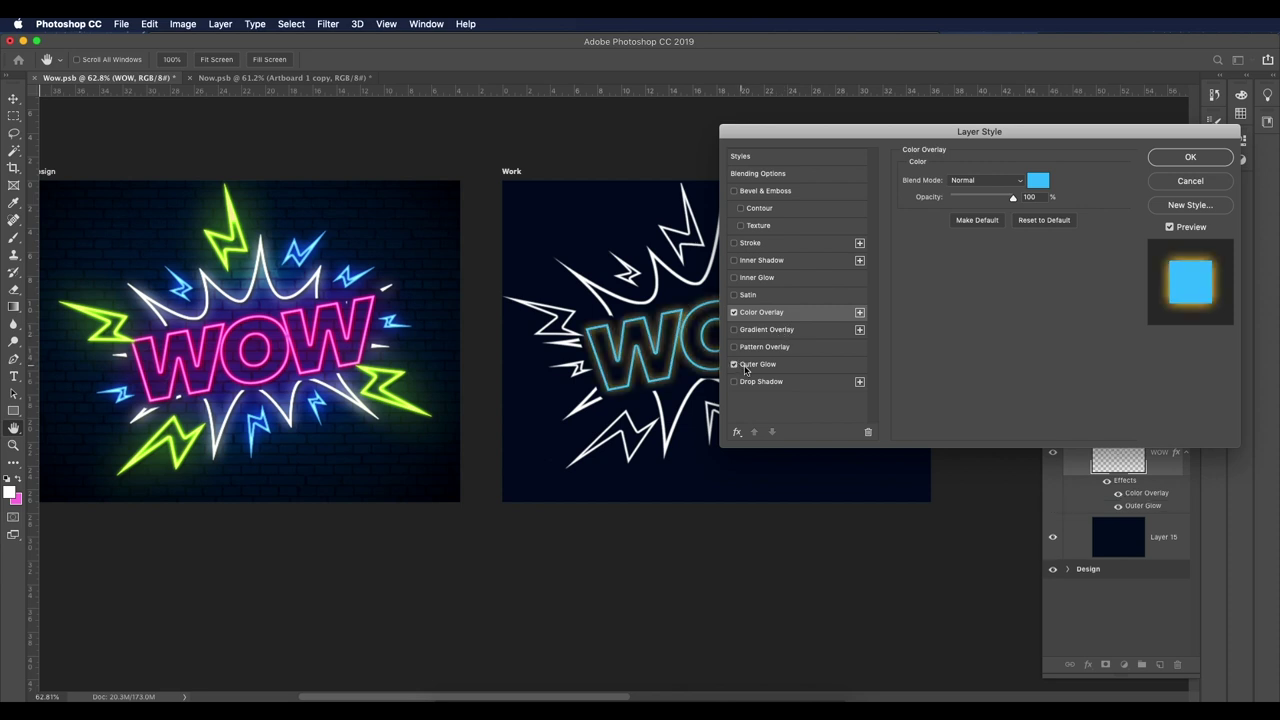
left_click(755, 369)
left_click(933, 226)
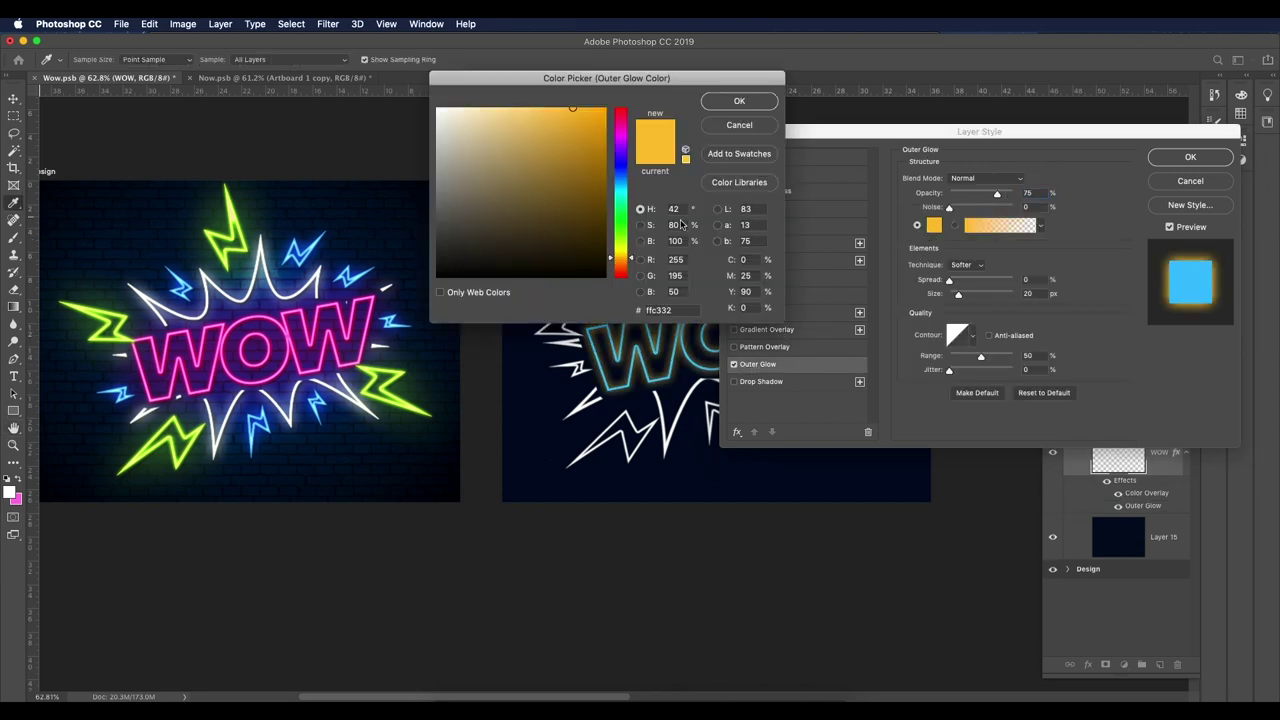
left_click_drag(615, 187, 596, 105)
left_click(625, 175)
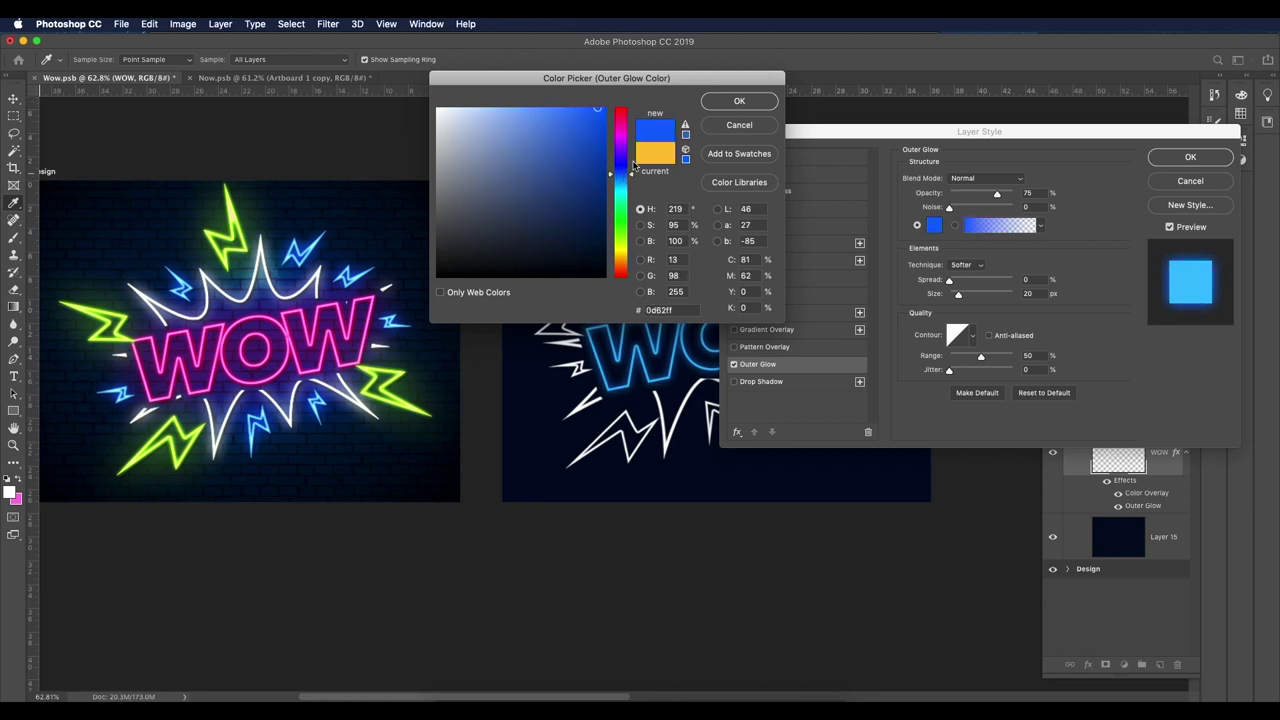
left_click(722, 107)
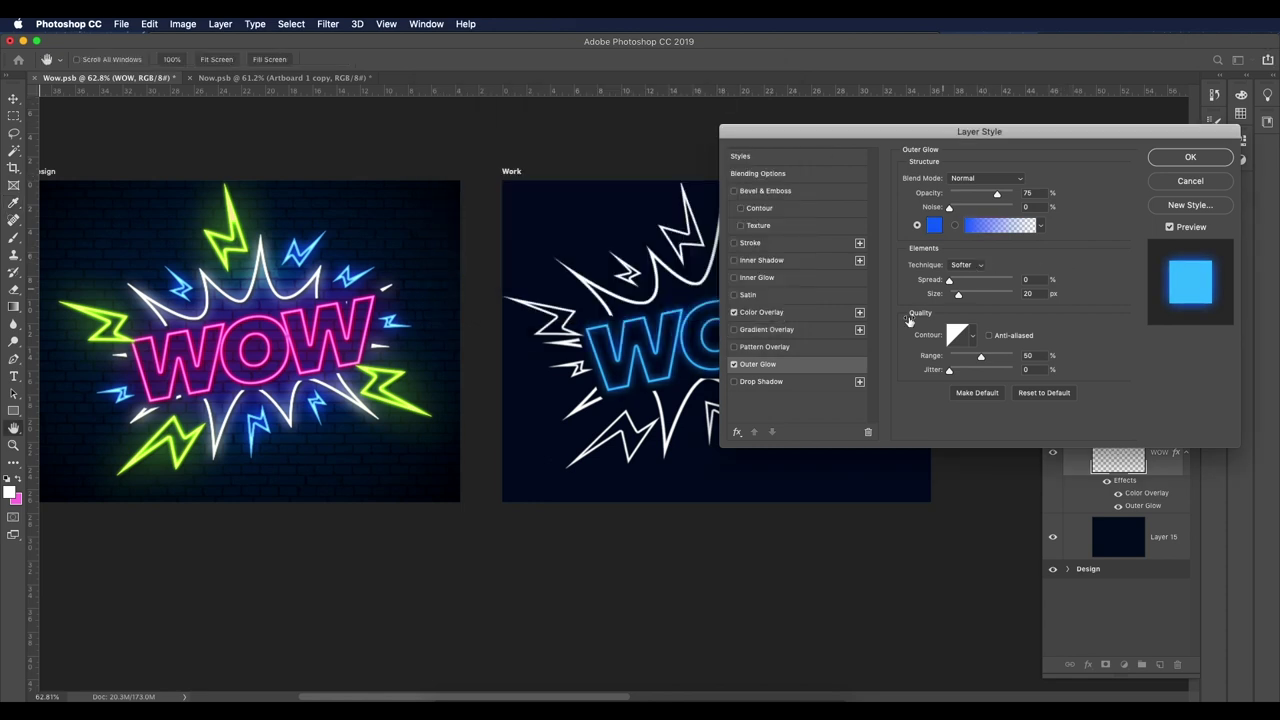
Step: Set the WOW lettering's Outer Glow size to 10 px and check the glow up close
left_click(783, 316)
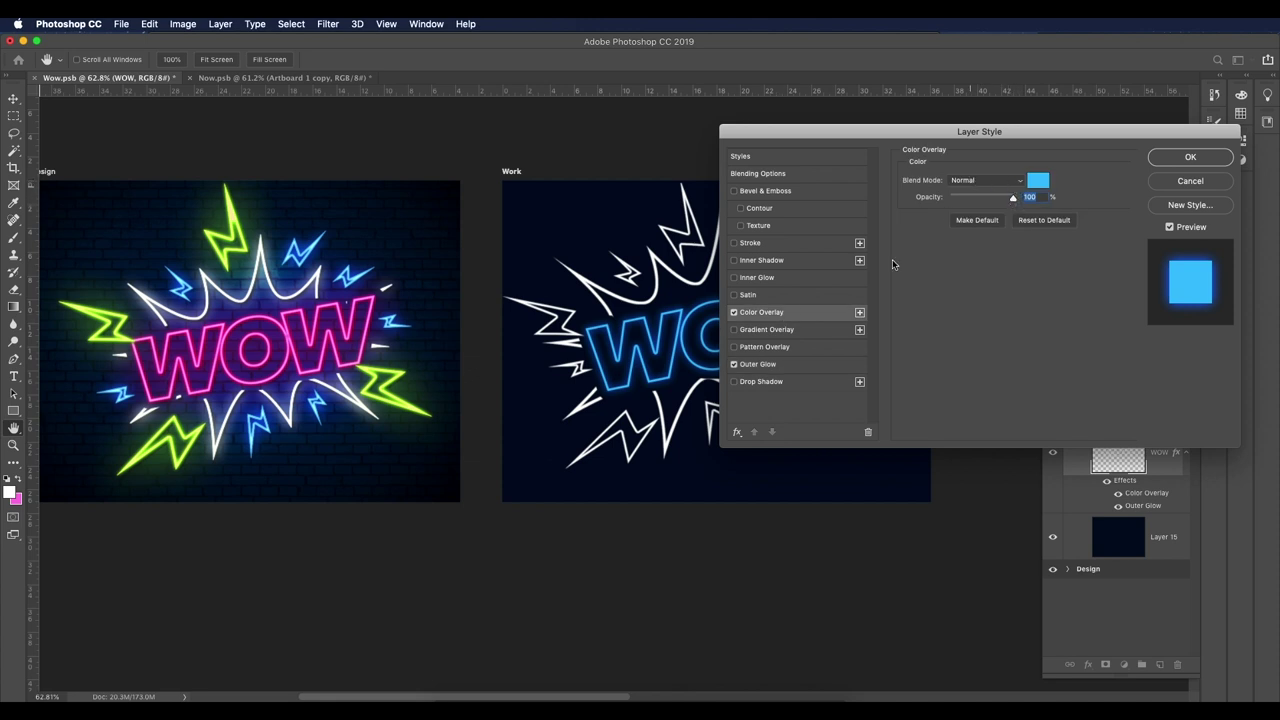
left_click(812, 364)
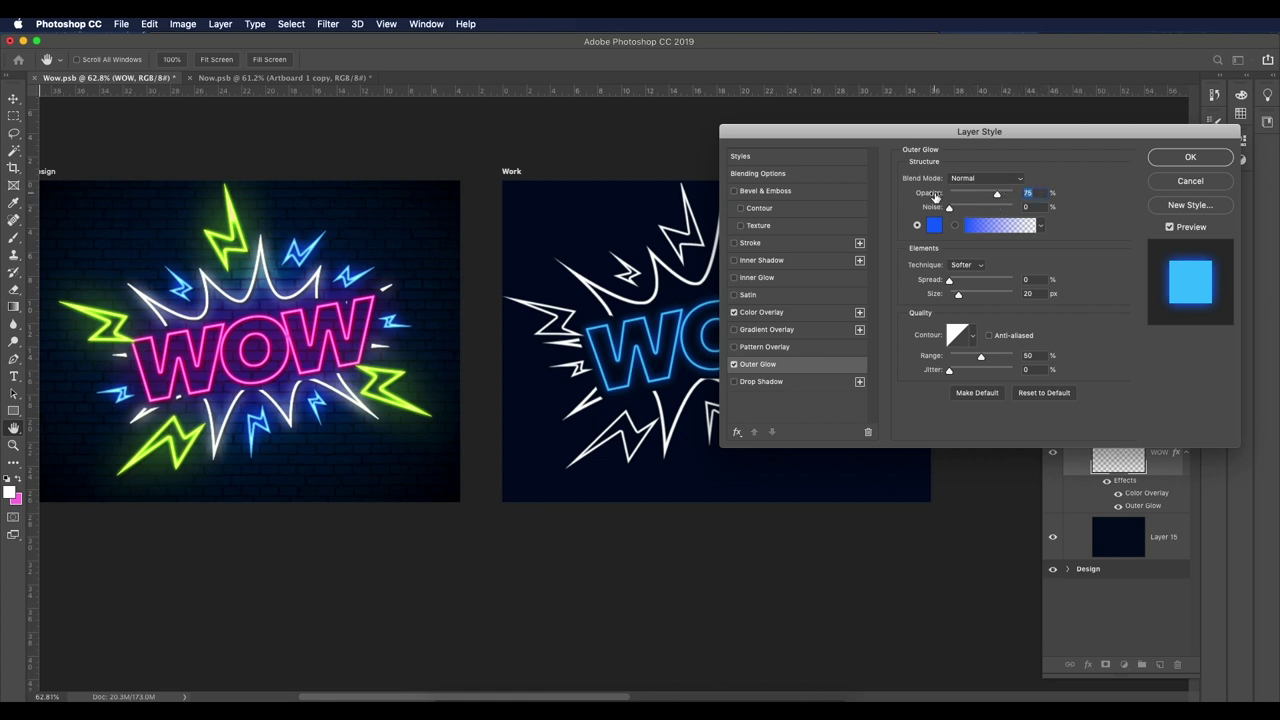
left_click_drag(935, 196, 982, 205)
left_click(1021, 296)
type("10")
left_click(1028, 356)
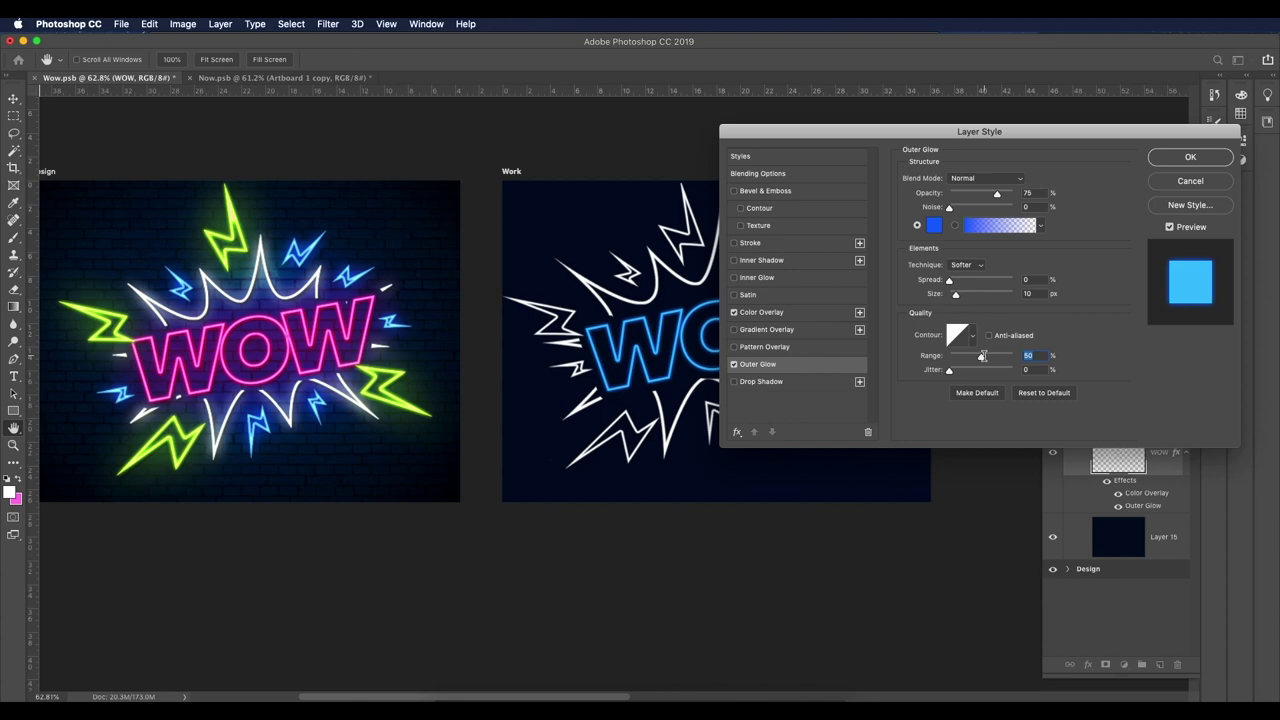
left_click(983, 356)
scroll(665, 362, "up", 5)
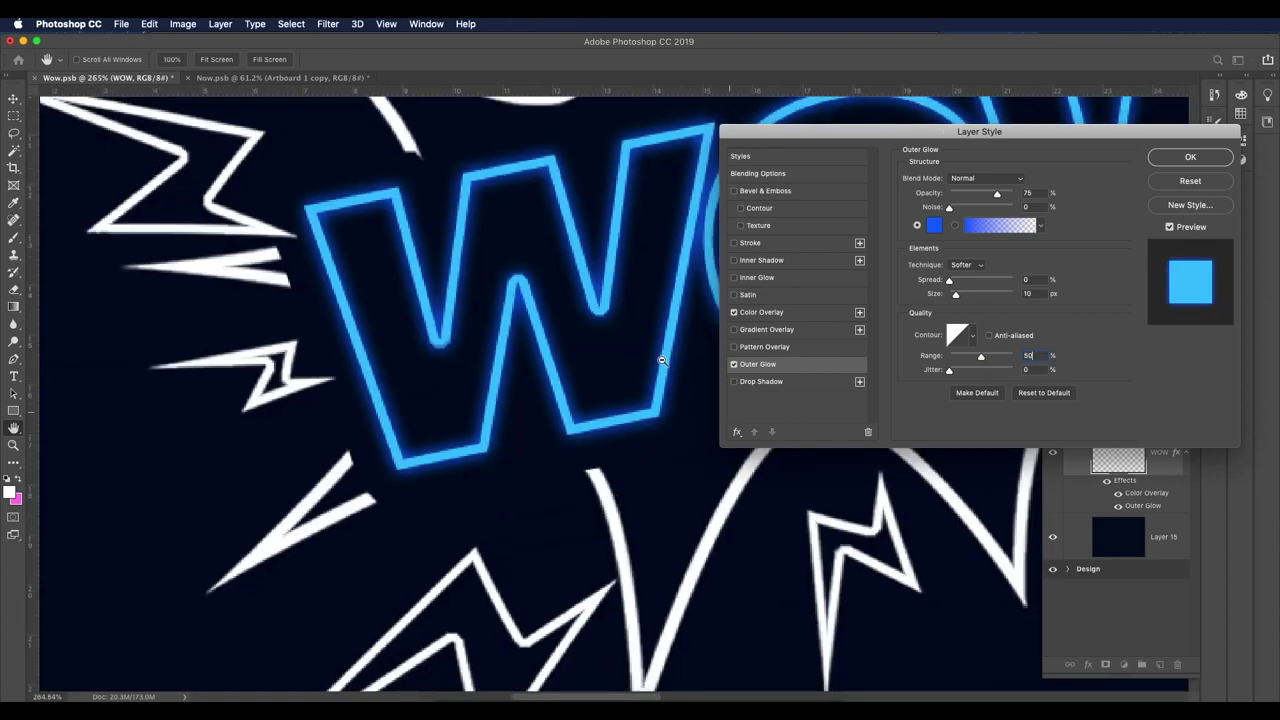
scroll(661, 359, "down", 4)
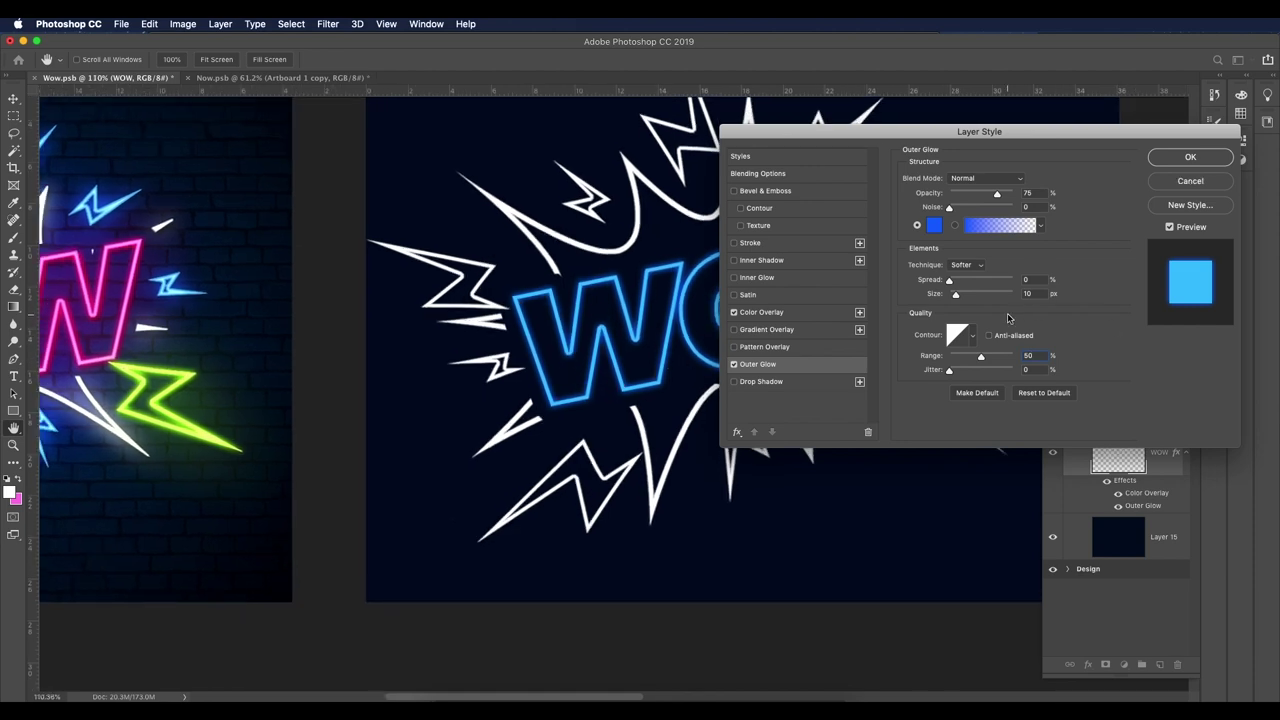
scroll(700, 310, "down", 3)
scroll(672, 328, "up", 2)
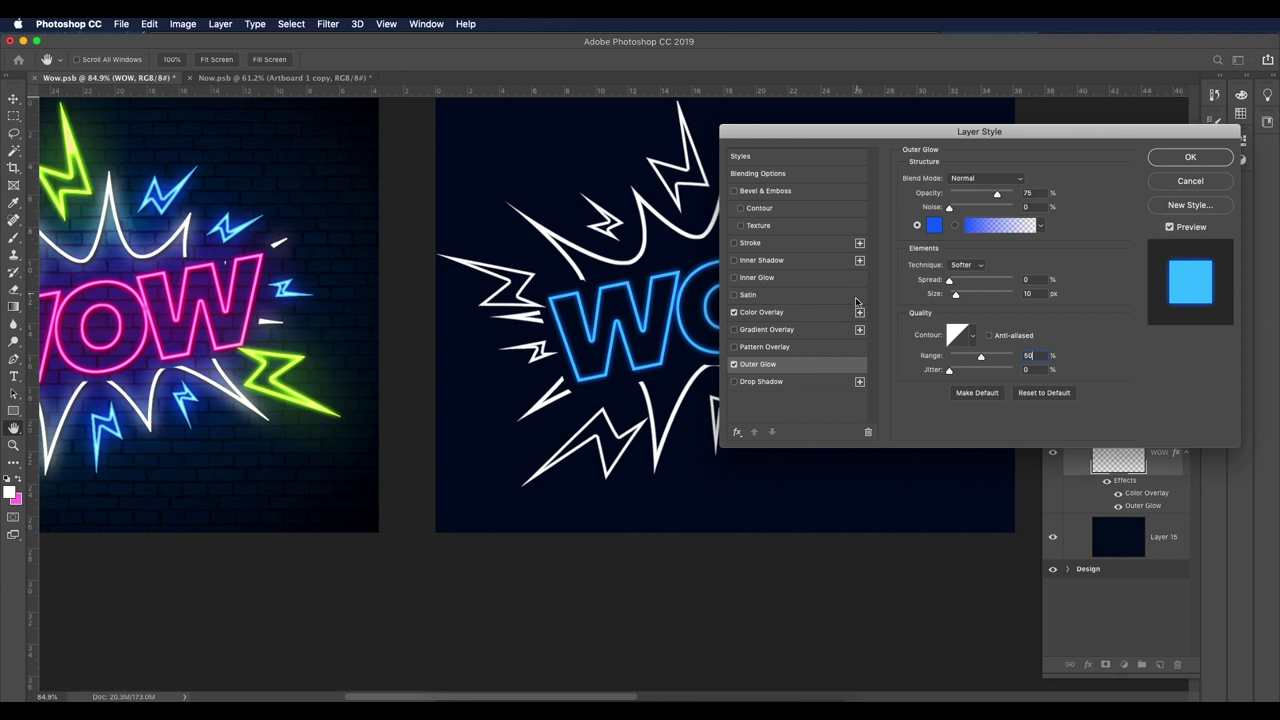
Step: Add a Drop Shadow to the WOW lettering, turn its Outer Glow off, and apply the layer style
left_click(734, 381)
left_click(761, 381)
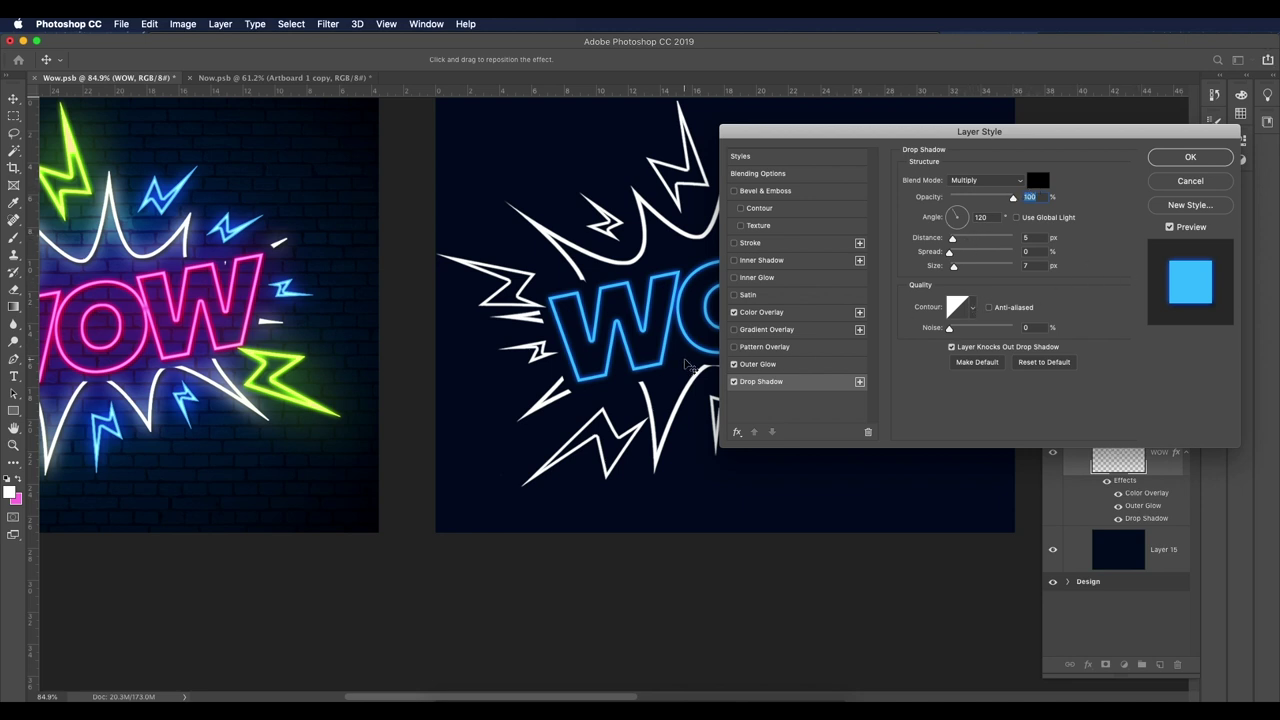
left_click(734, 364)
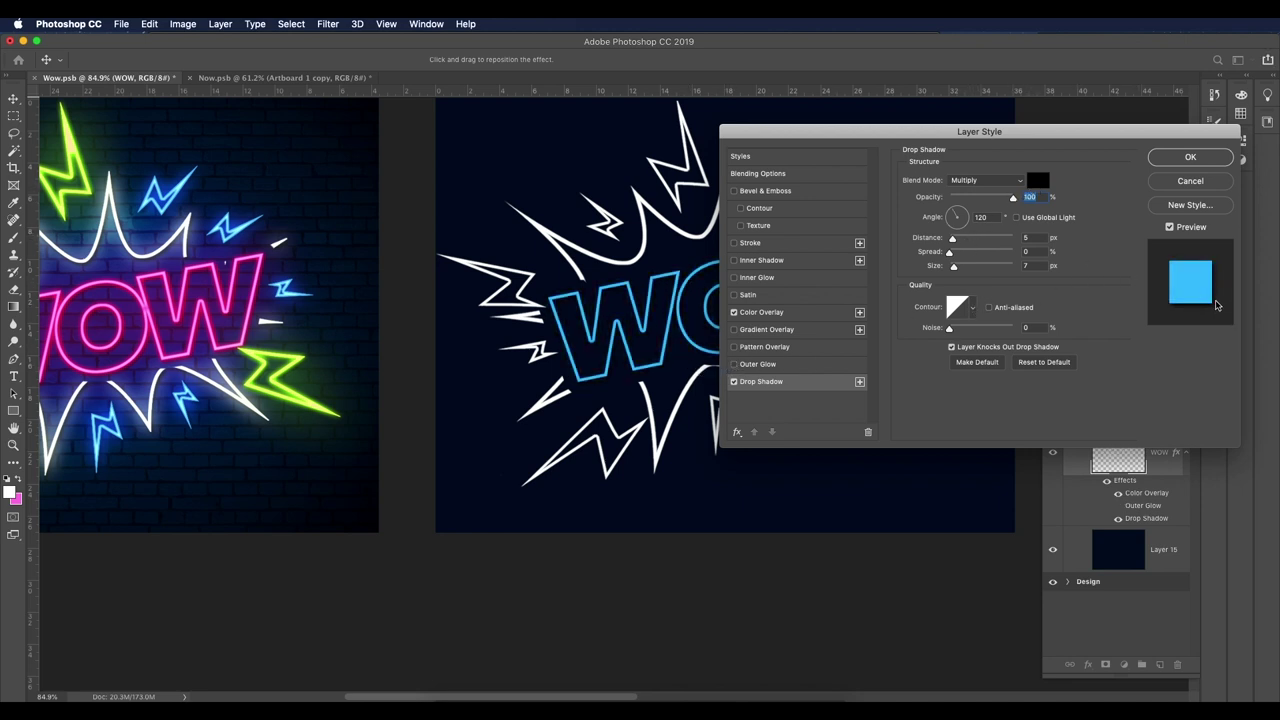
left_click_drag(955, 241, 953, 268)
left_click(1191, 158)
key("e")
scroll(691, 333, "up", 1)
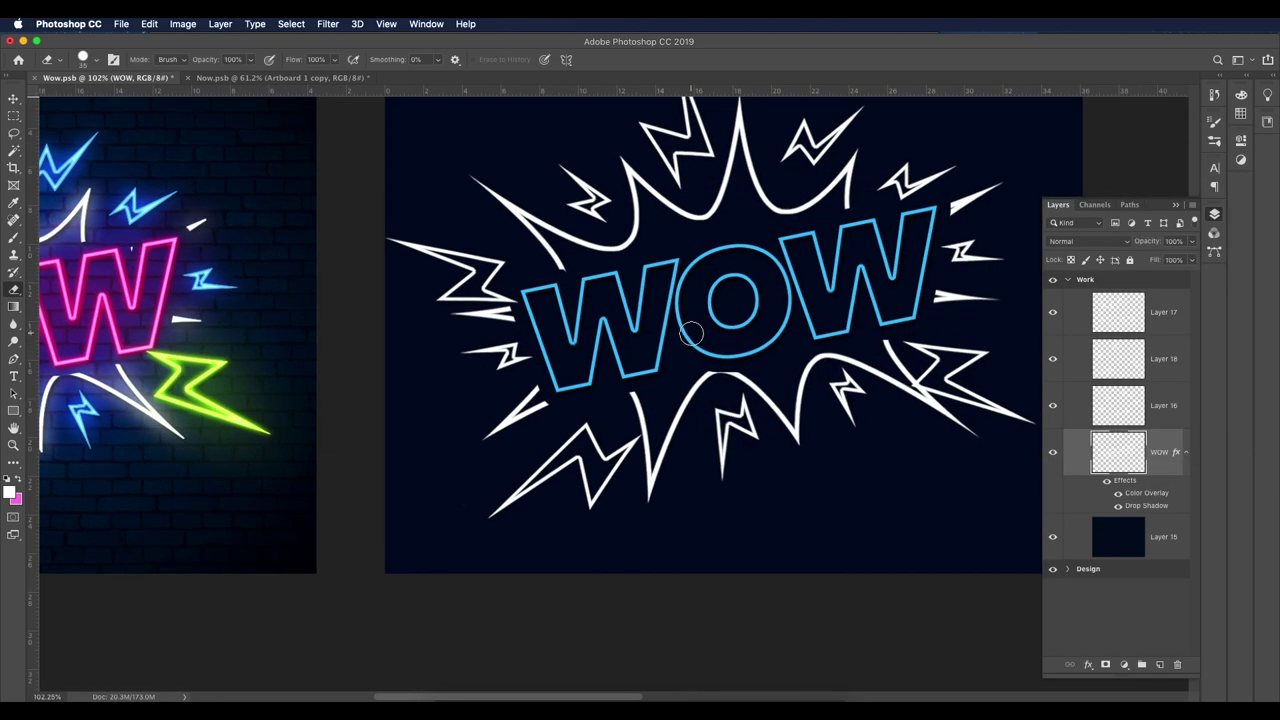
Step: Turn the Outer Glow of the WOW lettering back on and apply the layer style
double_click(1127, 484)
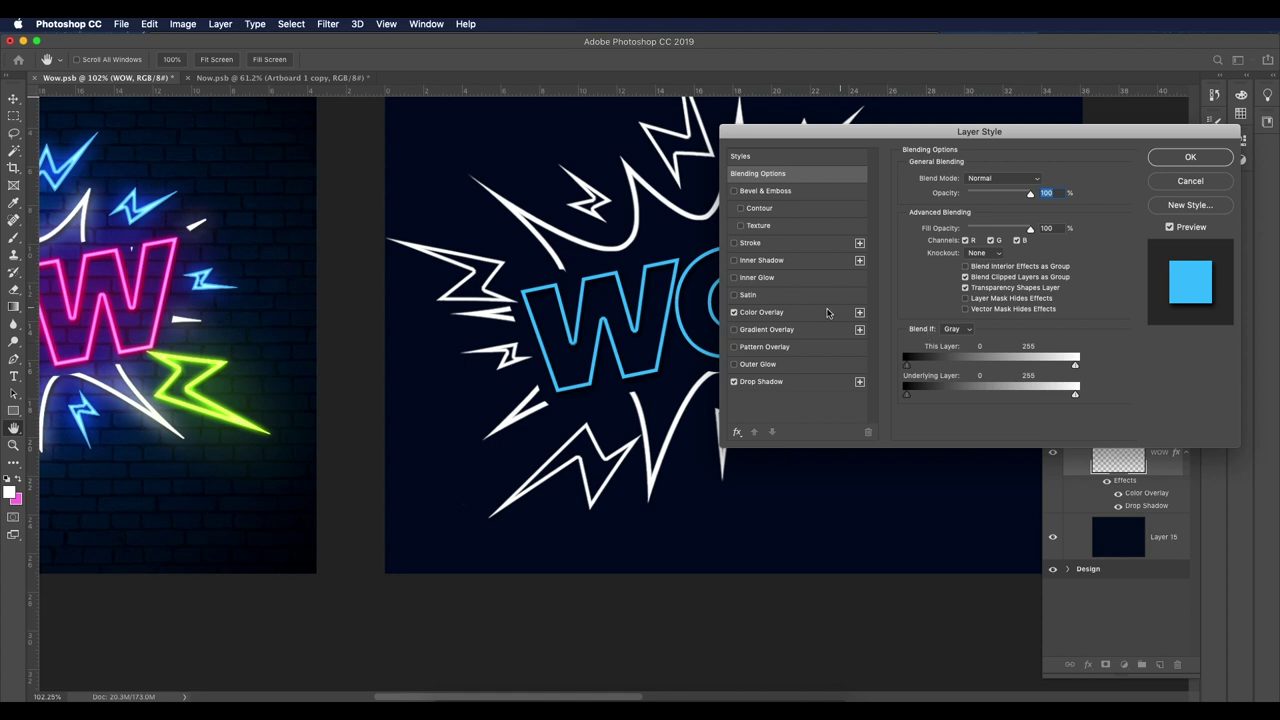
left_click(745, 364)
left_click(1190, 157)
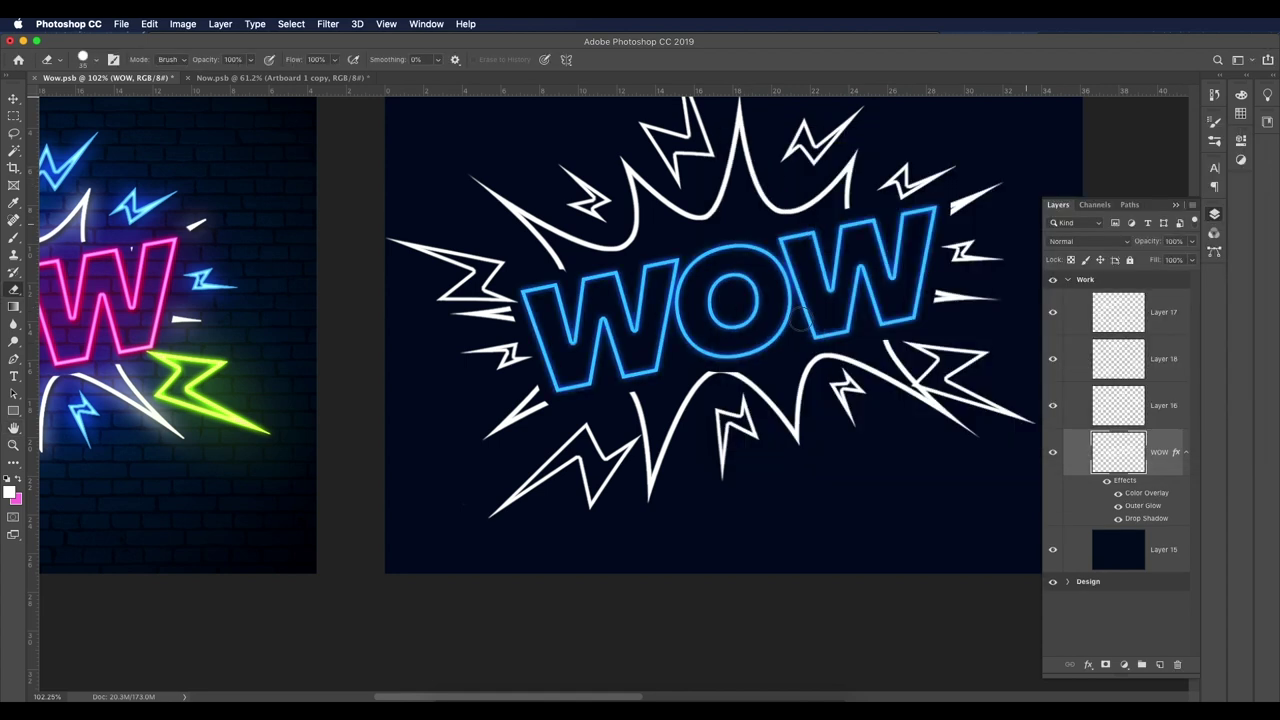
scroll(790, 320, "down", 2)
key("e")
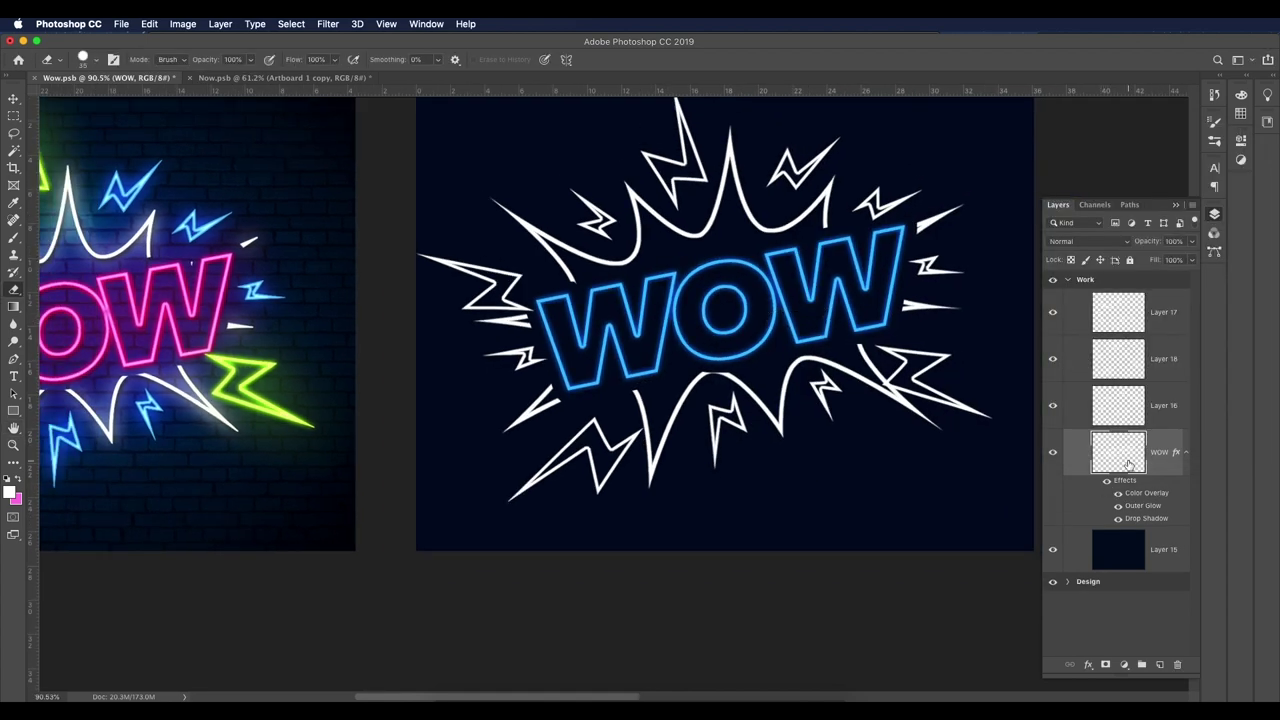
Step: Duplicate the WOW layer, remove the Drop Shadow from the upper copy, and compare with that copy hidden and shown
left_click_drag(1122, 462, 1163, 590)
left_click_drag(1150, 518, 1178, 668)
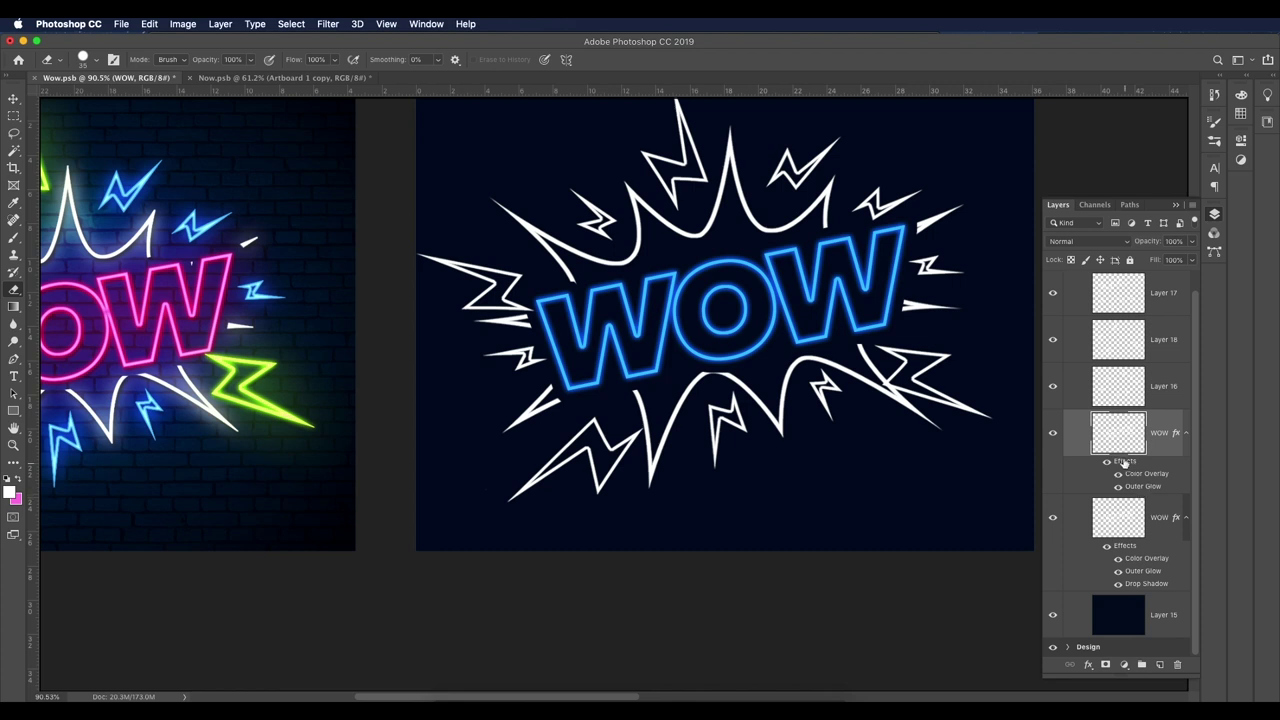
left_click(1052, 433)
left_click(1052, 433)
Step: Change the Outer Glow colour of the upper WOW layer to a lighter blue
double_click(1146, 475)
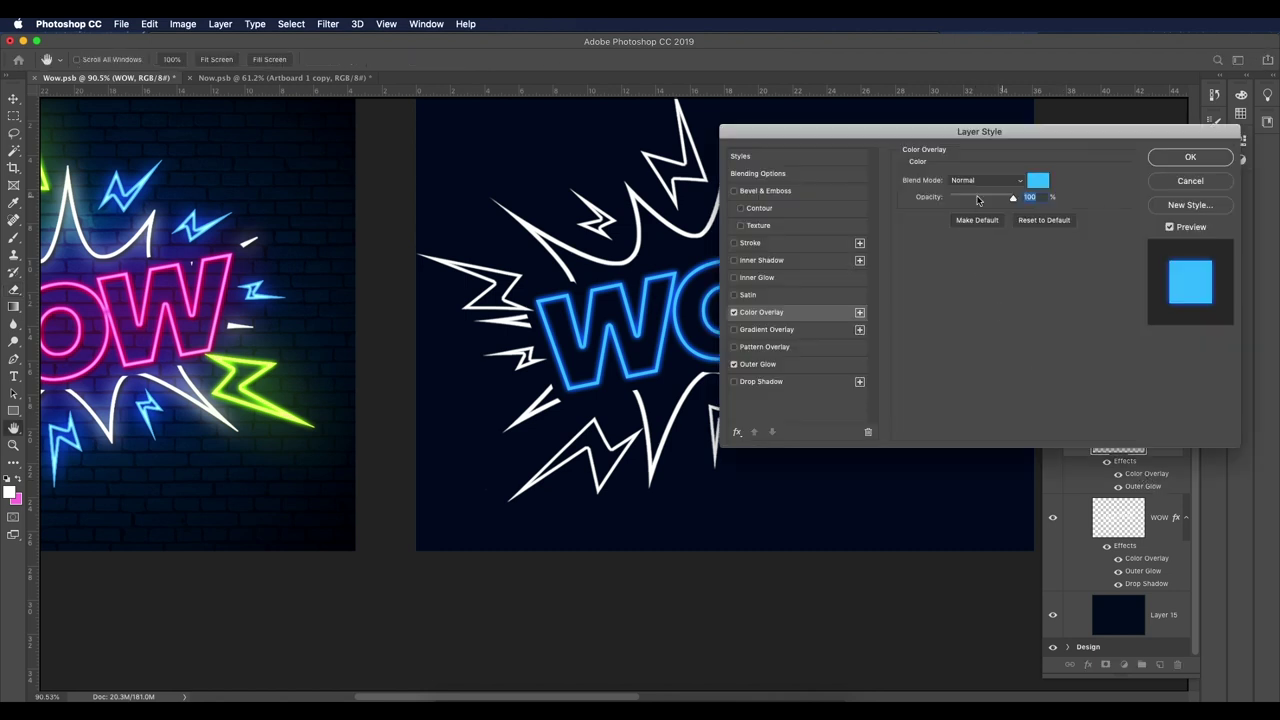
left_click(760, 364)
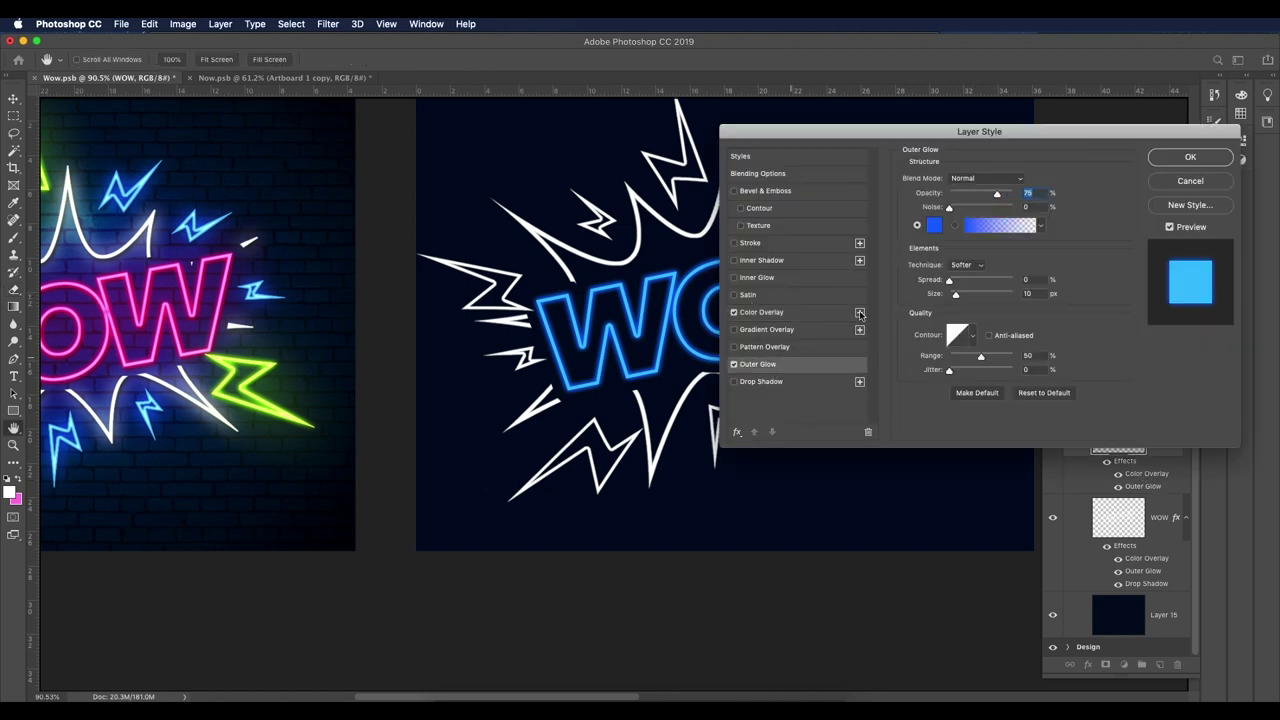
left_click(934, 226)
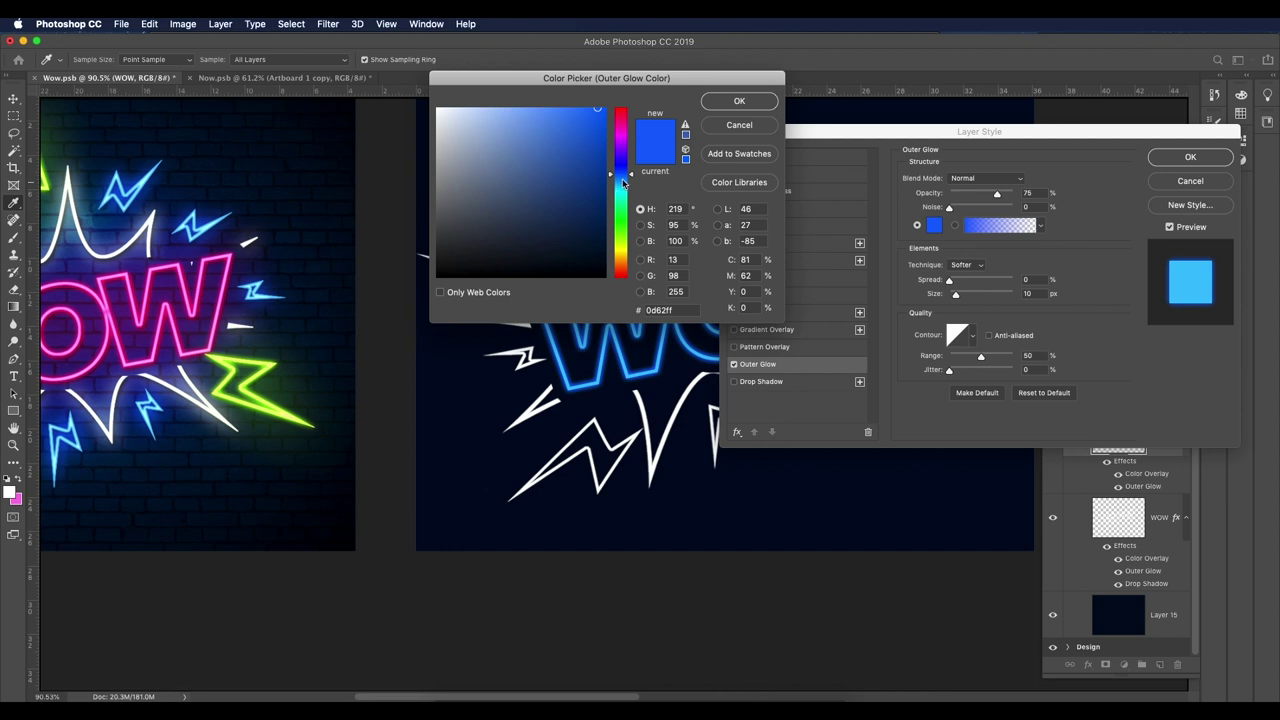
left_click(622, 182)
left_click(739, 101)
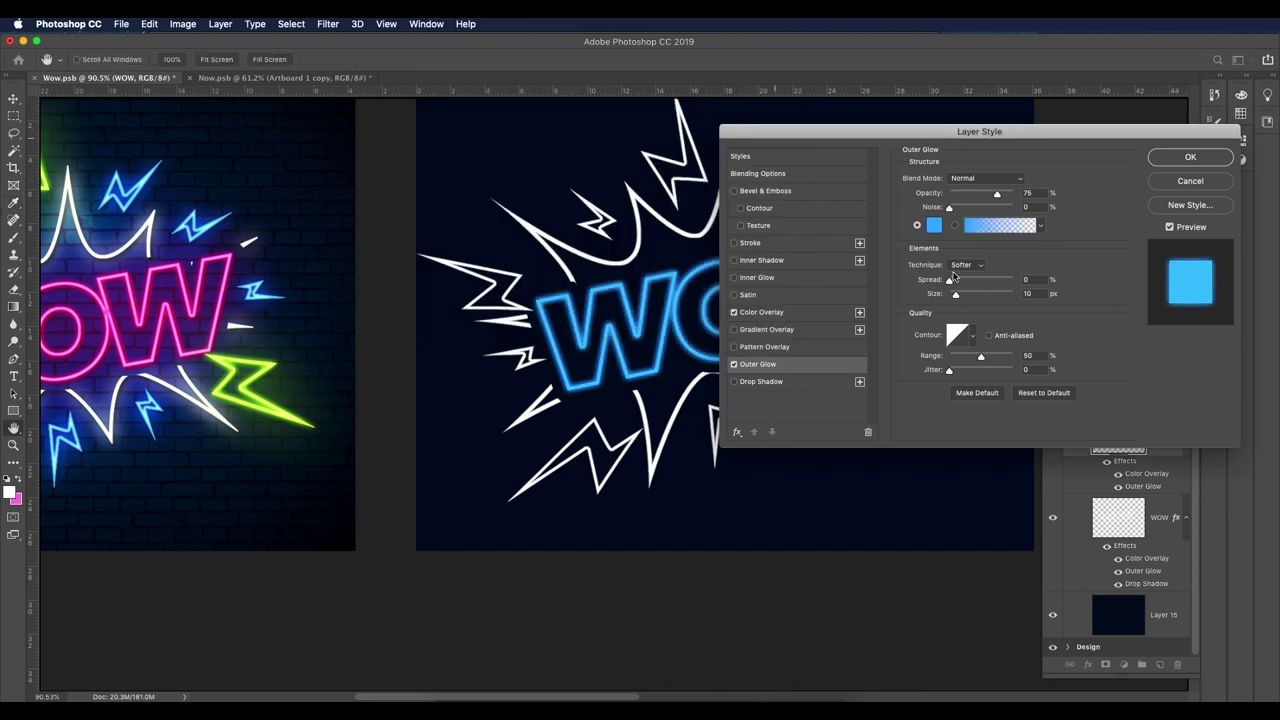
Step: Set the upper WOW layer's Outer Glow to size 100 px, Color Dodge blend mode and 100% opacity, and apply the style
double_click(1029, 293)
type("100")
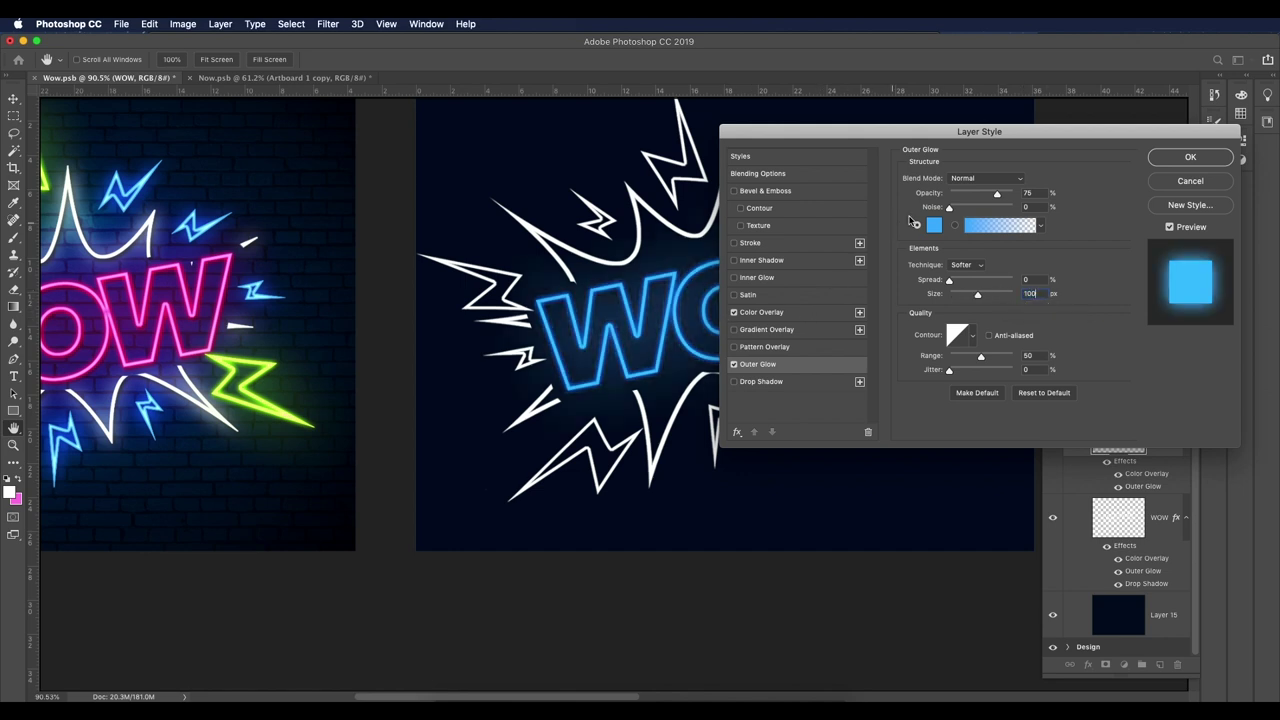
left_click(969, 180)
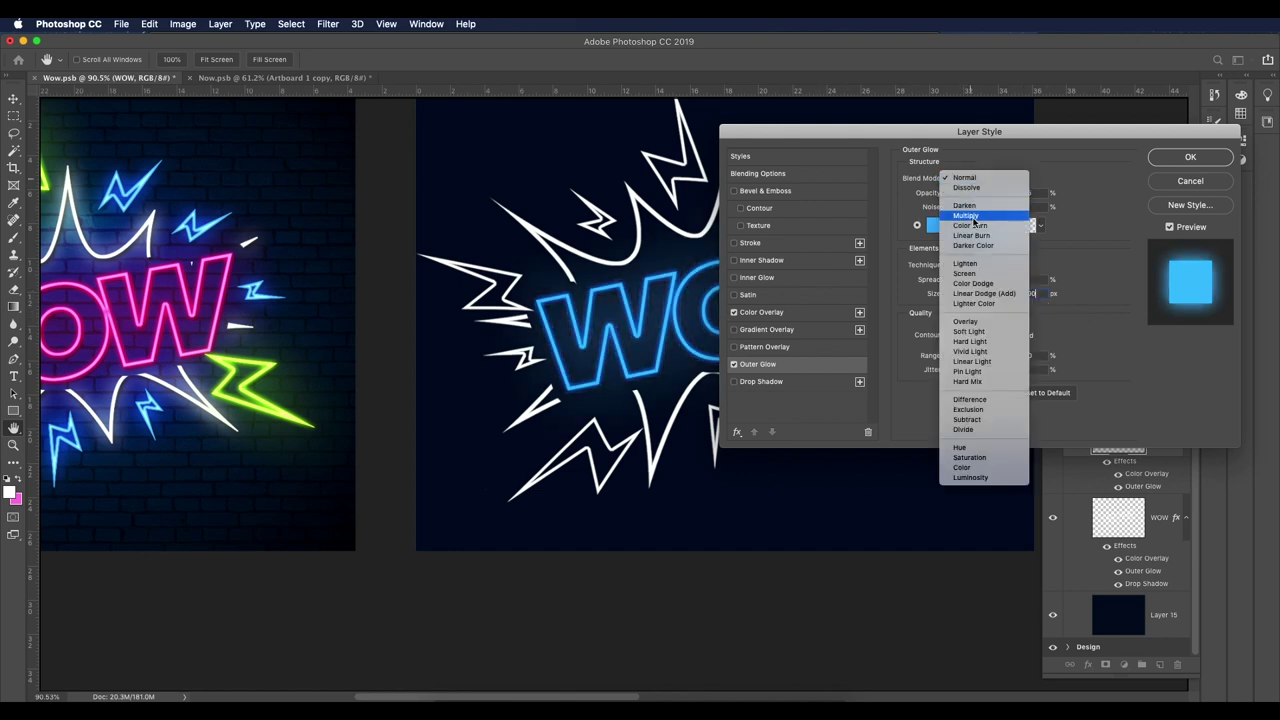
left_click(983, 285)
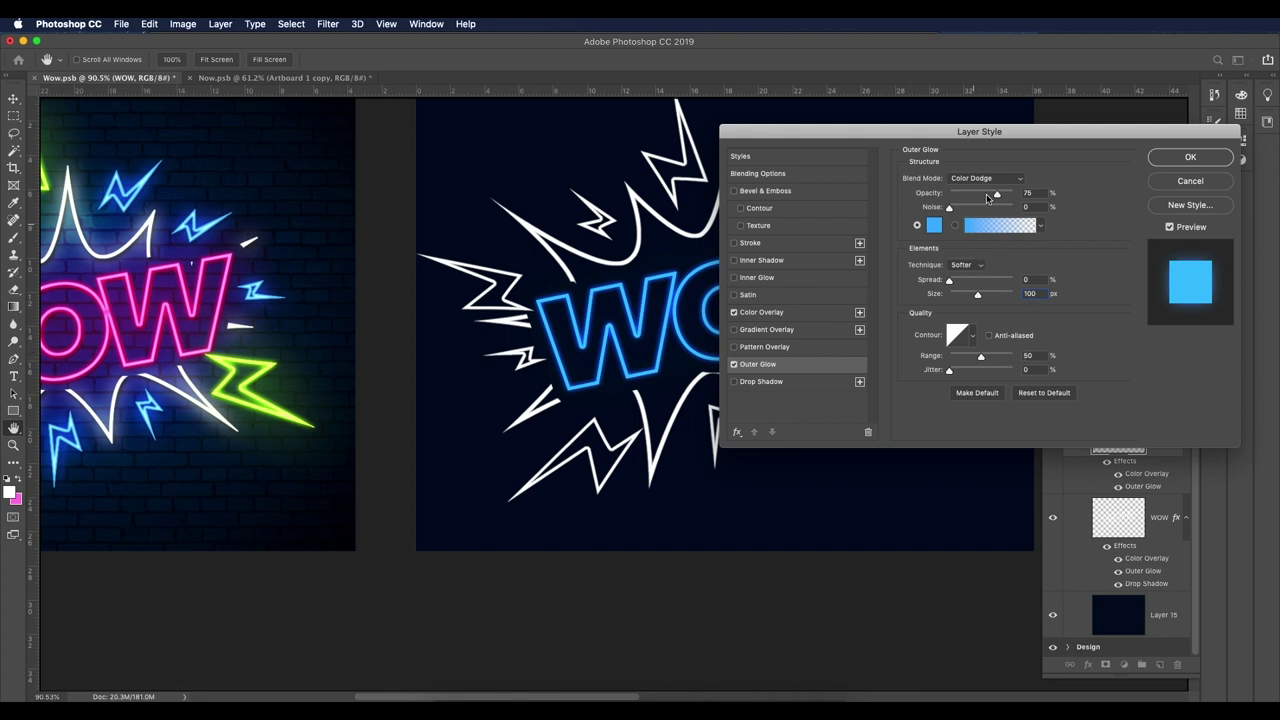
left_click_drag(997, 194, 1030, 196)
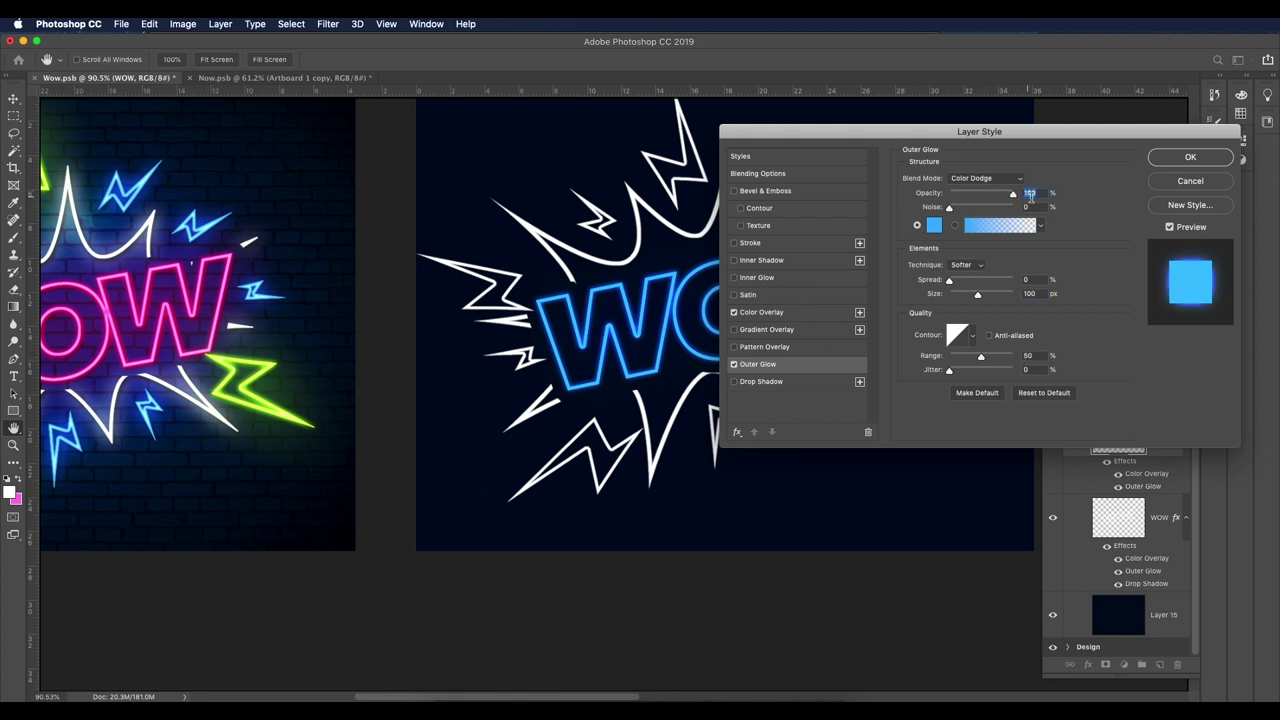
left_click(768, 314)
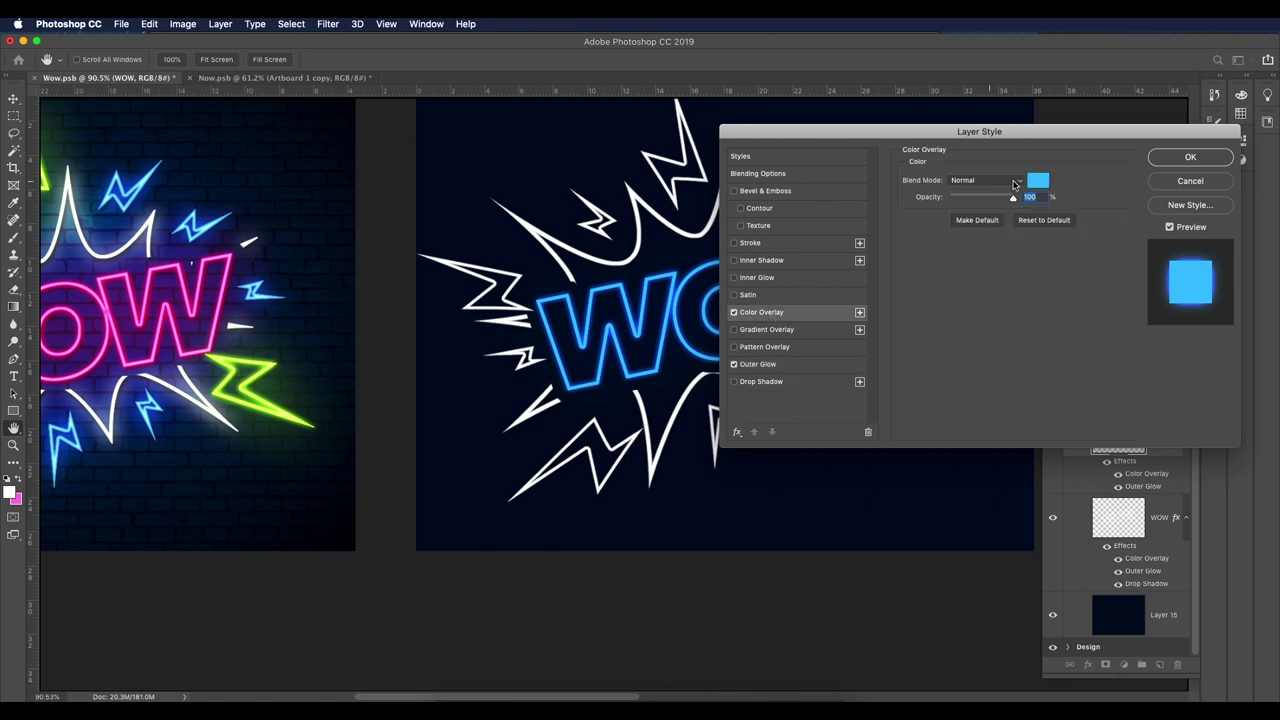
left_click(1190, 157)
Step: Load the upper WOW layer's outline as a selection and contract it by 1 pixel
key("e")
scroll(605, 350, "down", 2)
scroll(598, 350, "up", 2)
scroll(598, 350, "left", 2)
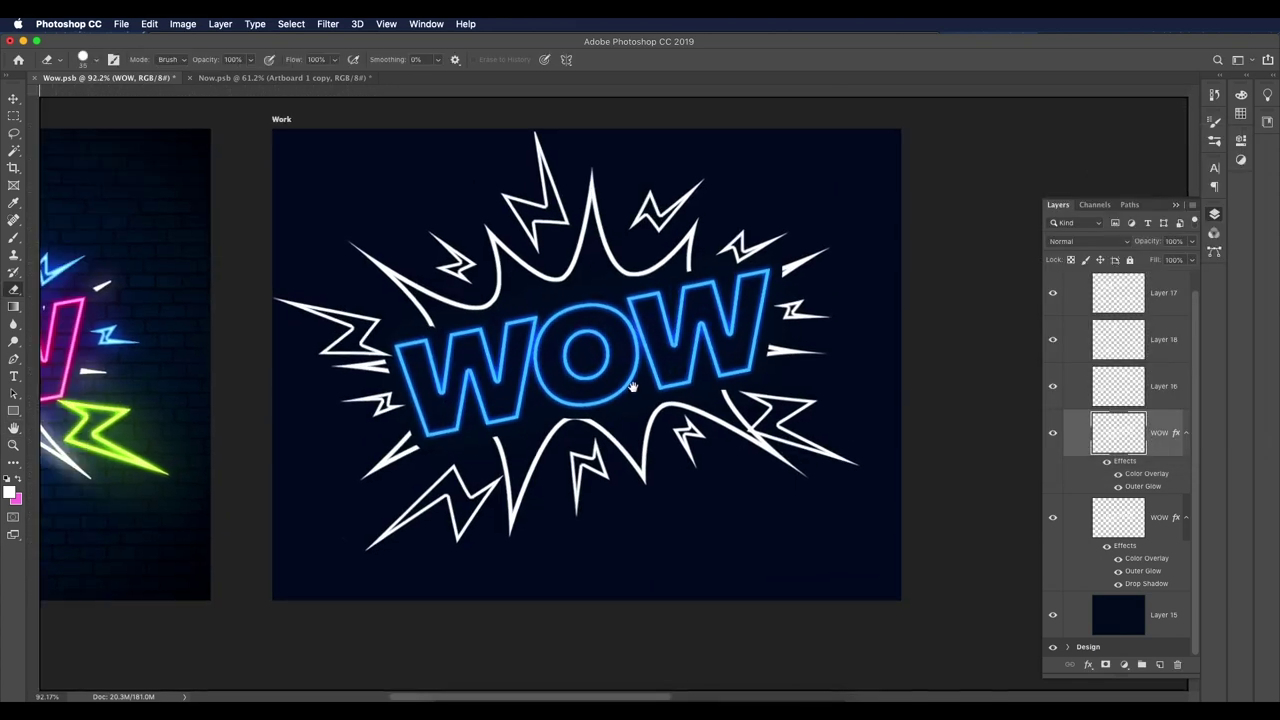
left_click(1125, 443, "super")
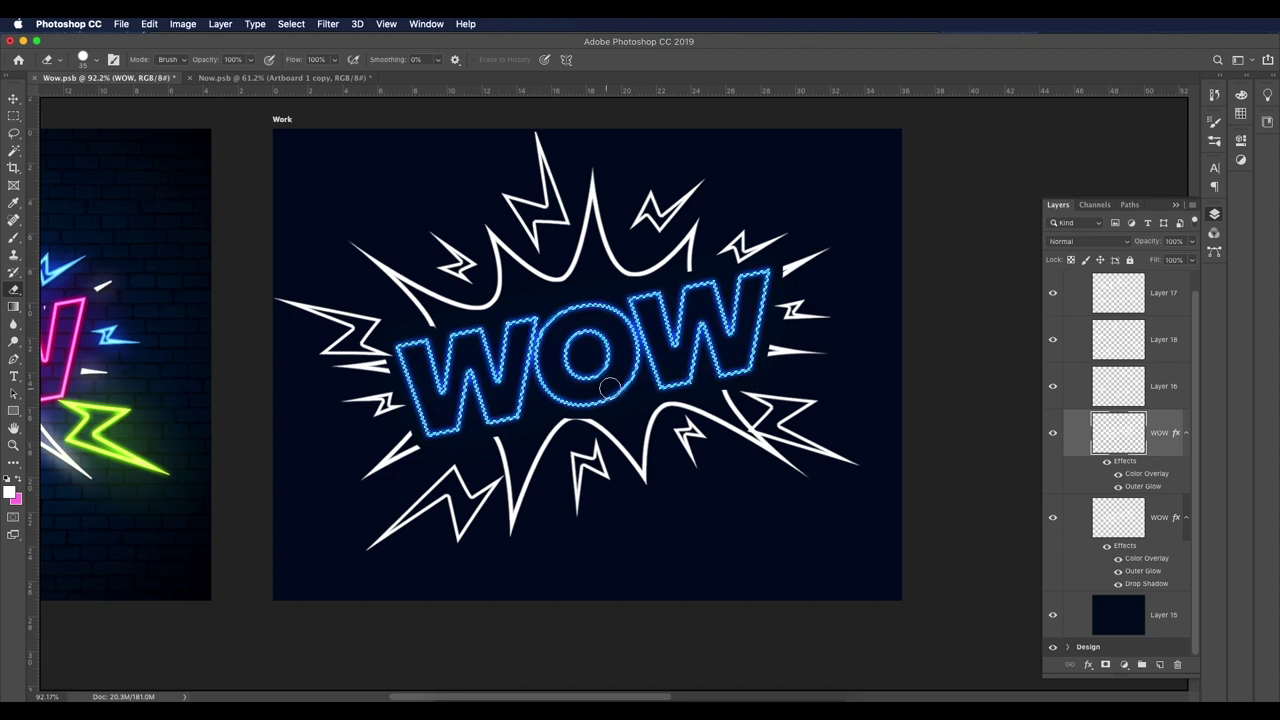
left_click(290, 24)
mouse_move(380, 216)
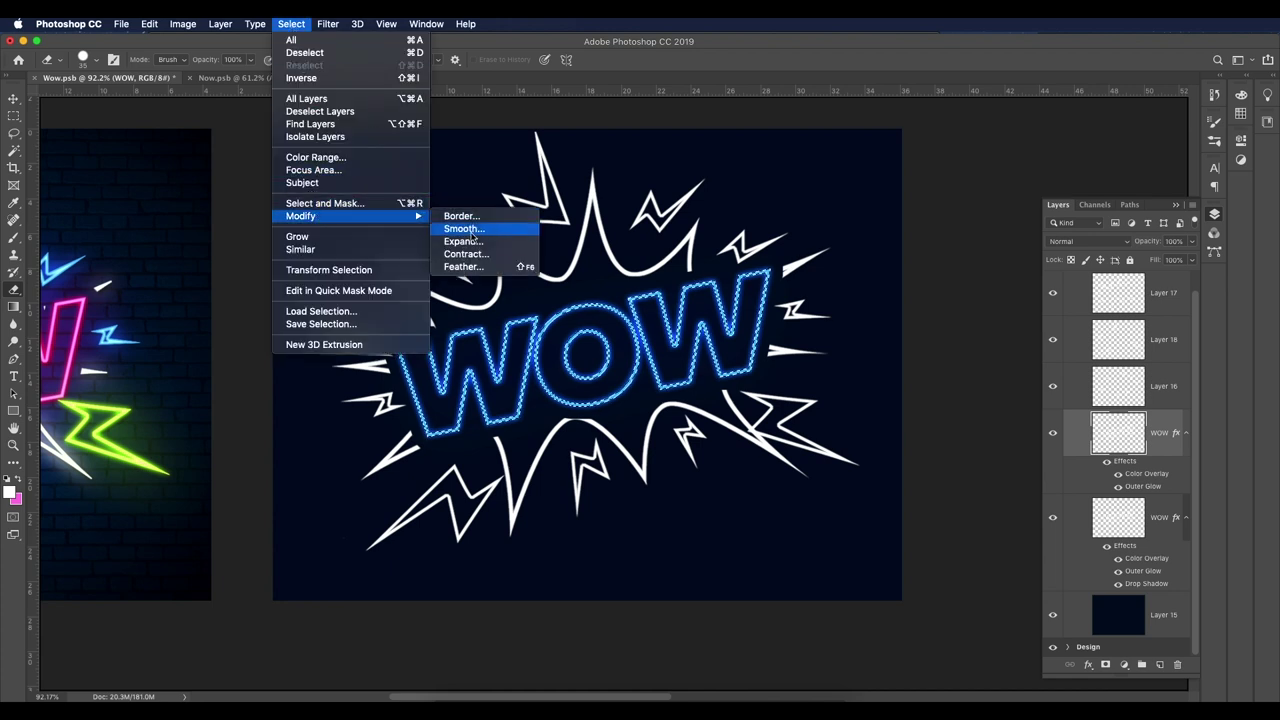
left_click(465, 254)
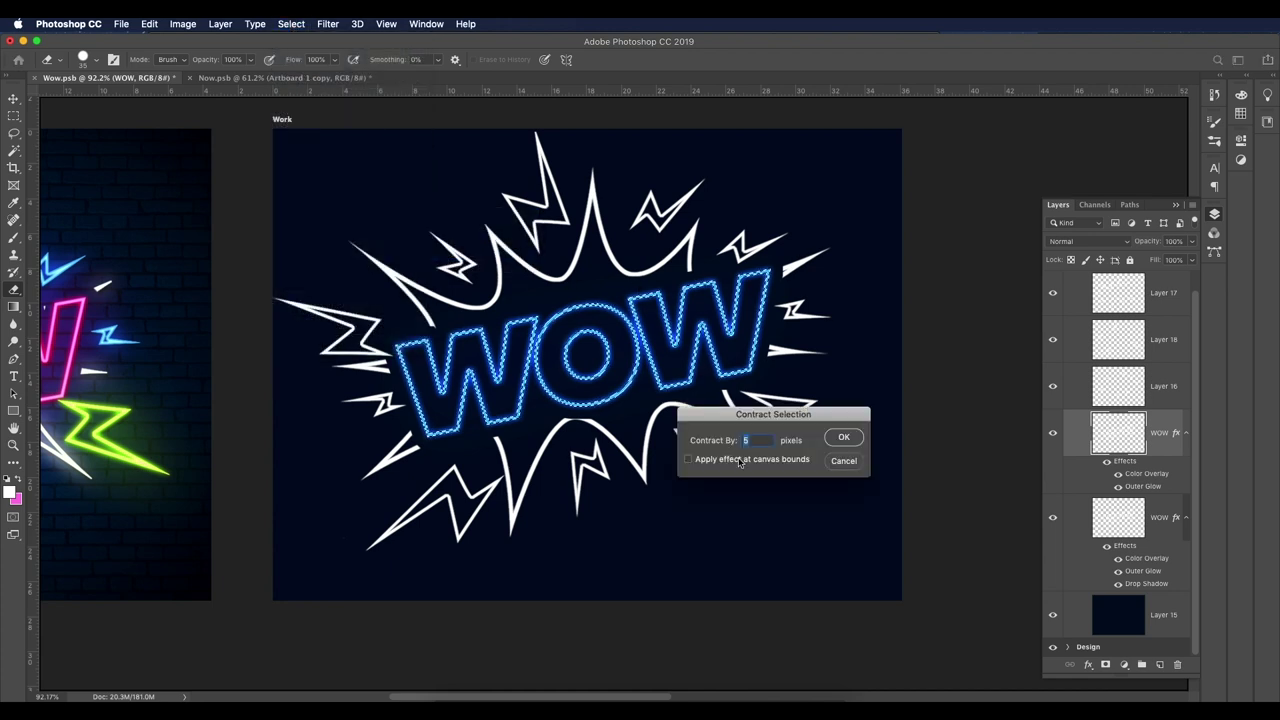
type("1")
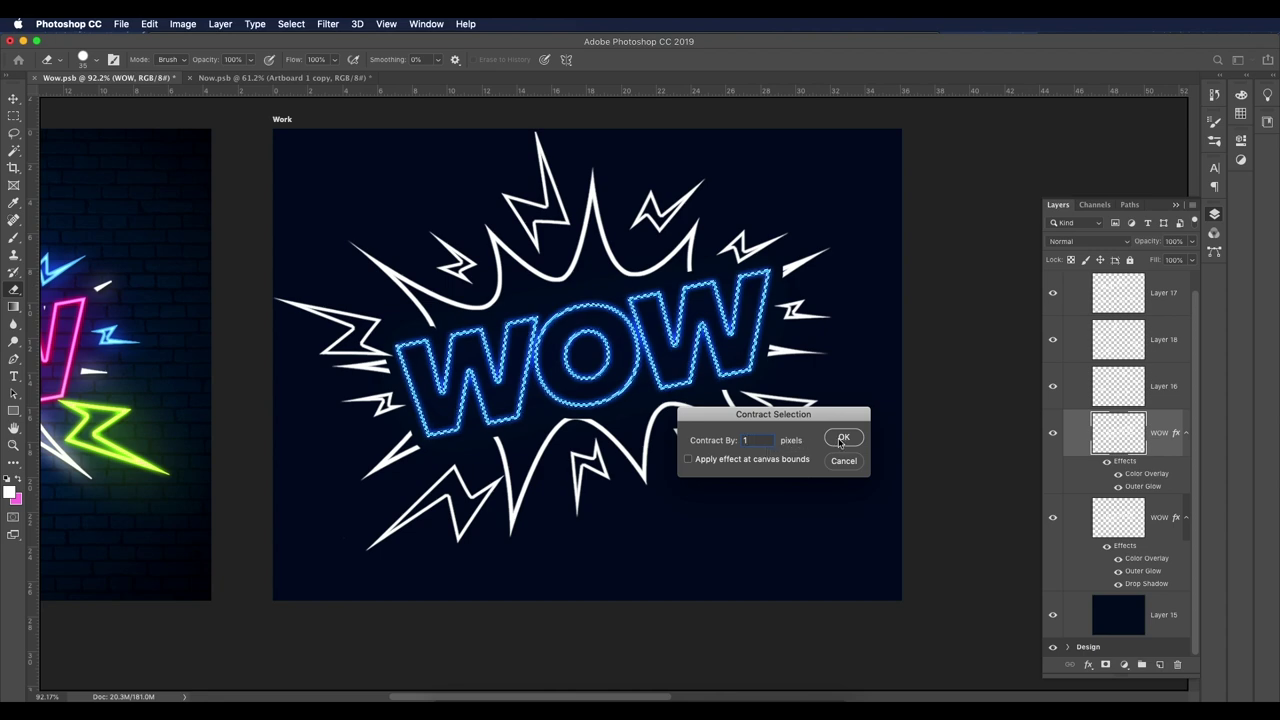
left_click(843, 438)
Step: Fill the contracted WOW selection with white on a new layer above the lettering, and deselect
scroll(605, 345, "up", 5)
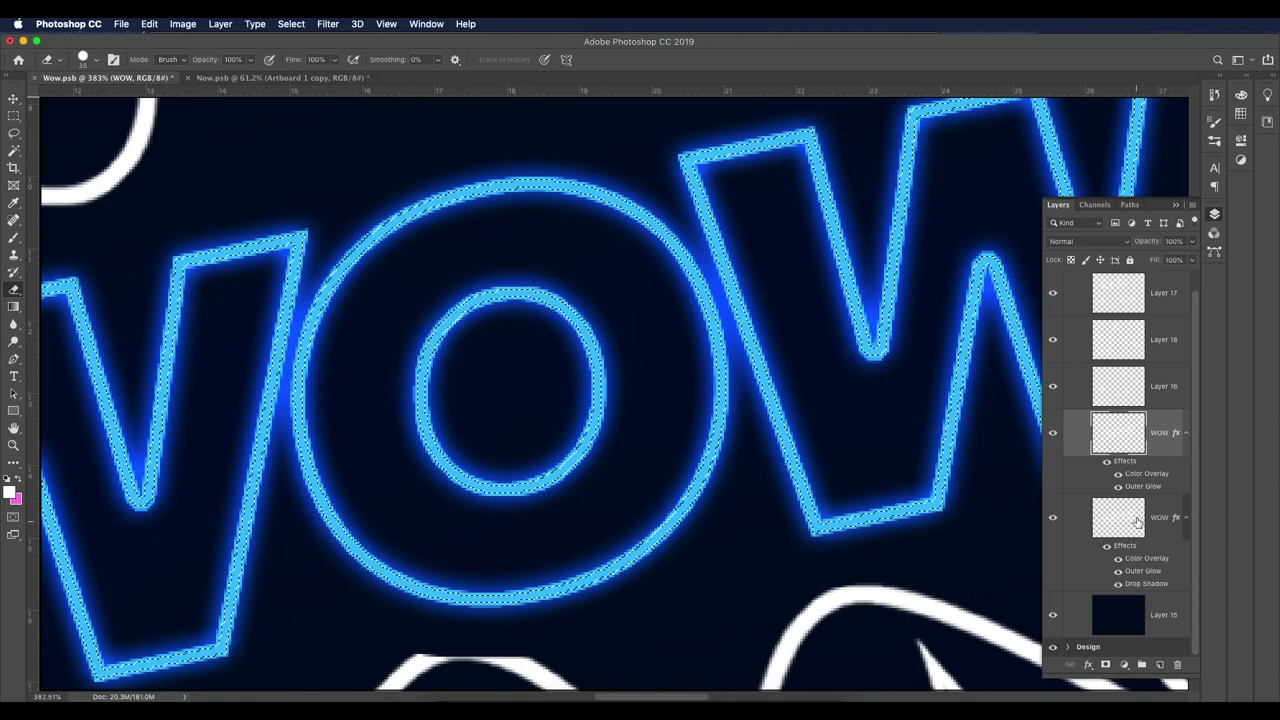
left_click(1159, 664)
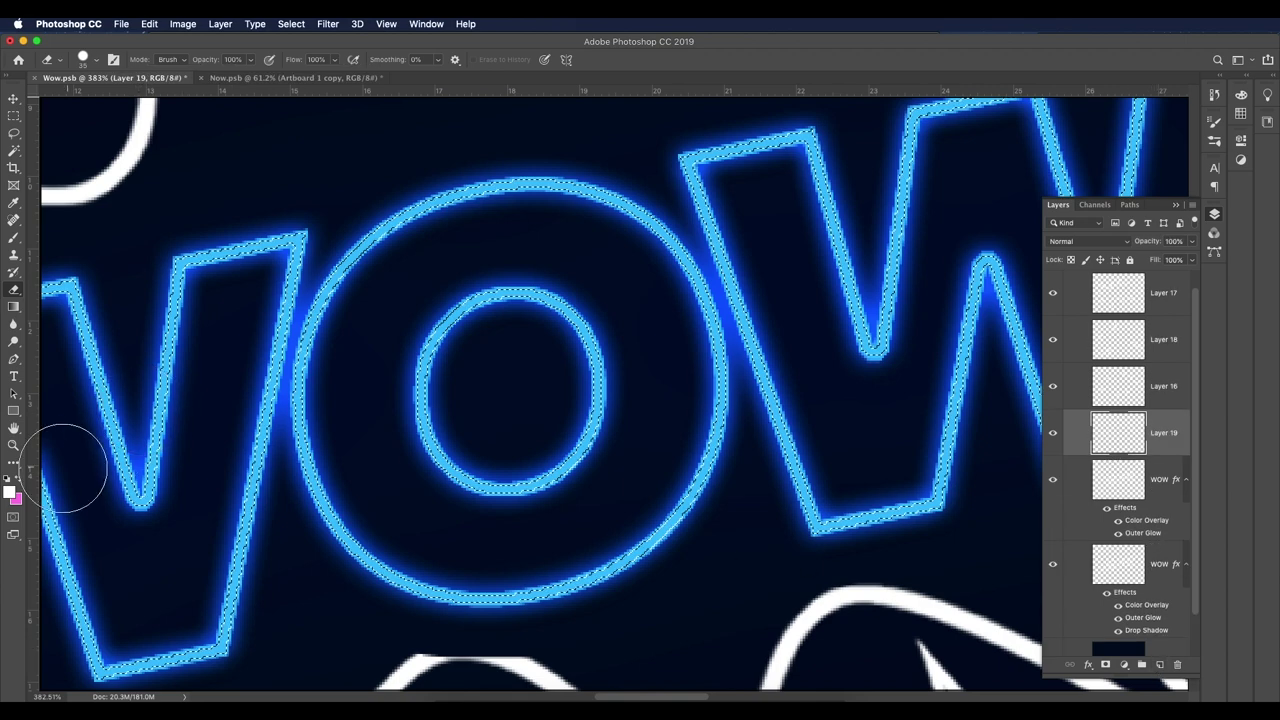
key("alt+BackSpace")
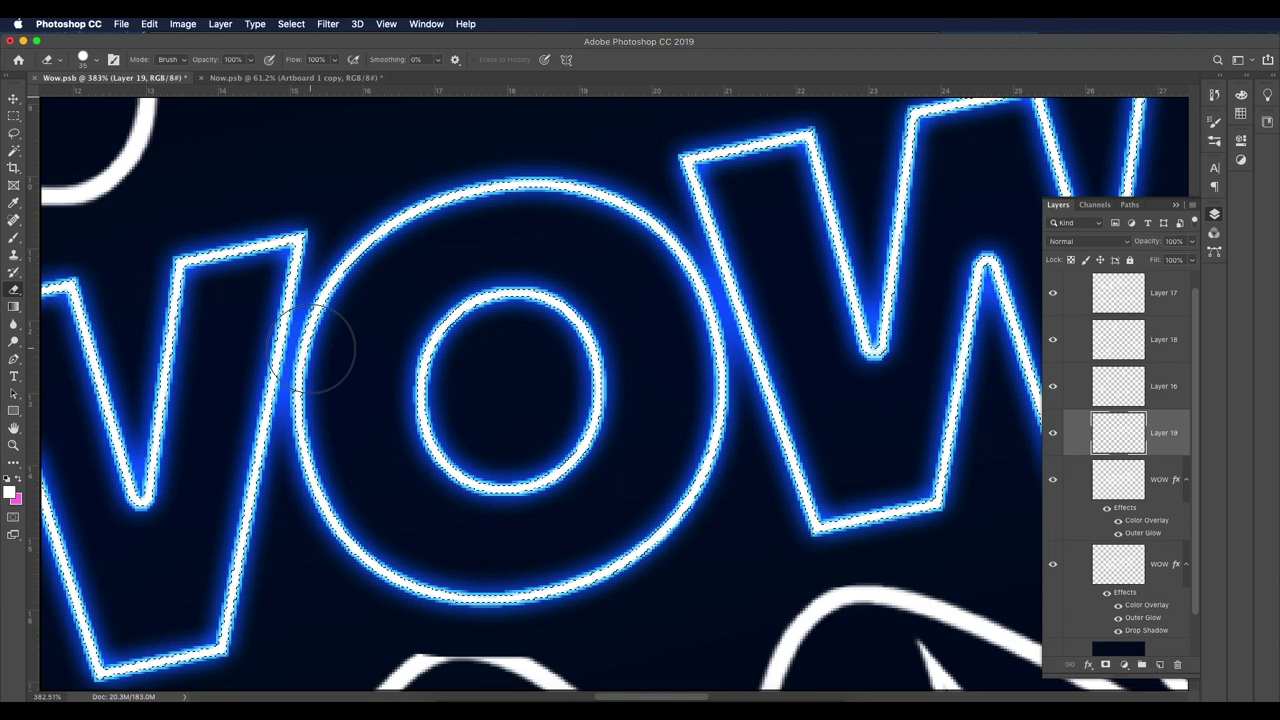
key("super+d")
scroll(329, 357, "down", 10)
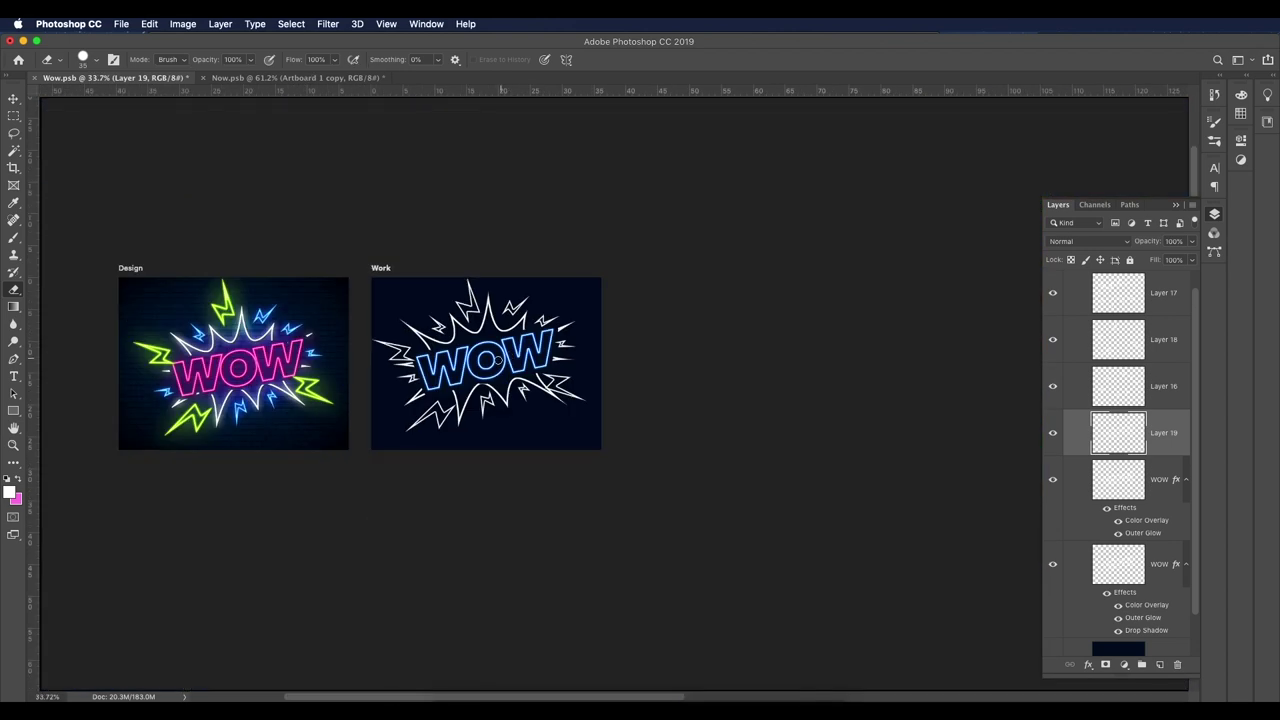
Step: Set the blend mode of the white lettering layer to Overlay
scroll(496, 363, "up", 5)
scroll(718, 352, "left", 3)
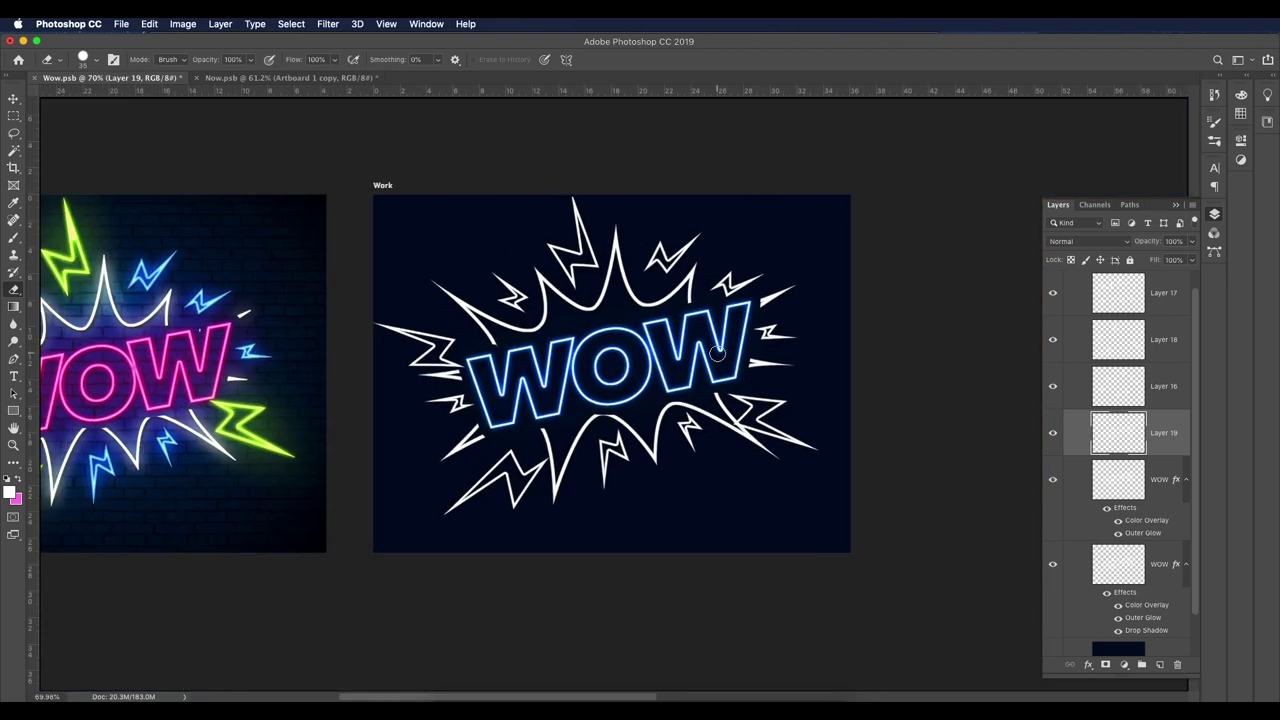
left_click(1104, 243)
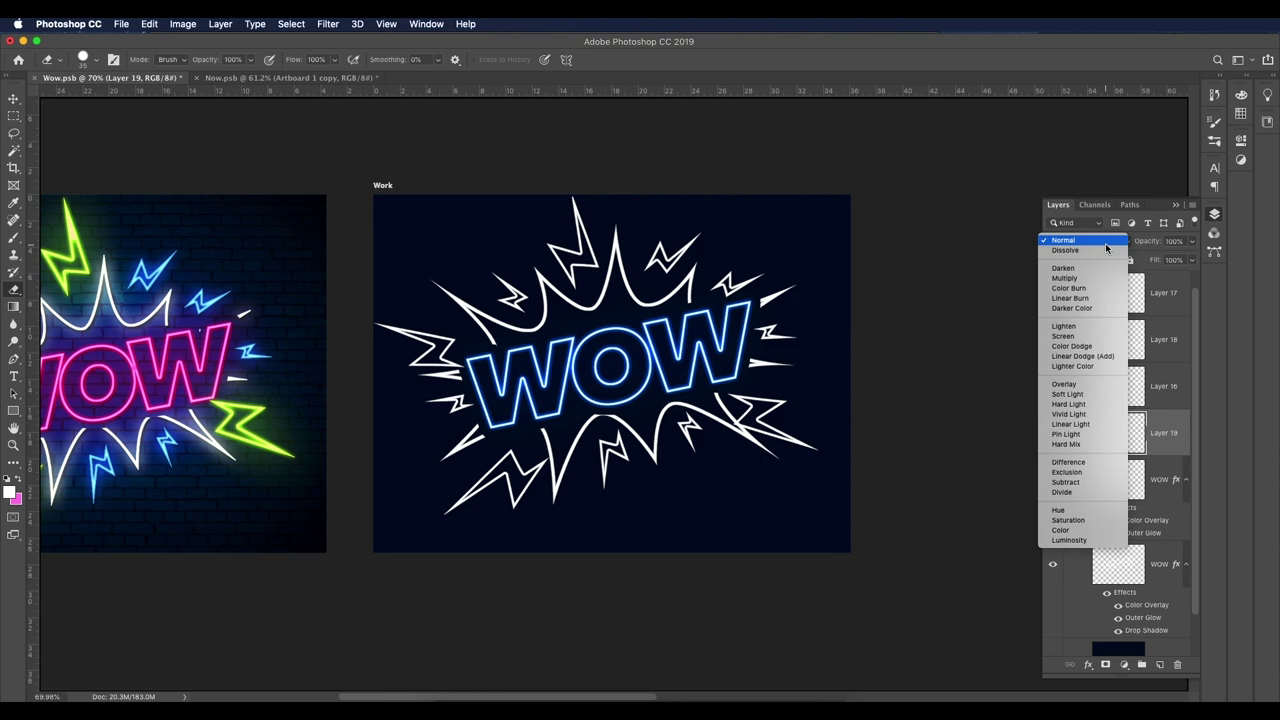
left_click(1094, 388)
Step: Examine the neon glow of the WOW lettering up close and compare it with the Design artboard
scroll(650, 376, "up", 6)
scroll(650, 376, "down", 5)
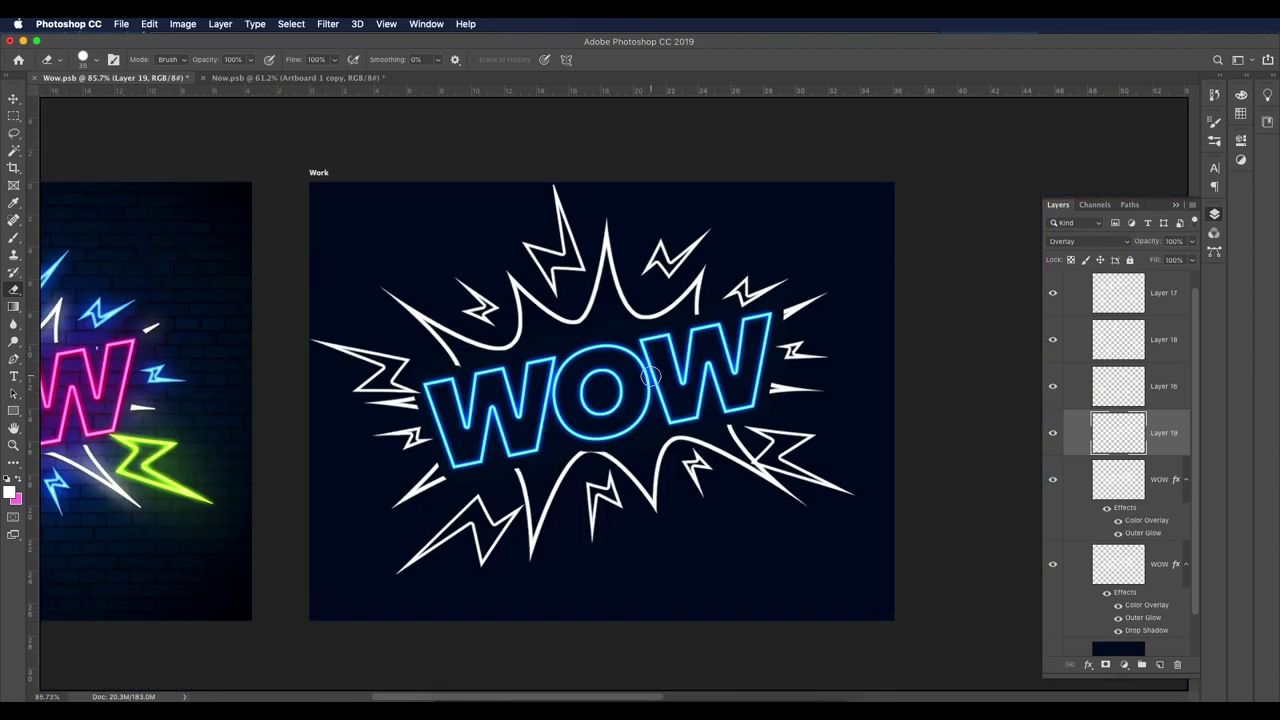
scroll(650, 376, "down", 2)
scroll(650, 376, "up", 2)
scroll(658, 370, "left", 3)
scroll(667, 365, "down", 2)
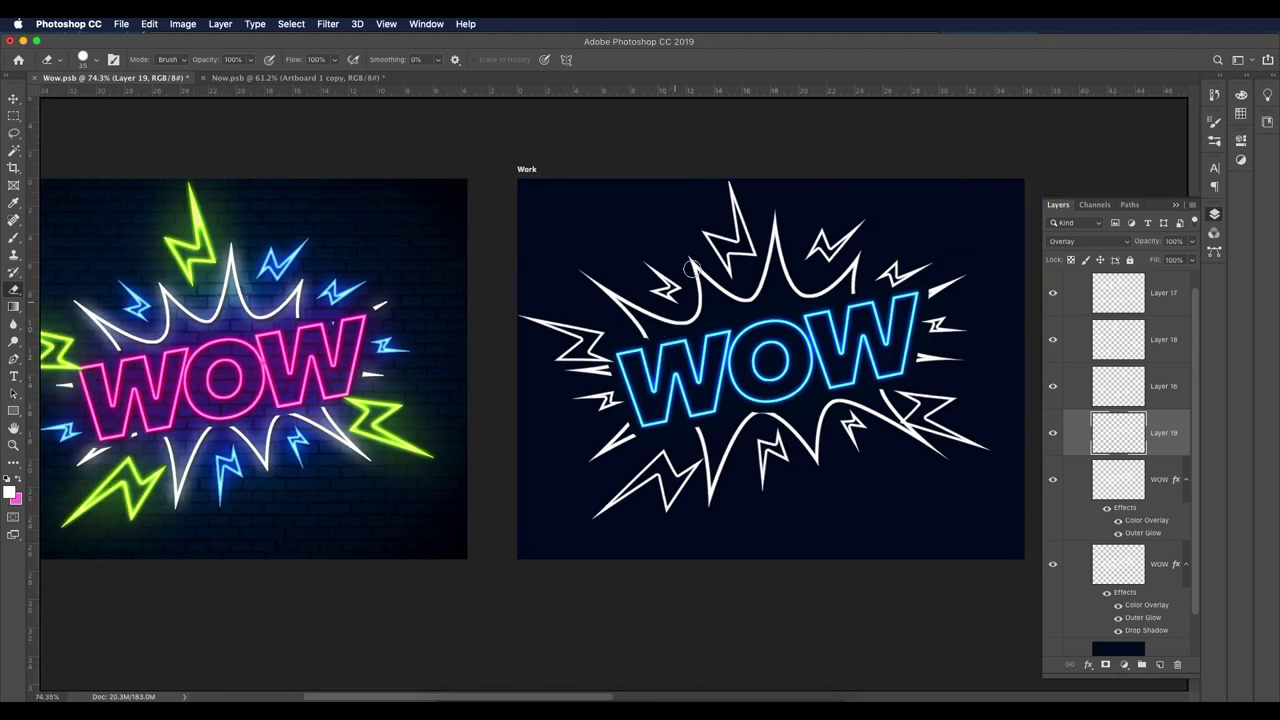
scroll(741, 341, "up", 3)
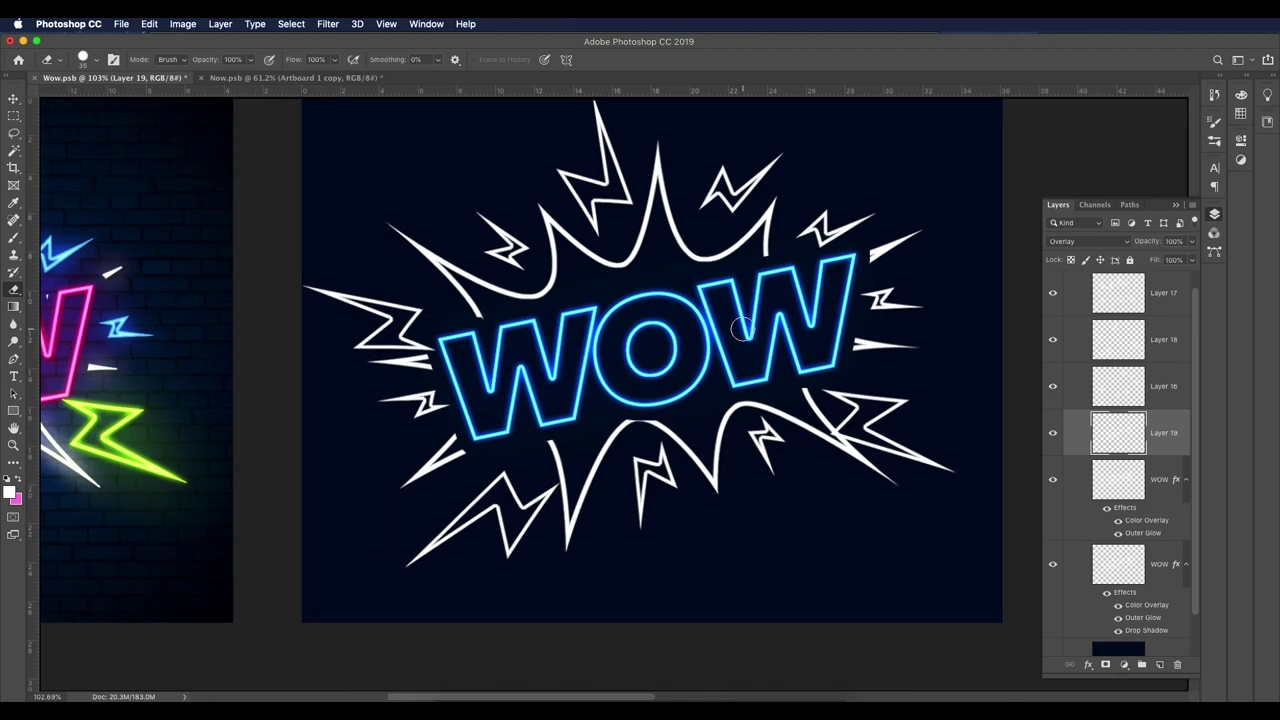
scroll(741, 330, "down", 2)
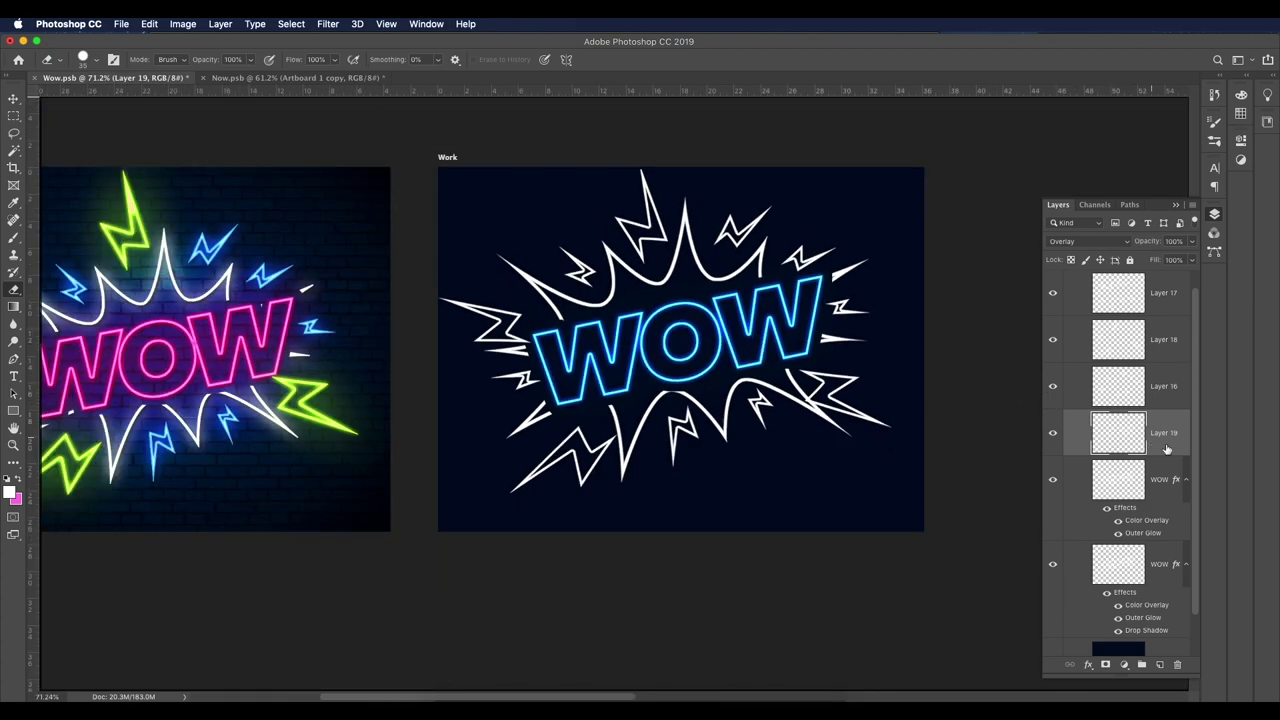
Step: Group the white overlay layer with both WOW layers and name the group text
left_click(1160, 522, "shift")
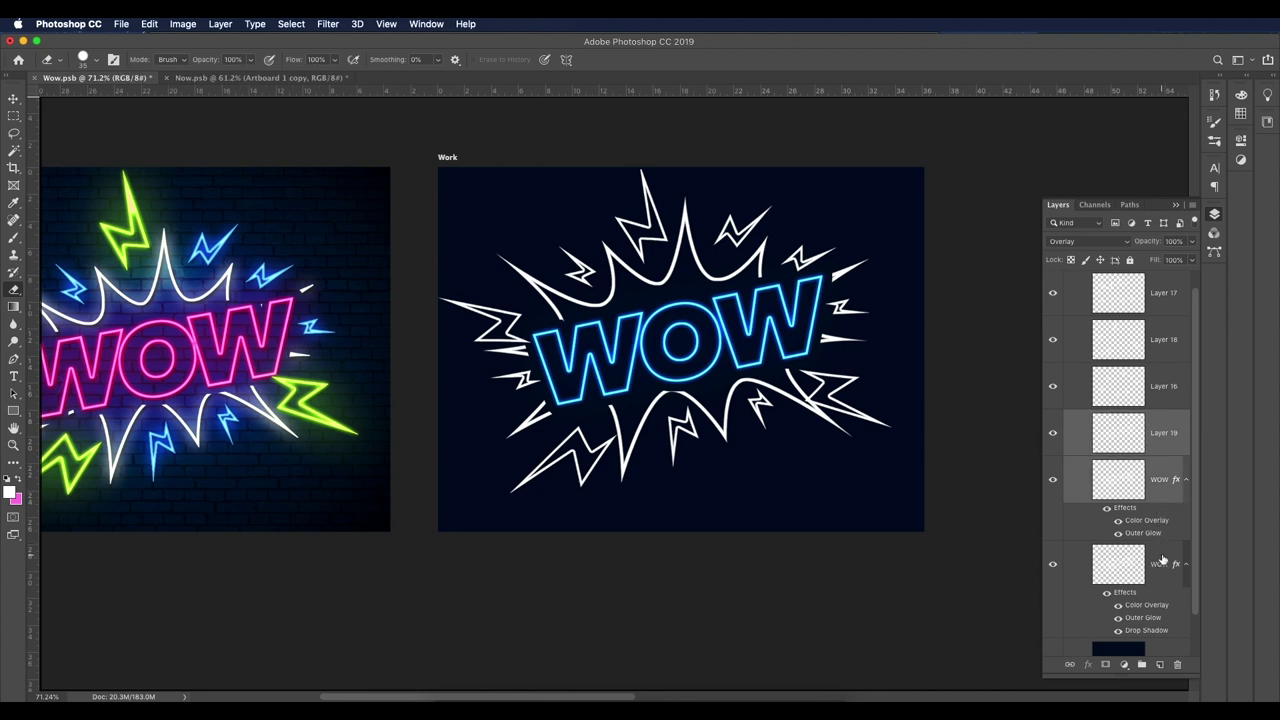
left_click(1162, 562, "shift")
key("super+g")
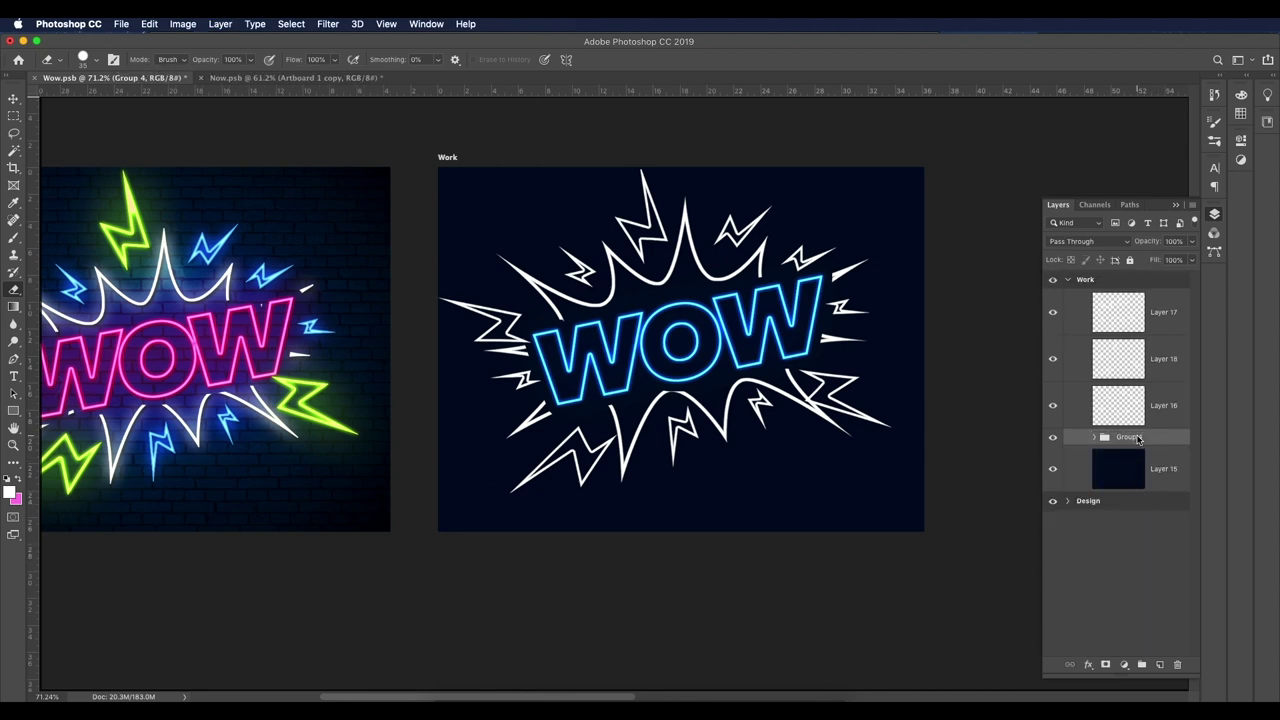
key("BackSpace")
key("Return")
Step: Move Layer 16 to the top and Layer 17 directly above the text group, checking each layer's contents by hiding and showing it
left_click(1052, 406)
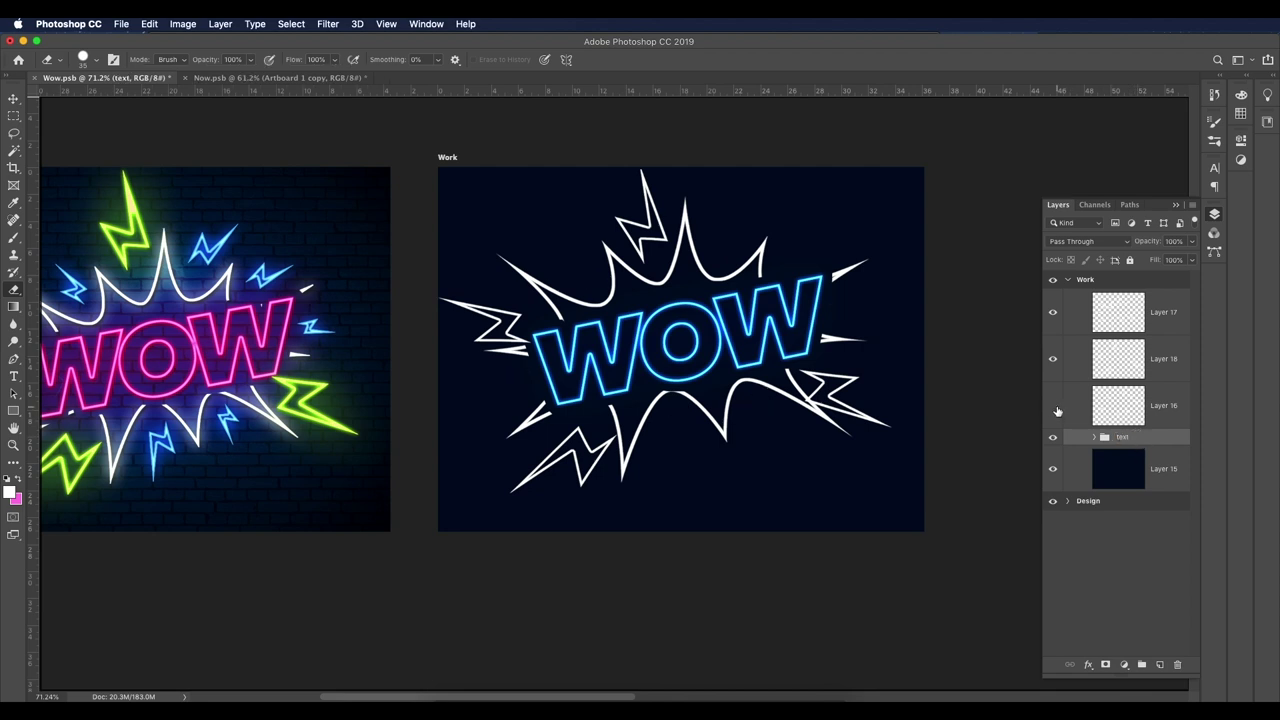
left_click(1052, 406)
left_click_drag(1170, 406, 1166, 300)
left_click_drag(1170, 370, 1093, 415)
left_click(1052, 406)
left_click(1052, 406)
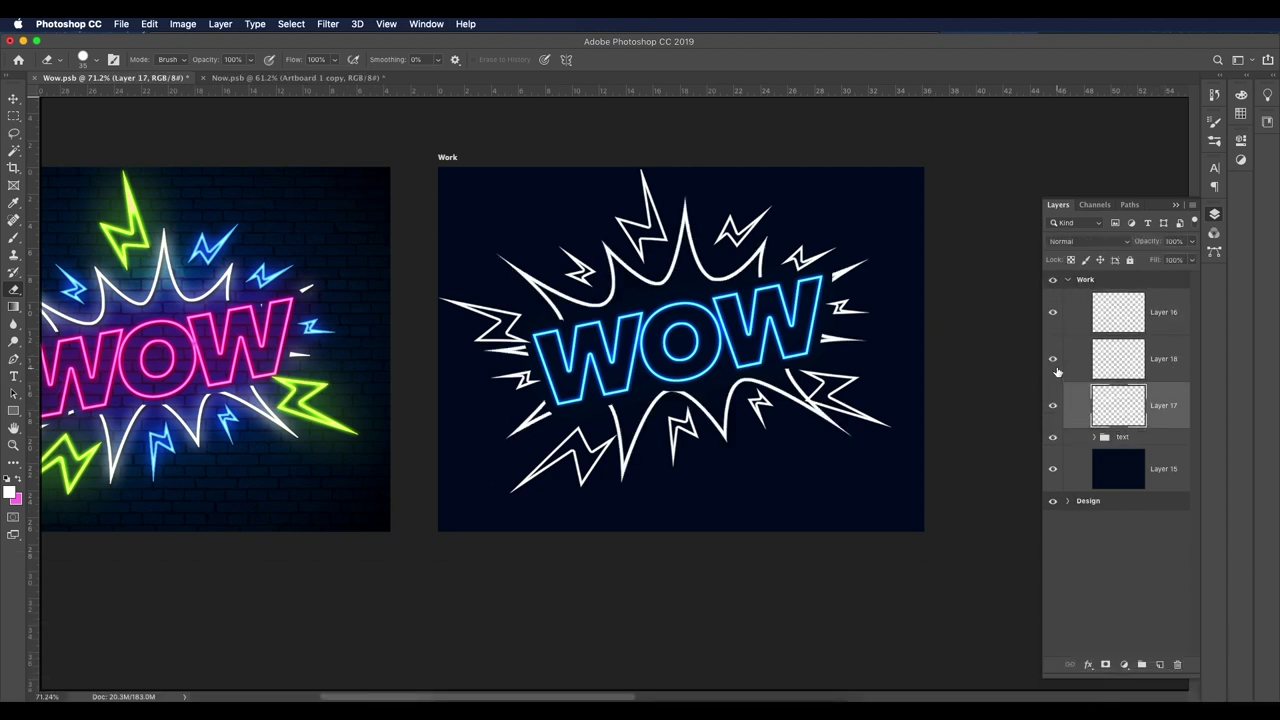
left_click(1052, 358)
left_click(1052, 358)
left_click(1052, 313)
left_click(1052, 313)
Step: Duplicate the burst layer, copying the upper WOW layer's effects to the upper burst and the lower WOW layer's effects to the lower burst
left_click_drag(1174, 422, 1160, 664)
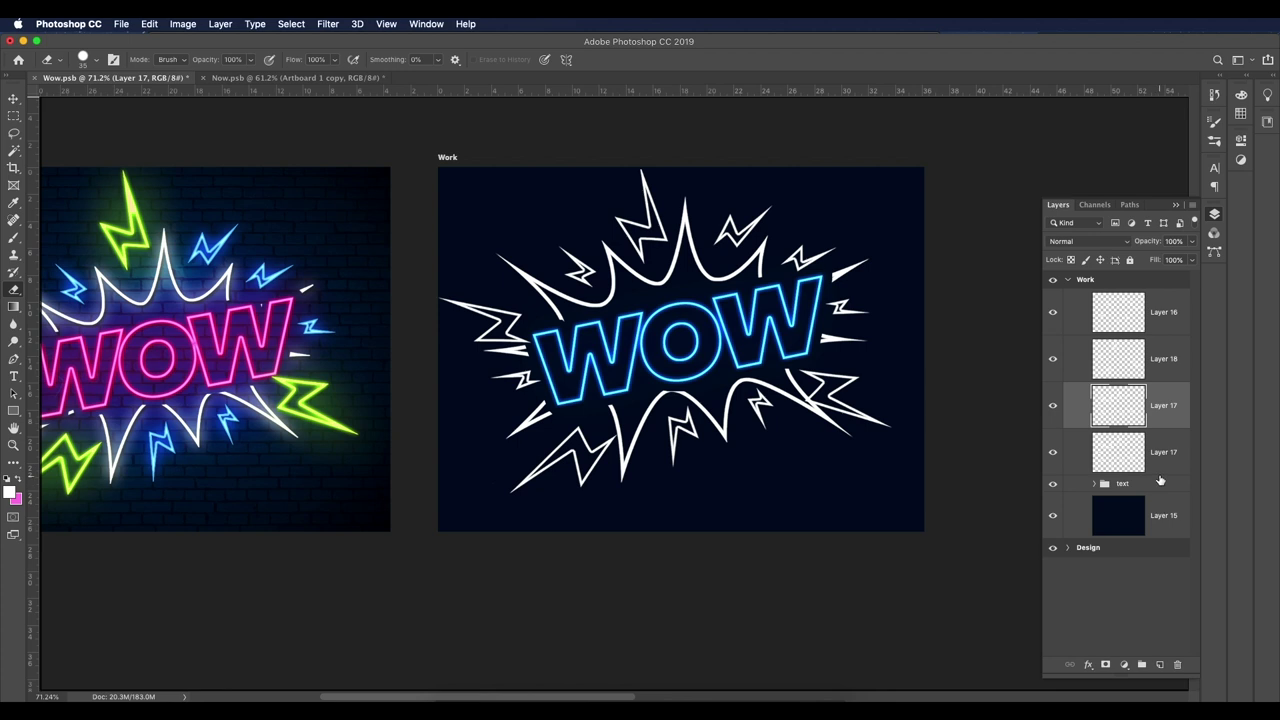
left_click(1095, 486)
scroll(1162, 515, "down", 1)
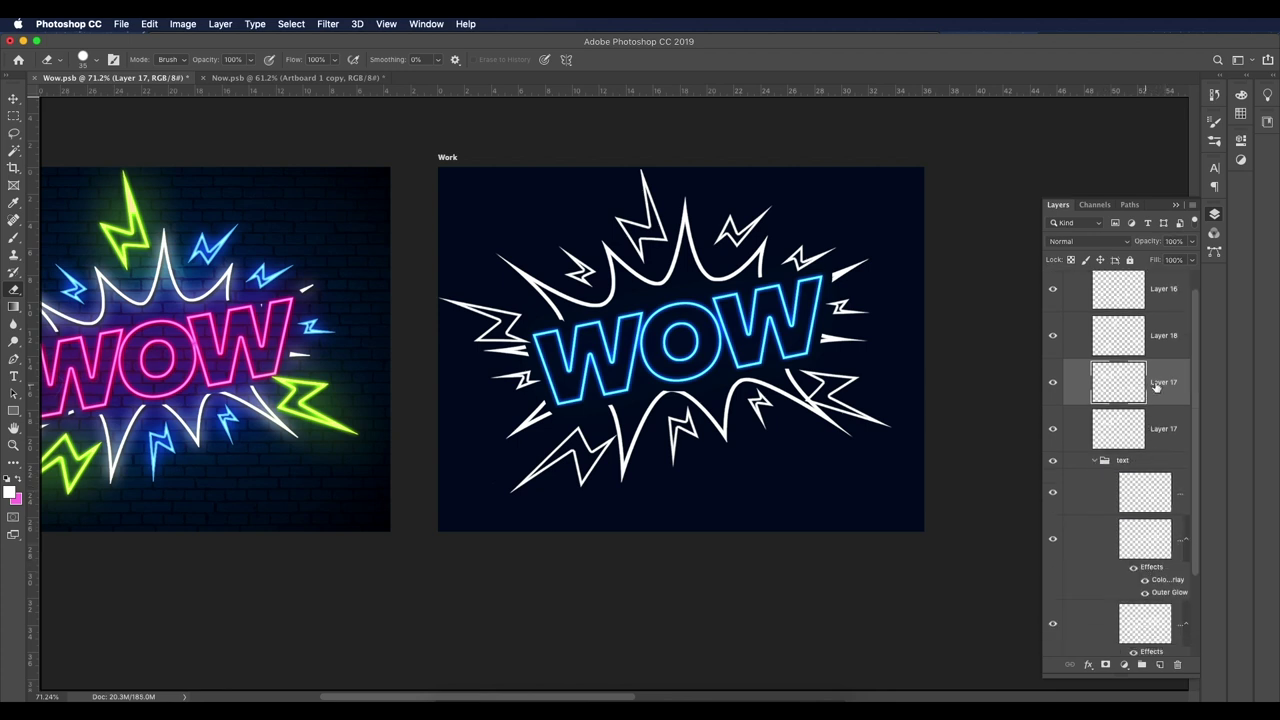
scroll(1153, 500, "down", 1)
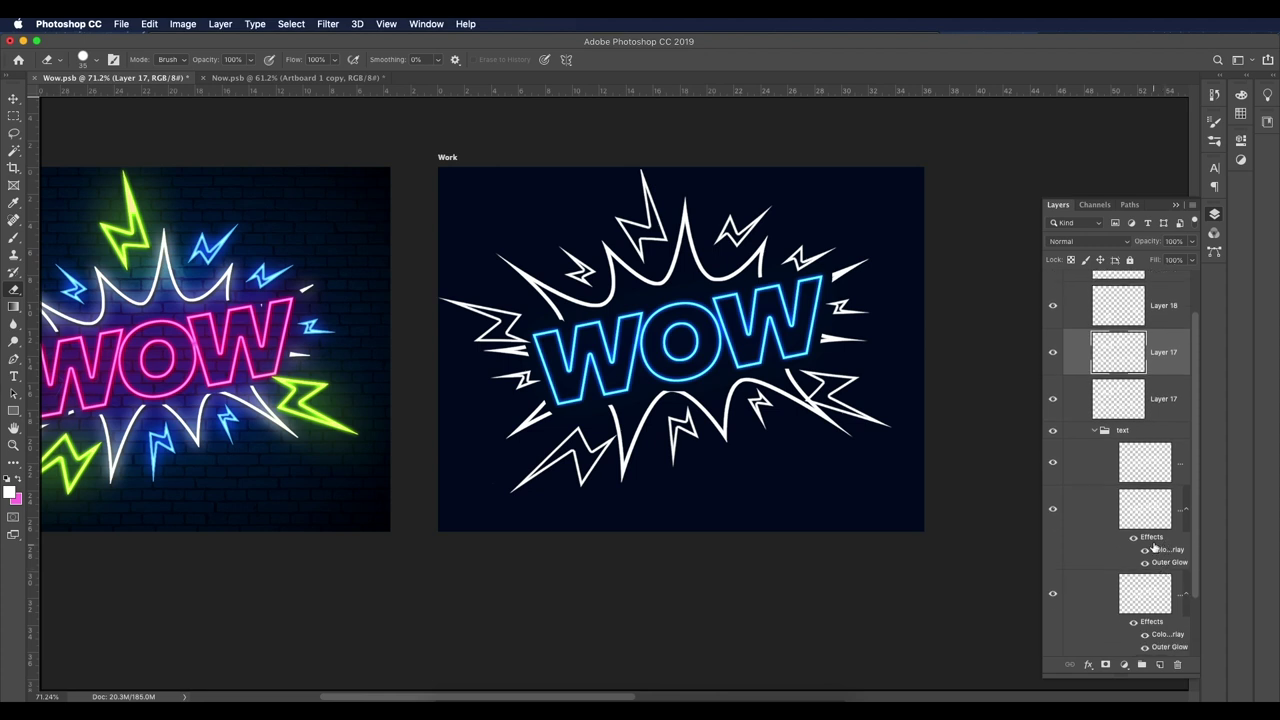
left_click_drag(1153, 540, 1172, 360)
scroll(1157, 635, "down", 2)
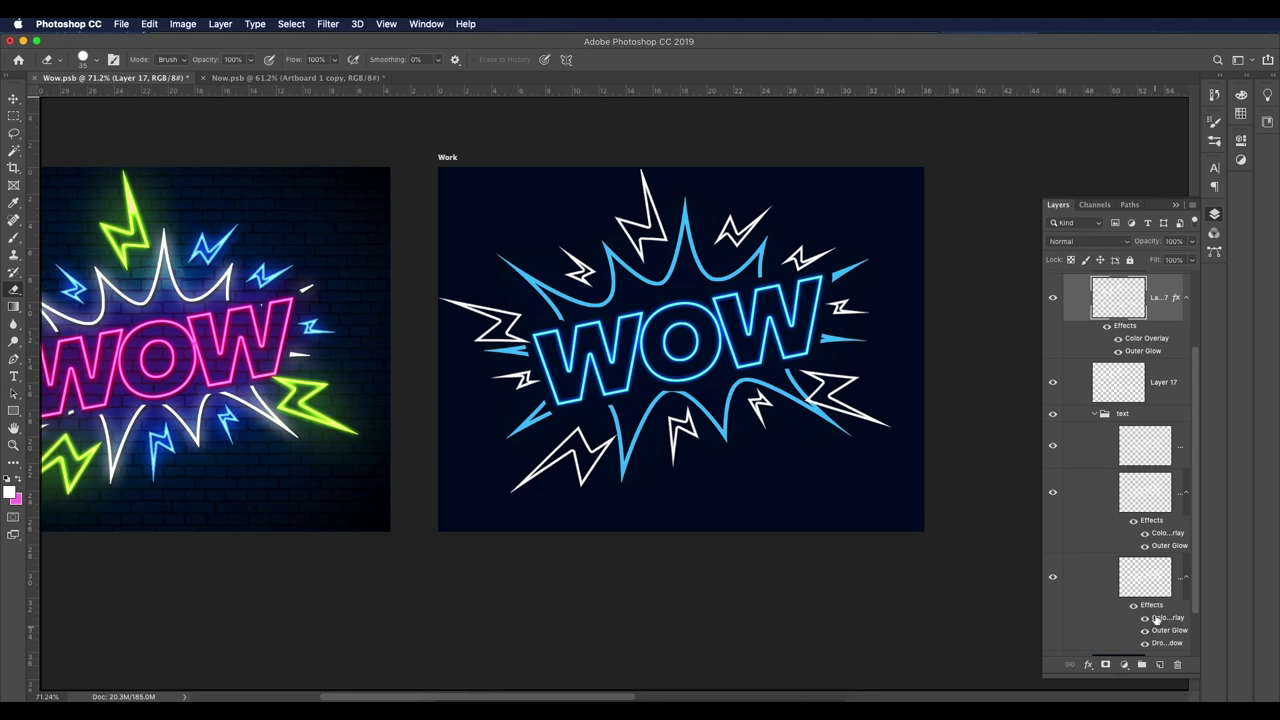
left_click_drag(1155, 608, 1174, 390)
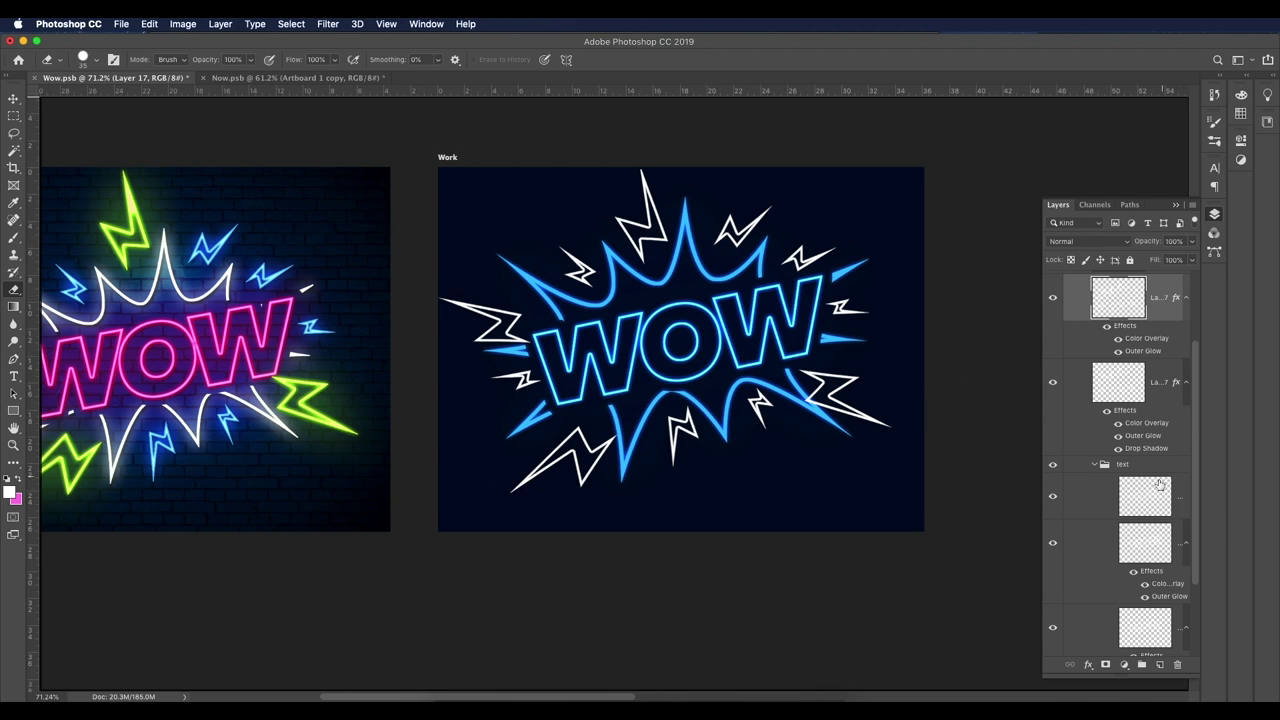
Step: Hide and show the white overlay layer in the text group to check its effect on the lettering
scroll(1160, 484, "up", 2)
left_click(1148, 570)
left_click(1052, 555)
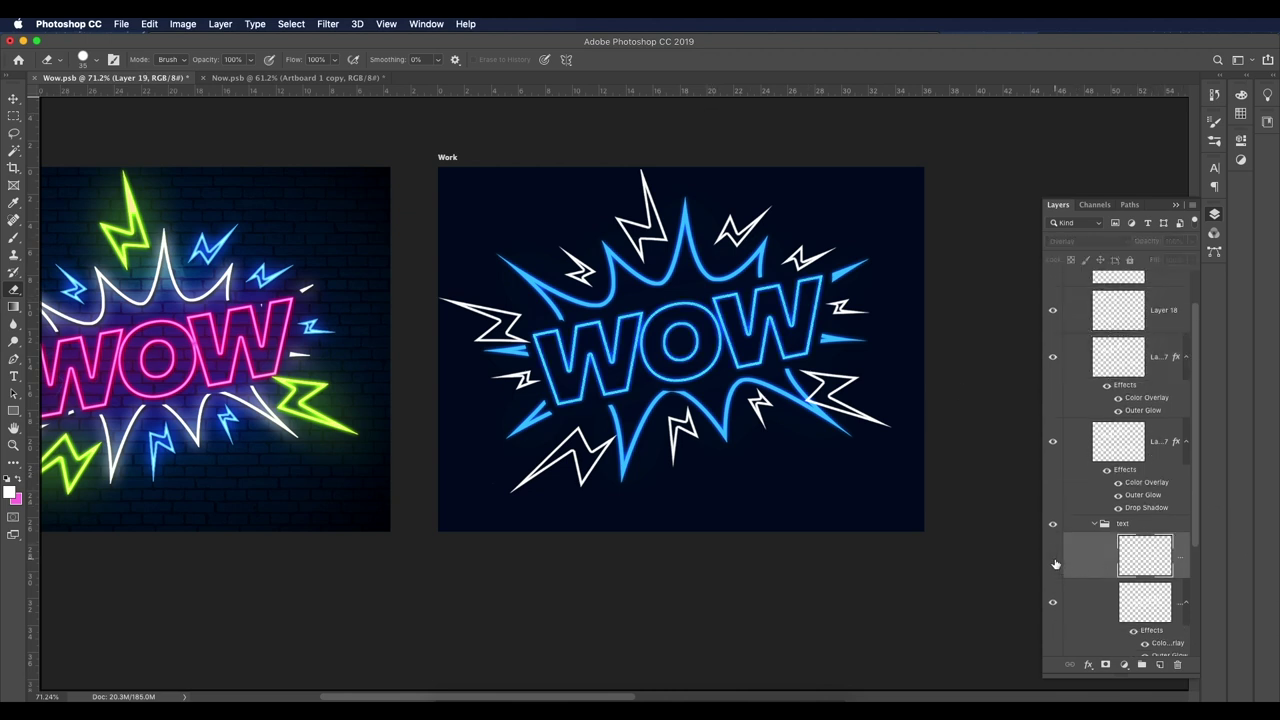
left_click(1052, 555)
Step: Load the upper burst layer's outline as a selection and add a new layer directly above it
scroll(1108, 487, "up", 2)
left_click(1120, 418)
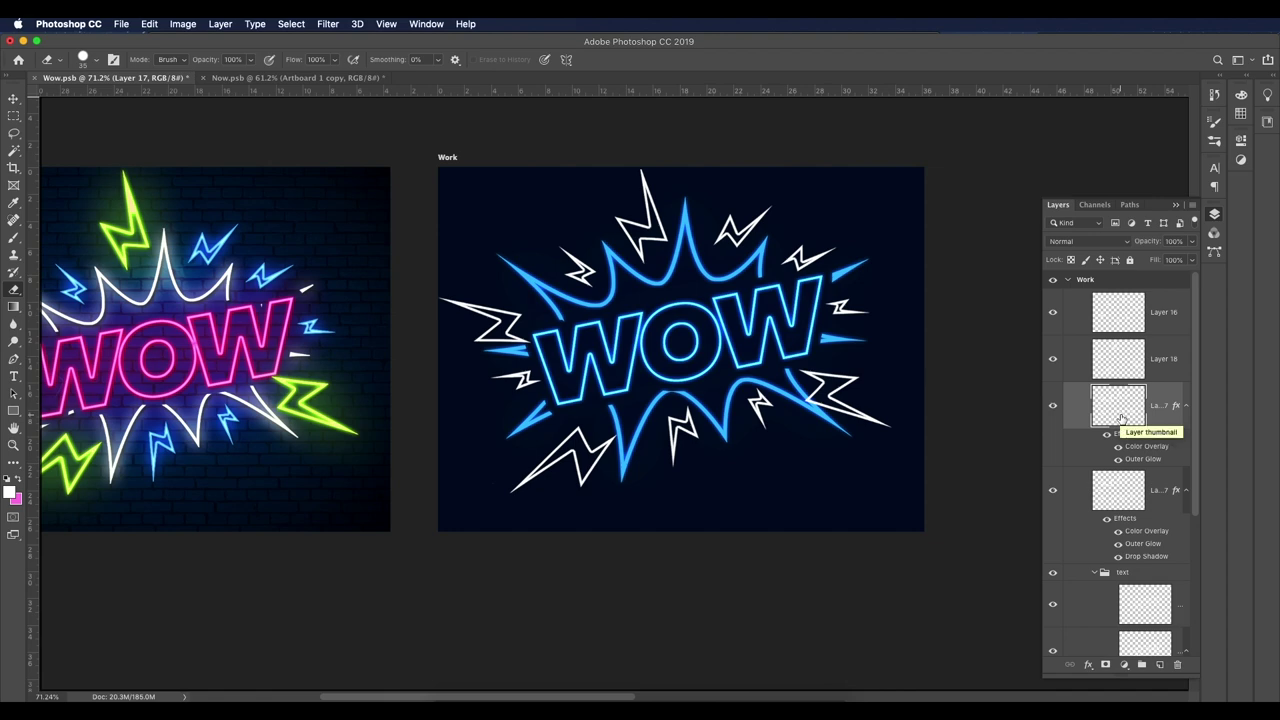
left_click(1122, 418, "super")
scroll(714, 280, "up", 3)
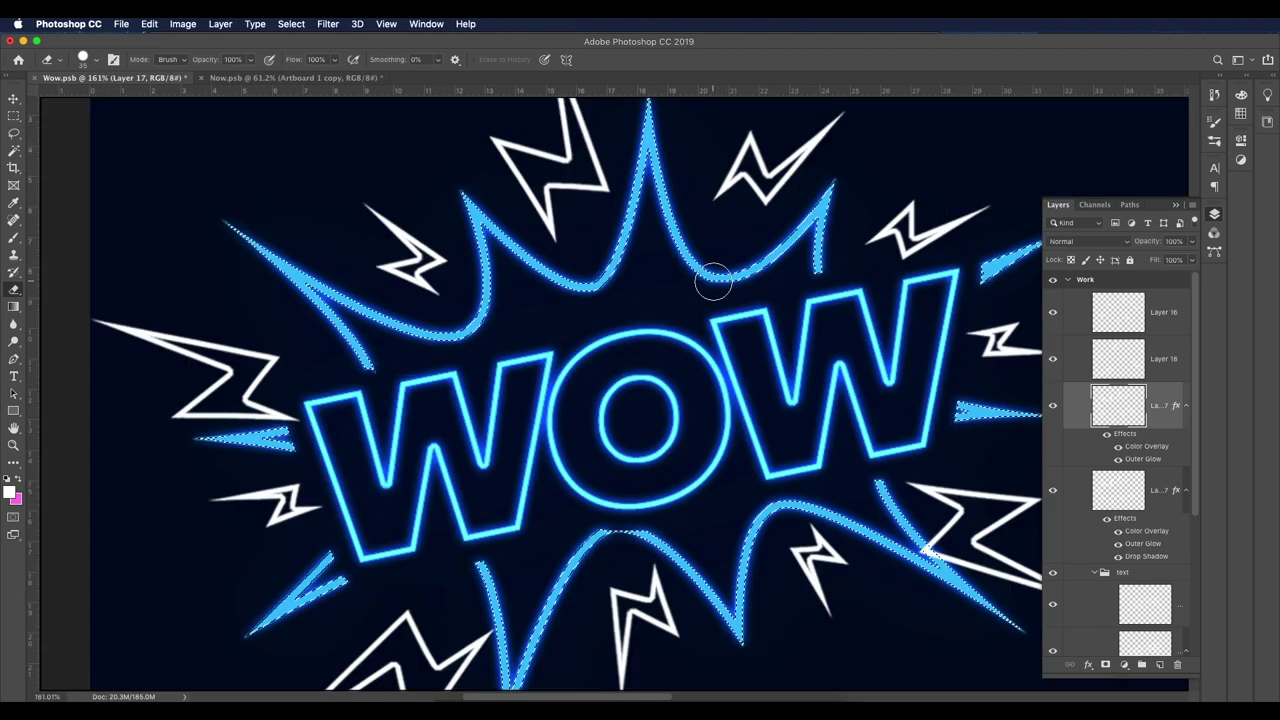
left_click(1159, 664)
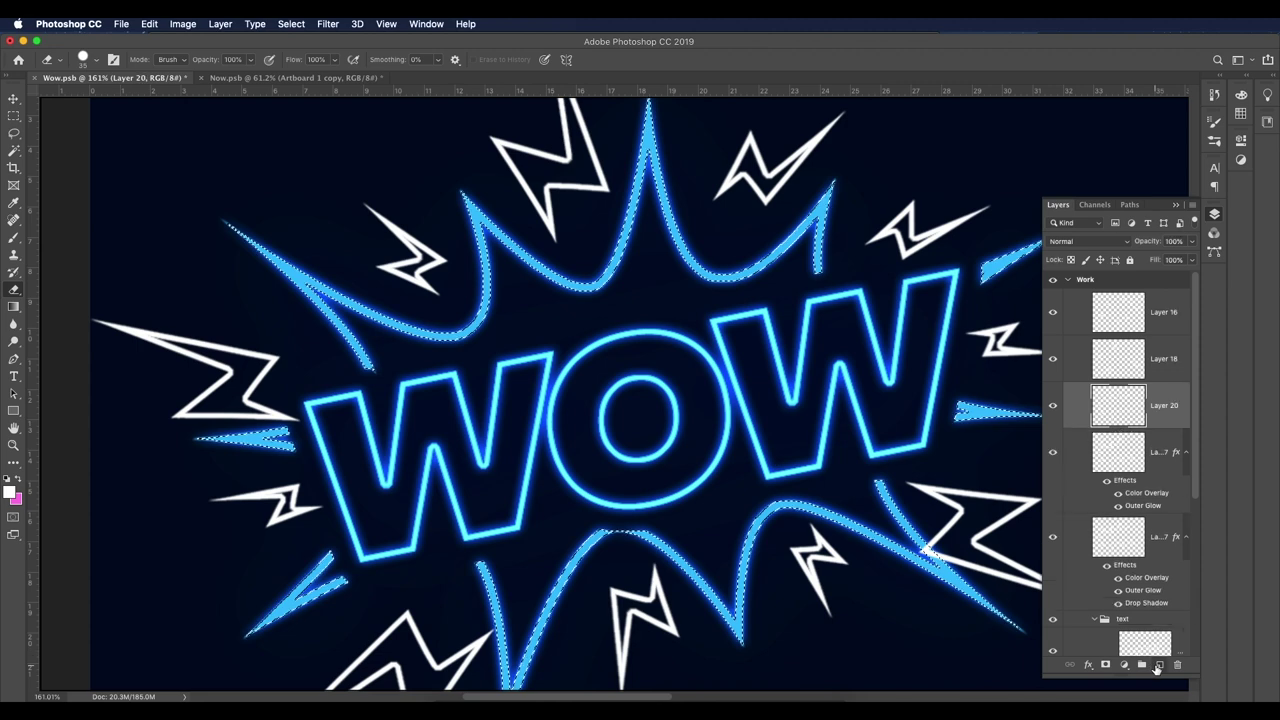
Step: Contract the burst selection by 1 pixel, fill it with white on the new layer and deselect
left_click(290, 28)
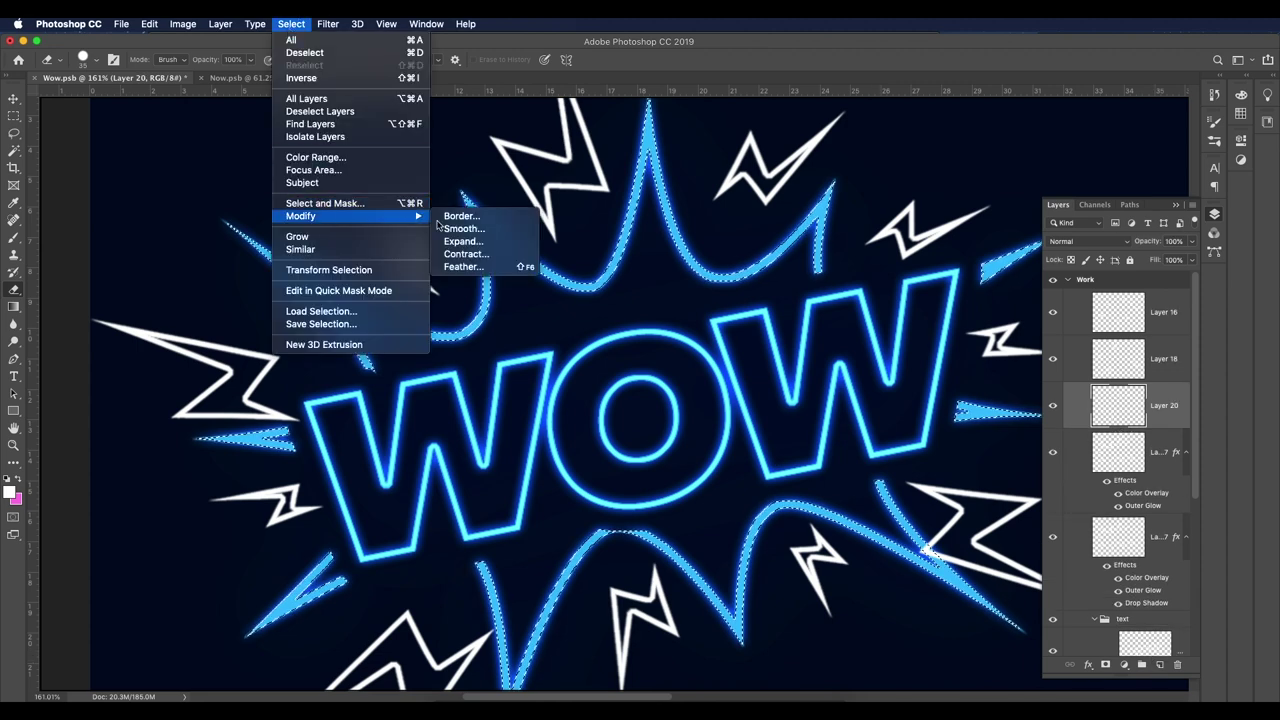
left_click(465, 254)
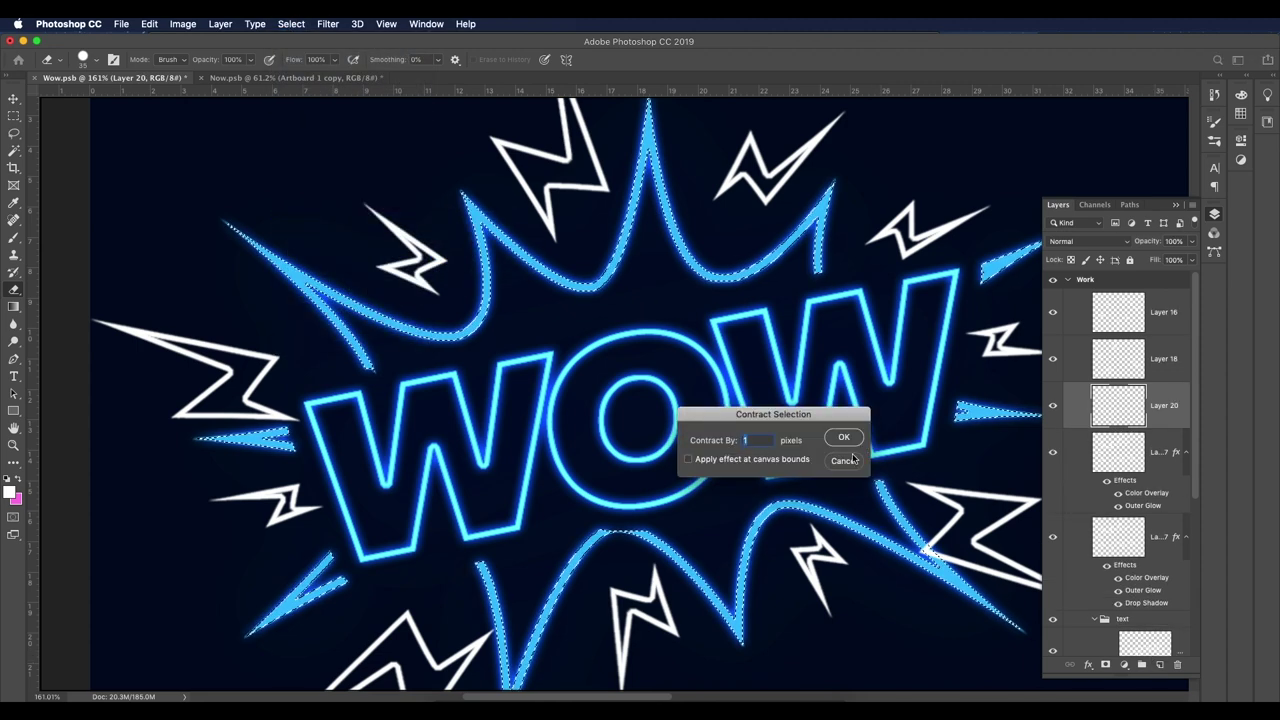
left_click(844, 438)
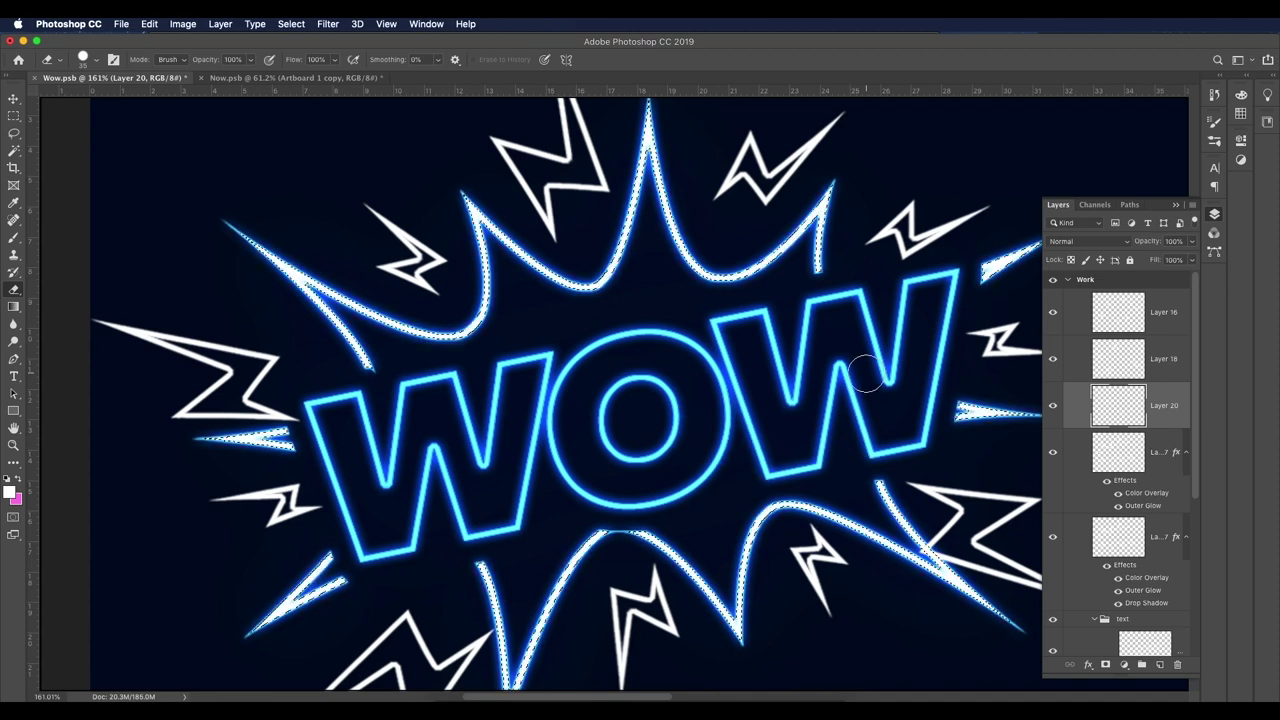
scroll(812, 397, "down", 5)
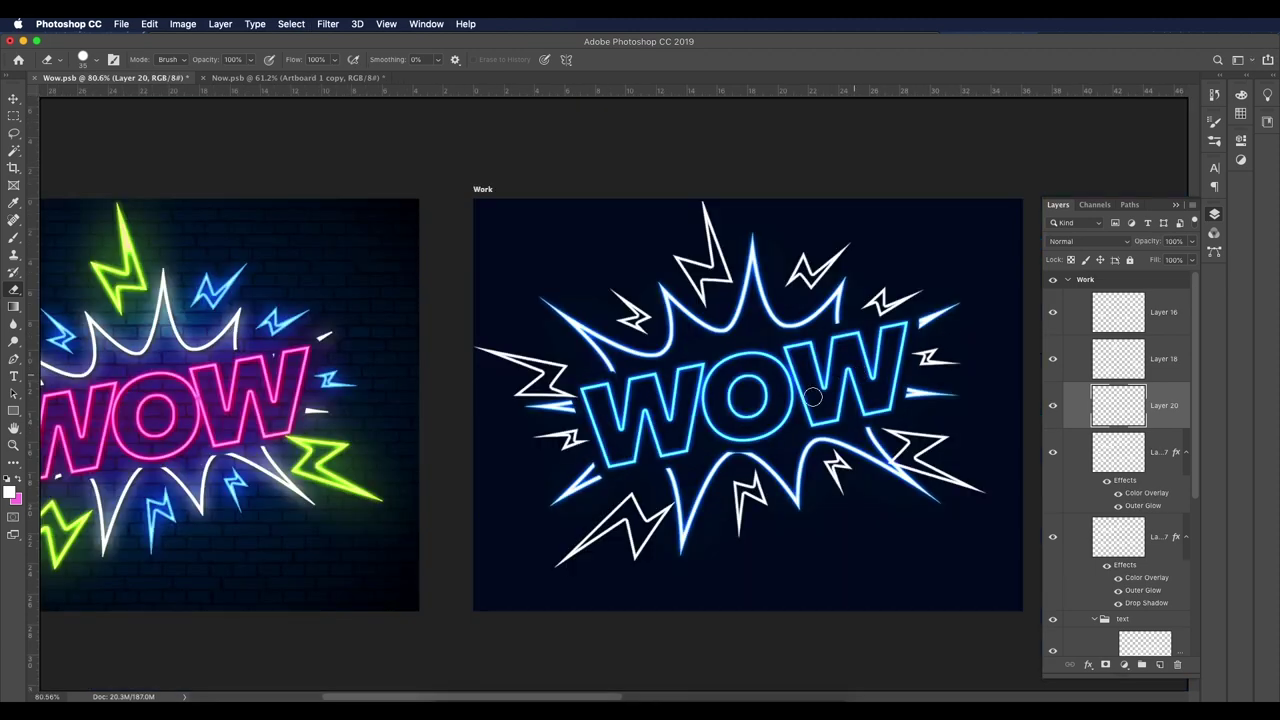
scroll(780, 392, "up", 2)
scroll(769, 280, "down", 2)
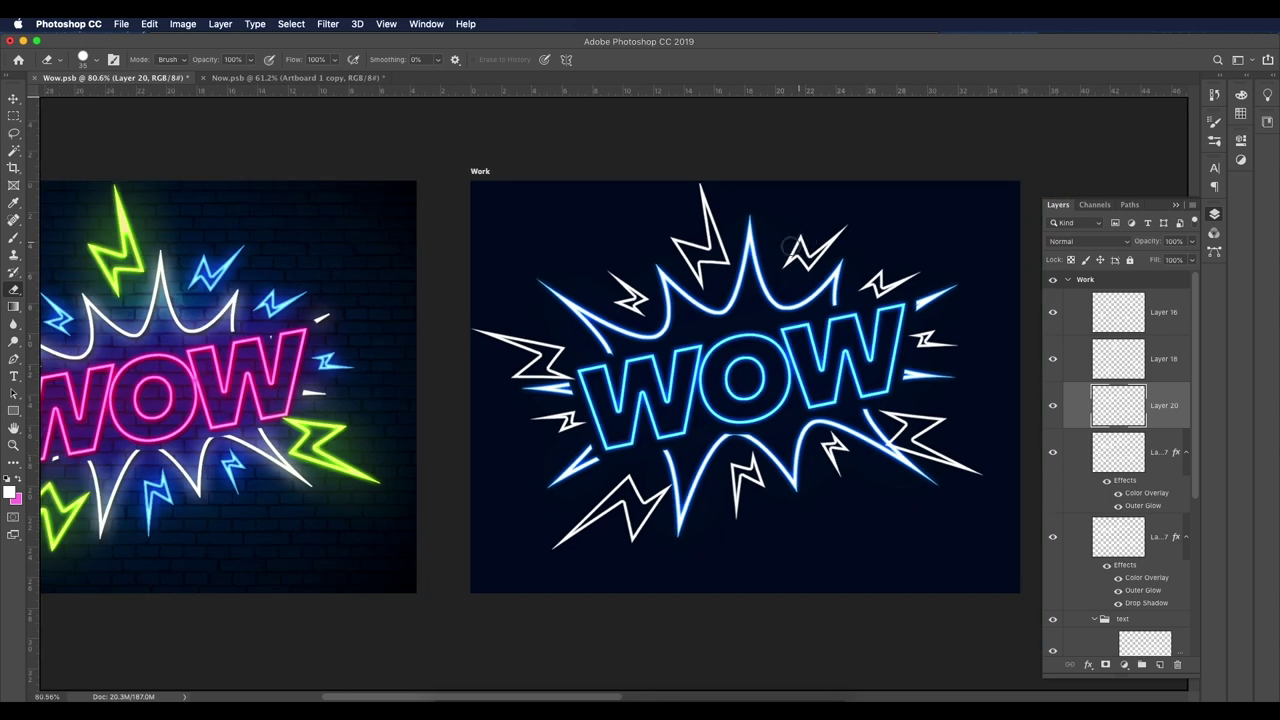
Step: Group the white core layer with both burst layers and name the group art1
left_click(1158, 458, "shift")
left_click(1156, 555, "shift")
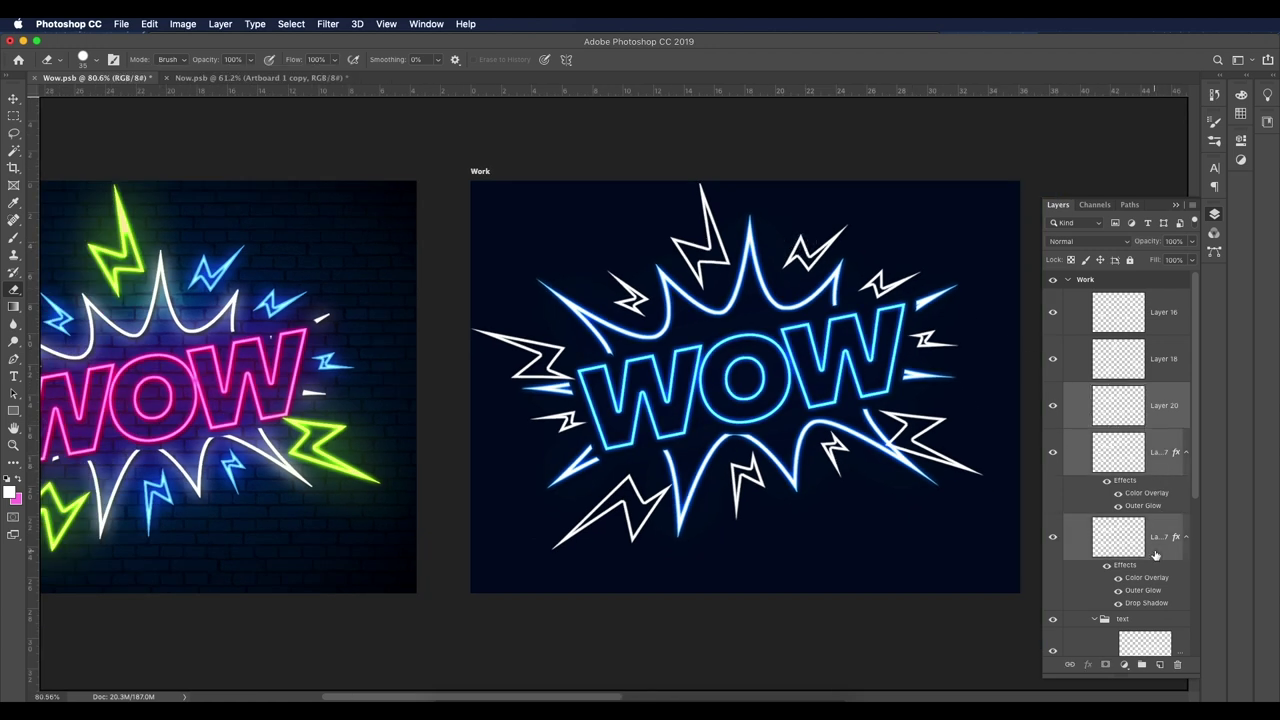
key("super+g")
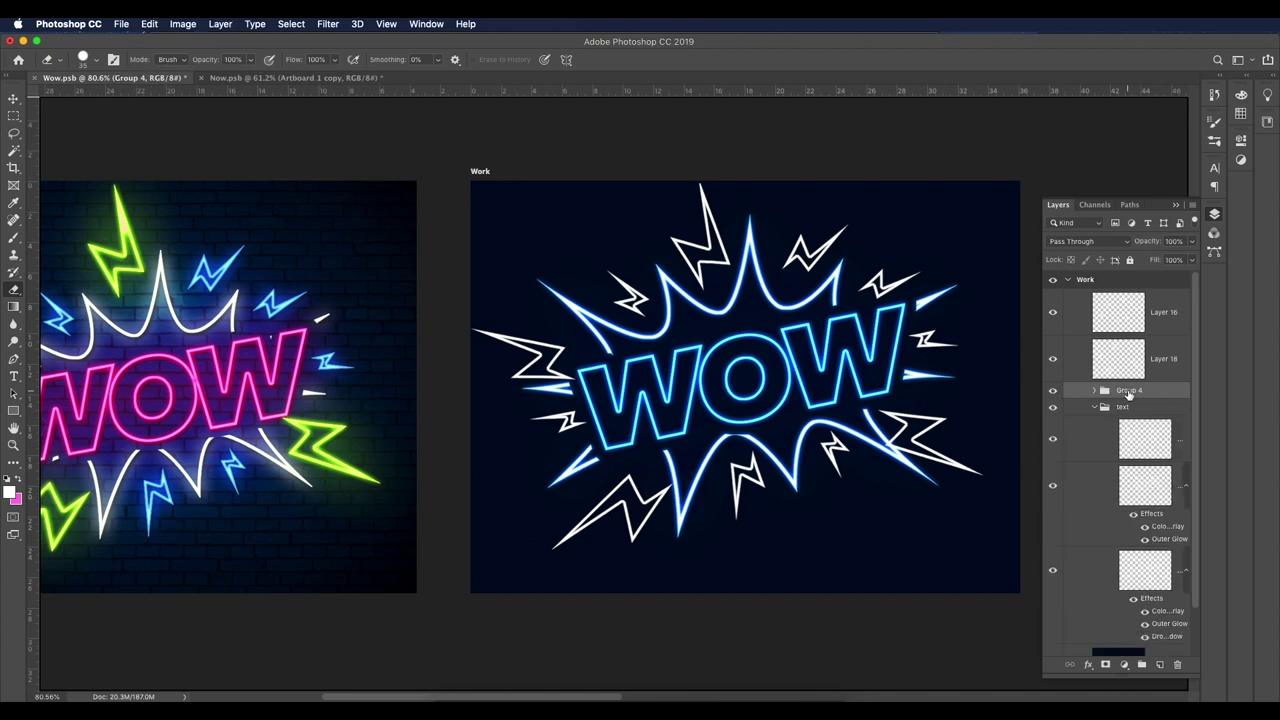
type("art1")
key("Return")
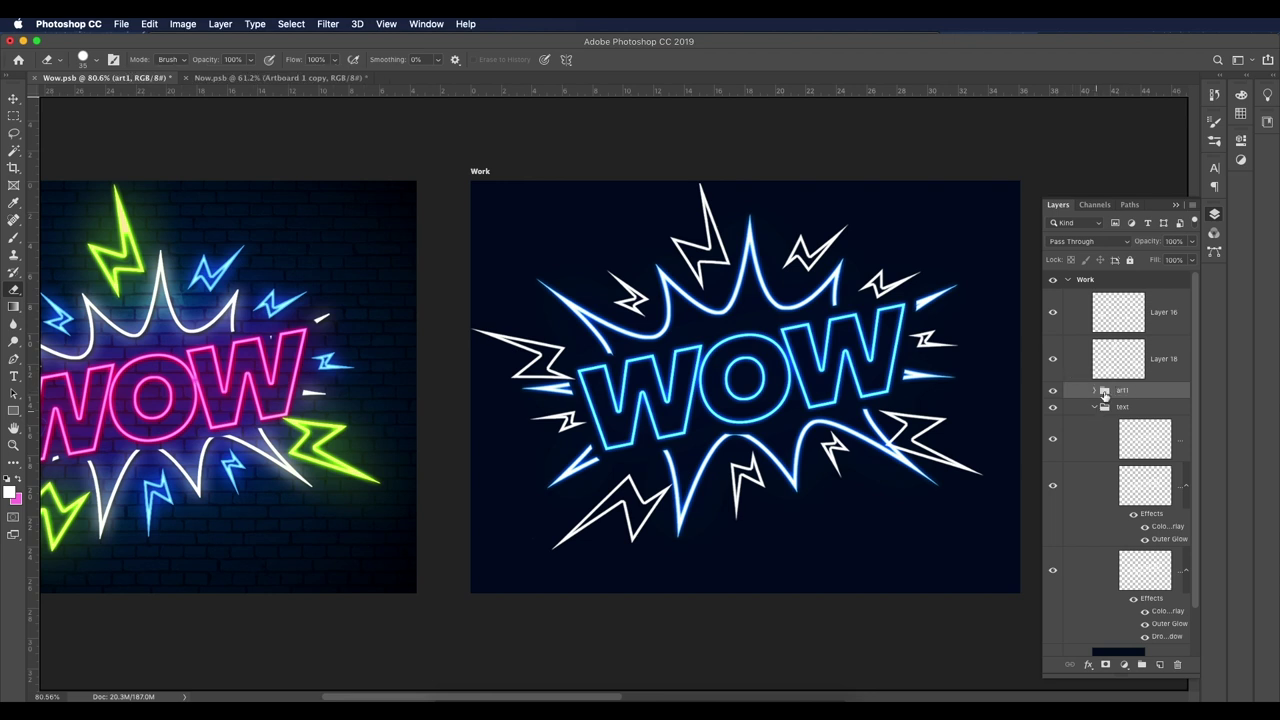
Step: Duplicate Layer 18 with the large bolts, copying the upper WOW layer's effects to the upper copy and the lower WOW layer's effects to the lower one
left_click_drag(1168, 366, 1160, 664)
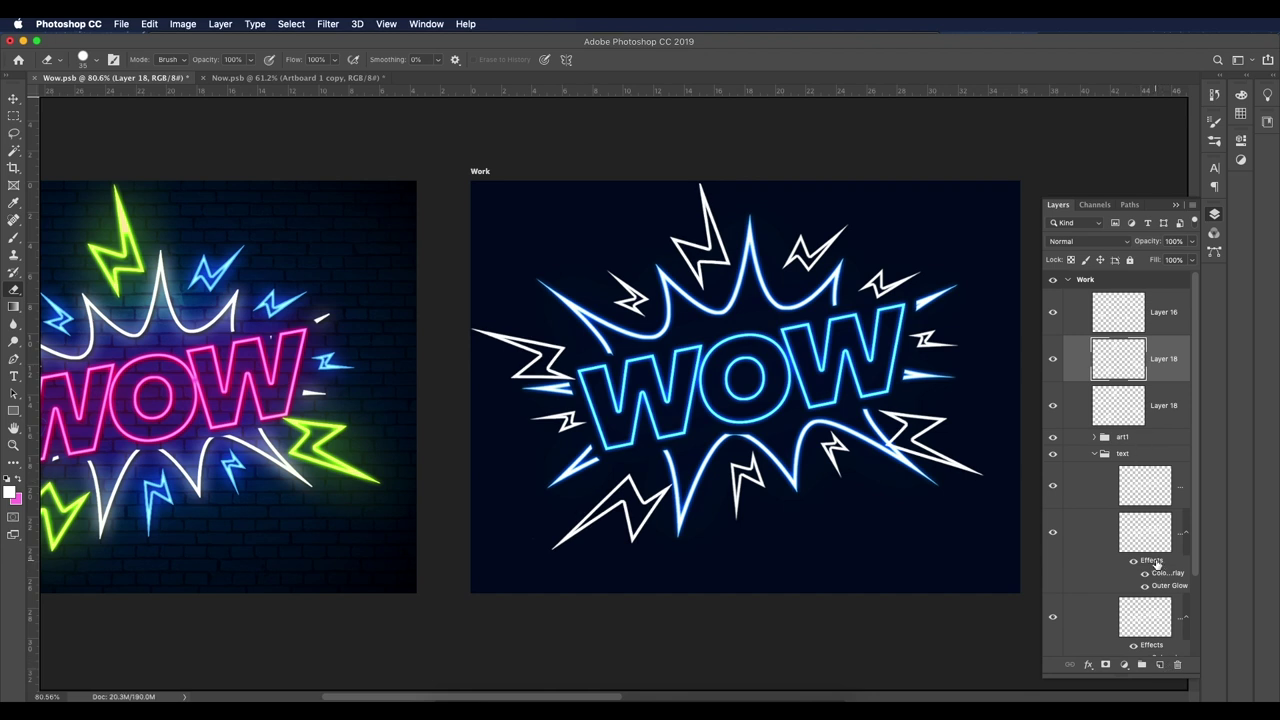
left_click_drag(1157, 563, 1157, 358)
scroll(1146, 544, "down", 1)
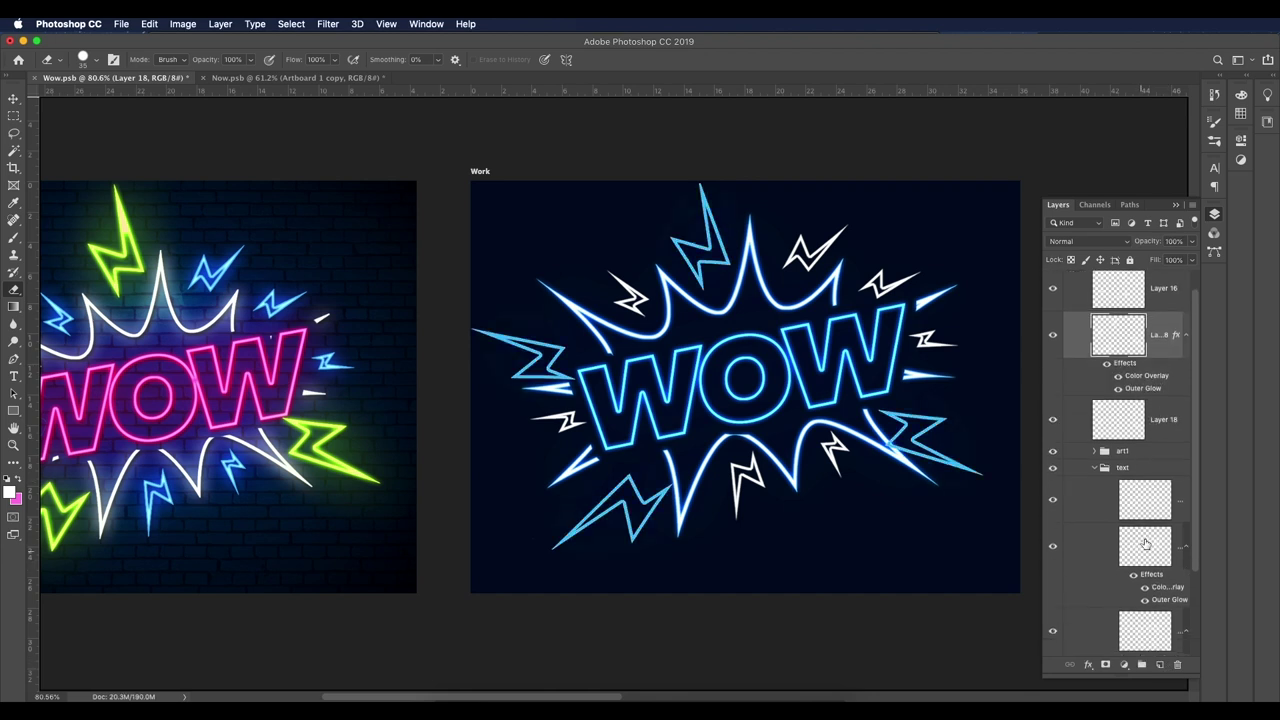
scroll(1146, 600, "down", 1)
left_click_drag(1150, 645, 1161, 397)
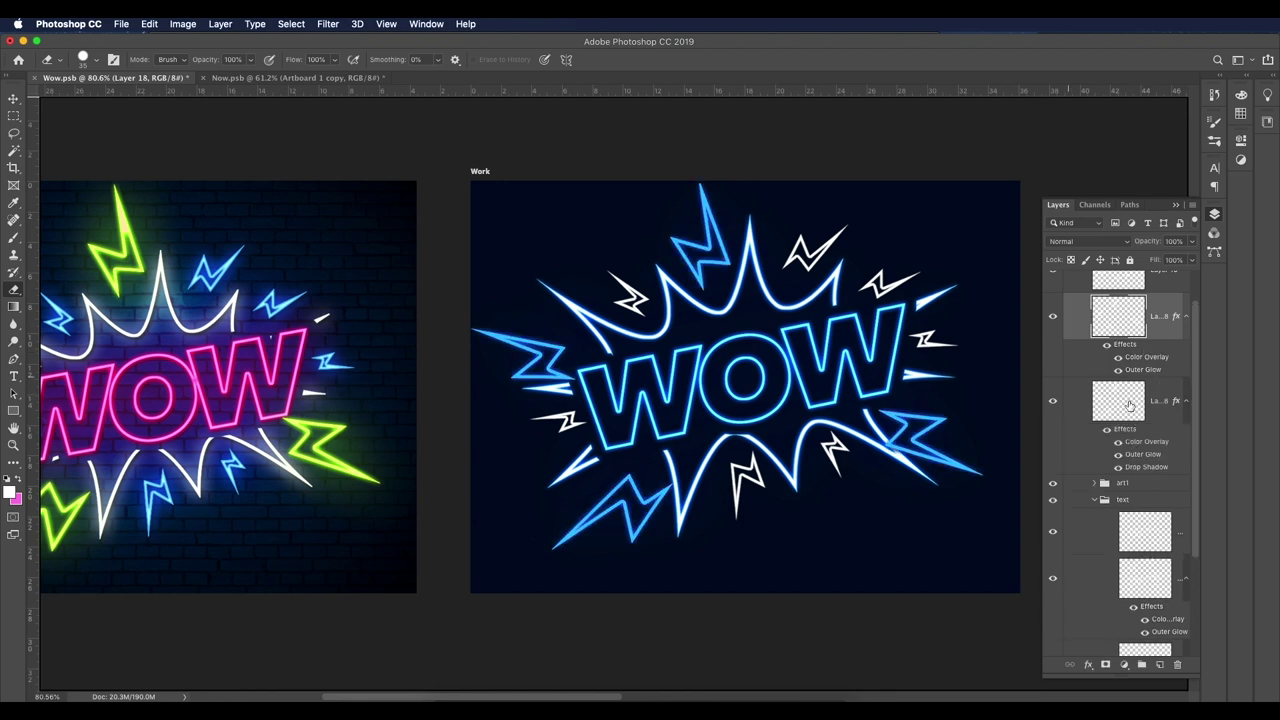
Step: On a new layer above the large bolts, fill their outline contracted by 1 pixel with white and set the layer's blend mode to Overlay
left_click(1126, 322, "super")
left_click(1162, 666)
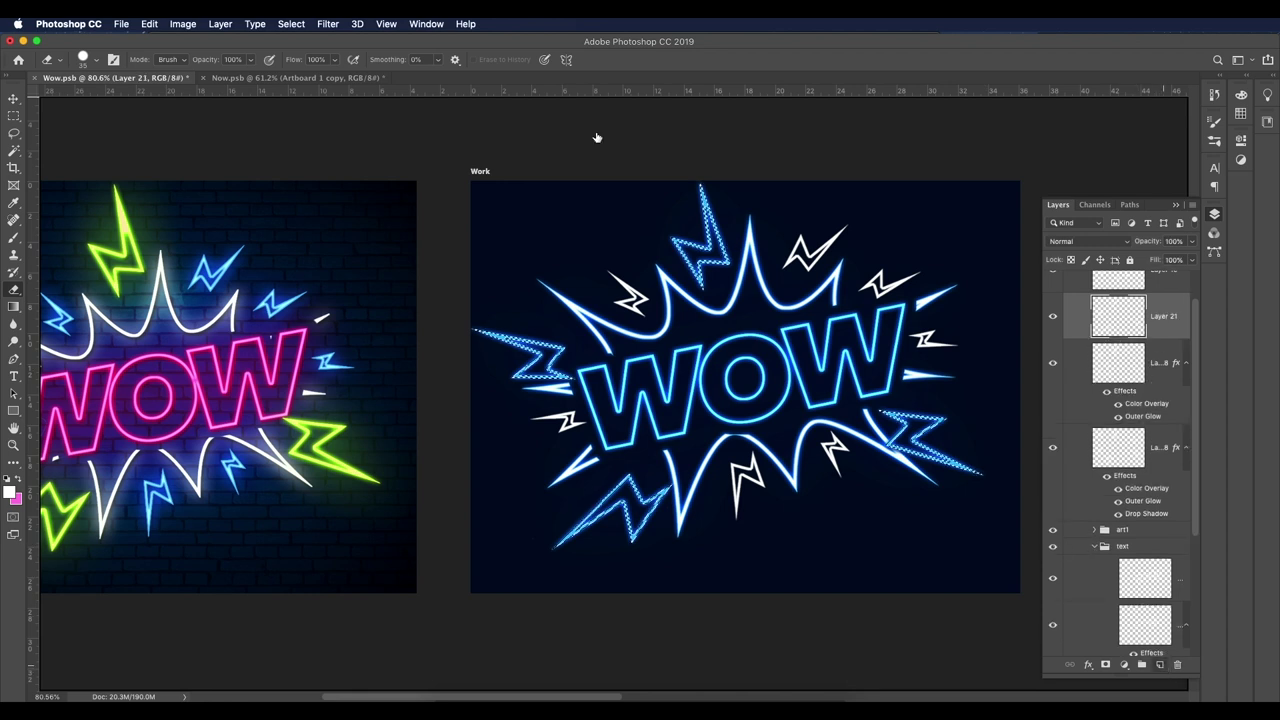
left_click(291, 23)
mouse_move(358, 216)
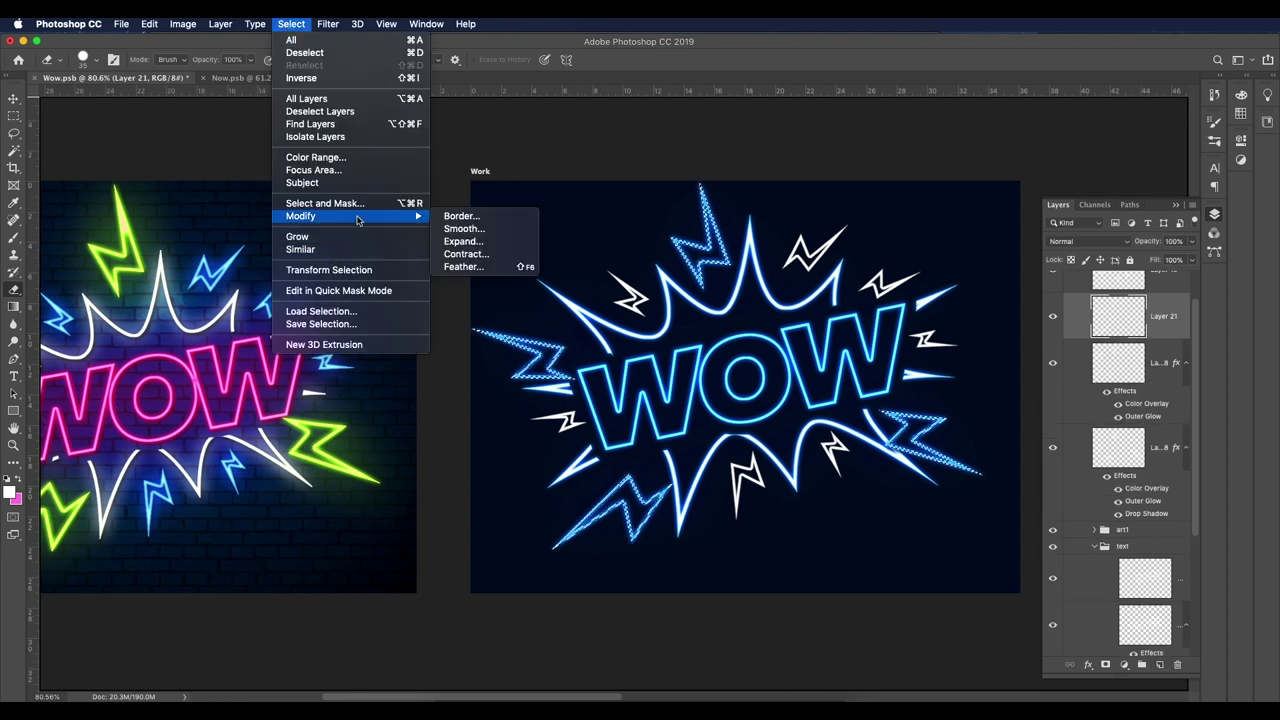
left_click(460, 254)
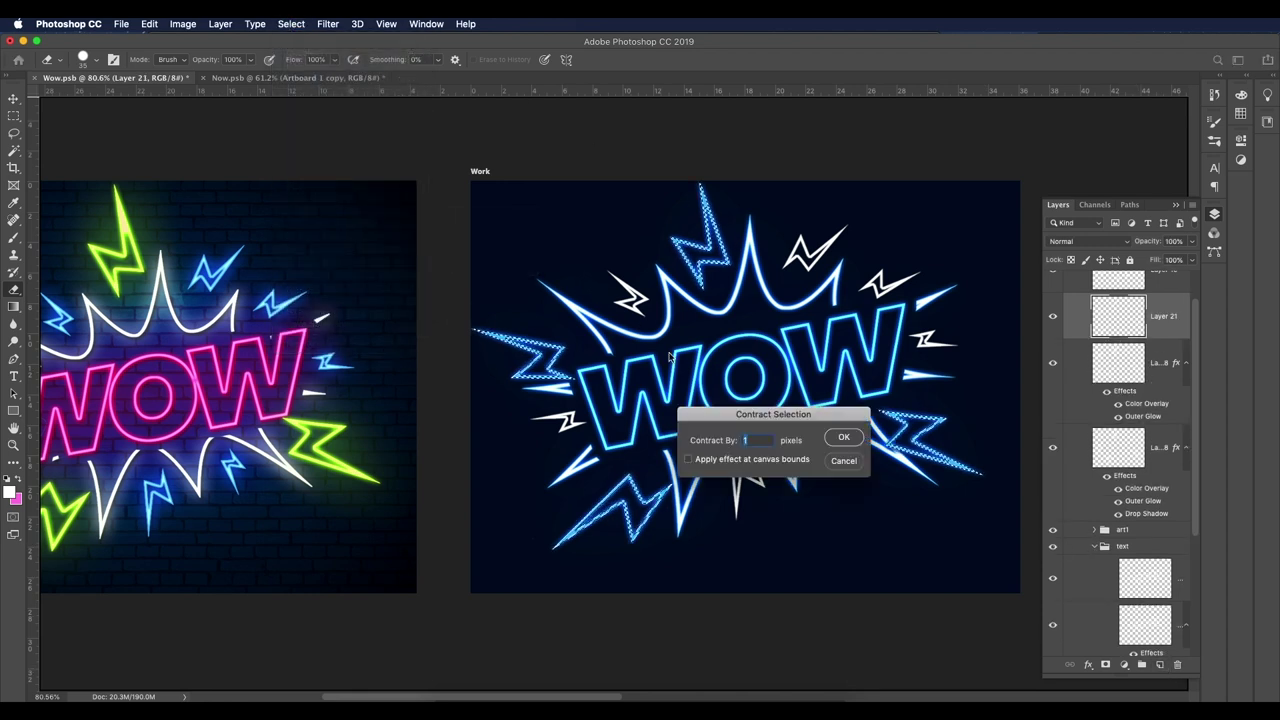
left_click(843, 437)
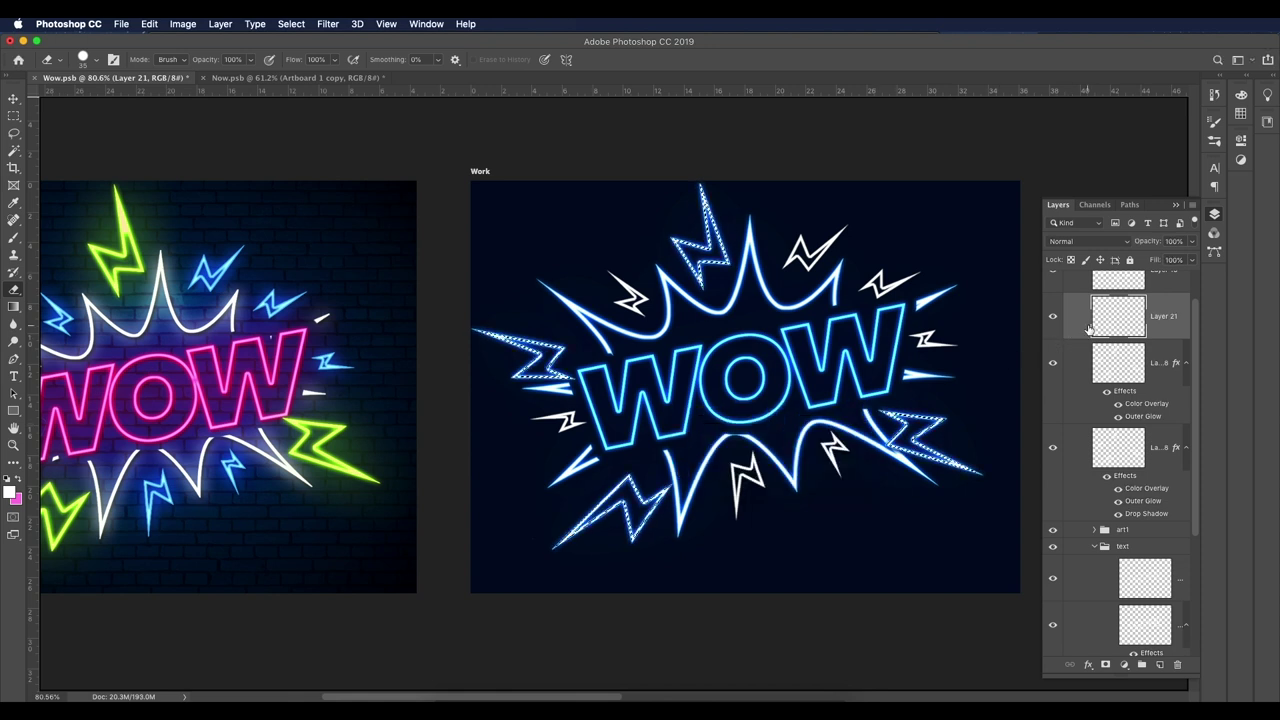
key("ctrl+d")
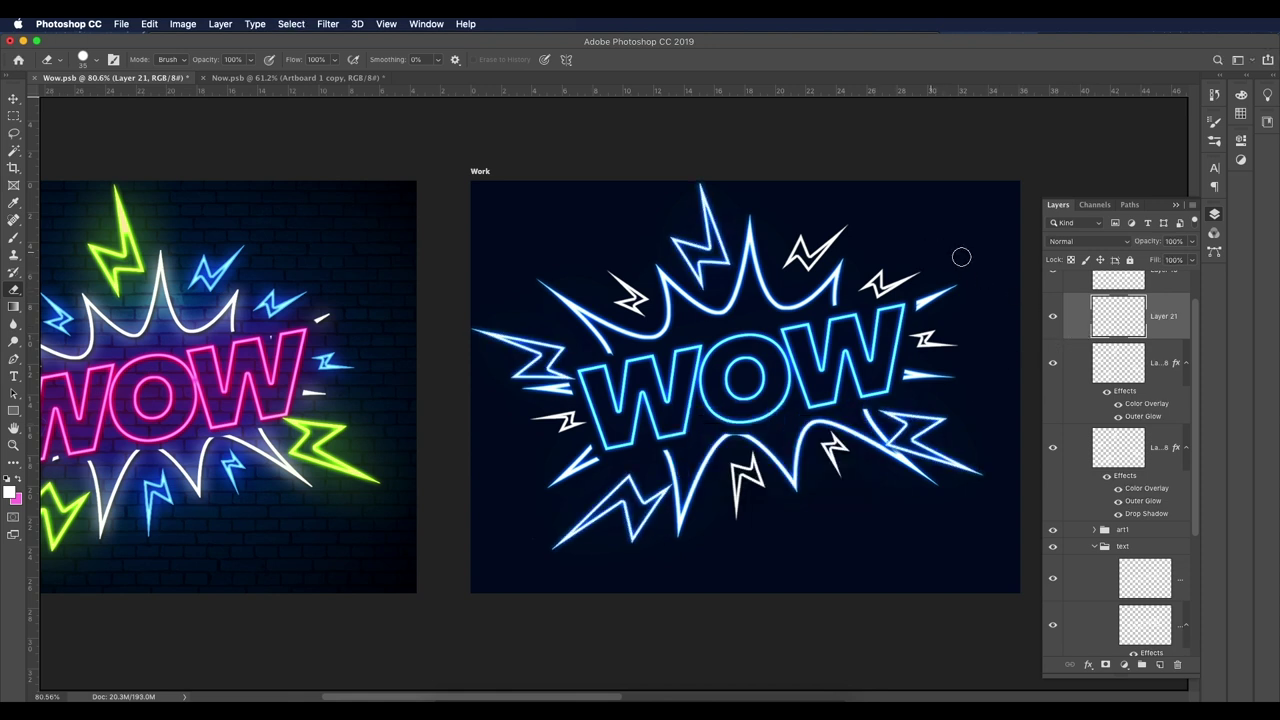
left_click(1114, 244)
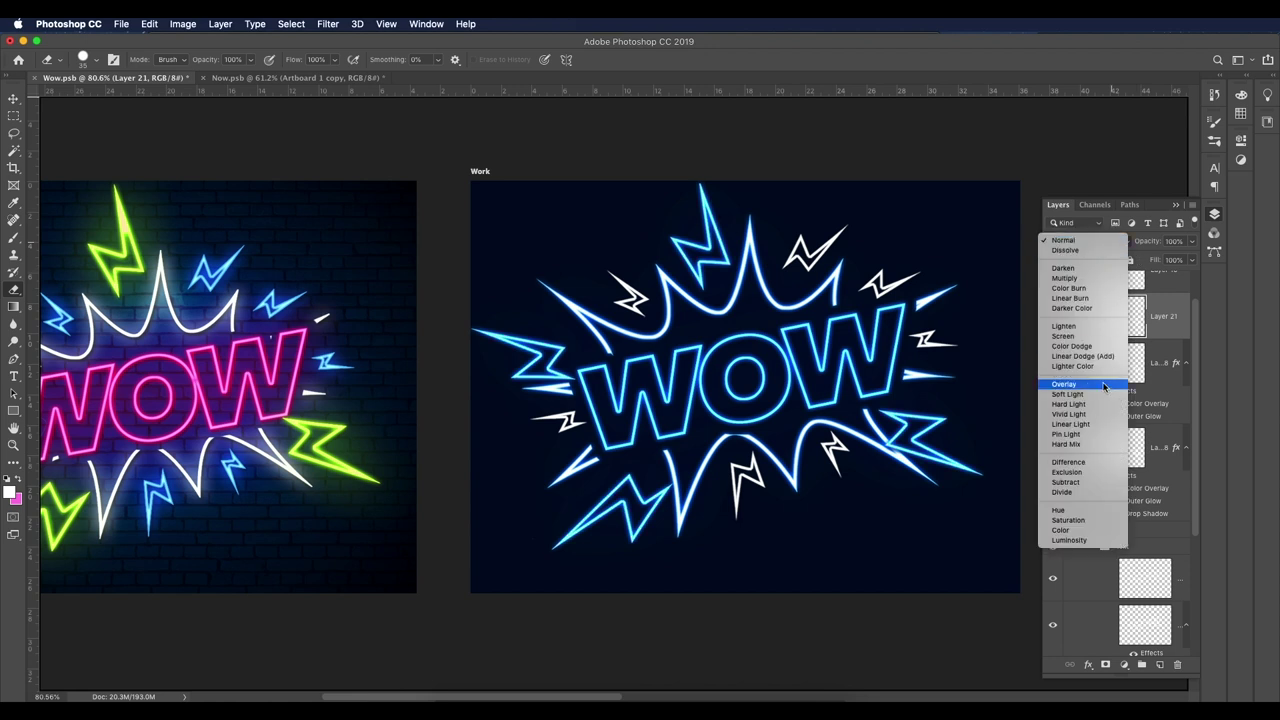
left_click(1107, 387)
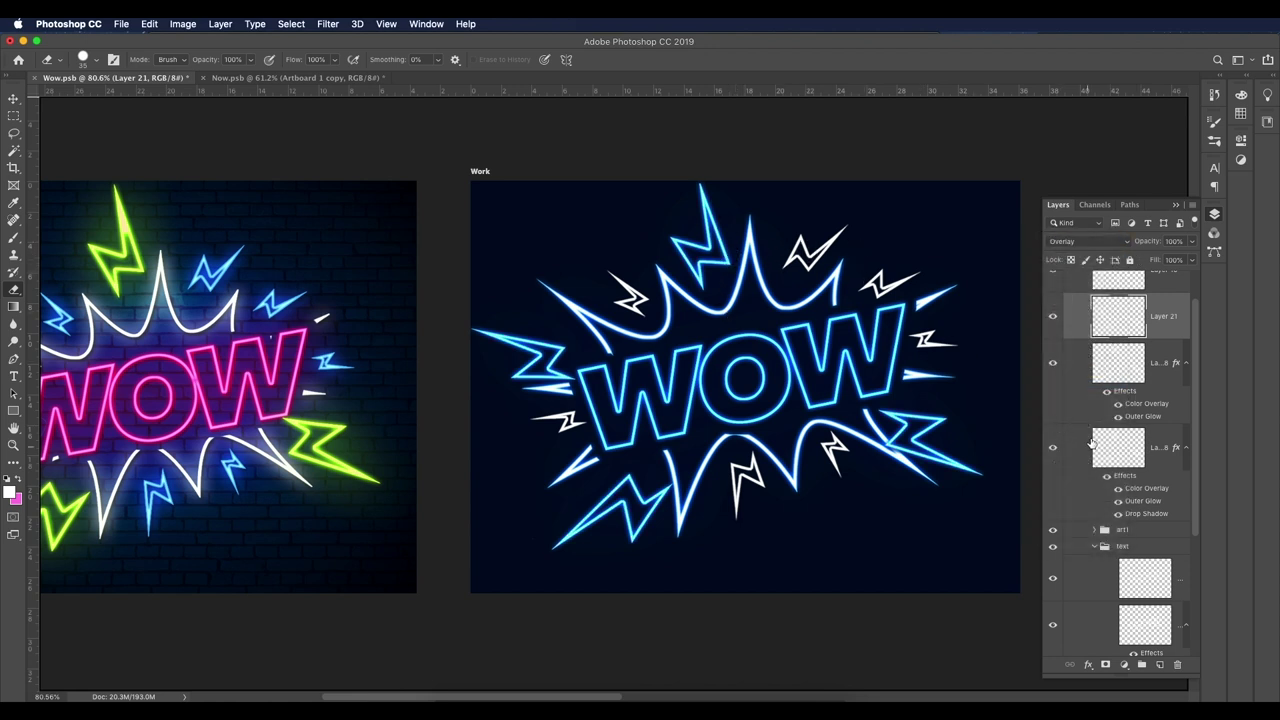
Step: Group the Overlay layer with both large-bolt layers and name the group art2
scroll(1131, 412, "up", 2)
left_click(1161, 484, "shift")
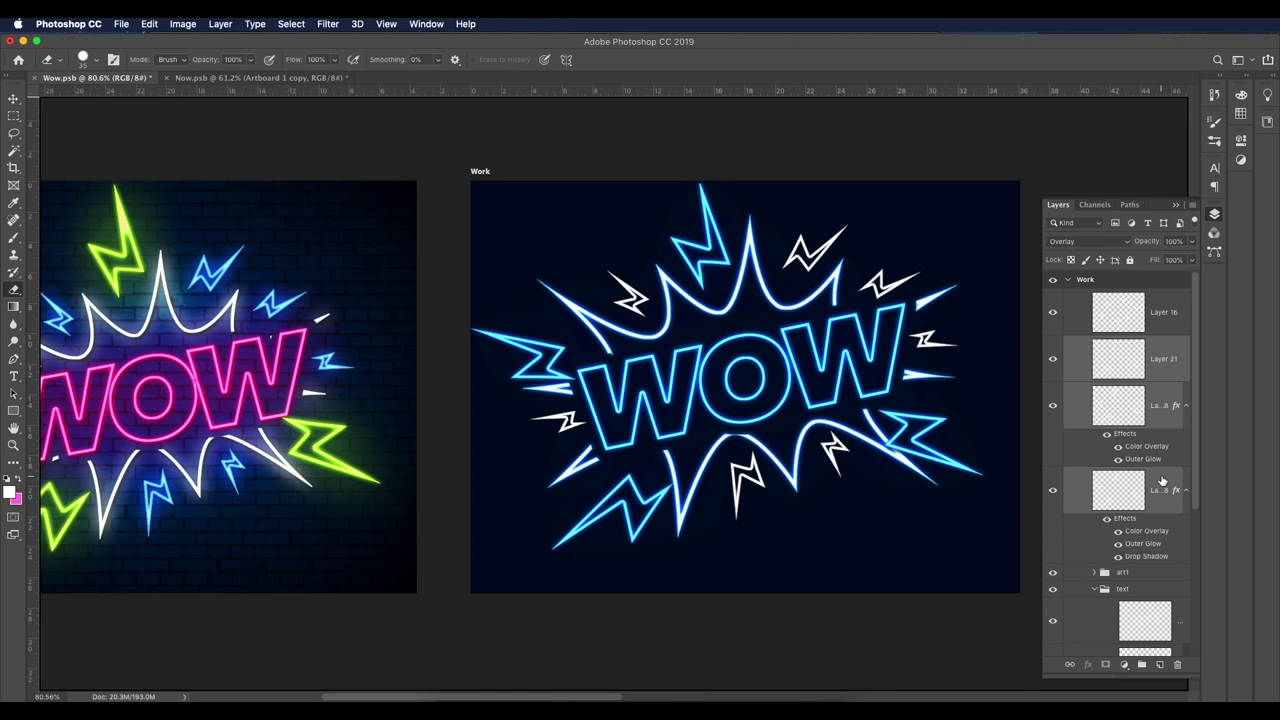
key("super+g")
double_click(1127, 344)
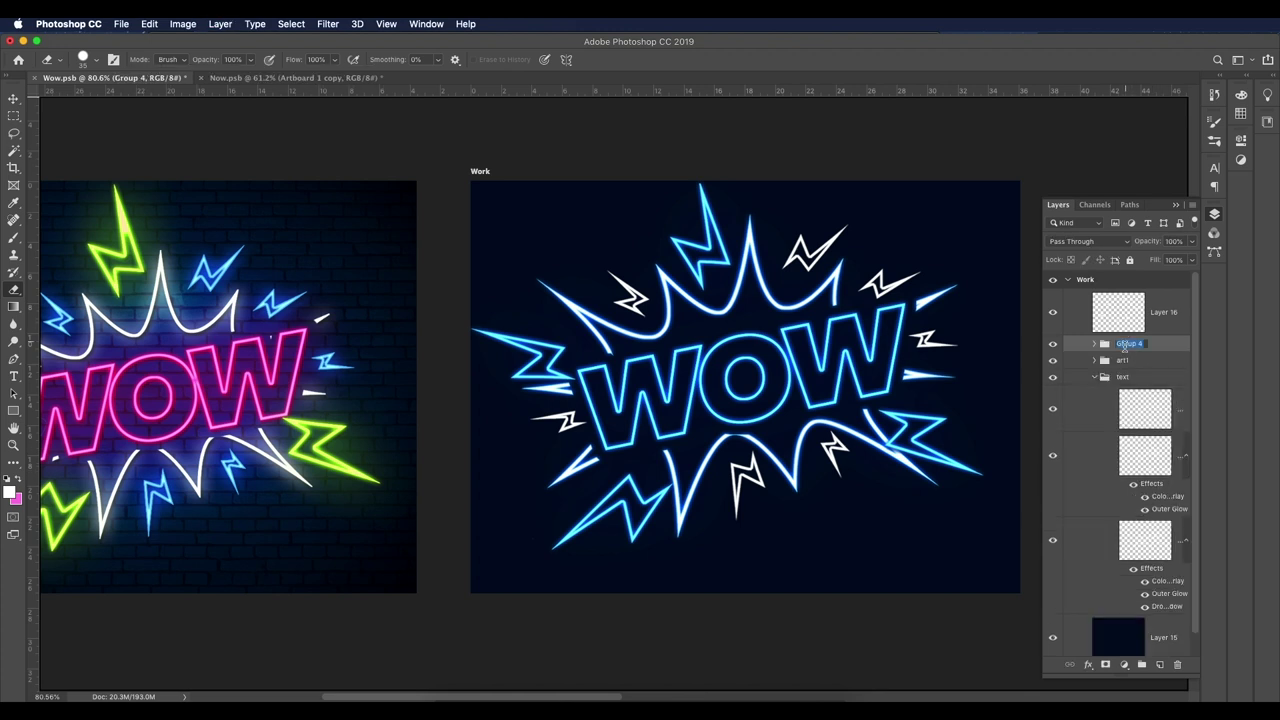
type("art2")
Step: Duplicate Layer 16 with the small bolts, copying the upper WOW layer's effects to the upper copy and the lower WOW layer's effects to the lower one
left_click(1160, 324)
left_click_drag(1163, 321, 1159, 664)
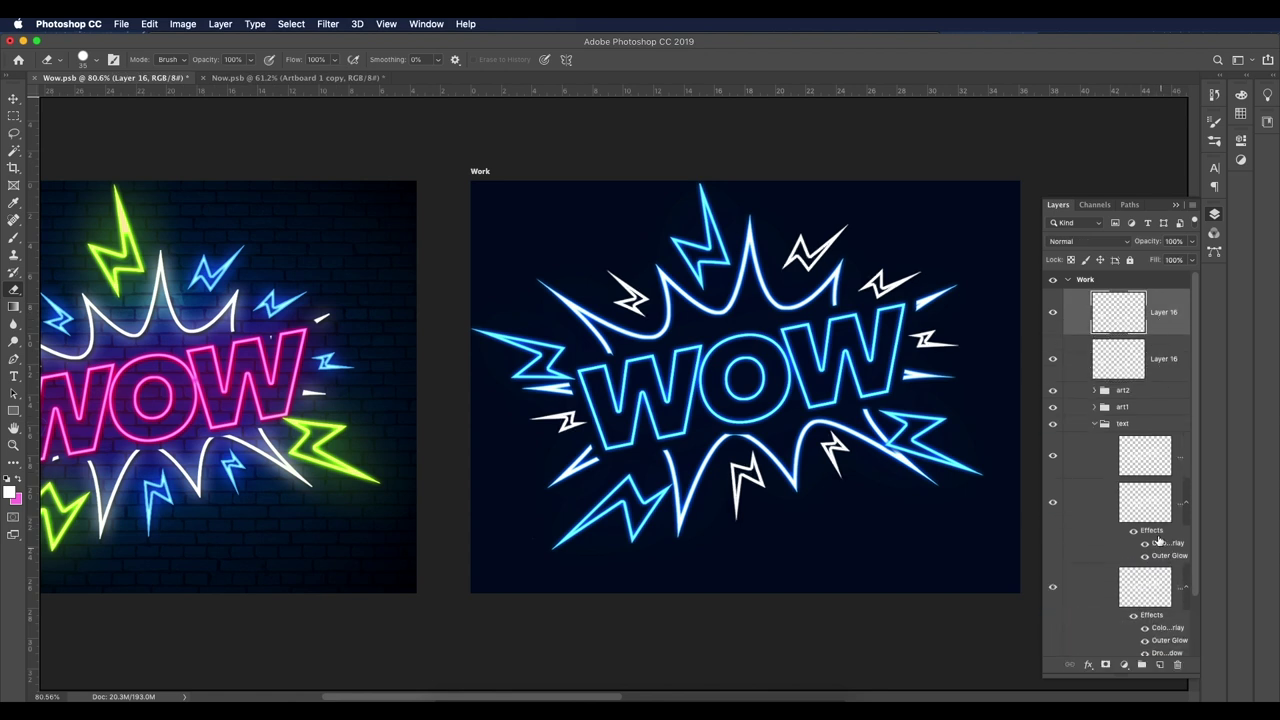
left_click_drag(1152, 530, 1160, 320)
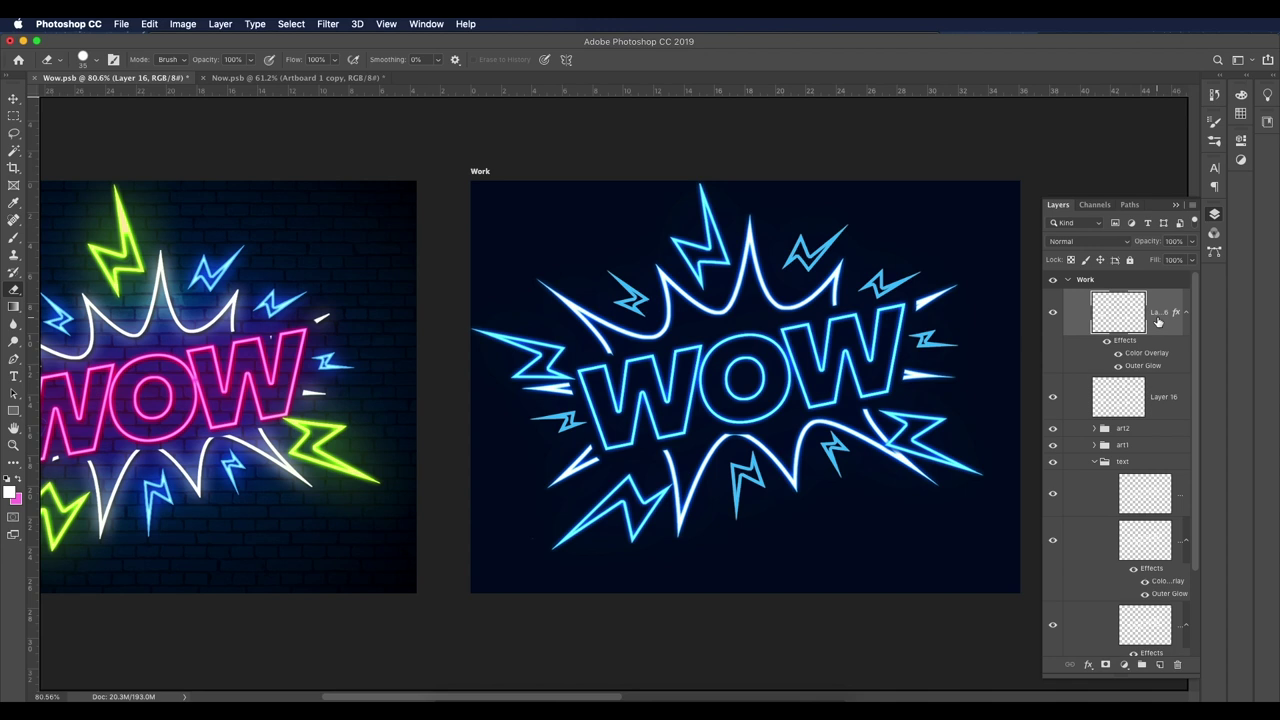
scroll(1157, 600, "down", 1)
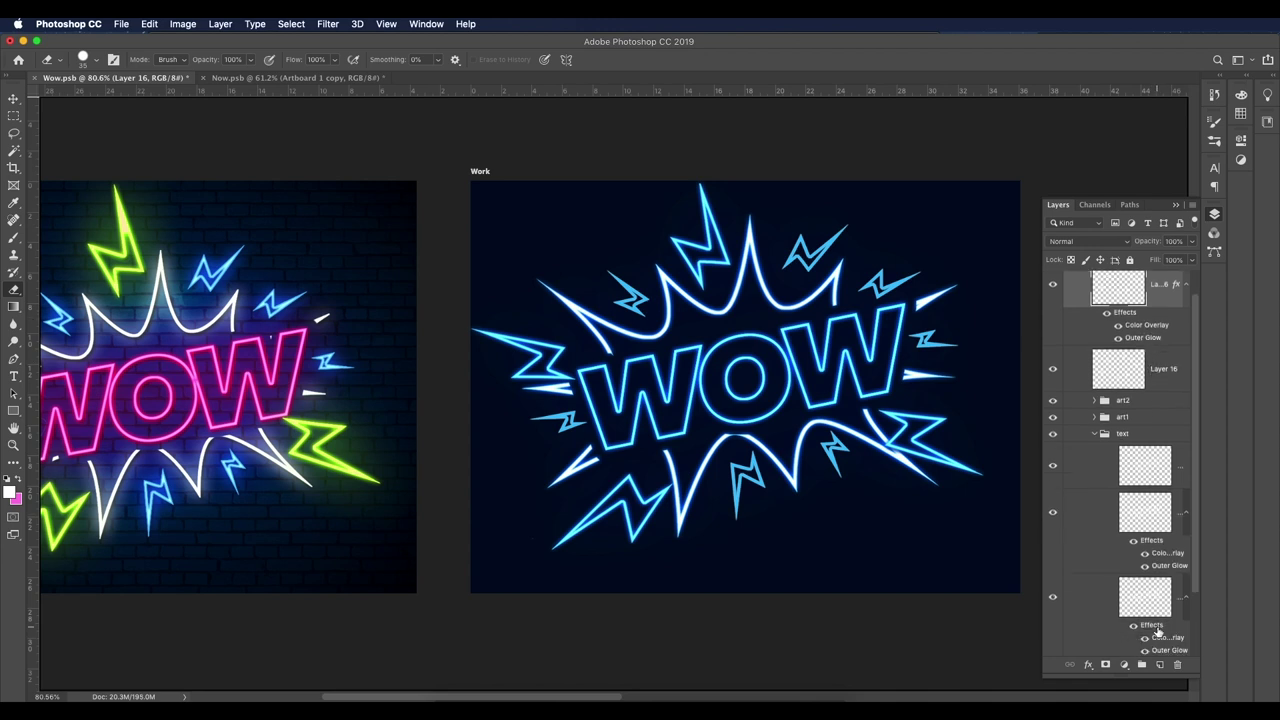
left_click_drag(1157, 628, 1156, 360)
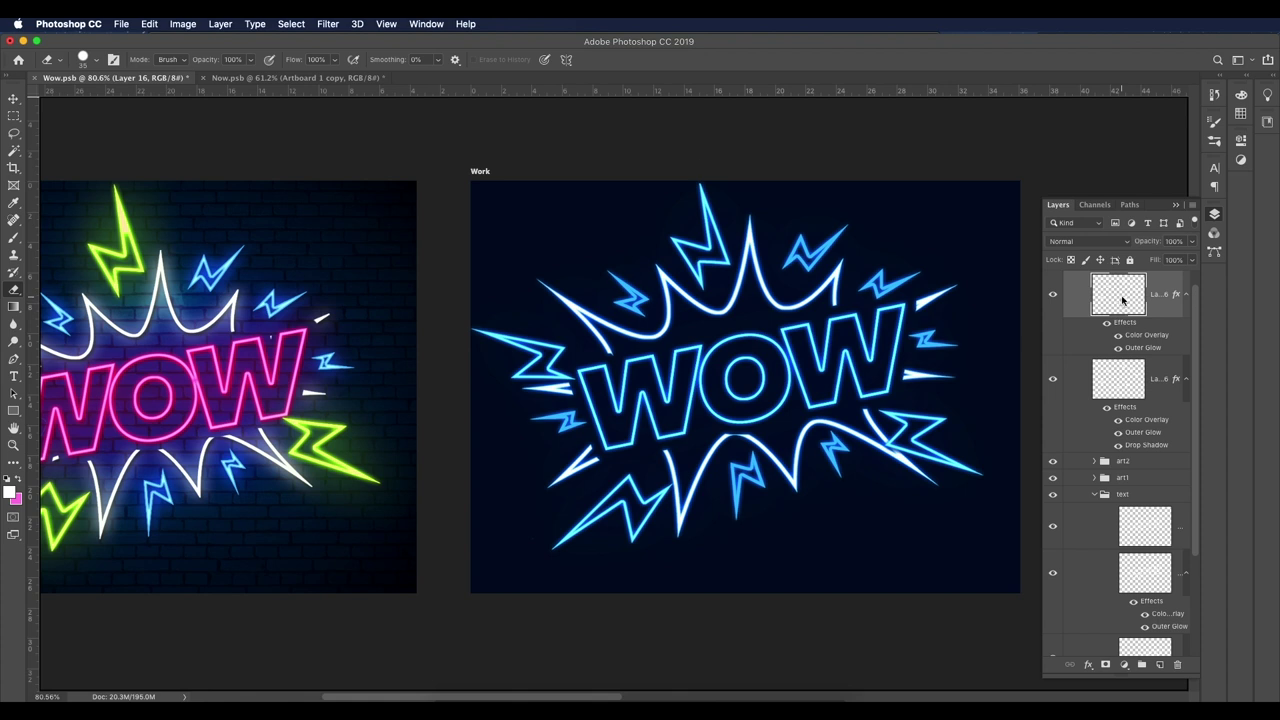
Step: On a new layer above the small bolts, fill their outline contracted by 1 pixel with white and set the layer's blend mode to Overlay
left_click(1122, 298, "ctrl")
left_click(1160, 664)
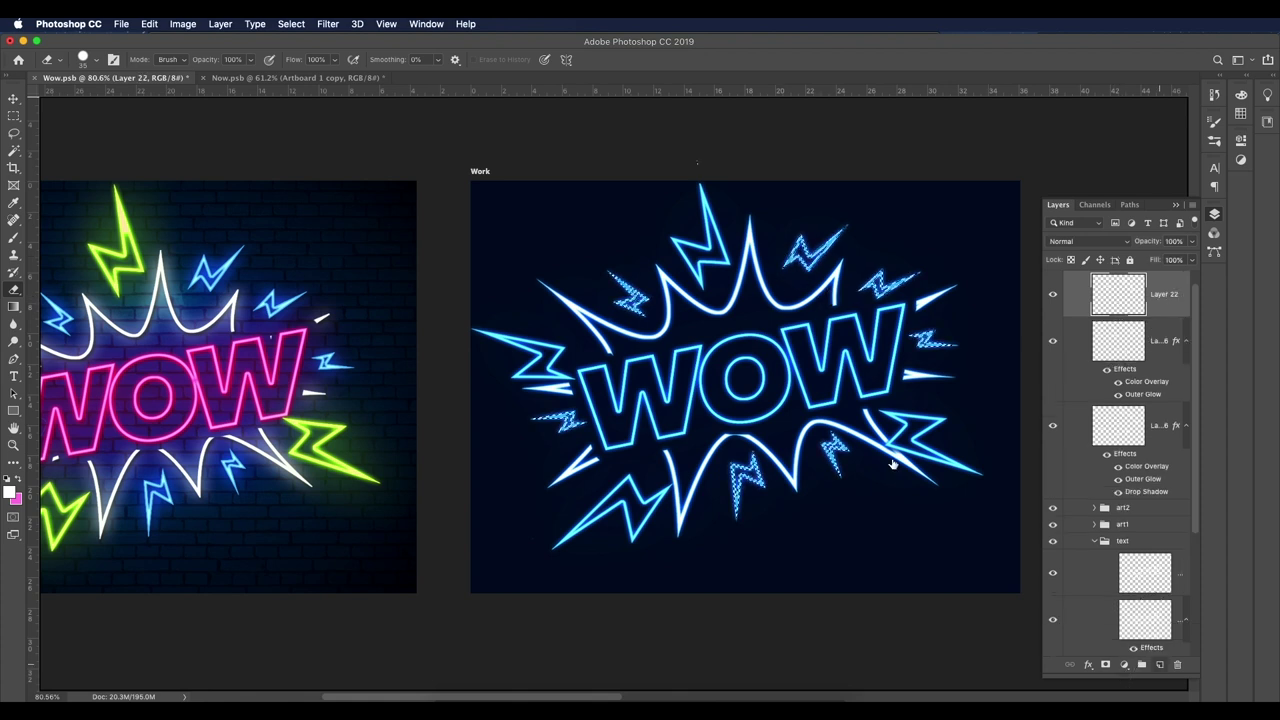
left_click(296, 24)
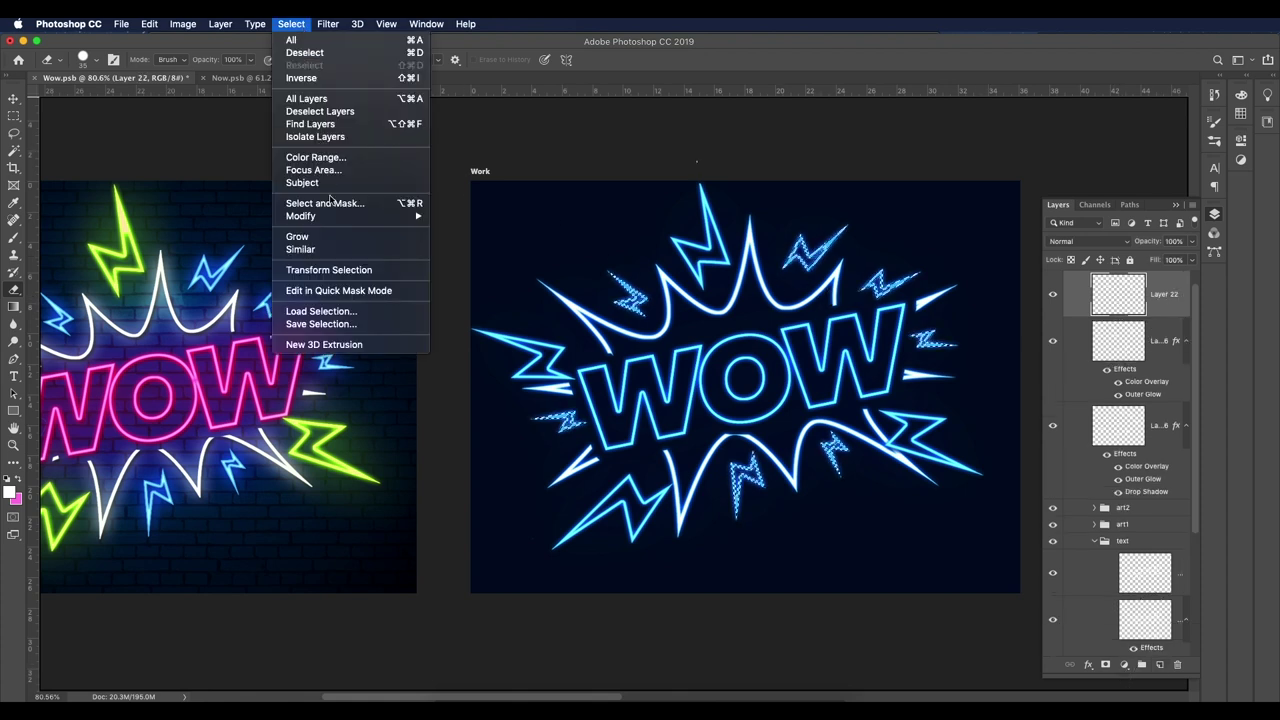
mouse_move(310, 216)
left_click(455, 251)
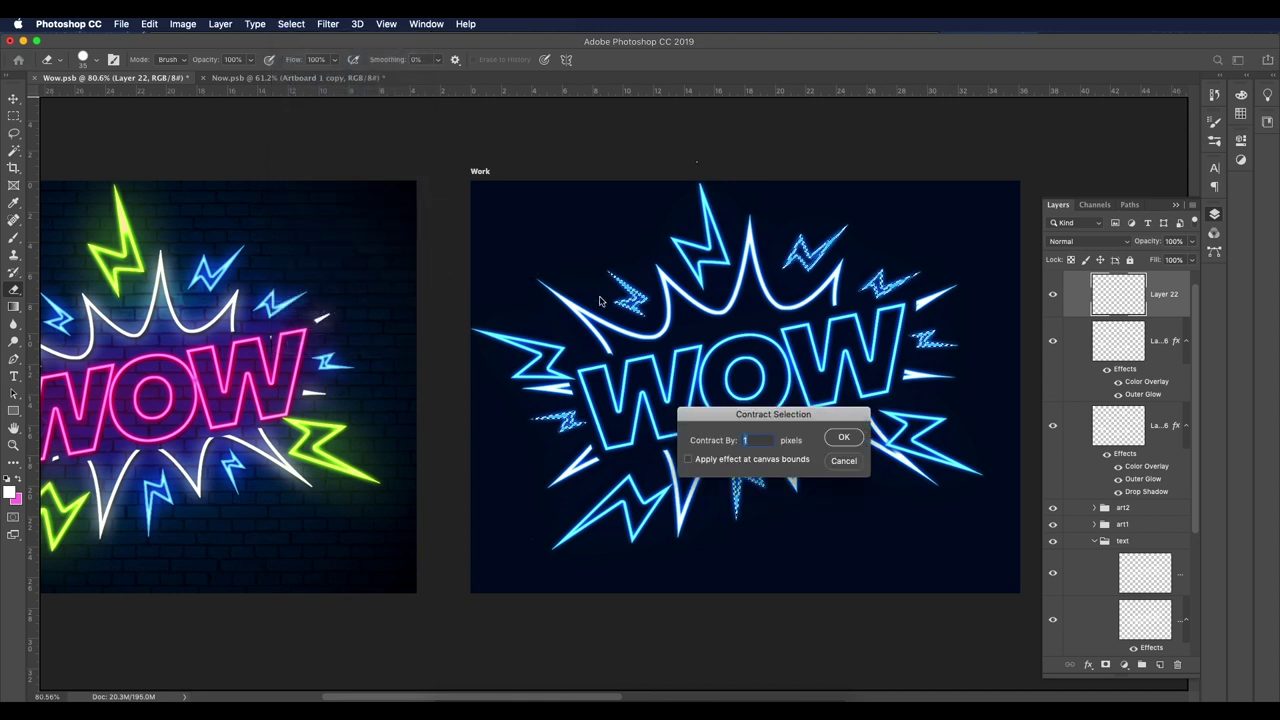
left_click(845, 440)
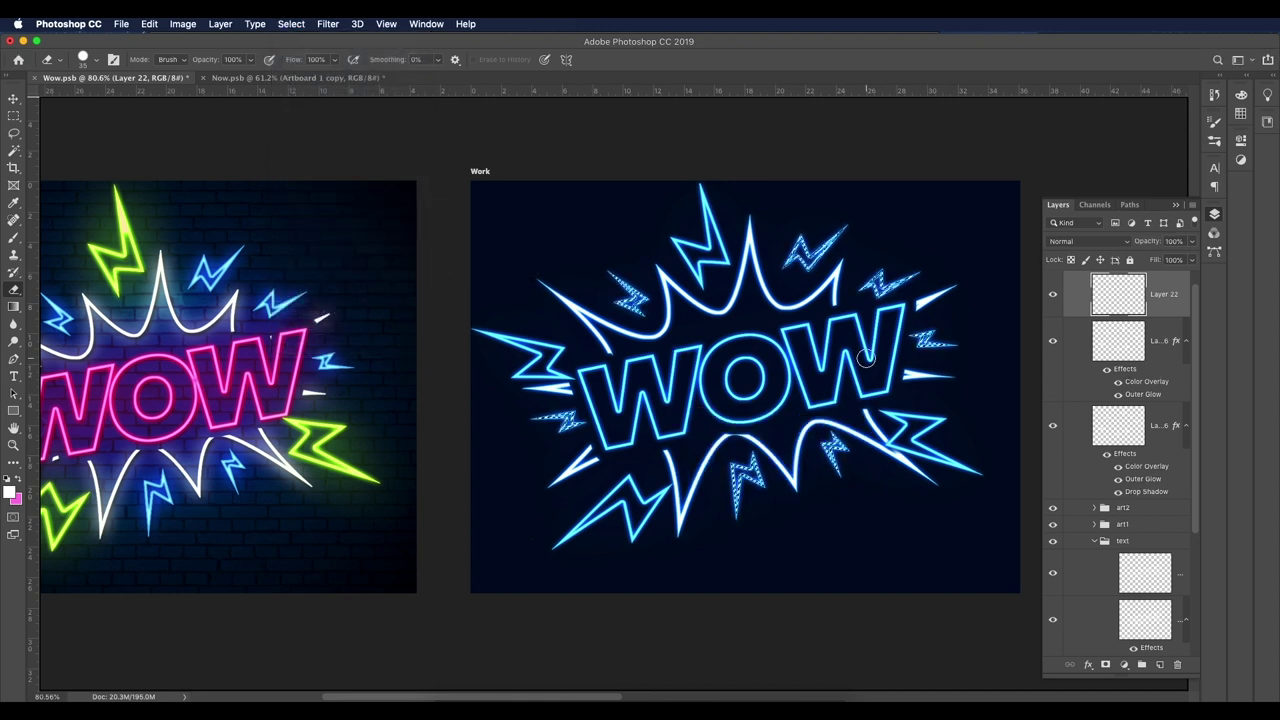
key("super+d")
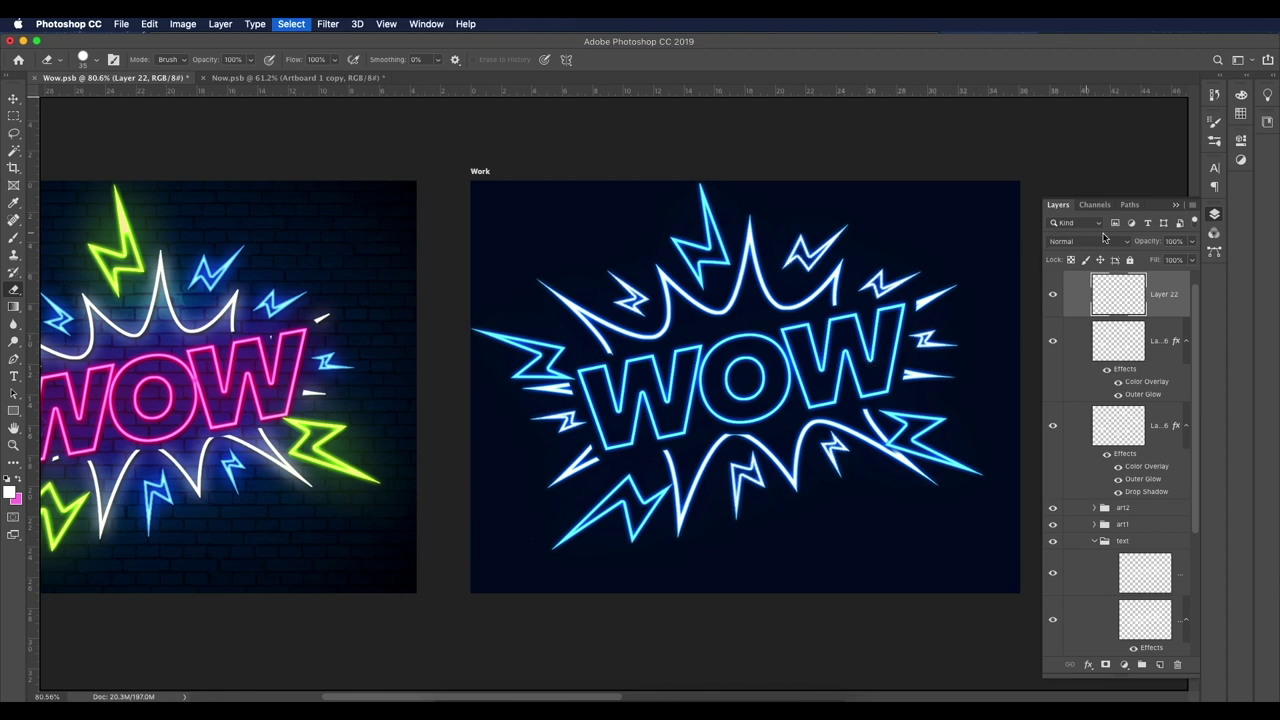
left_click(1100, 242)
left_click(1064, 384)
scroll(783, 297, "down", 2)
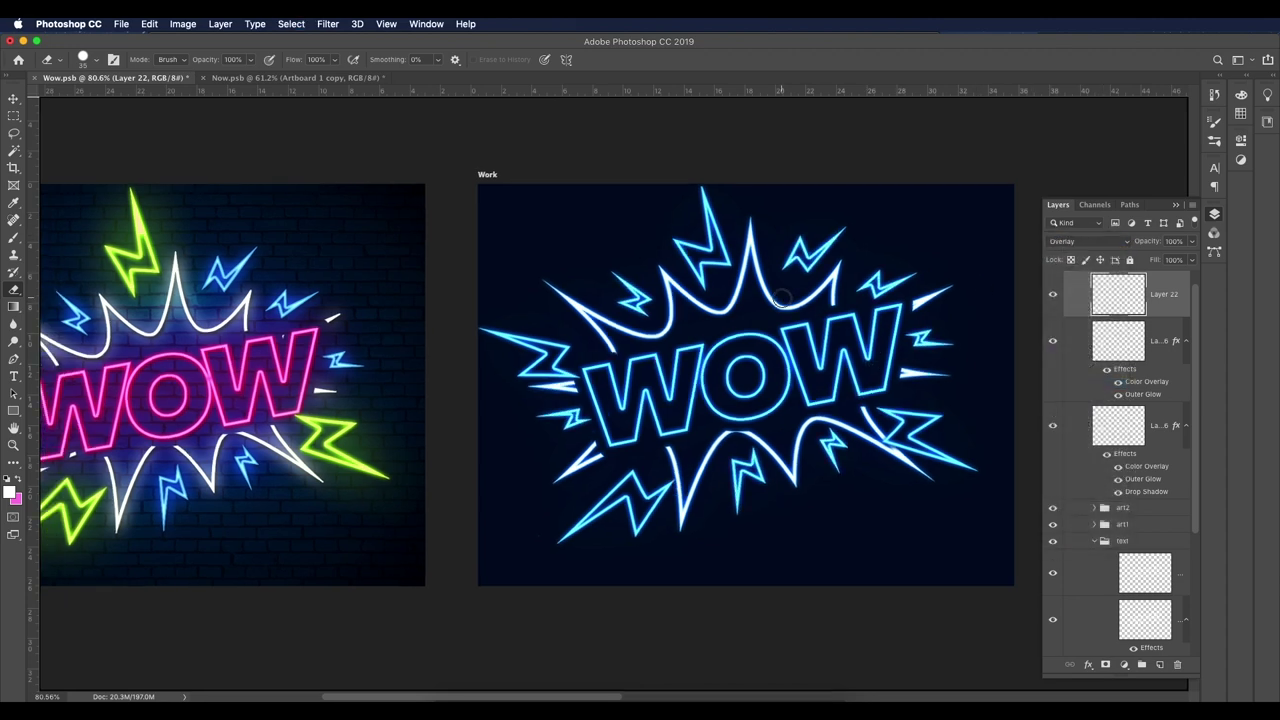
scroll(783, 297, "down", 5)
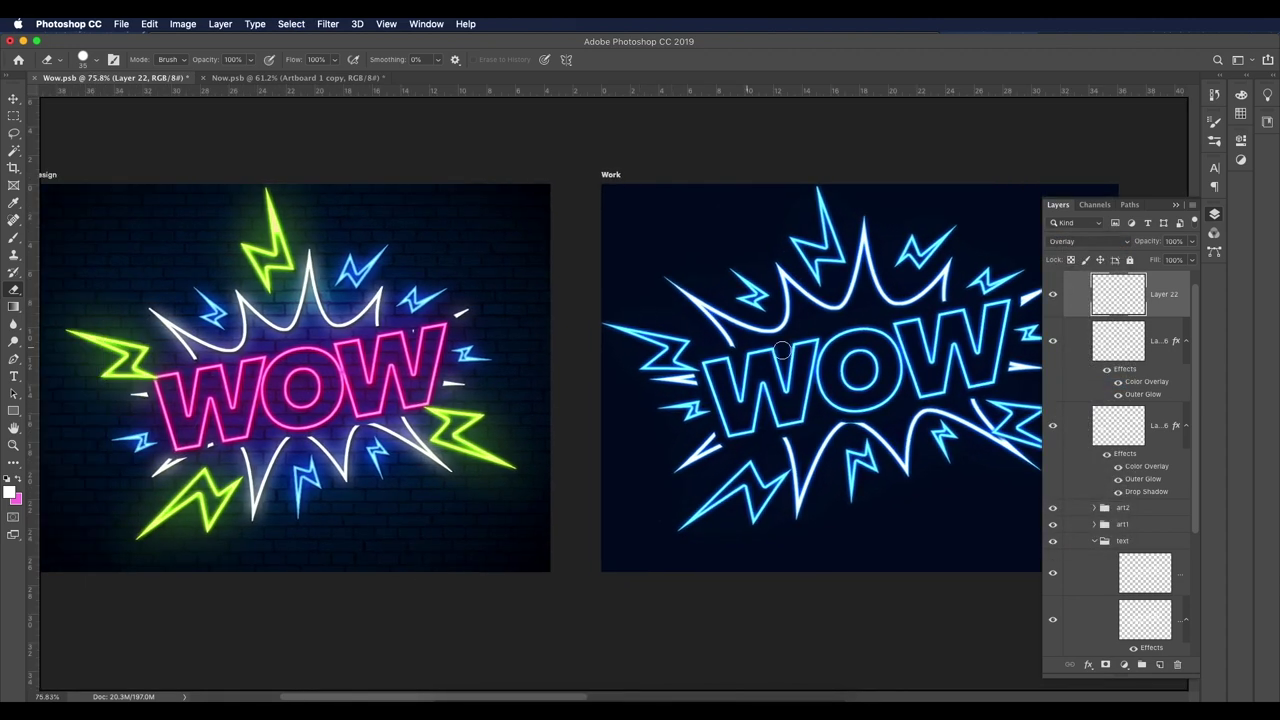
scroll(786, 350, "up", 3)
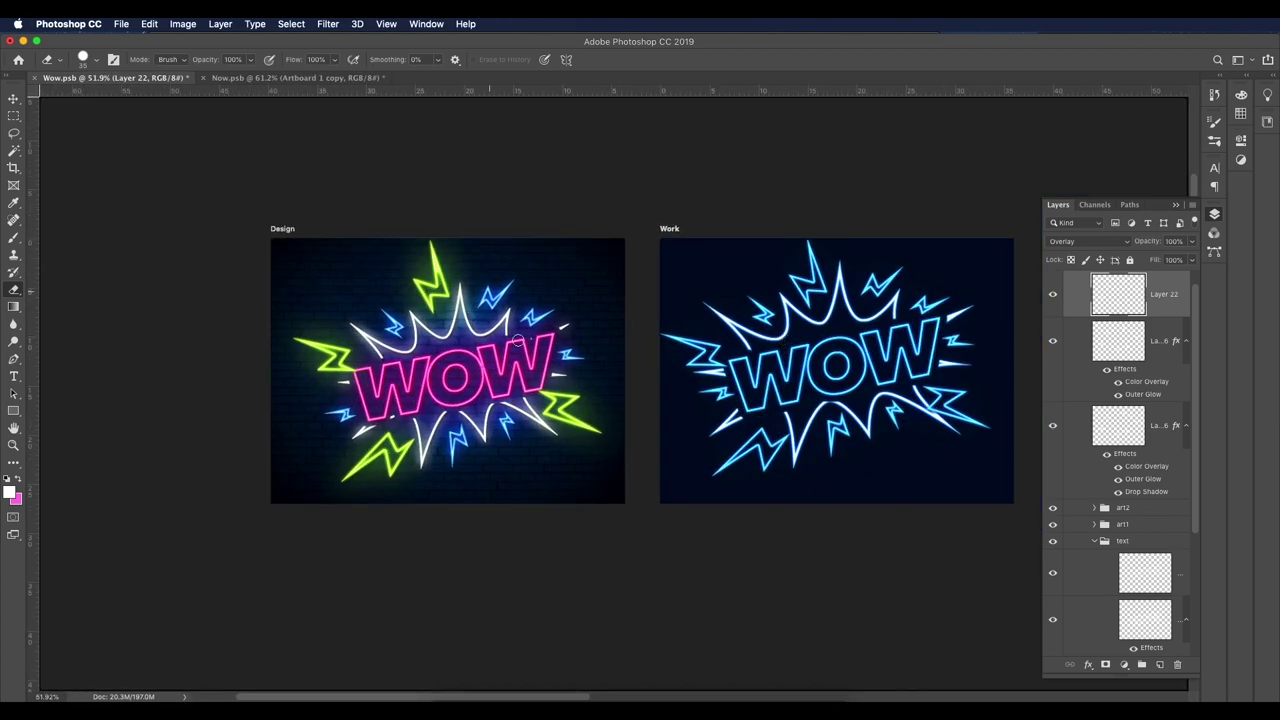
Step: Compare the neon colors on the Design artboard with the recreated sign on the Work artboard
scroll(718, 330, "up", 2)
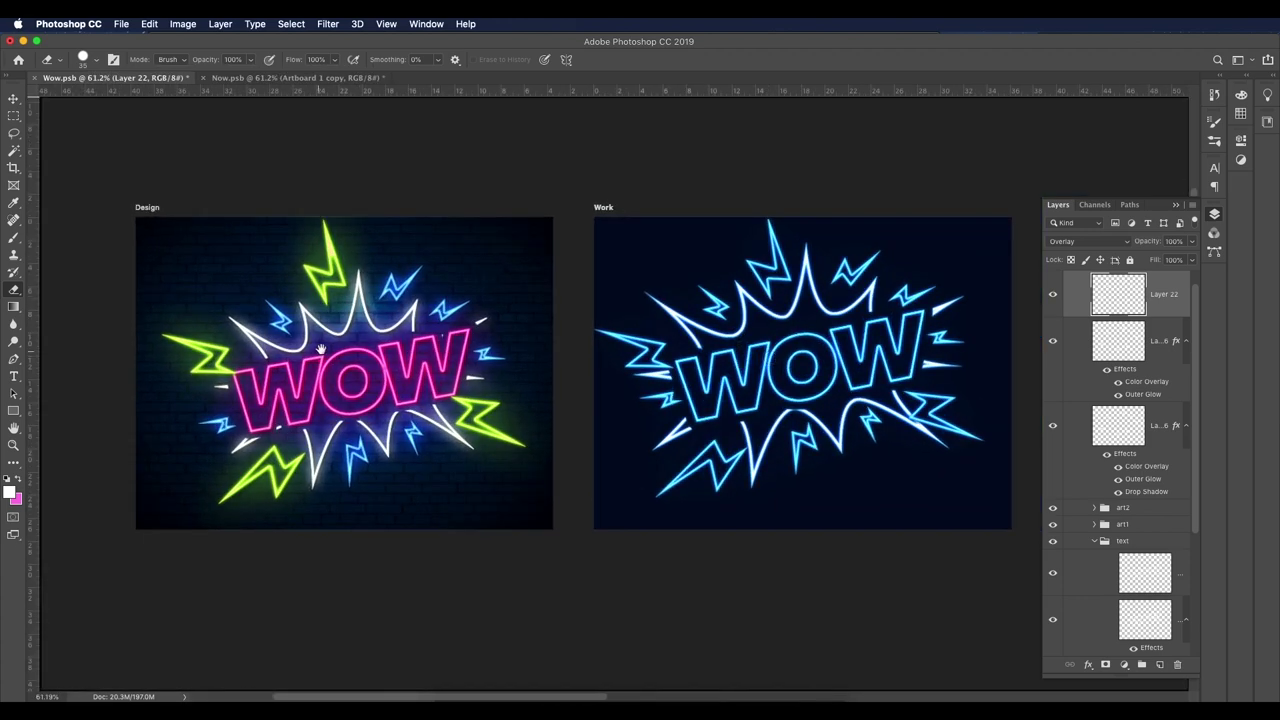
left_click_drag(321, 348, 405, 350)
scroll(395, 350, "up", 1)
scroll(395, 350, "right", 1)
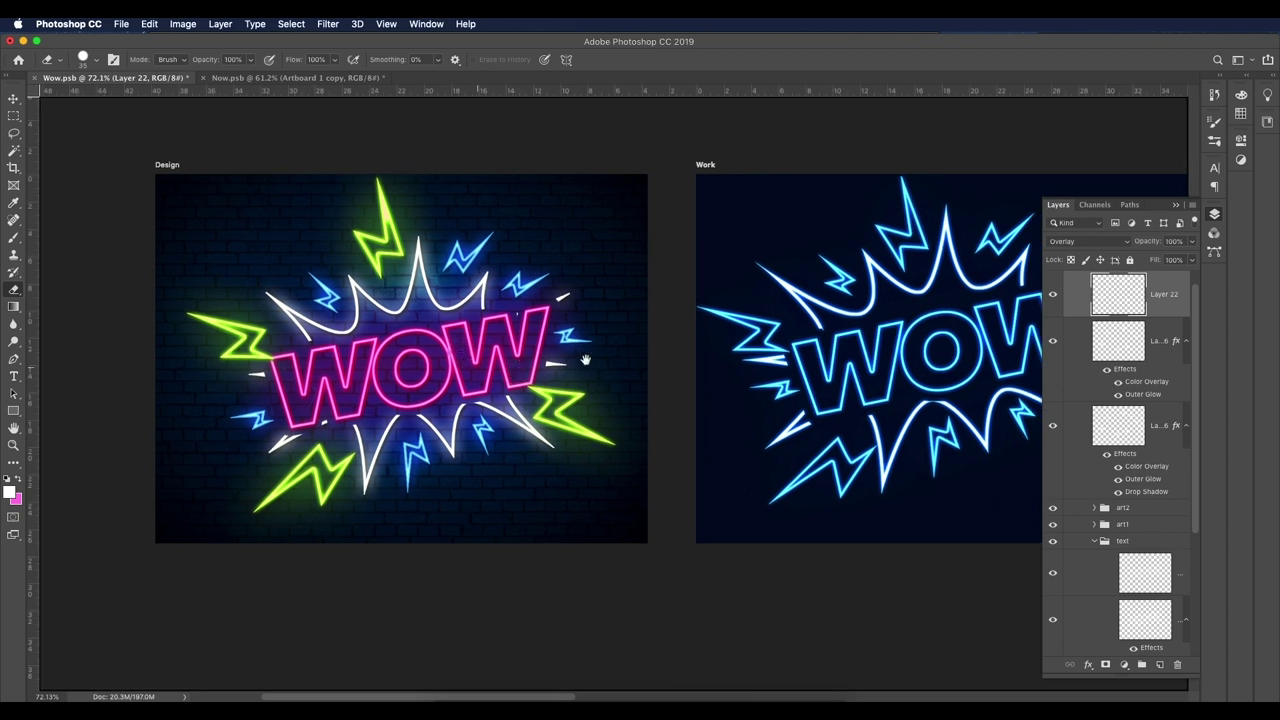
left_click_drag(585, 360, 507, 362)
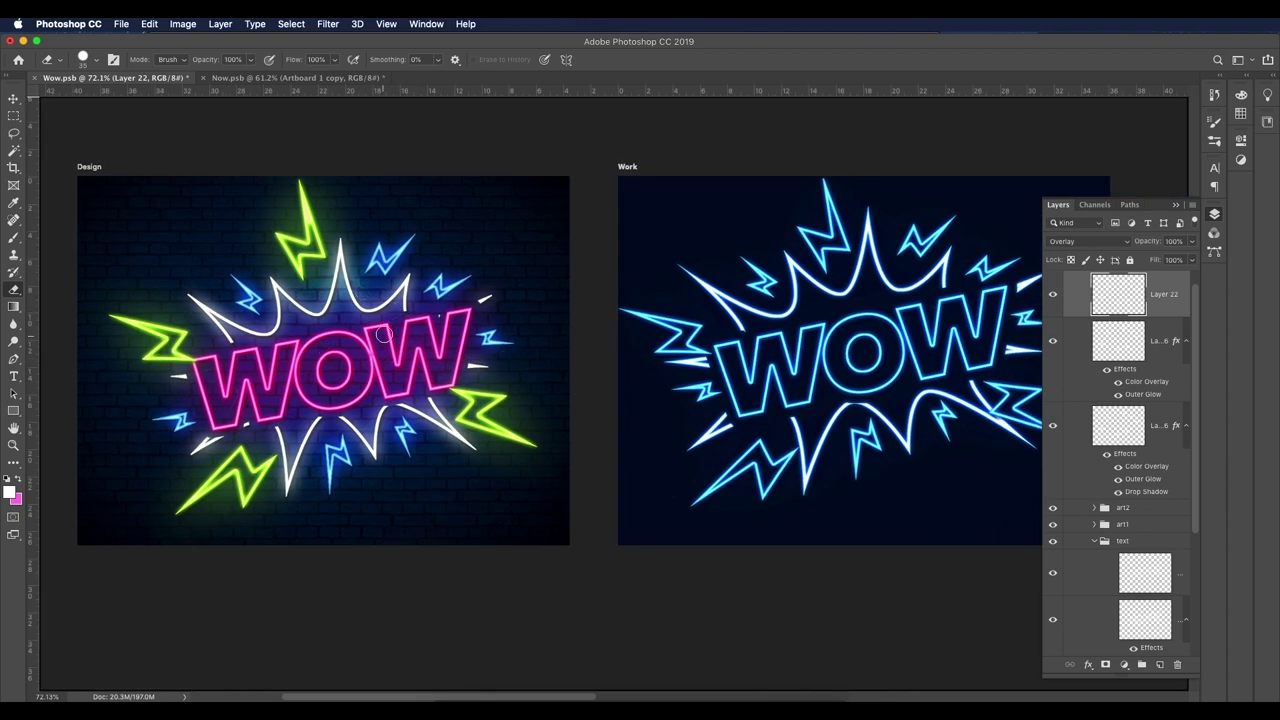
scroll(385, 365, "down", 1)
scroll(385, 365, "left", 1)
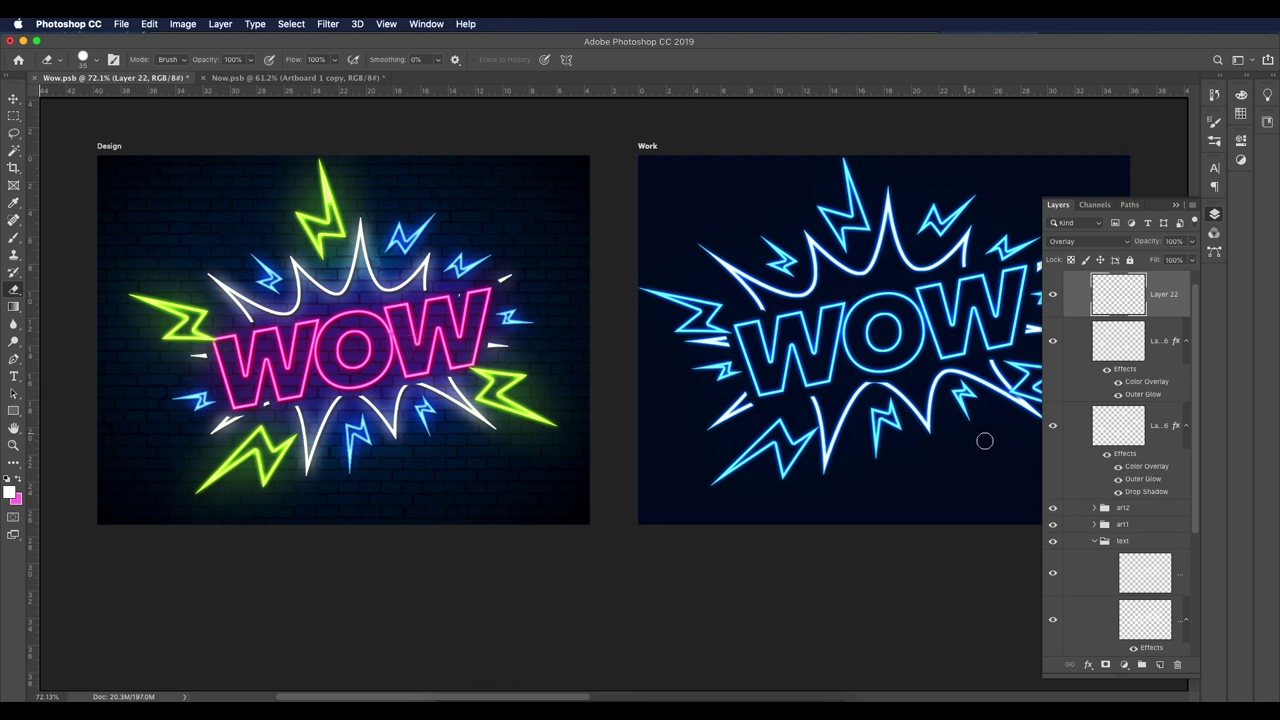
Step: Group the top Overlay layer with both small-bolt layers and name the group art3
left_click(1150, 444, "shift")
key("super+g")
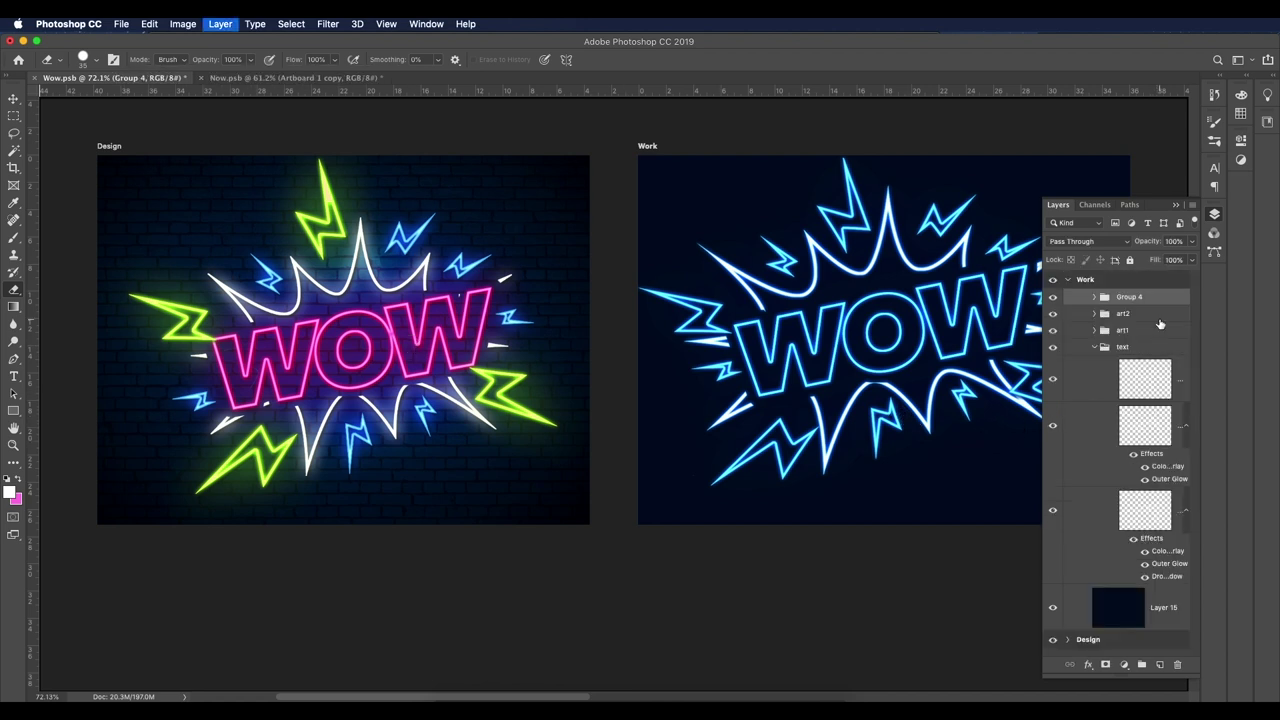
double_click(1130, 297)
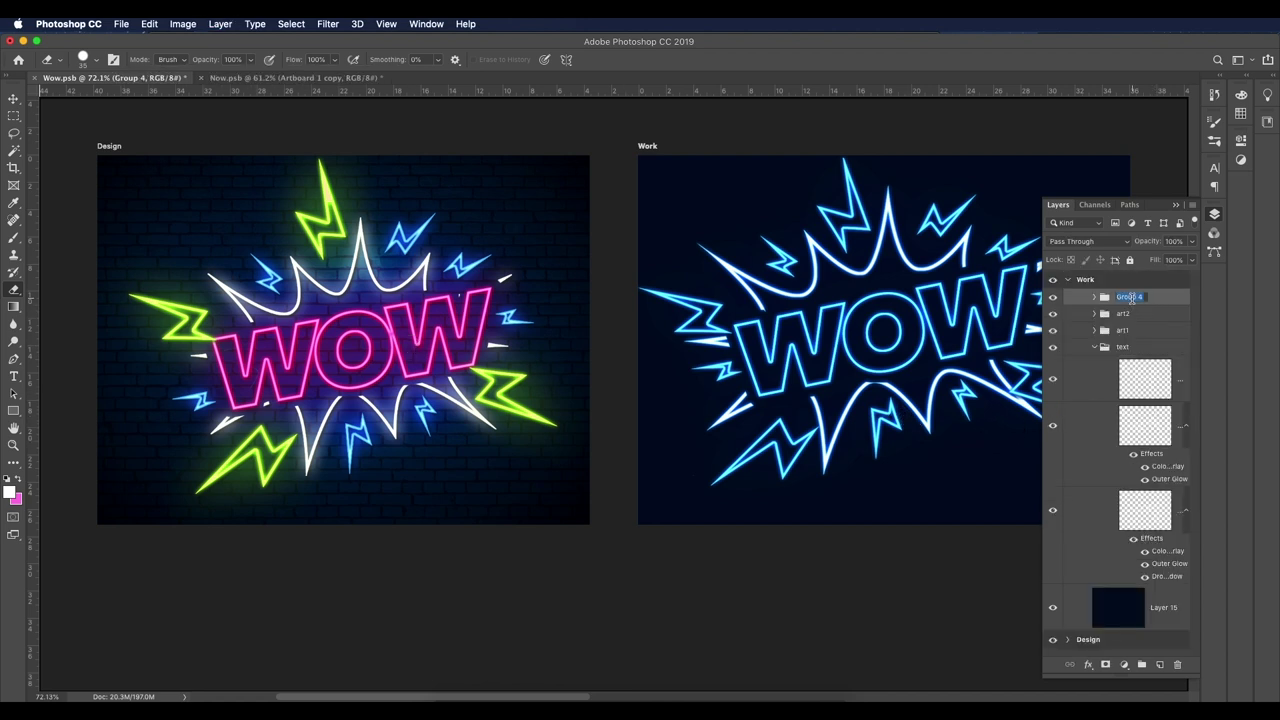
type("art3")
key("Return")
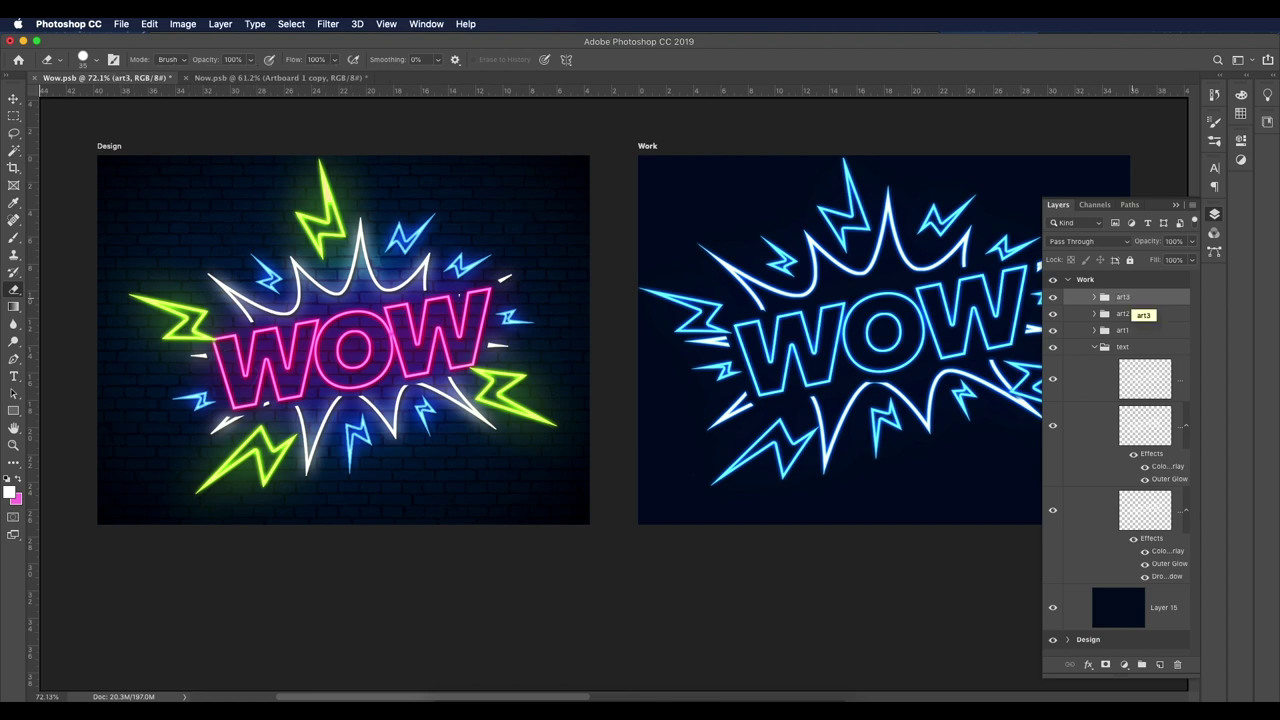
Step: Collapse the text group and add a Hue/Saturation adjustment above it, clipped to that group
left_click(1082, 349)
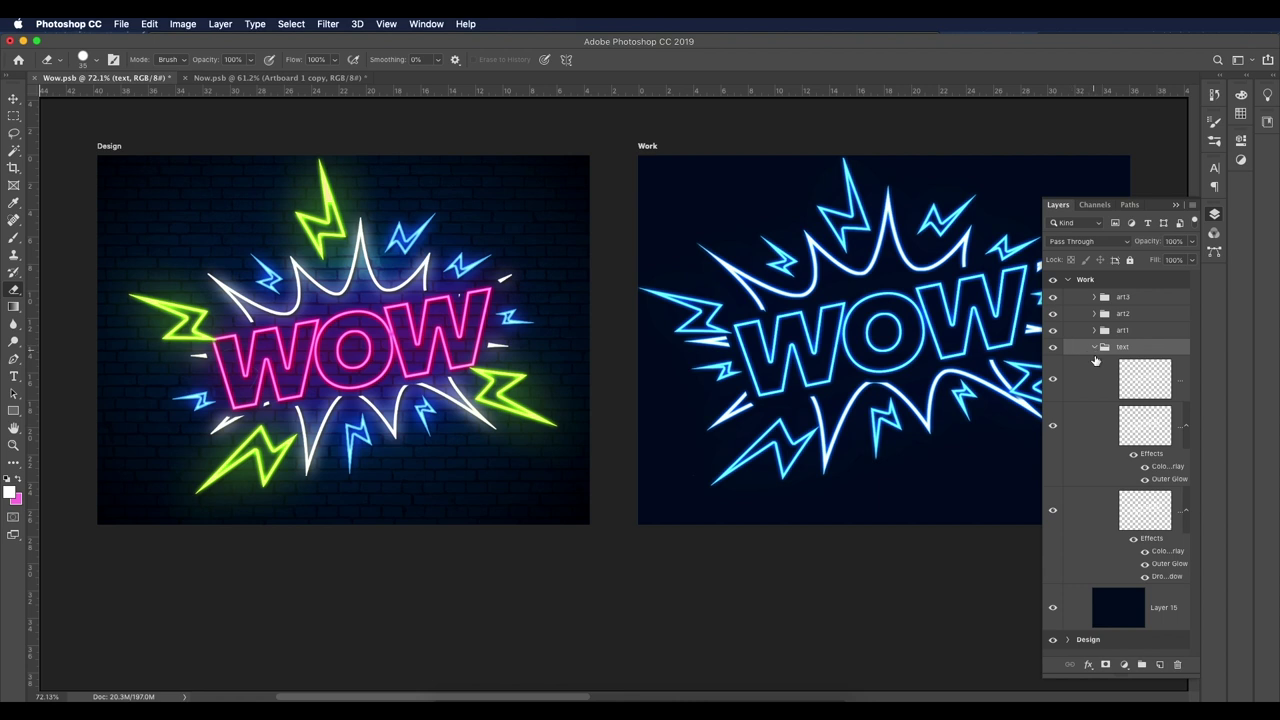
left_click(1093, 347)
left_click(1124, 664)
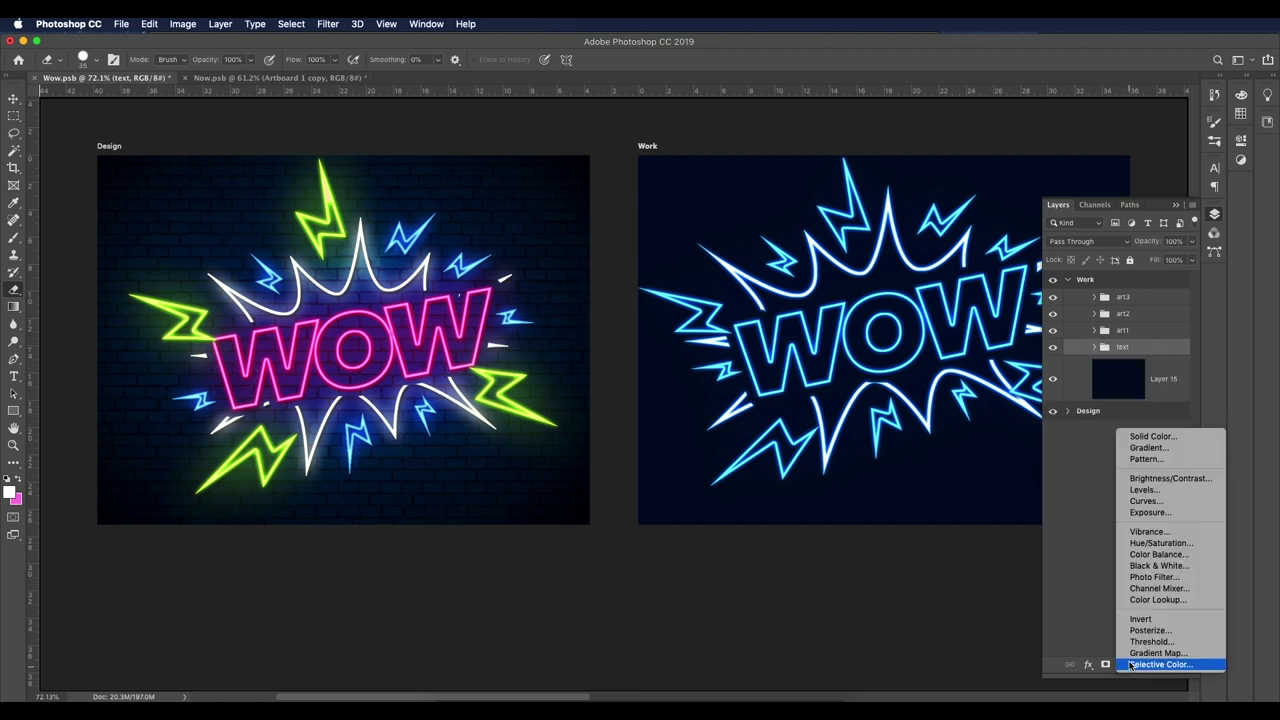
left_click(1162, 543)
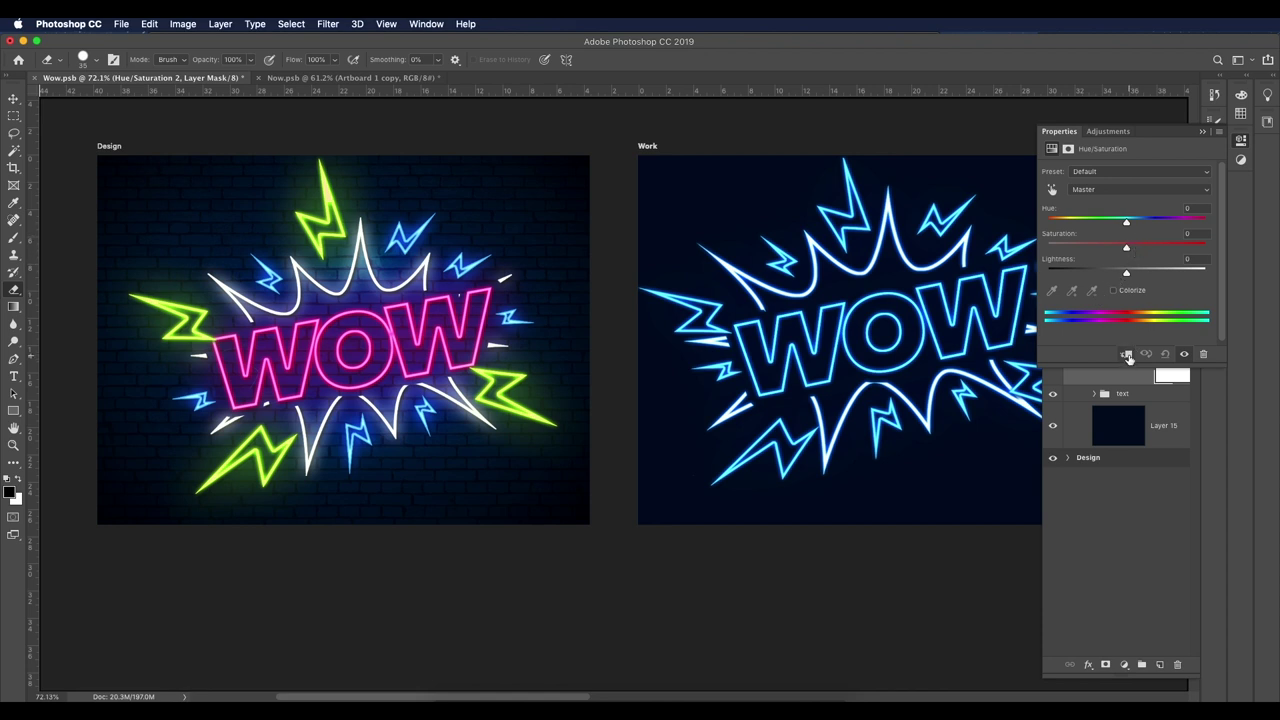
left_click(1126, 355)
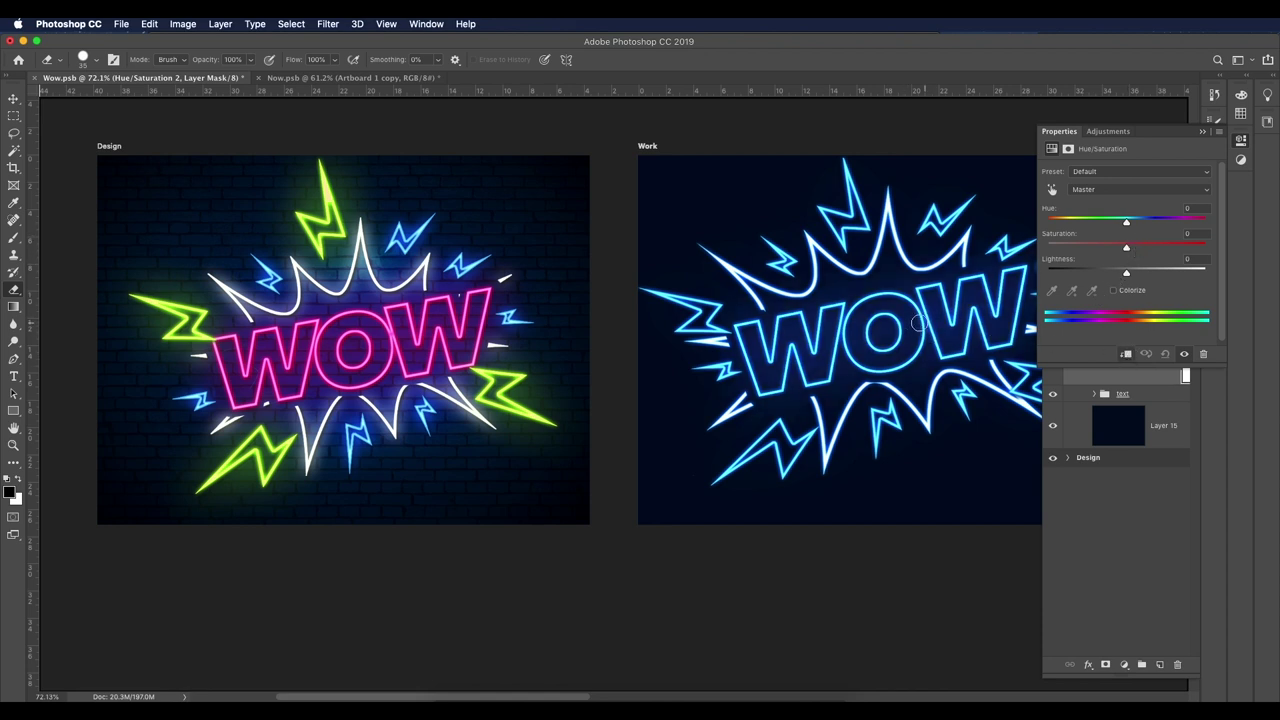
Step: Shift the clipped adjustment's hue so that the WOW lettering turns from blue to neon pink
left_click_drag(1127, 221, 1191, 225)
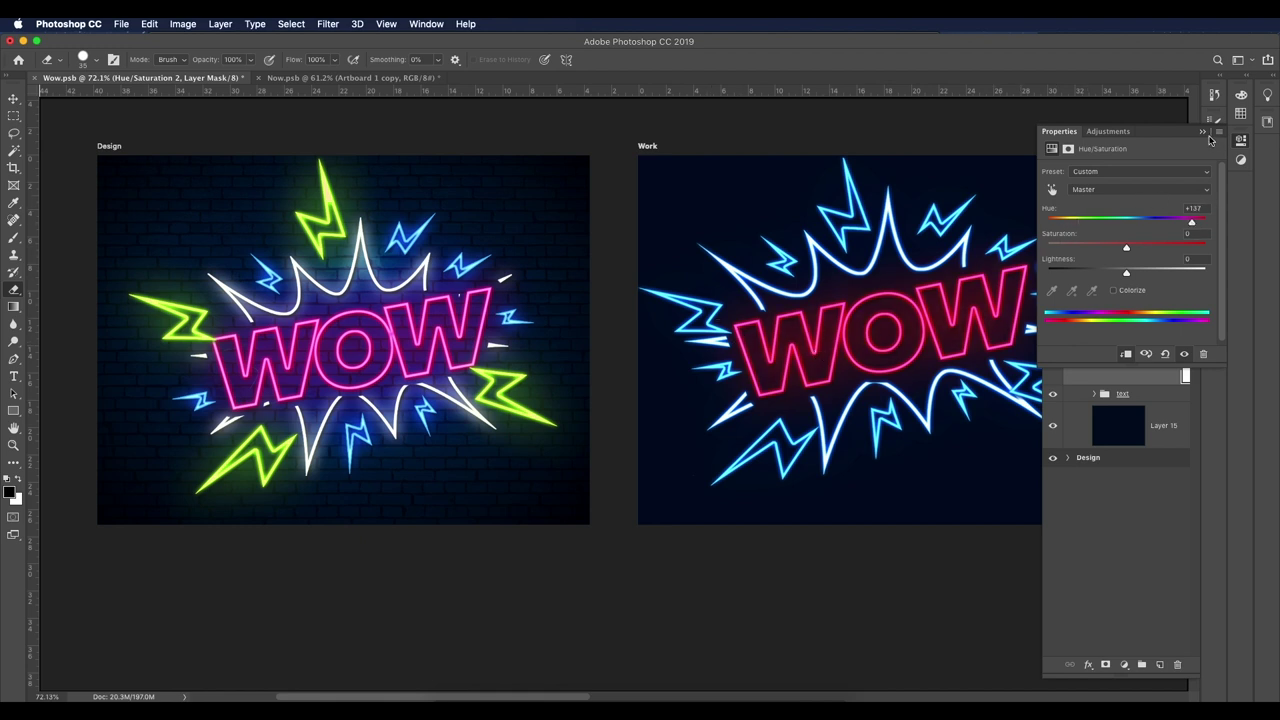
left_click(1150, 248)
left_click(1188, 250)
left_click_drag(1191, 225, 1188, 226)
left_click(1202, 133)
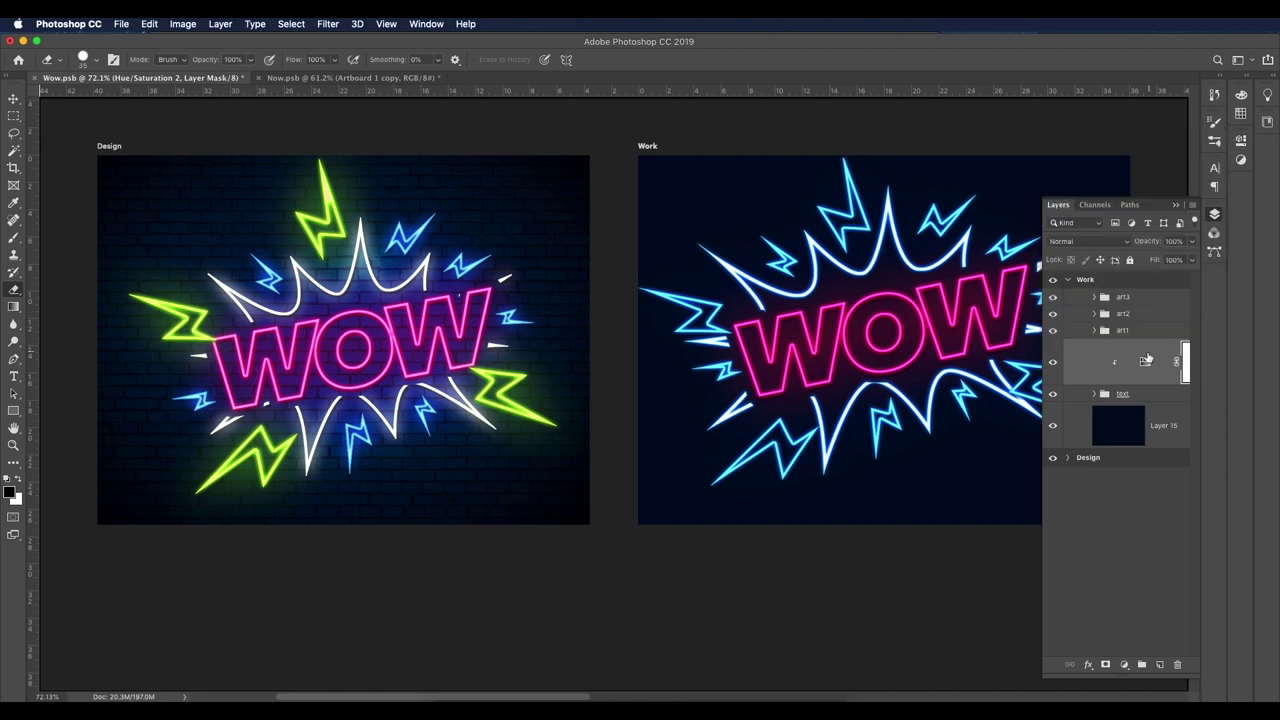
Step: Set the white core layer in the text group to Screen blend mode at 51% opacity, and collapse the group
left_click(1094, 394)
scroll(1122, 405, "down", 1)
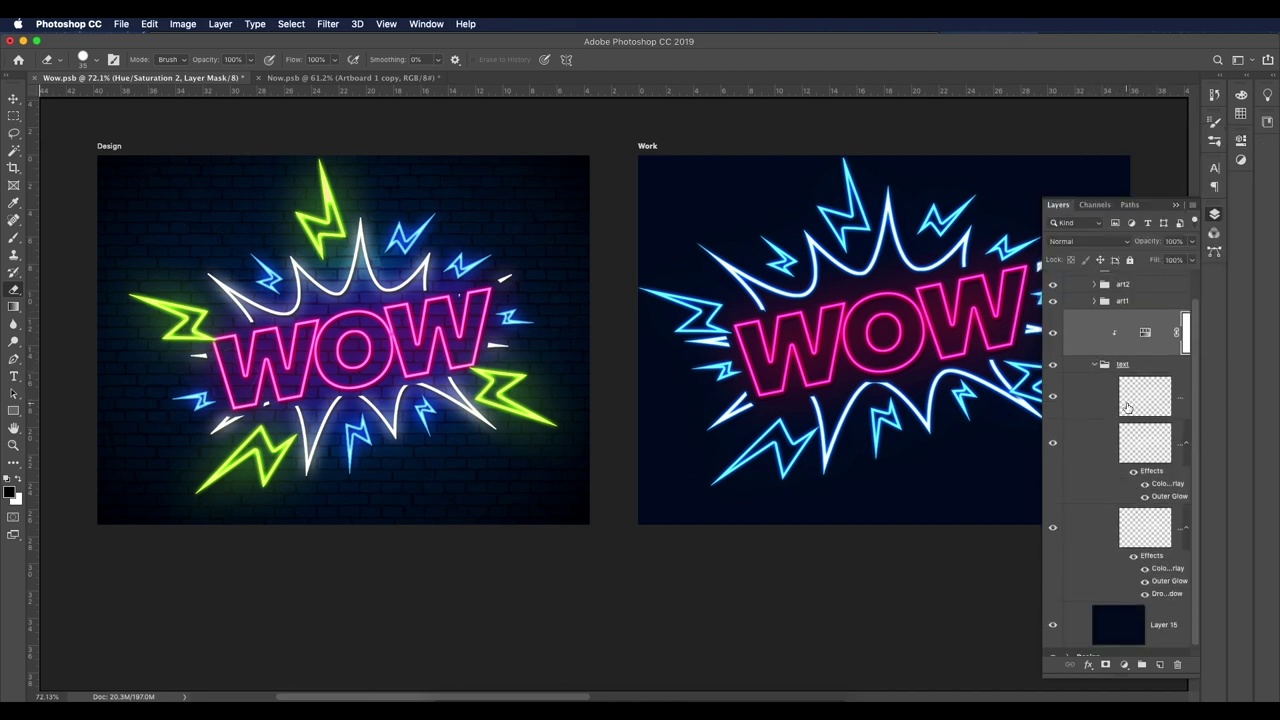
left_click(1128, 405)
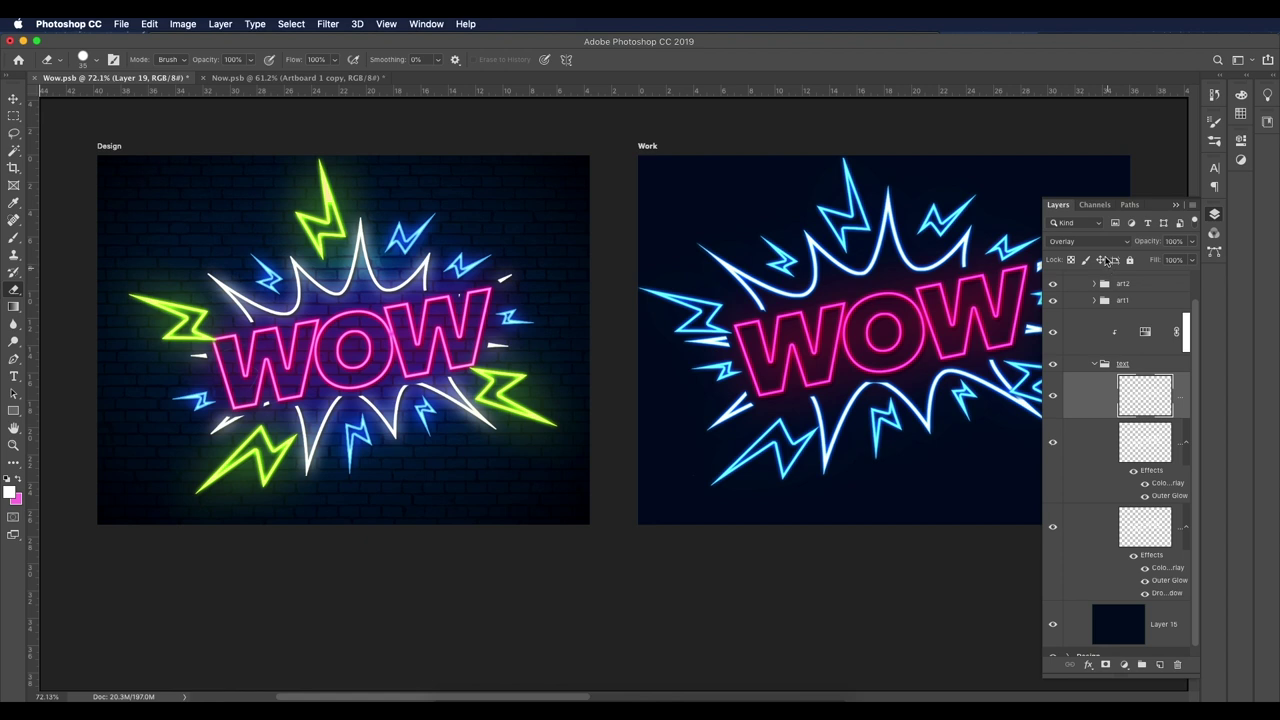
left_click(1097, 243)
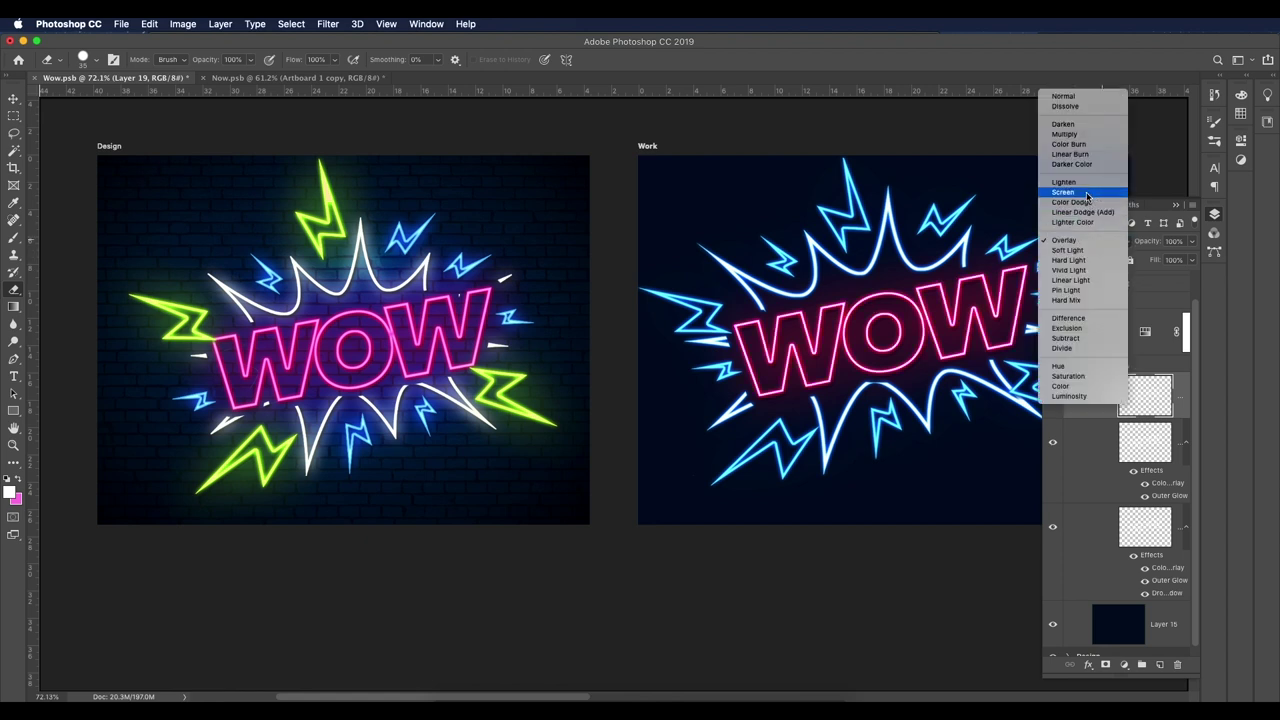
left_click(1090, 196)
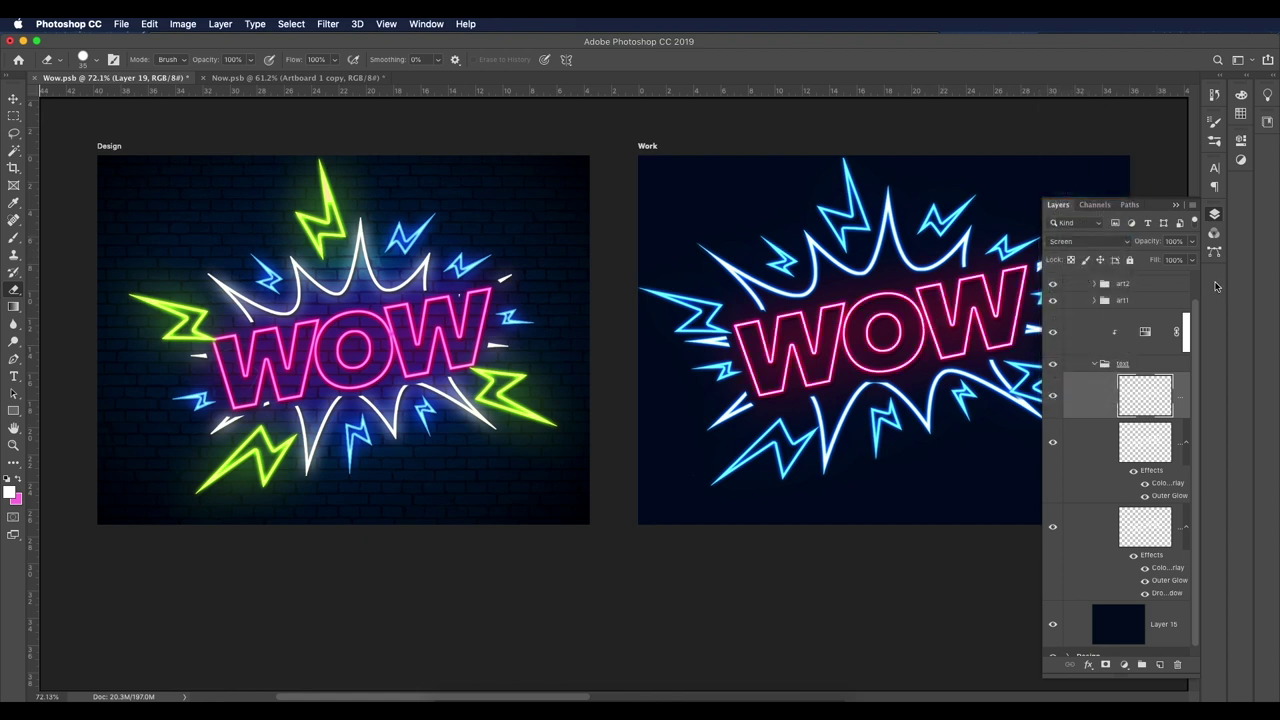
left_click_drag(1192, 242, 1161, 259)
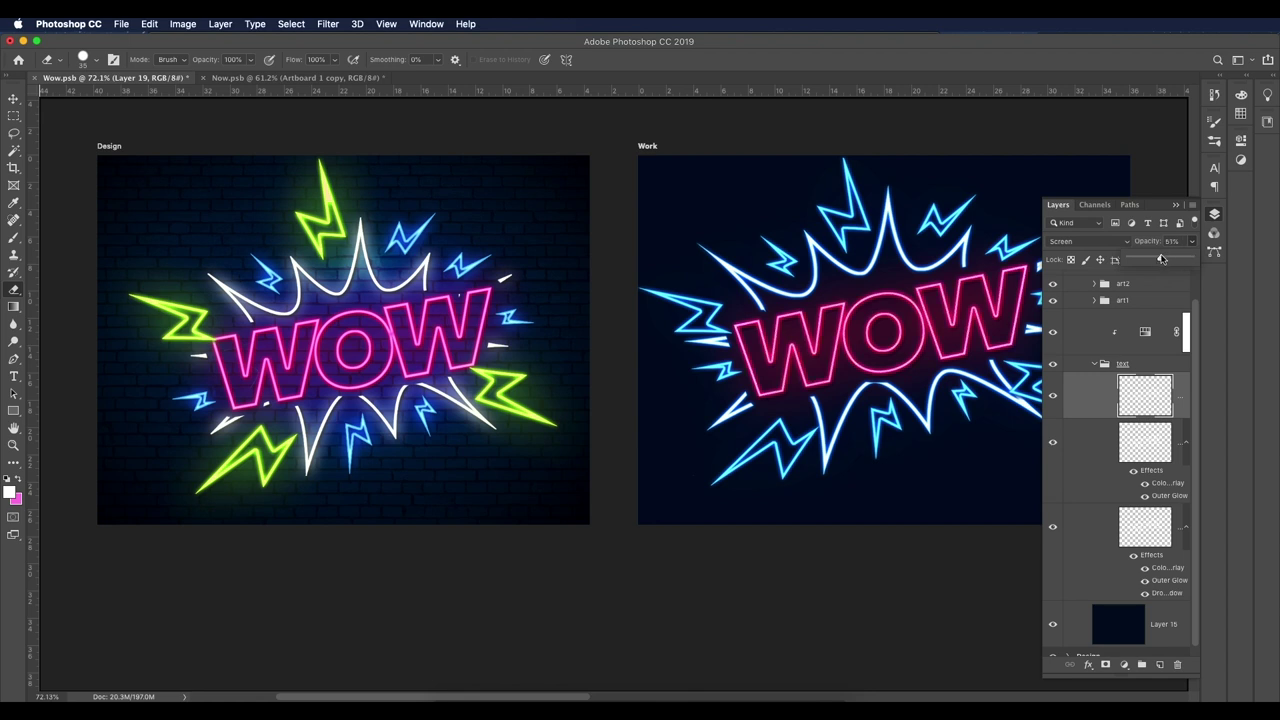
left_click(1092, 367)
scroll(896, 357, "down", 5)
scroll(896, 357, "up", 4)
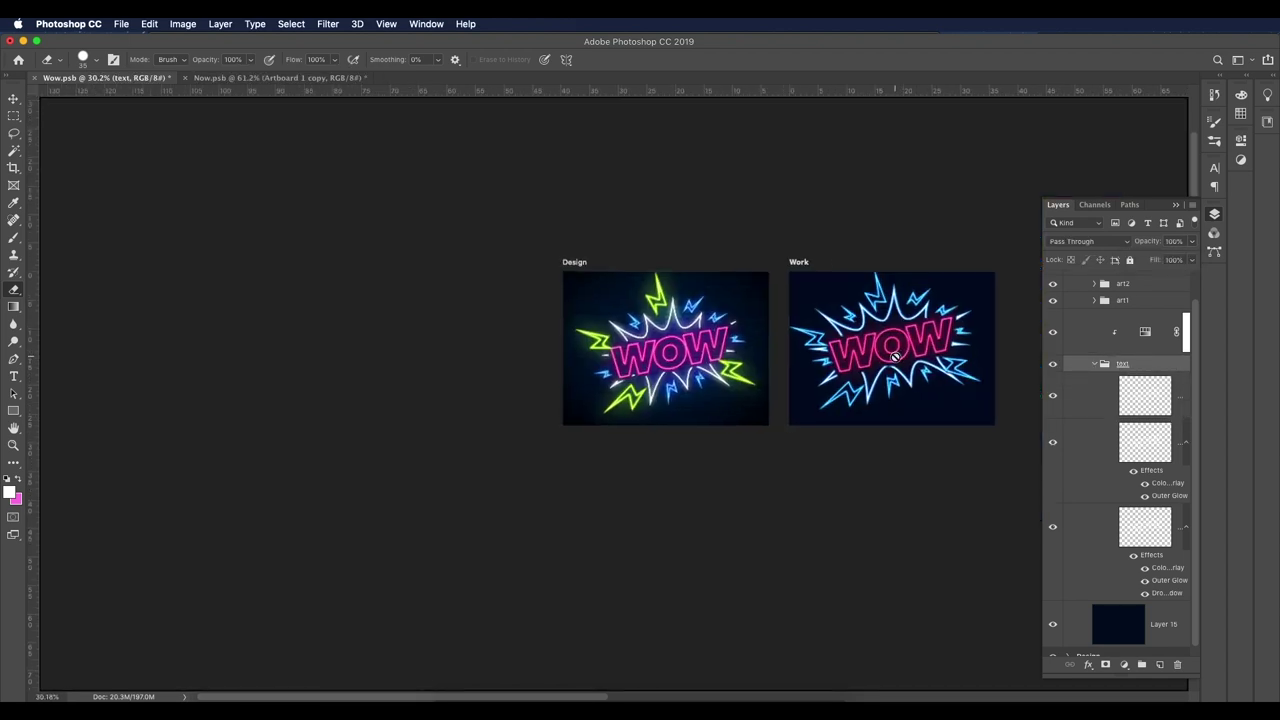
scroll(896, 357, "up", 1)
scroll(900, 370, "right", 2)
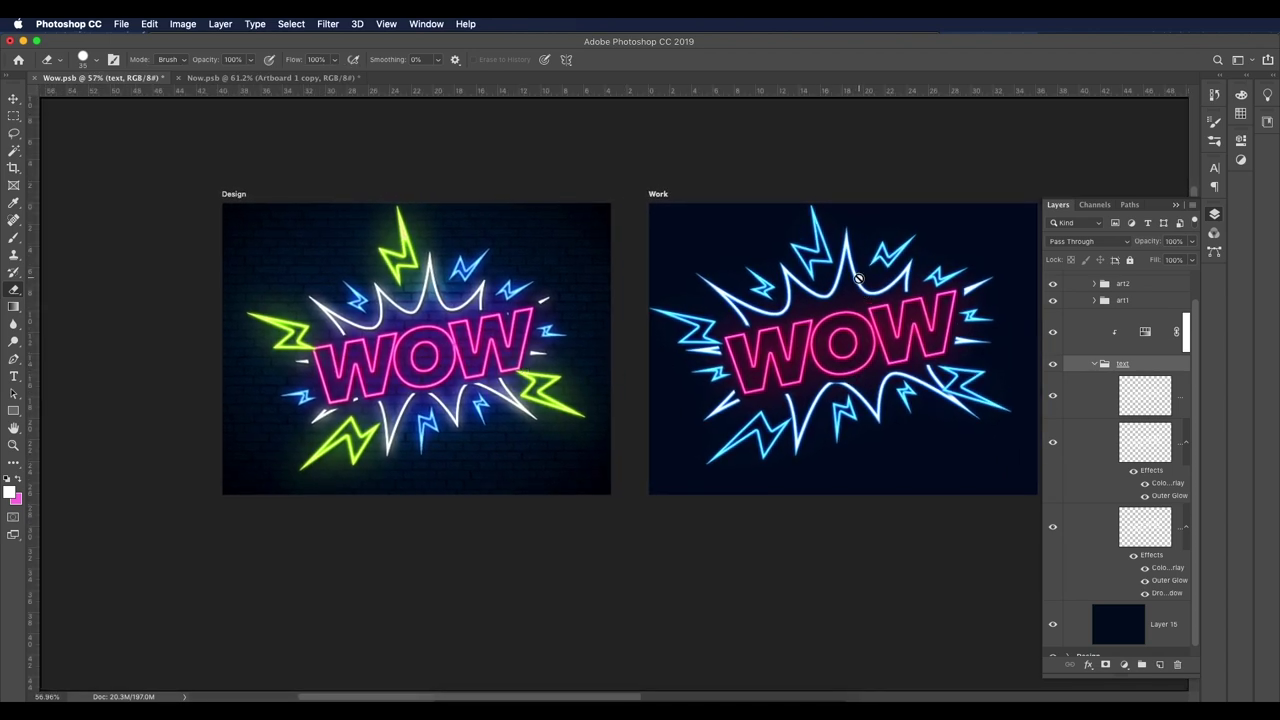
left_click(1097, 366)
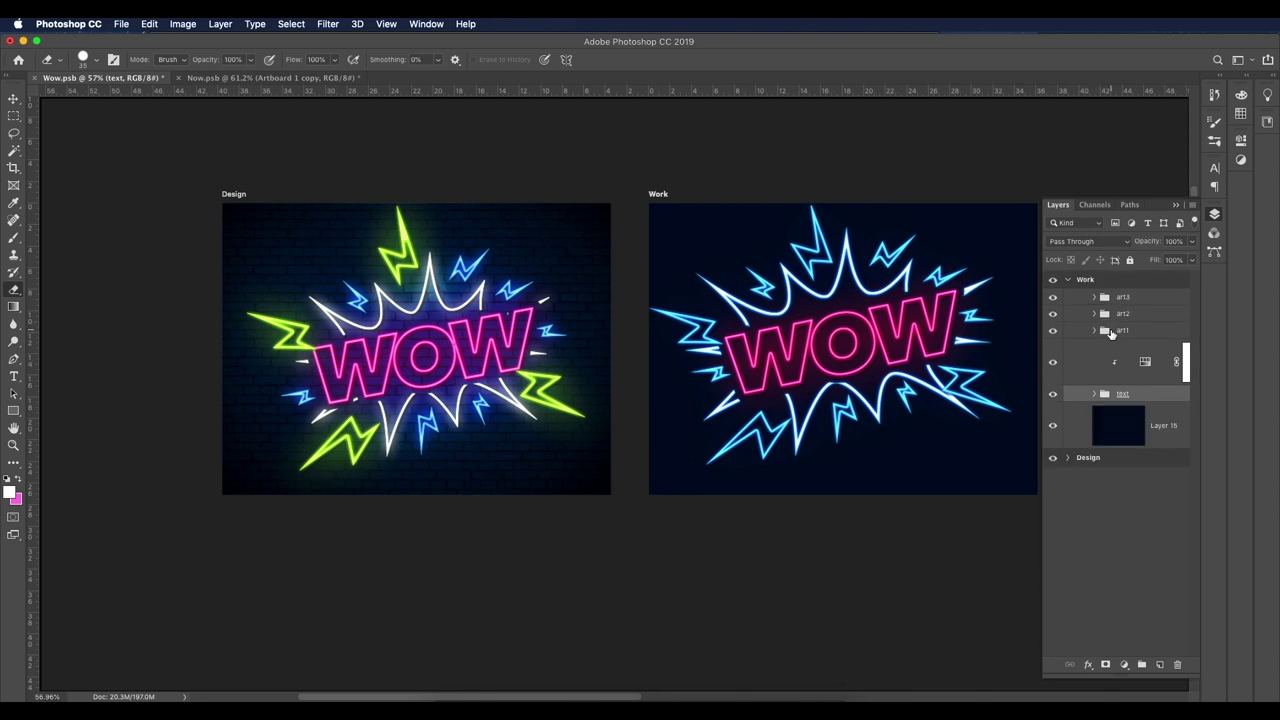
Step: In the art1 group, set the upper burst layer's Color Overlay to near-white fafdff
left_click(1110, 331)
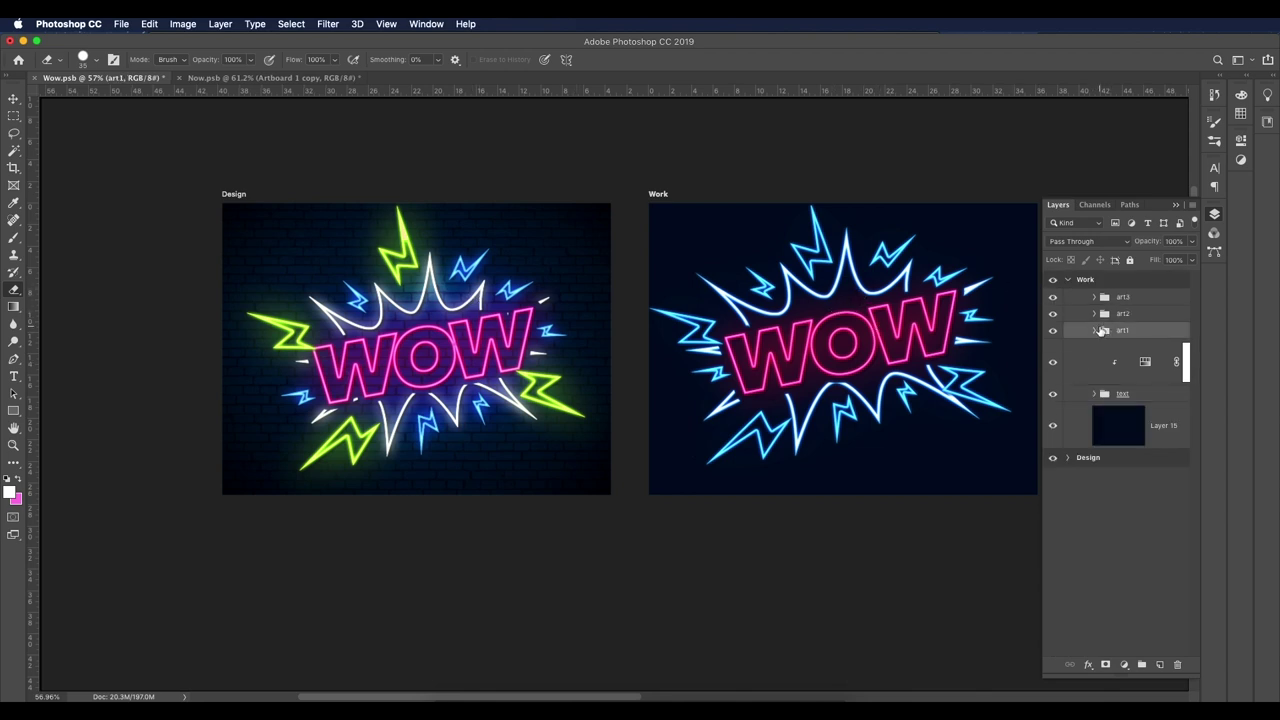
left_click(1095, 333)
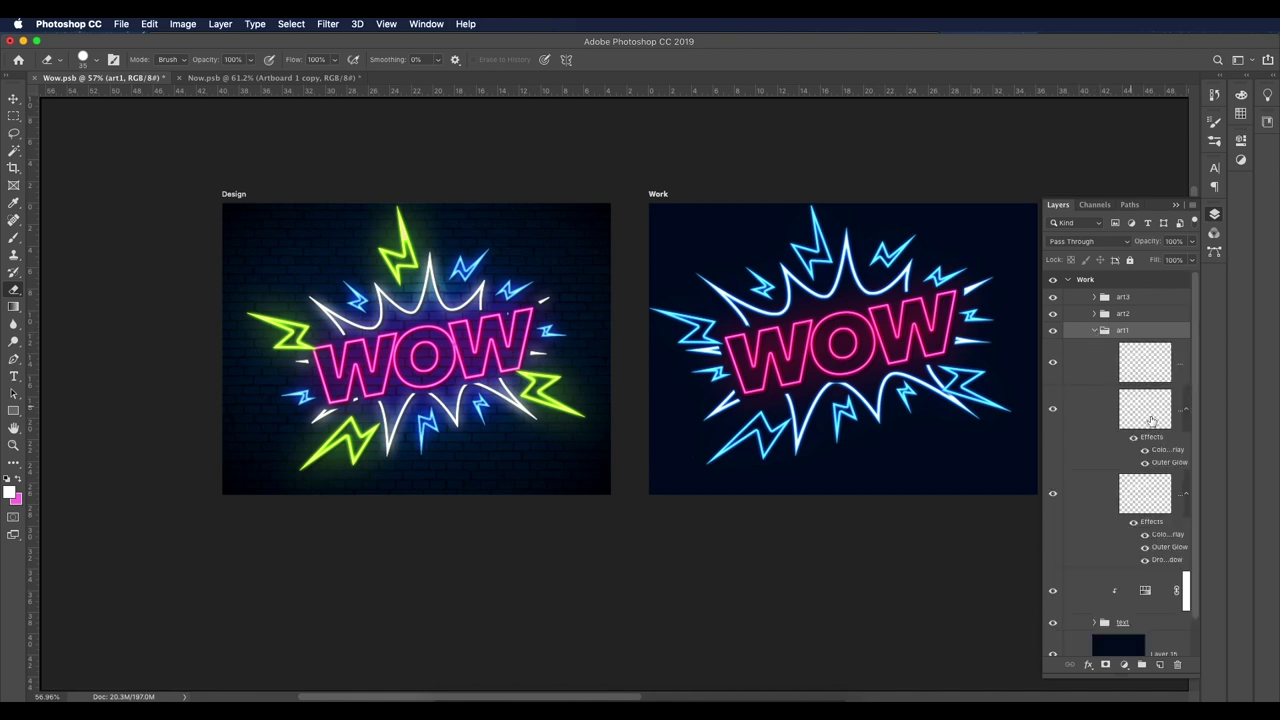
left_click(1159, 369)
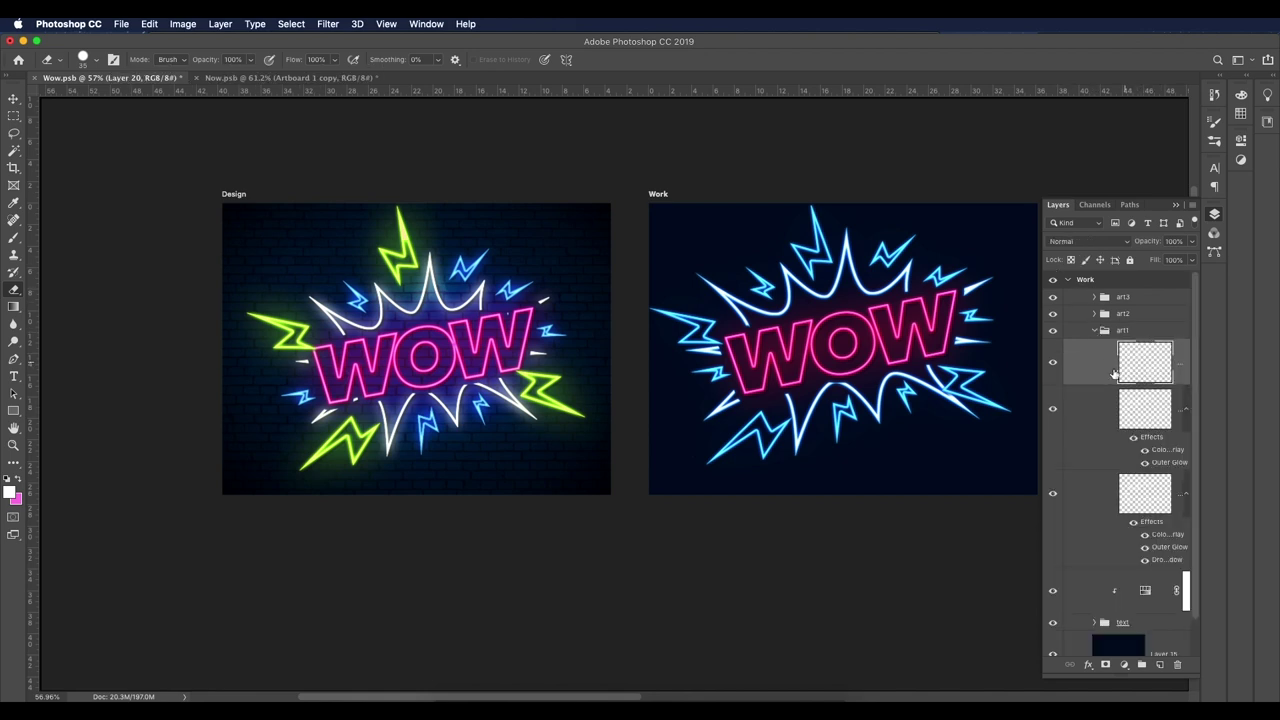
left_click(1052, 362)
left_click(1052, 362)
scroll(1162, 450, "down", 1)
double_click(1163, 443)
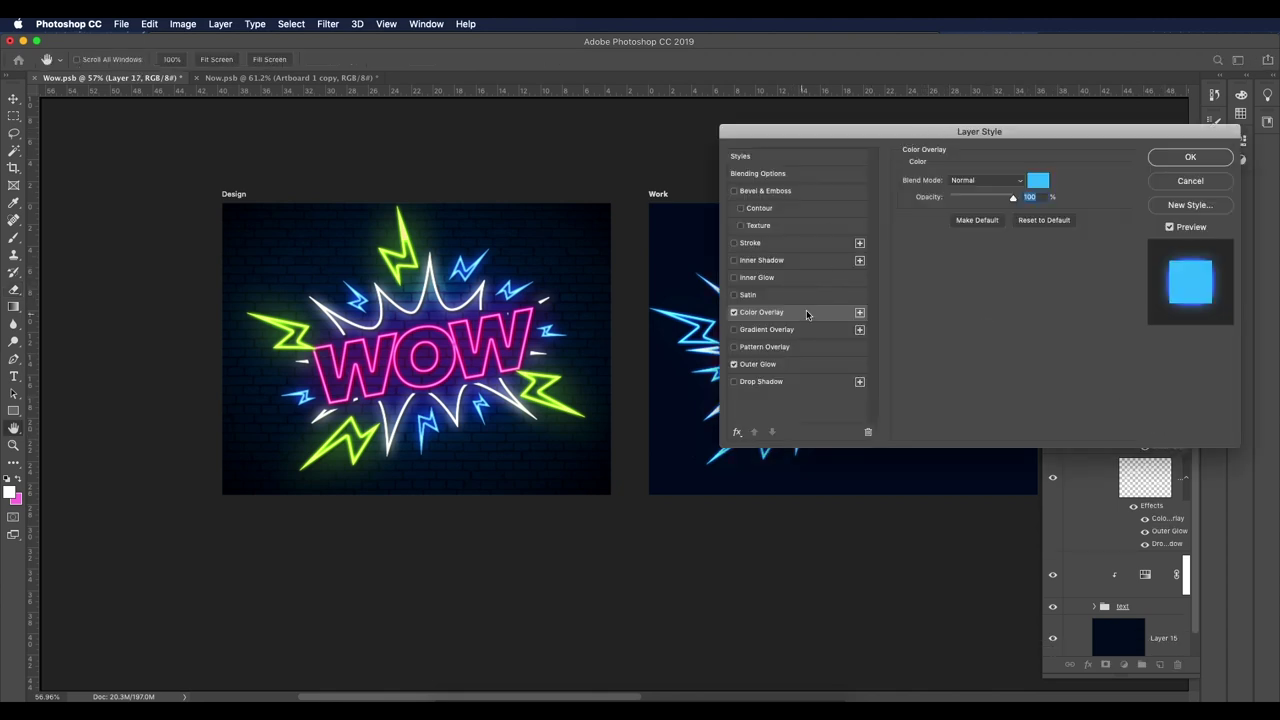
left_click(1040, 187)
left_click_drag(570, 200, 440, 93)
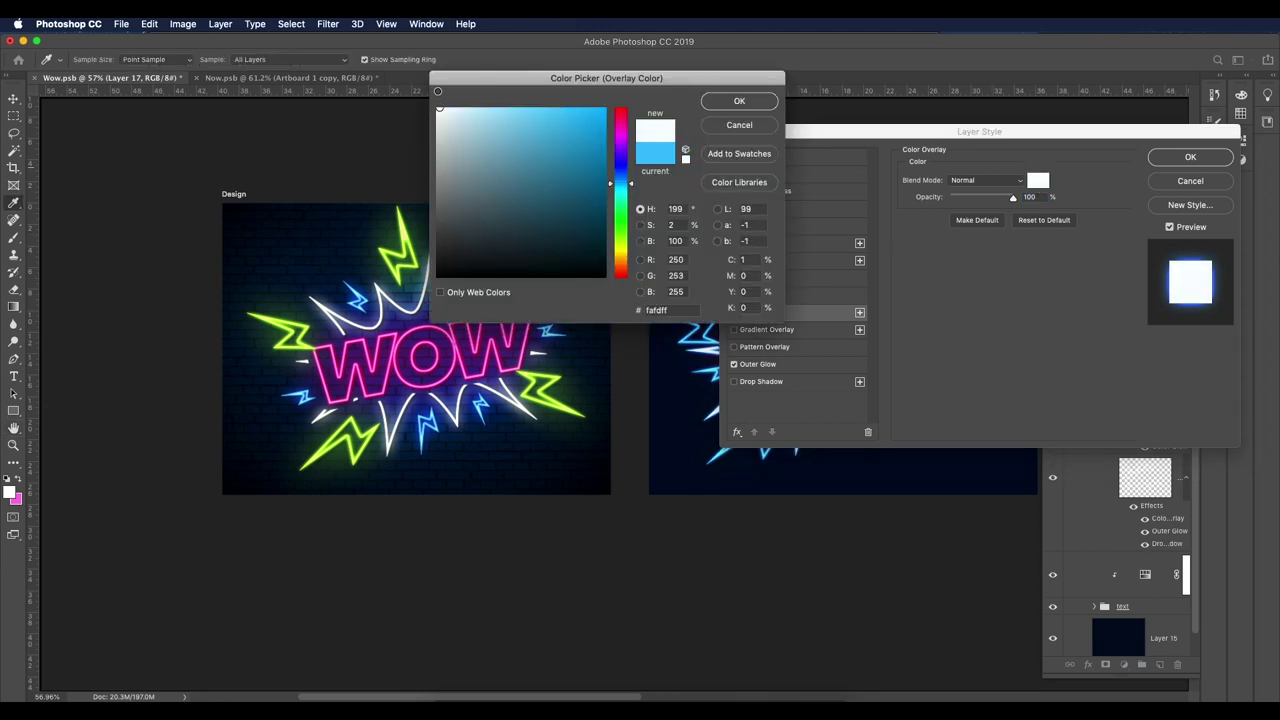
left_click(728, 100)
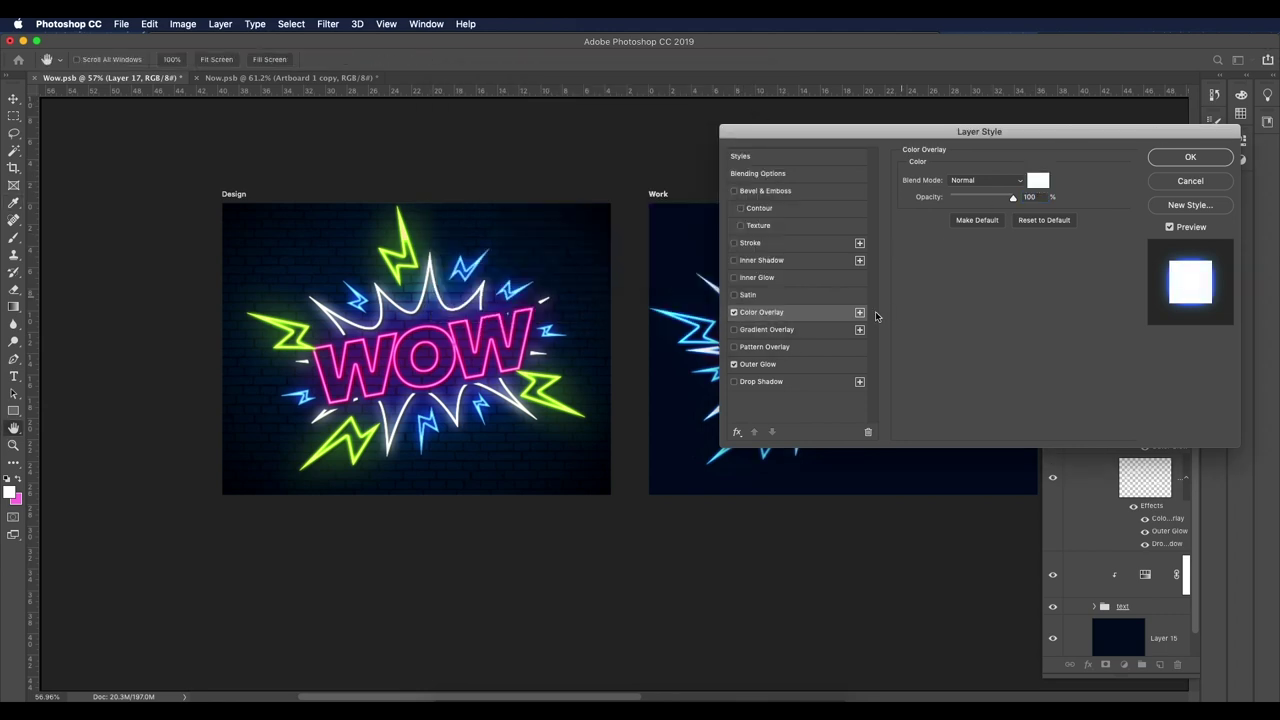
Step: Set the upper burst layer's Outer Glow color to white and apply the layer style
left_click(807, 362)
left_click(933, 224)
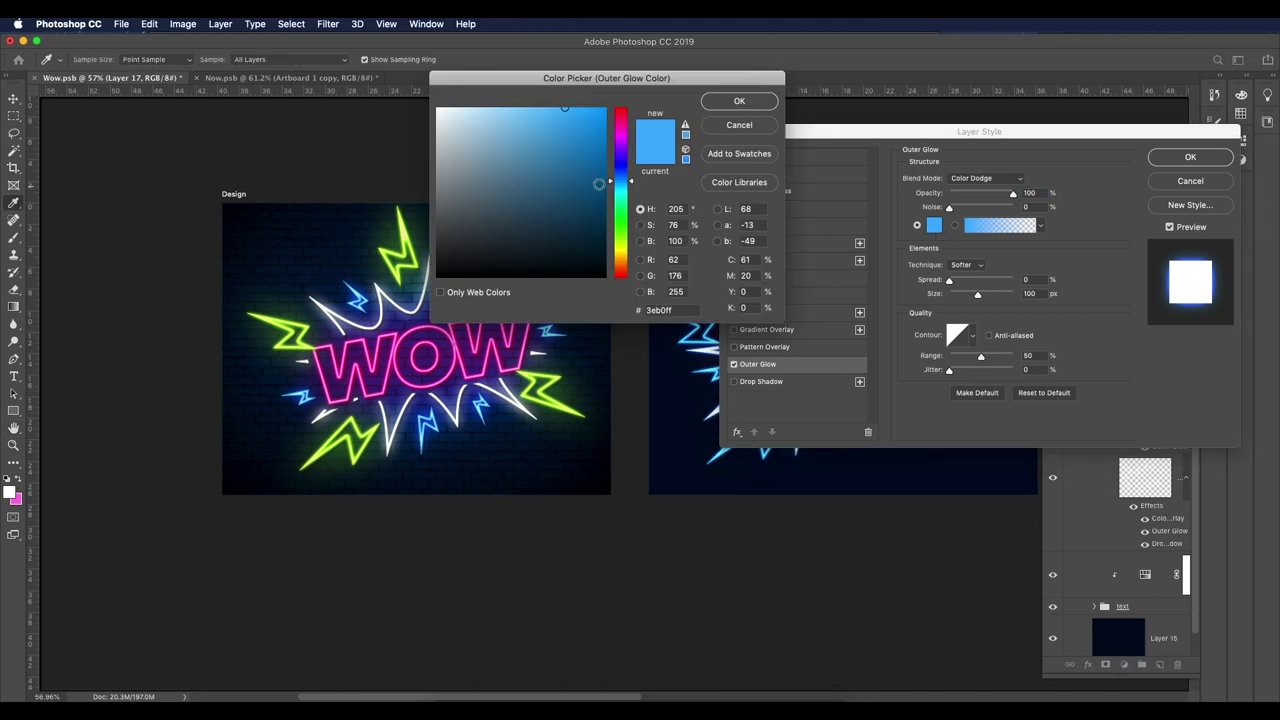
left_click_drag(598, 185, 422, 94)
left_click(712, 103)
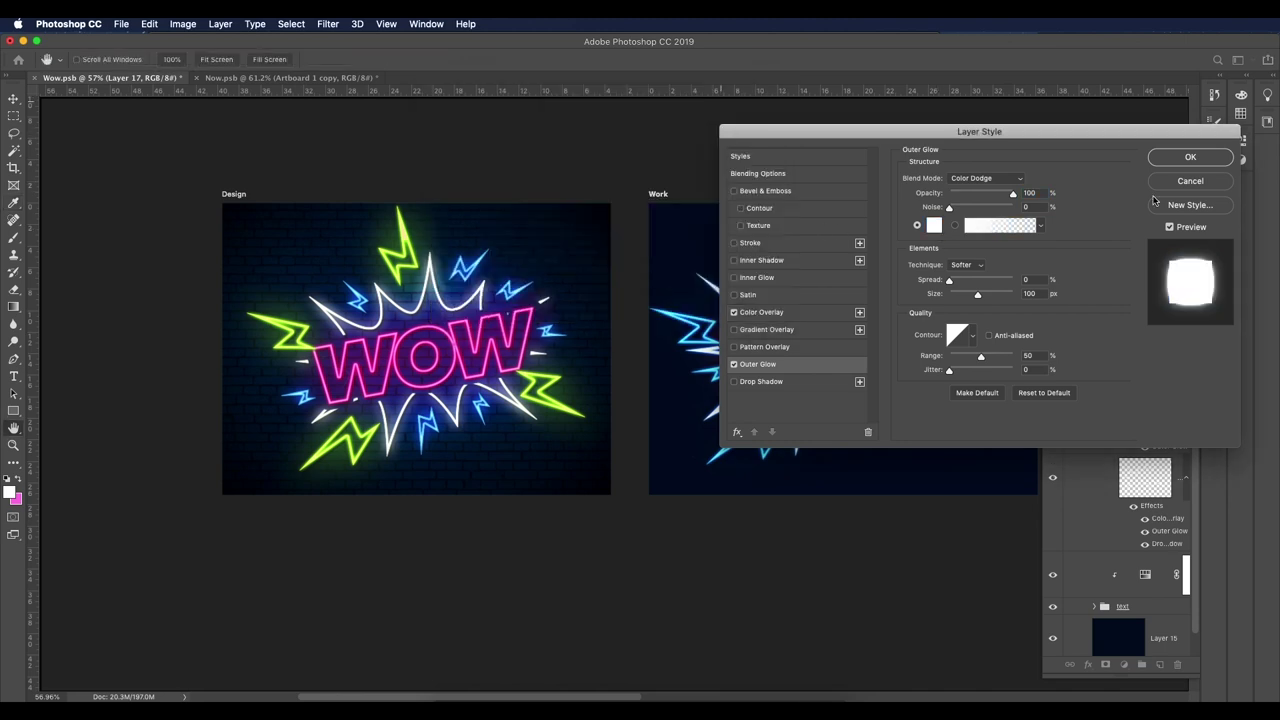
left_click(1189, 160)
Step: Set the lower burst layer's Color Overlay to white
scroll(1157, 522, "down", 1)
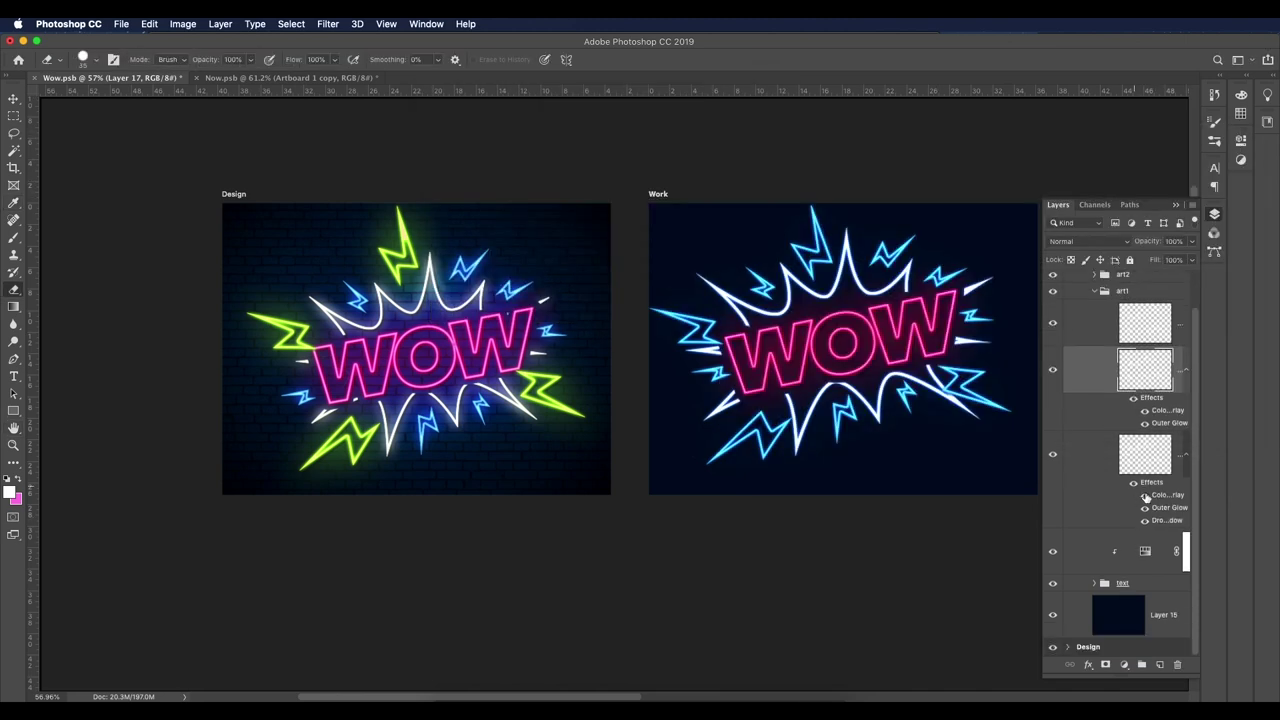
double_click(1157, 488)
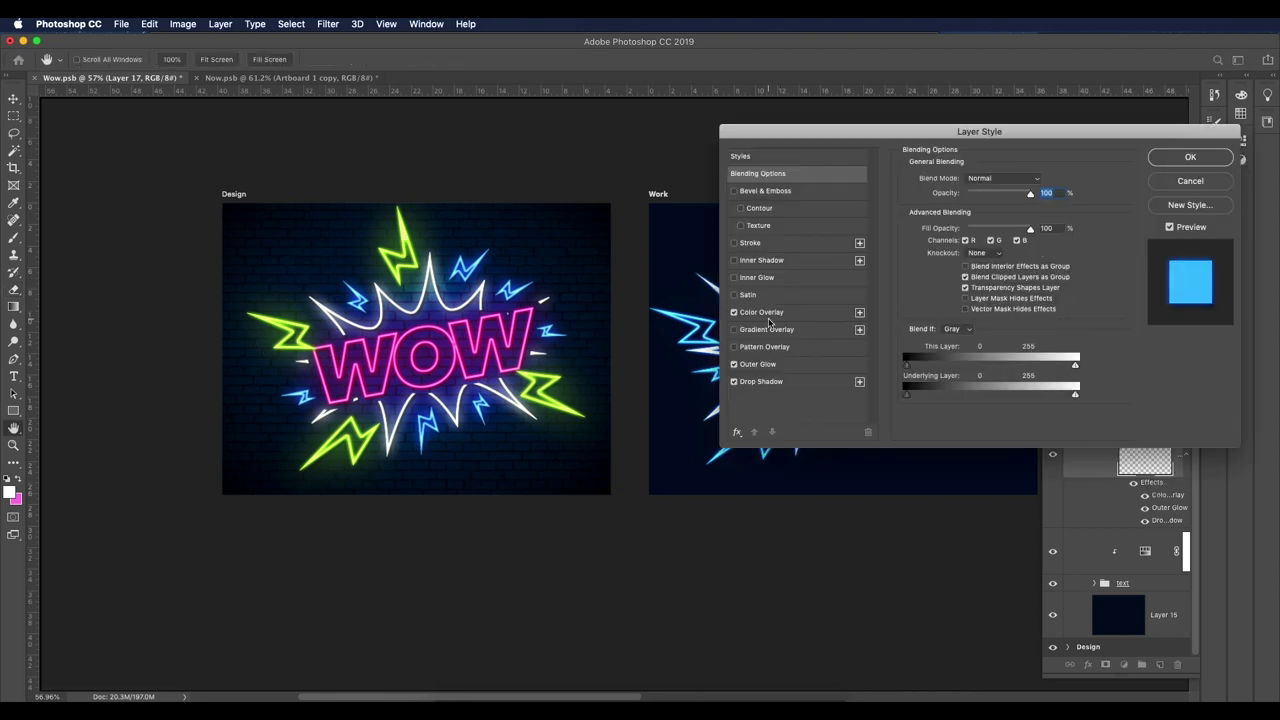
left_click(764, 312)
left_click(1037, 181)
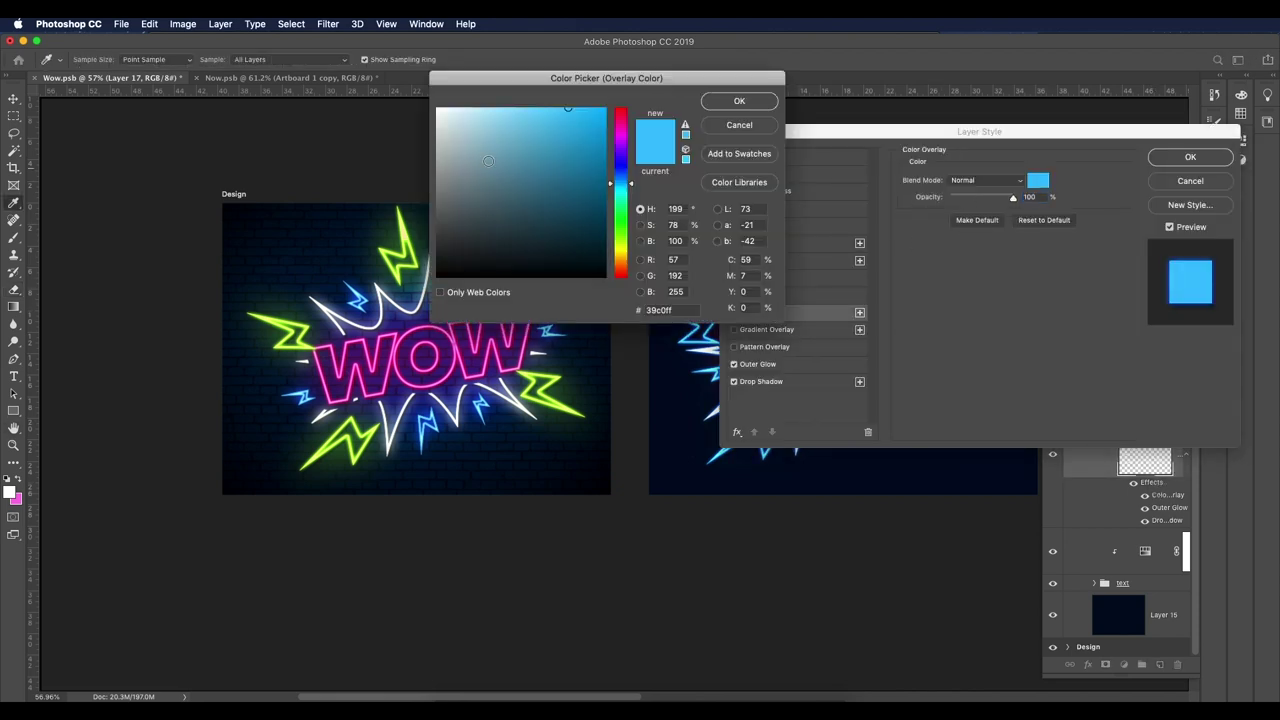
left_click_drag(488, 160, 420, 89)
left_click(731, 101)
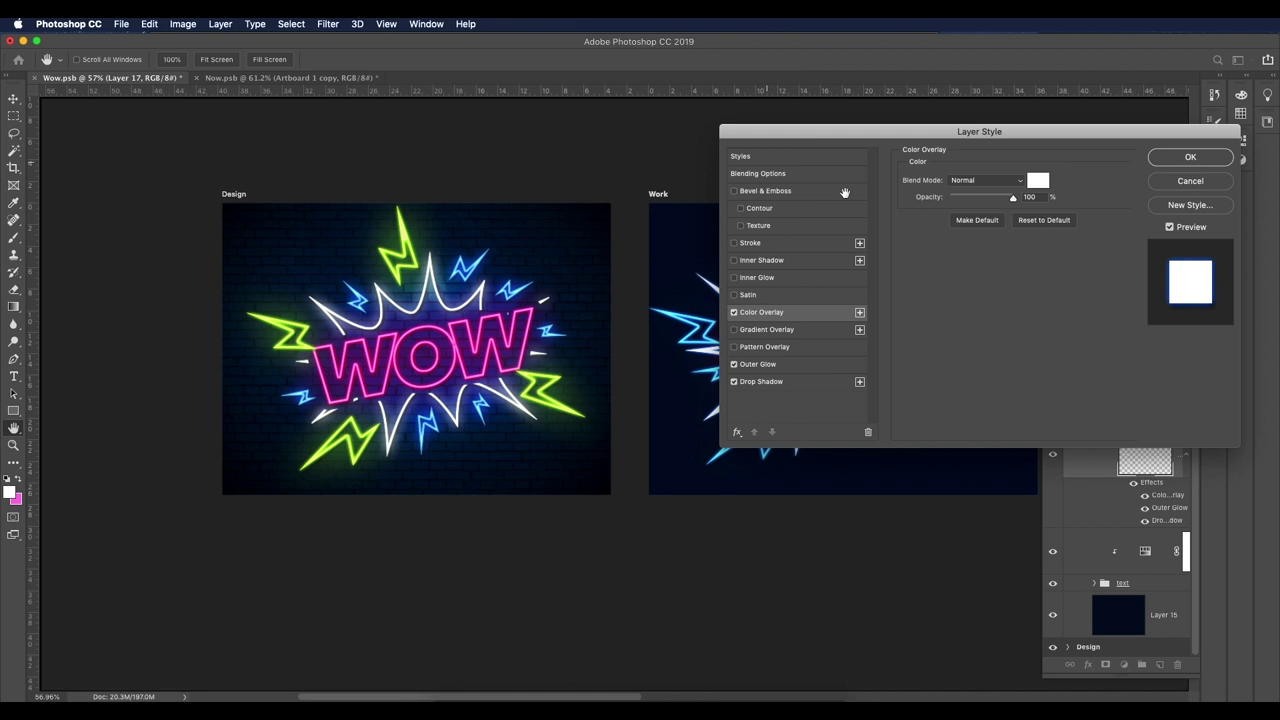
Step: Set the Outer Glow color of the lower burst layer to white
left_click(767, 366)
left_click(934, 226)
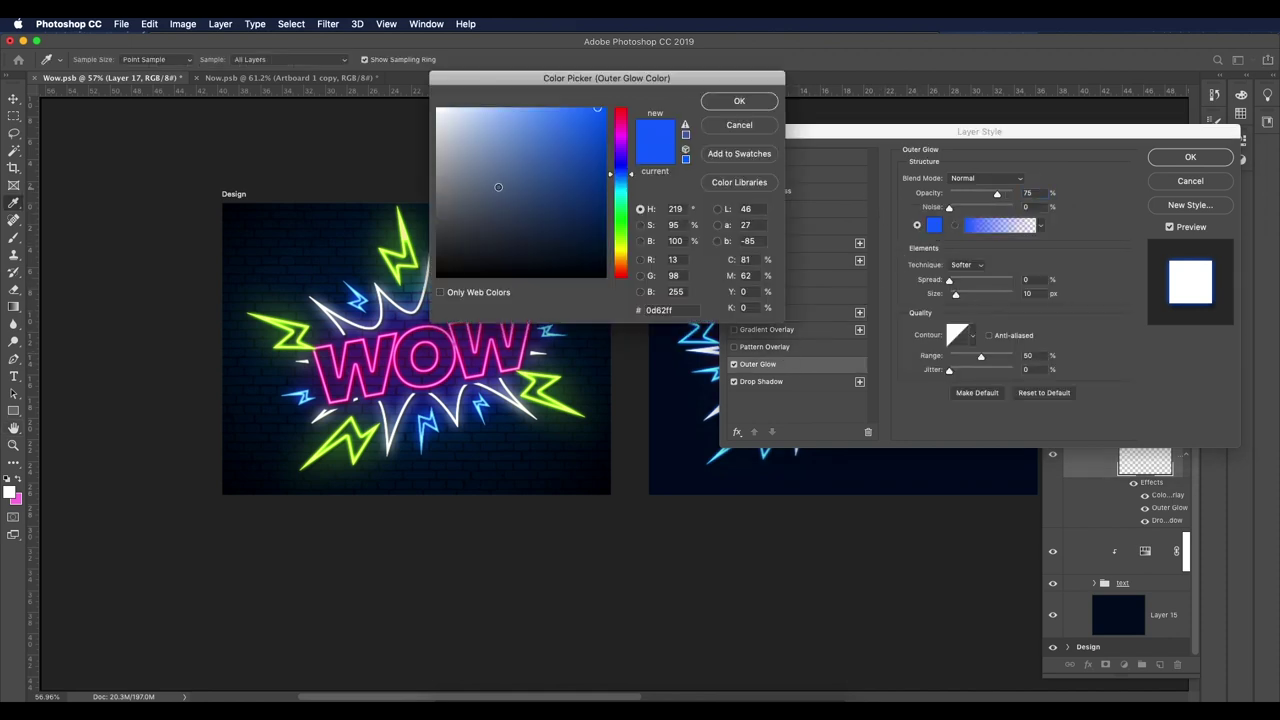
left_click_drag(498, 187, 433, 89)
left_click(738, 102)
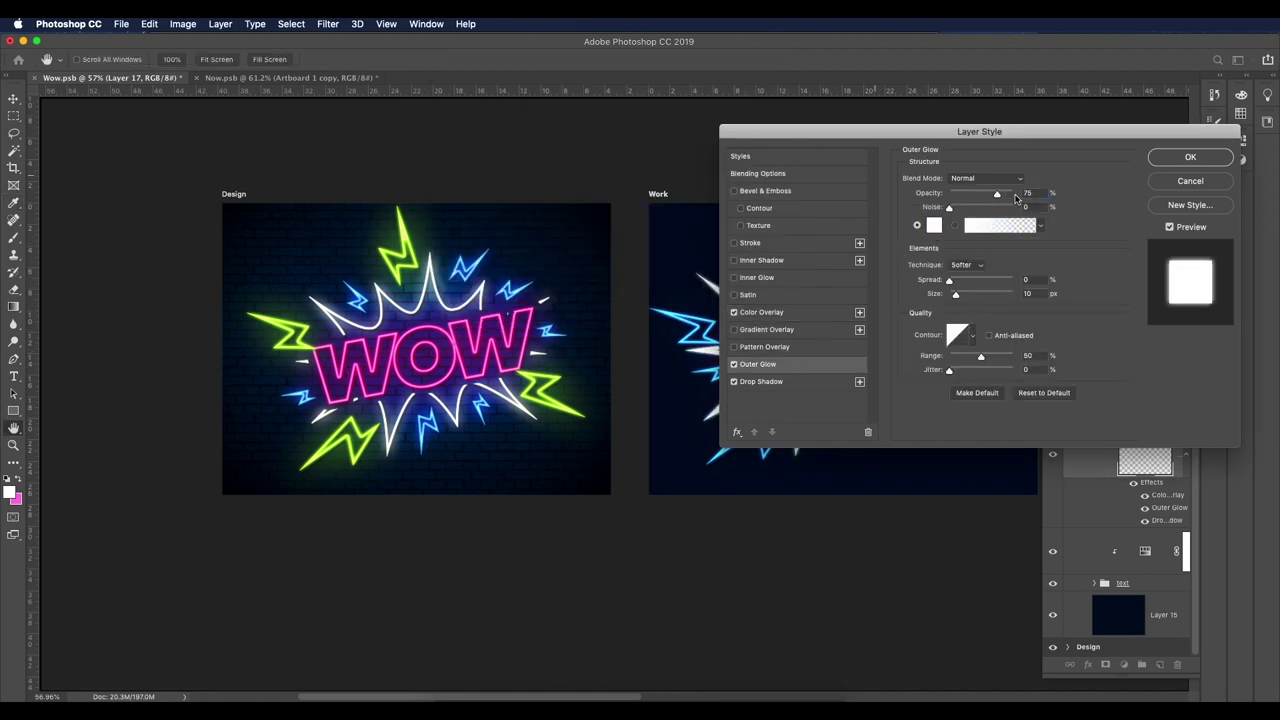
Step: Enlarge the lower burst layer's Outer Glow to a size of 39 px
left_click_drag(1029, 131, 938, 354)
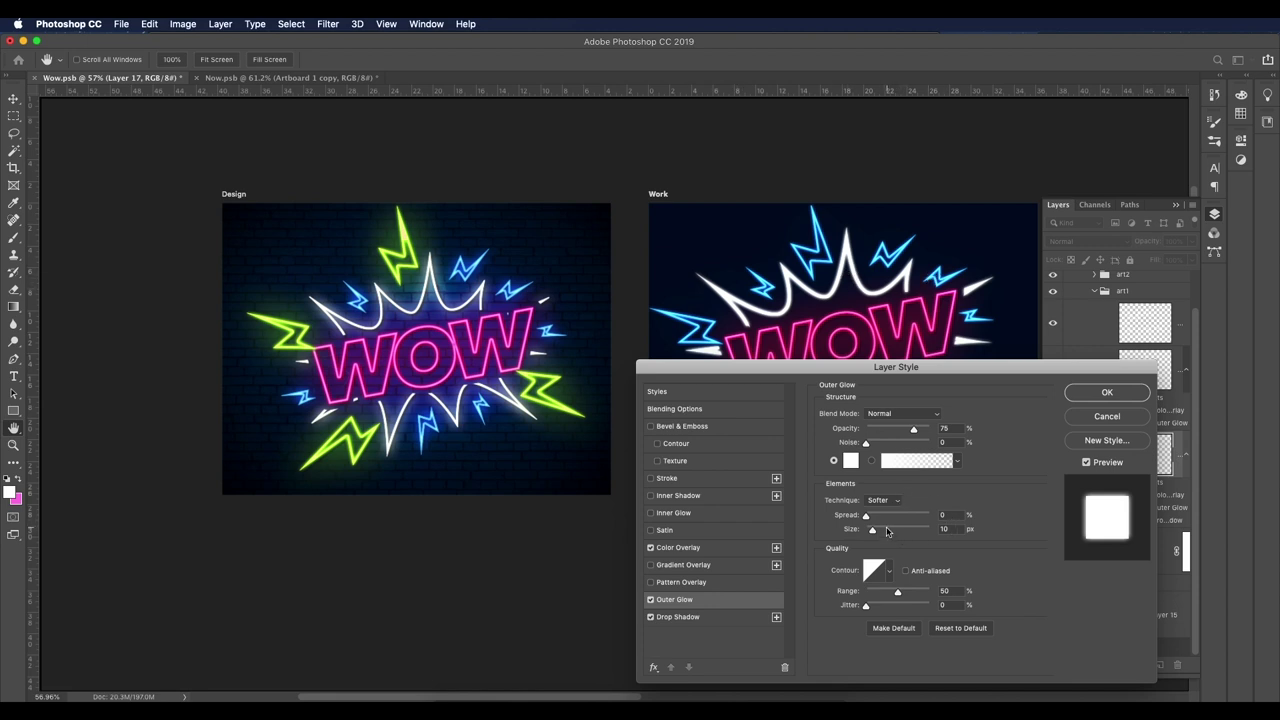
left_click_drag(887, 531, 892, 532)
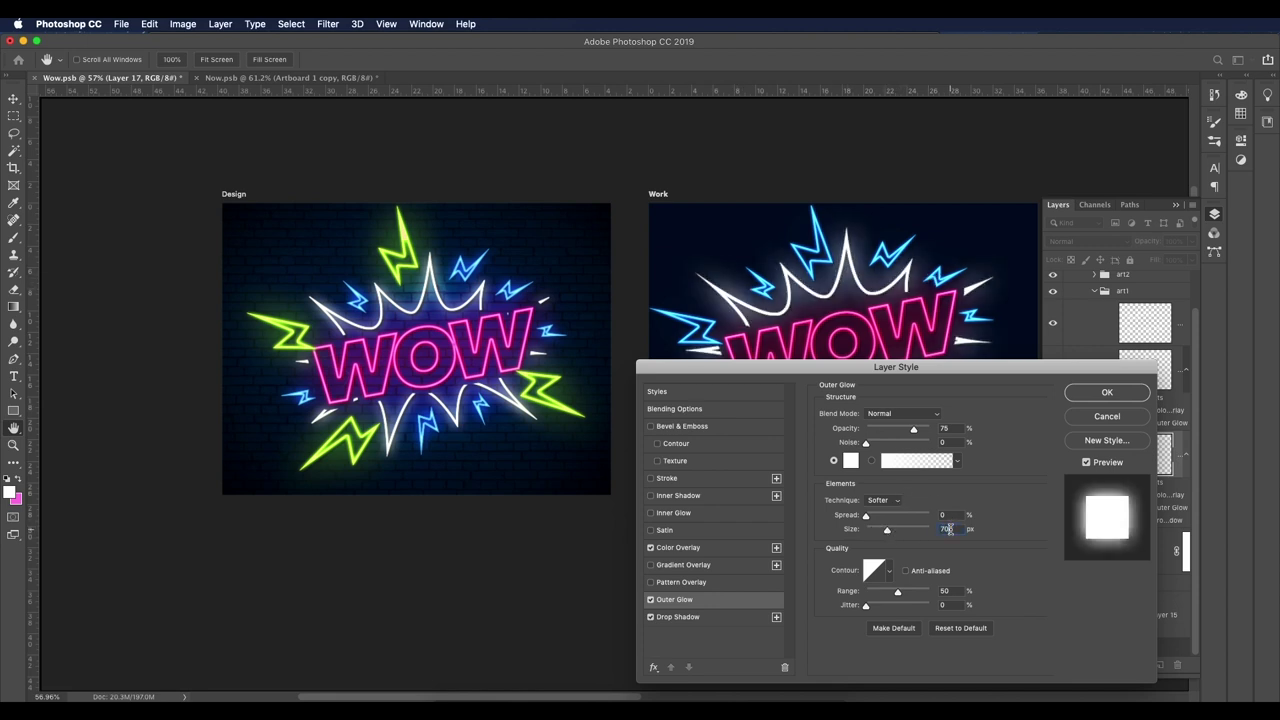
scroll(949, 530, "down", 20)
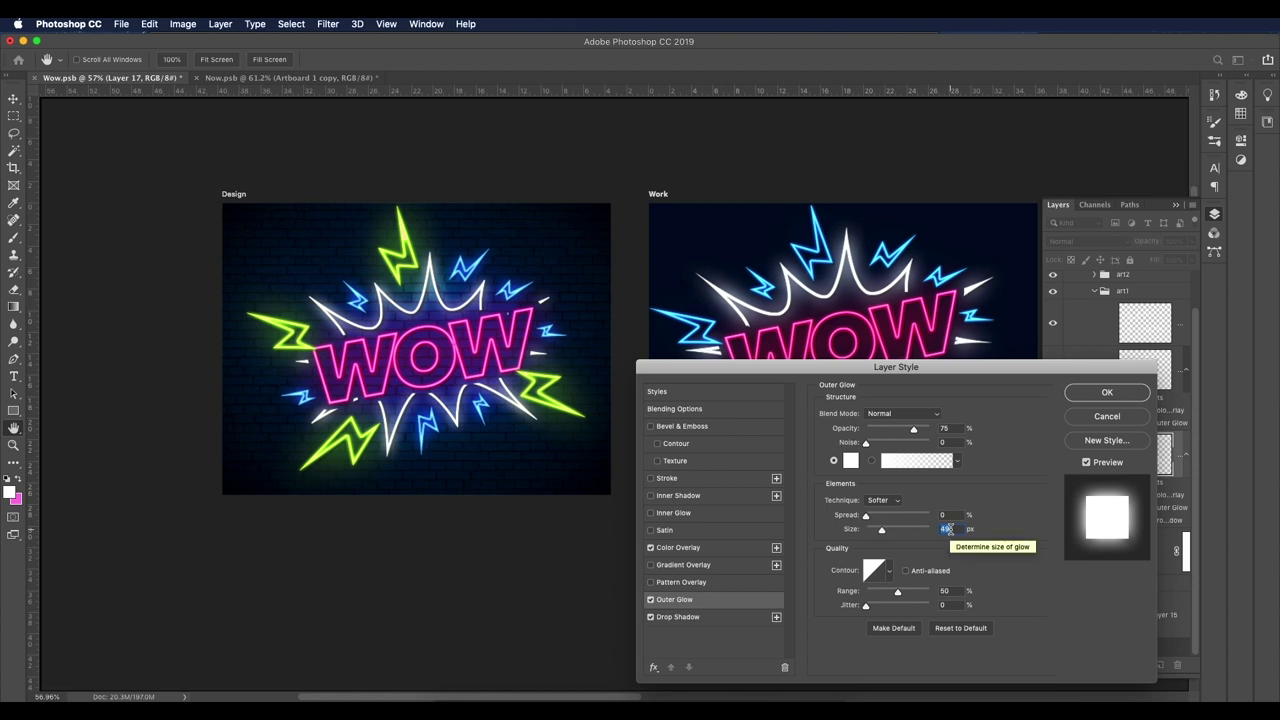
scroll(949, 530, "down", 20)
scroll(949, 530, "up", 1)
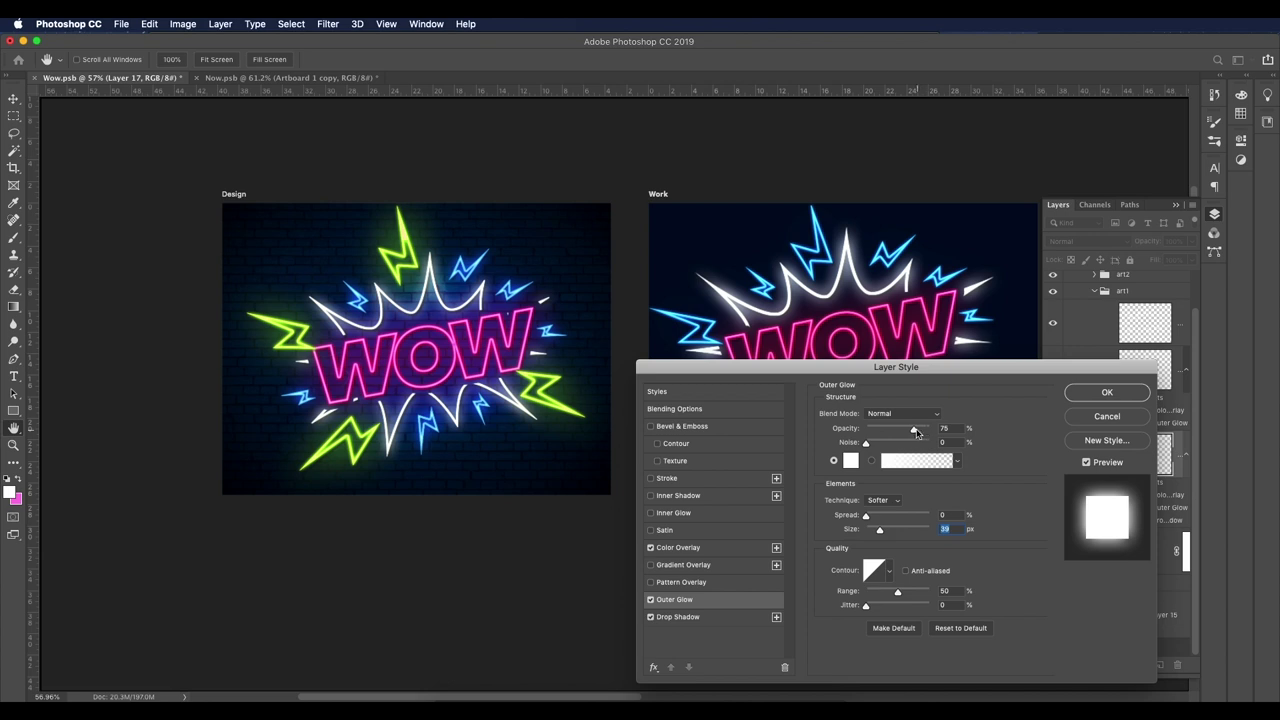
Step: Reduce the burst's Outer Glow opacity to 63% while keeping its size at 39 px, apply the layer style, and collapse the art1 group
left_click_drag(916, 432, 904, 432)
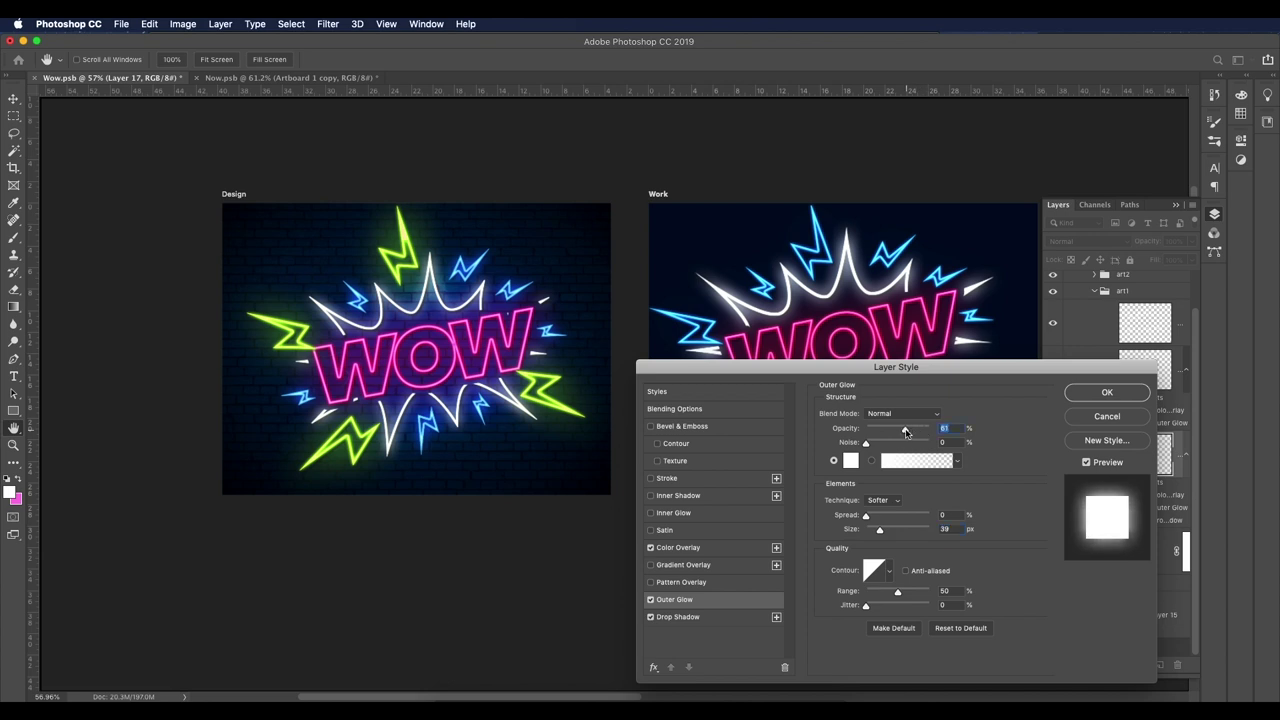
double_click(952, 528)
key("shift+Up")
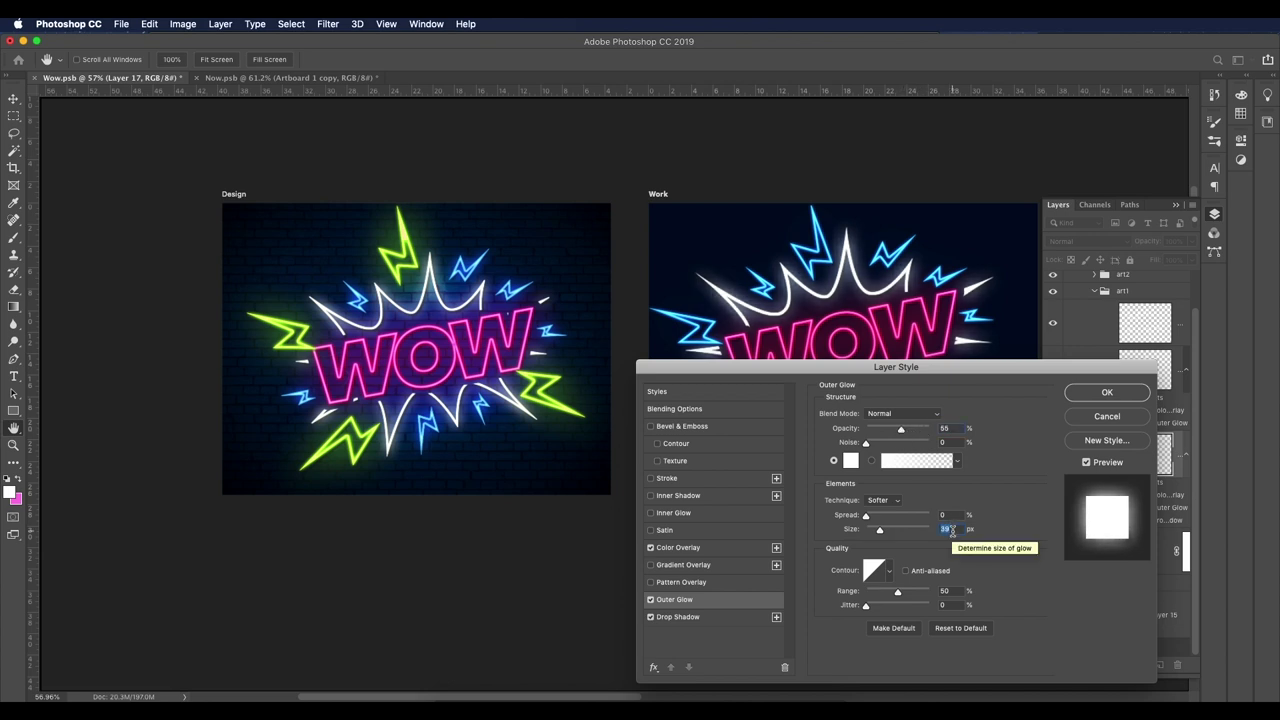
key("shift+Down")
key("shift+Up")
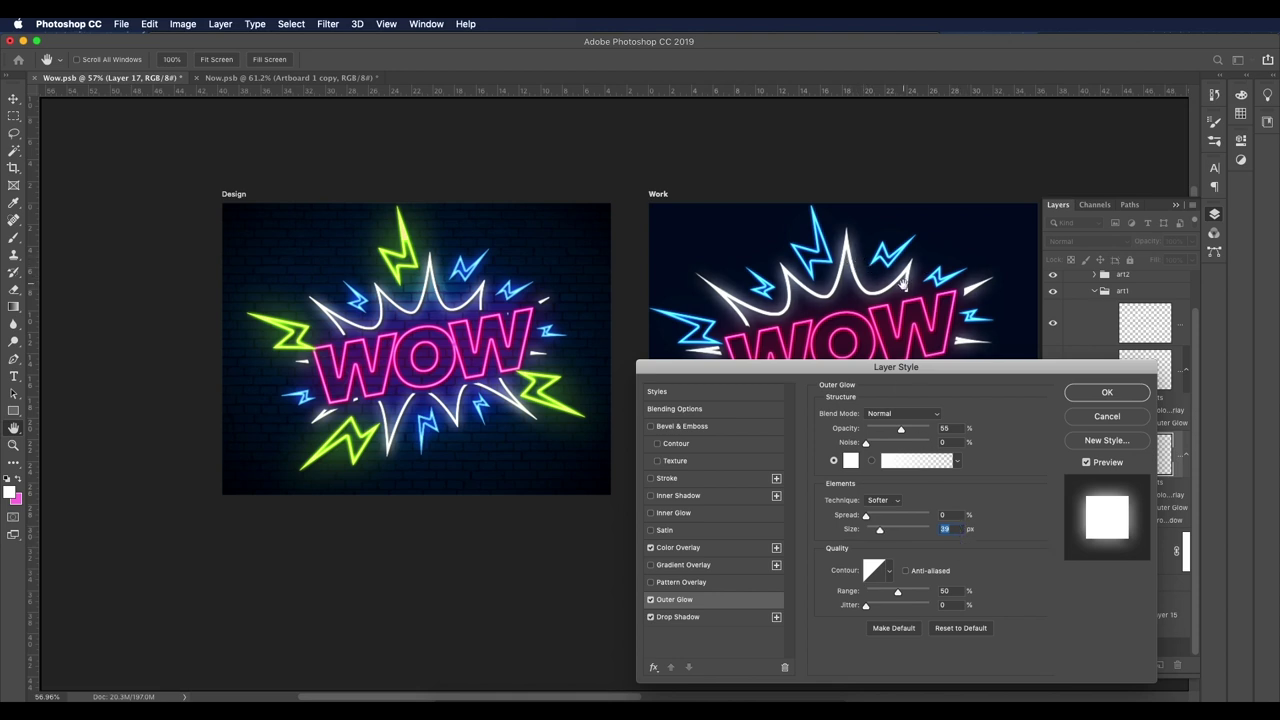
left_click_drag(907, 433, 909, 433)
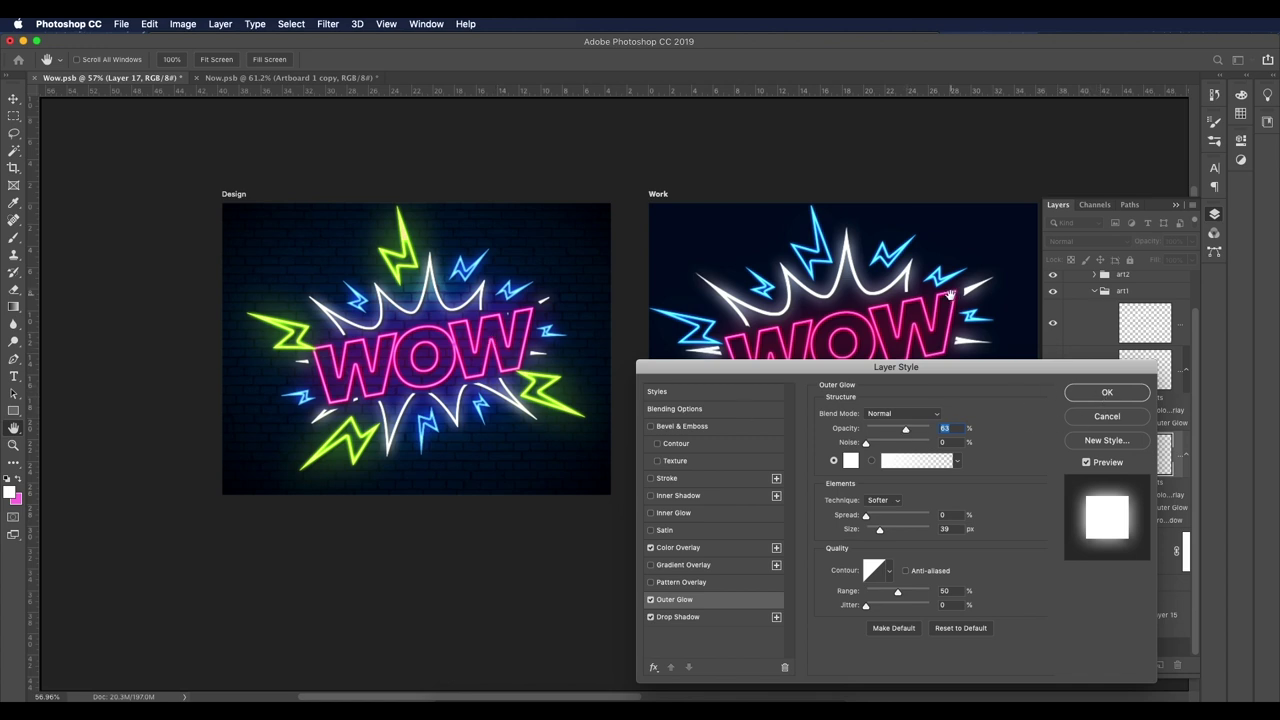
left_click(1104, 393)
scroll(905, 425, "down", 2)
key("e")
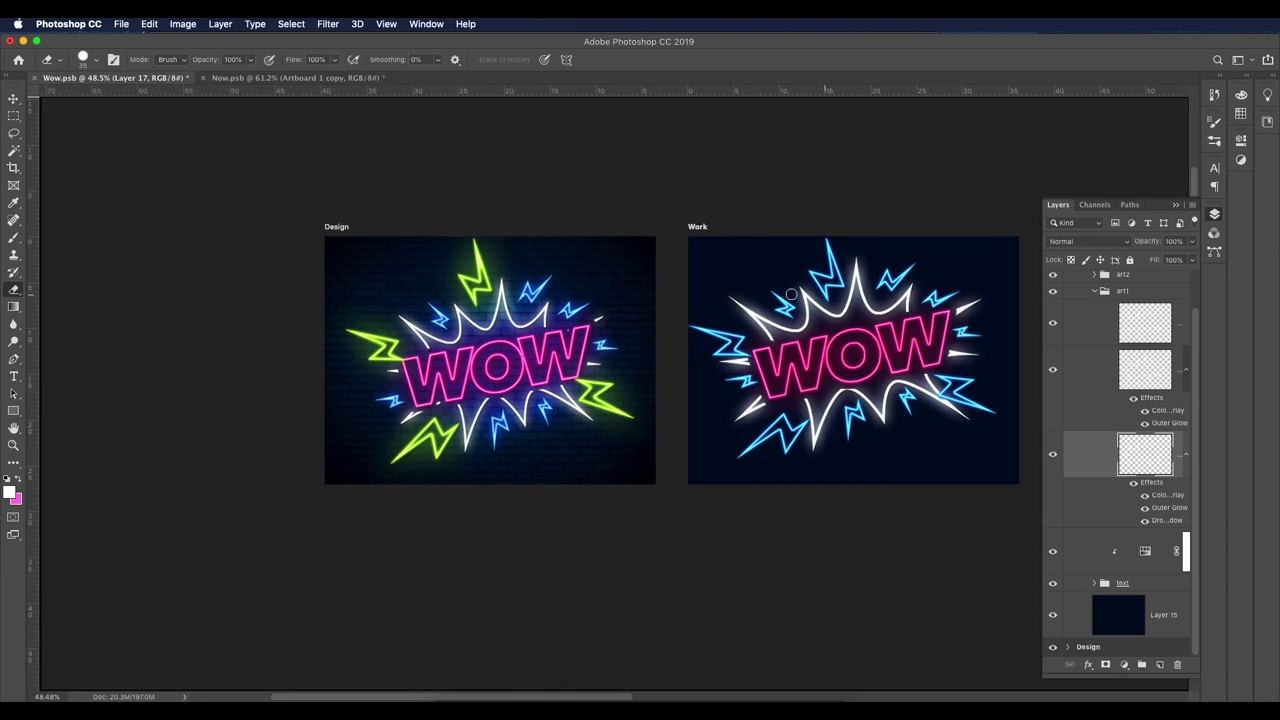
left_click(1096, 290)
Step: Add a Hue/Saturation adjustment layer above the art2 group and clip it to that group
left_click(1125, 316)
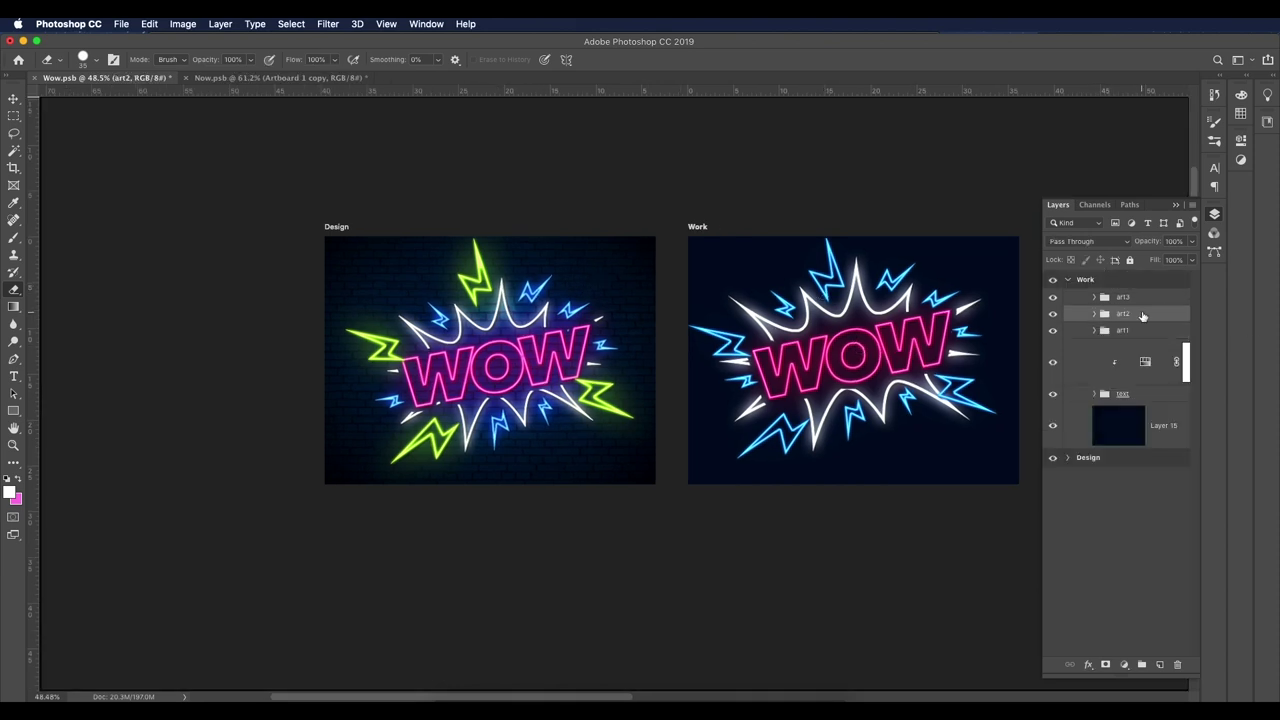
left_click(1124, 665)
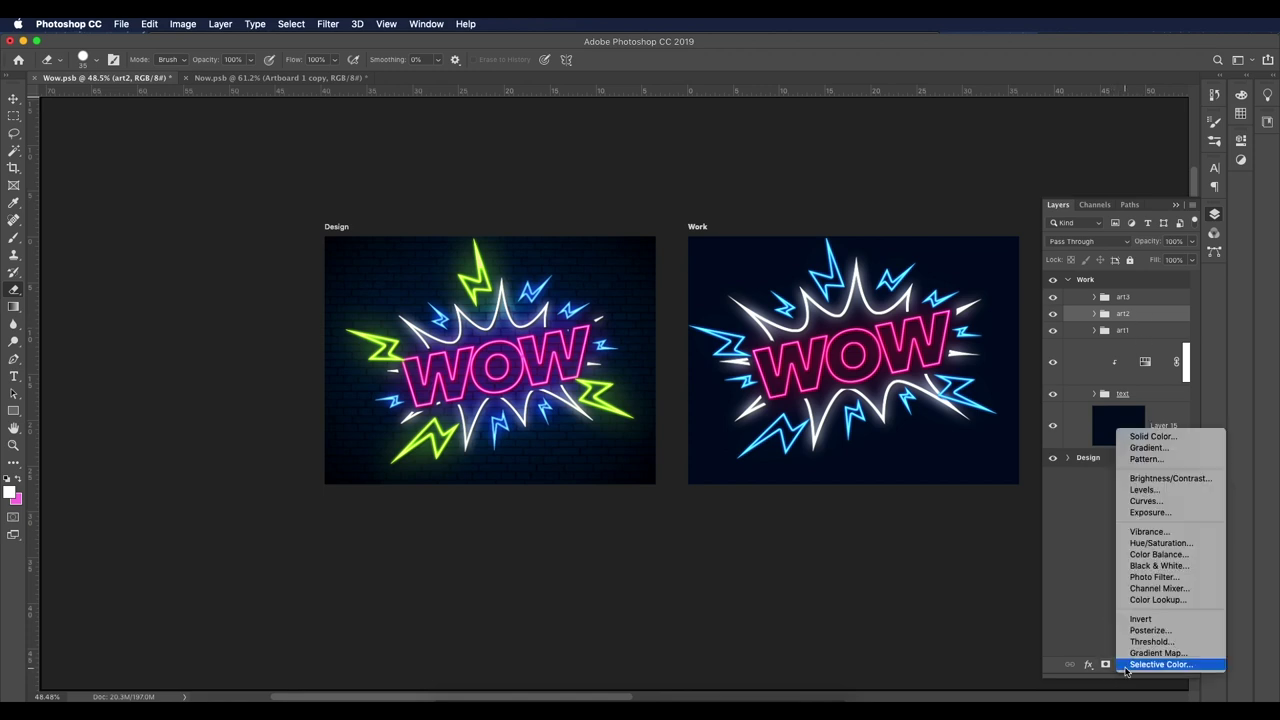
left_click(1162, 543)
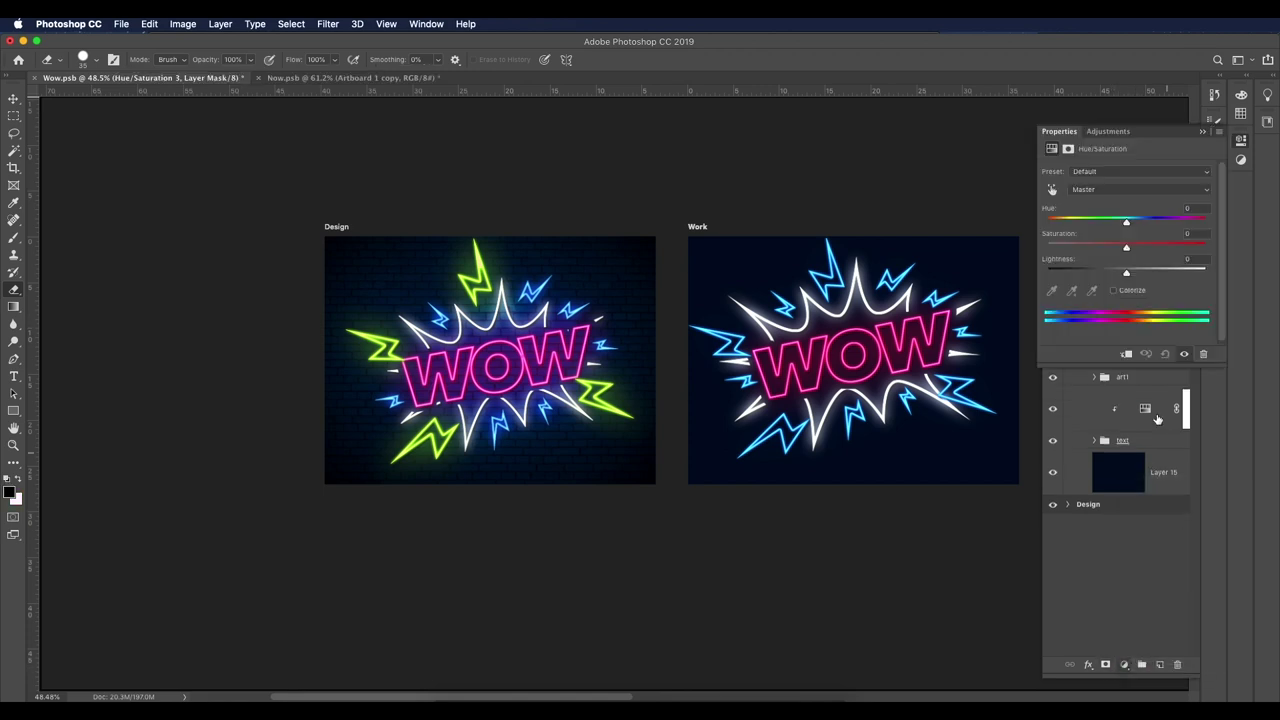
left_click(1126, 354)
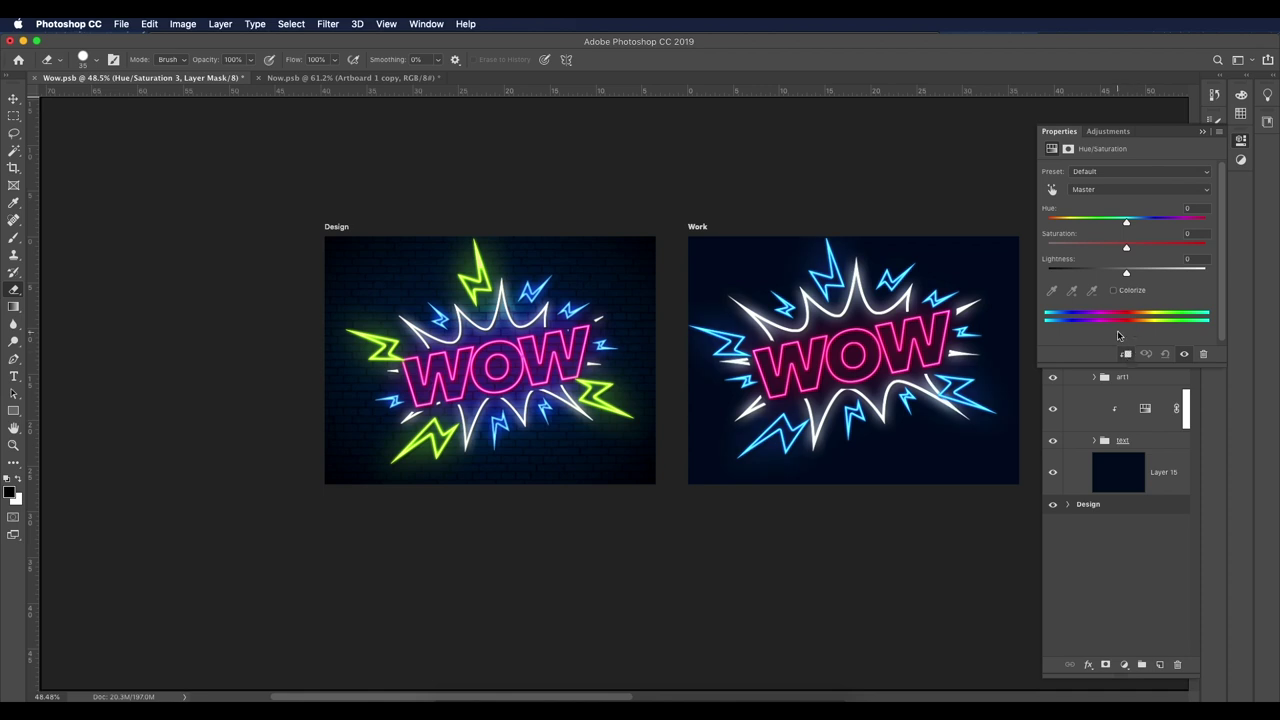
left_click(1203, 132)
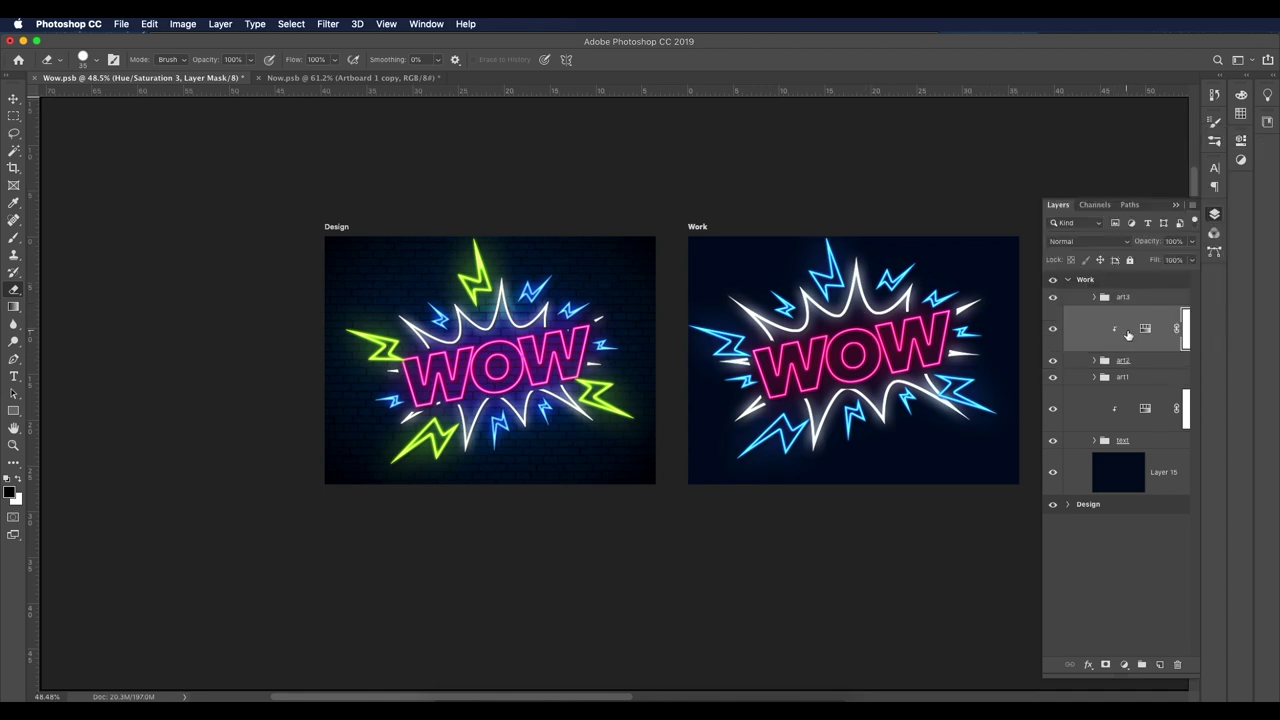
Step: Adjust the hue and saturation of the adjustment clipped to art2 to turn the large lightning bolts yellow-green like the Design artboard
double_click(1146, 330)
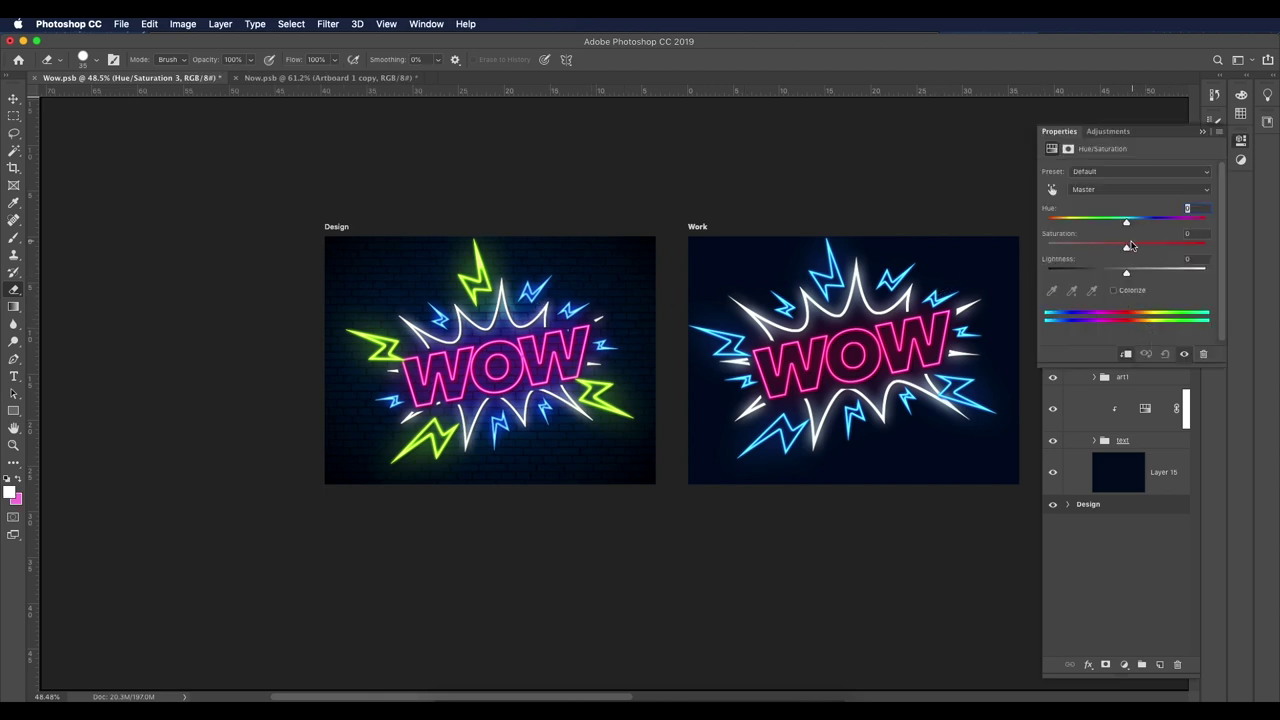
left_click_drag(1128, 222, 1063, 225)
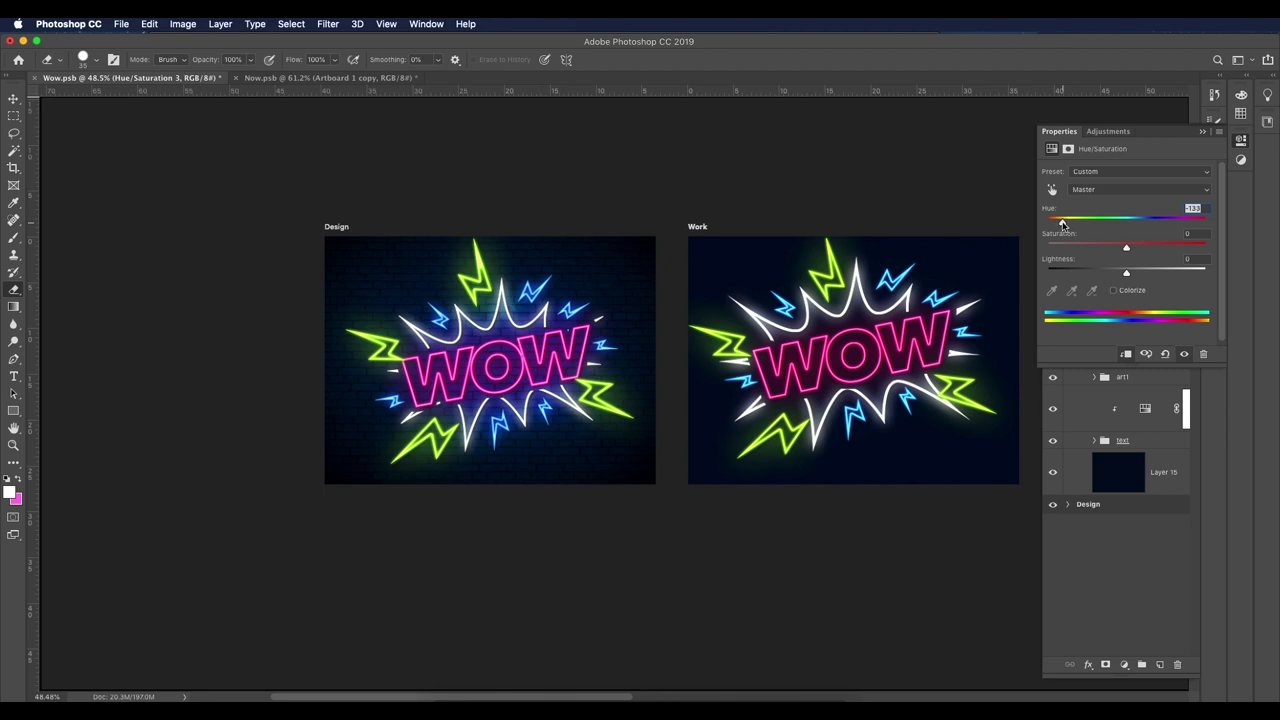
left_click_drag(1127, 247, 1196, 248)
left_click_drag(1063, 225, 1066, 225)
left_click(1202, 131)
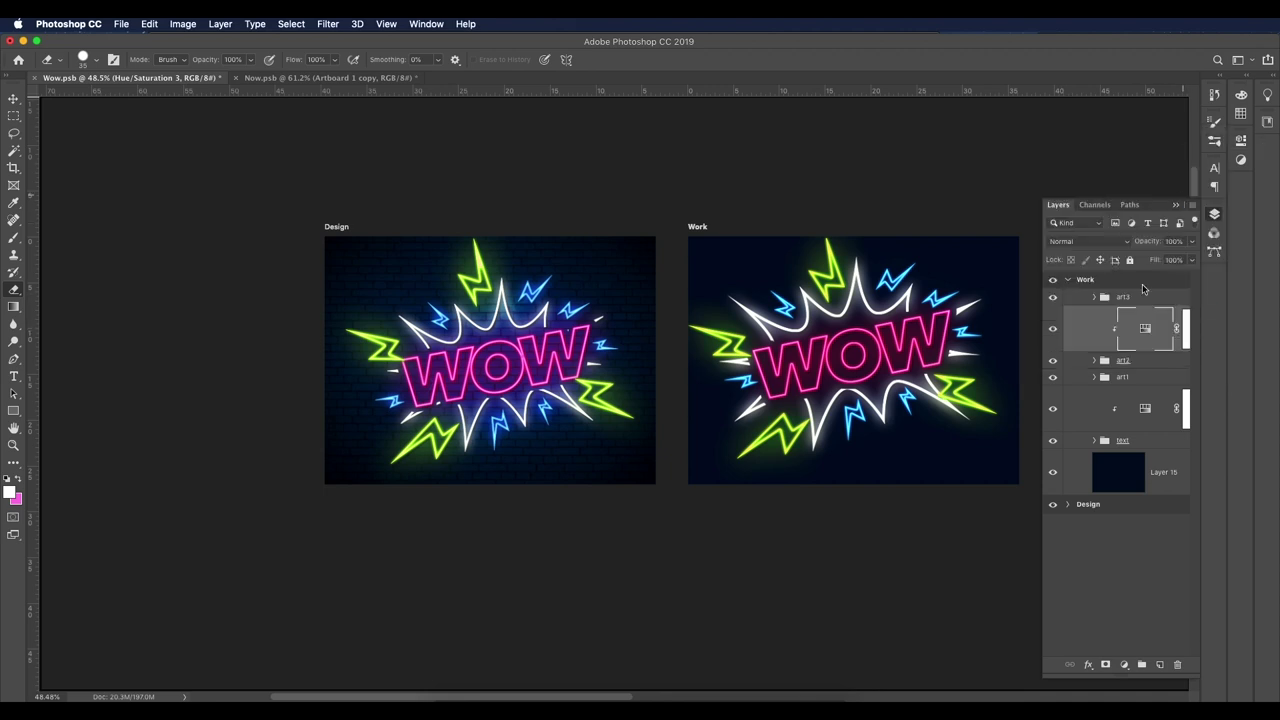
Step: In the art2 group, set the lowest bolt layer's Outer Glow size to 15 px, apply the style, and collapse the group
left_click(1094, 361)
scroll(1130, 450, "down", 1)
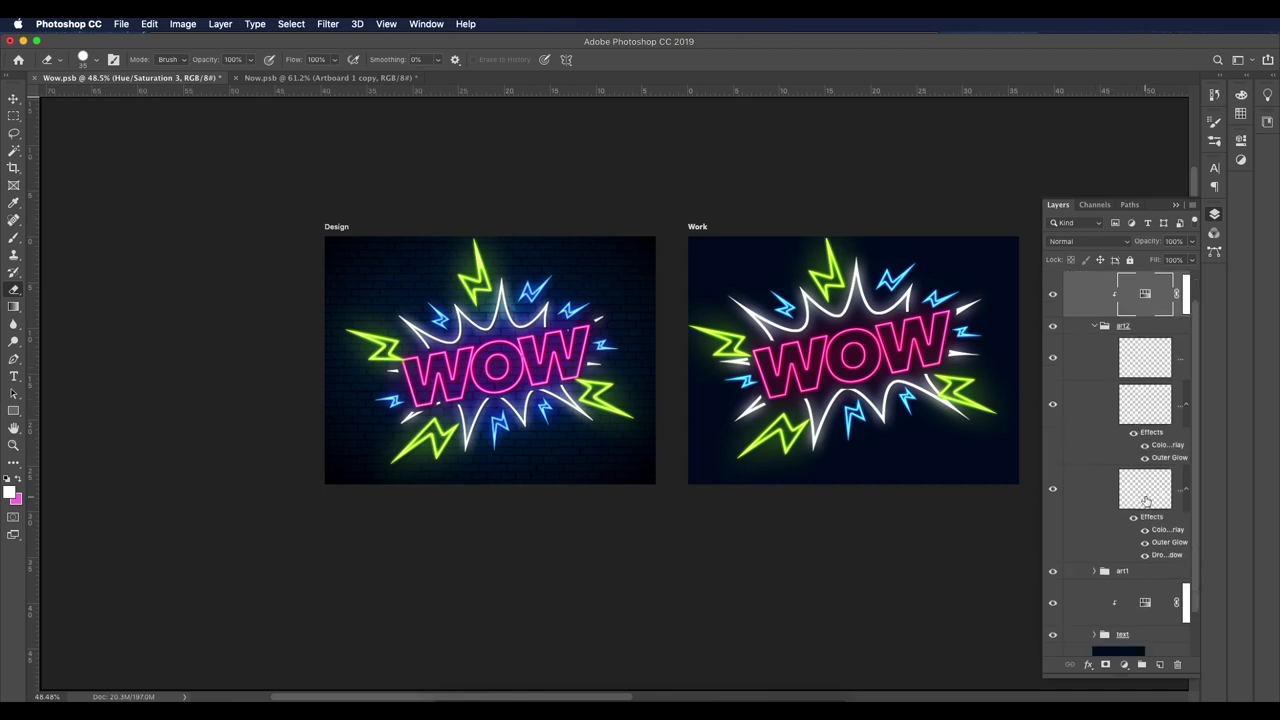
double_click(1166, 549)
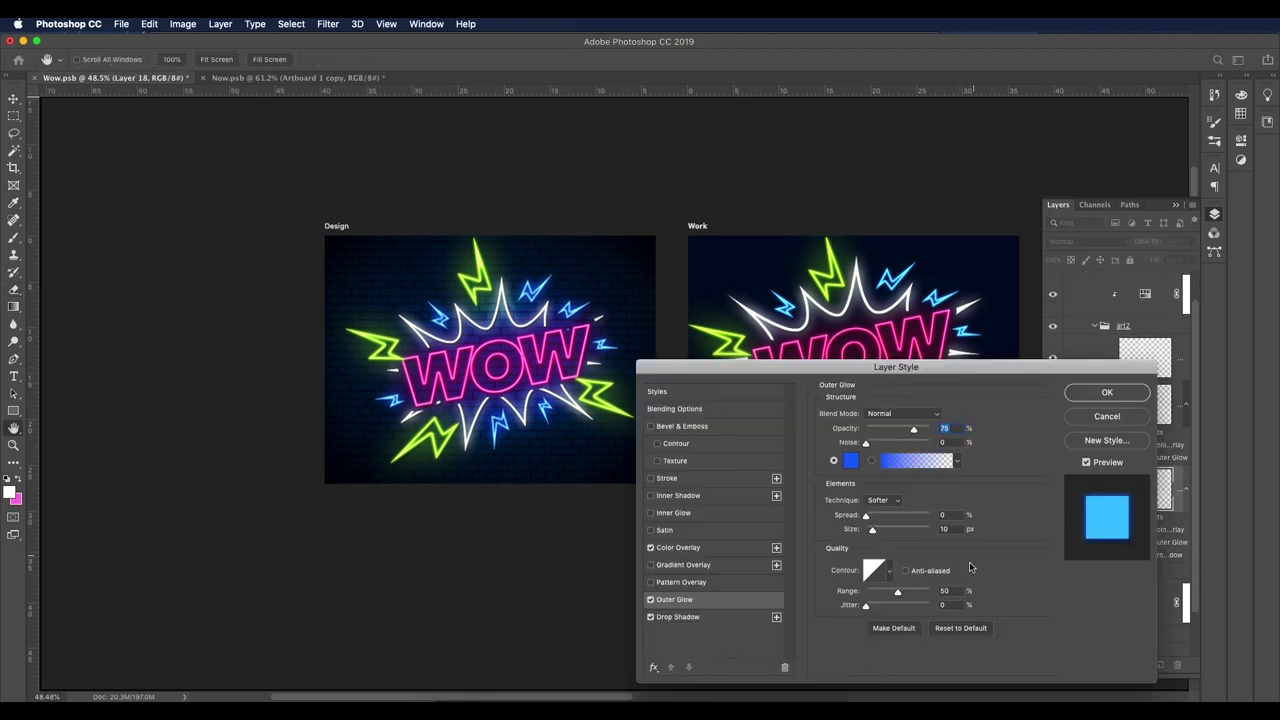
double_click(945, 529)
type("0")
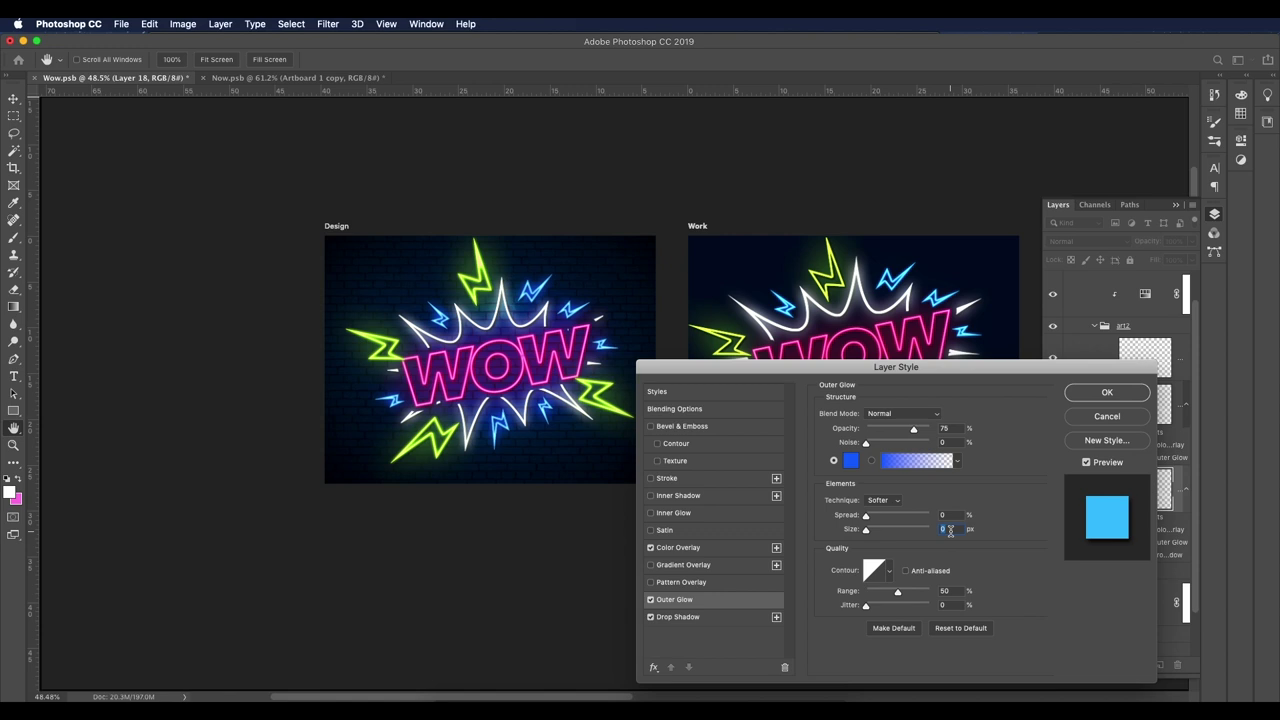
key("shift+Up")
key("shift+Up")
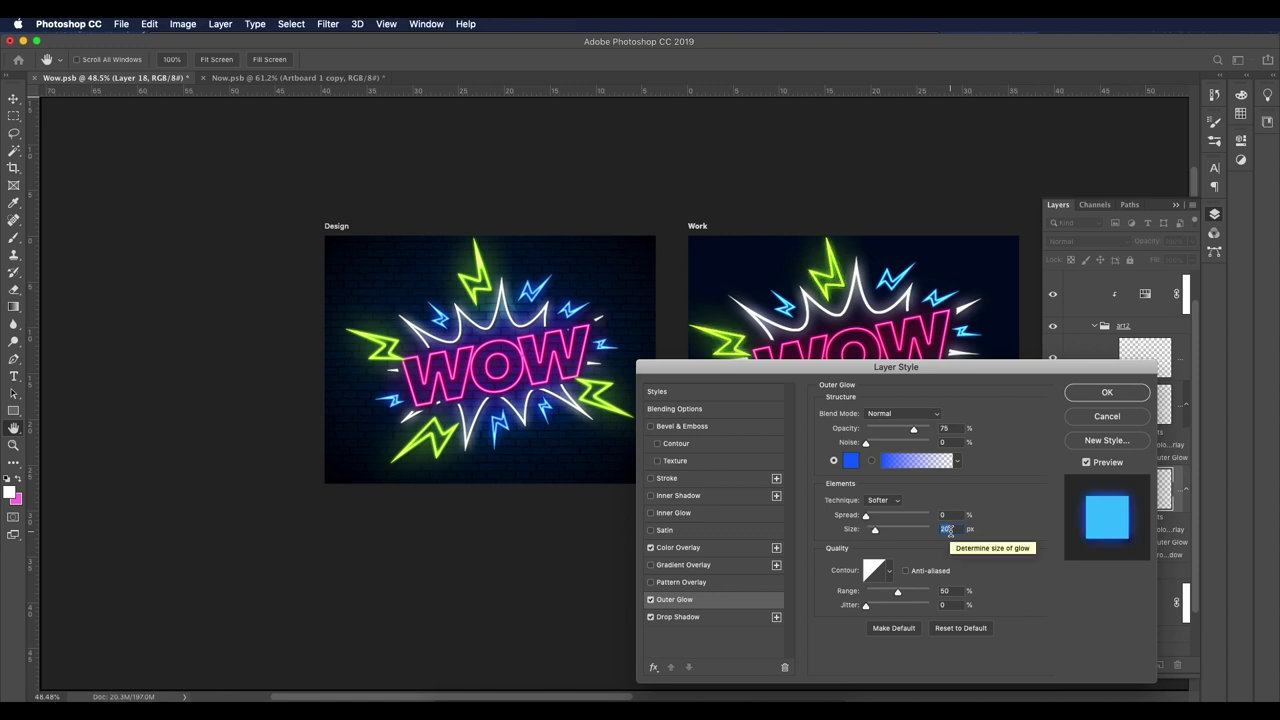
type("15")
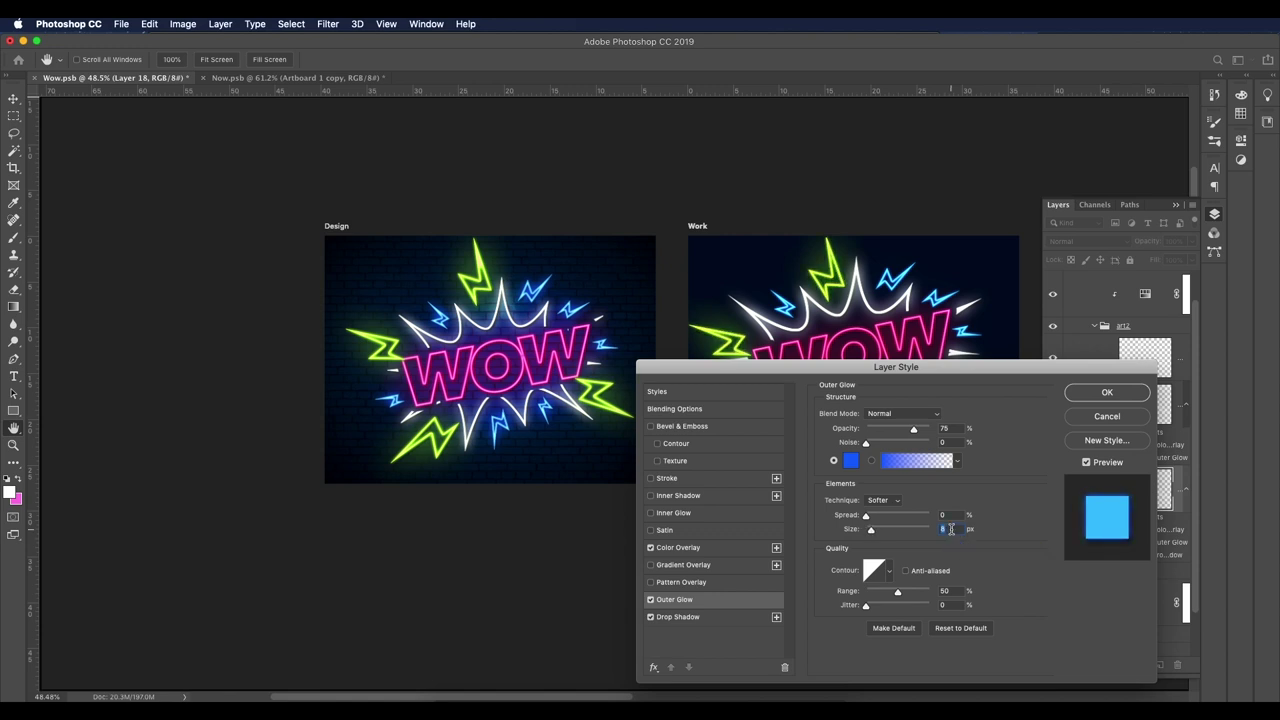
left_click(1097, 400)
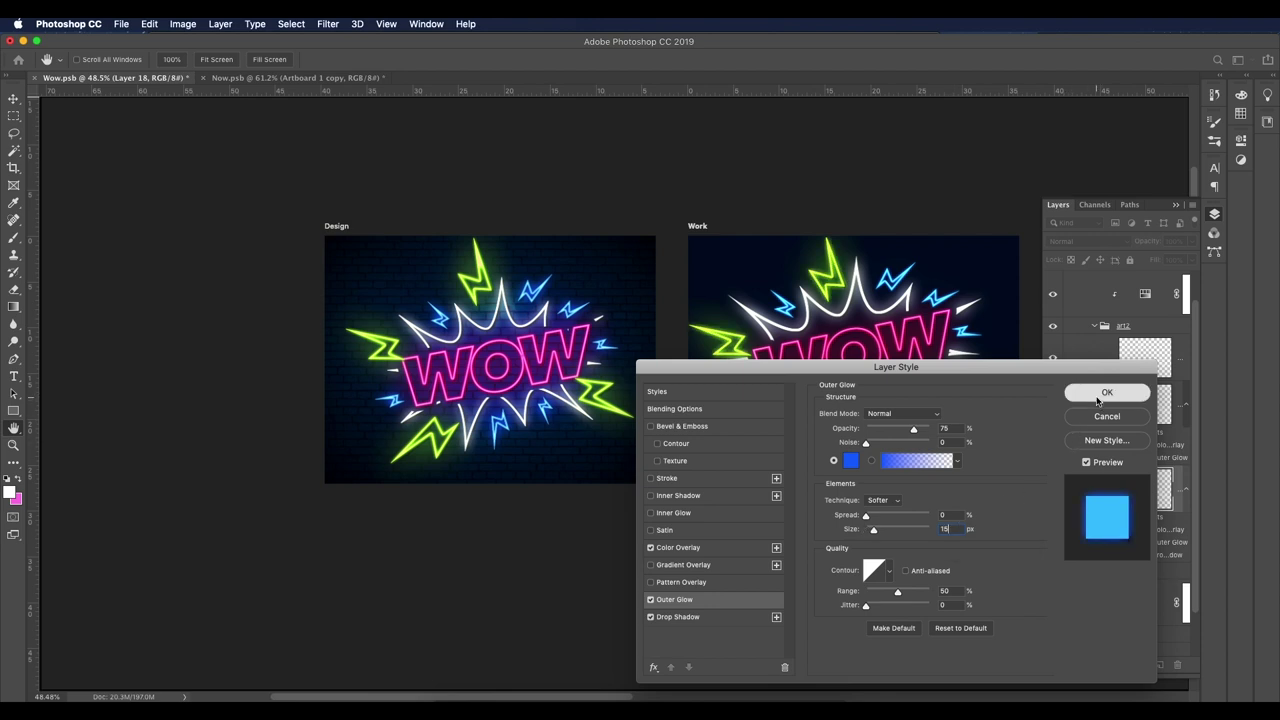
key("e")
scroll(853, 280, "down", 3)
scroll(853, 280, "up", 1)
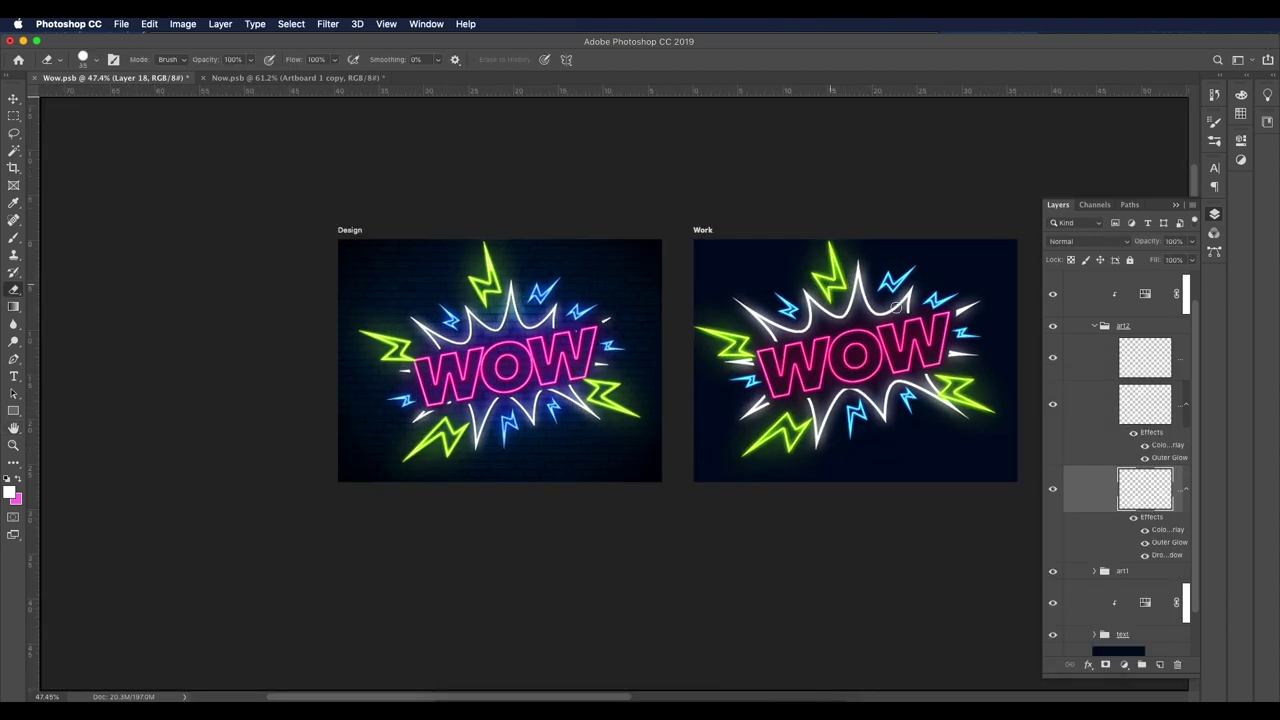
left_click(1094, 326)
Step: In the art3 group, set the lowest small-bolt layer's Outer Glow size to 20 px
left_click(1125, 298)
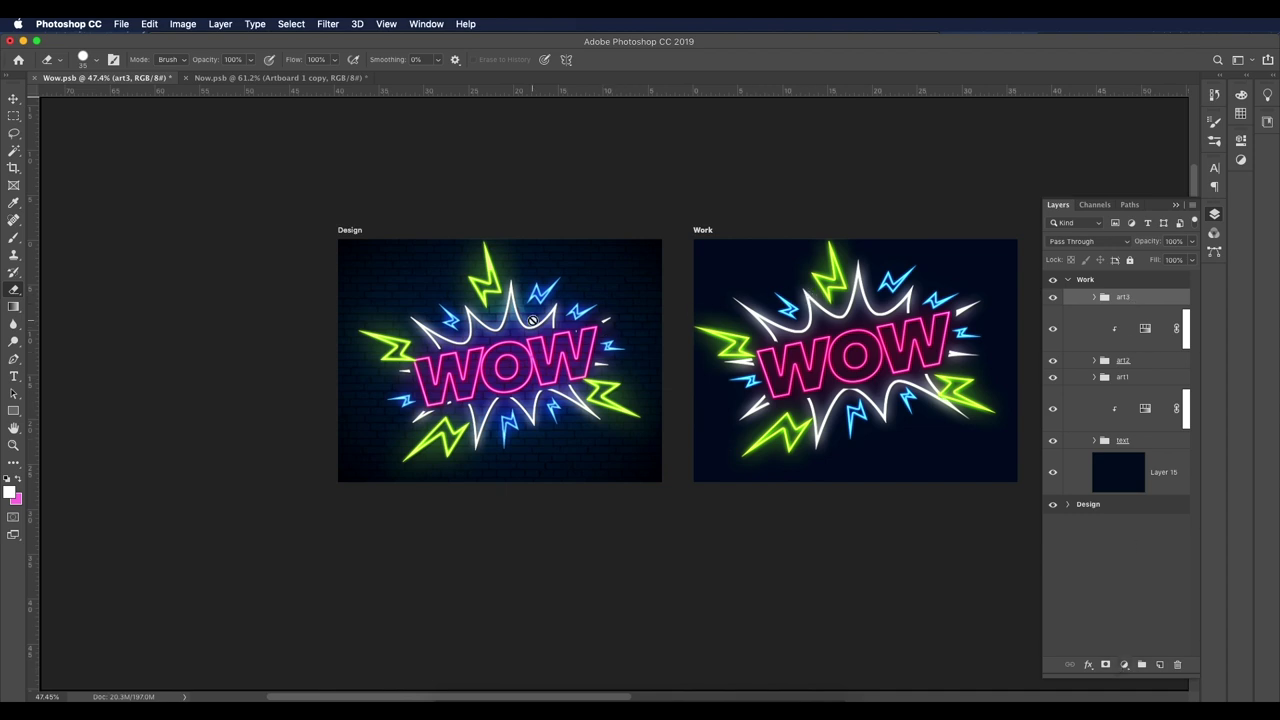
left_click(1095, 298)
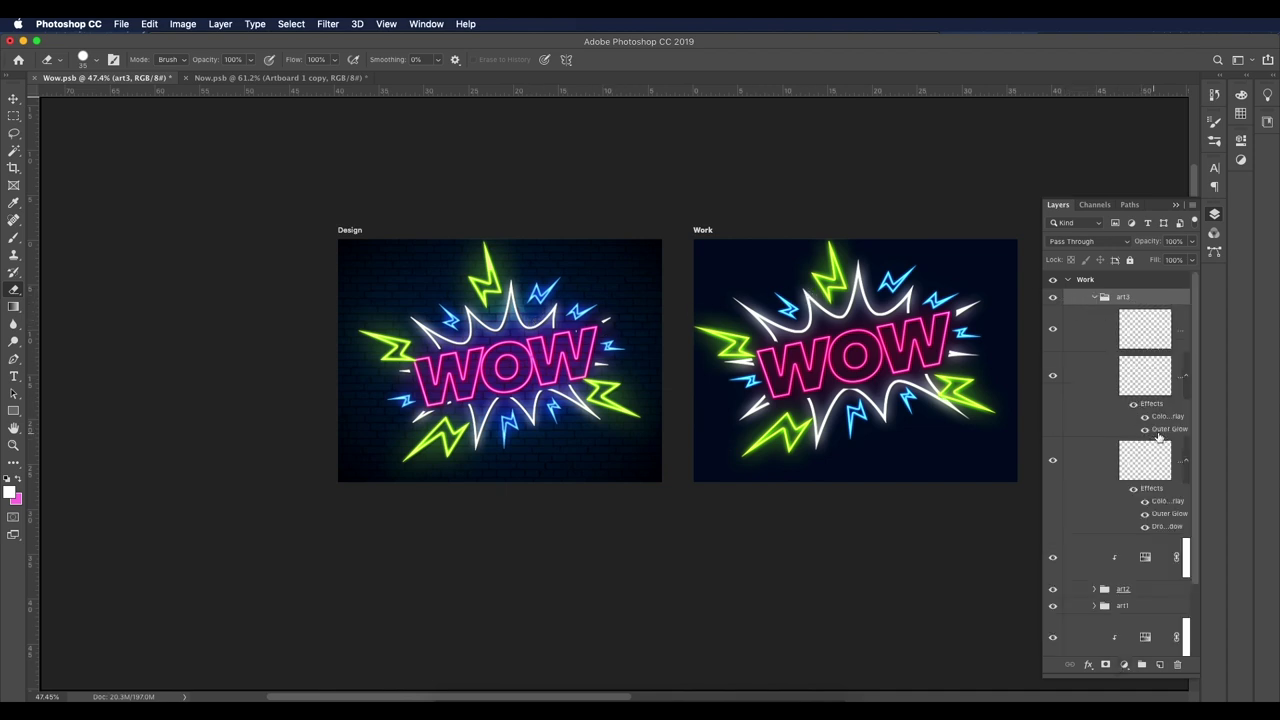
double_click(1163, 514)
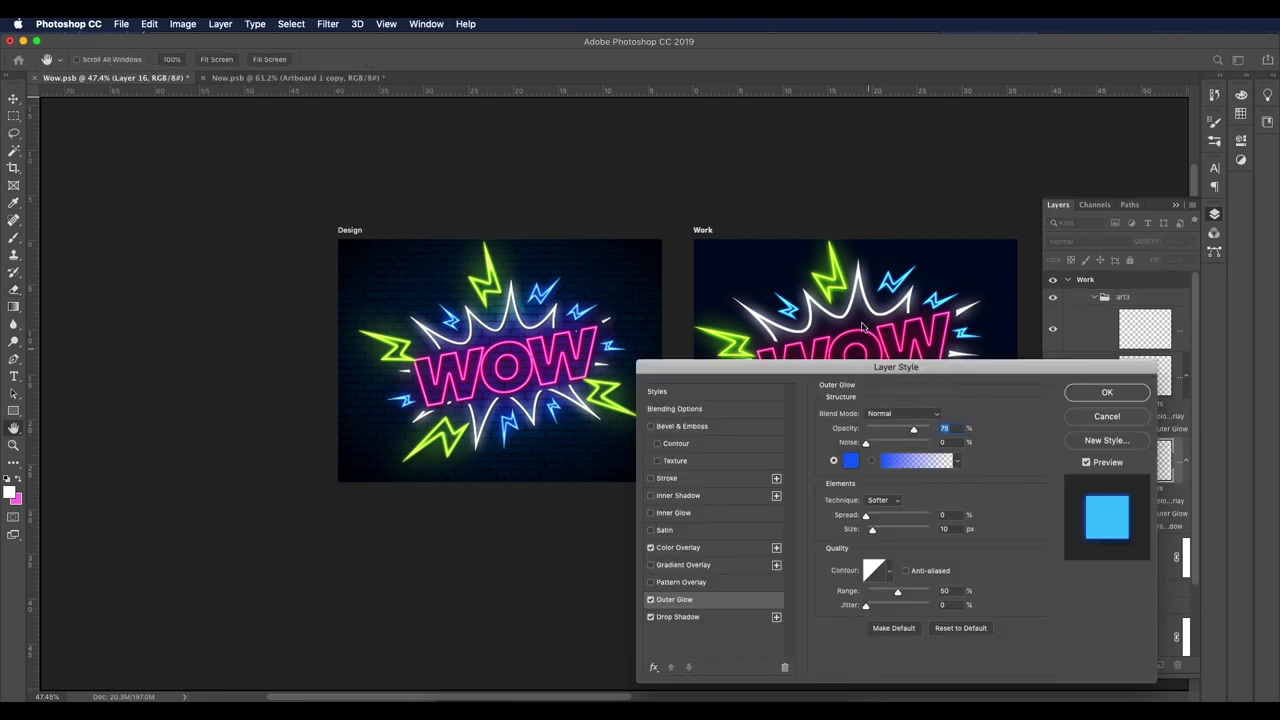
left_click_drag(946, 368, 1019, 408)
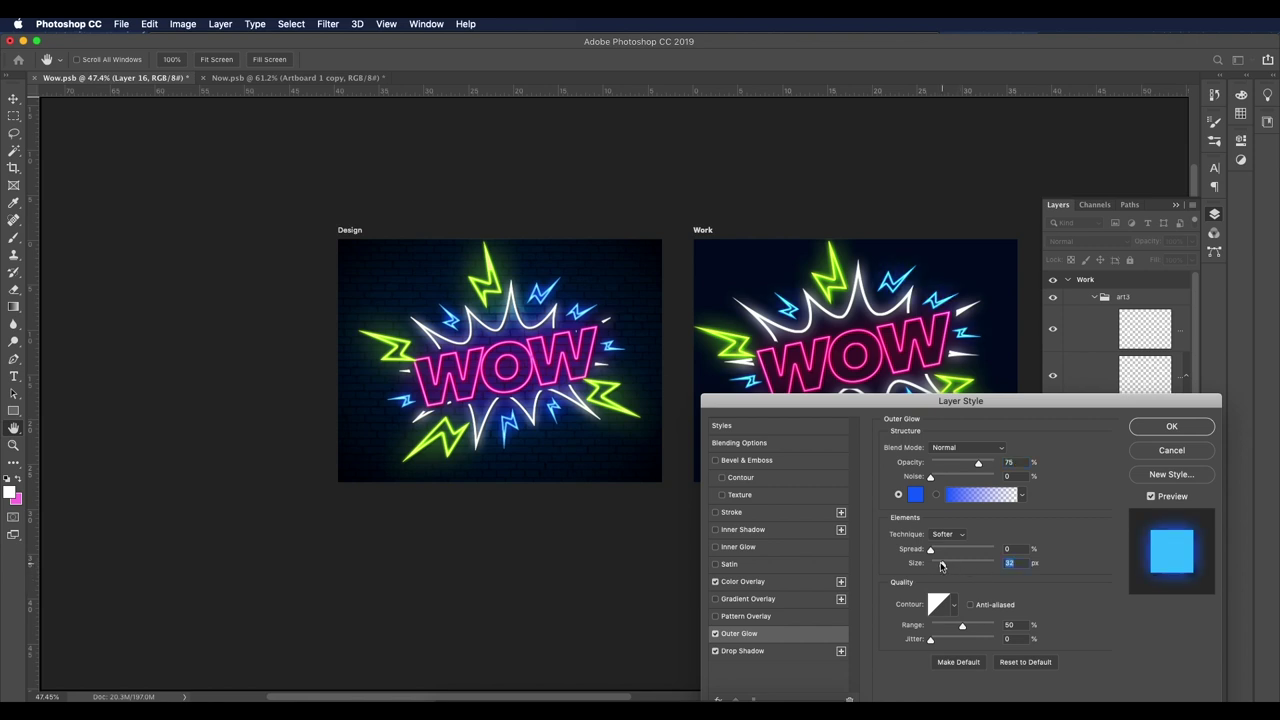
left_click_drag(938, 564, 931, 566)
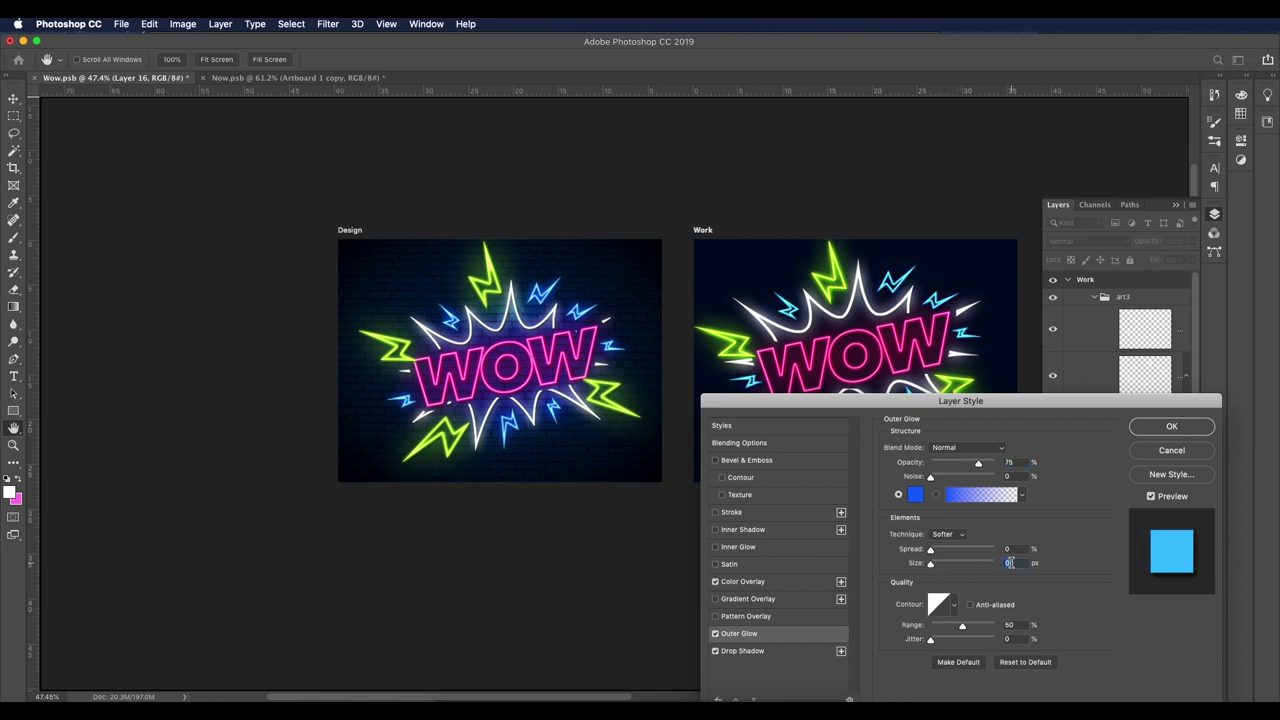
type("20")
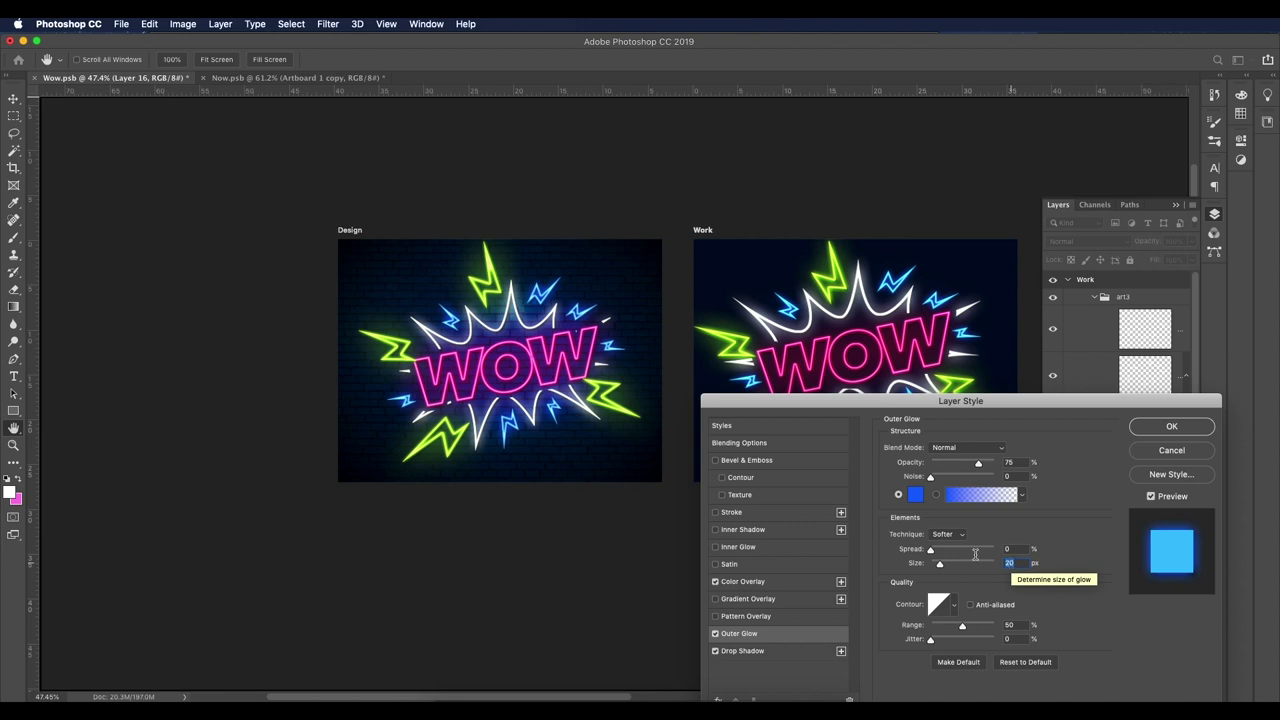
Step: Set the small bolts' Outer Glow color to the lighter blue 1b8cff and open the layer's Color Overlay settings
left_click(915, 494)
left_click_drag(616, 176, 613, 173)
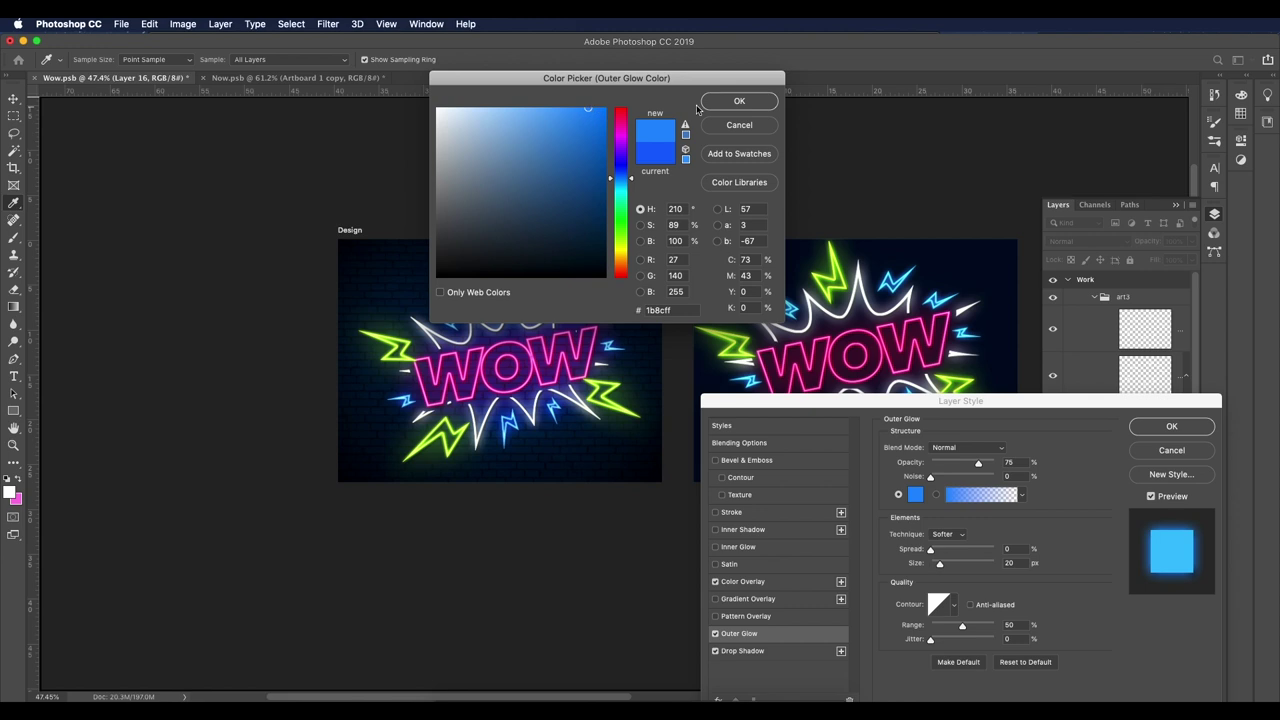
left_click(739, 101)
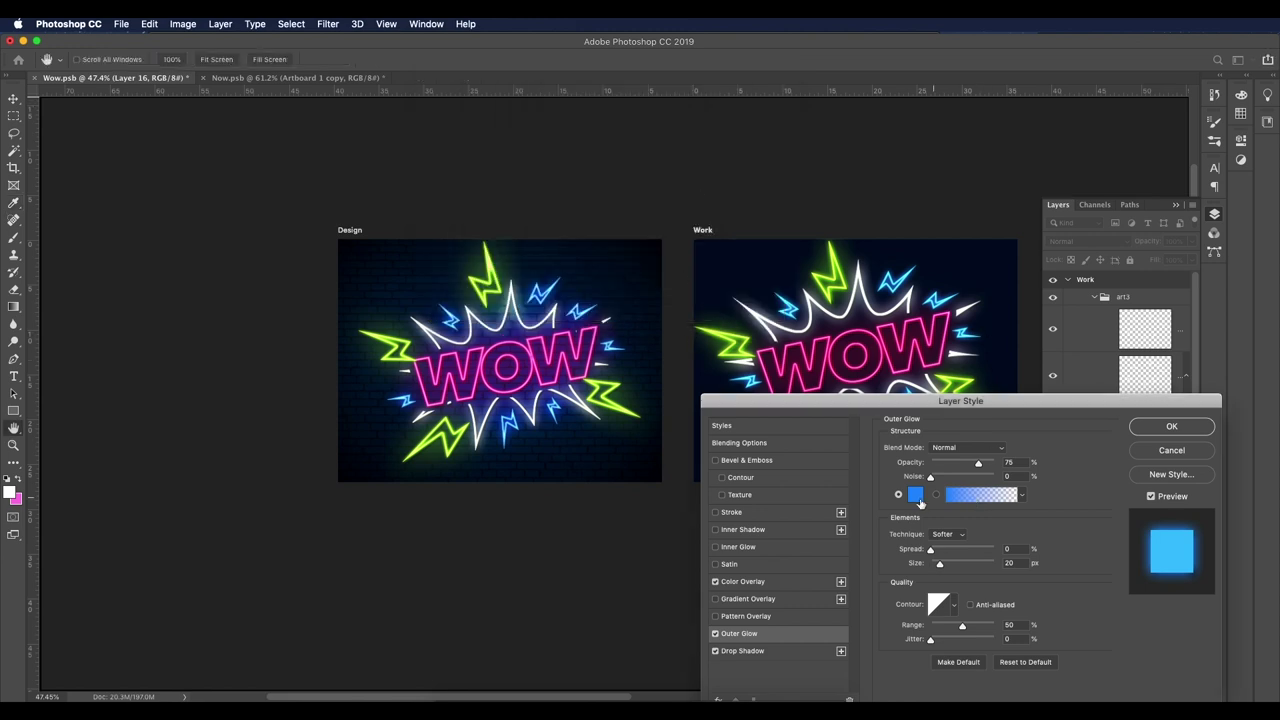
left_click(750, 581)
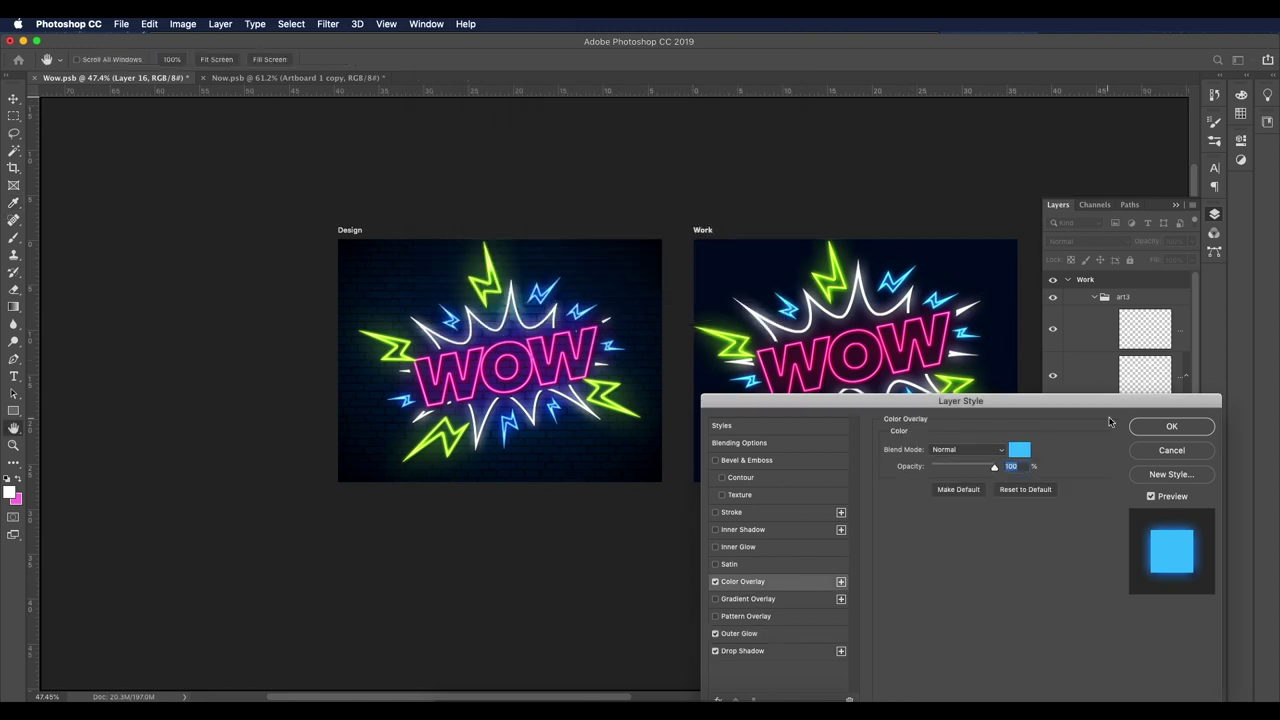
Step: Close the open layer style and set the middle art3 layer's Outer Glow color to the lighter blue 35b9fd
left_click(1142, 432)
double_click(1160, 372)
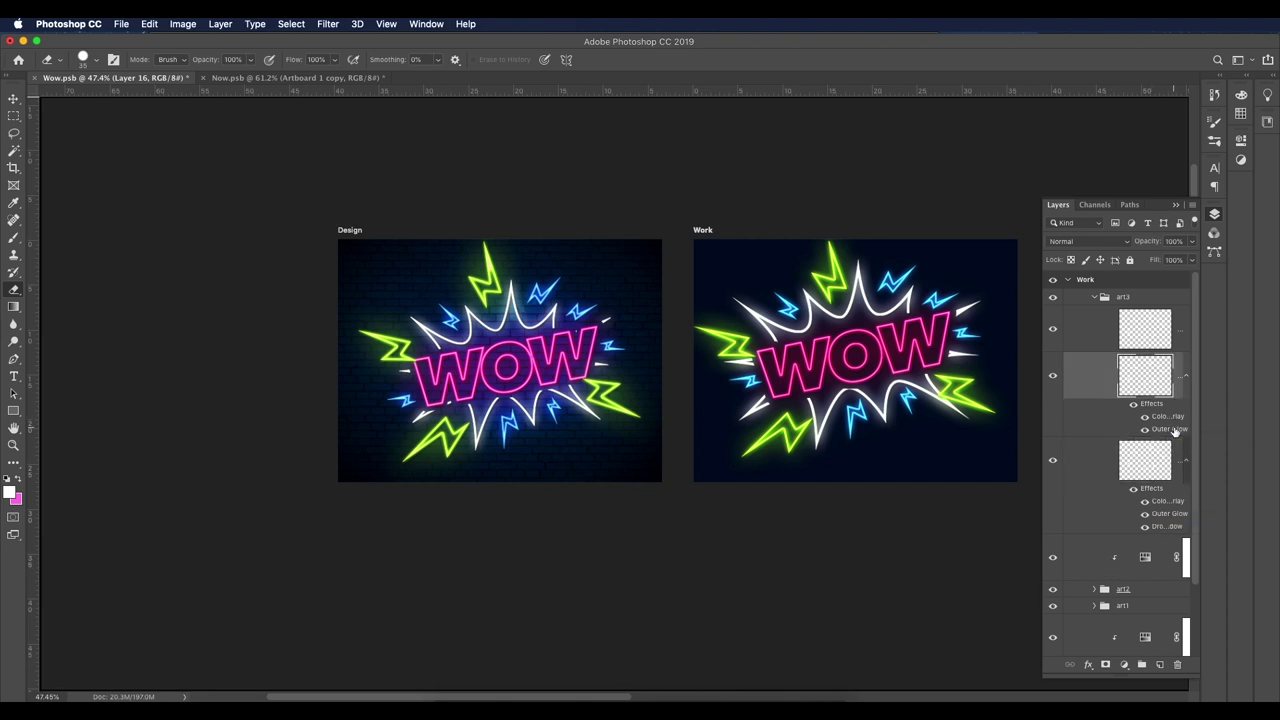
left_click(915, 478)
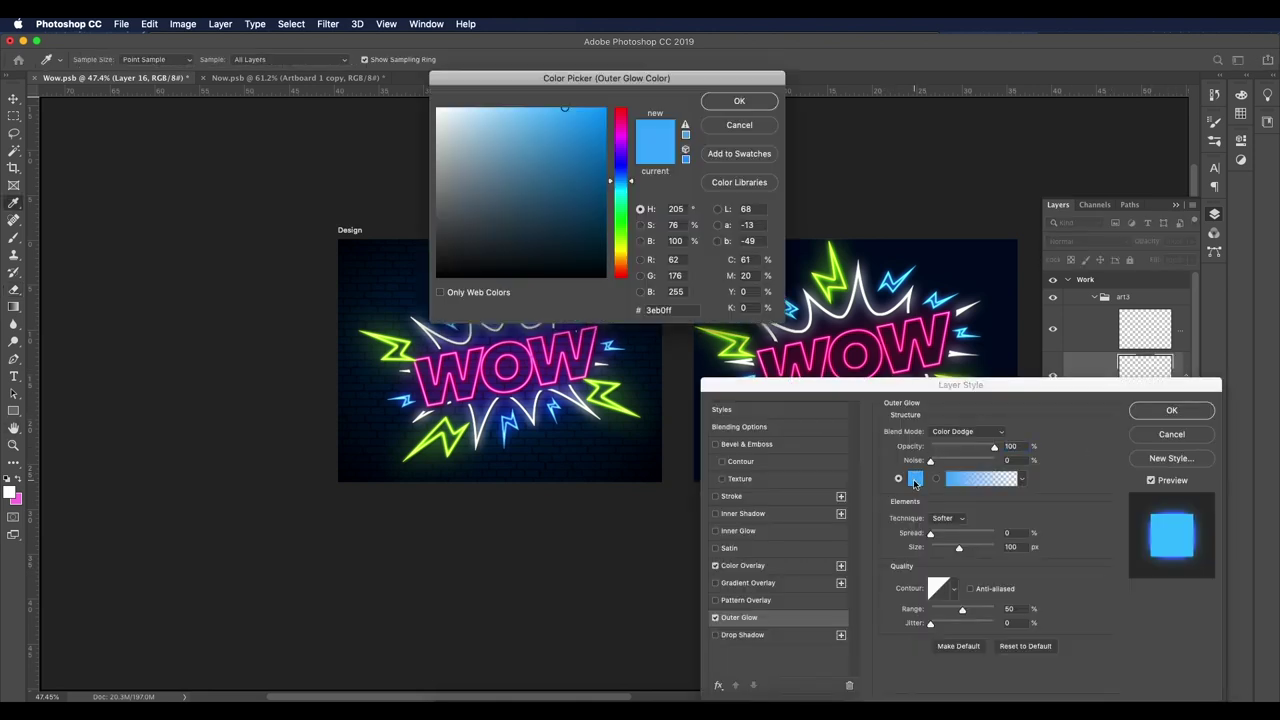
left_click(621, 186)
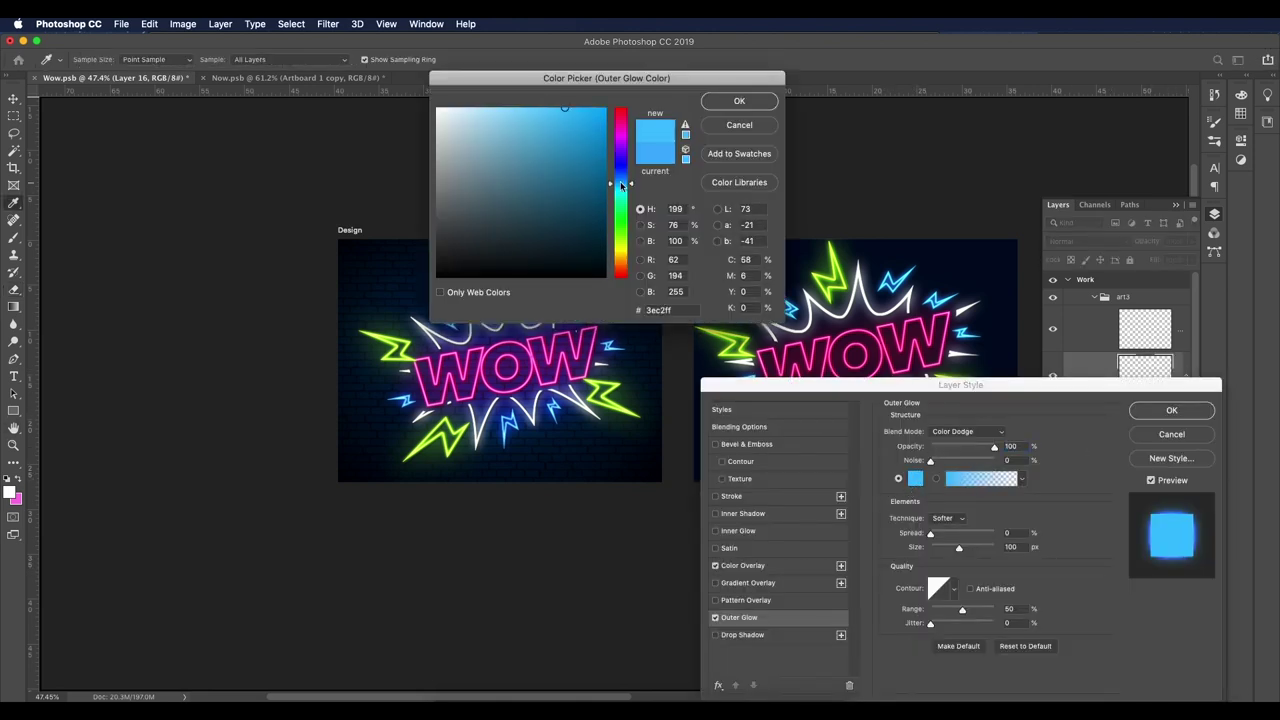
left_click_drag(595, 148, 570, 111)
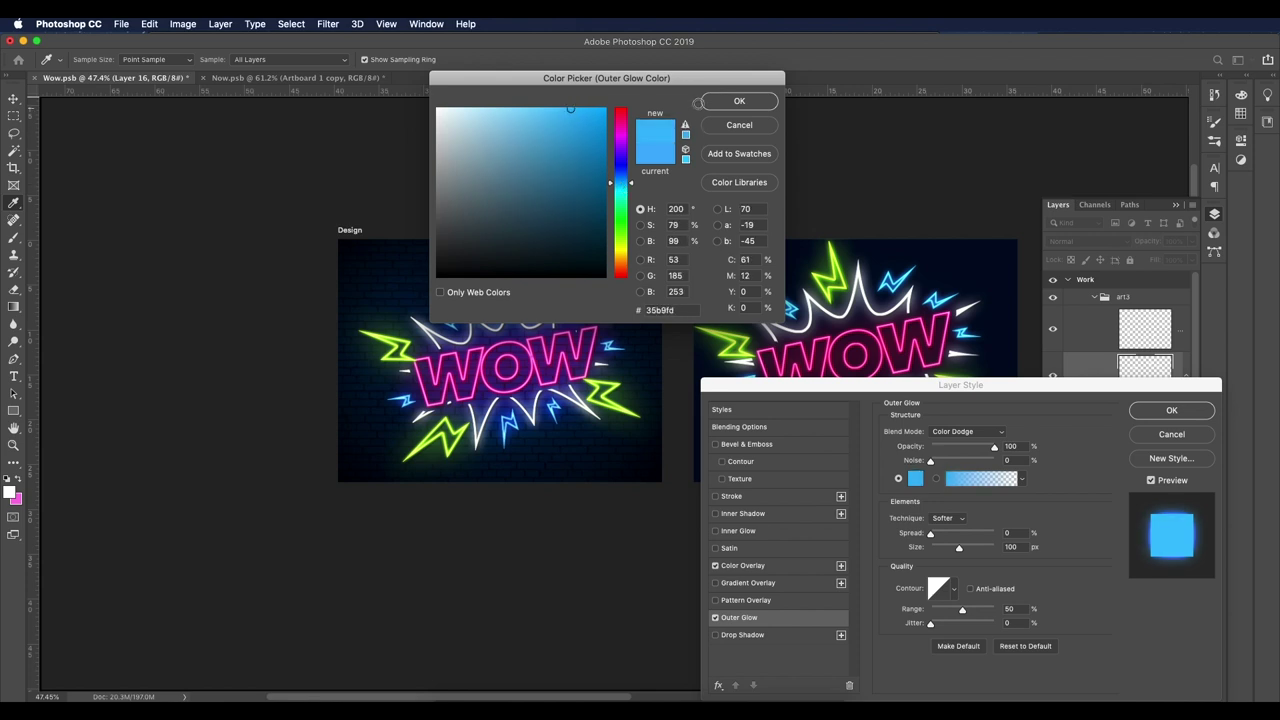
left_click(740, 101)
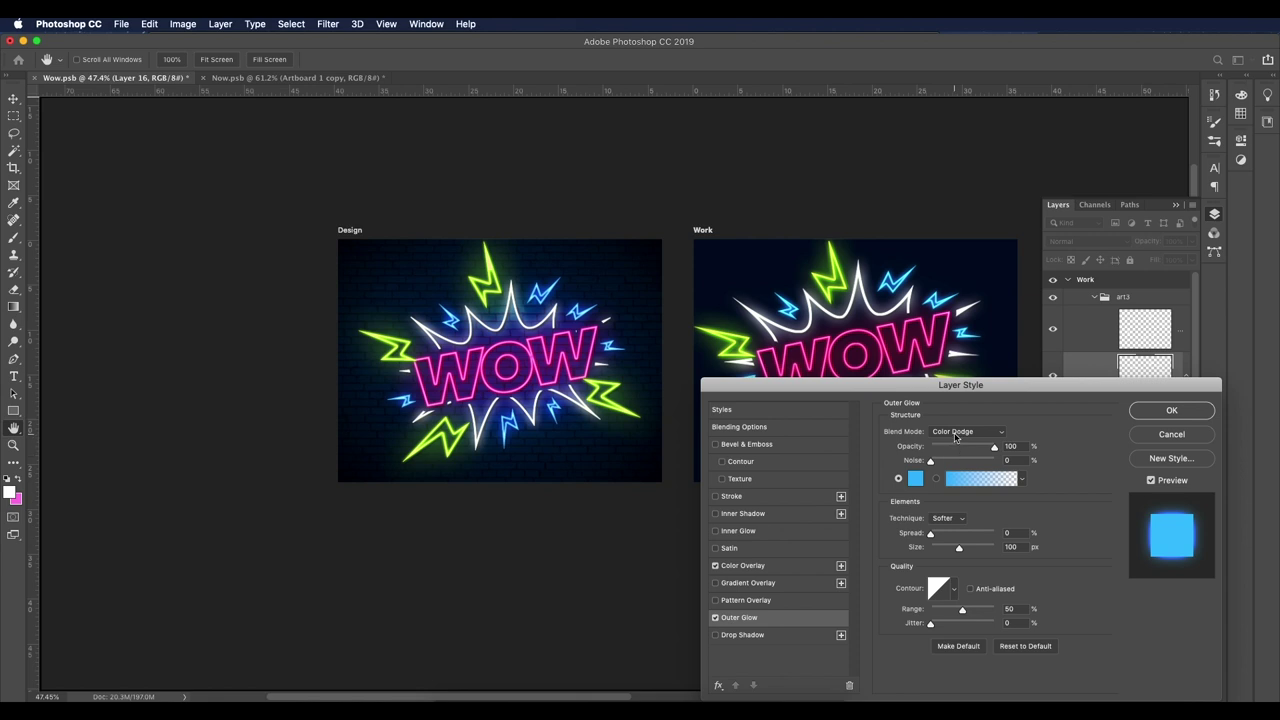
left_click_drag(958, 550, 956, 549)
left_click(1171, 410)
Step: Compare the glow and colors of the Work artboard's sign with the Design artboard
scroll(979, 378, "down", 4)
key("e")
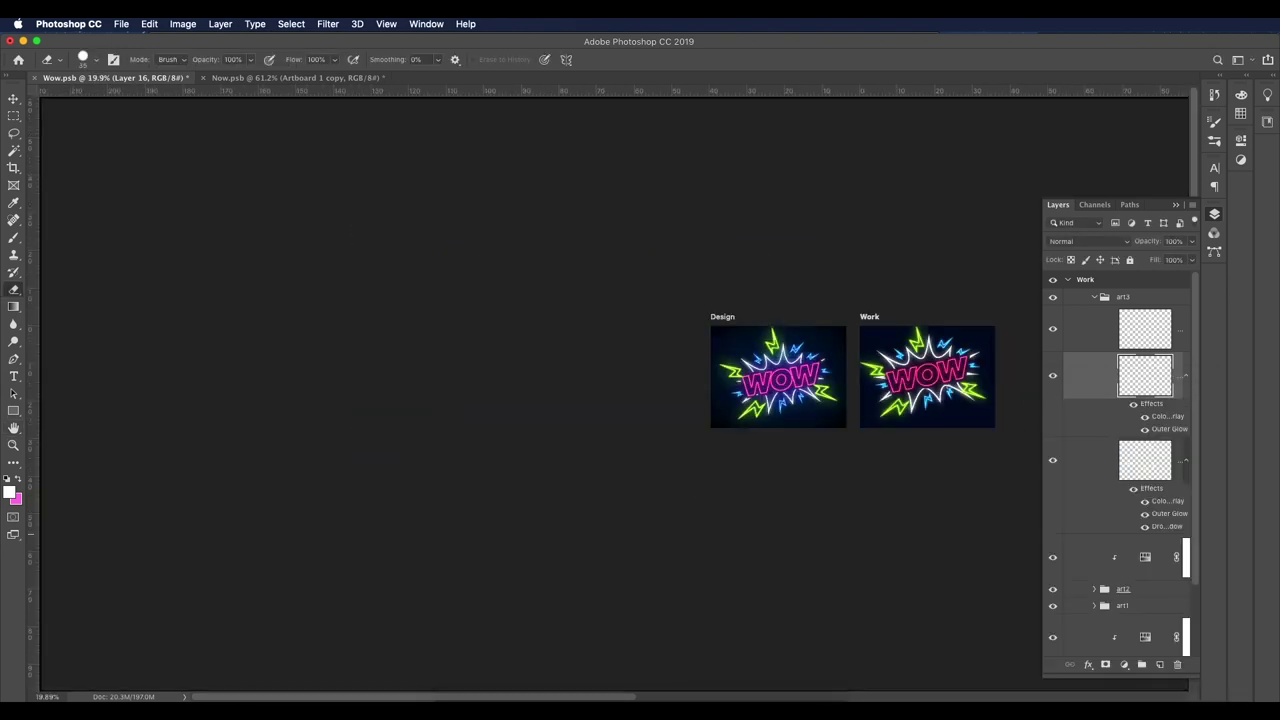
scroll(979, 378, "up", 4)
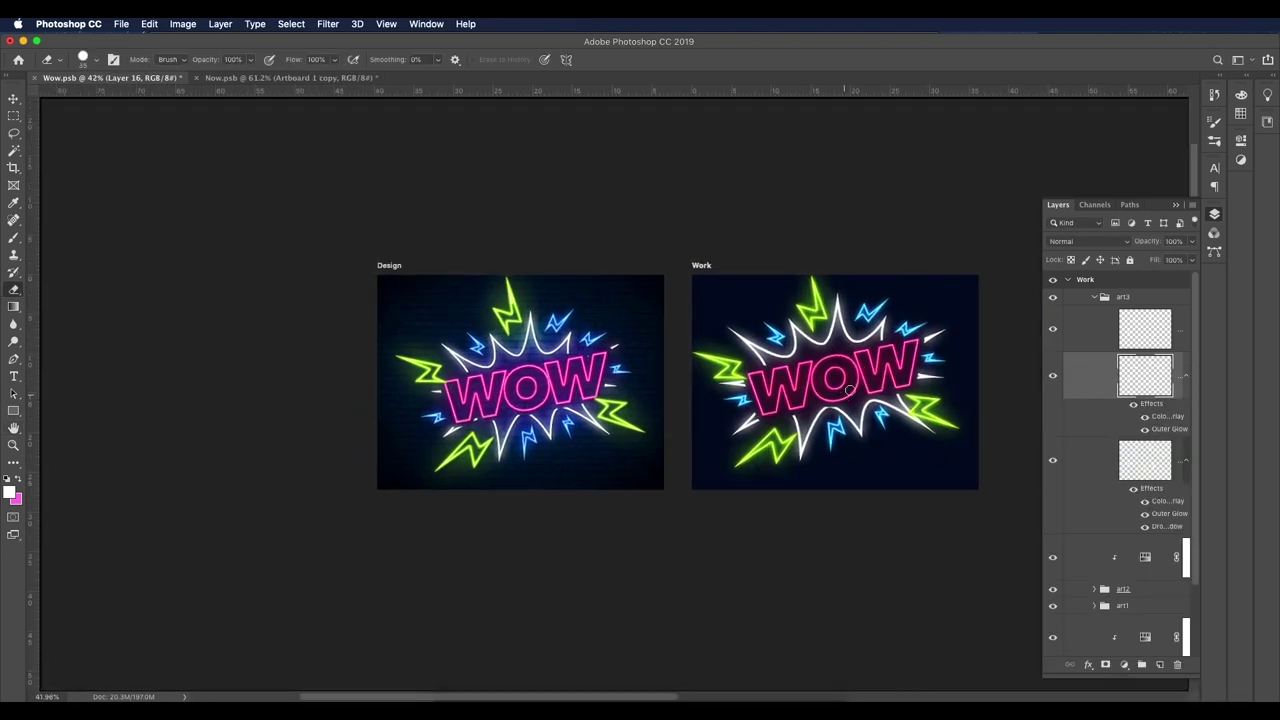
left_click_drag(847, 390, 820, 385)
key("ctrl+r")
scroll(595, 410, "up", 2)
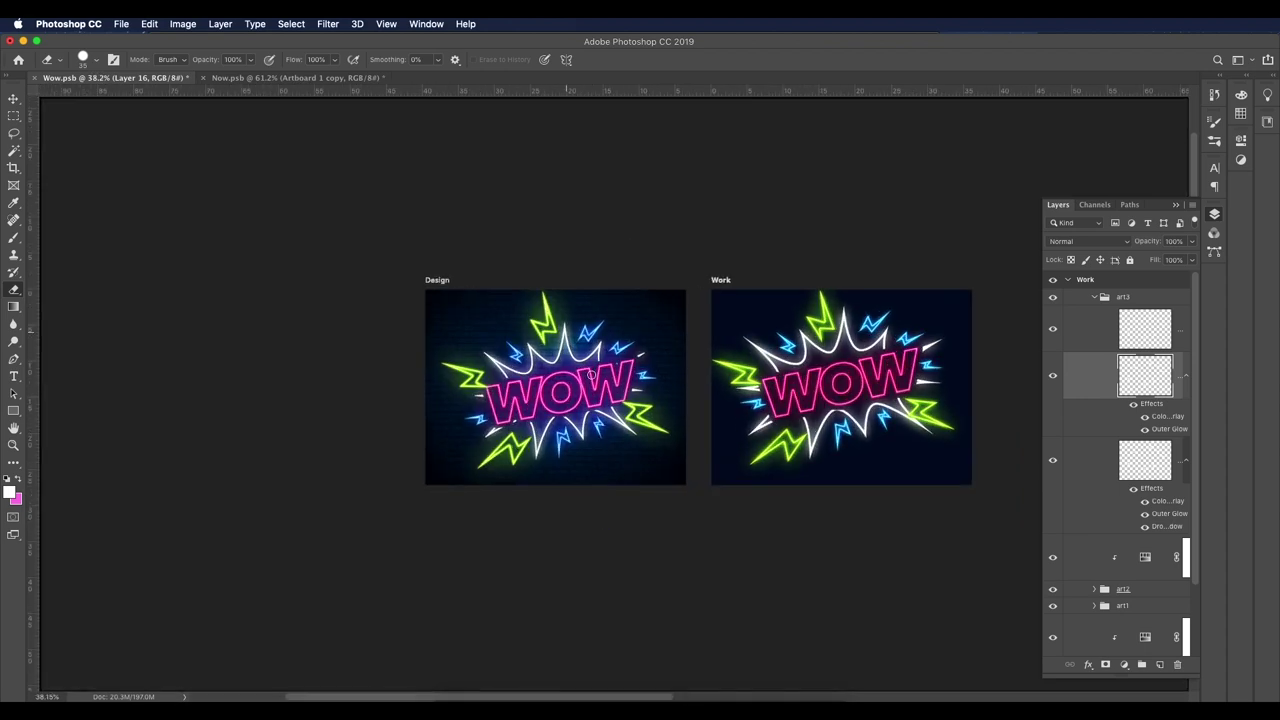
scroll(595, 410, "up", 2)
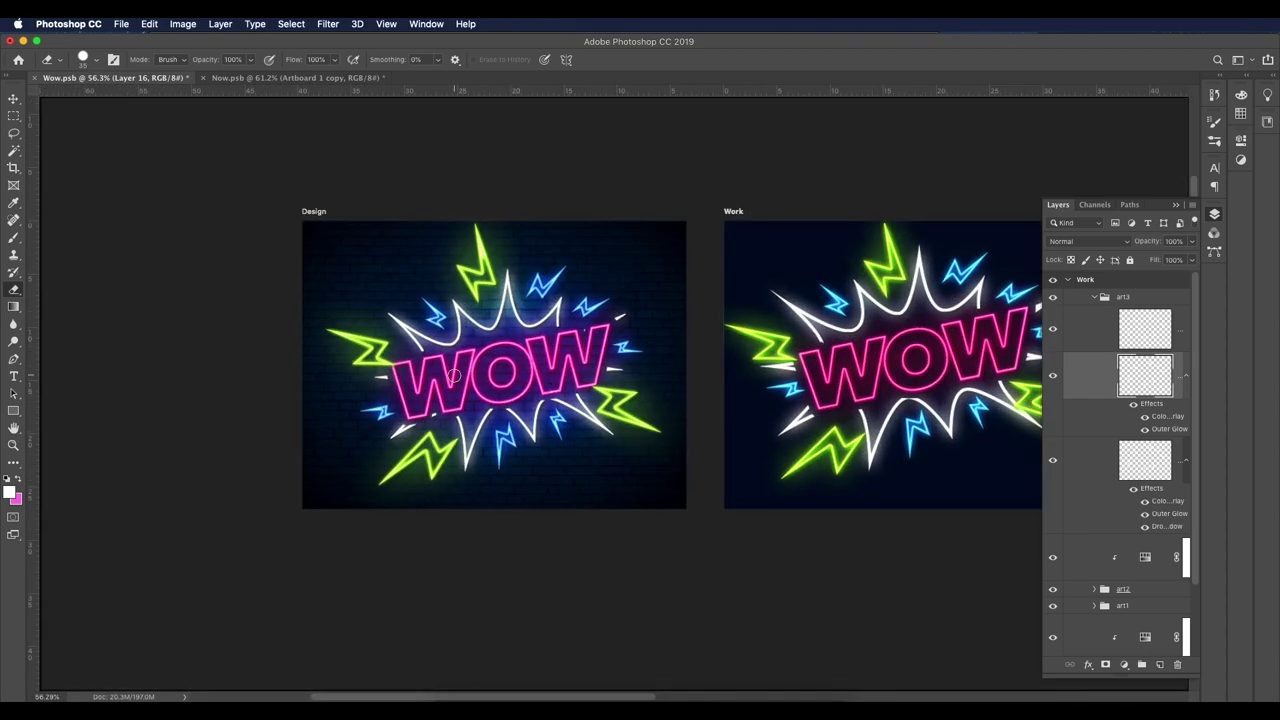
scroll(714, 428, "right", 5)
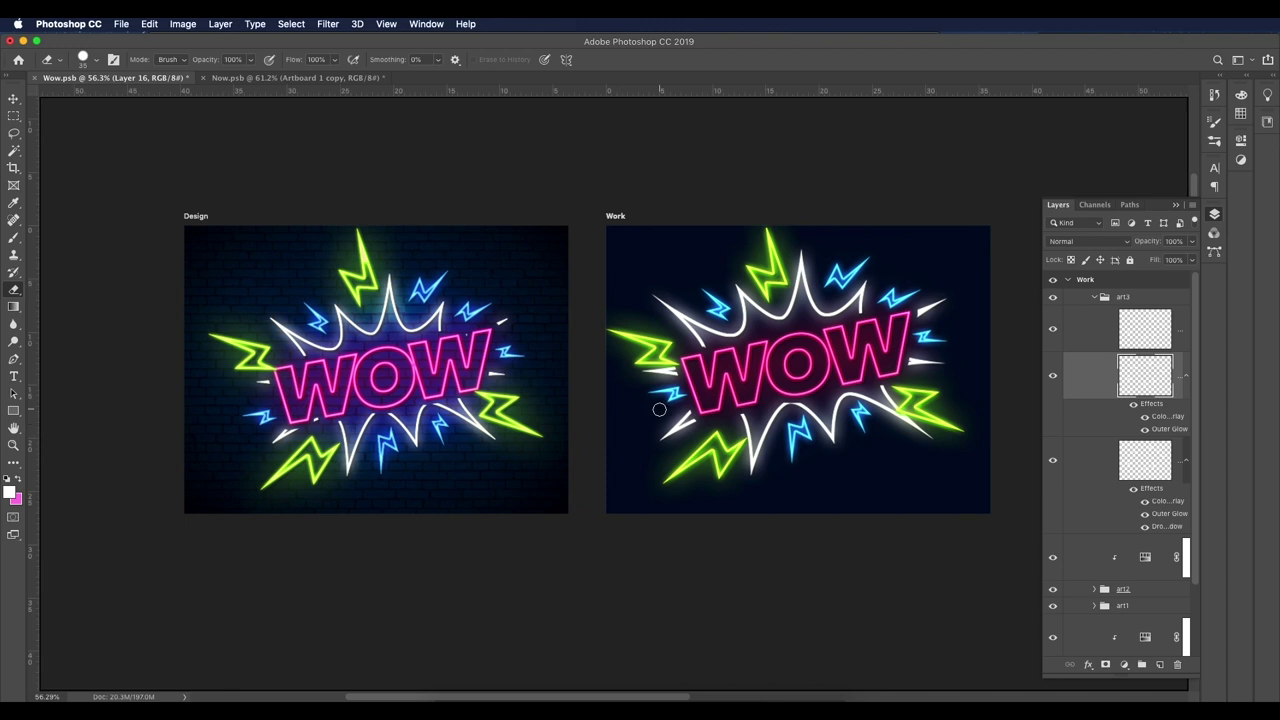
Step: Load the art channel as a selection and add a new layer directly above the dark background Layer 15
left_click(1095, 205)
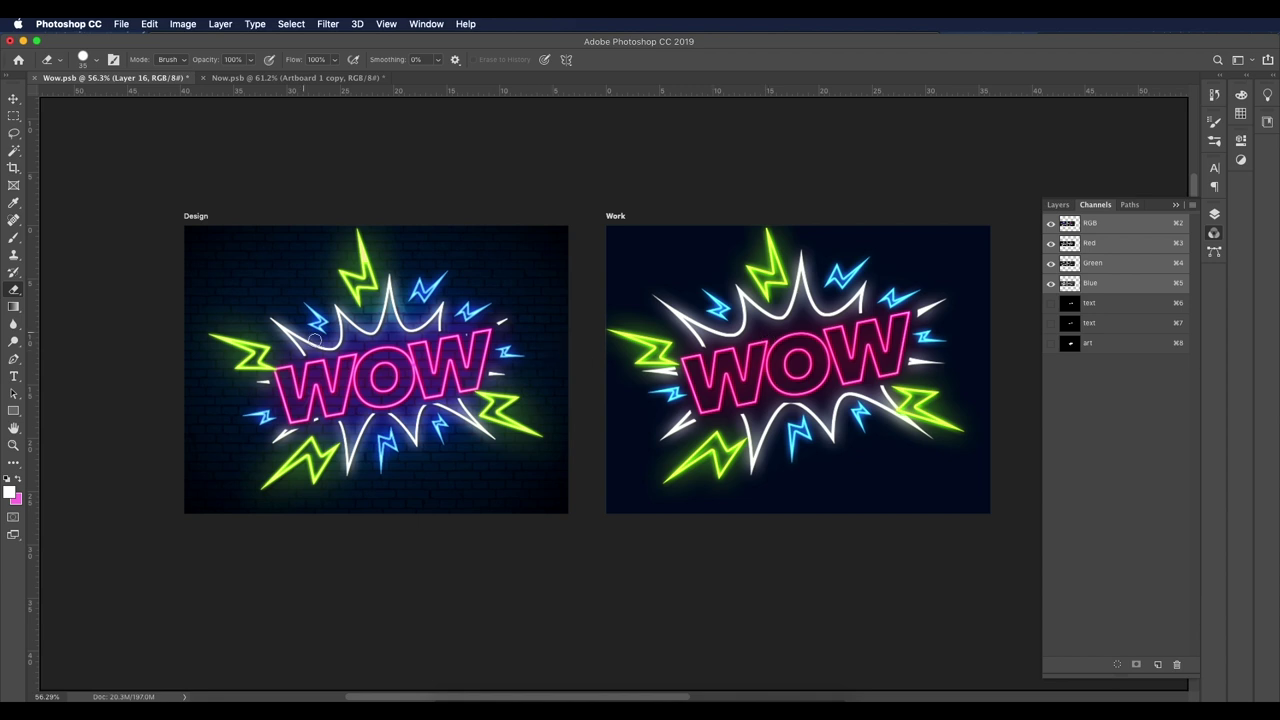
left_click(1069, 344, "super")
left_click(1058, 205)
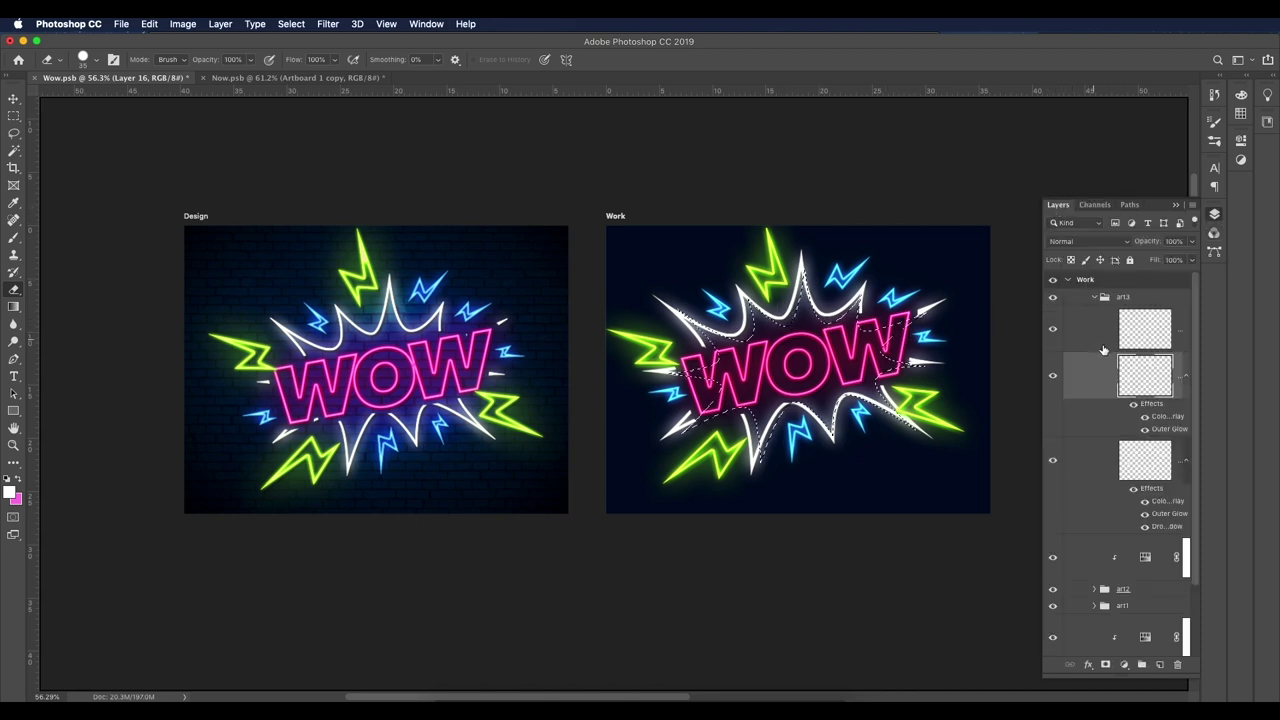
left_click(1095, 297)
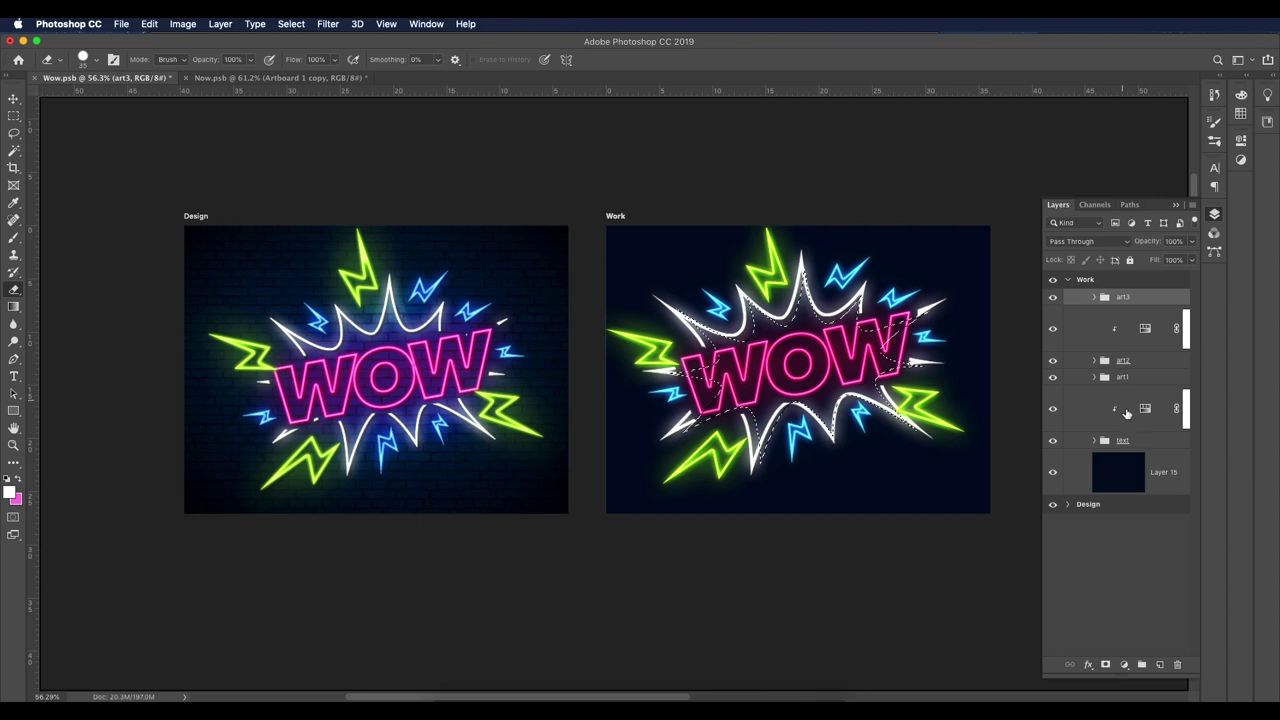
left_click(1156, 474)
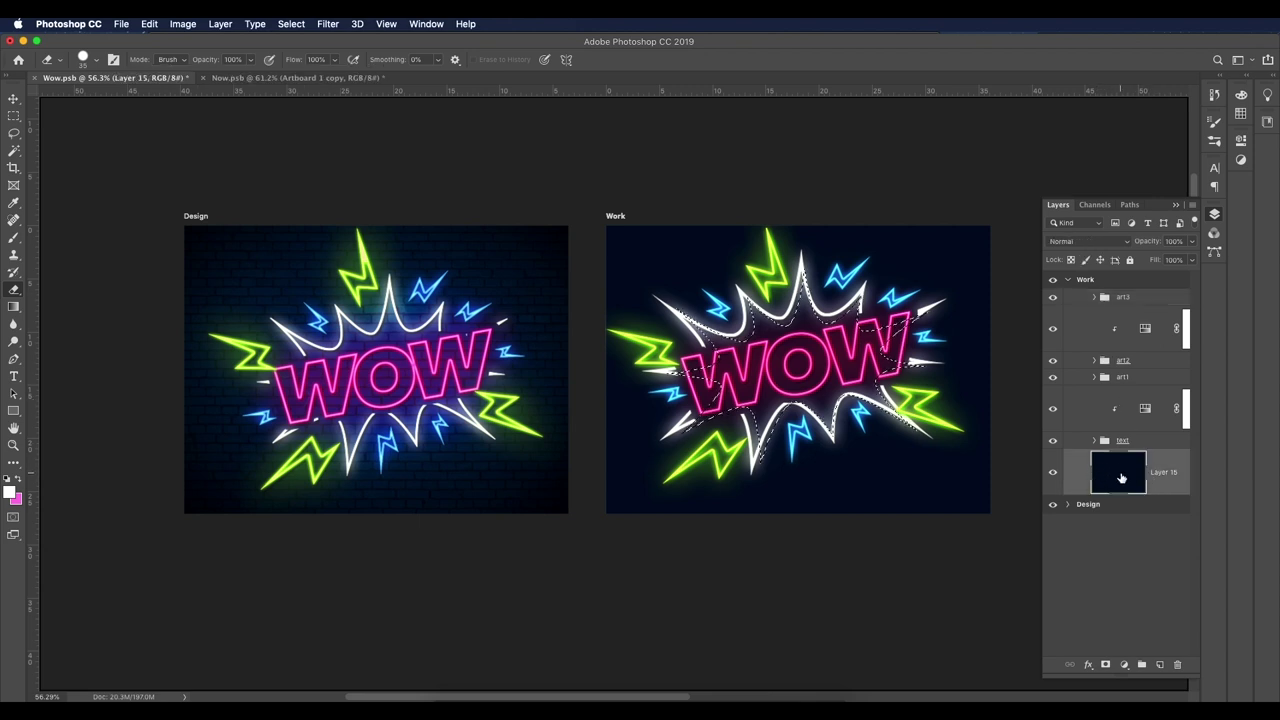
left_click(1159, 664)
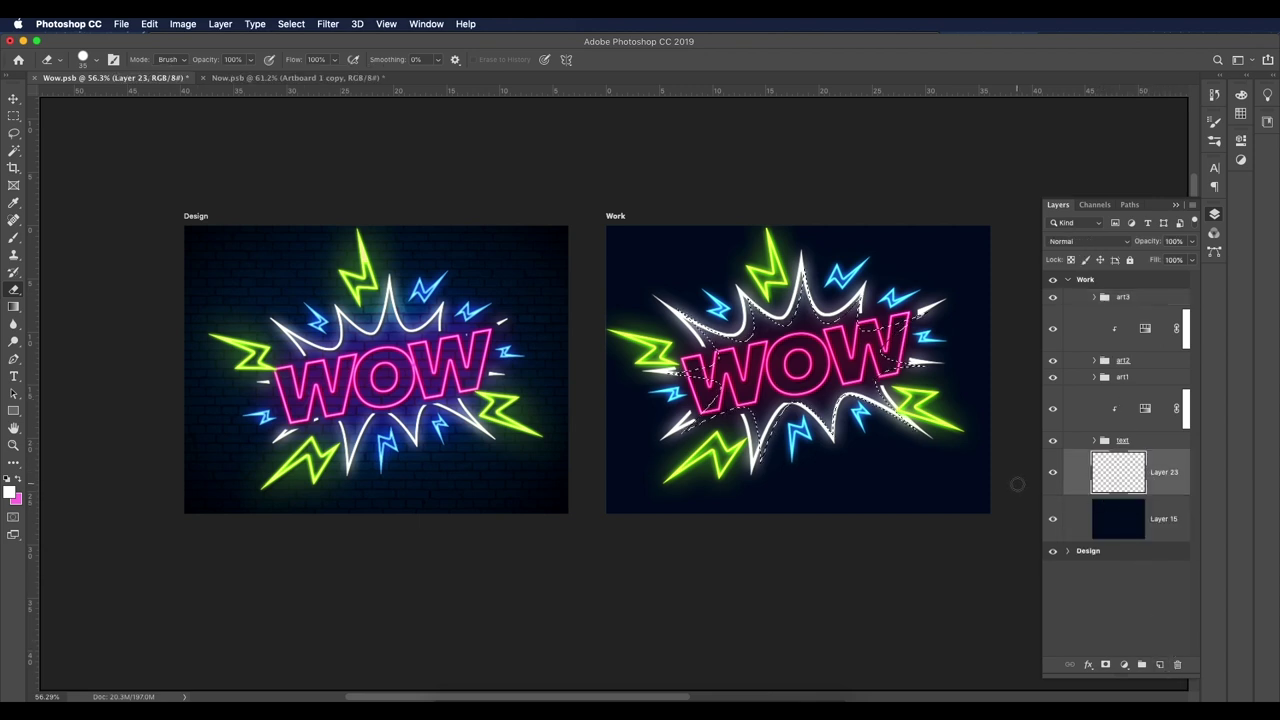
Step: Try a white fill in the burst selection, undo it, and feather the selection by 100 px using Select and Mask
key("alt+BackSpace")
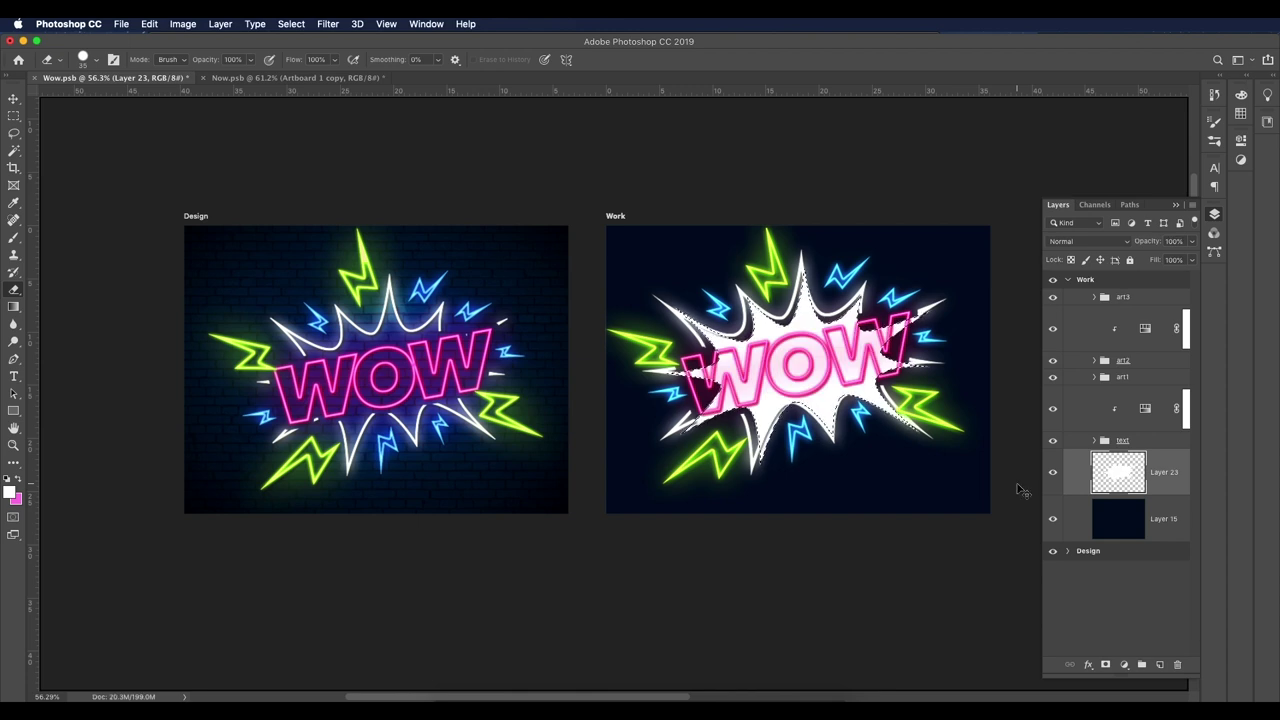
key("super+z")
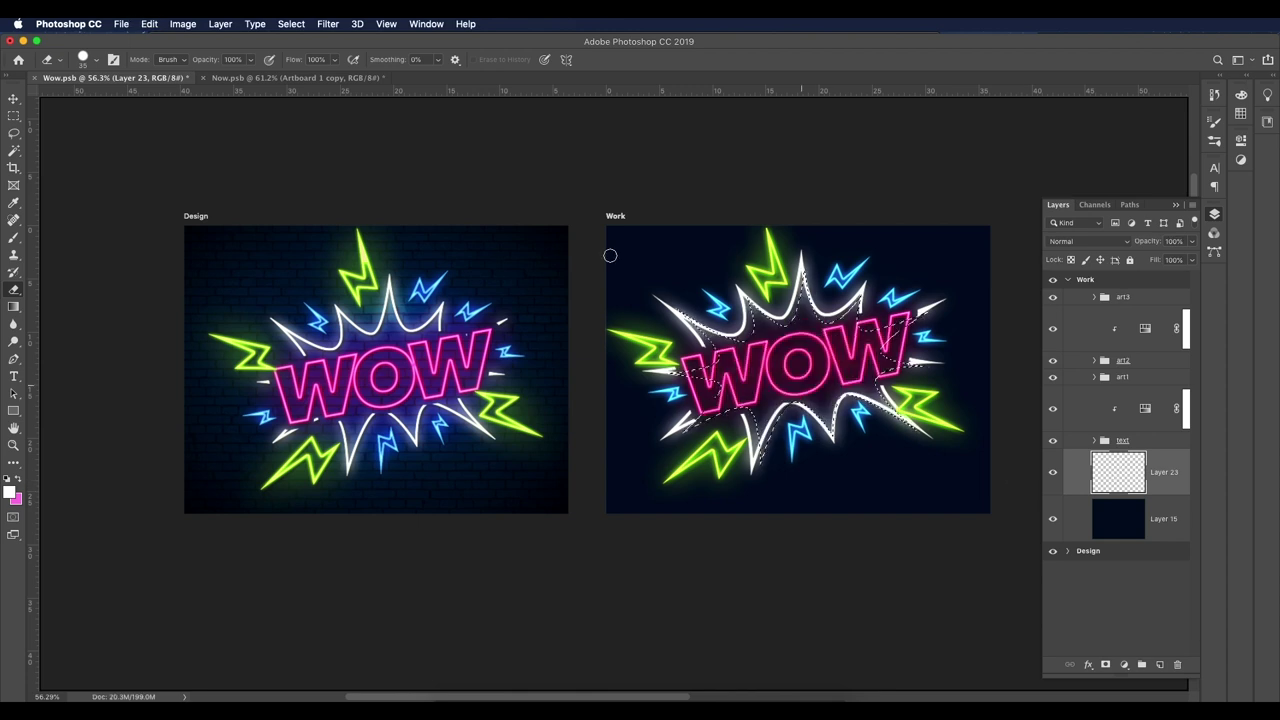
left_click(291, 24)
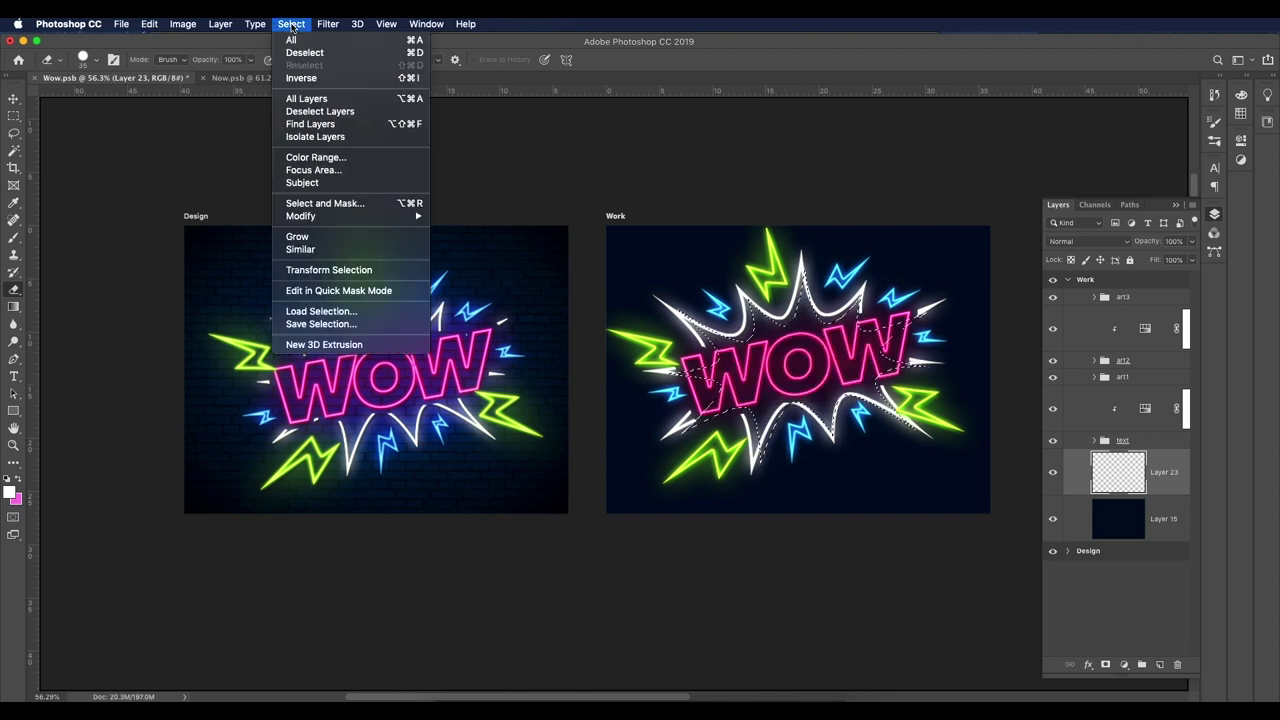
left_click(330, 204)
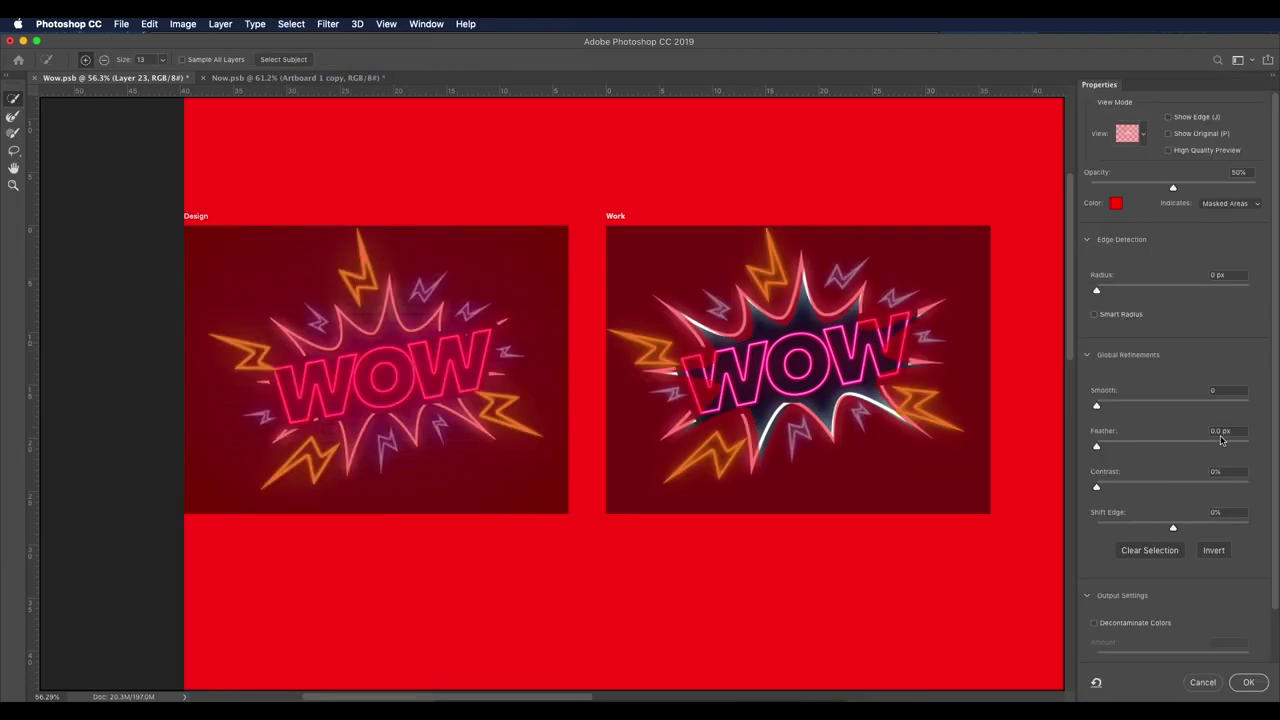
left_click(1224, 432)
type("10")
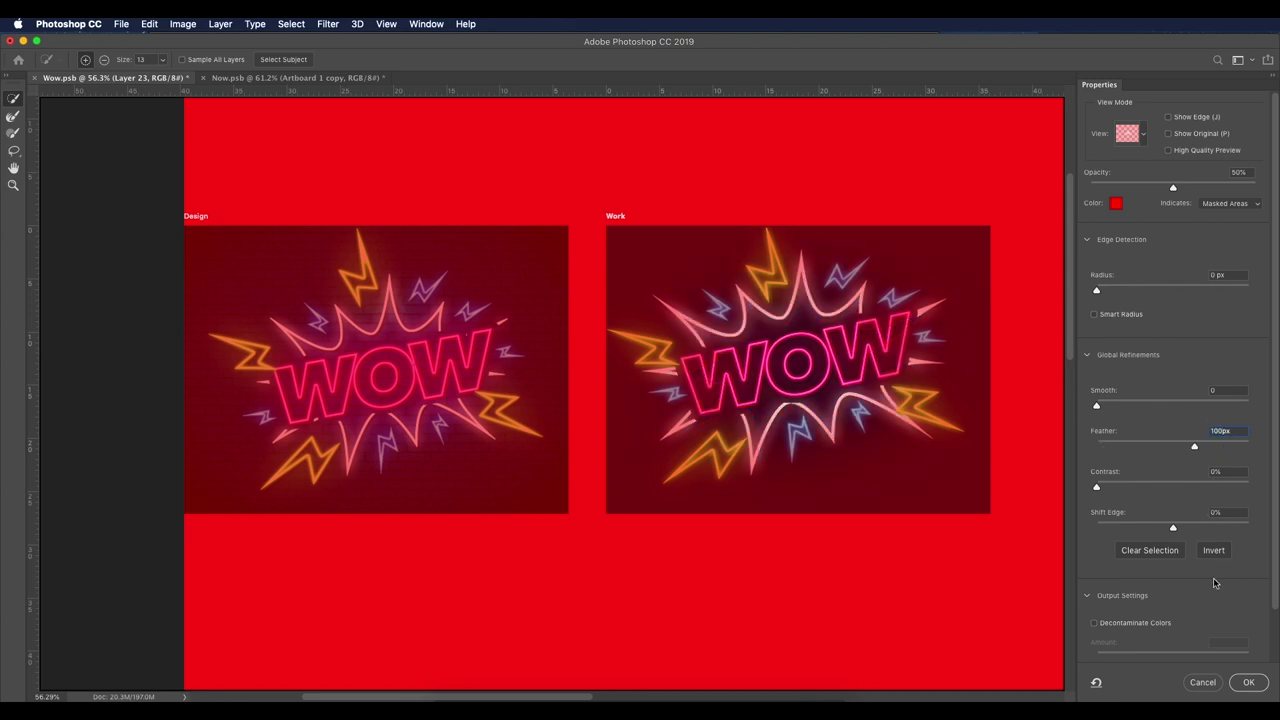
left_click(1249, 682)
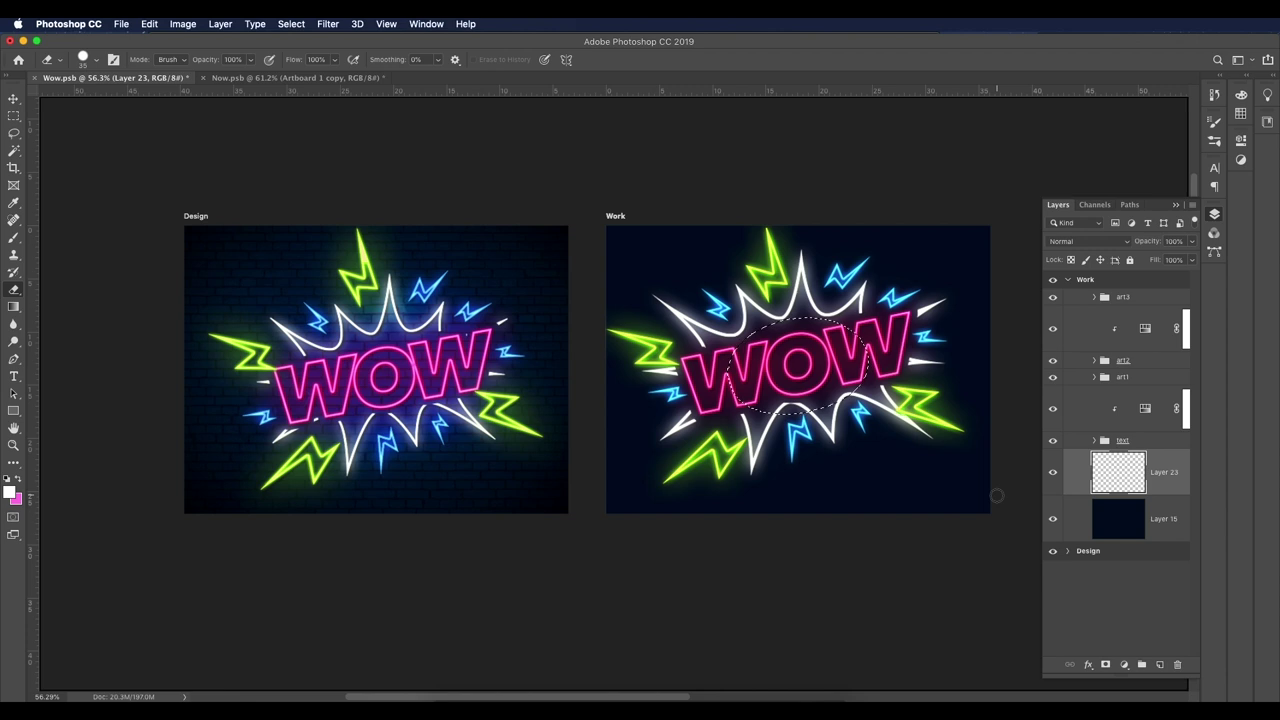
Step: Fill the feathered selection with white on the new layer, deselect, and open the layer's blend mode choices
key("alt+BackSpace")
key("super+d")
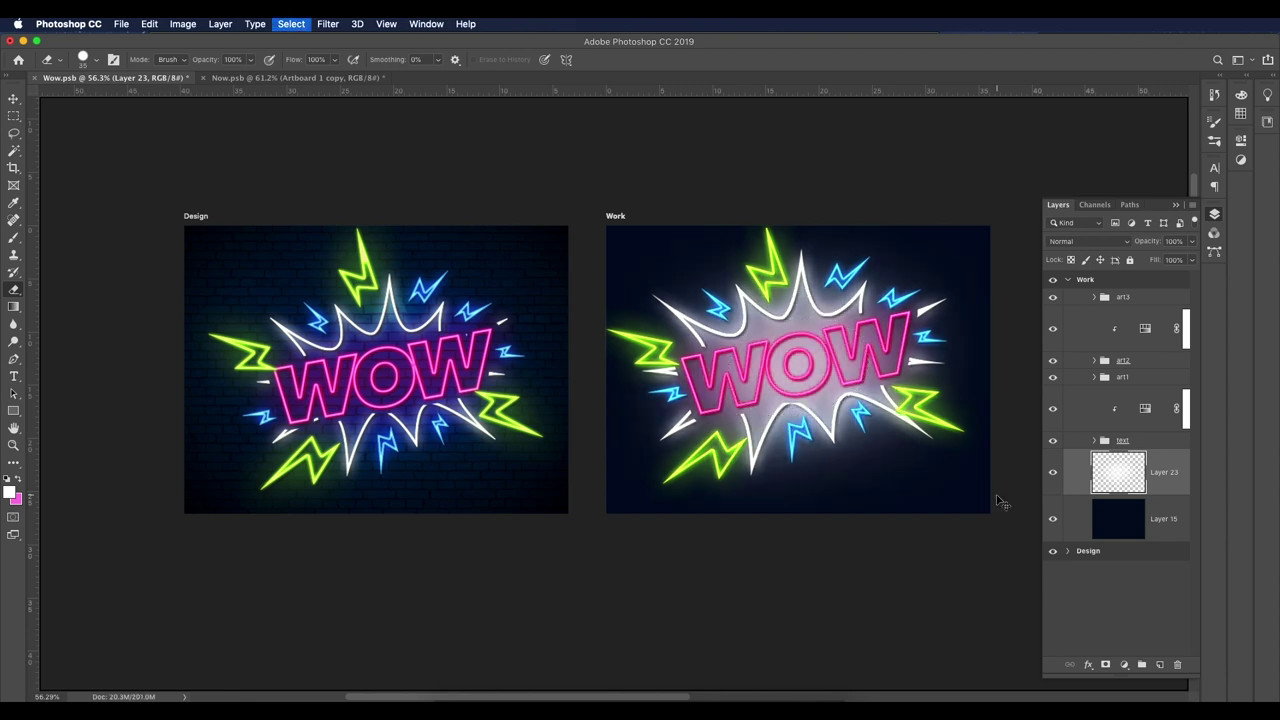
left_click(1088, 241)
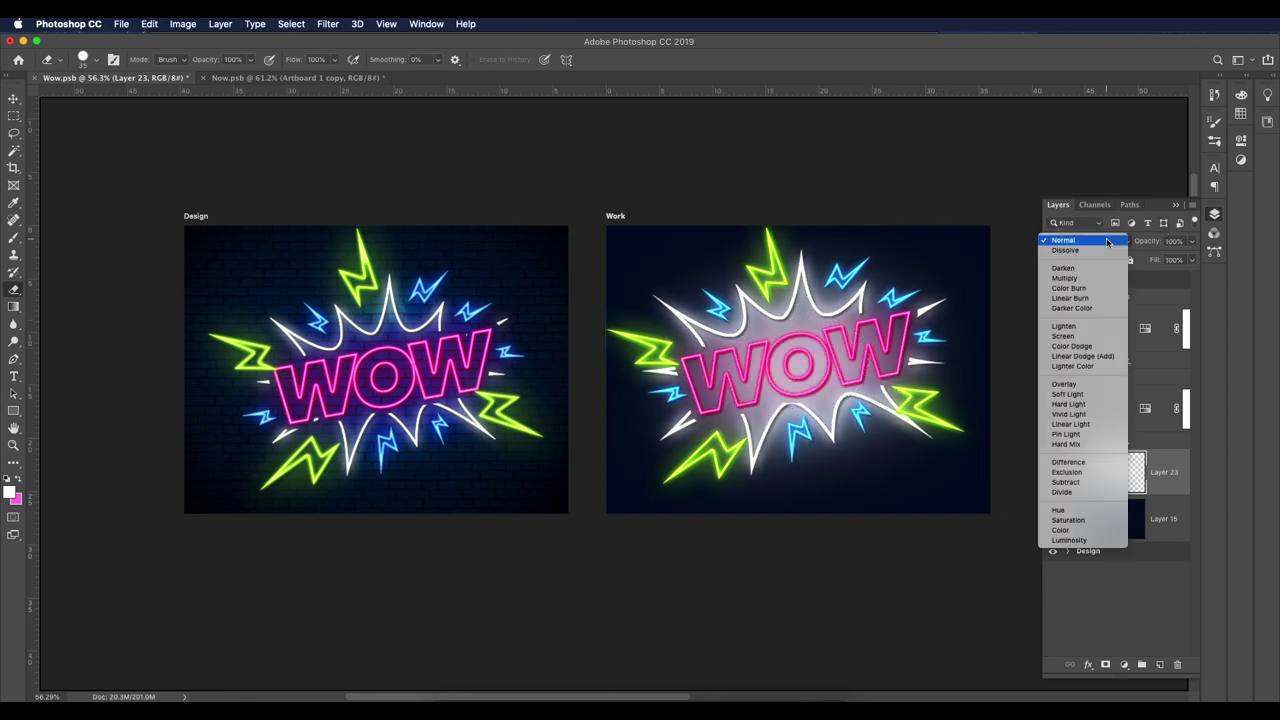
Step: Set the white glow layer, Layer 23, to the Overlay blend mode
left_click(1076, 388)
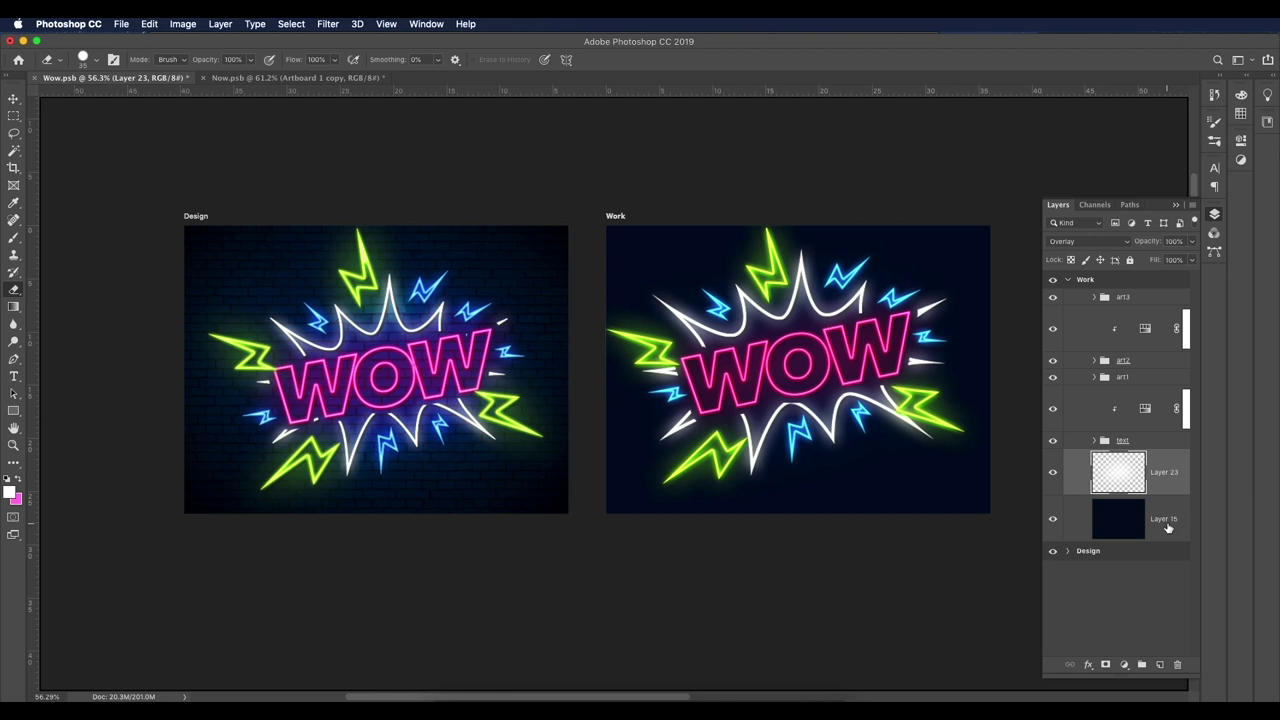
Step: Load the art channel as a selection, add the lower text channel to it, and create a new layer above Layer 23
left_click(1094, 204)
left_click(1072, 345, "super")
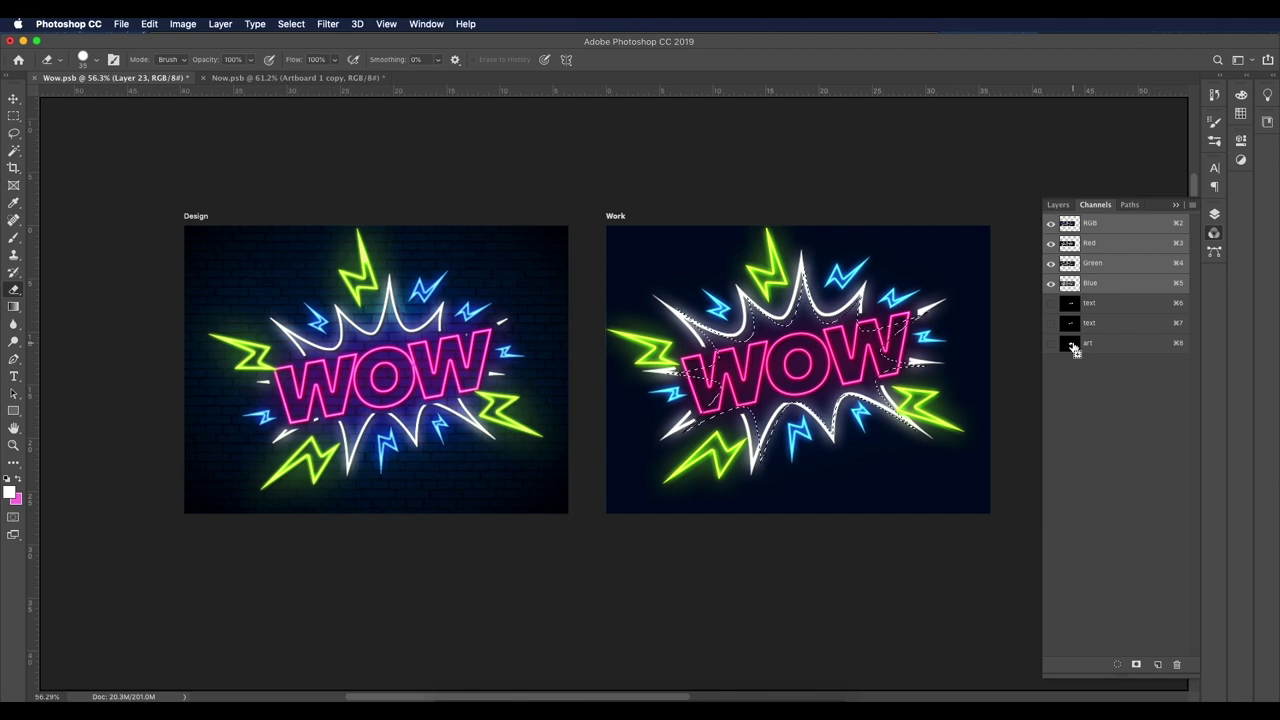
left_click(1068, 325, "shift+super")
scroll(876, 343, "up", 3)
scroll(921, 298, "down", 3)
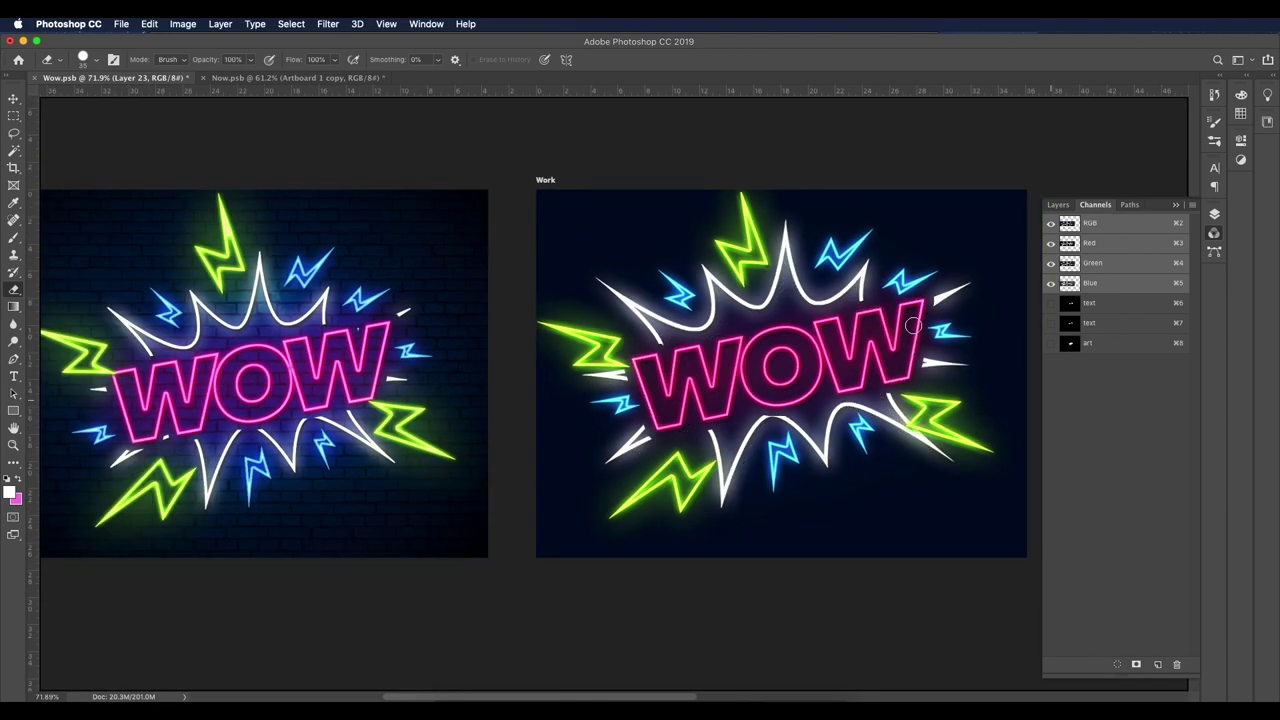
left_click(1058, 204)
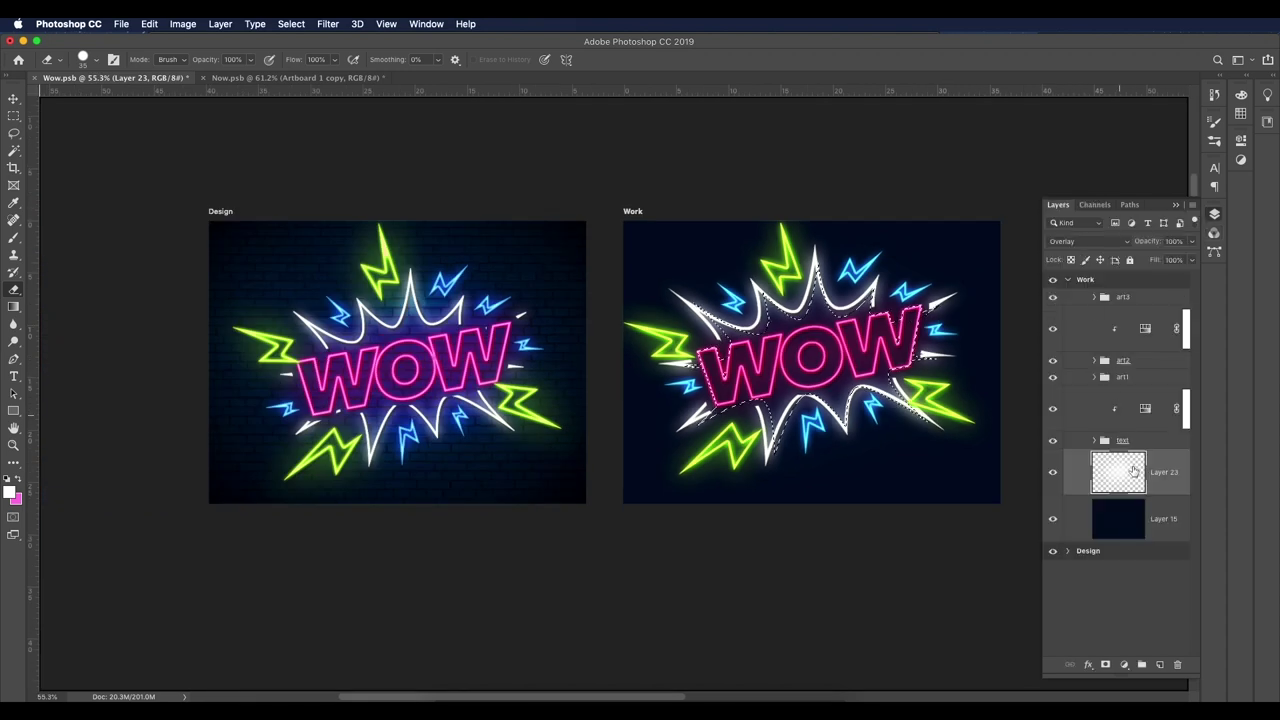
left_click(1160, 665)
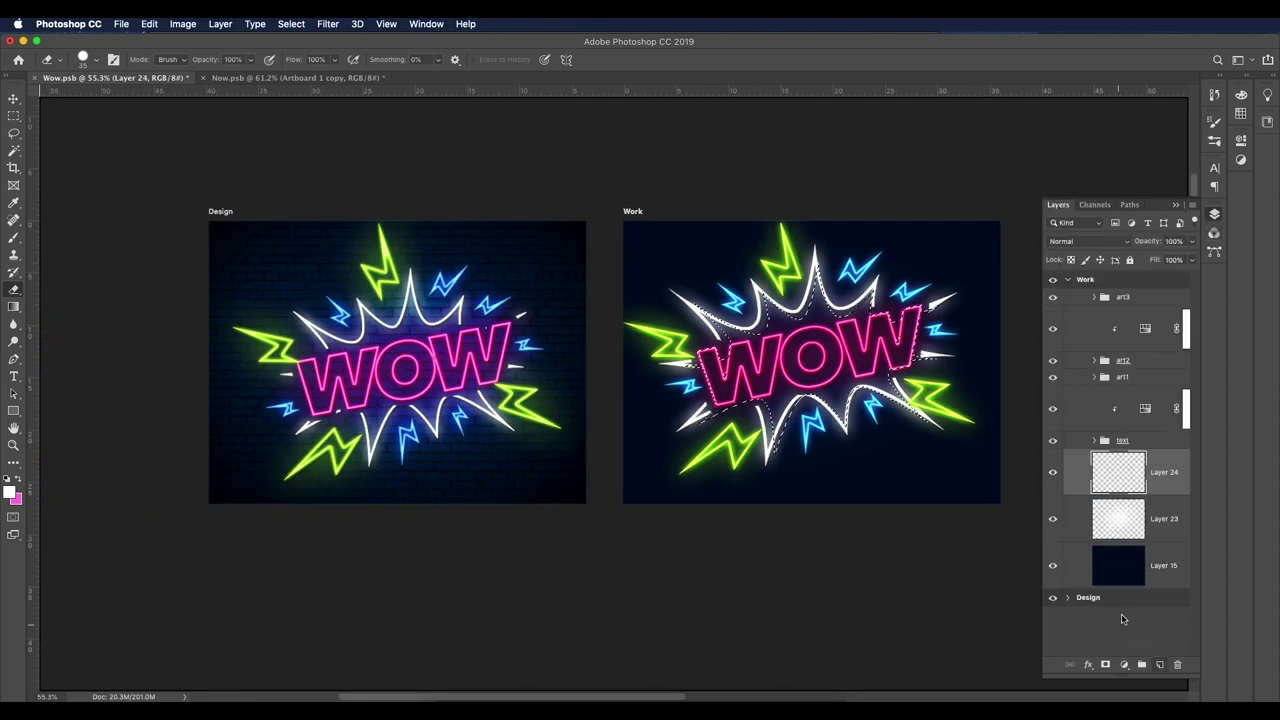
Step: Refine the selection with Select and Mask, setting Feather to 50 px and Shift Edge to about +24%
left_click(333, 24)
mouse_move(308, 27)
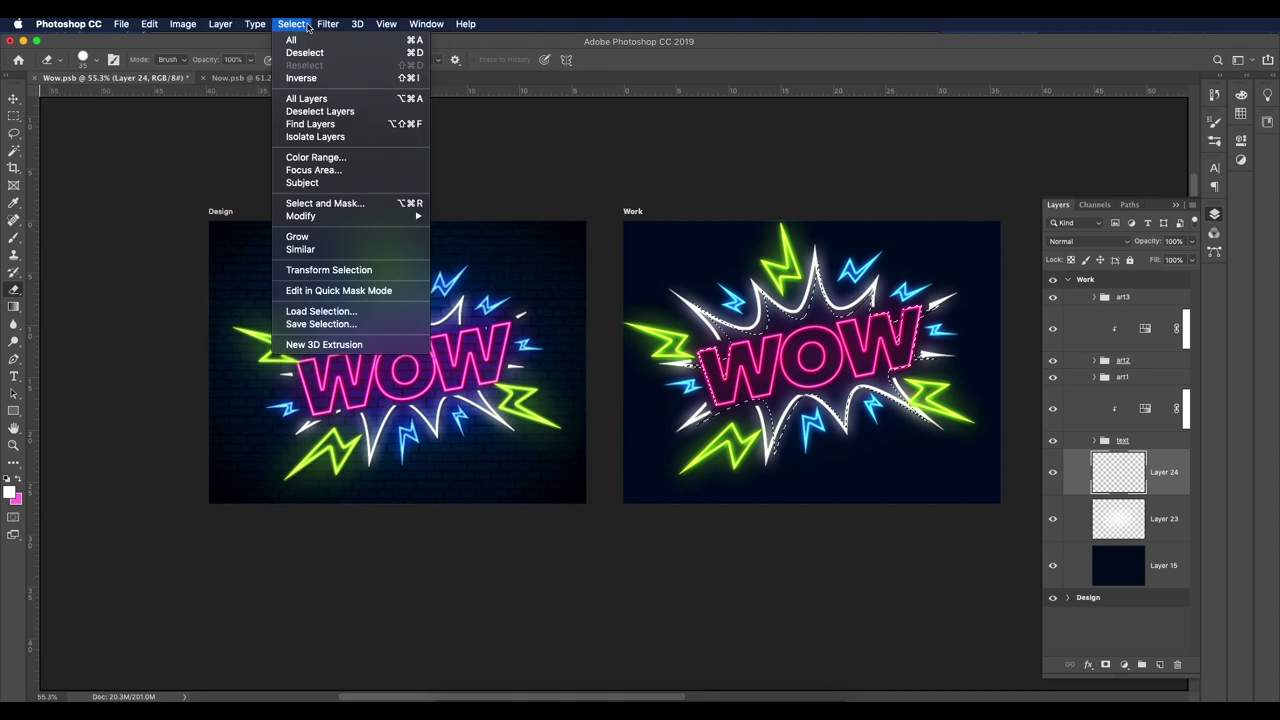
left_click(325, 203)
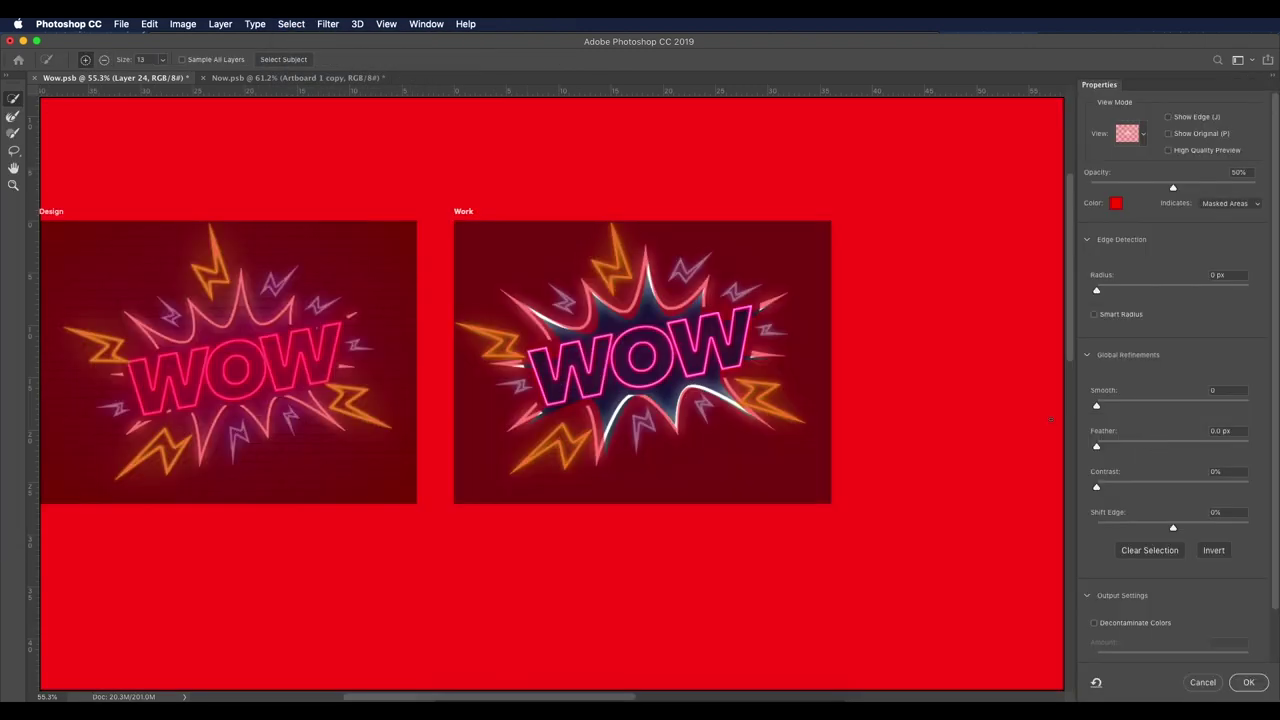
left_click(1220, 431)
type("50")
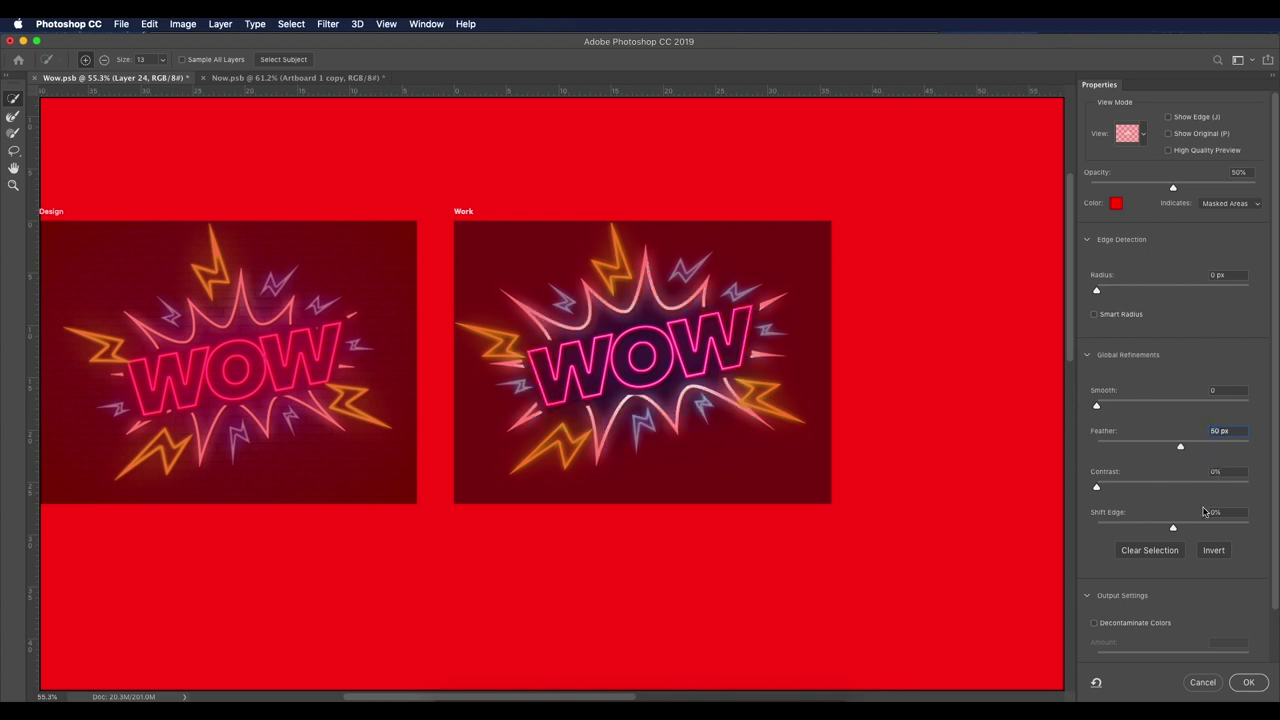
left_click(1212, 512)
type("40")
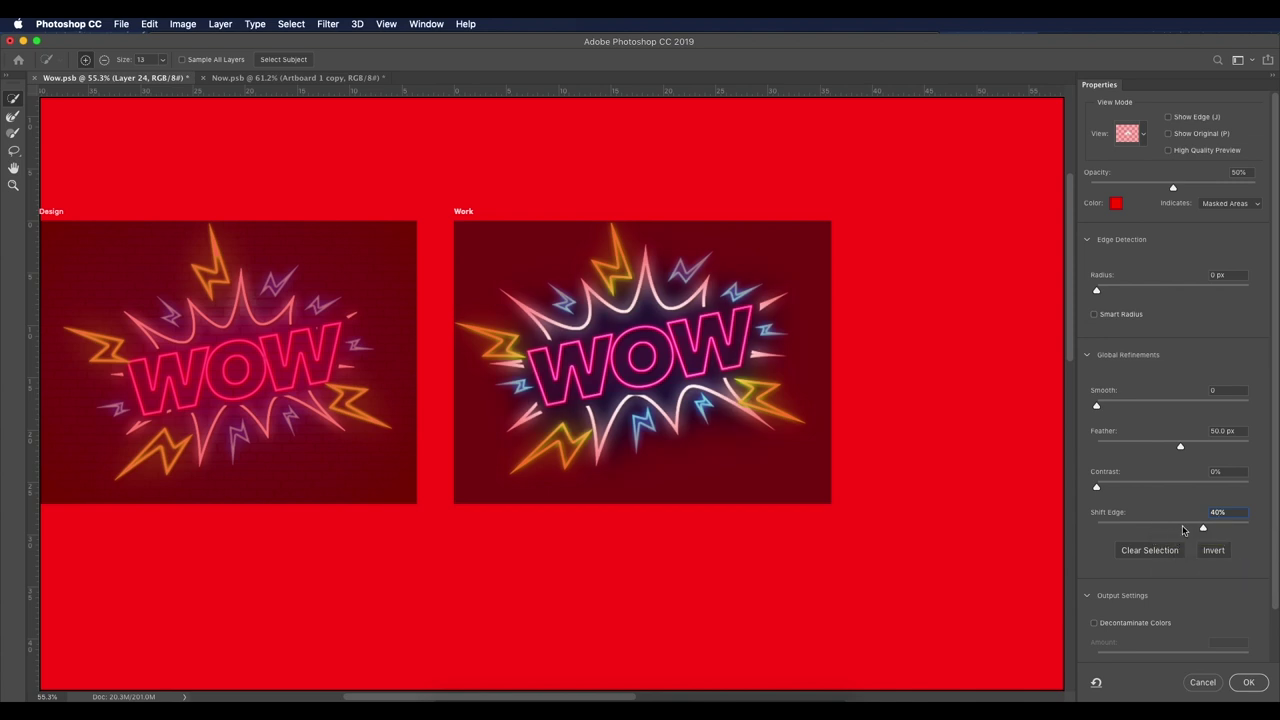
left_click(1188, 528)
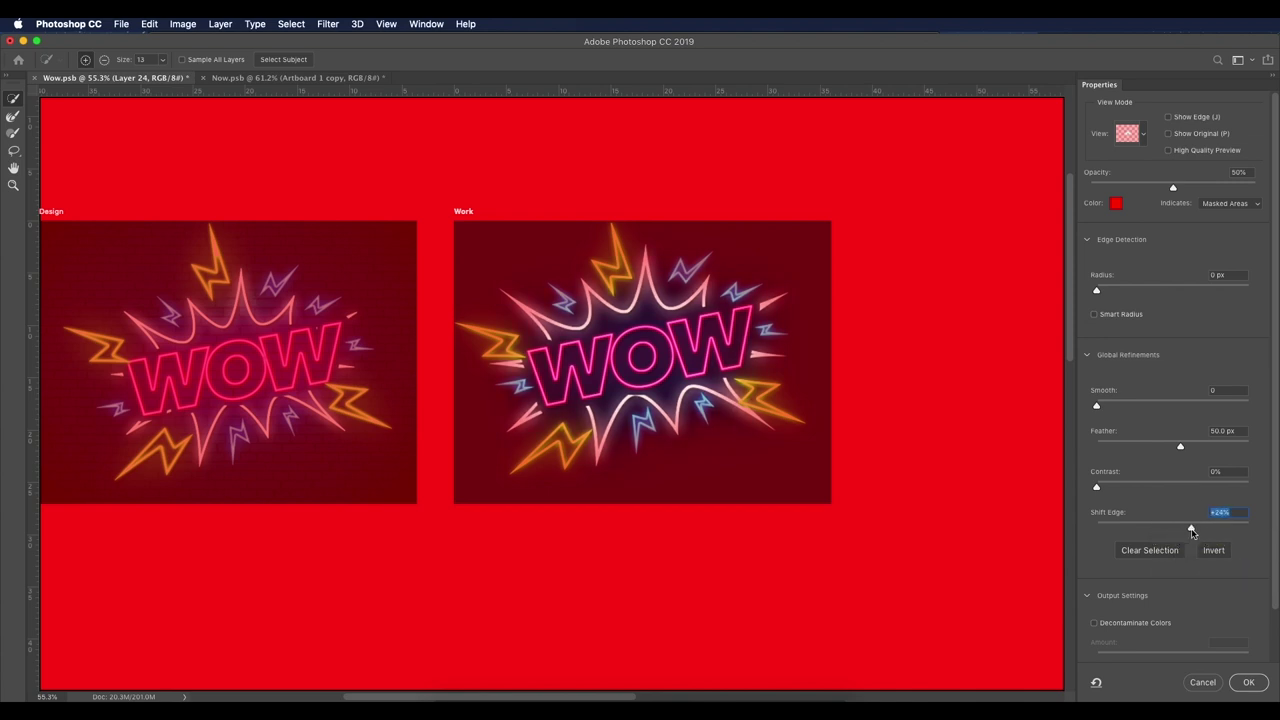
left_click(1248, 682)
Step: Brush magenta #ff21c3 across the WOW lettering on Layer 24, and white around the lettering inside the selection
scroll(700, 370, "down", 5)
scroll(700, 355, "up", 5)
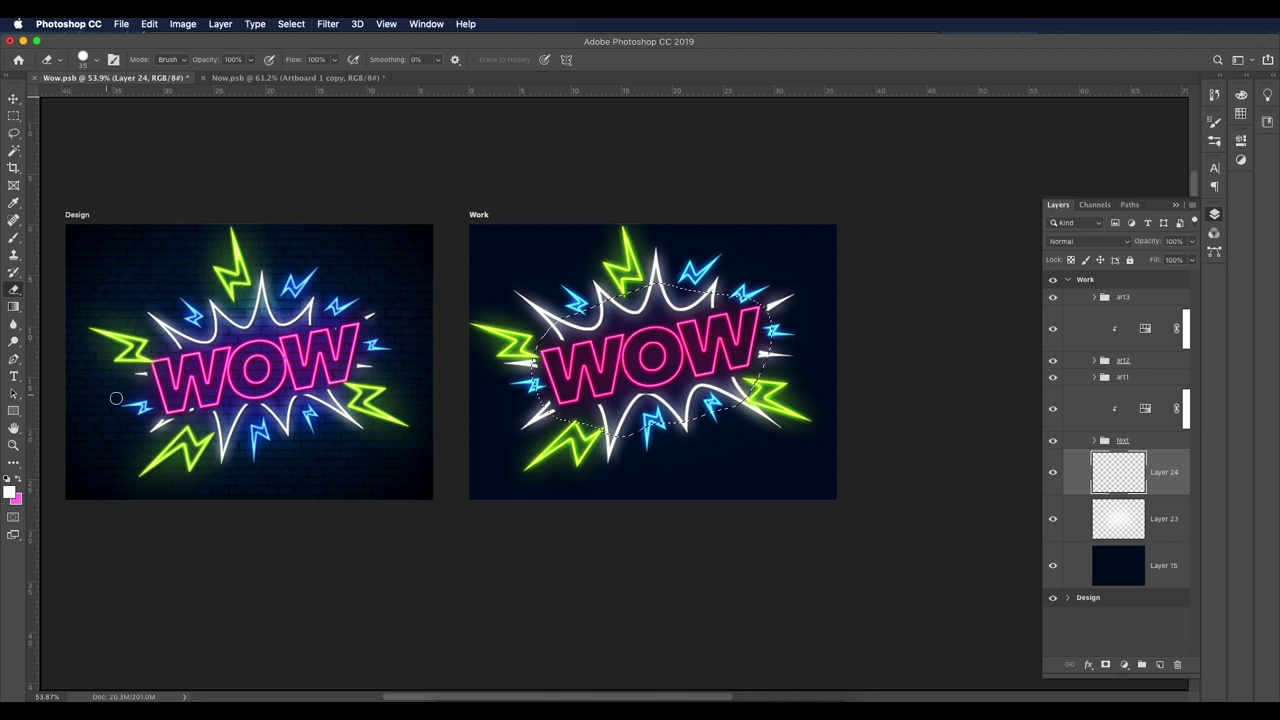
key("x")
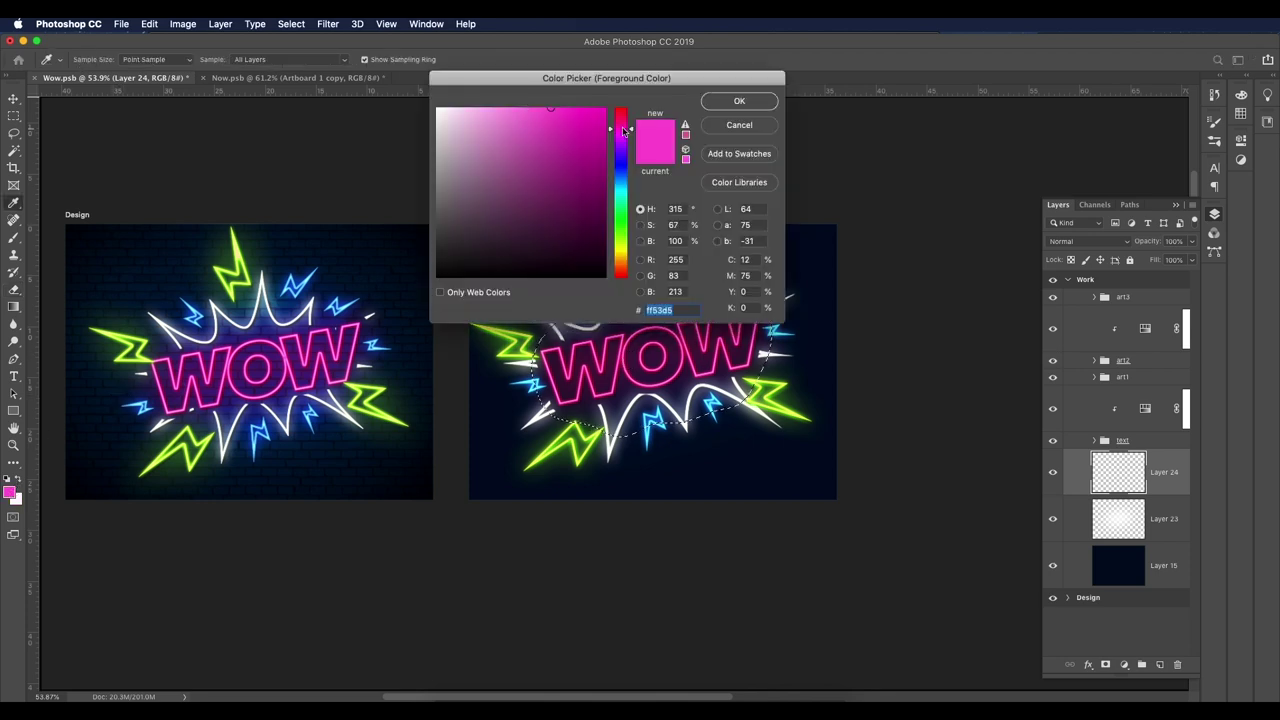
left_click(584, 108)
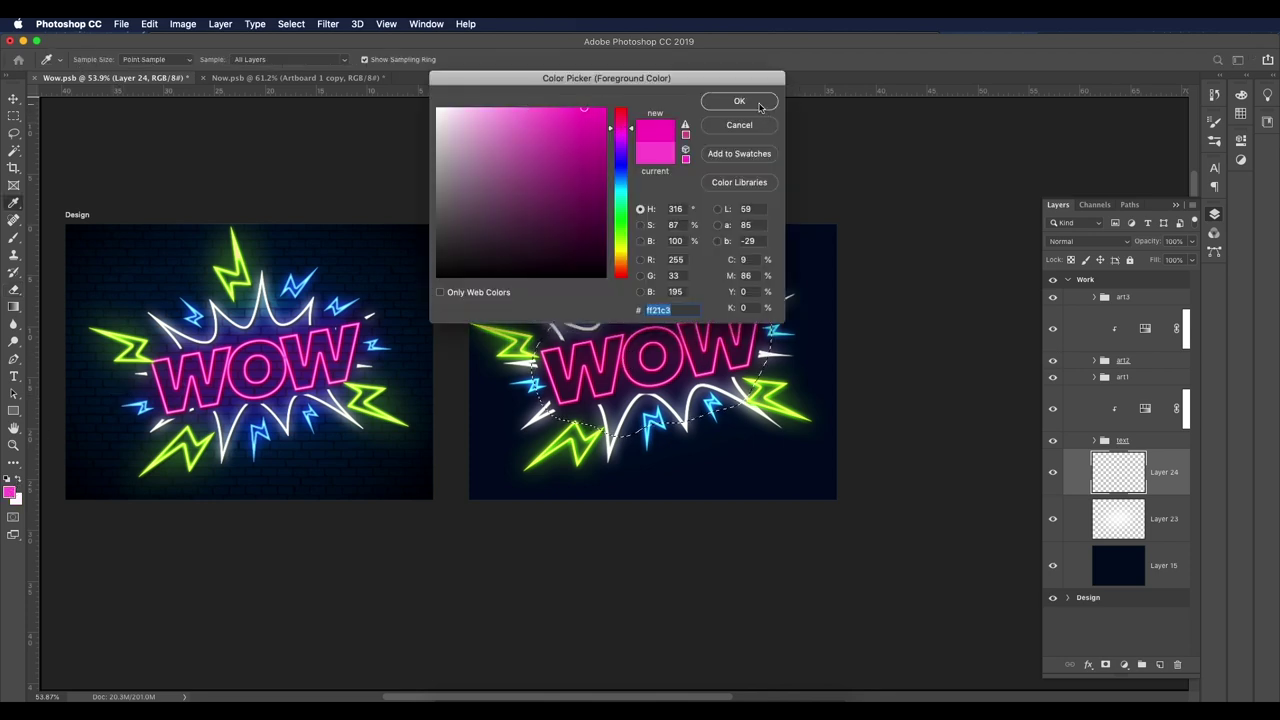
left_click(739, 101)
key("b")
left_click_drag(530, 370, 812, 330)
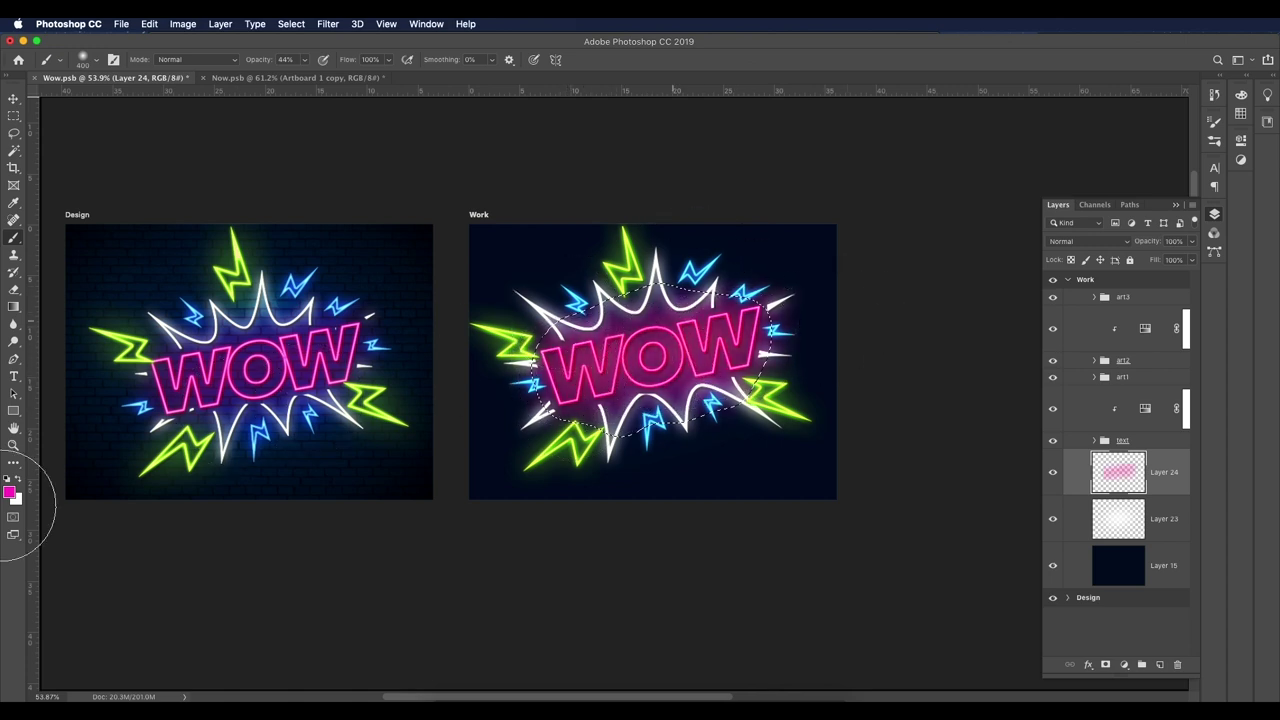
key("x")
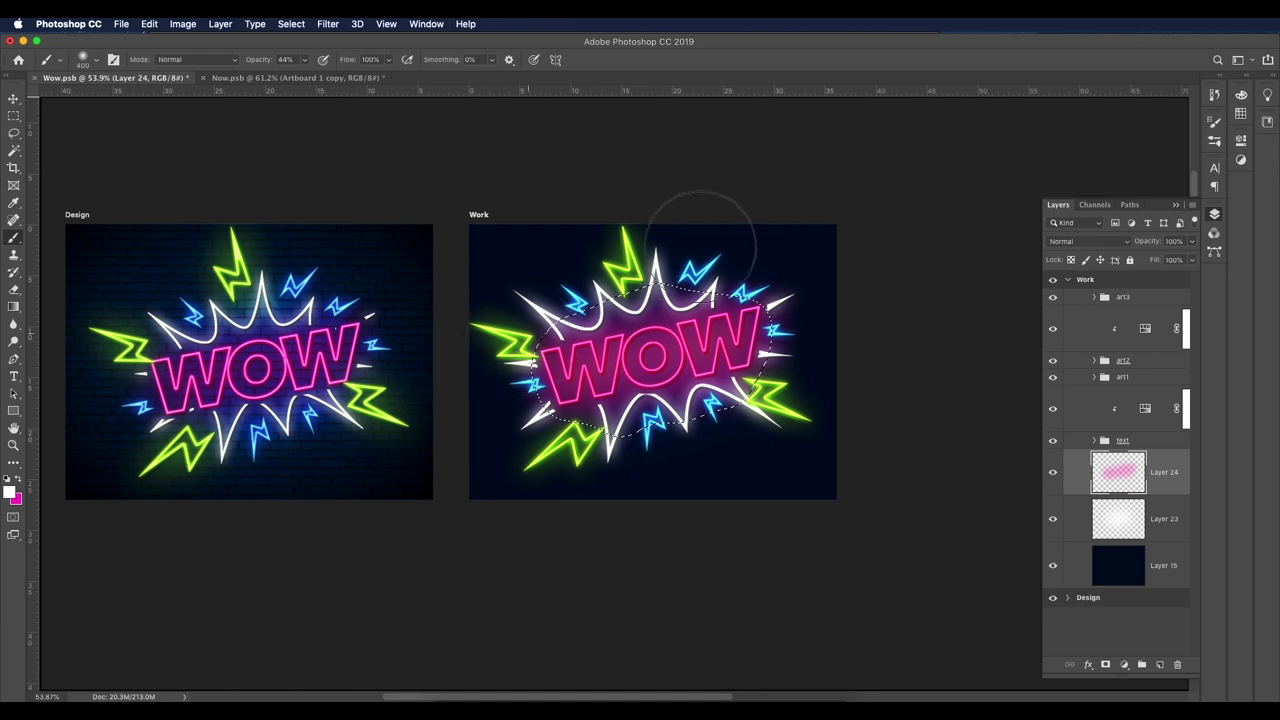
mouse_move(700, 240)
left_mouse_down()
mouse_move(680, 275)
mouse_move(812, 305)
mouse_move(846, 369)
mouse_move(584, 440)
mouse_move(512, 440)
left_mouse_up()
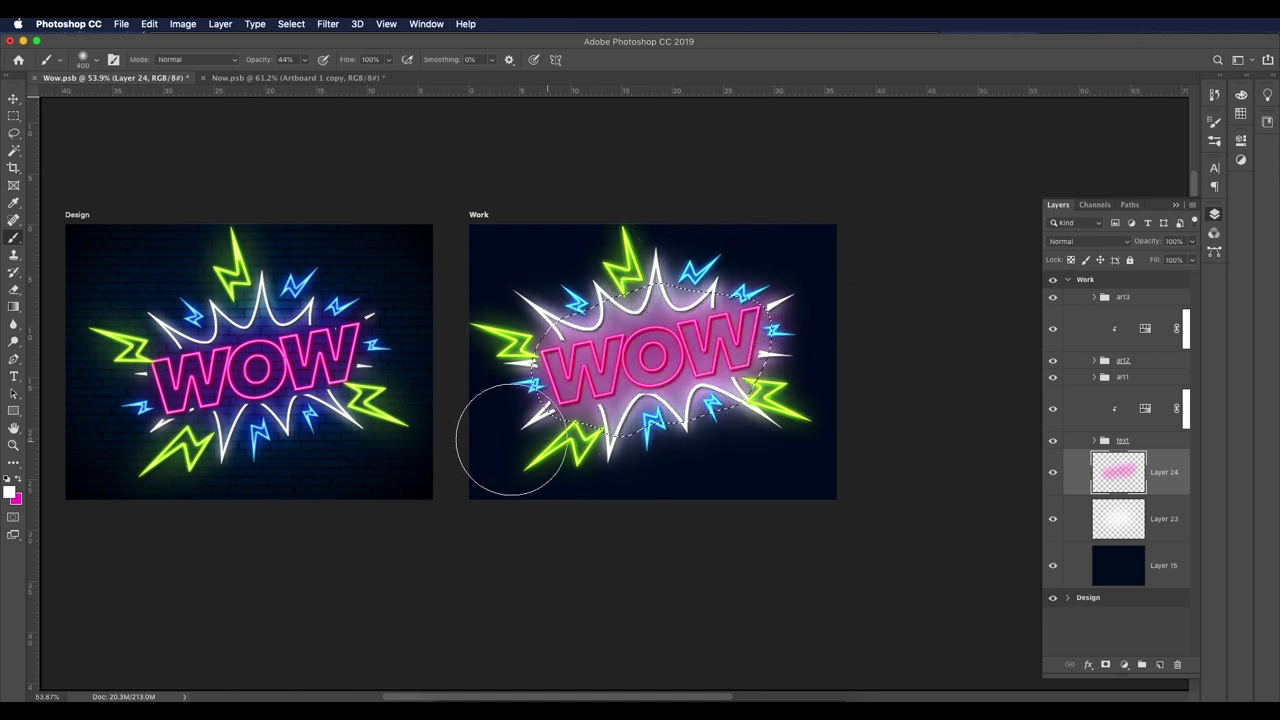
Step: Choose lime green #b8ff21 as the foreground colour and brush it inside the selection near the green lightning bolts
left_click(11, 488)
left_click_drag(606, 78, 840, 94)
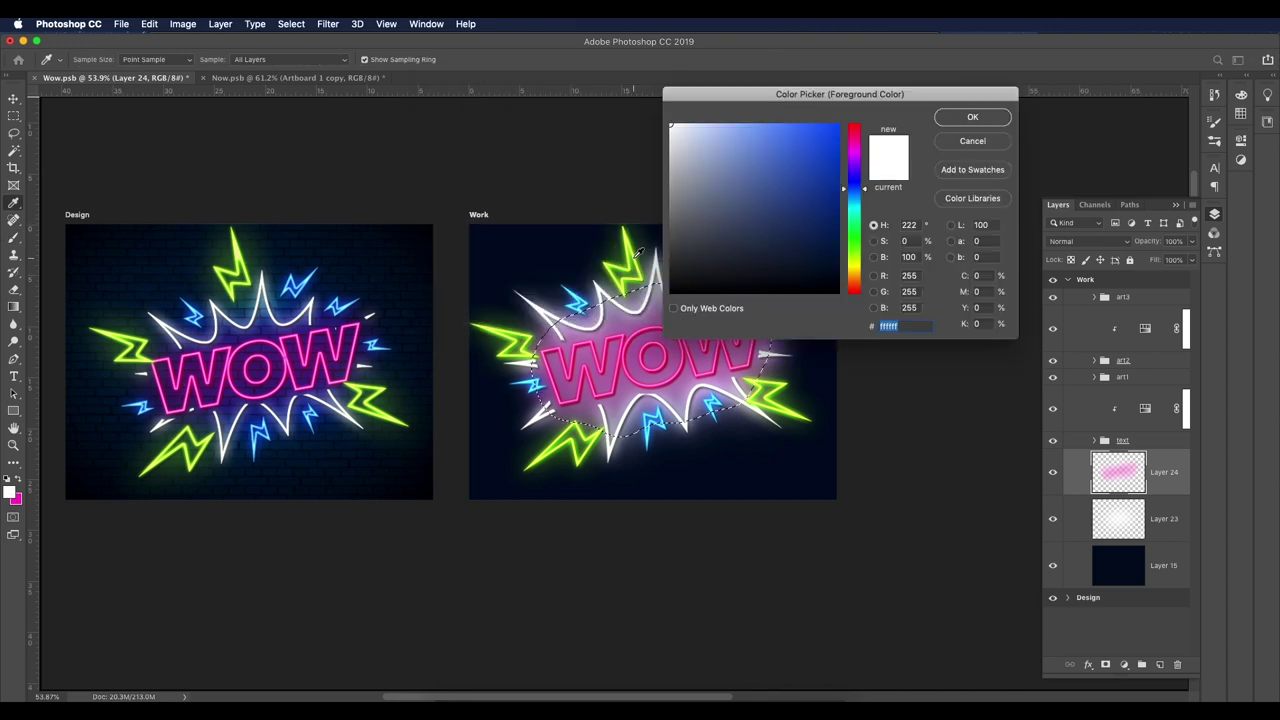
left_click(796, 125)
left_click_drag(850, 200, 850, 257)
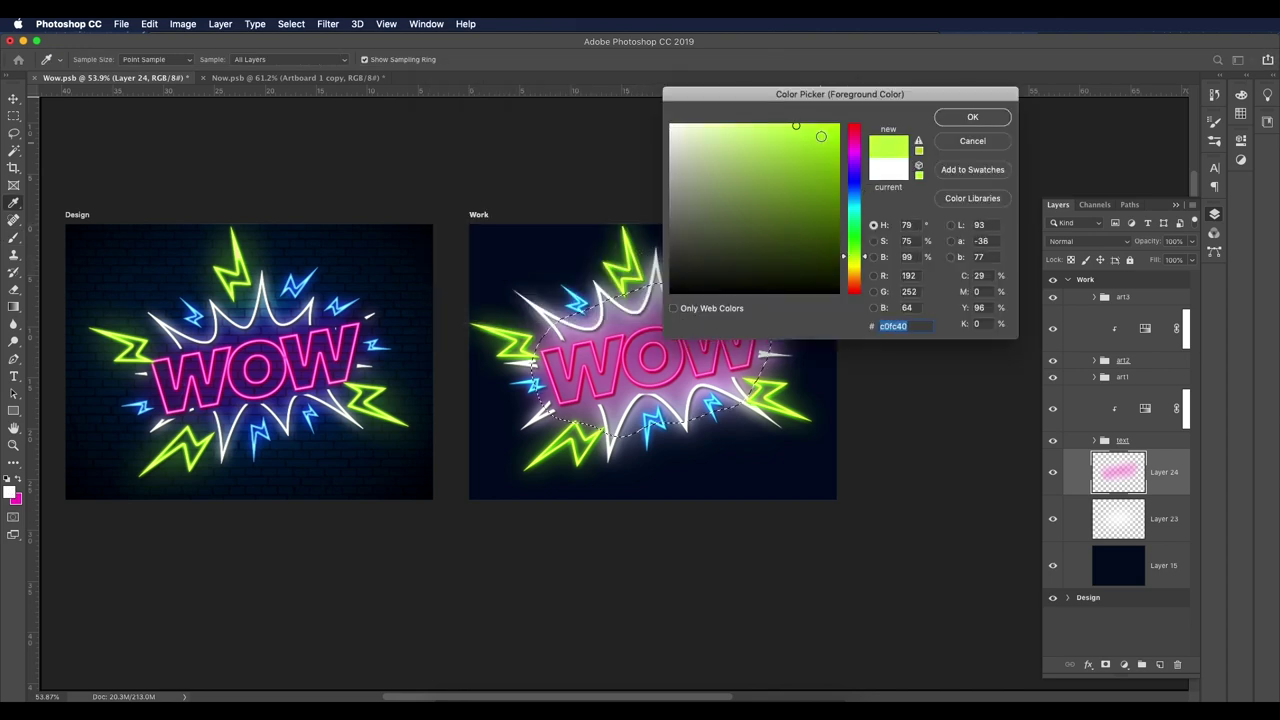
left_click(950, 117)
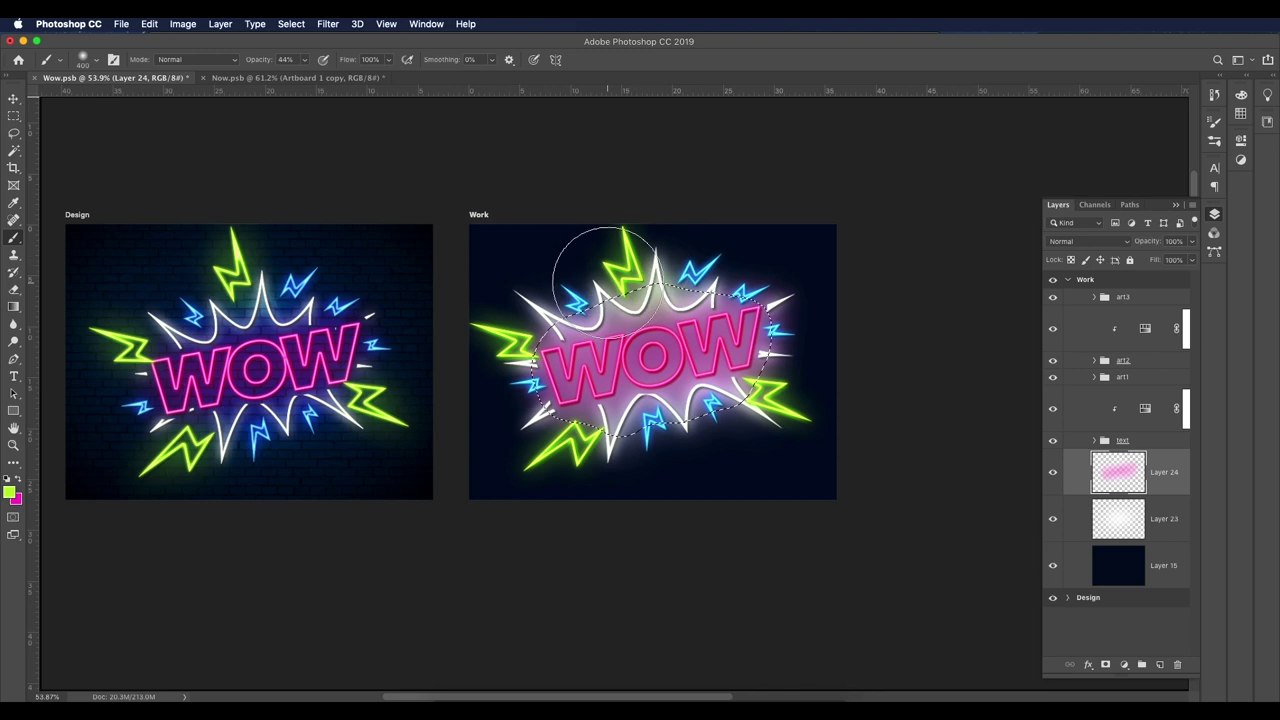
mouse_move(605, 280)
left_mouse_down()
mouse_move(520, 336)
mouse_move(476, 330)
mouse_move(531, 415)
mouse_move(598, 445)
mouse_move(593, 434)
mouse_move(573, 490)
left_mouse_up()
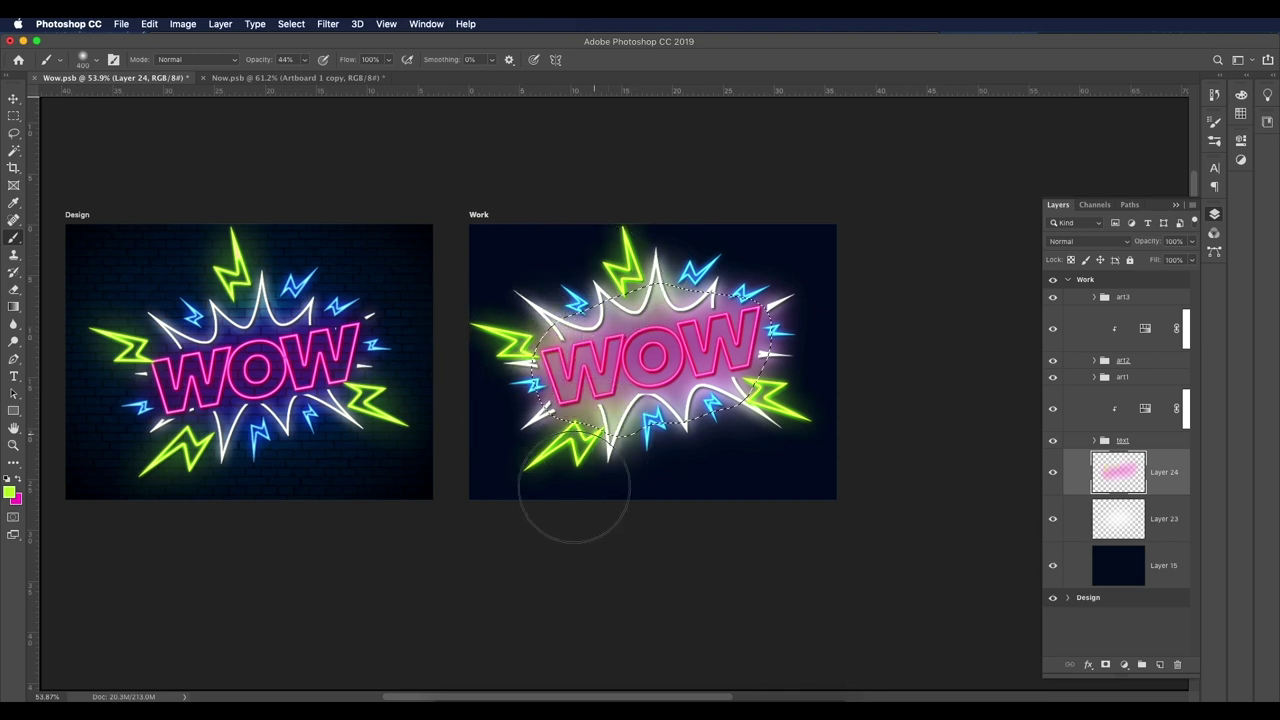
mouse_move(700, 400)
left_mouse_down()
mouse_move(729, 423)
mouse_move(843, 414)
left_mouse_up()
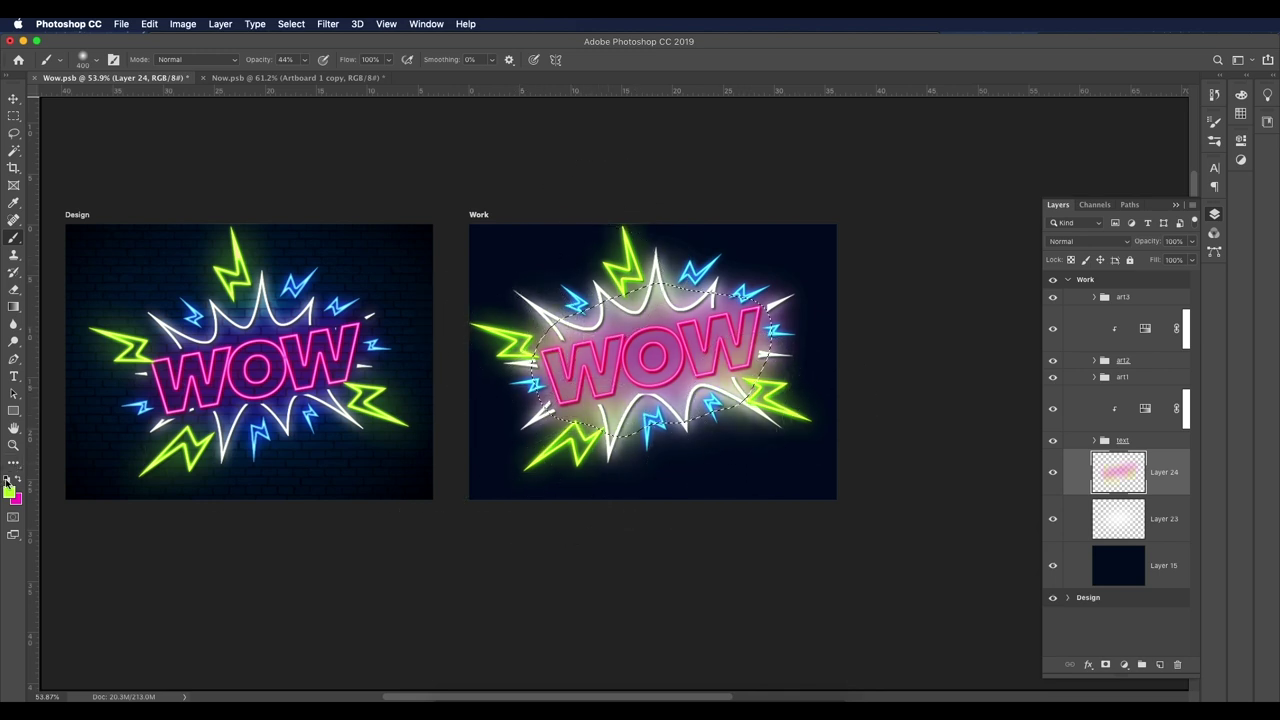
Step: Choose blue #16a5ff as the foreground colour and brush it inside the selection near the blue lightning bolts
left_click(8, 484)
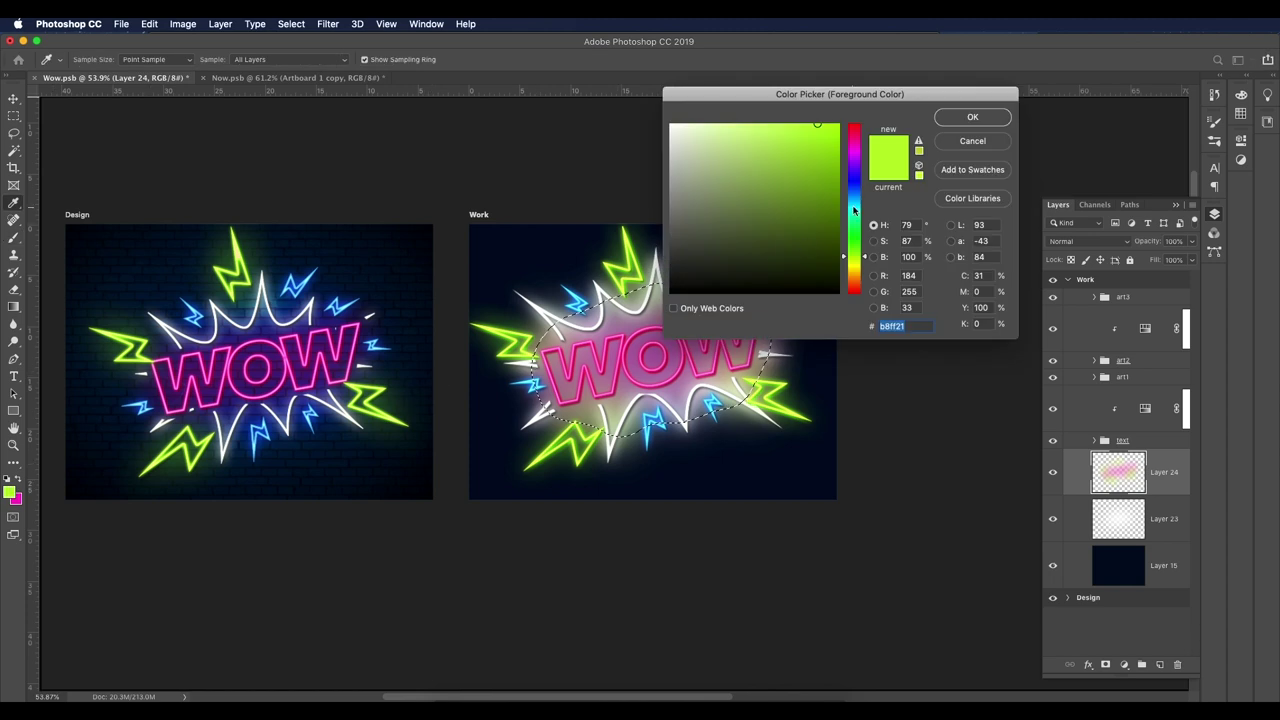
left_click_drag(854, 210, 824, 124)
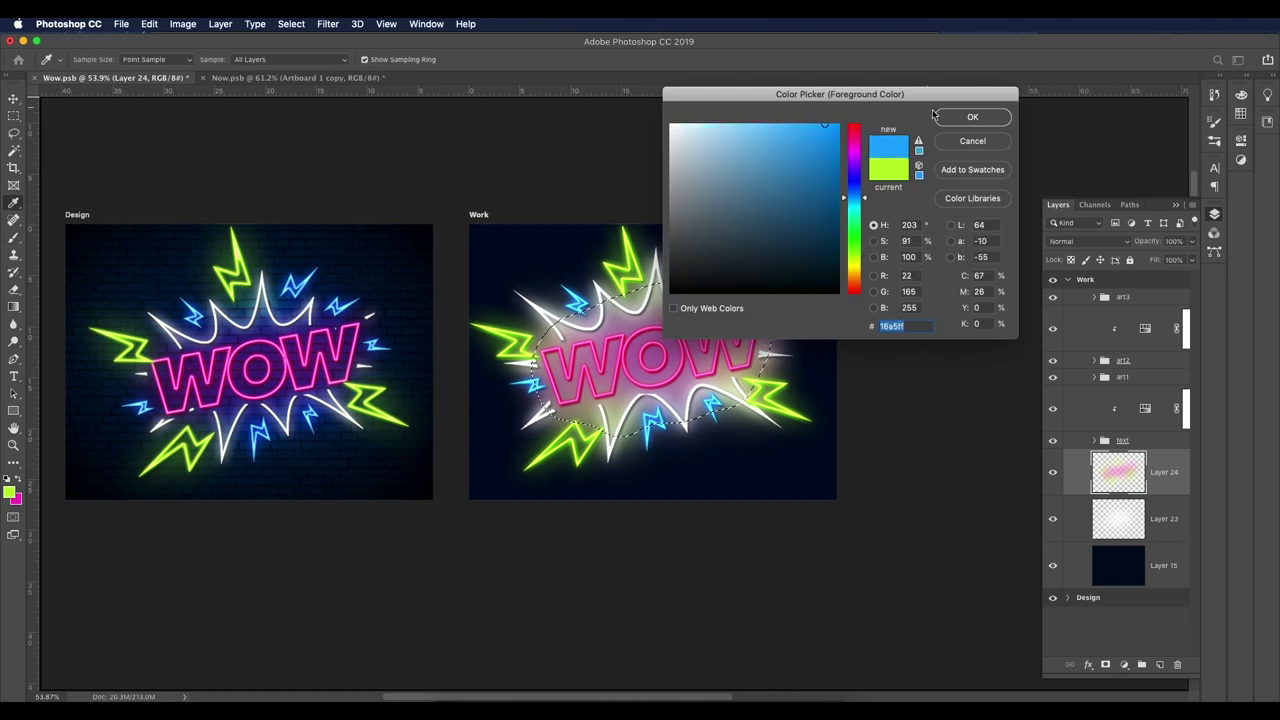
left_click(960, 117)
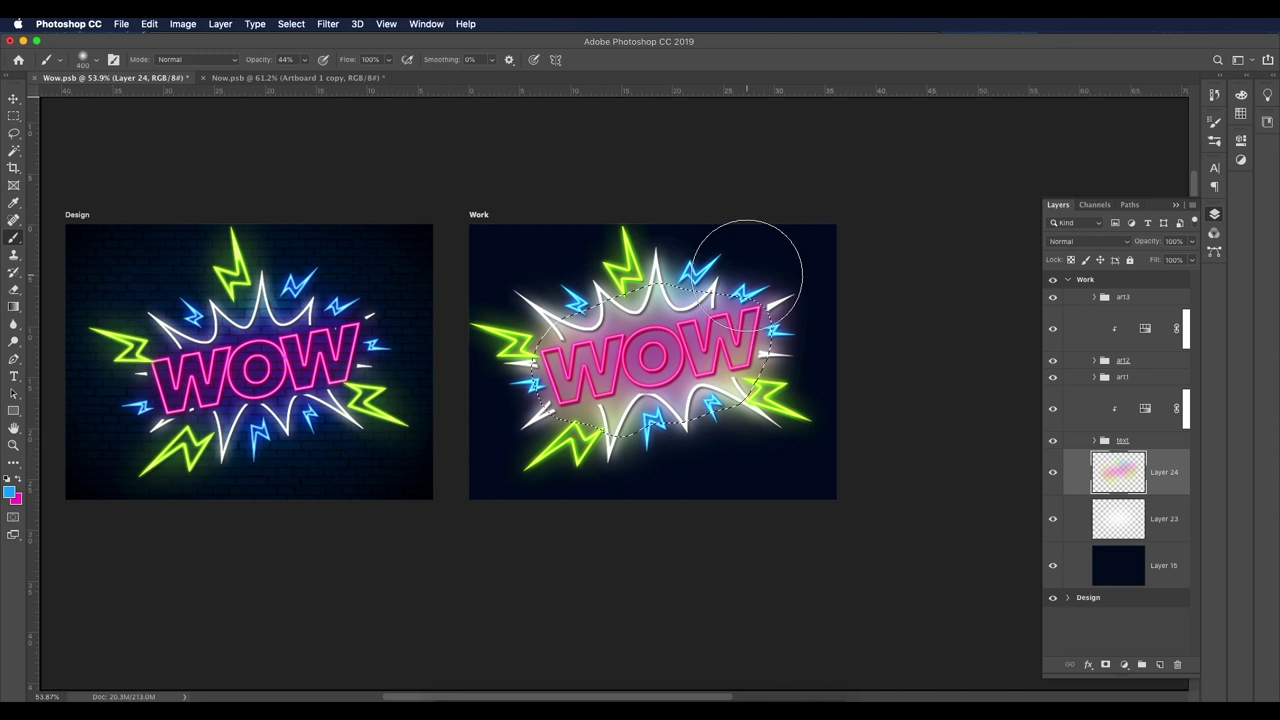
mouse_move(820, 320)
left_mouse_down()
mouse_move(794, 371)
mouse_move(703, 429)
mouse_move(540, 434)
mouse_move(465, 391)
mouse_move(608, 251)
left_mouse_up()
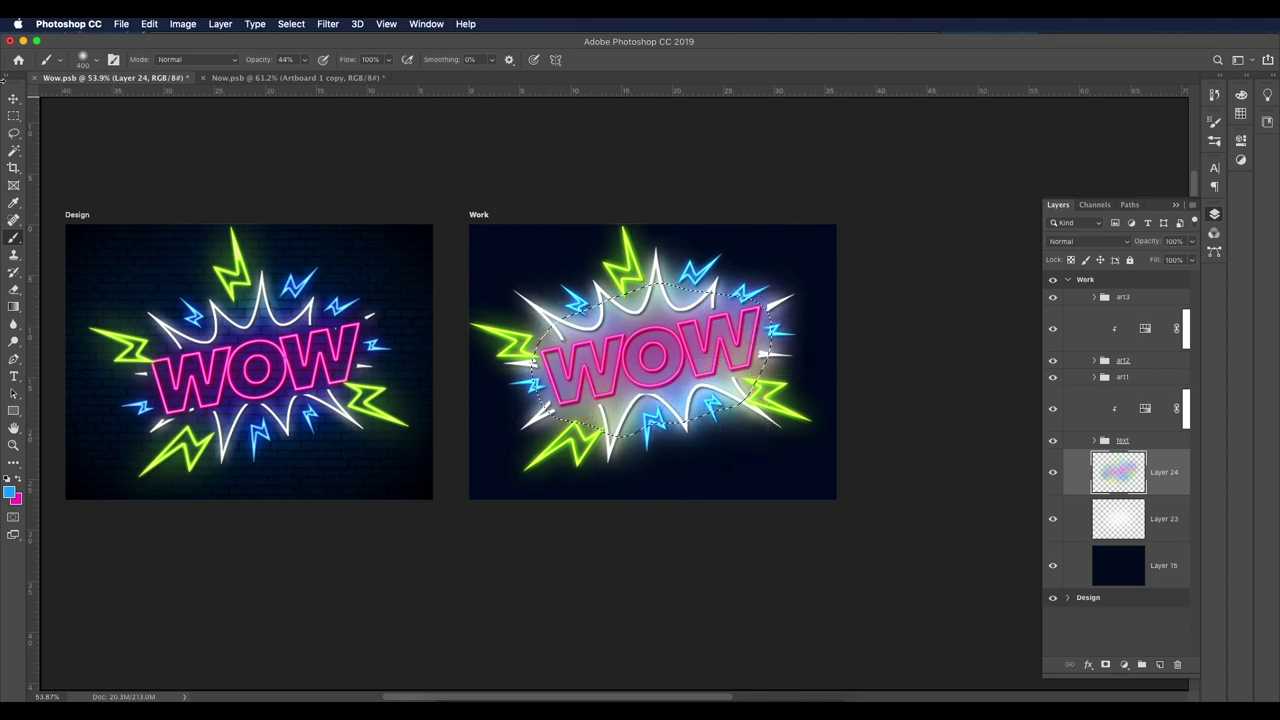
Step: Clear the selection and set the painted colour layer, Layer 24, to Color Dodge at 32% opacity
left_click(14, 98)
scroll(648, 367, "down", 2)
scroll(648, 367, "up", 5)
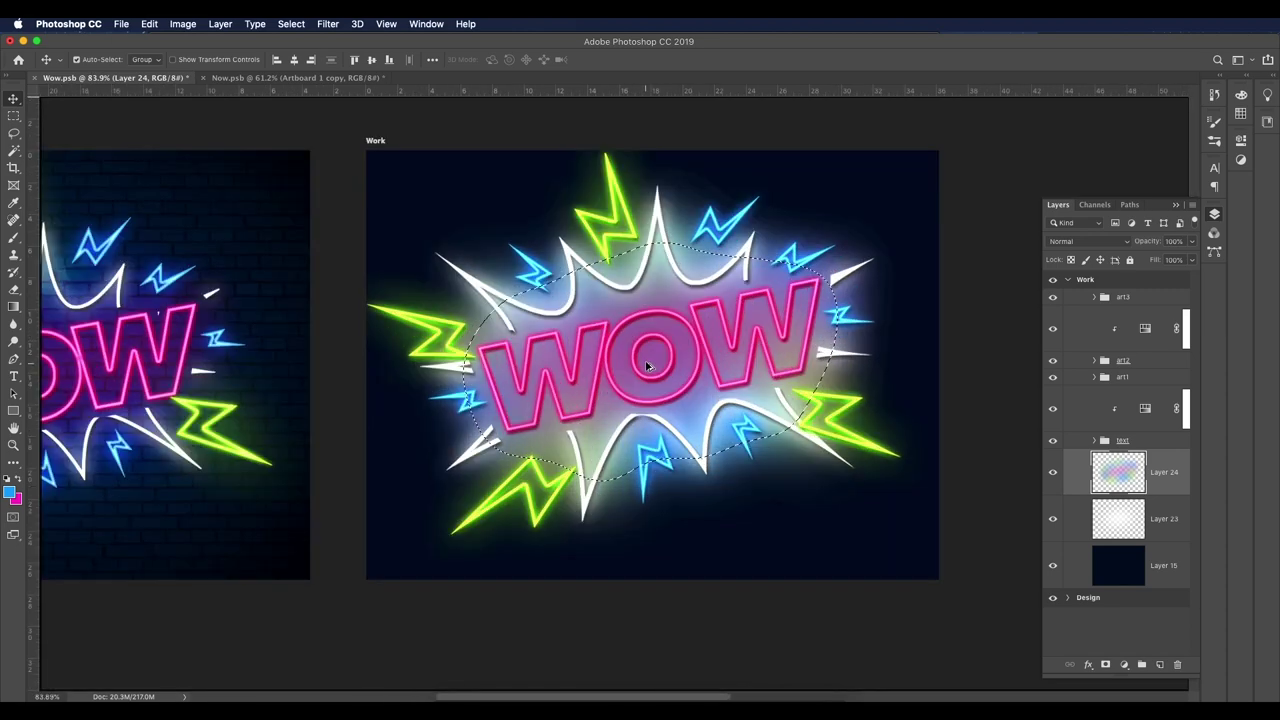
scroll(648, 367, "down", 3)
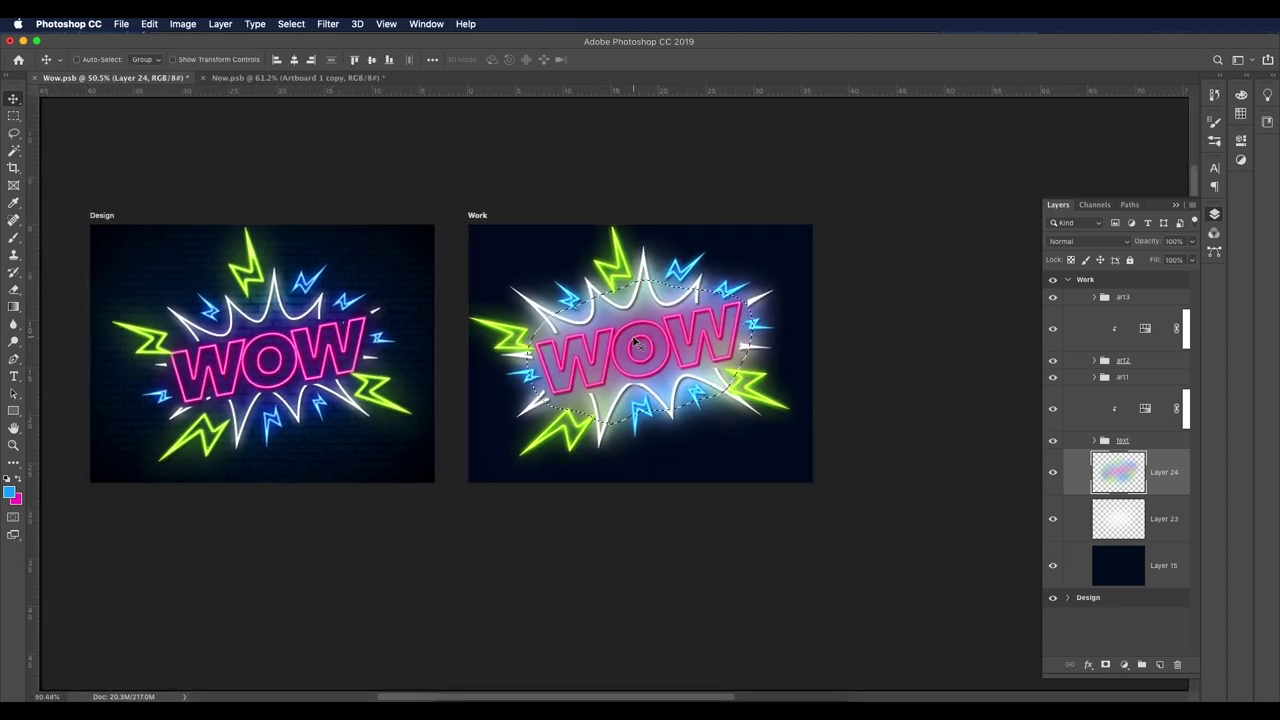
key("super+d")
left_click(1066, 245)
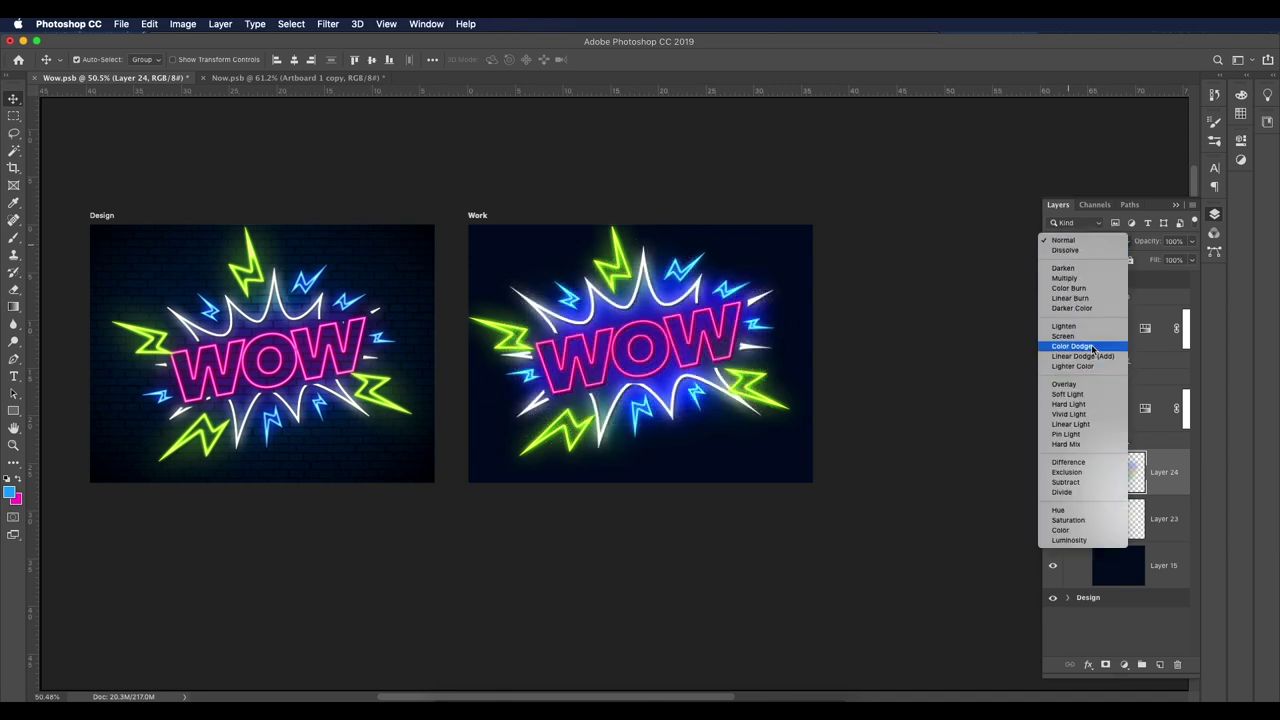
left_click(1090, 345)
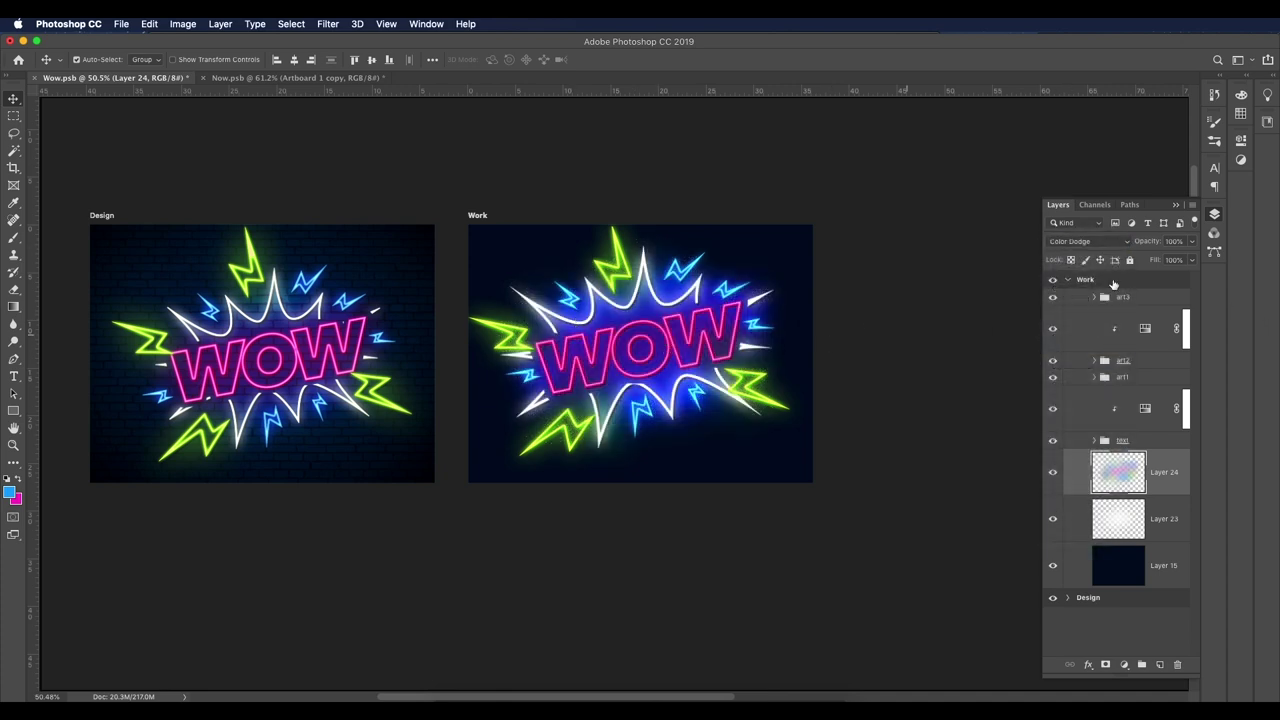
left_click(1191, 241)
left_click(1145, 260)
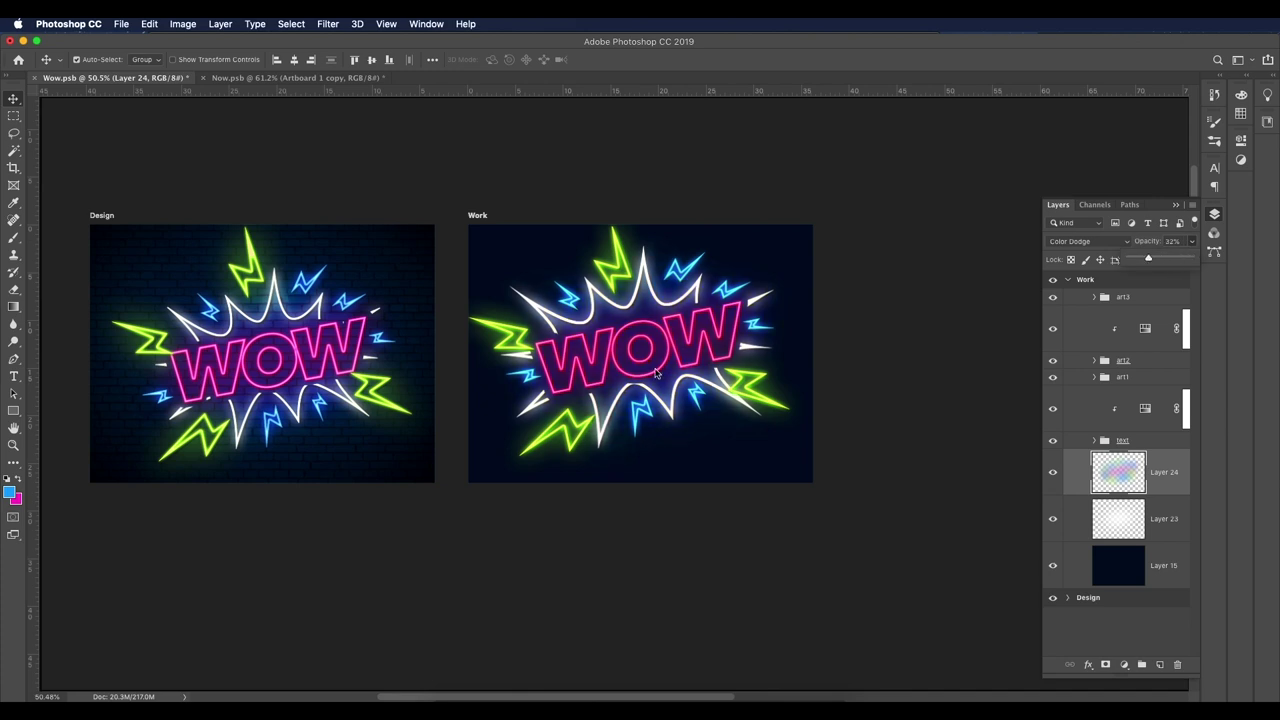
scroll(671, 354, "down", 5)
scroll(637, 363, "up", 4)
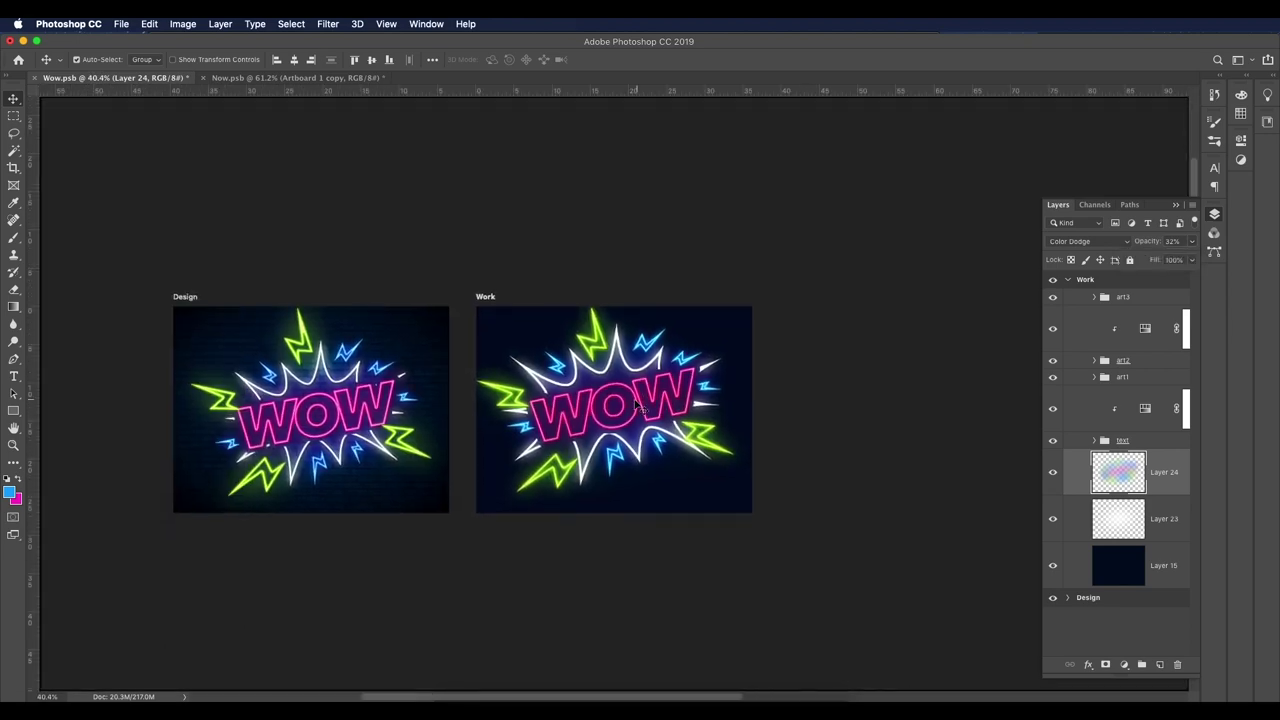
scroll(636, 403, "up", 2)
left_click_drag(463, 429, 608, 383)
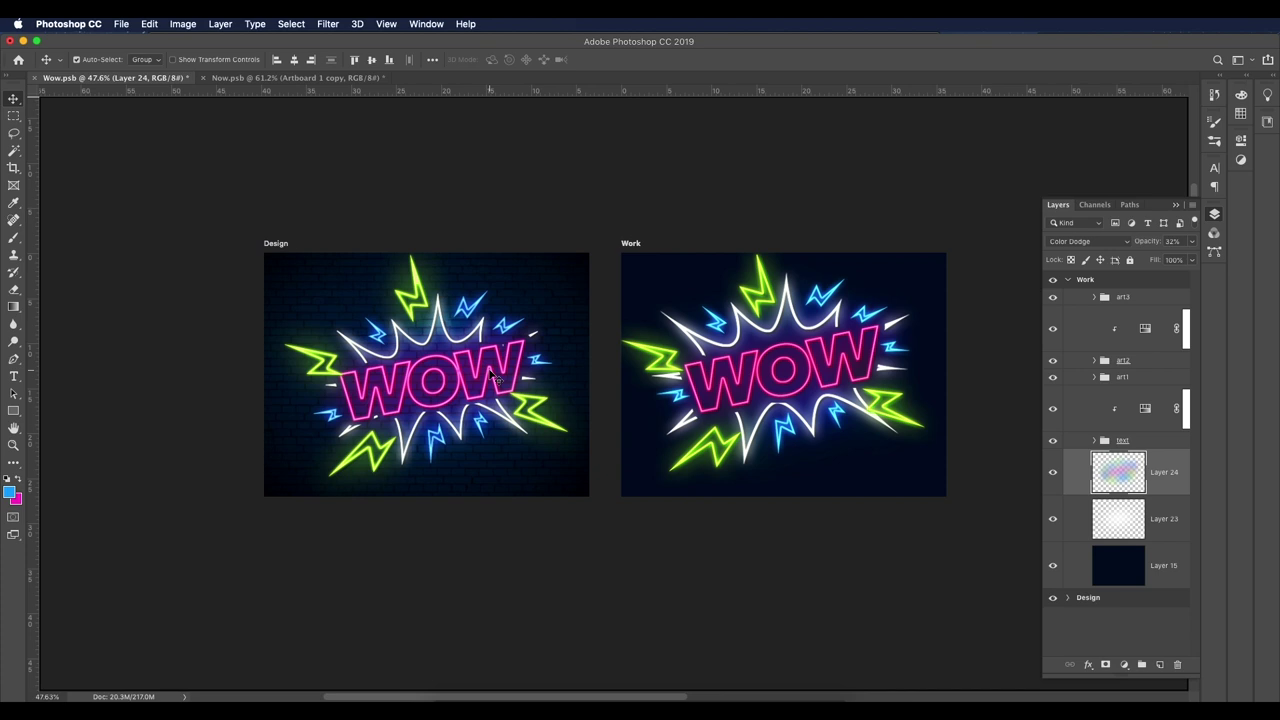
scroll(492, 376, "down", 1)
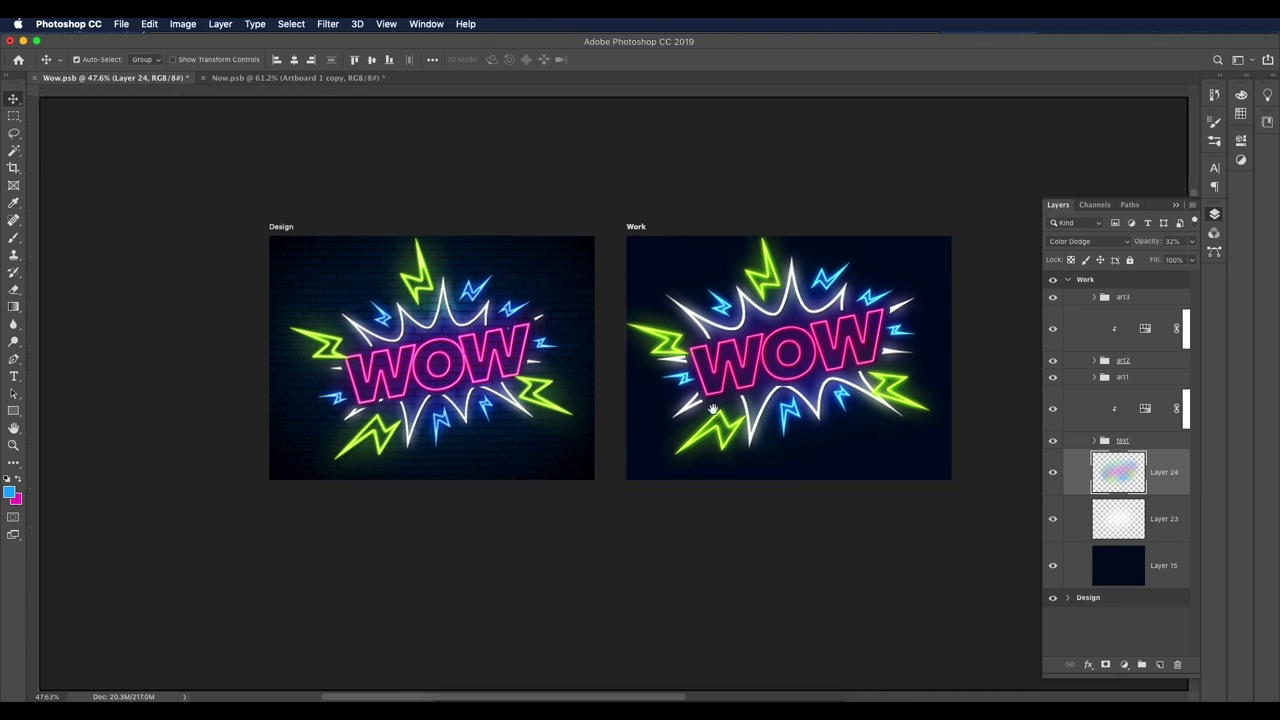
Step: Place the Brick wall image above Layer 15 and scale it to cover the whole Work artboard
left_click(1118, 565)
key("super+Tab")
left_click_drag(550, 615, 770, 355)
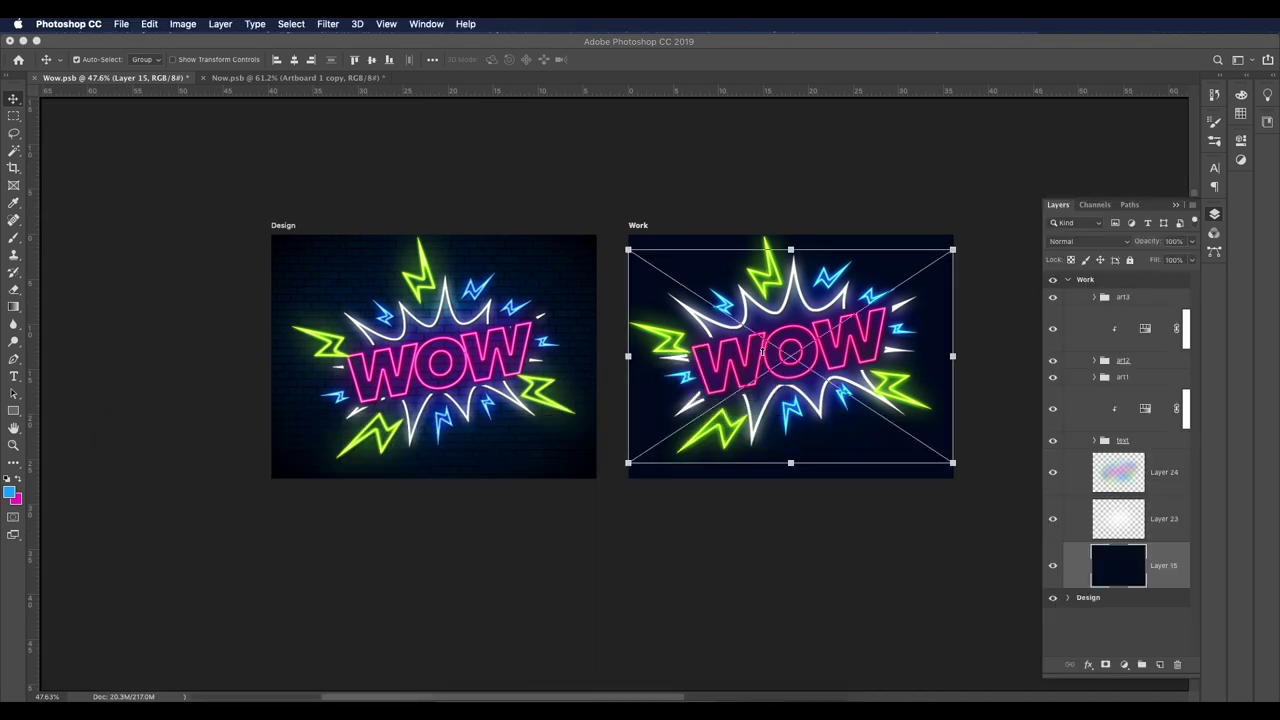
left_click_drag(954, 248, 974, 237)
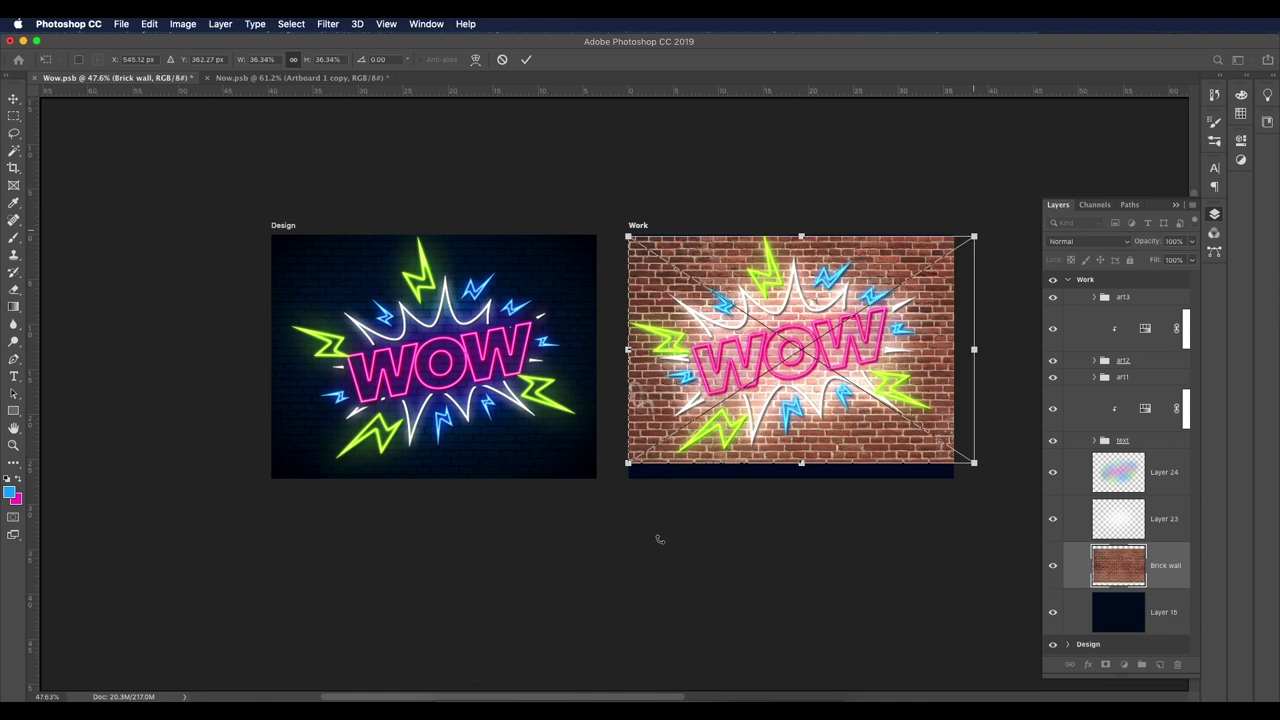
left_click_drag(628, 463, 606, 478)
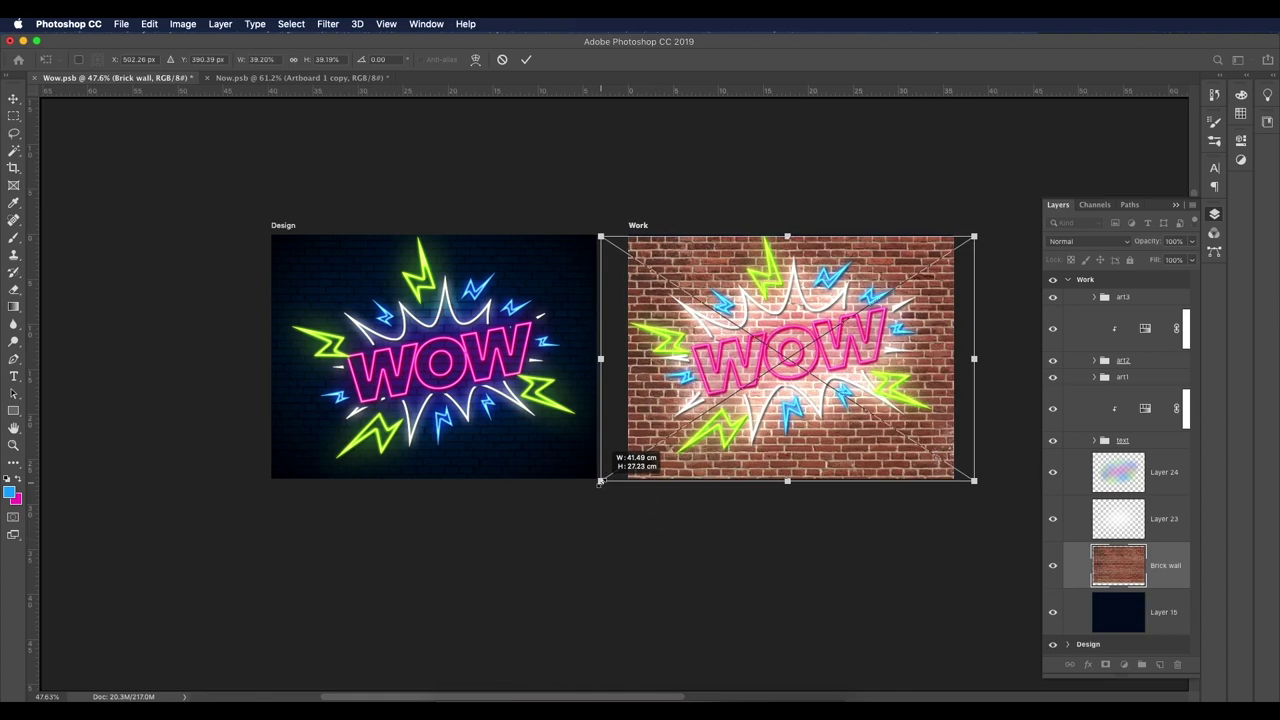
key("Return")
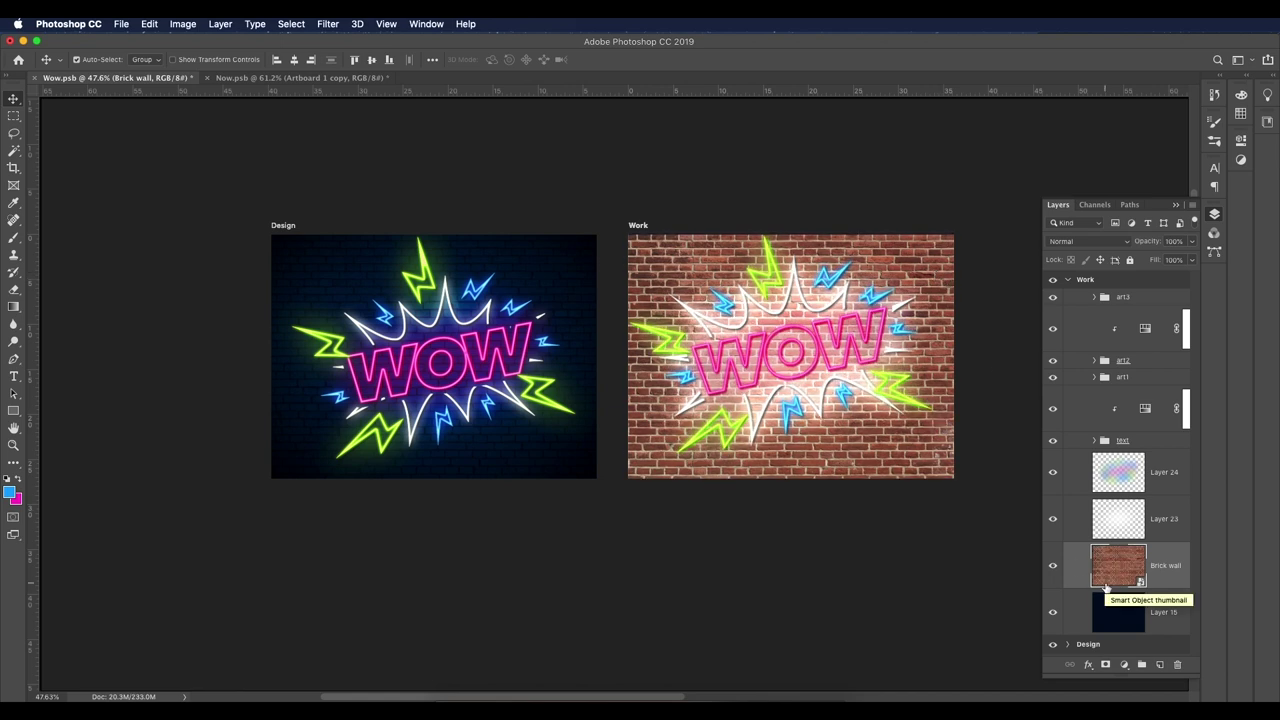
Step: Invert the Brick wall layer's colours and add a Color Overlay effect to it with the Multiply blend mode
key("super+i")
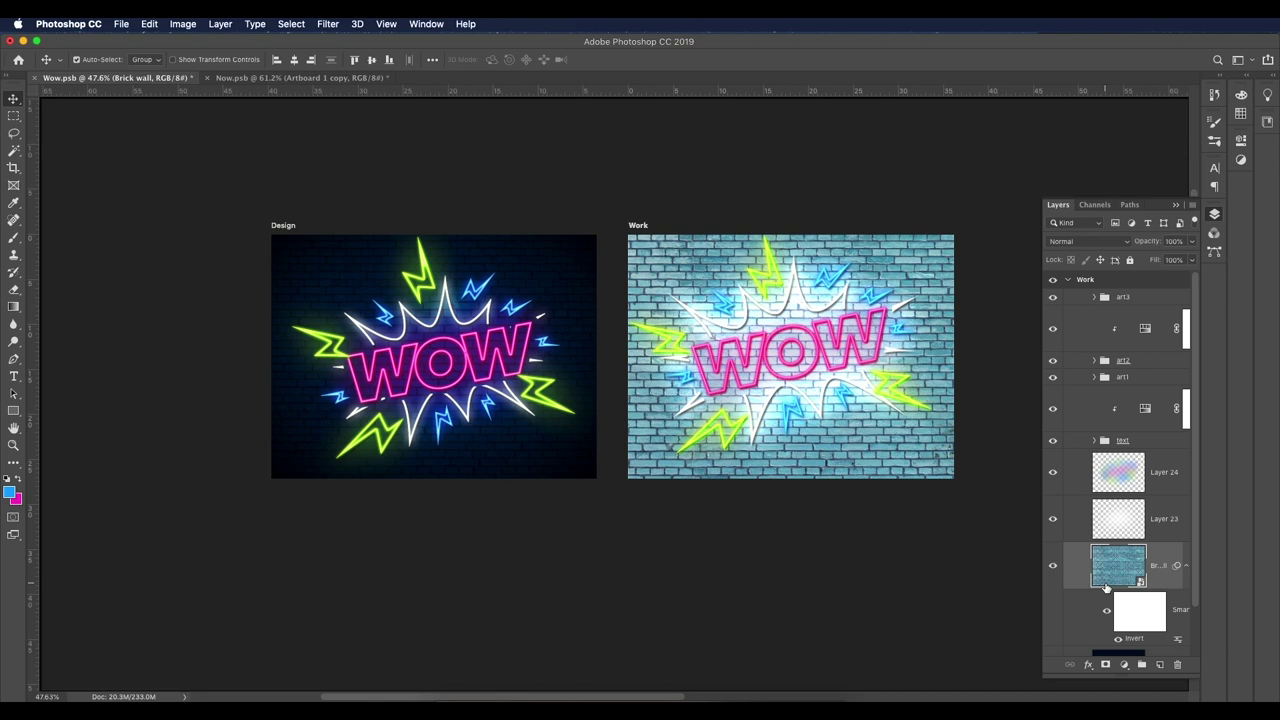
left_click(1186, 567)
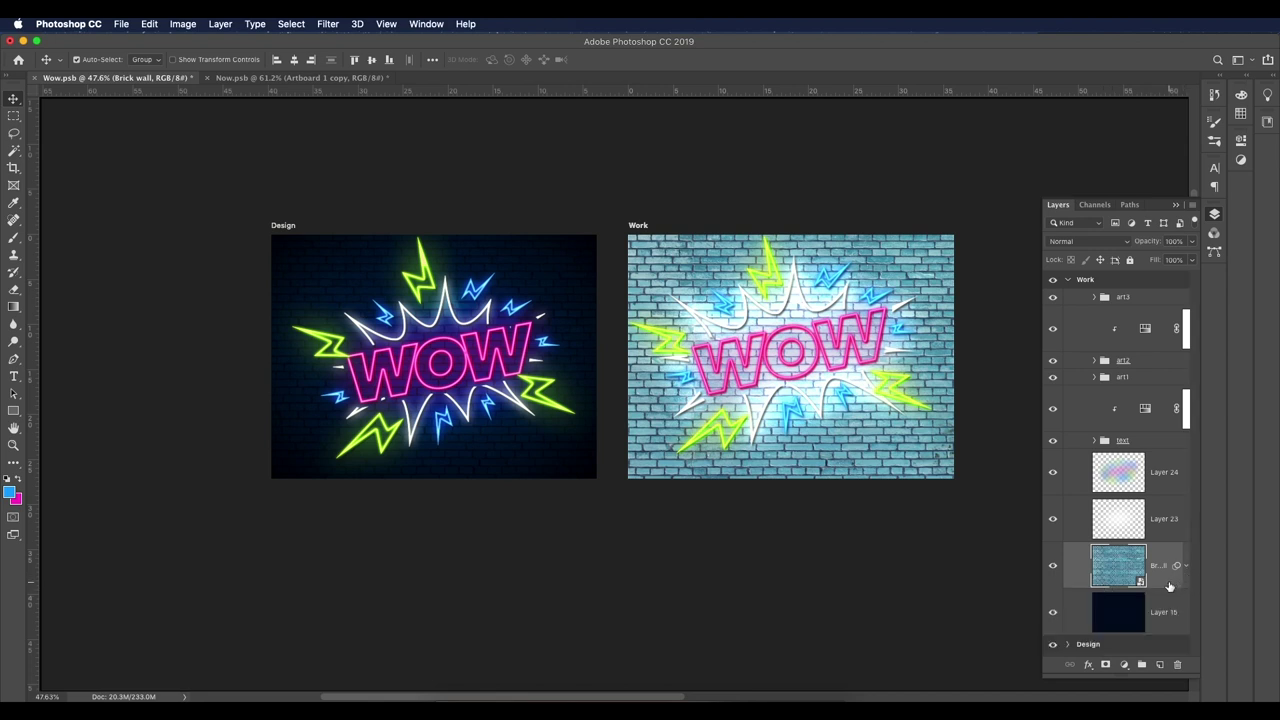
double_click(1170, 586)
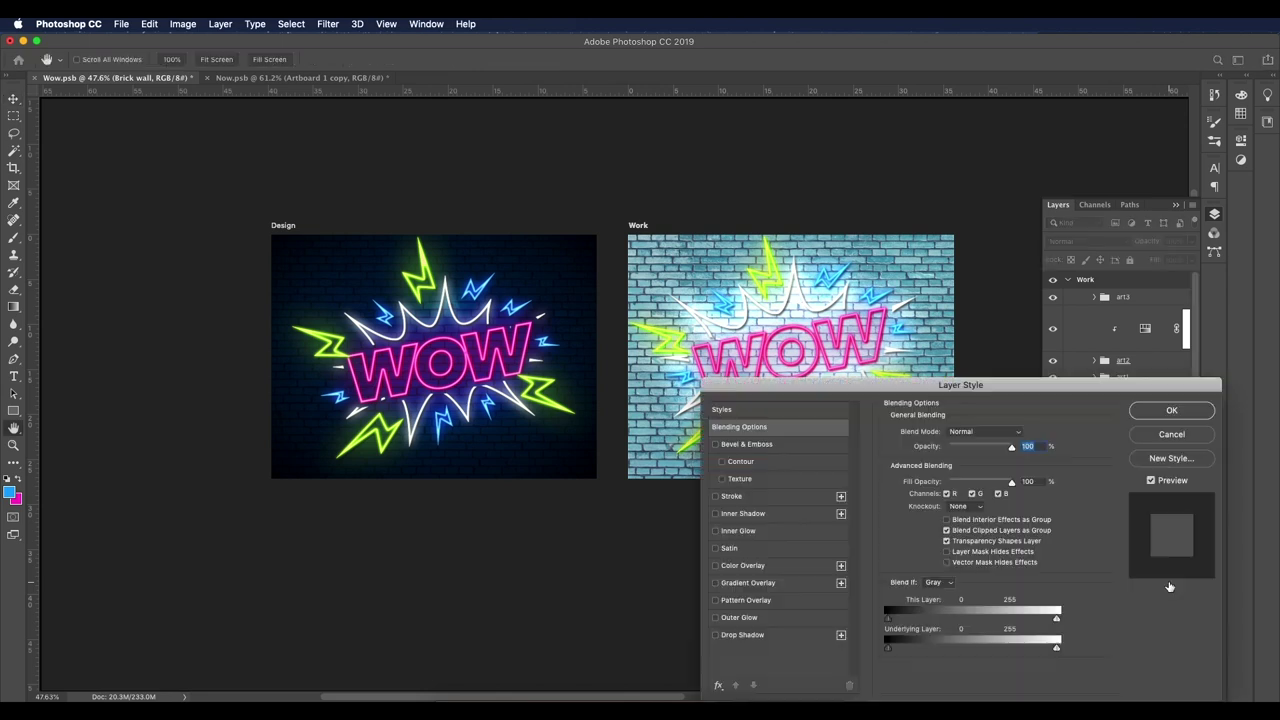
left_click(717, 566)
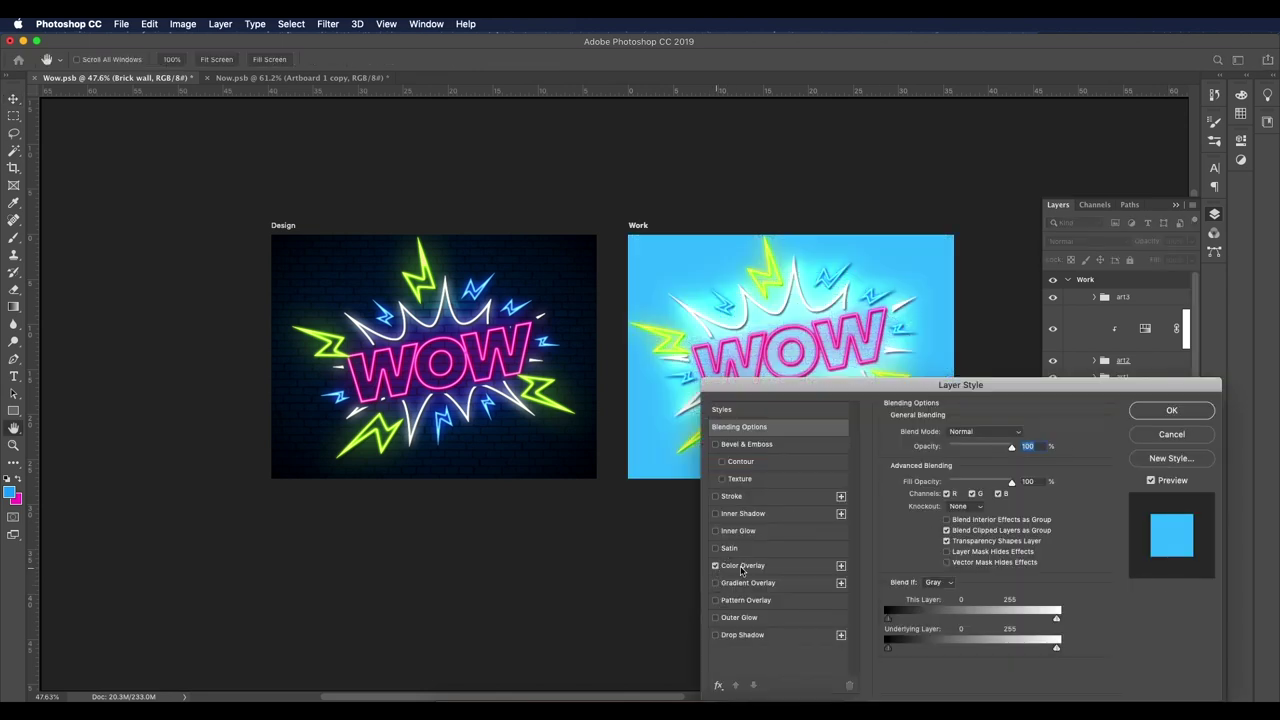
left_click(966, 434)
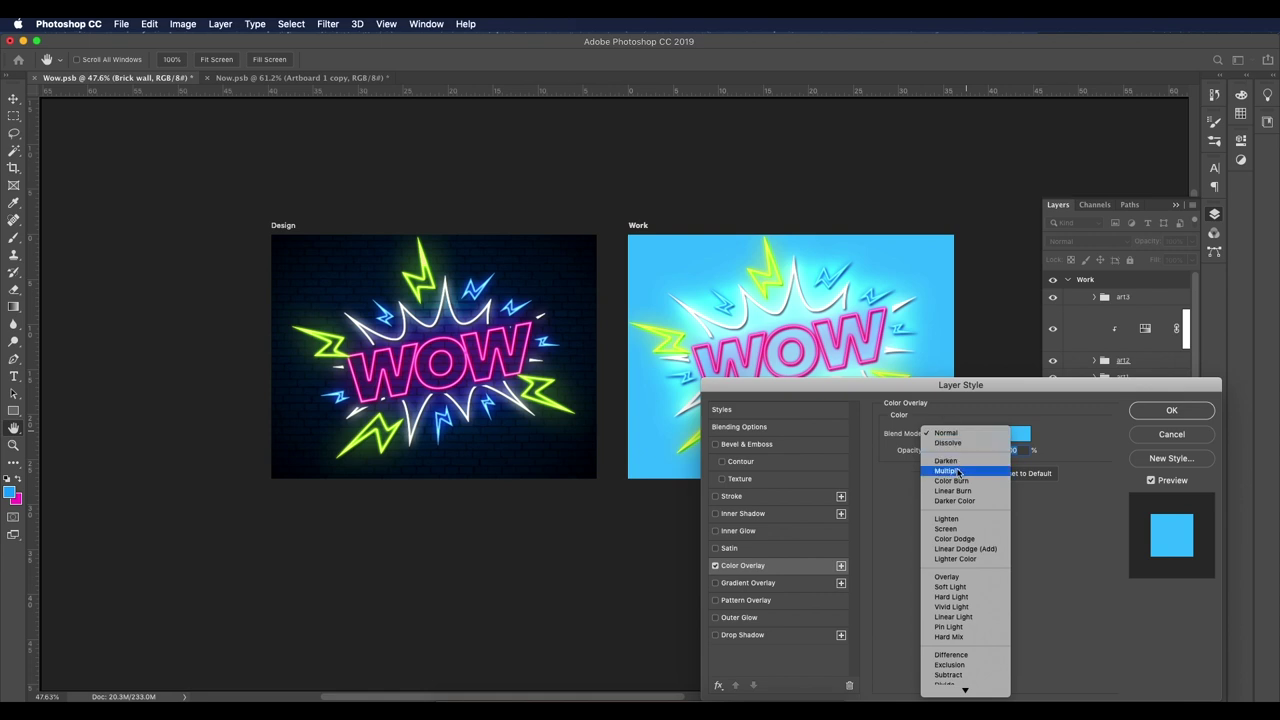
left_click(947, 470)
Step: Set the brick wall's overlay colour to dark navy #001431 and apply the layer style
left_click(1019, 433)
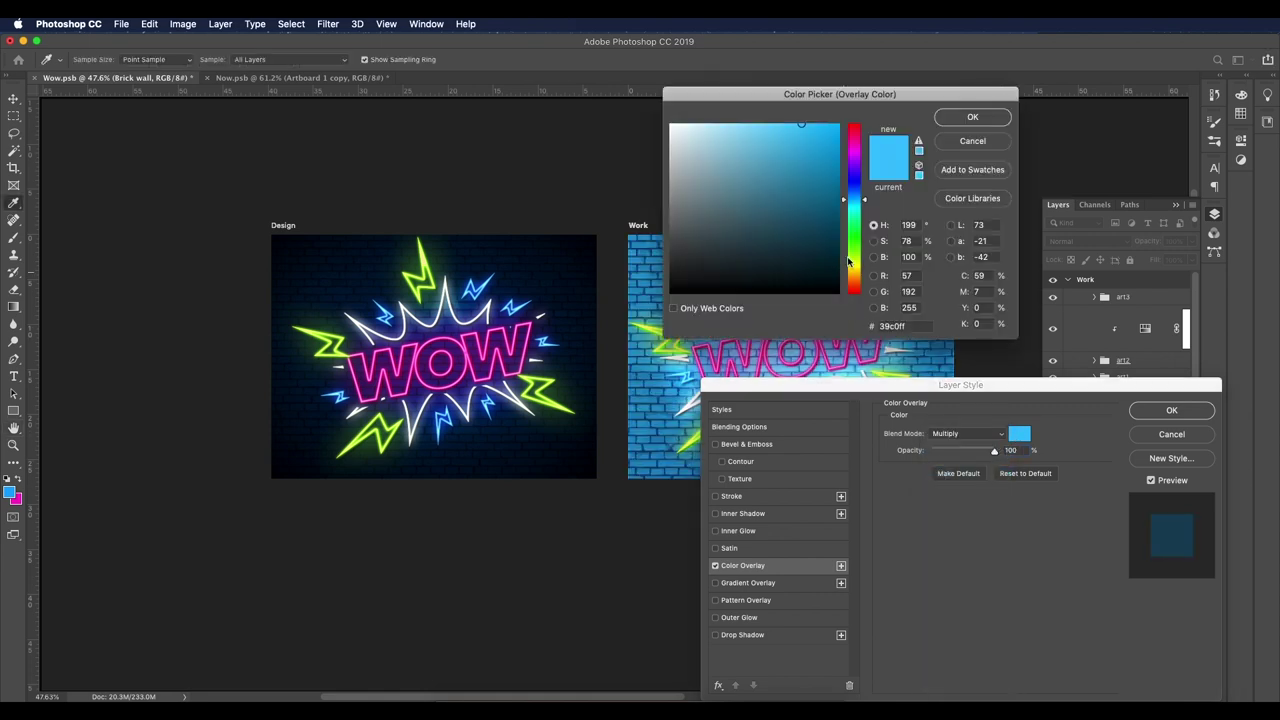
left_click(838, 274)
left_click(856, 197)
left_click_drag(856, 197, 856, 187)
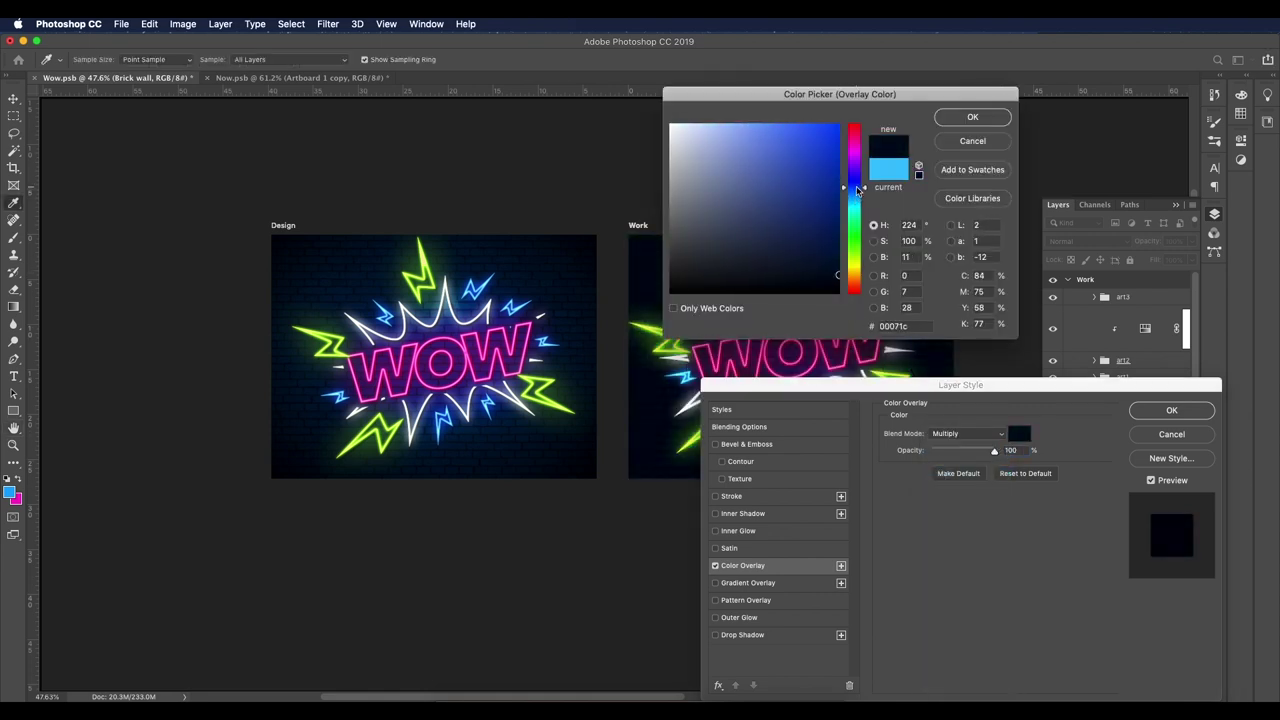
left_click(836, 272)
left_click_drag(854, 96, 1054, 101)
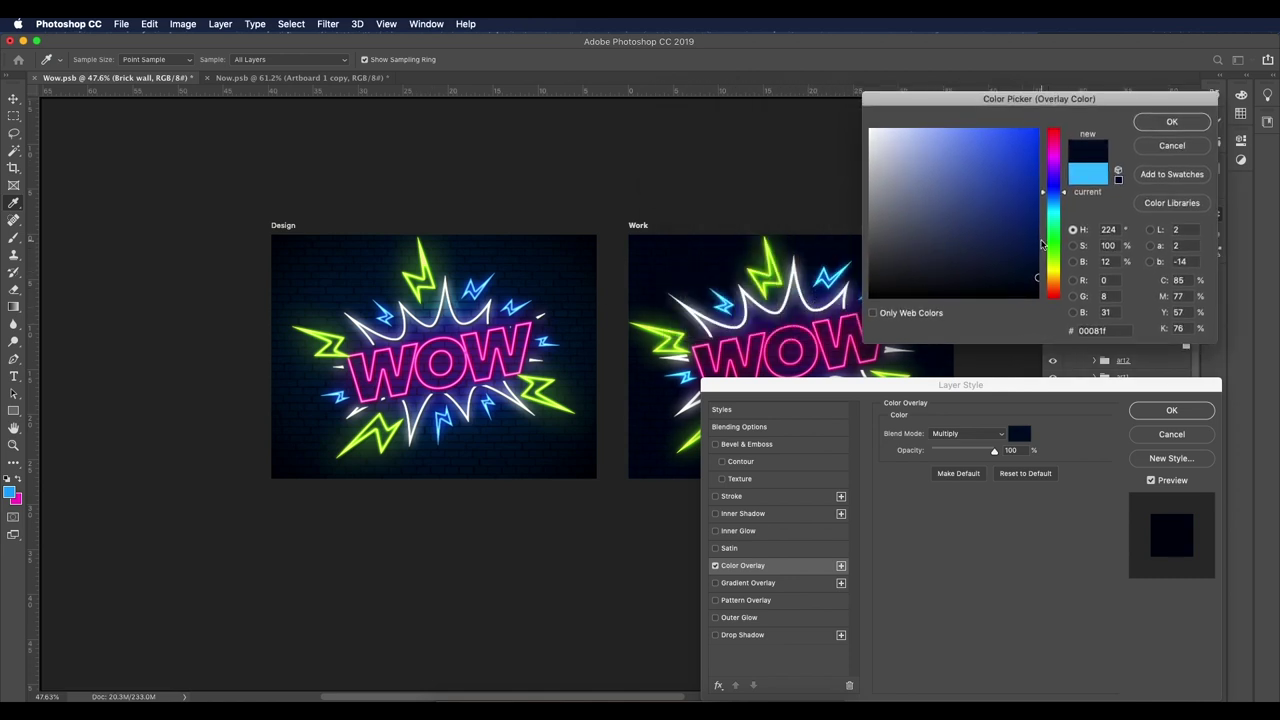
left_click(1053, 198)
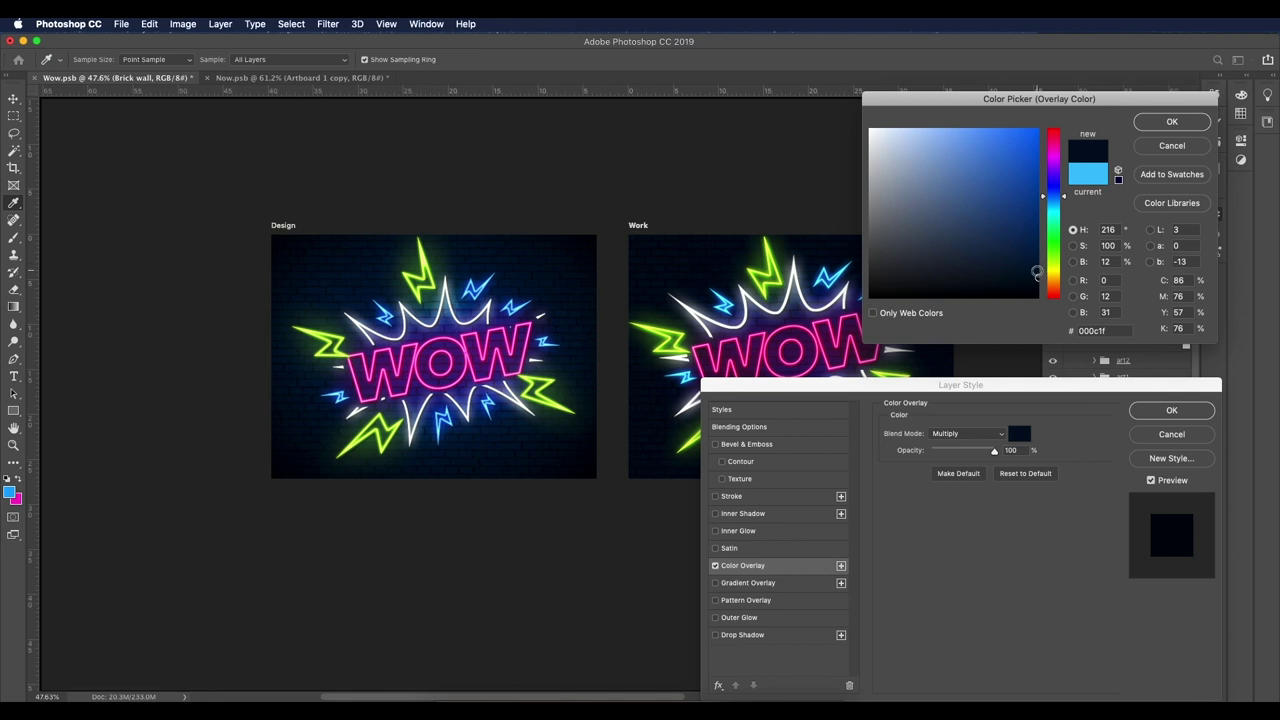
left_click_drag(1037, 273, 1037, 265)
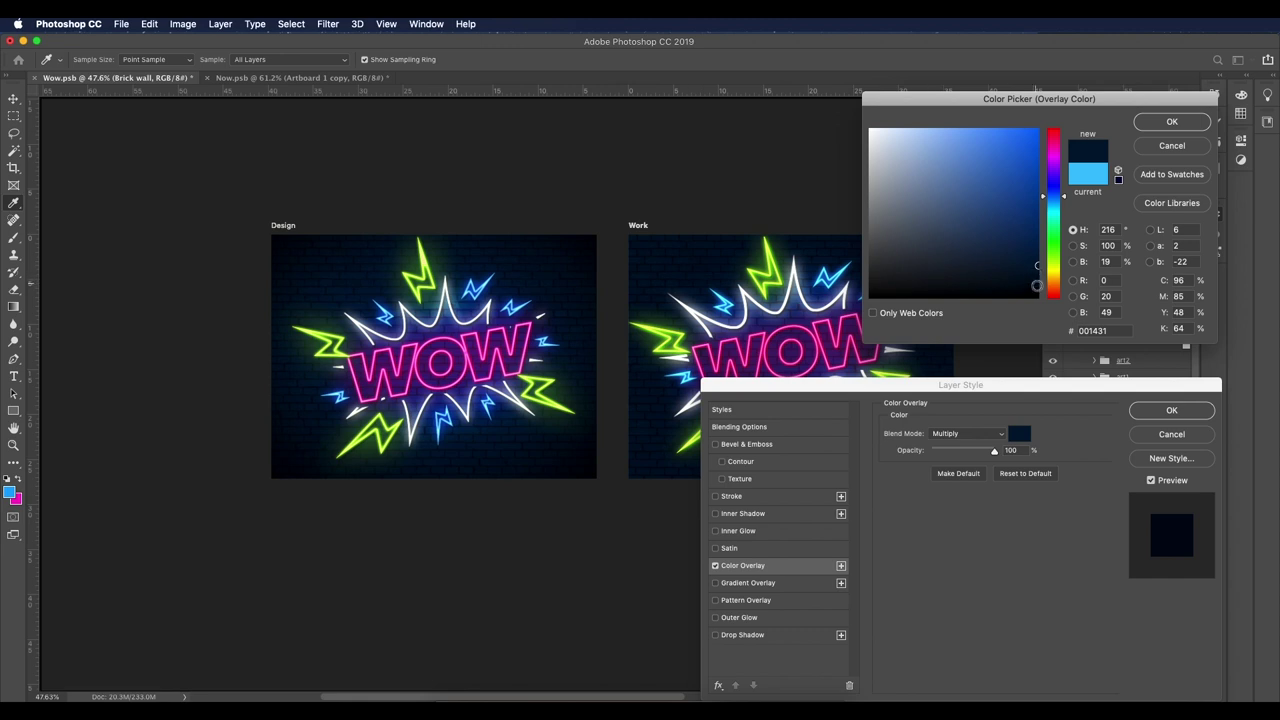
left_click_drag(922, 385, 929, 435)
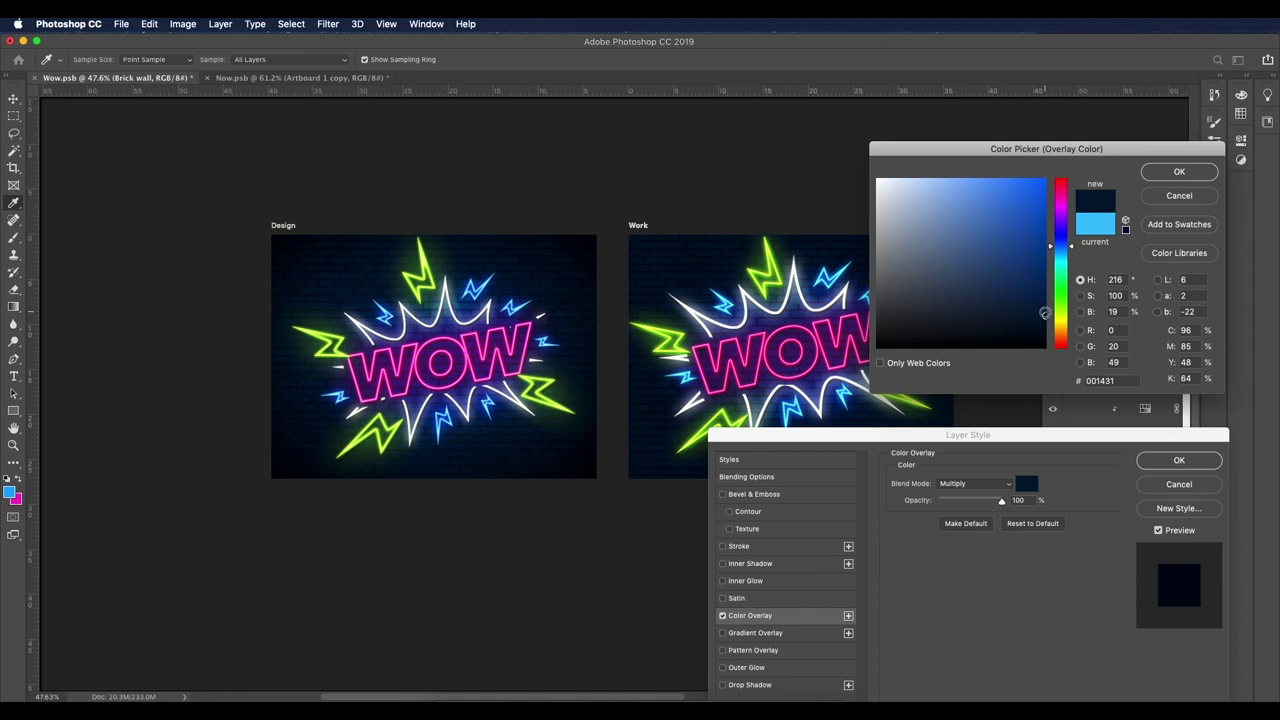
left_click(1179, 172)
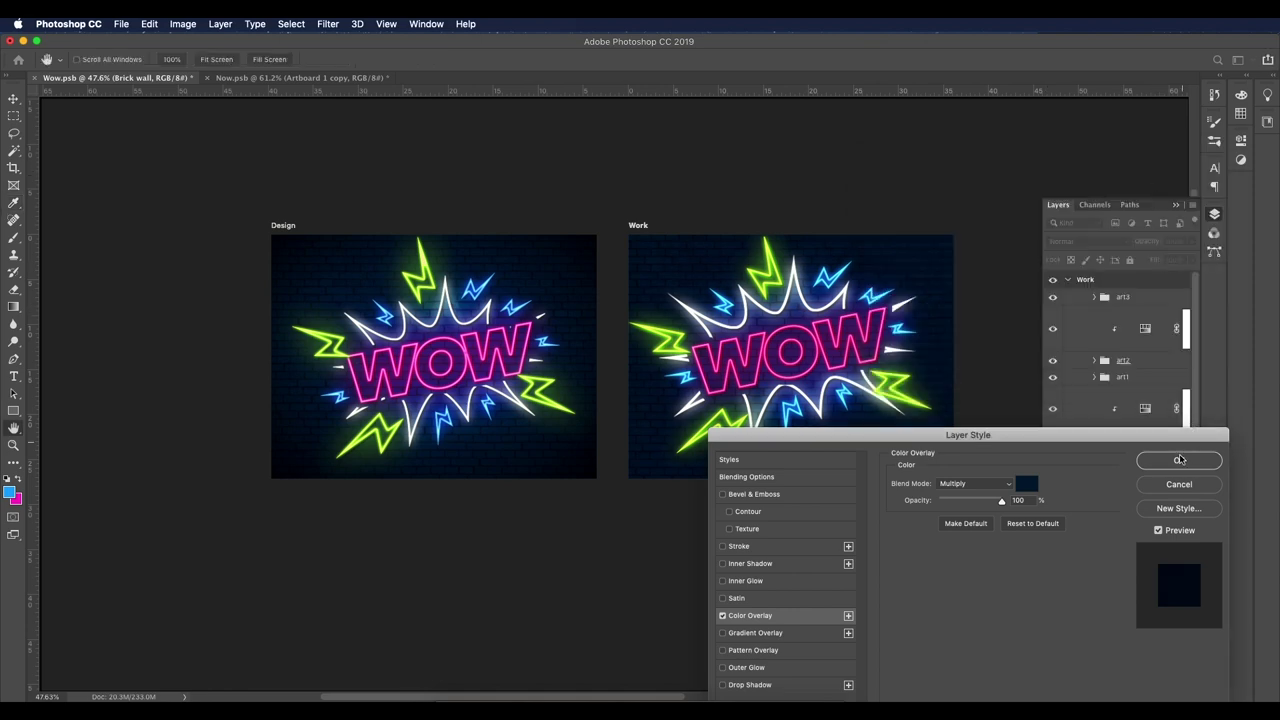
left_click(1179, 461)
scroll(733, 403, "up", 3)
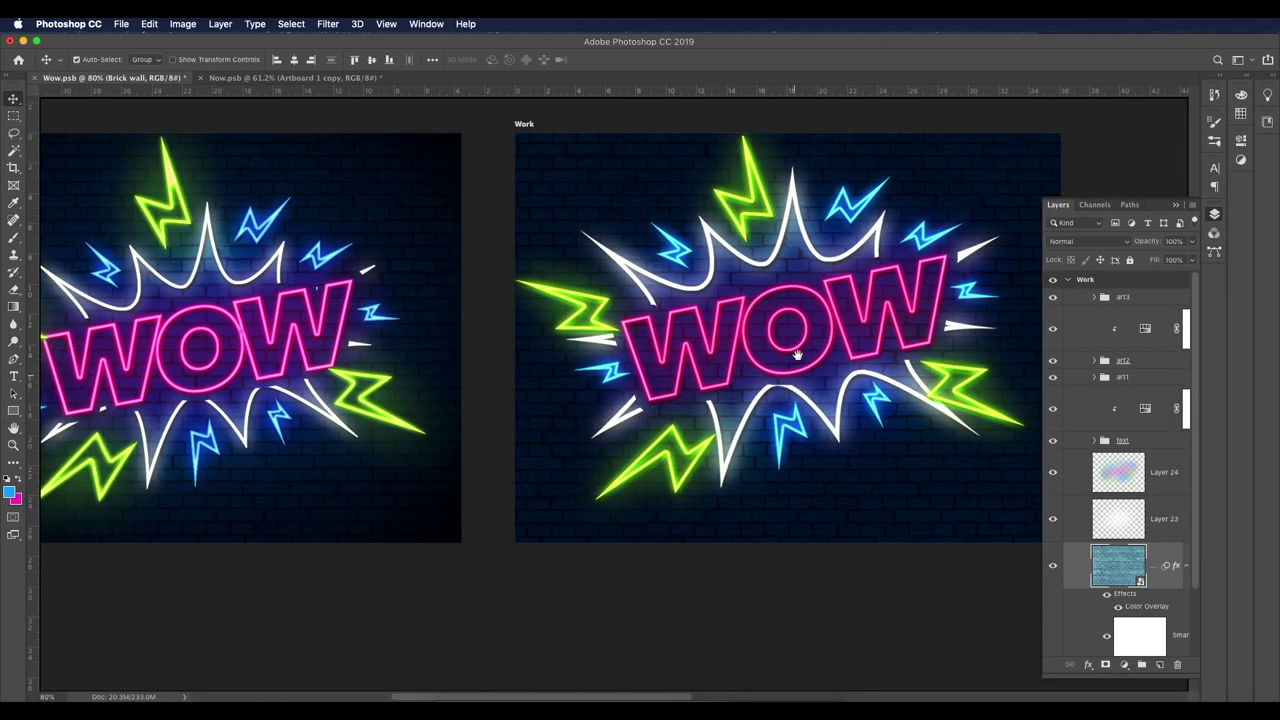
scroll(733, 403, "down", 3)
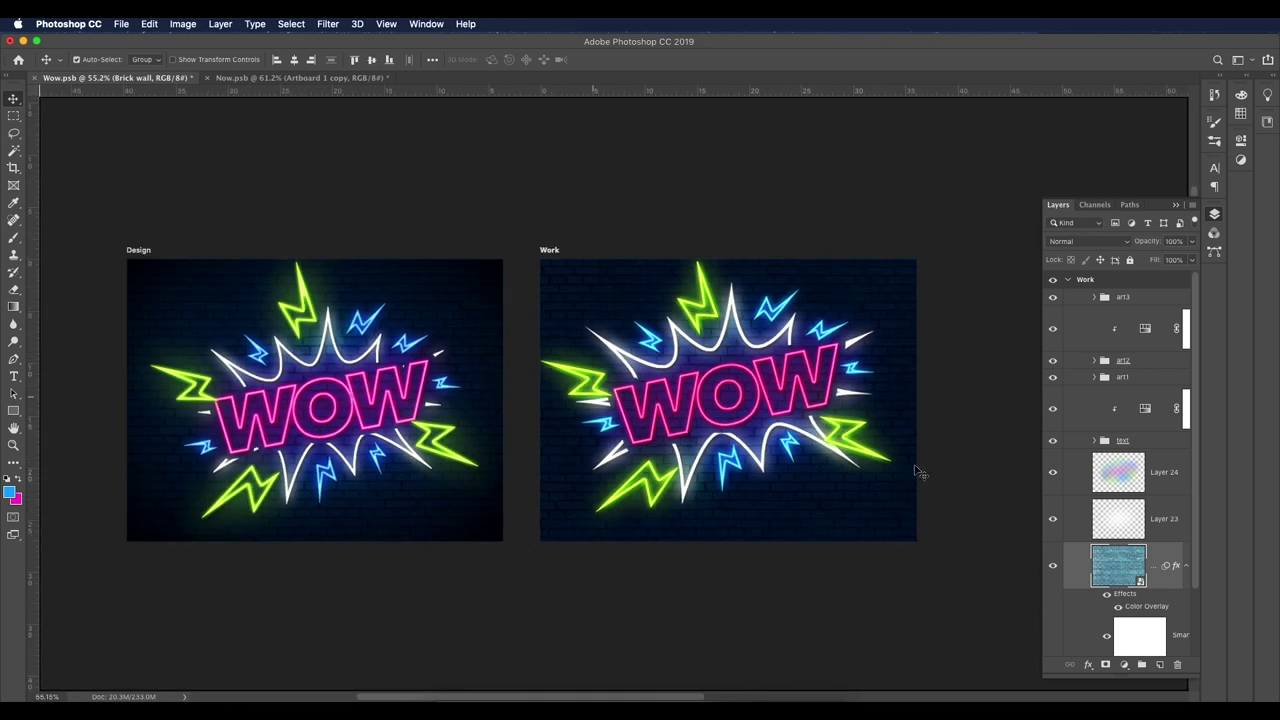
Step: Add a new layer above the brick wall and draw a radial transparent-to-black gradient from the Work artboard's centre to its corner
left_click(1159, 665)
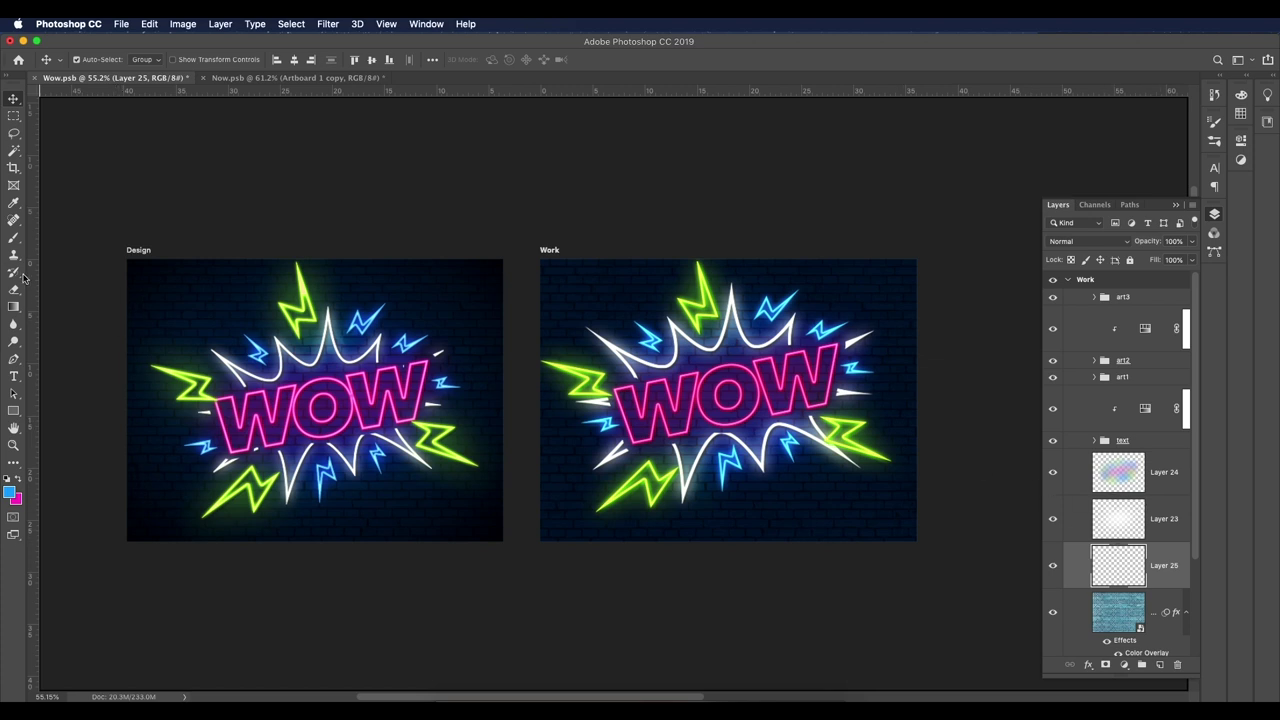
left_click(14, 306)
left_click(95, 60)
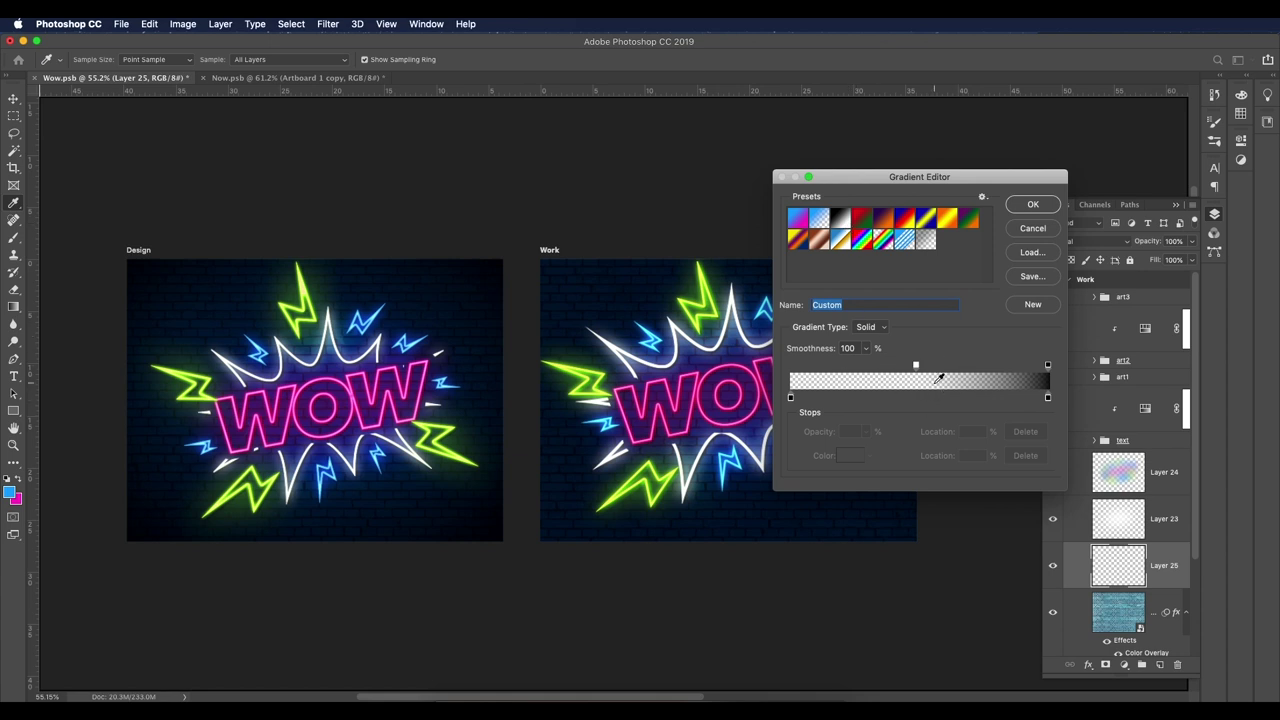
left_click_drag(915, 366, 752, 378)
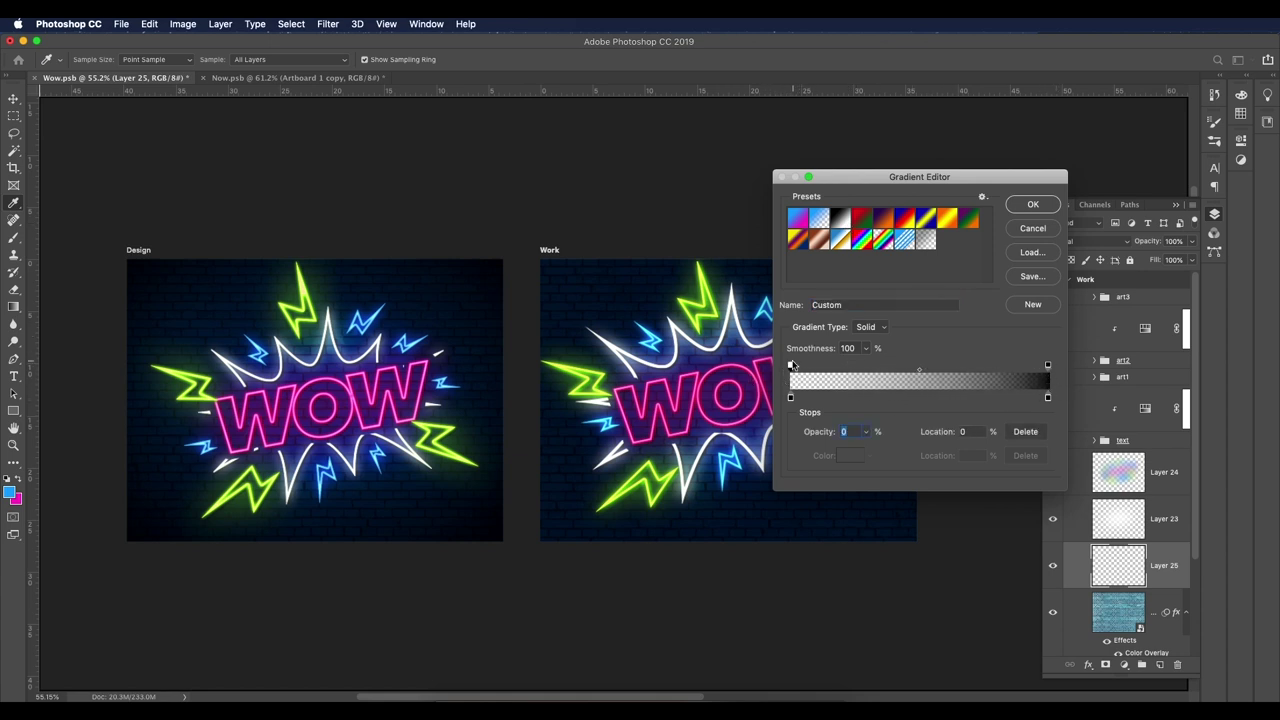
left_click_drag(791, 366, 918, 368)
left_click(1018, 206)
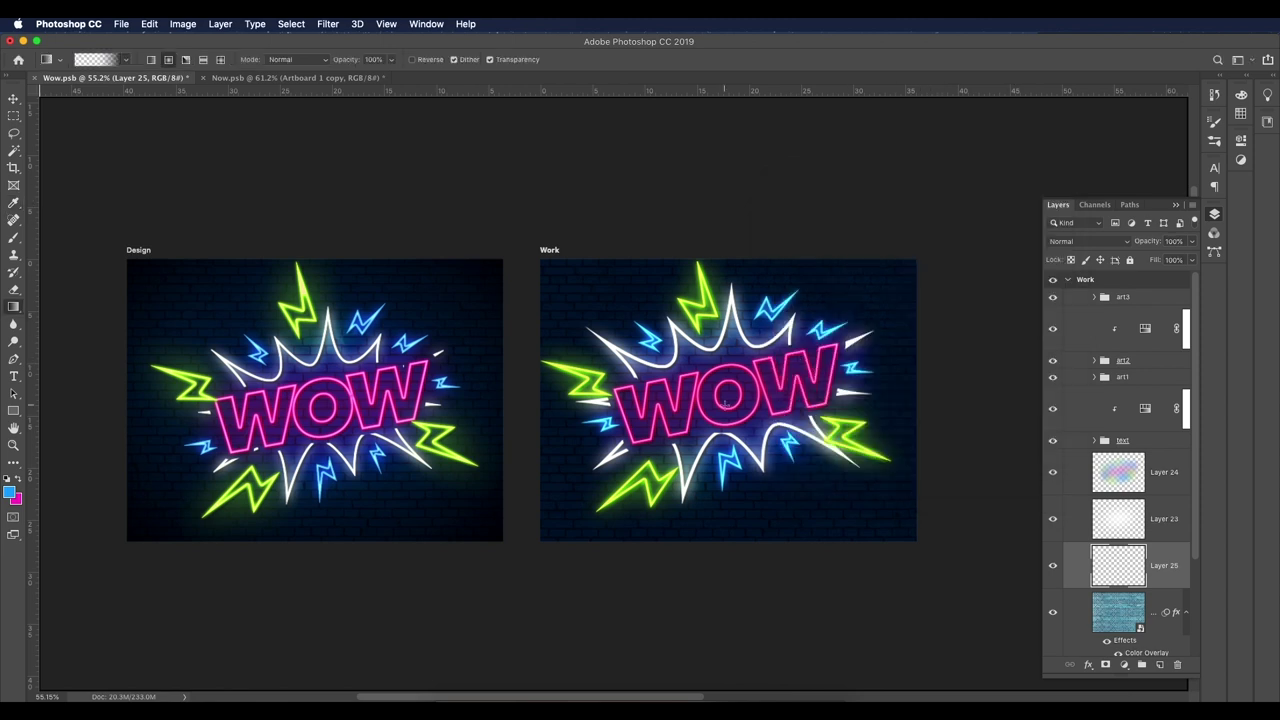
left_click_drag(733, 399, 916, 538)
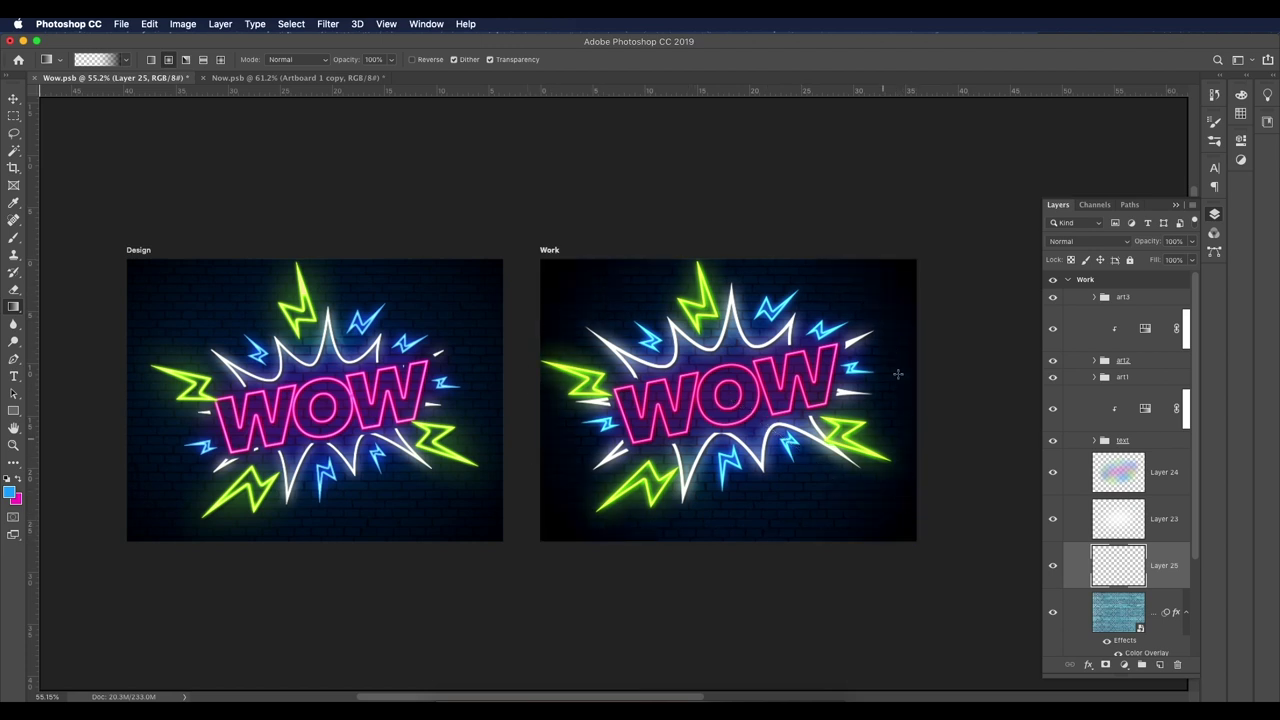
Step: Set the vignette layer, Layer 25, to Multiply at 43% opacity
left_click(1090, 241)
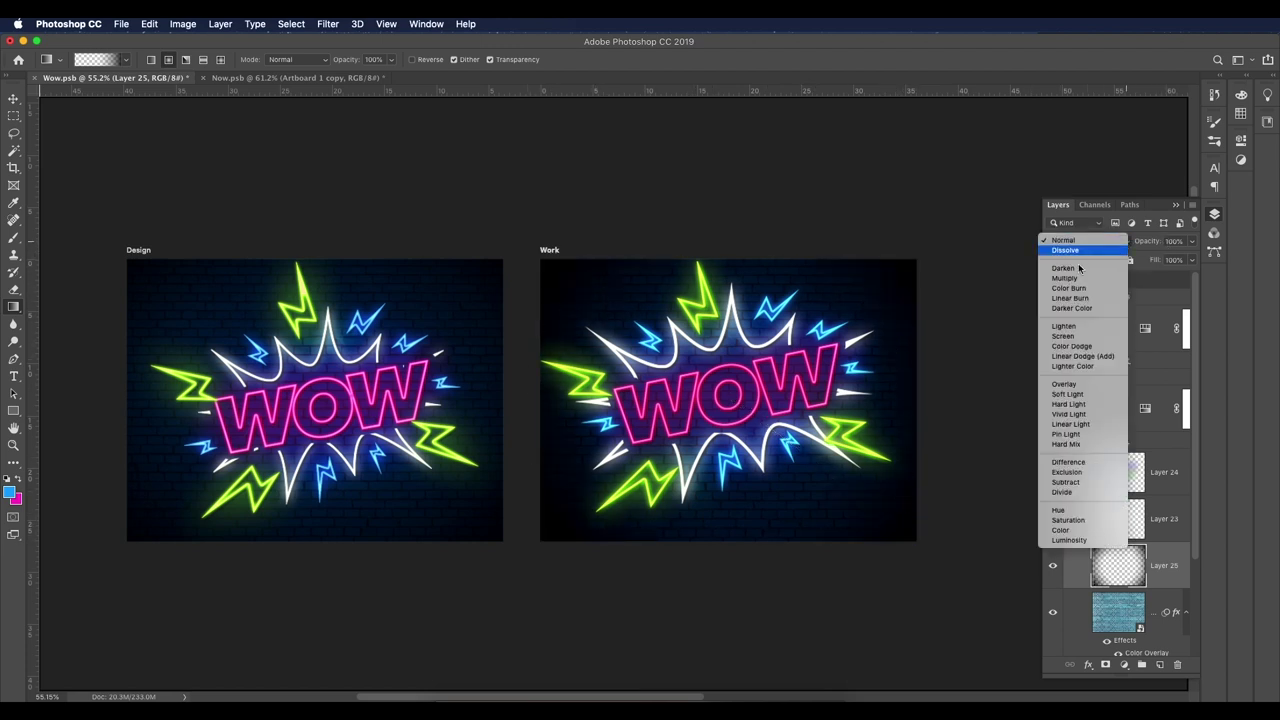
left_click(1075, 279)
left_click(1190, 241)
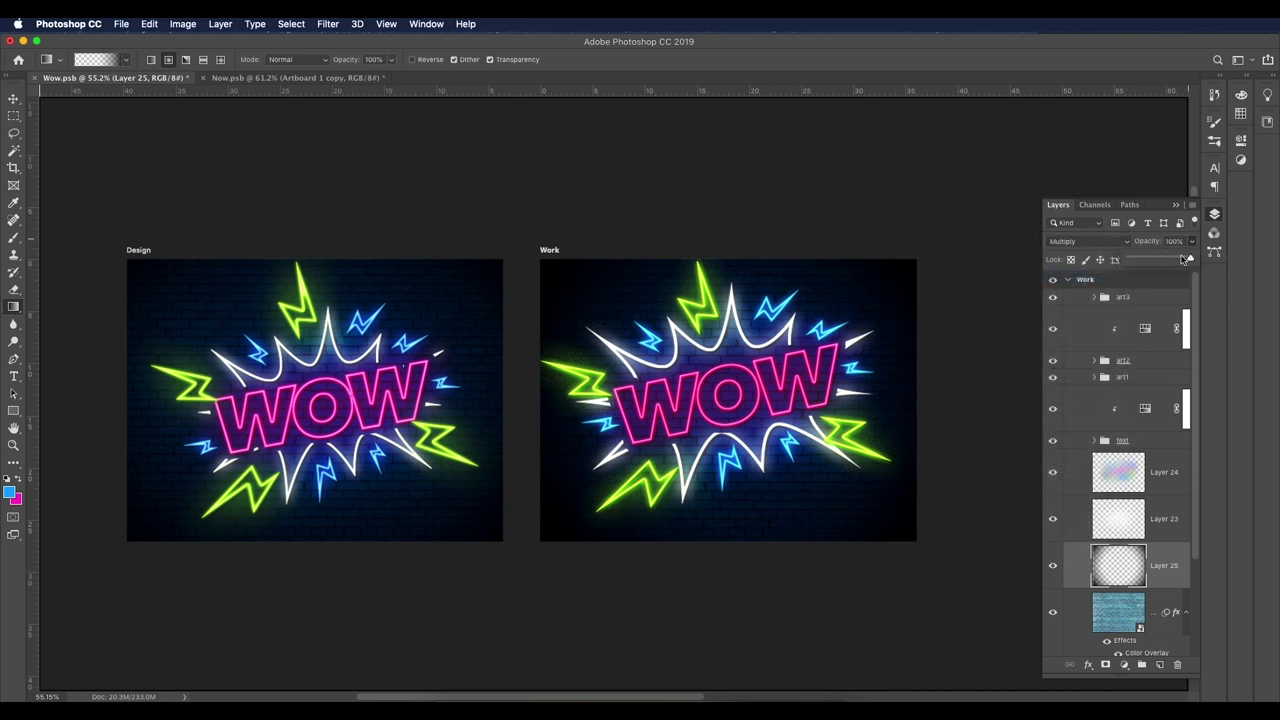
left_click_drag(1183, 259, 1157, 261)
left_click(13, 98)
Step: Slightly increase the size of the blue Outer Glow on the lower WOW outline layer in the text group, staying under 20 px
scroll(610, 356, "down", 3)
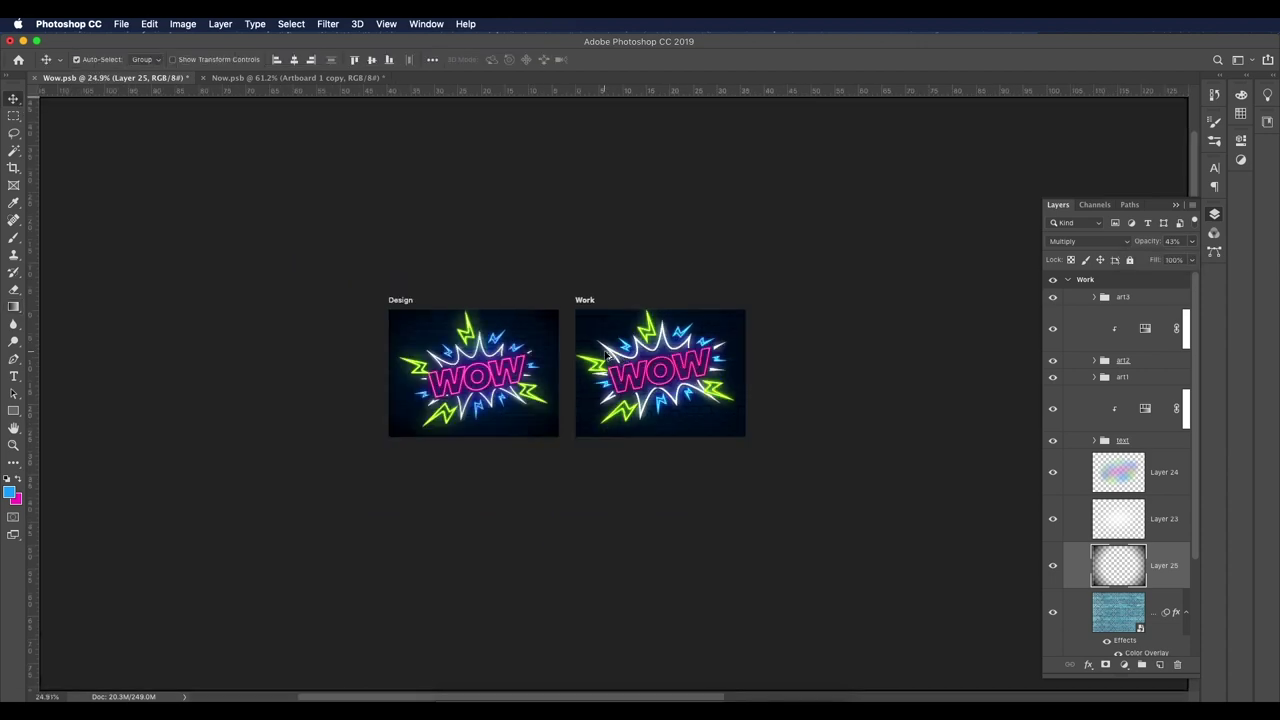
scroll(628, 395, "up", 5)
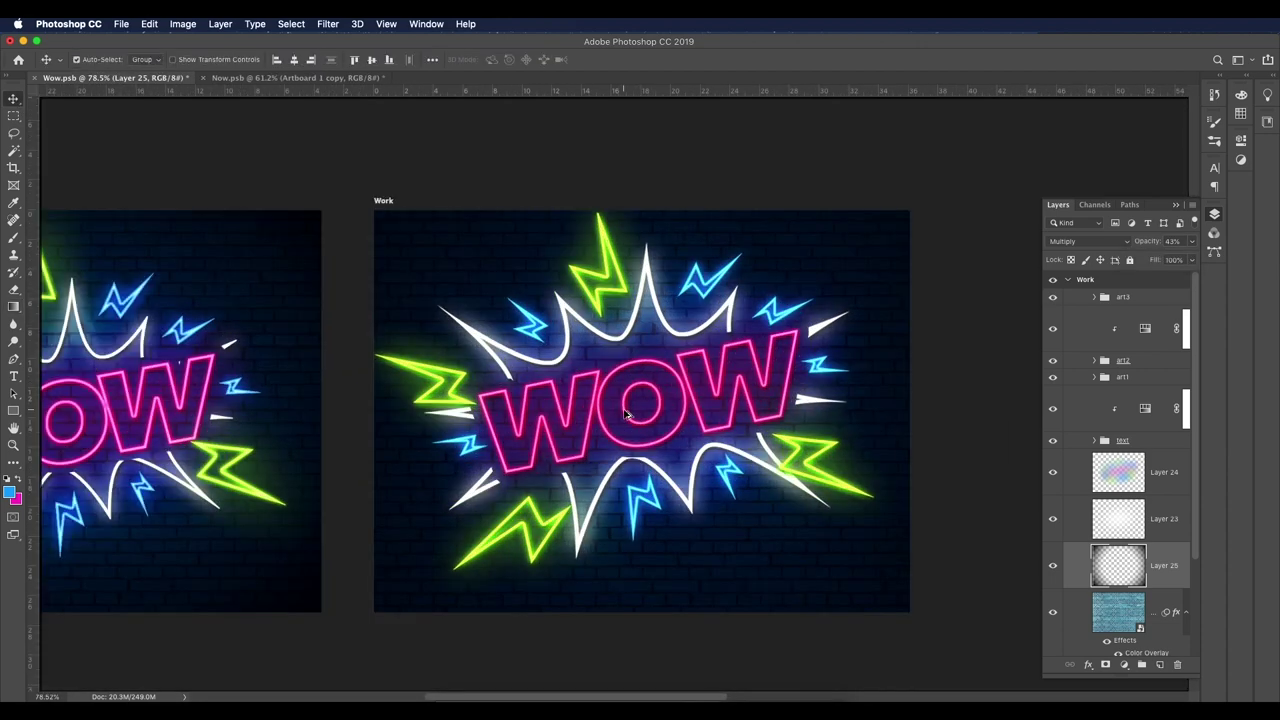
key("super+r")
left_click_drag(647, 410, 679, 408)
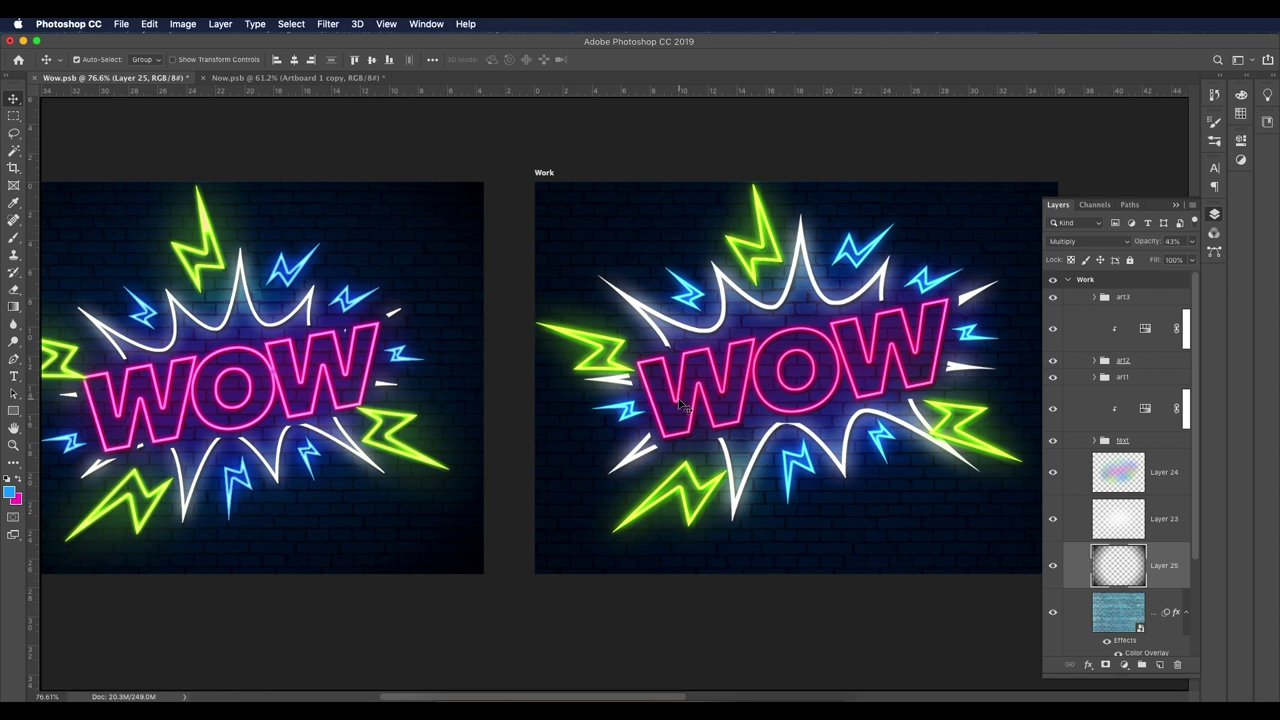
left_click(1094, 441)
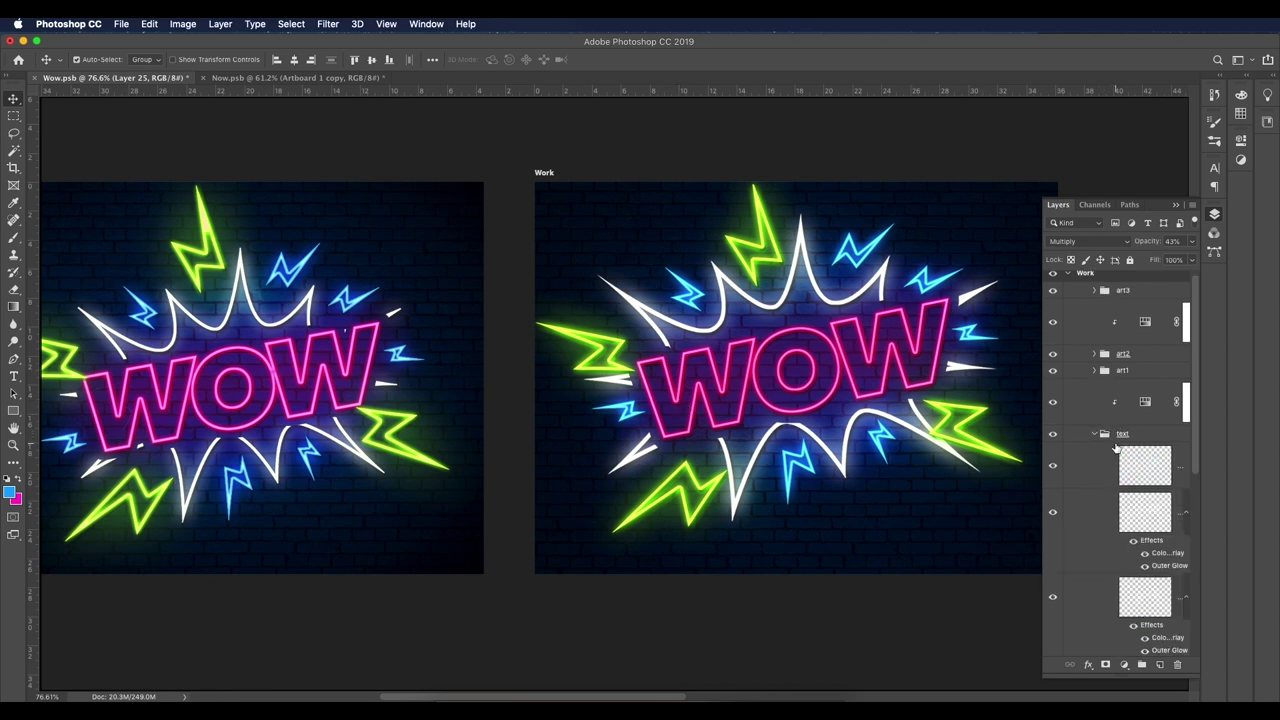
left_click(1168, 594)
double_click(1168, 594)
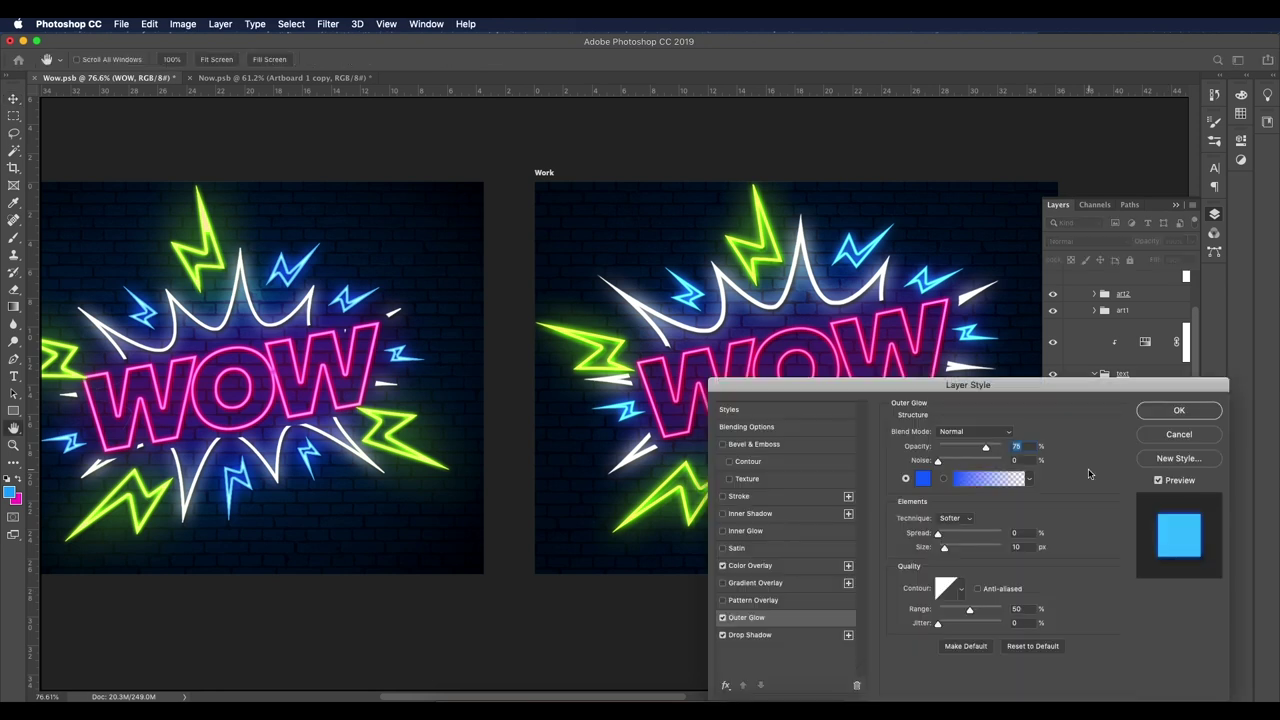
left_click_drag(1013, 387, 1063, 421)
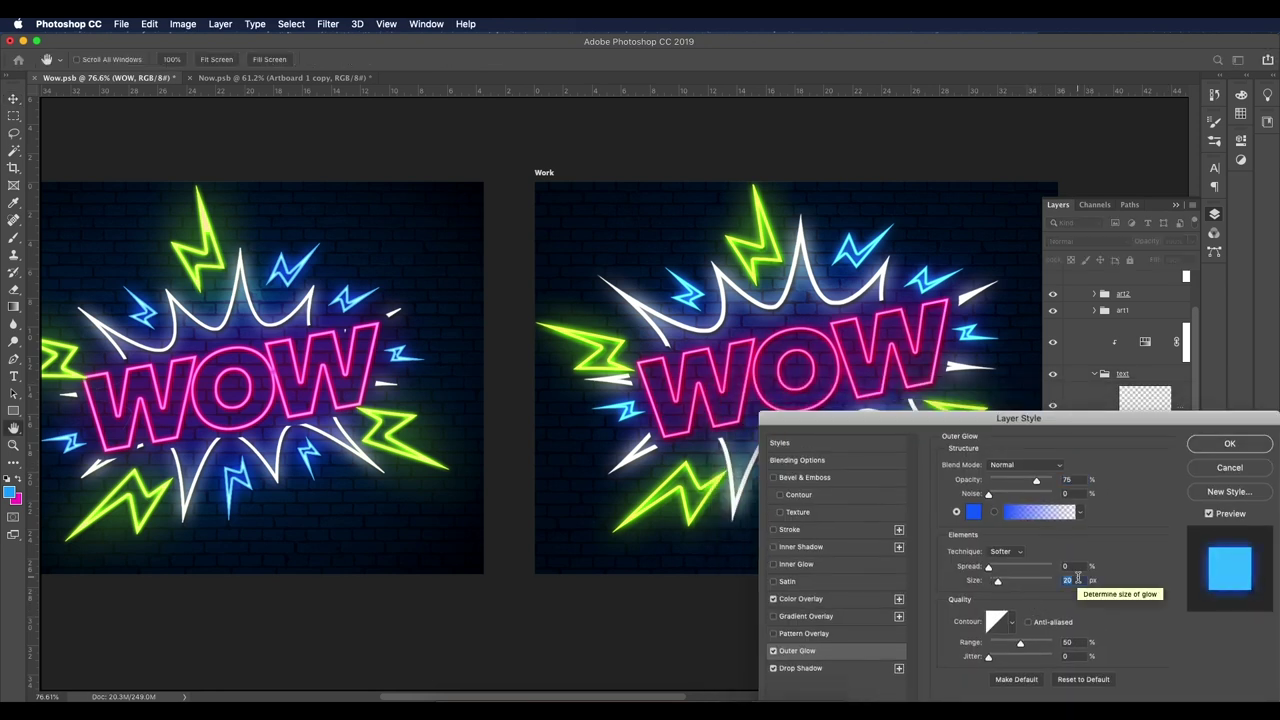
type("0")
key("super+z")
key("Up")
key("Up")
key("Up")
key("Up")
key("Up")
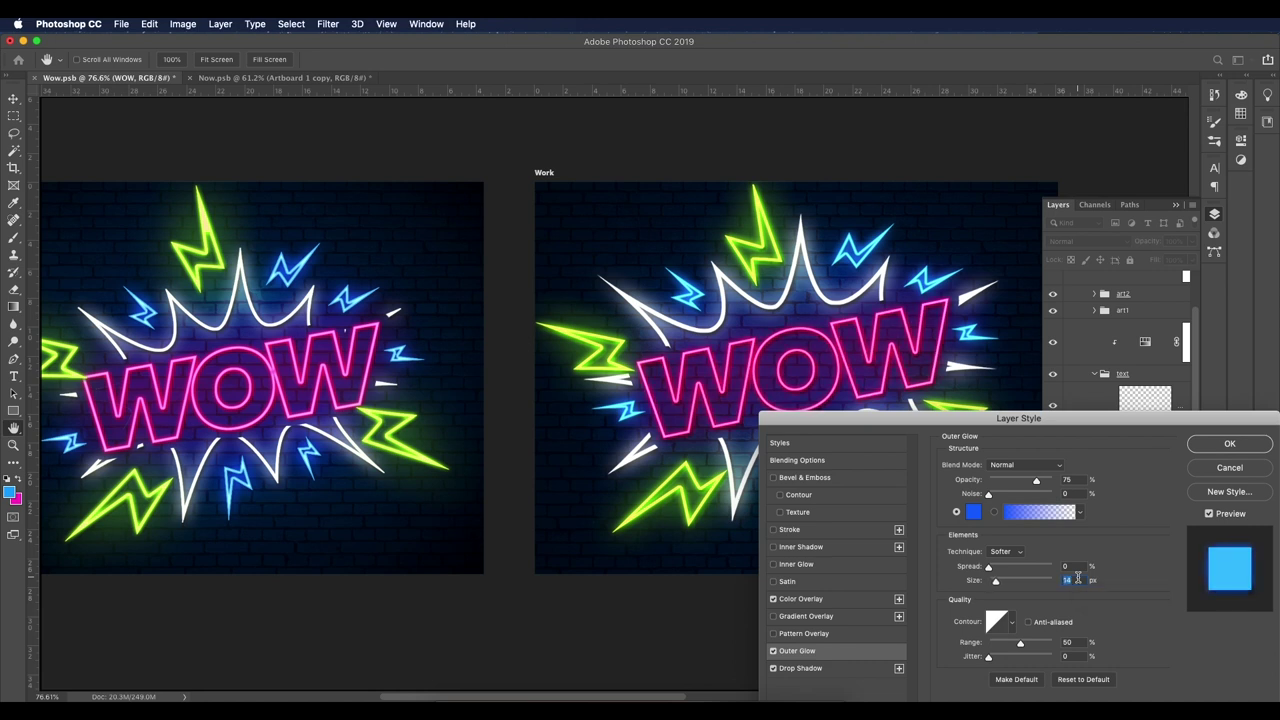
left_click(1212, 448)
Step: Check the Outer Glow size on the upper WOW outline layer in the text group and compare both artboards
left_click(1163, 508)
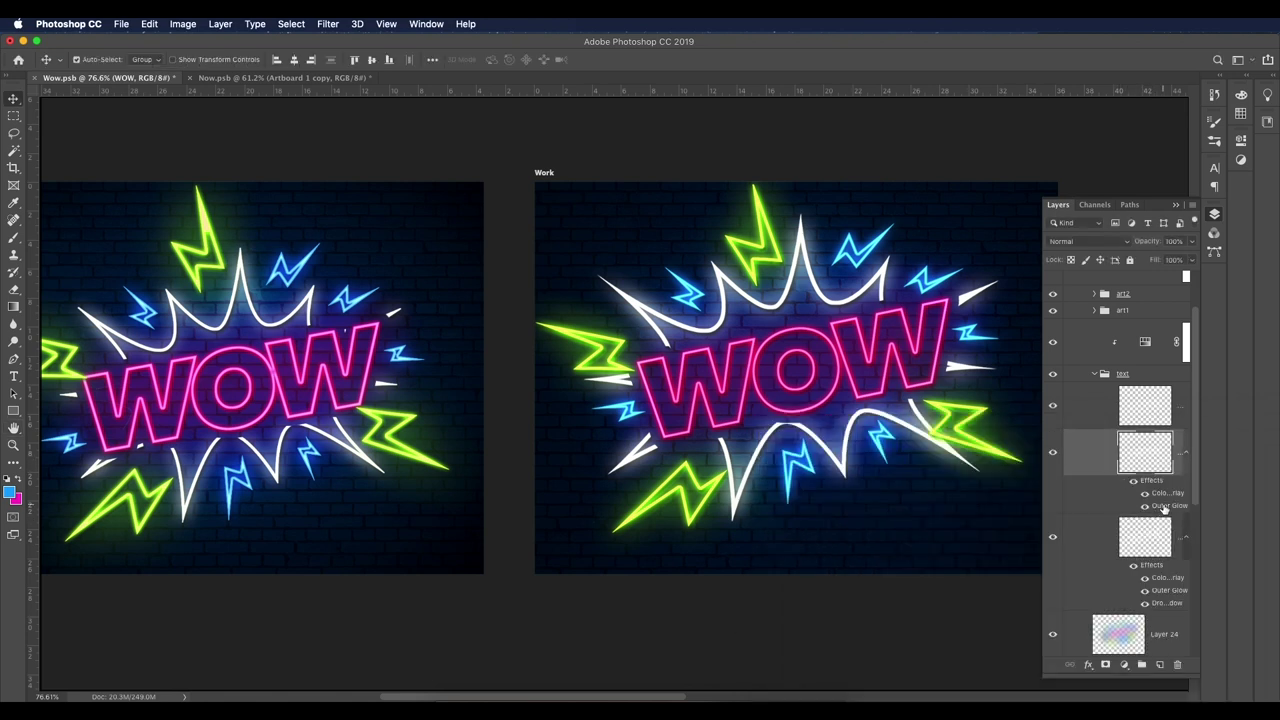
double_click(1068, 547)
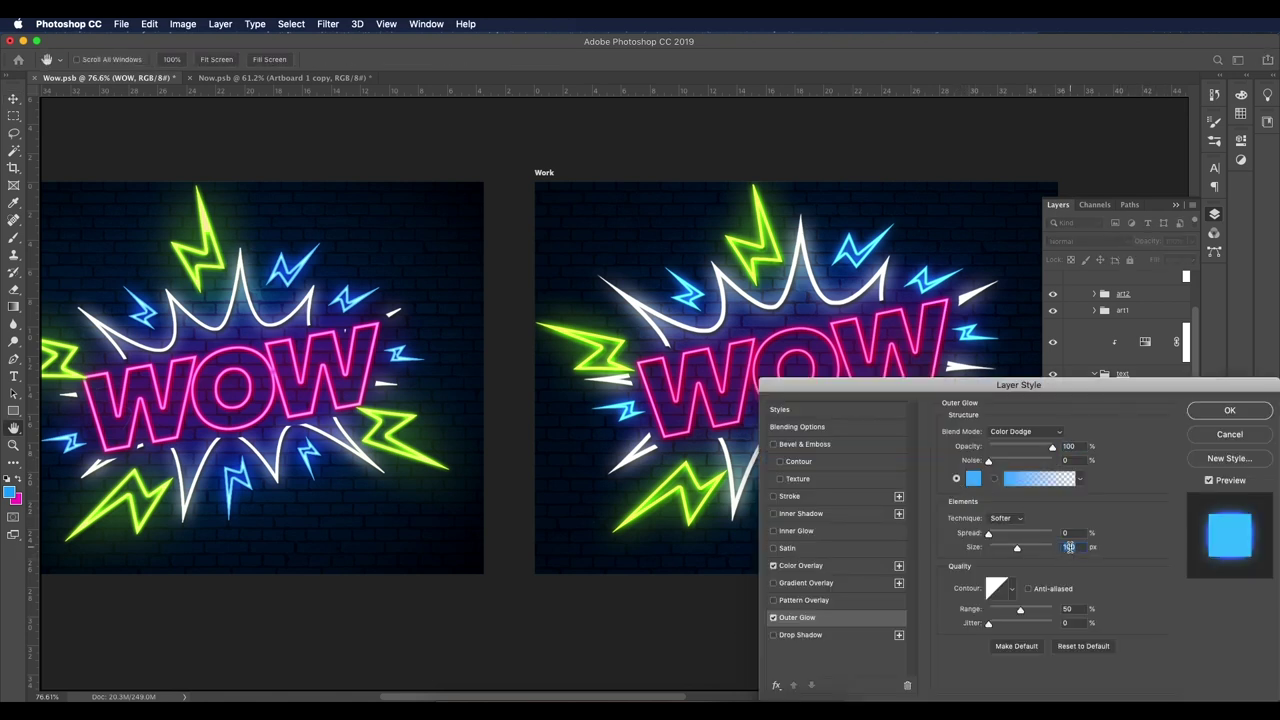
left_click(1230, 412)
key("super+0")
scroll(760, 422, "up", 3)
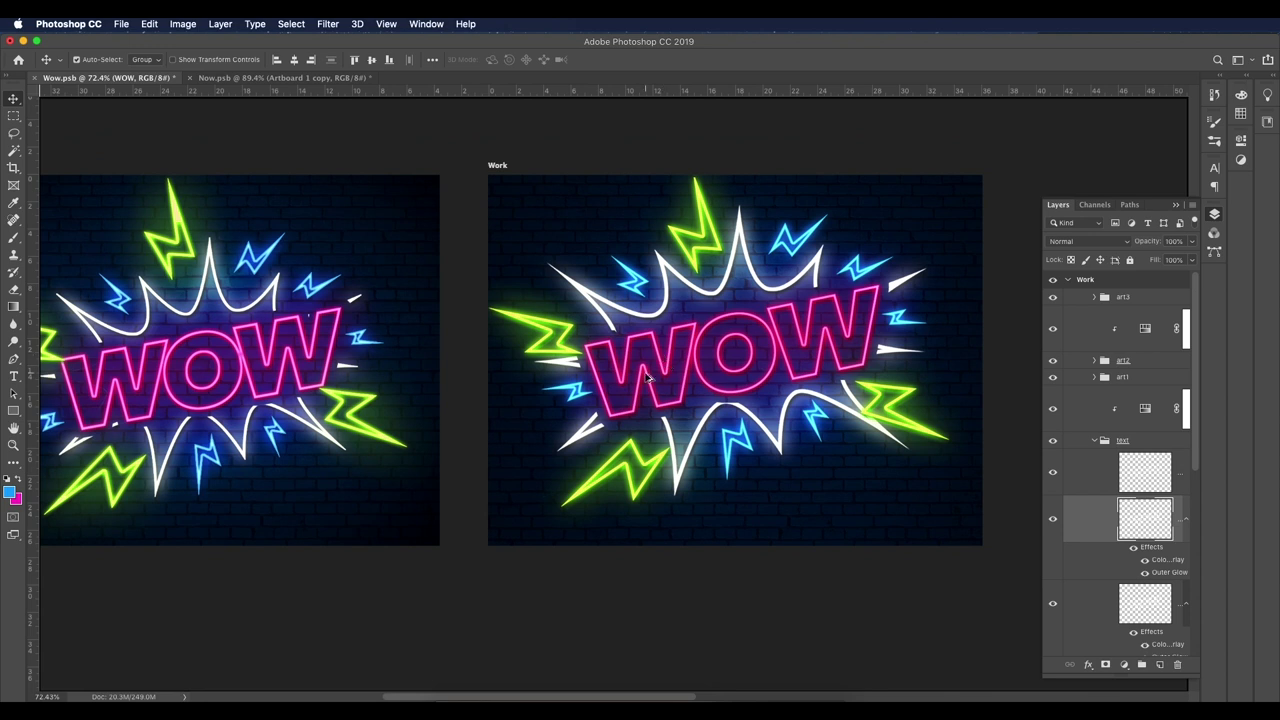
Step: Switch to the Now.psb document and show both the finished NOW Open artboard and the blank copy
scroll(660, 370, "up", 1)
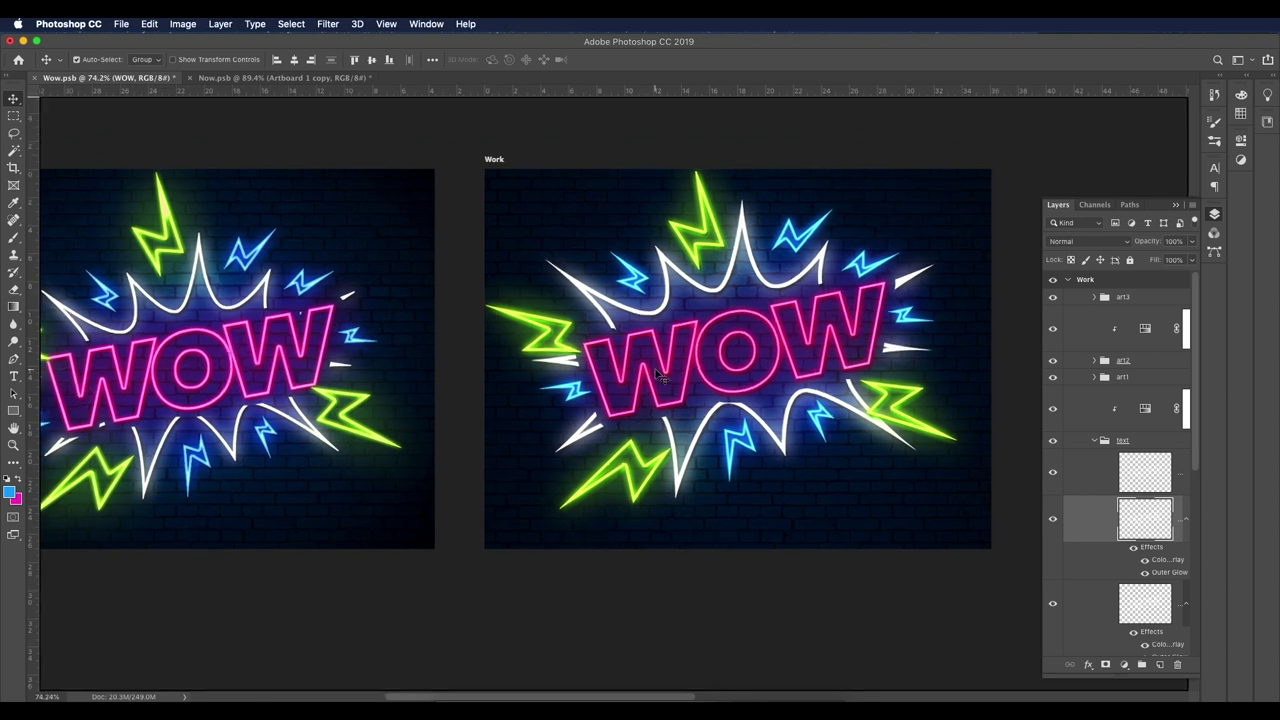
left_click(340, 80)
left_click_drag(340, 230, 460, 261)
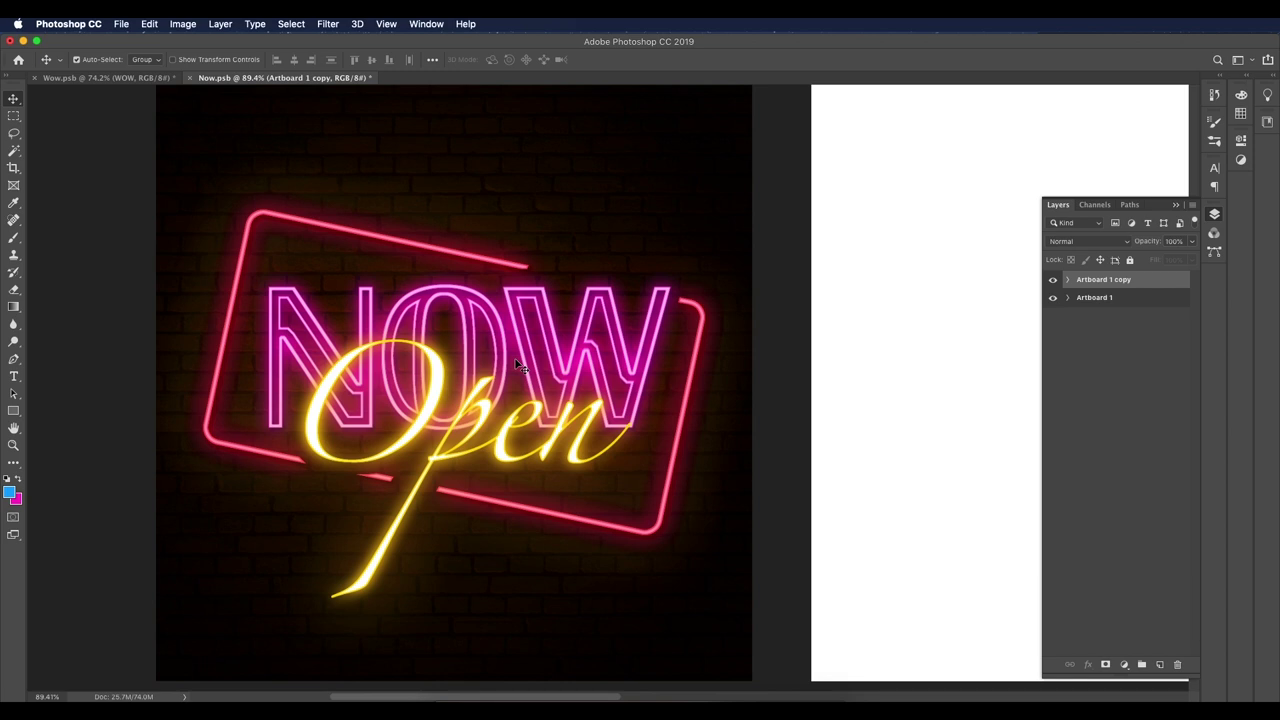
scroll(514, 358, "down", 3)
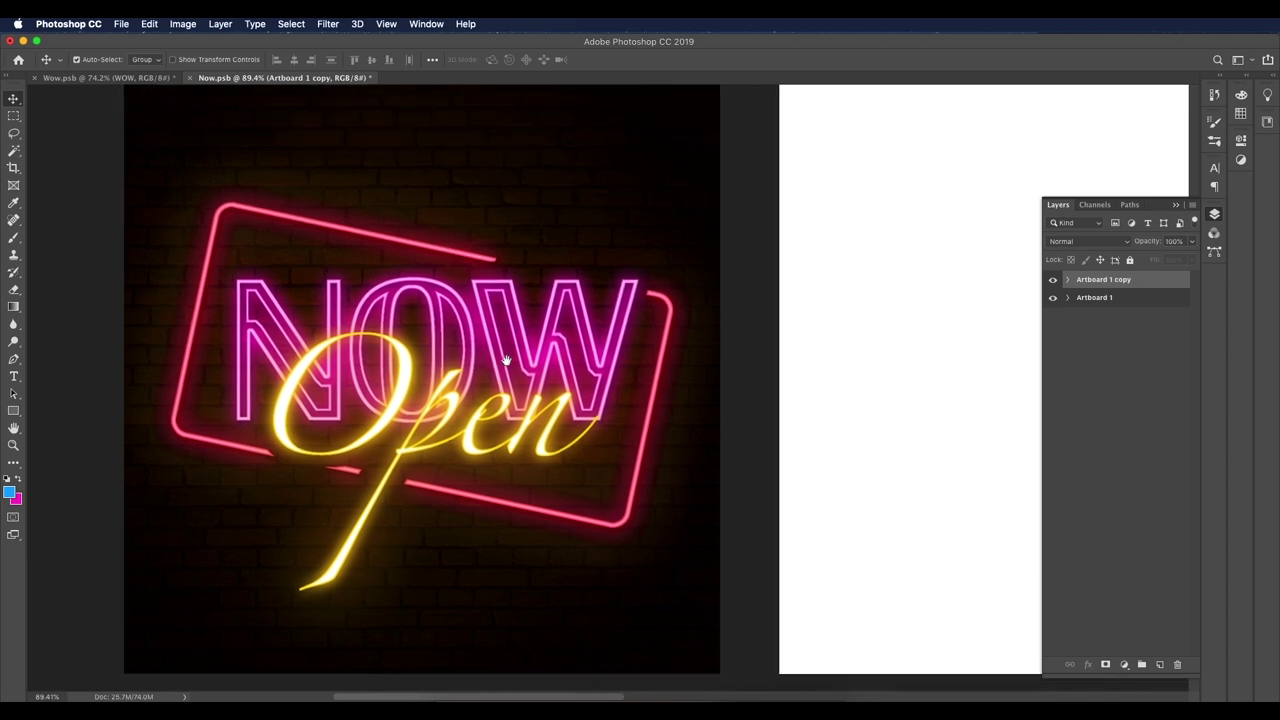
scroll(553, 319, "down", 5)
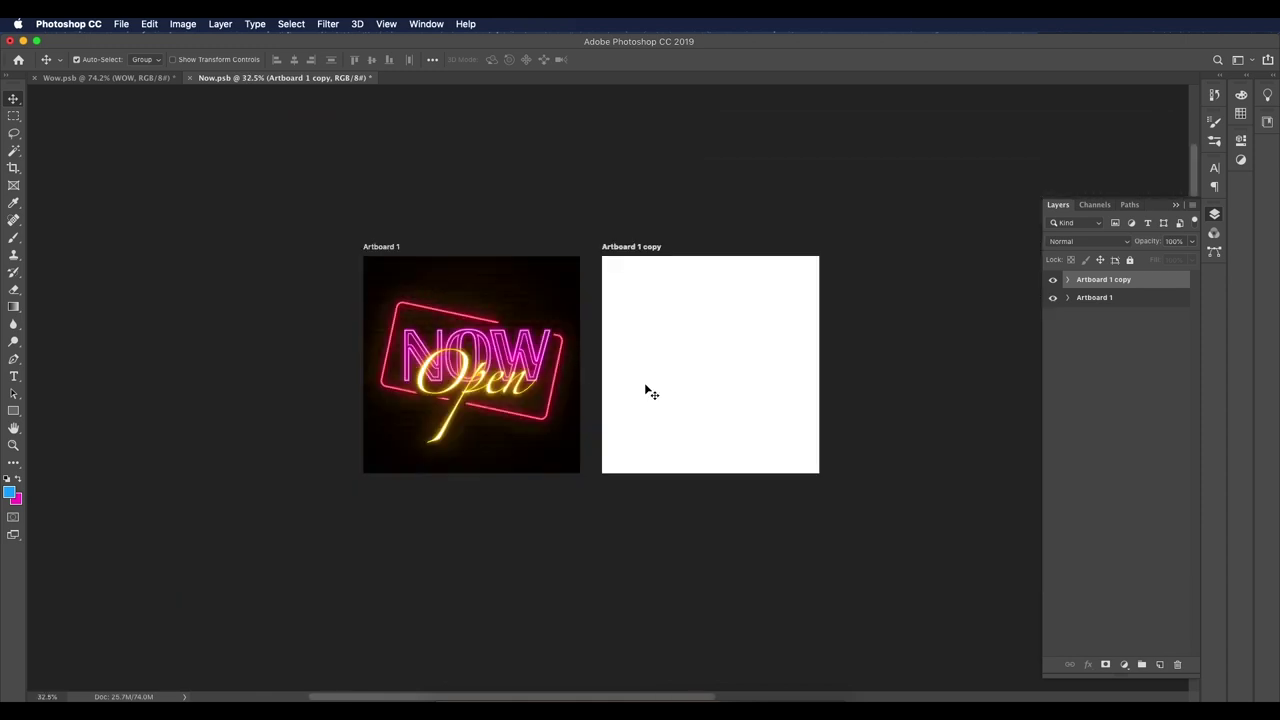
scroll(606, 406, "up", 2)
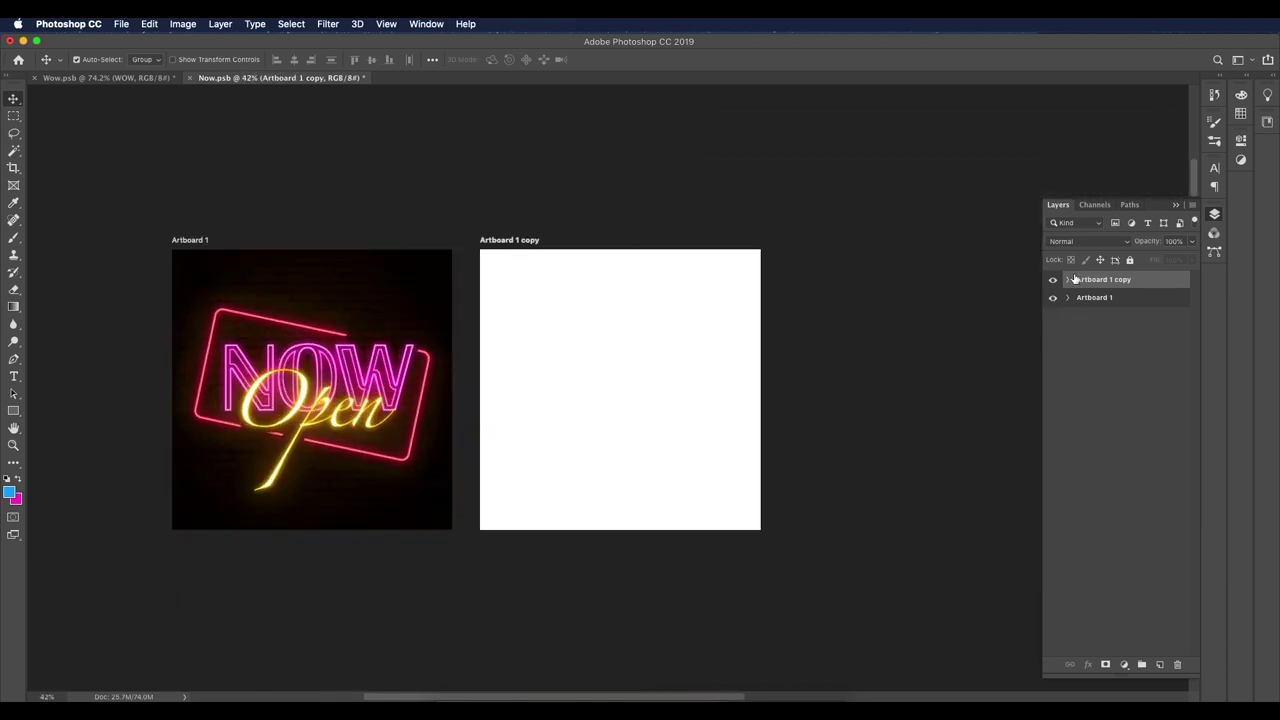
Step: Add a new layer on Artboard 1 copy and fill it with dark brown #140600 sampled from Artboard 1's background
left_click(1159, 664)
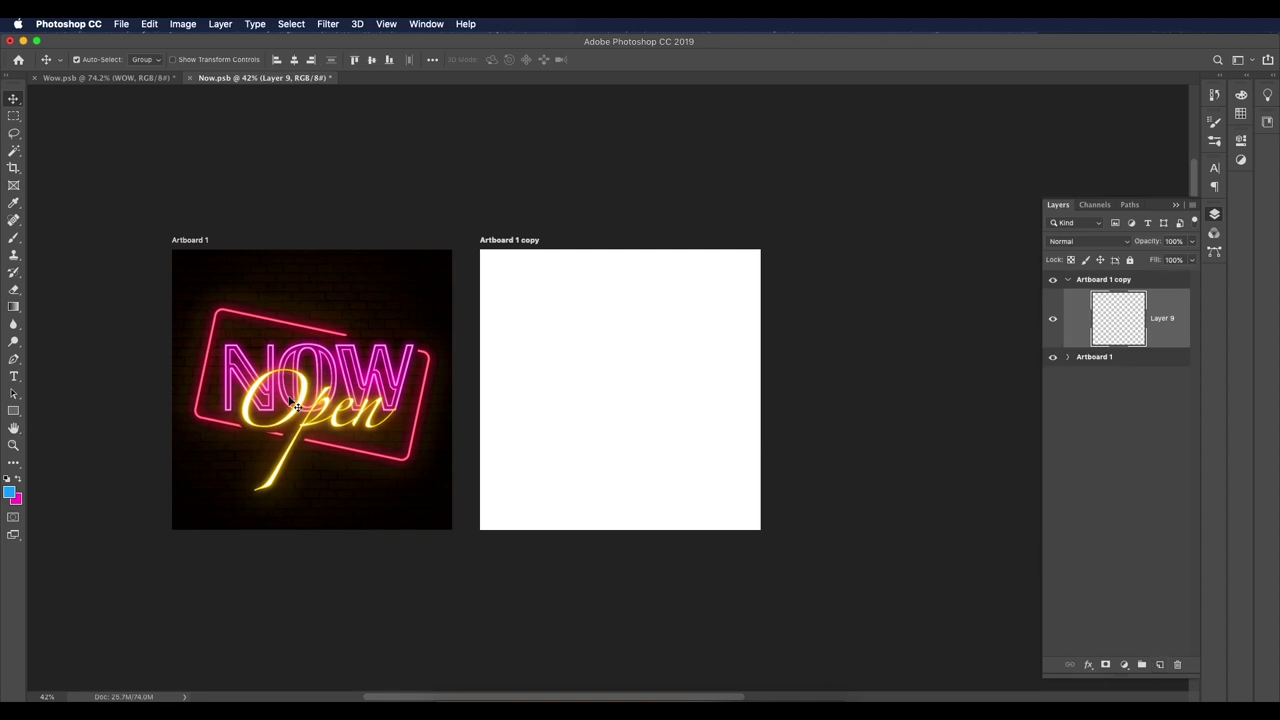
key("i")
left_click(398, 298)
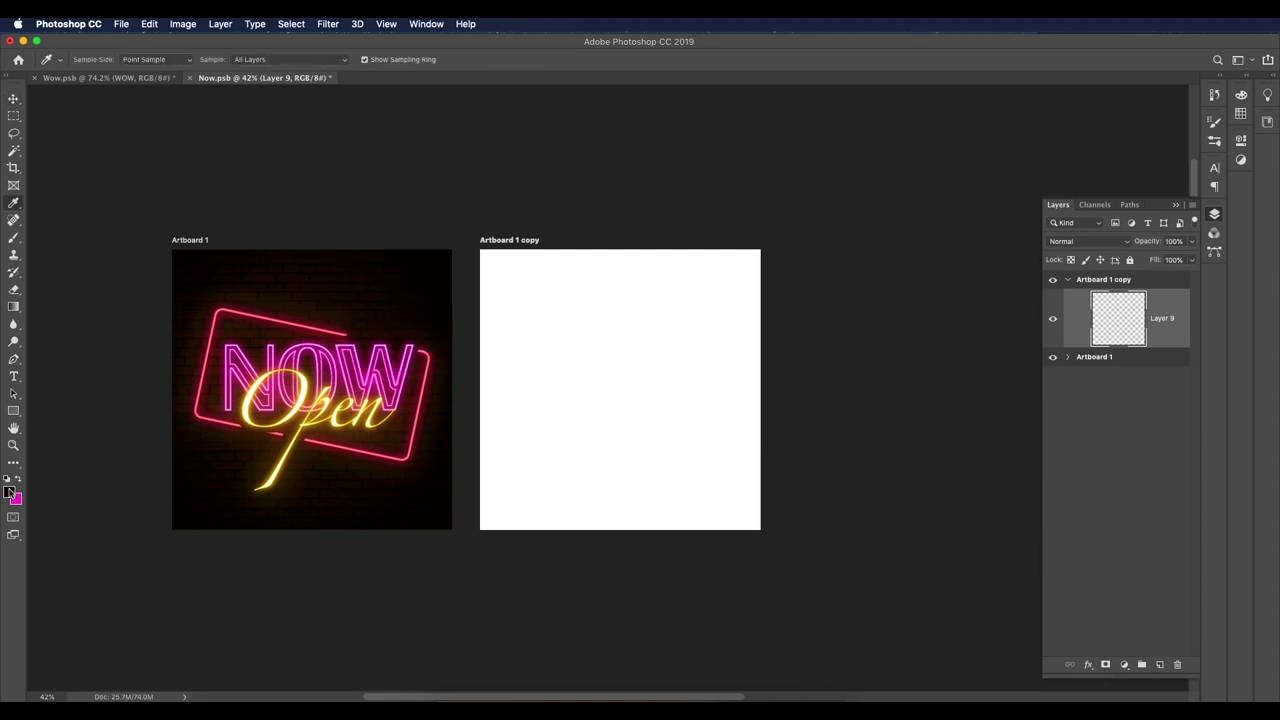
left_click(10, 491)
left_click_drag(1064, 336, 1064, 340)
left_click(1047, 337)
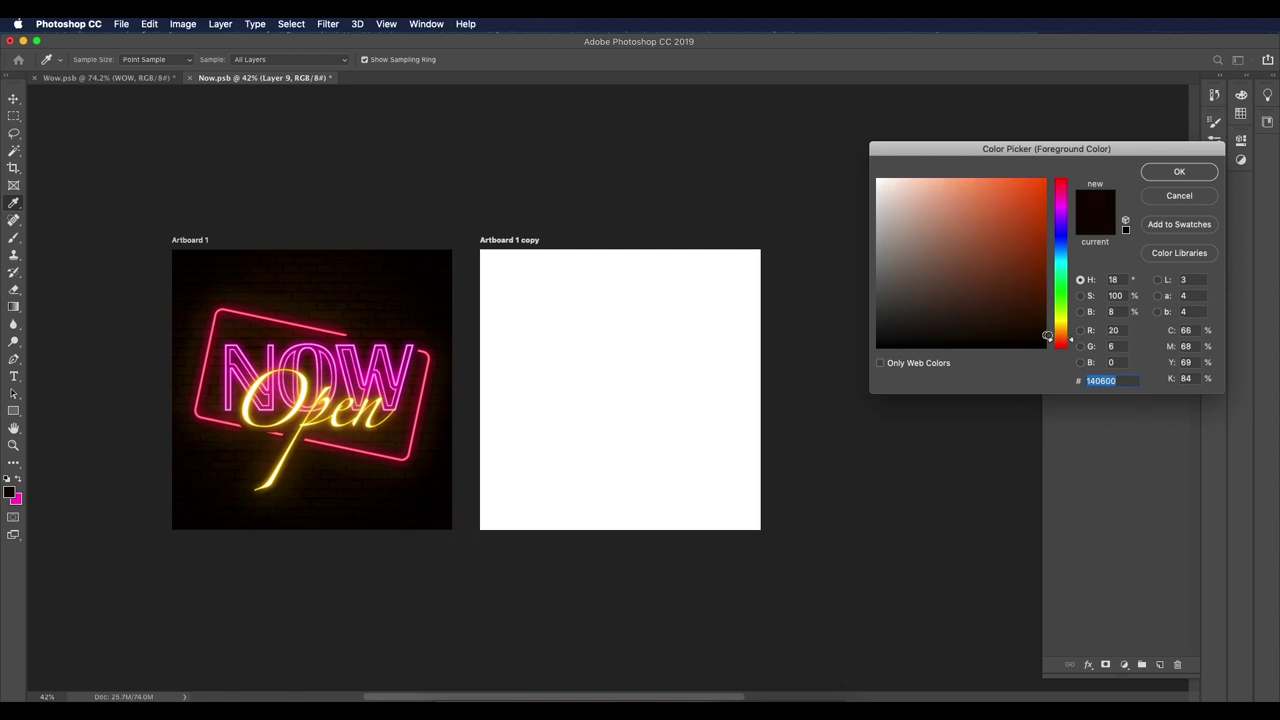
left_click(1156, 173)
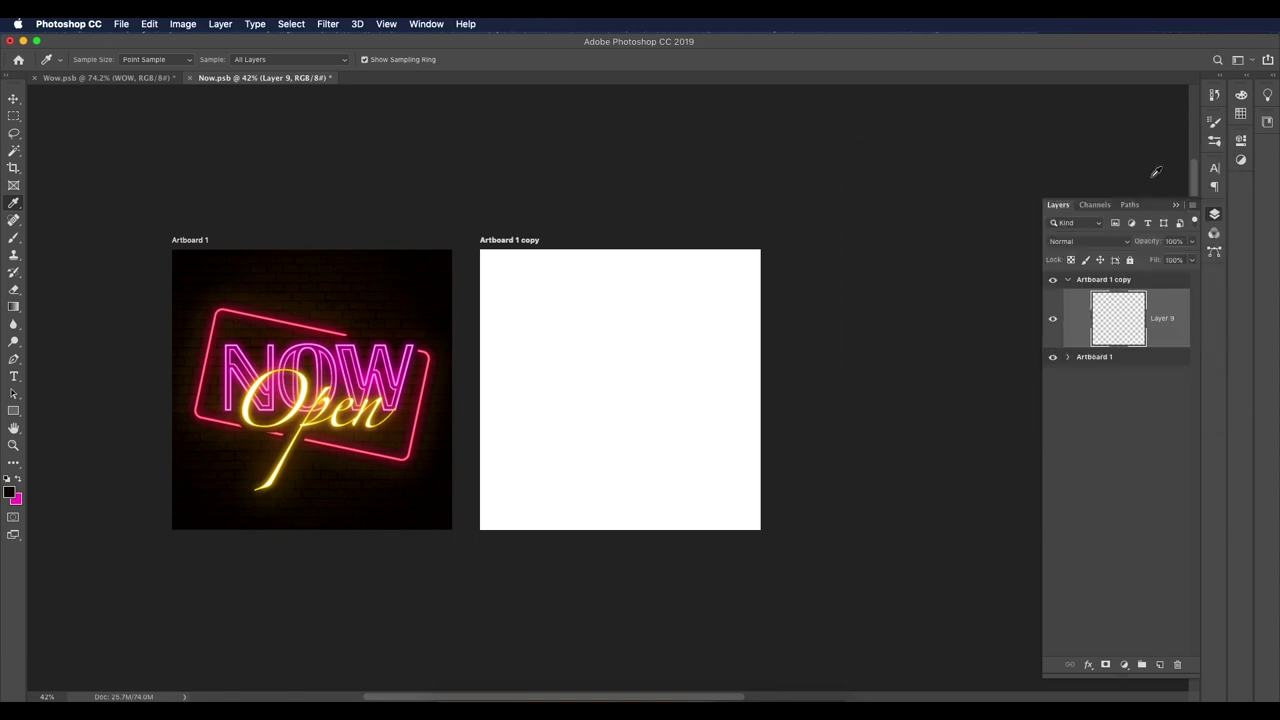
key("alt+BackSpace")
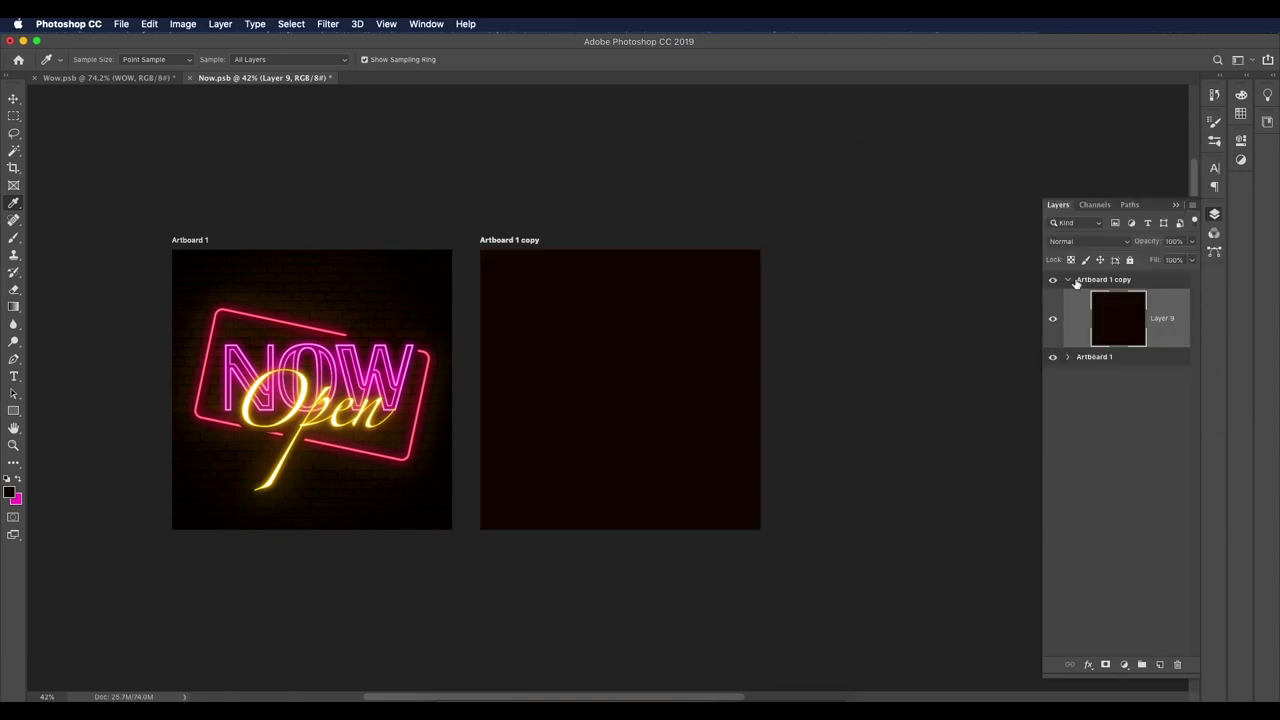
Step: Add the text NOW on Artboard 1 copy and set its colour to white, #ffffff
key("t")
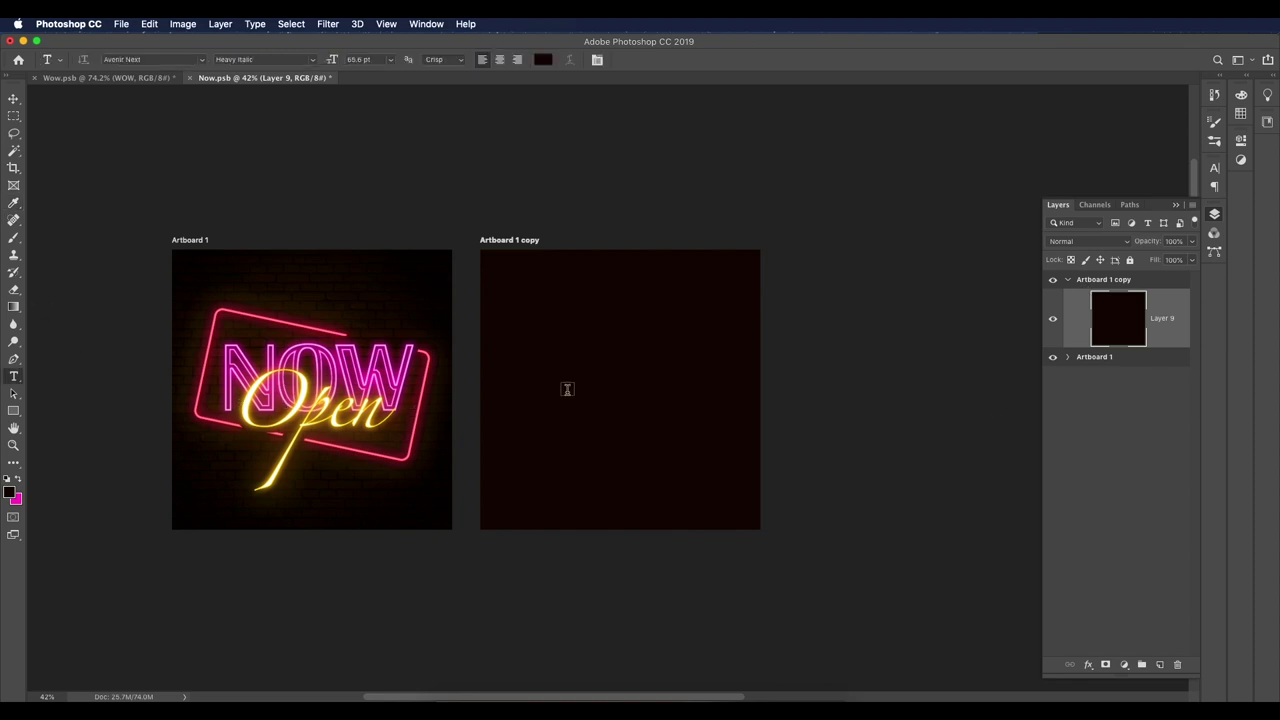
left_click(566, 388)
type("N")
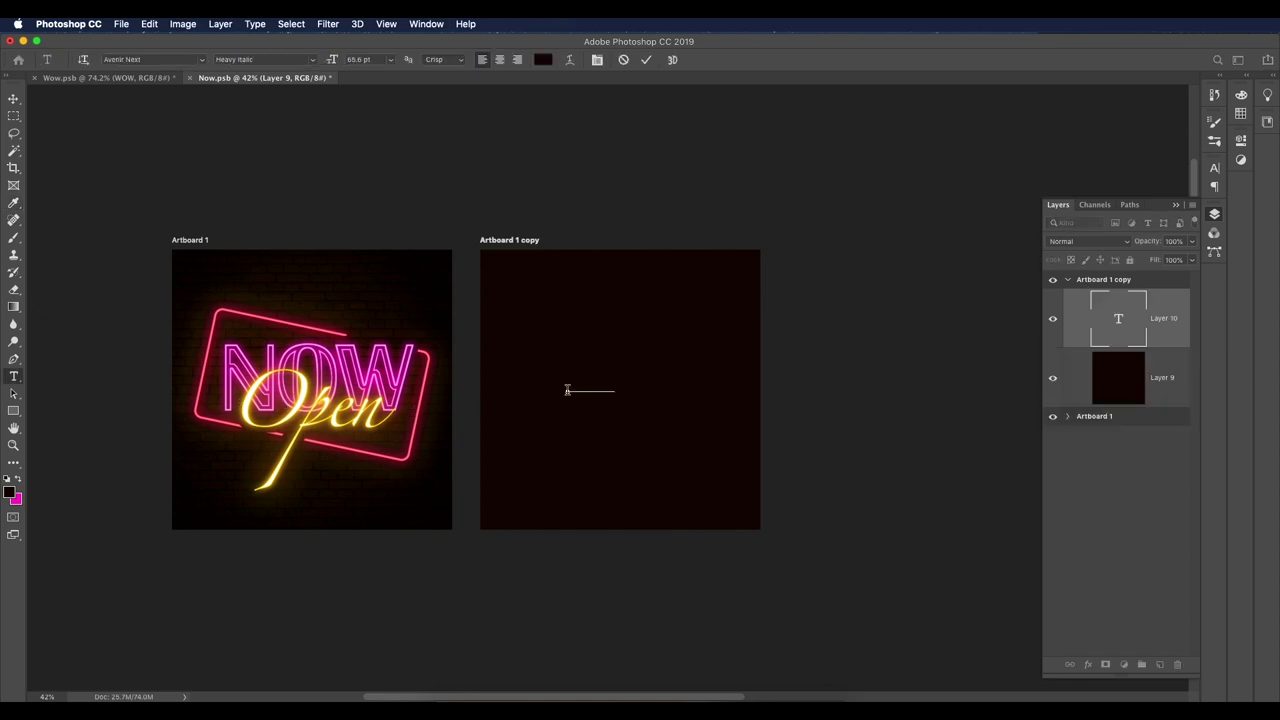
key("Escape")
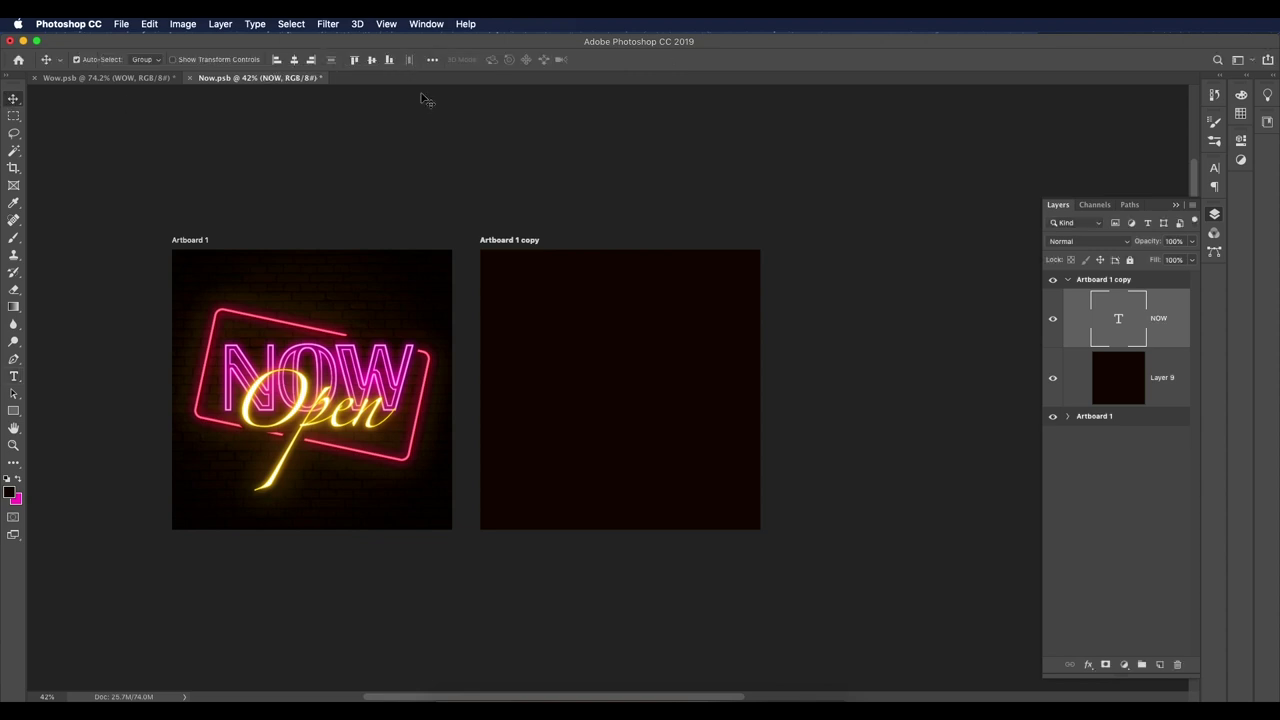
left_click(543, 60)
left_click_drag(890, 190, 846, 149)
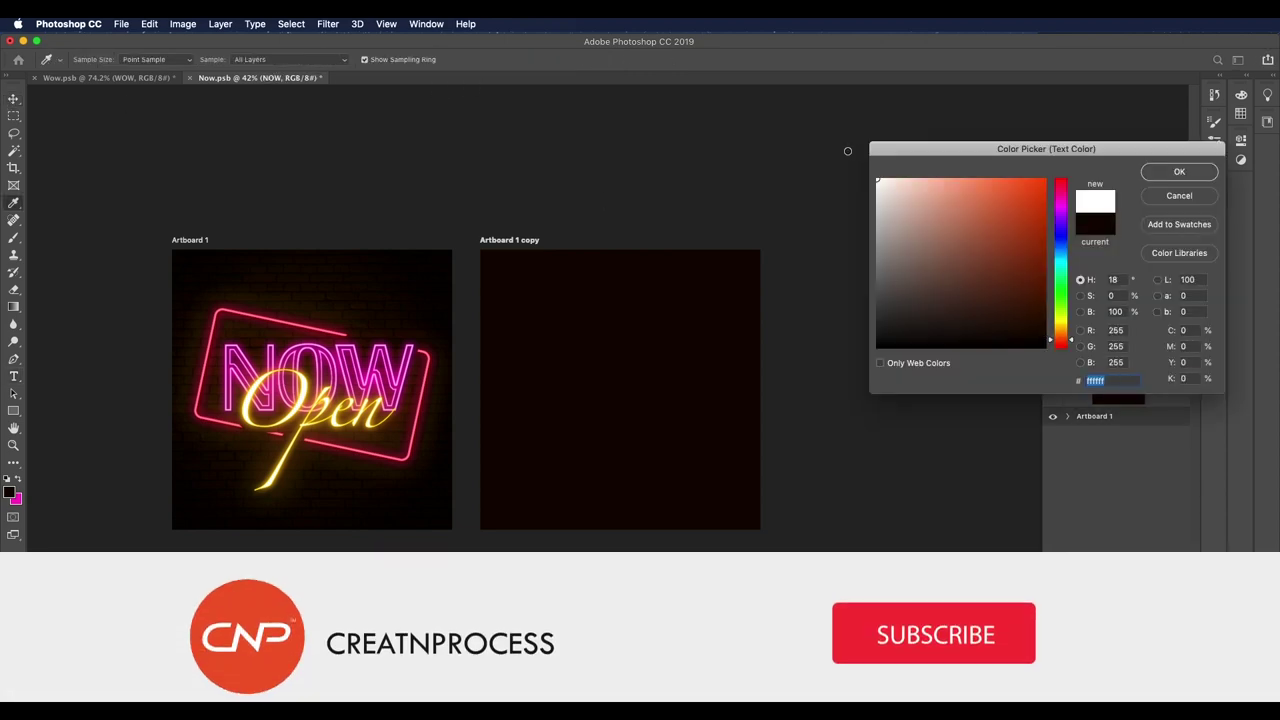
left_click(1177, 172)
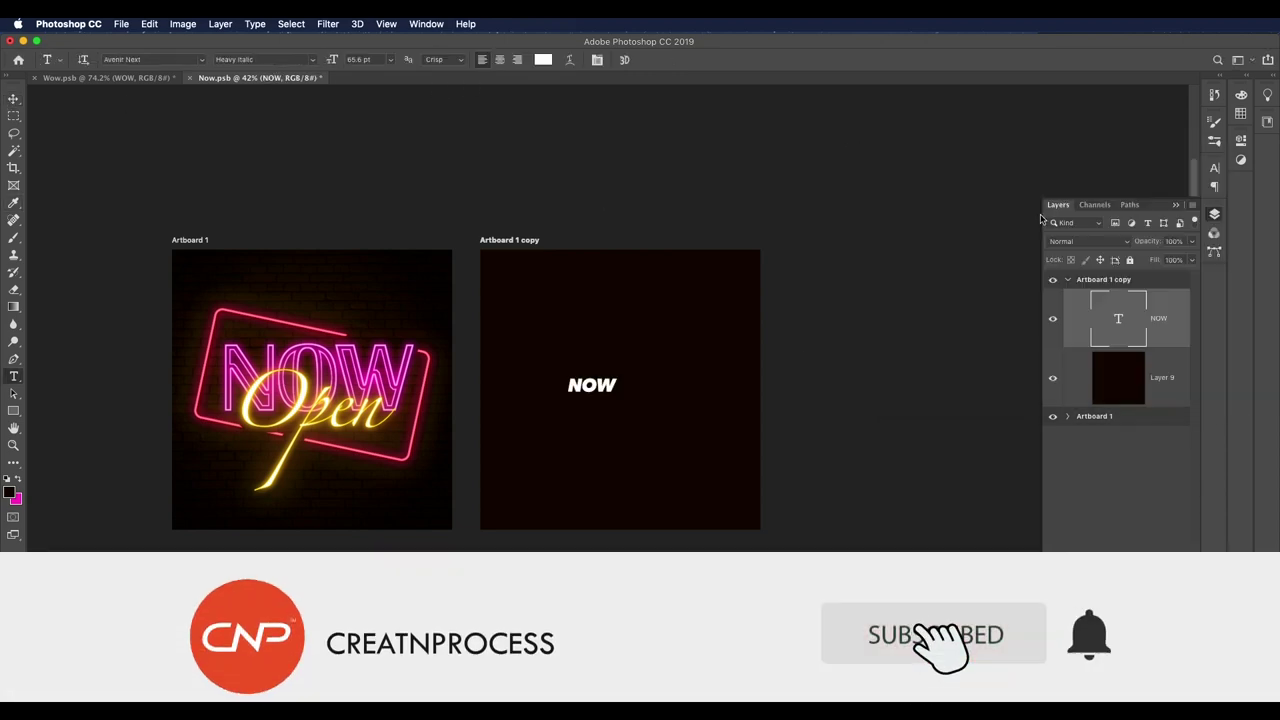
Step: Set the NOW text's font to Britannic Bold and enlarge it to match the lettering on Artboard 1
left_click(150, 60)
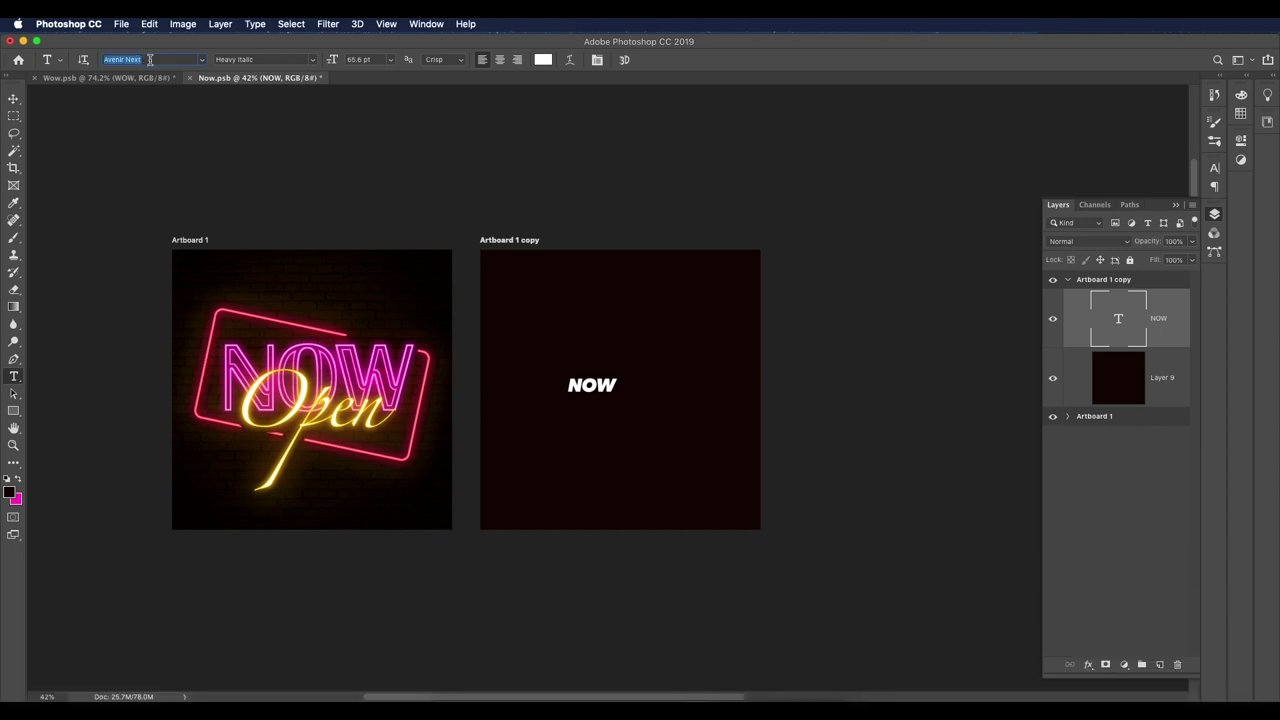
type("brit")
left_click(166, 100)
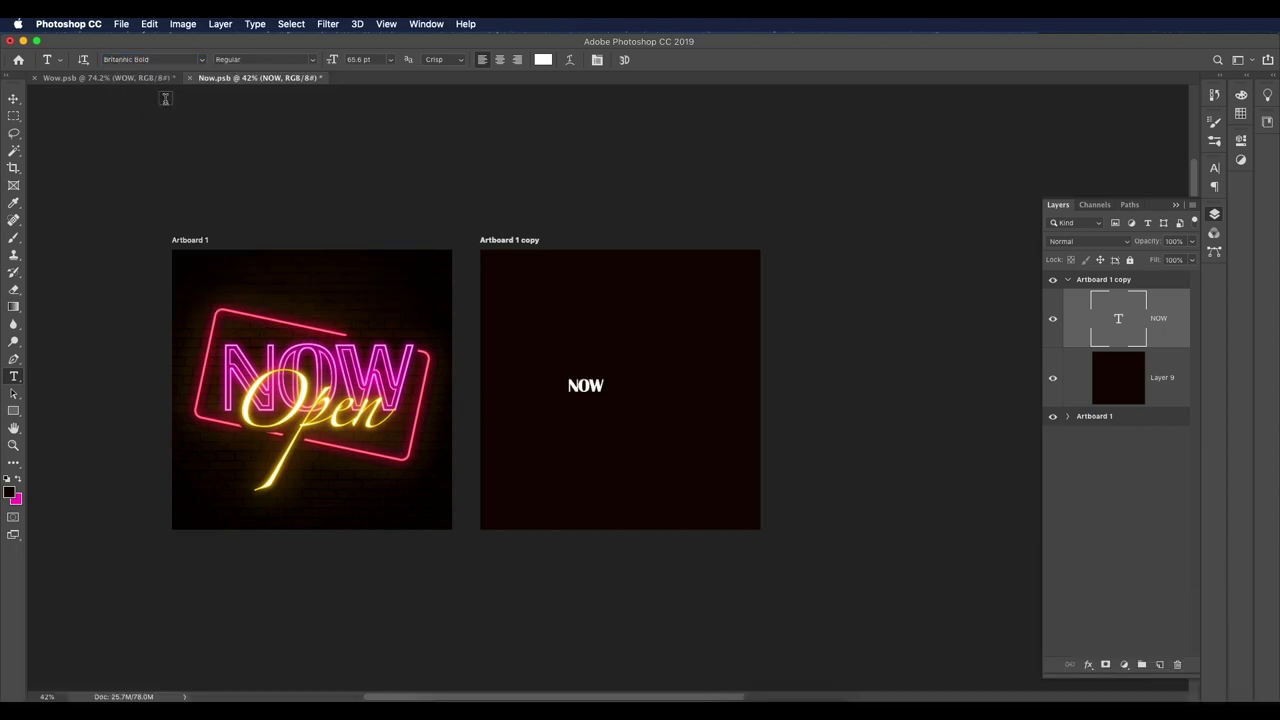
key("ctrl+t")
left_click_drag(604, 394, 714, 446)
key("Return")
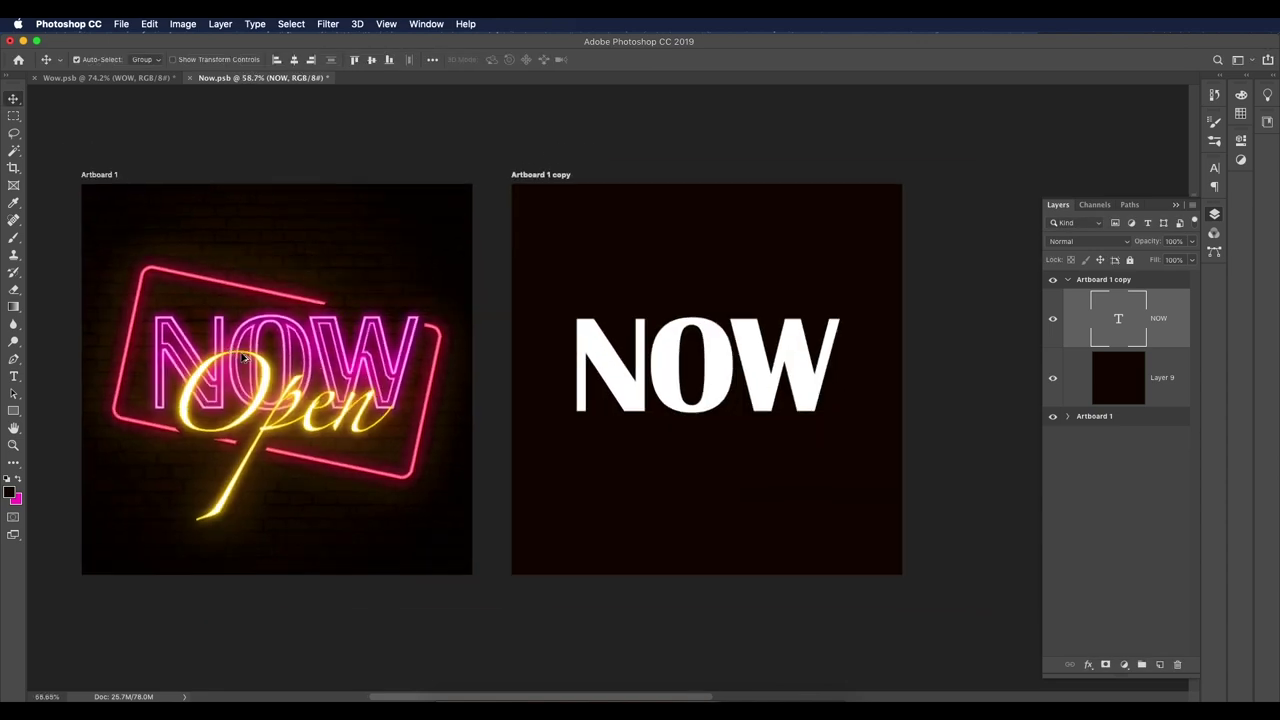
scroll(317, 357, "up", 3)
scroll(633, 362, "down", 2)
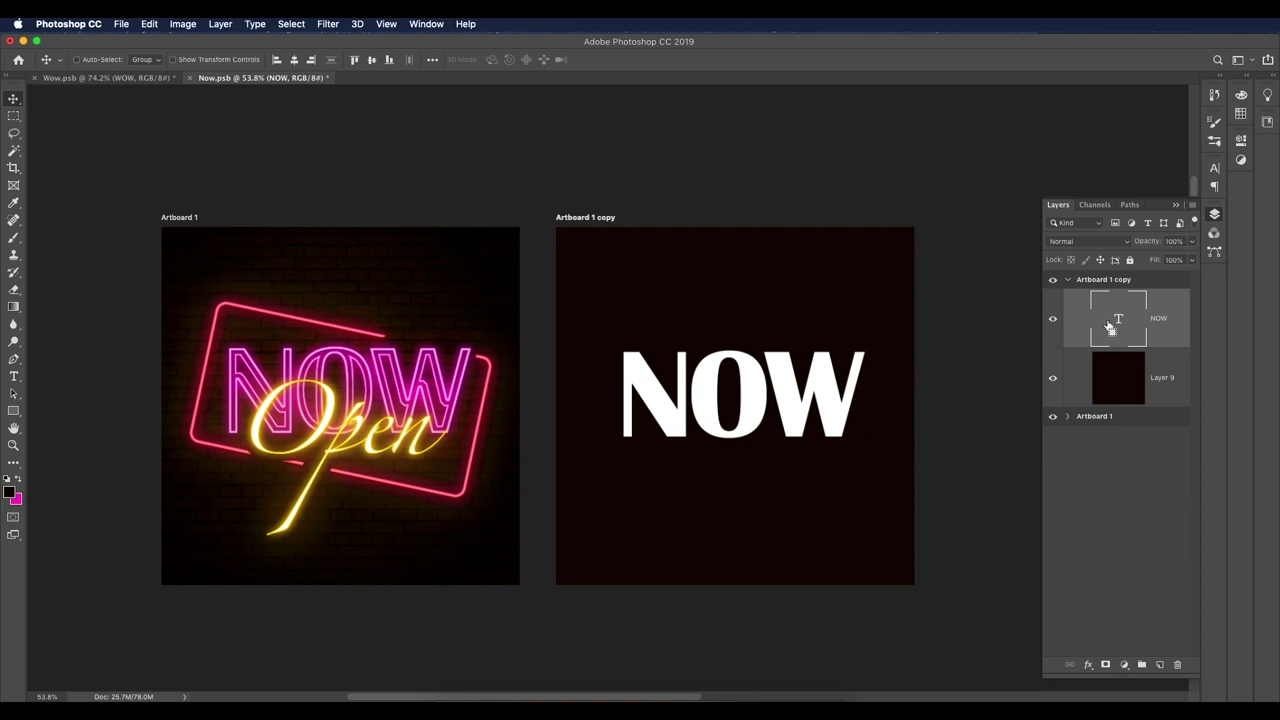
Step: Load the NOW lettering as a selection and save it as a new channel named text
left_click(1108, 327, "ctrl")
left_click(300, 24)
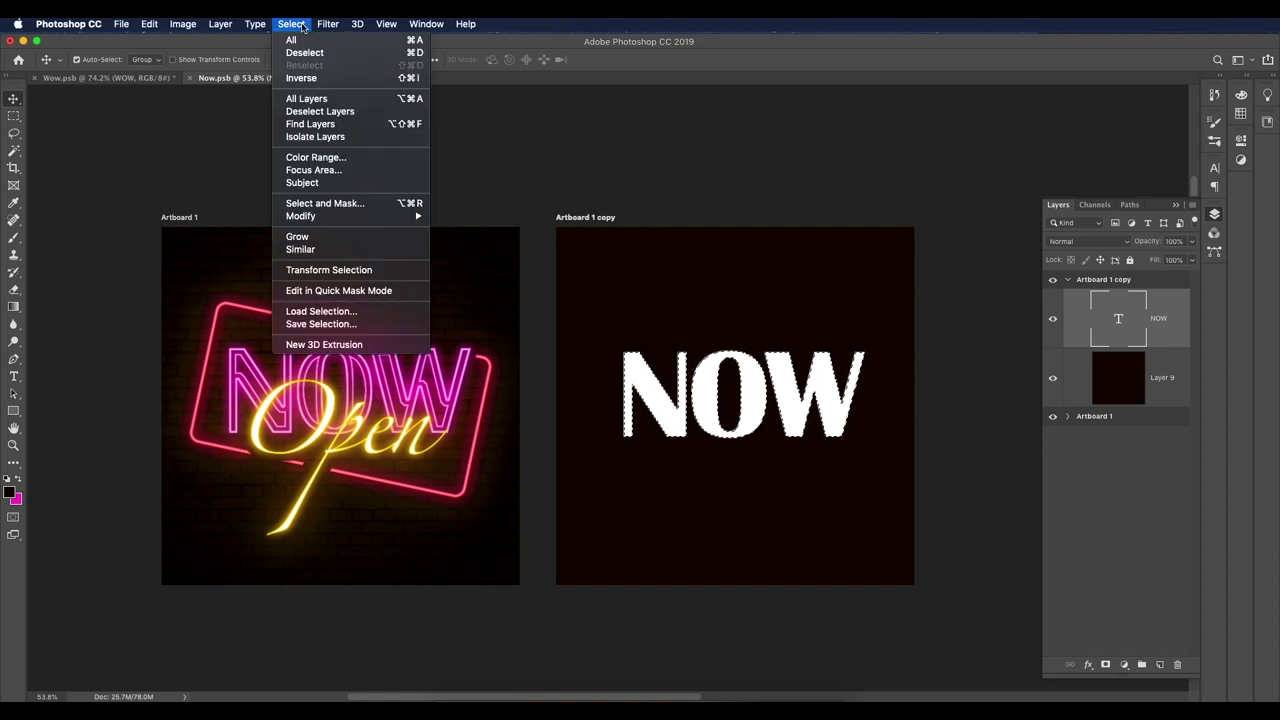
left_click(337, 326)
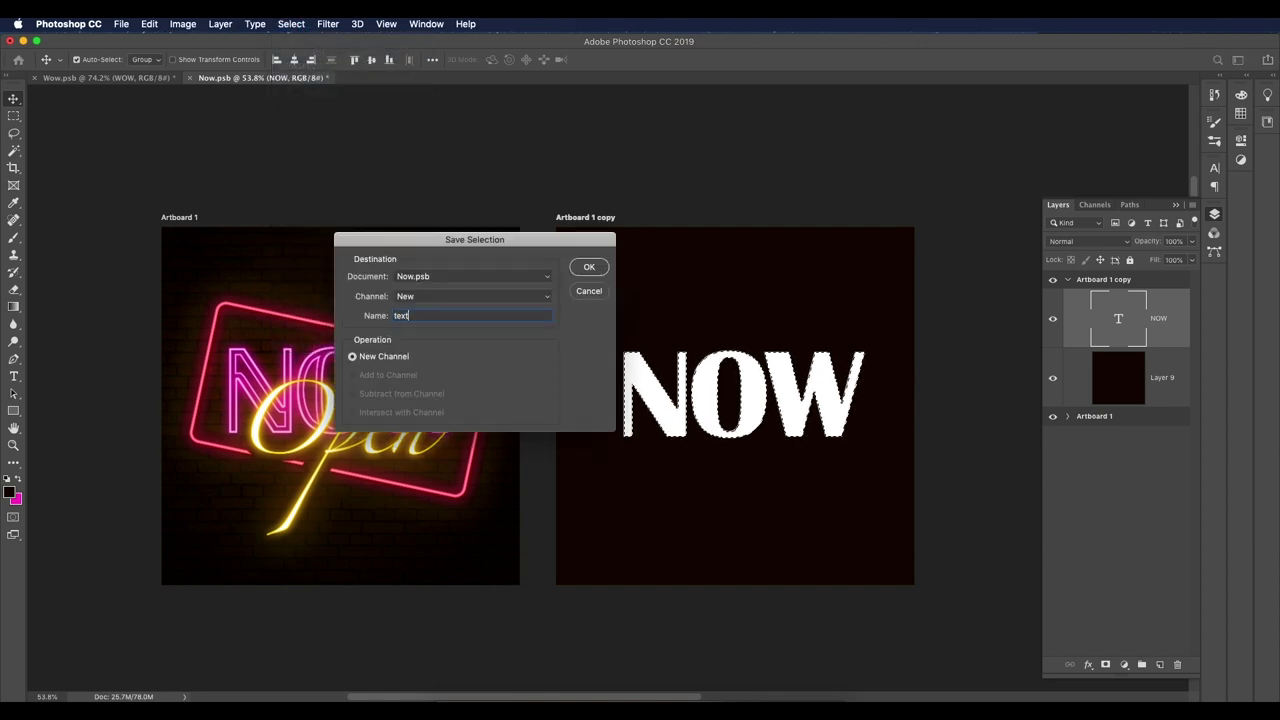
key("Return")
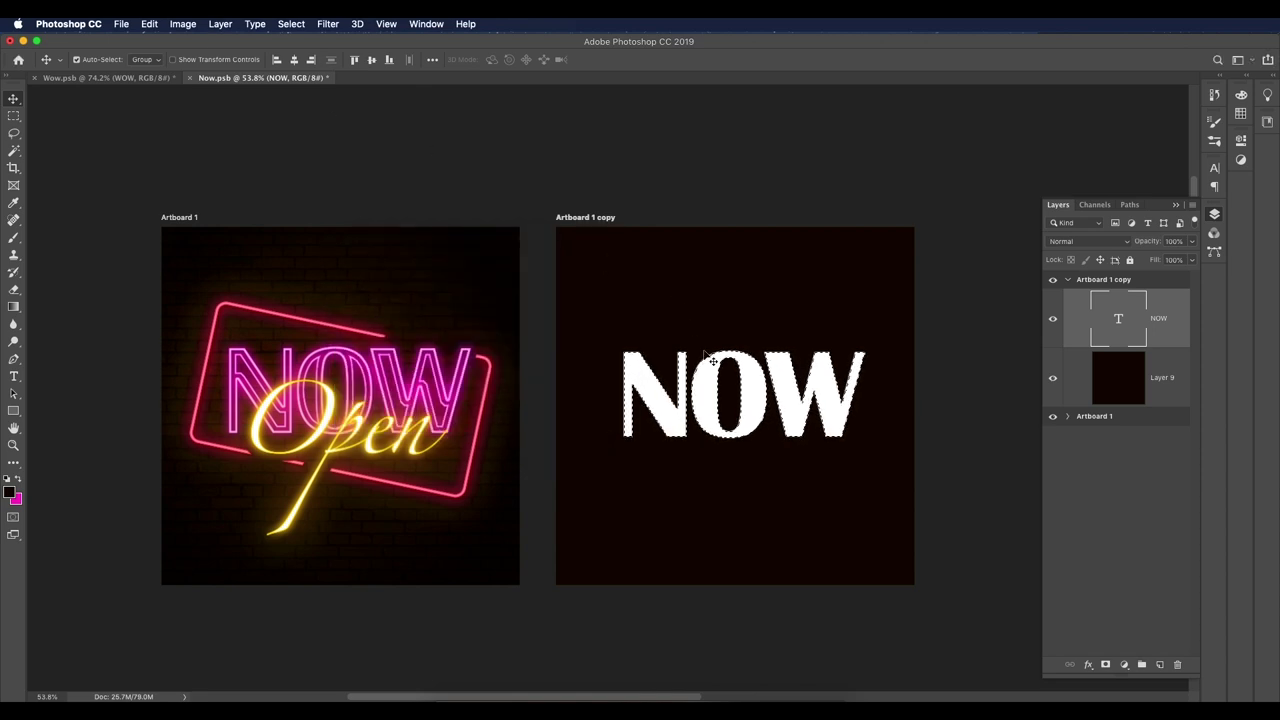
Step: Rasterize the NOW type layer
left_click(220, 23)
mouse_move(268, 310)
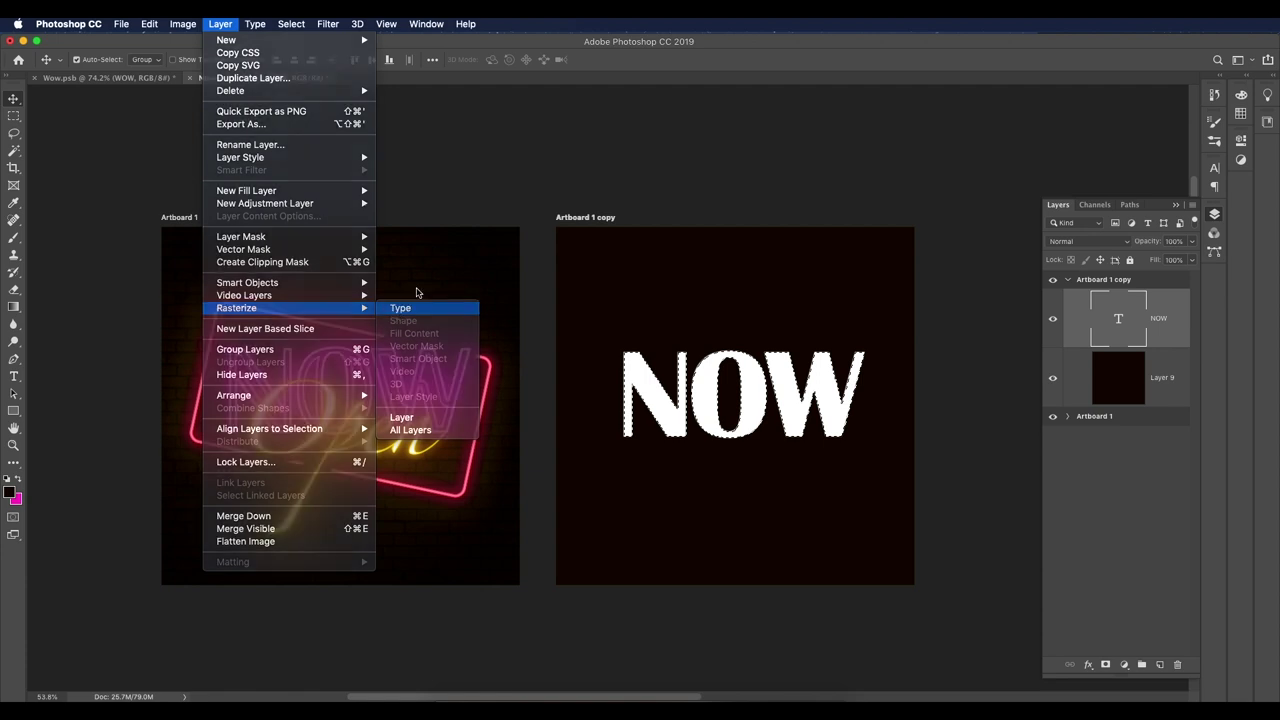
left_click(405, 310)
Step: Try to hollow out the NOW lettering by contracting the selection 5 pixels and deleting the pixels inside it
left_click(291, 23)
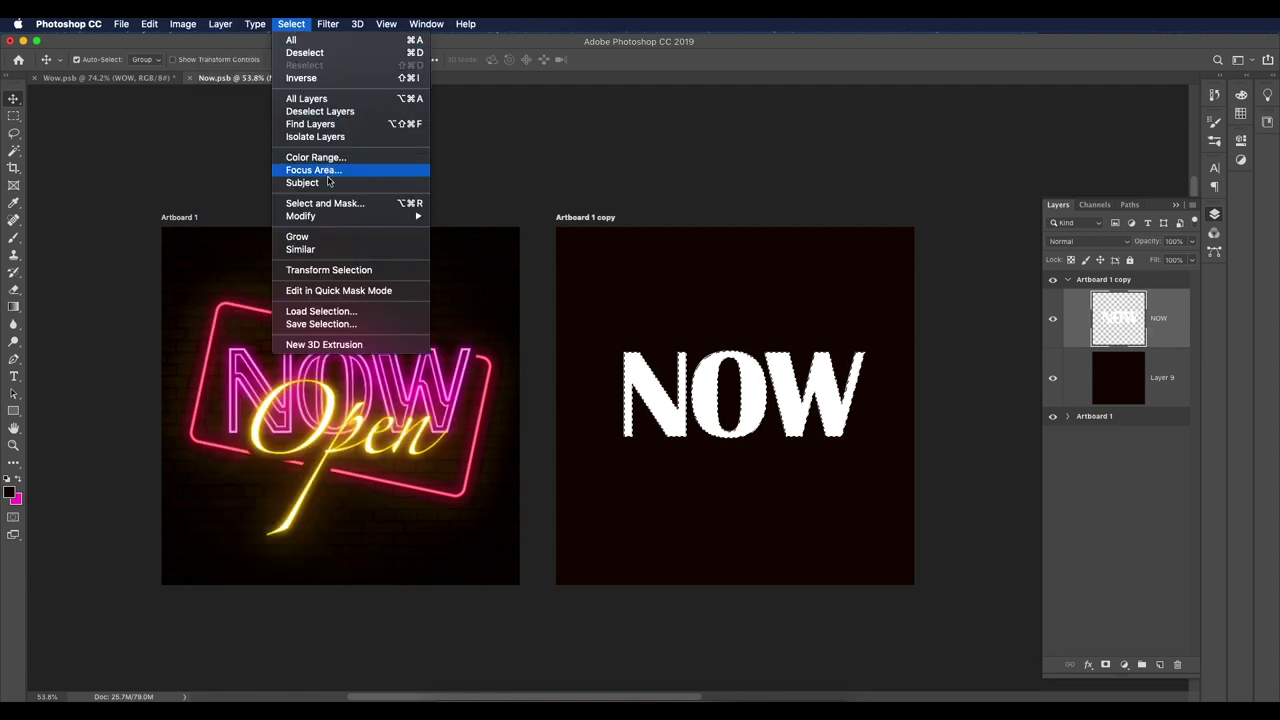
mouse_move(333, 216)
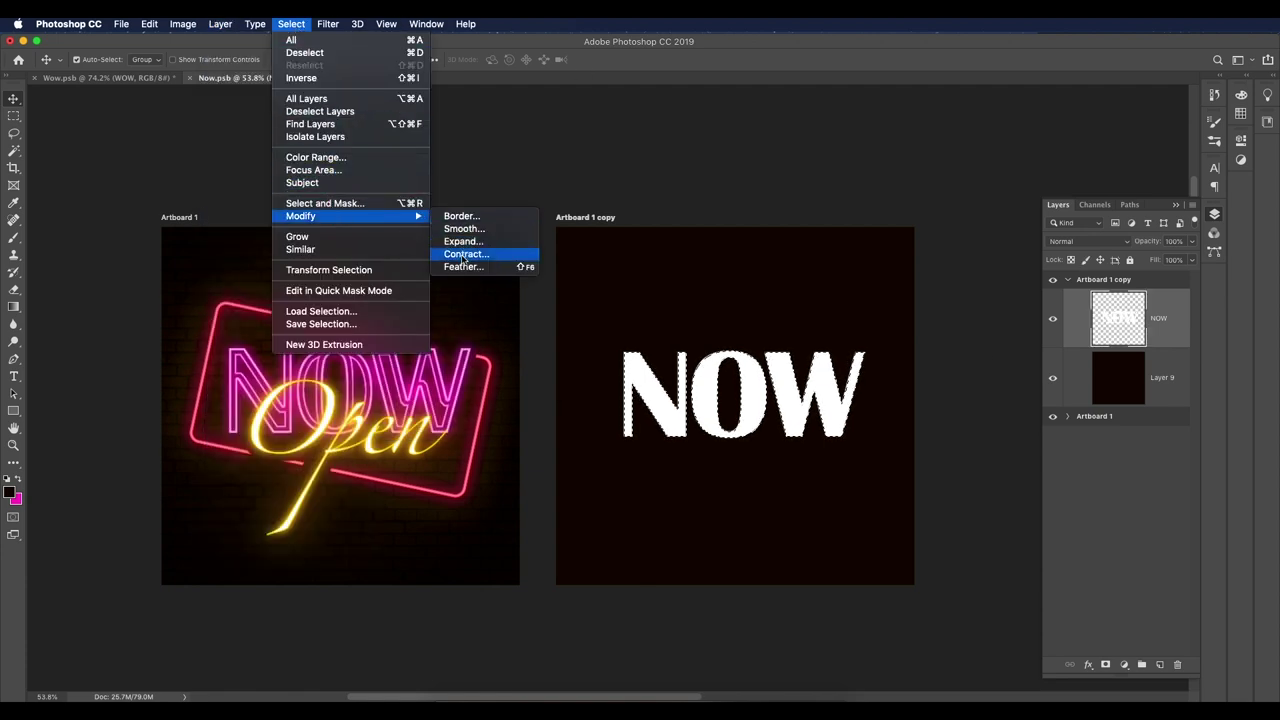
left_click(464, 254)
type("5")
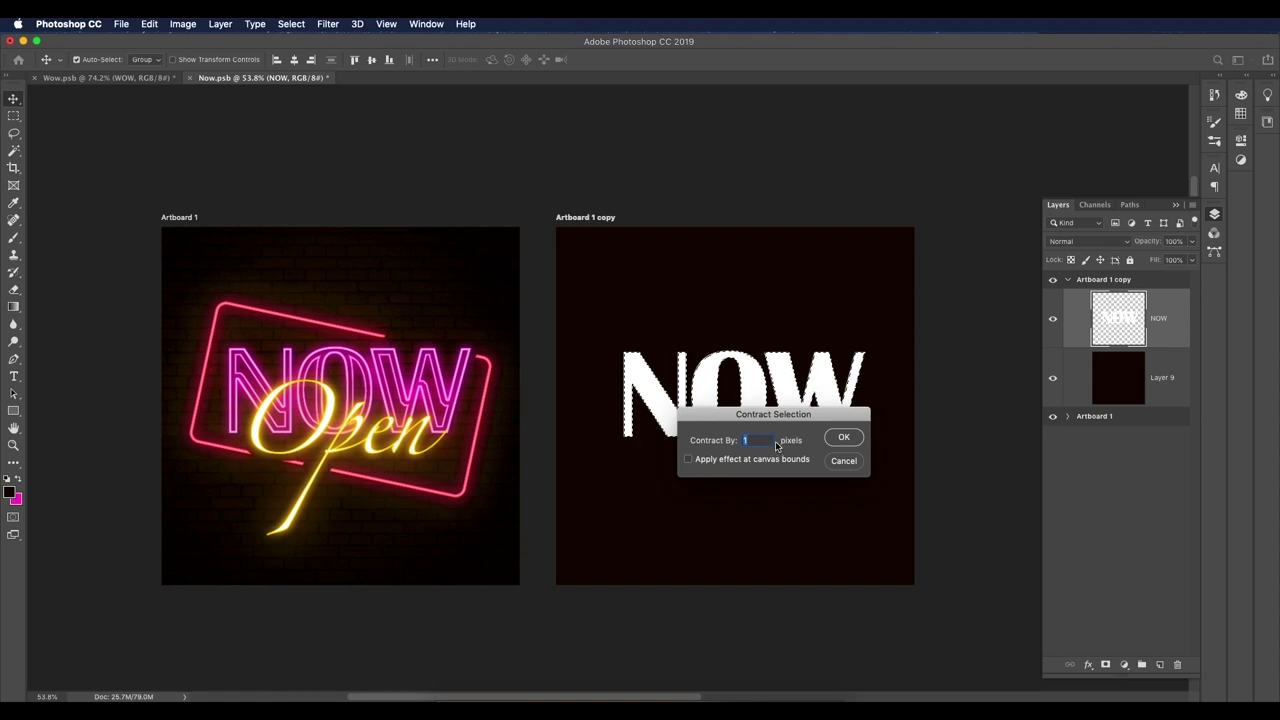
left_click(845, 439)
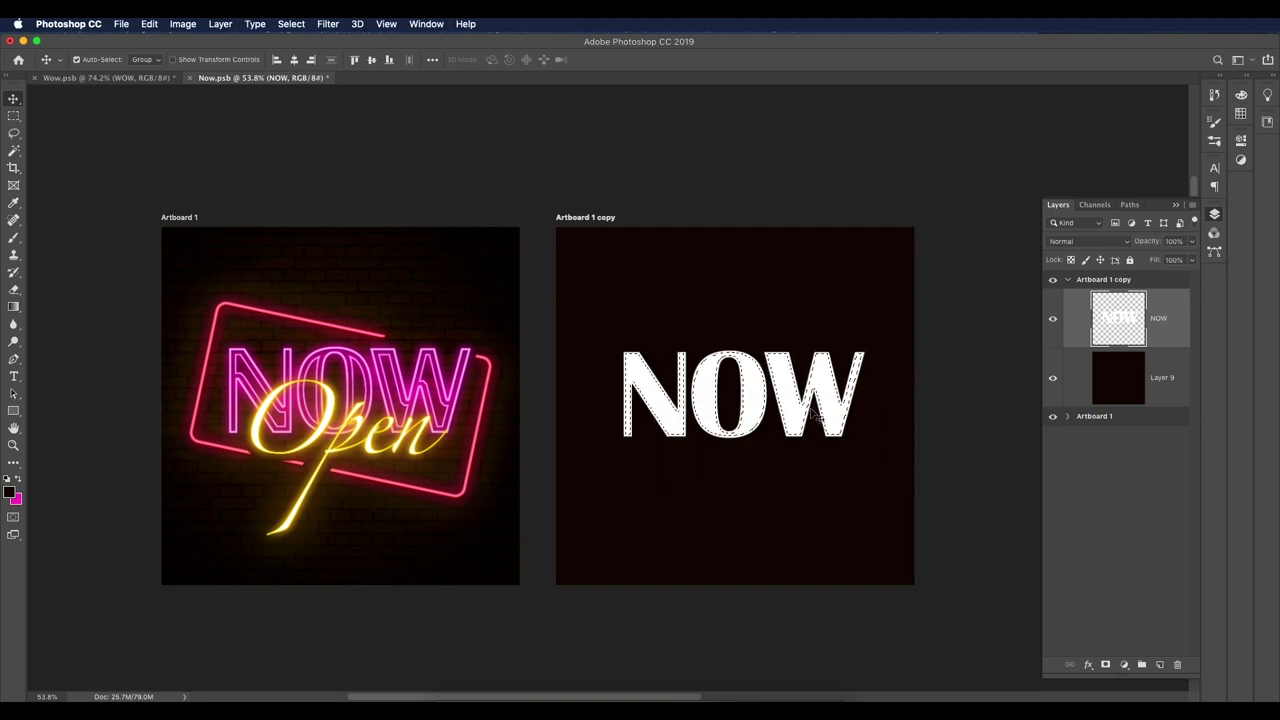
key("Delete")
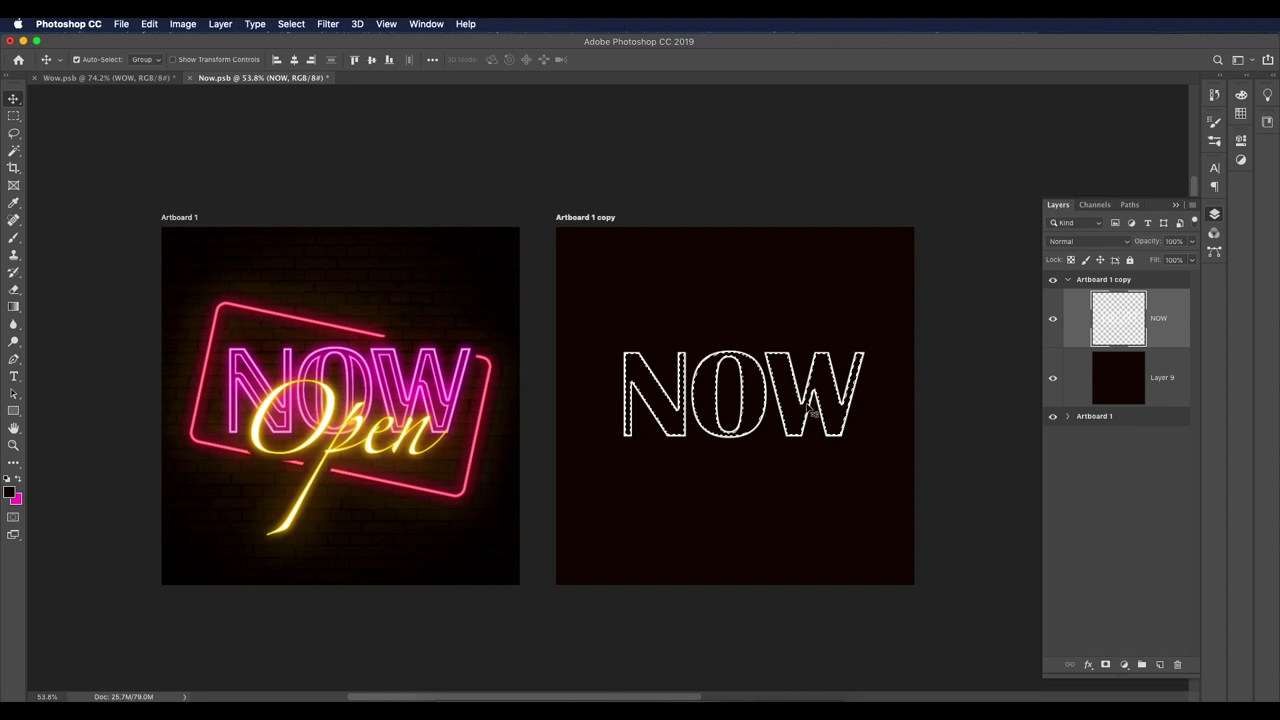
key("super+d")
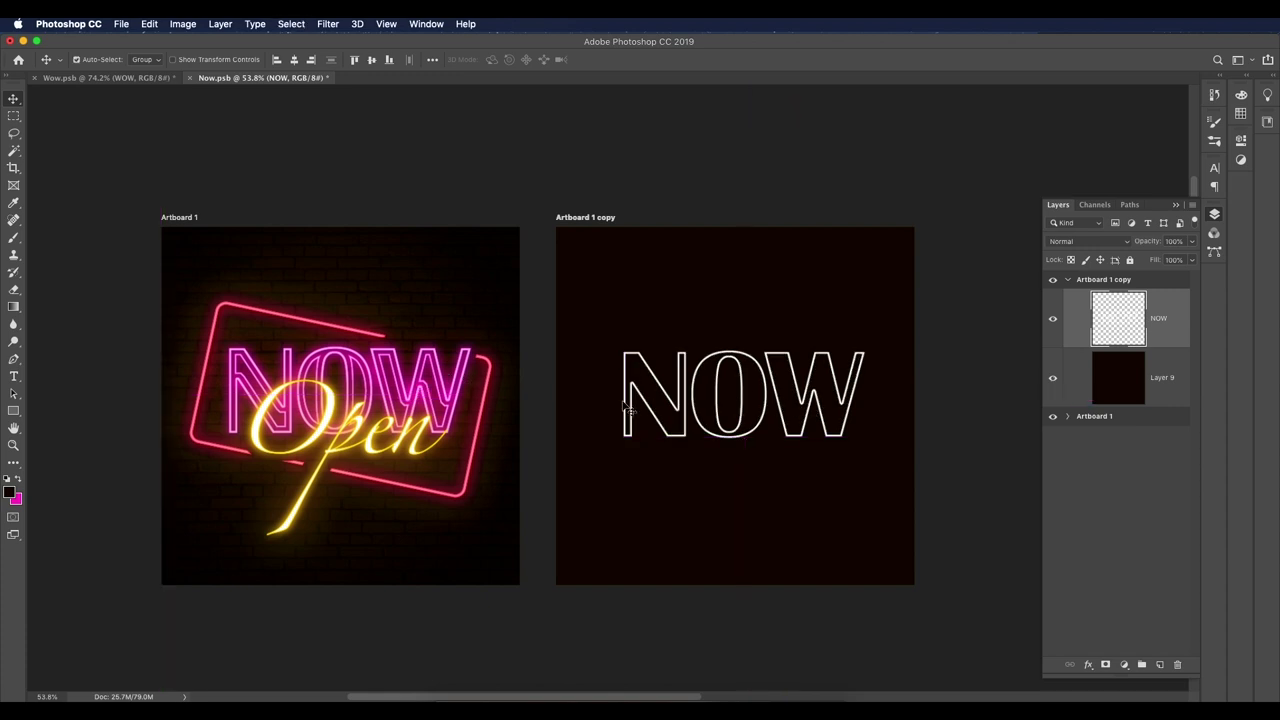
Step: Undo the hollowing of the NOW lettering back to the full, uncontracted text selection
key("super")
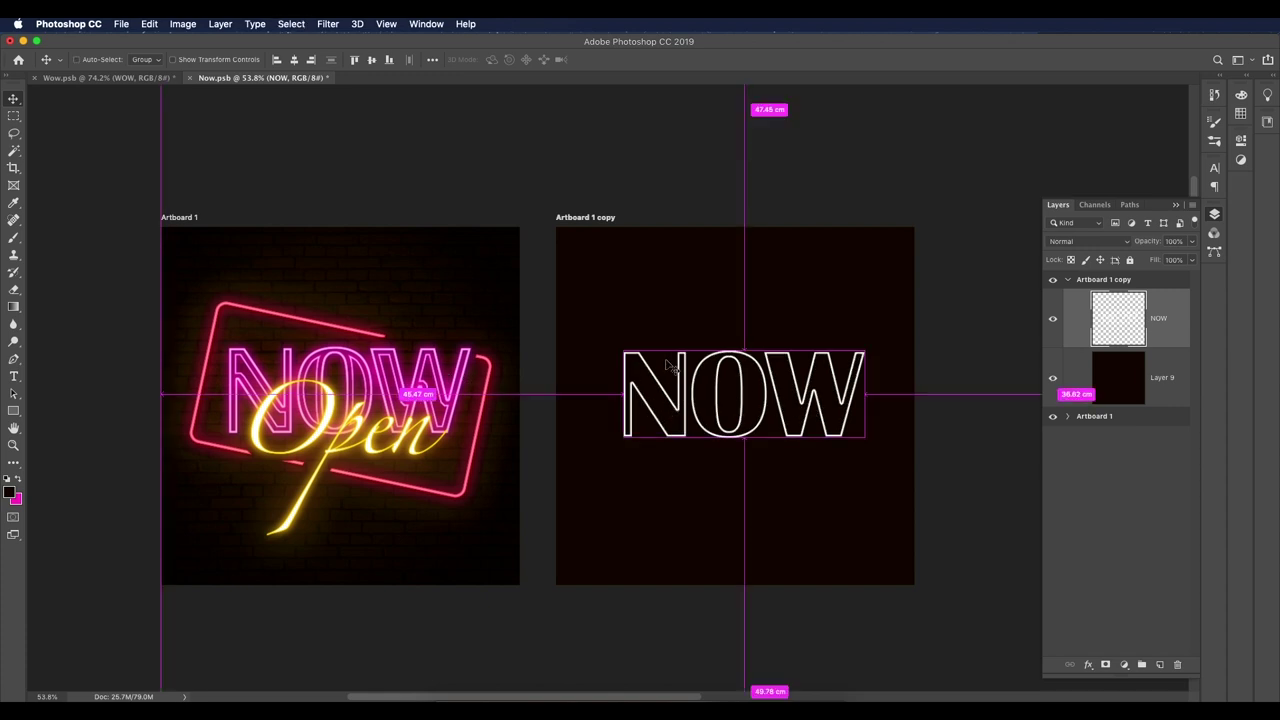
key("super+z")
key("super+z")
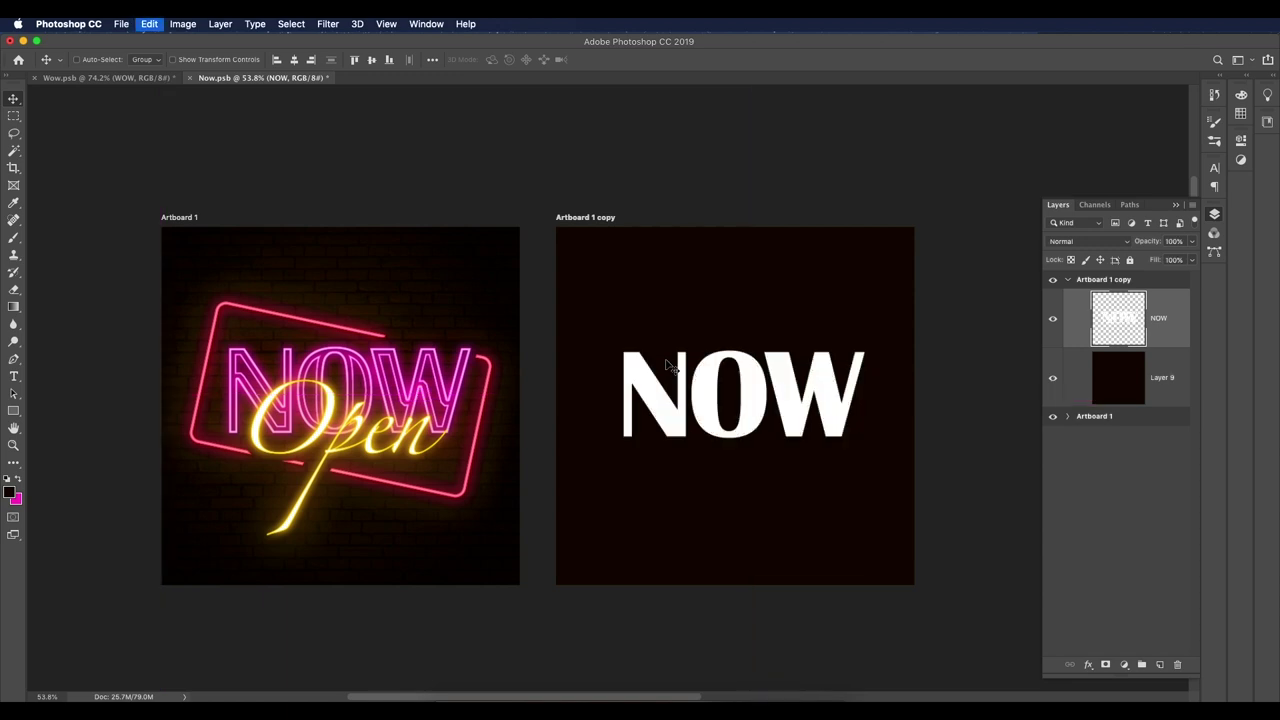
Step: Contract the NOW selection by 6 pixels and delete the pixels inside it to leave only an outline
left_click(291, 23)
mouse_move(361, 218)
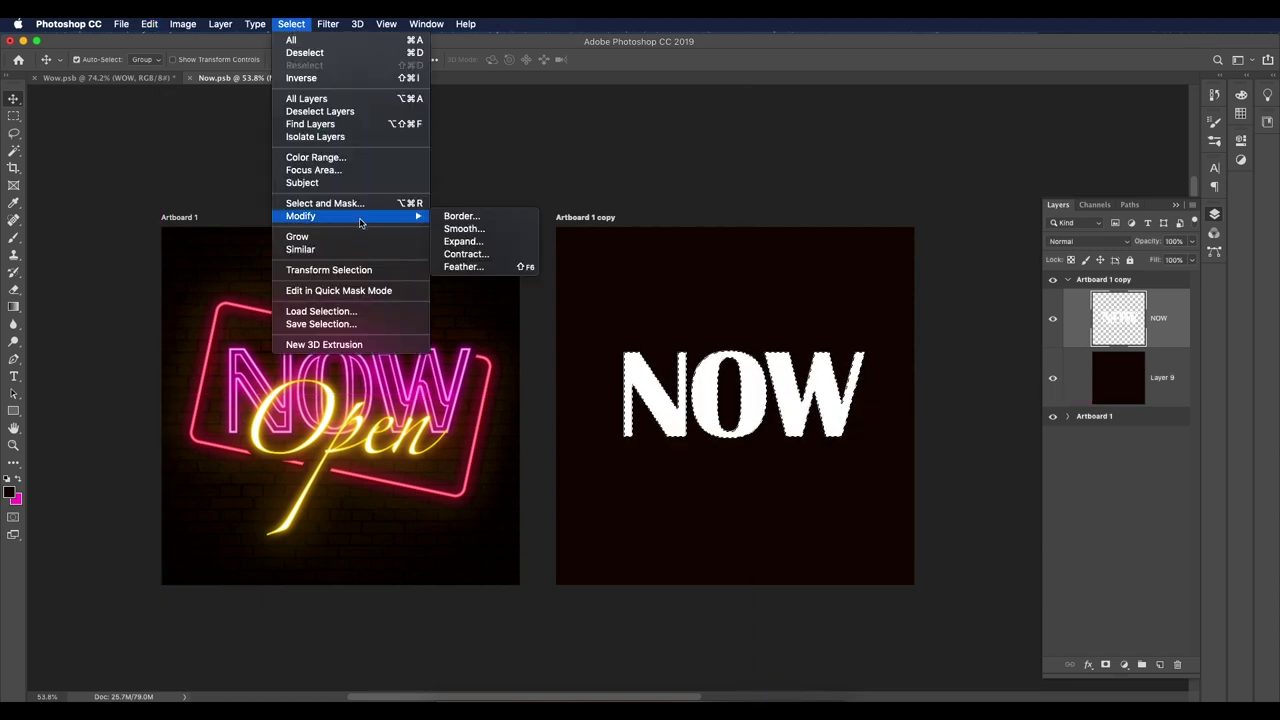
left_click(491, 256)
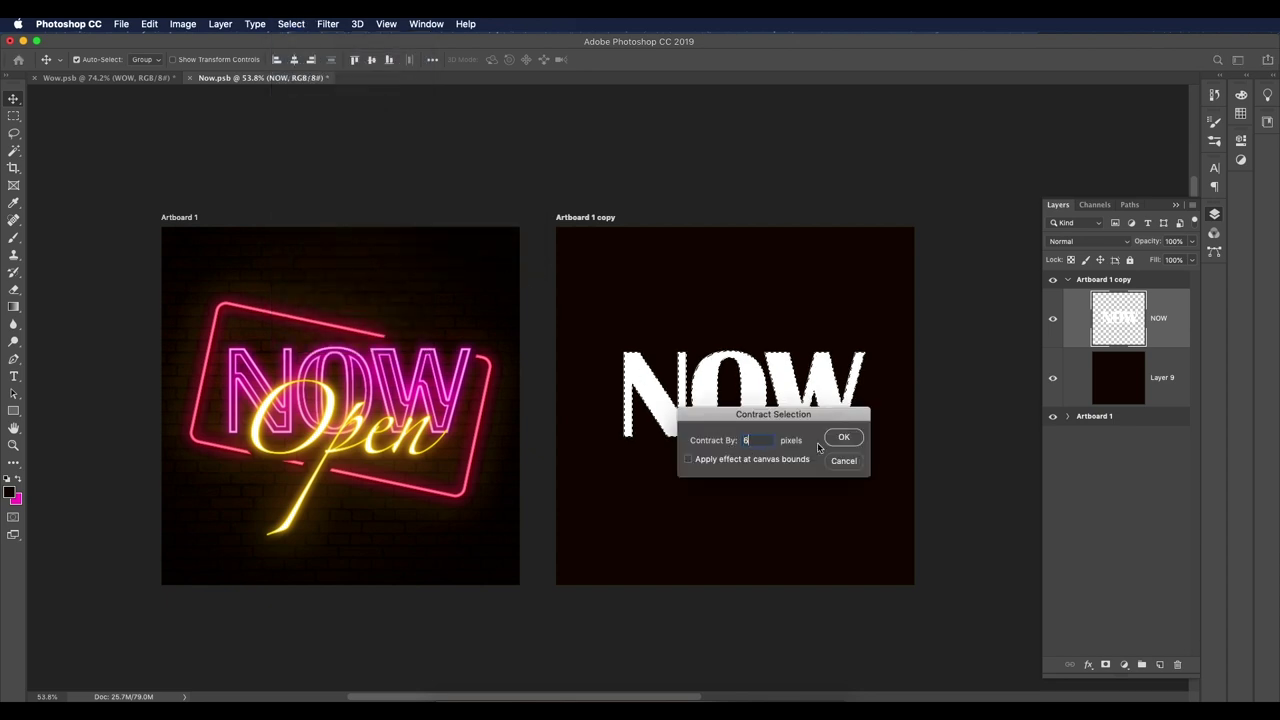
left_click(857, 444)
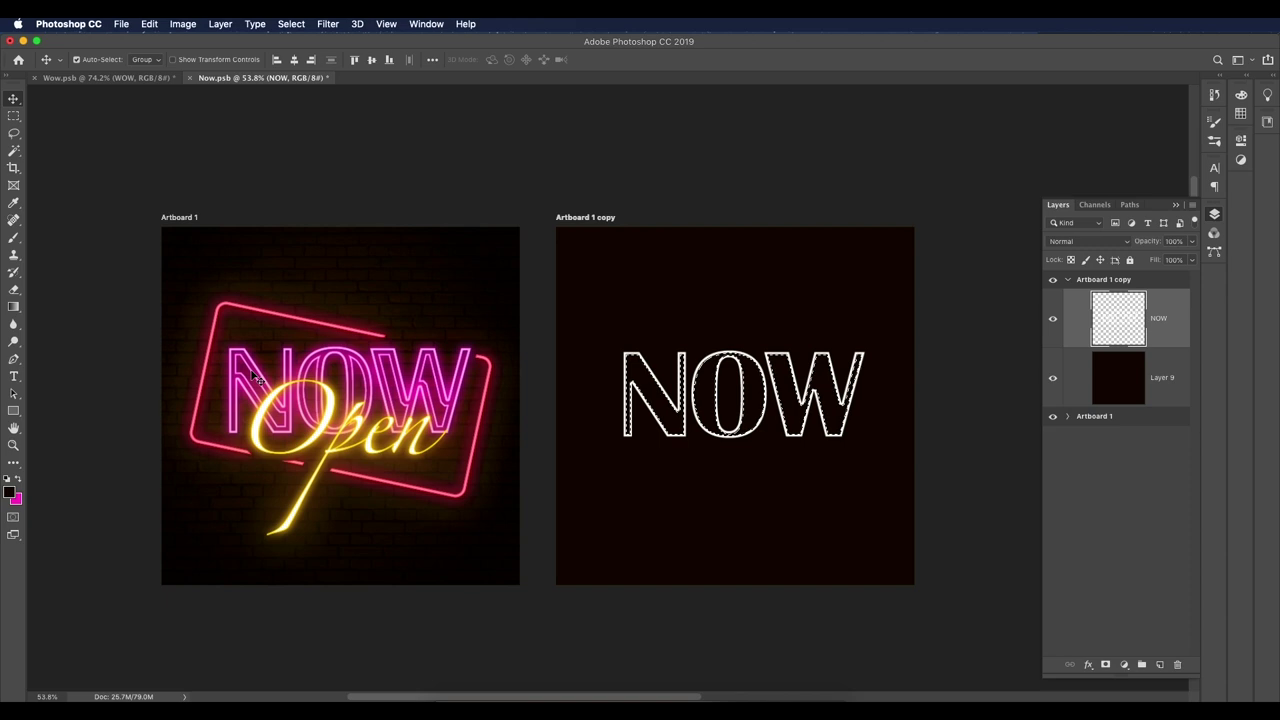
Step: Contract the NOW selection further inside the outline and fill it with white to form solid inner letter strokes
left_click(298, 25)
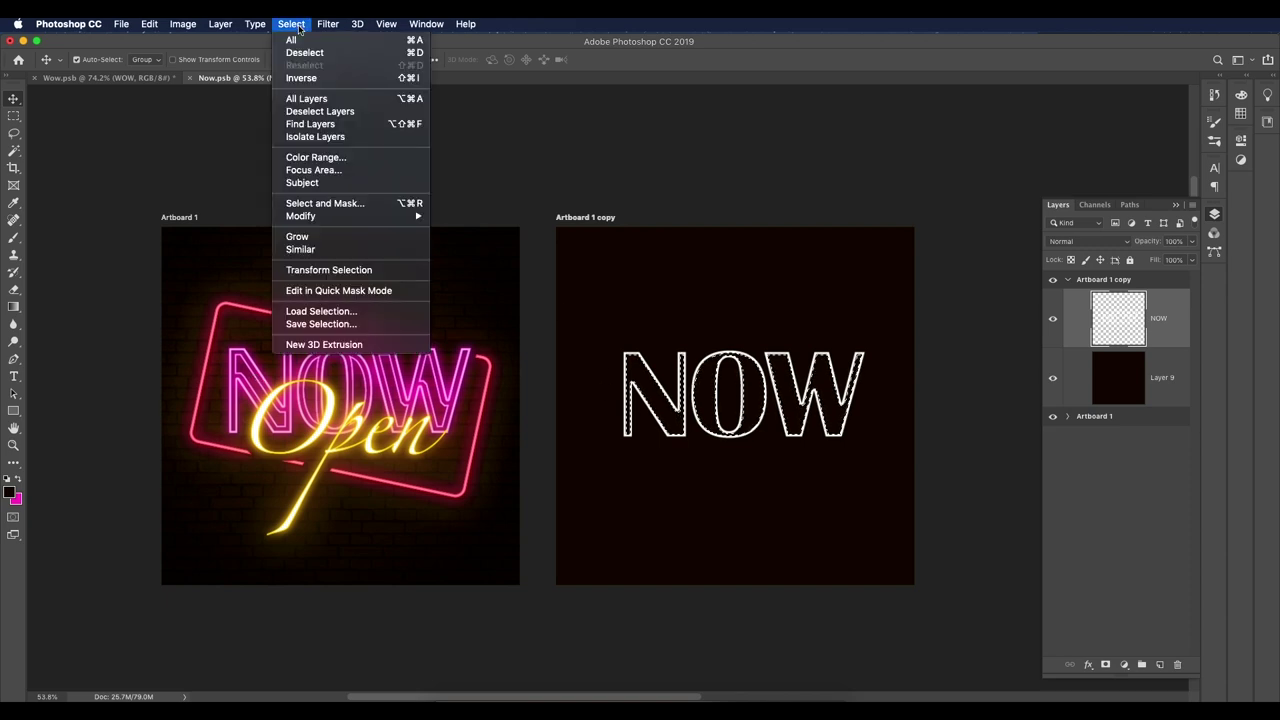
mouse_move(342, 217)
left_click(478, 256)
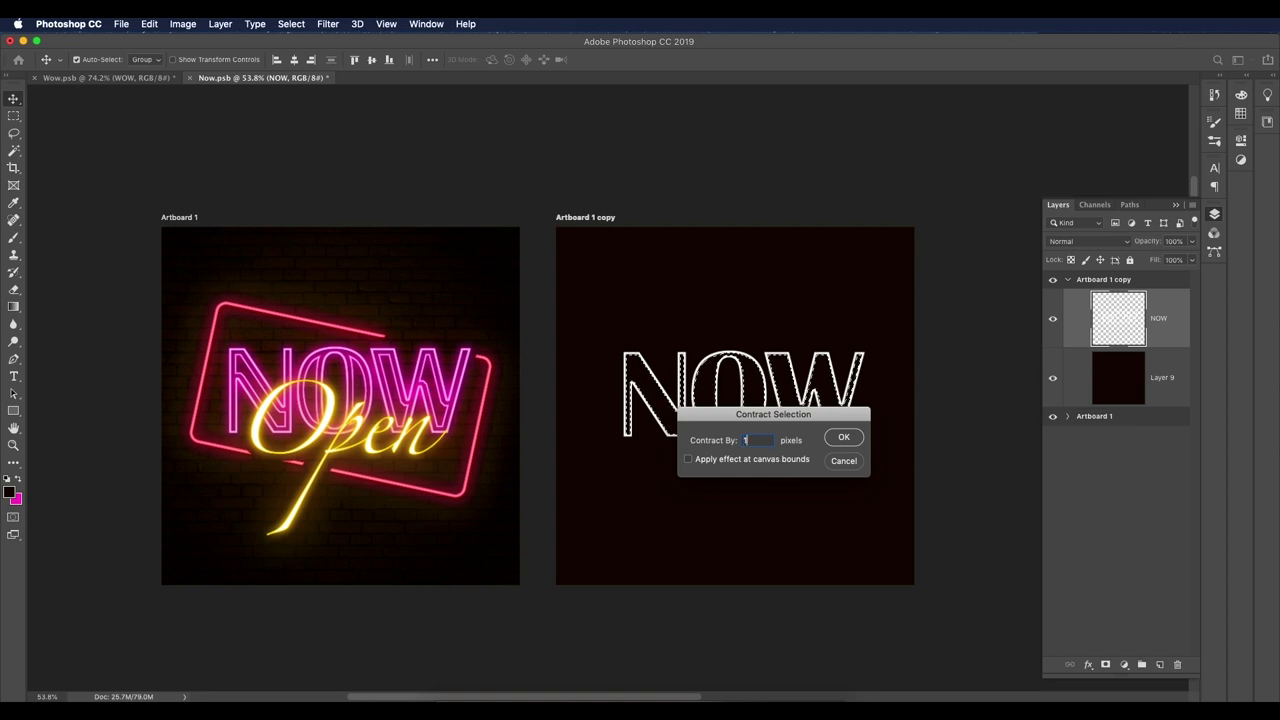
left_click(844, 438)
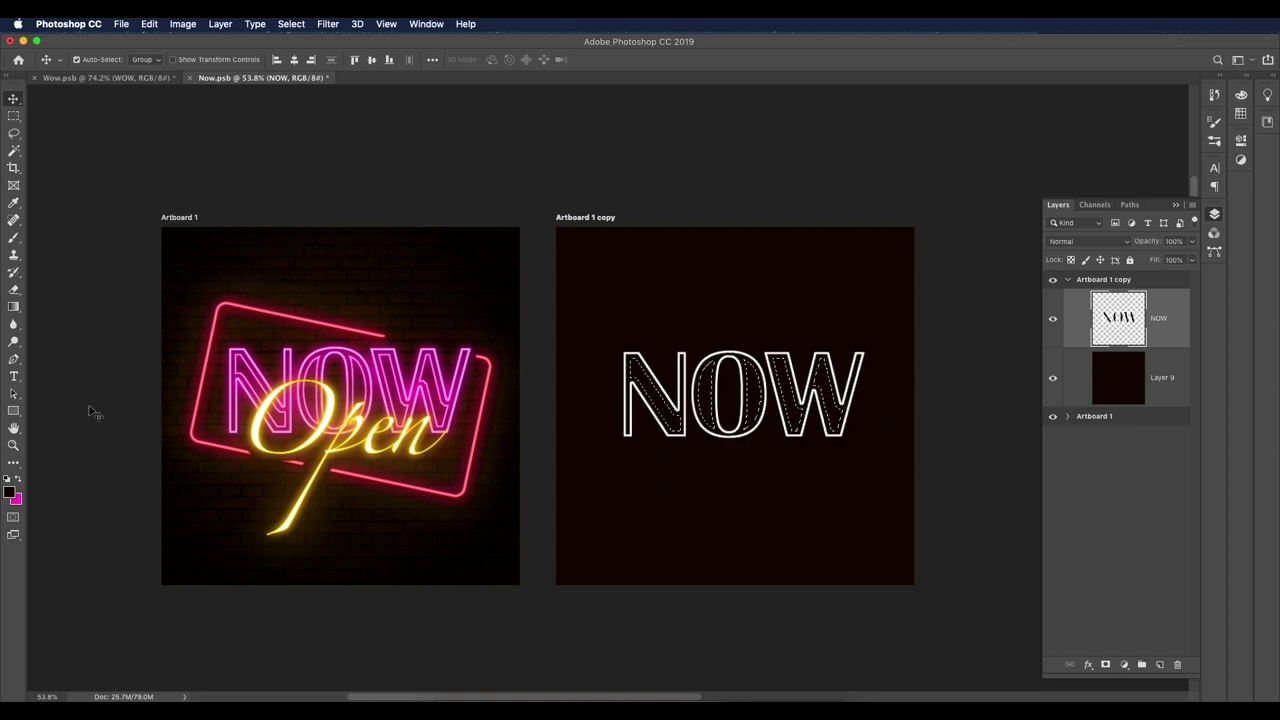
left_click(11, 490)
left_click(878, 181)
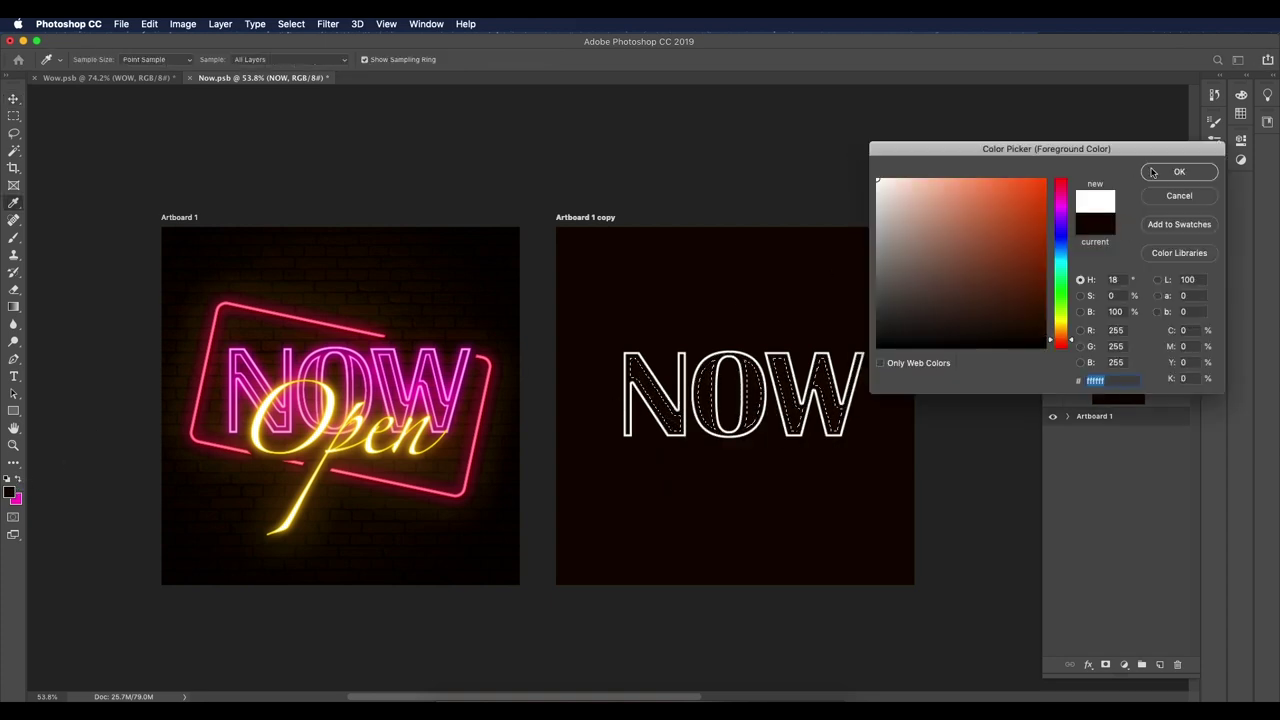
left_click(1152, 172)
key("alt+BackSpace")
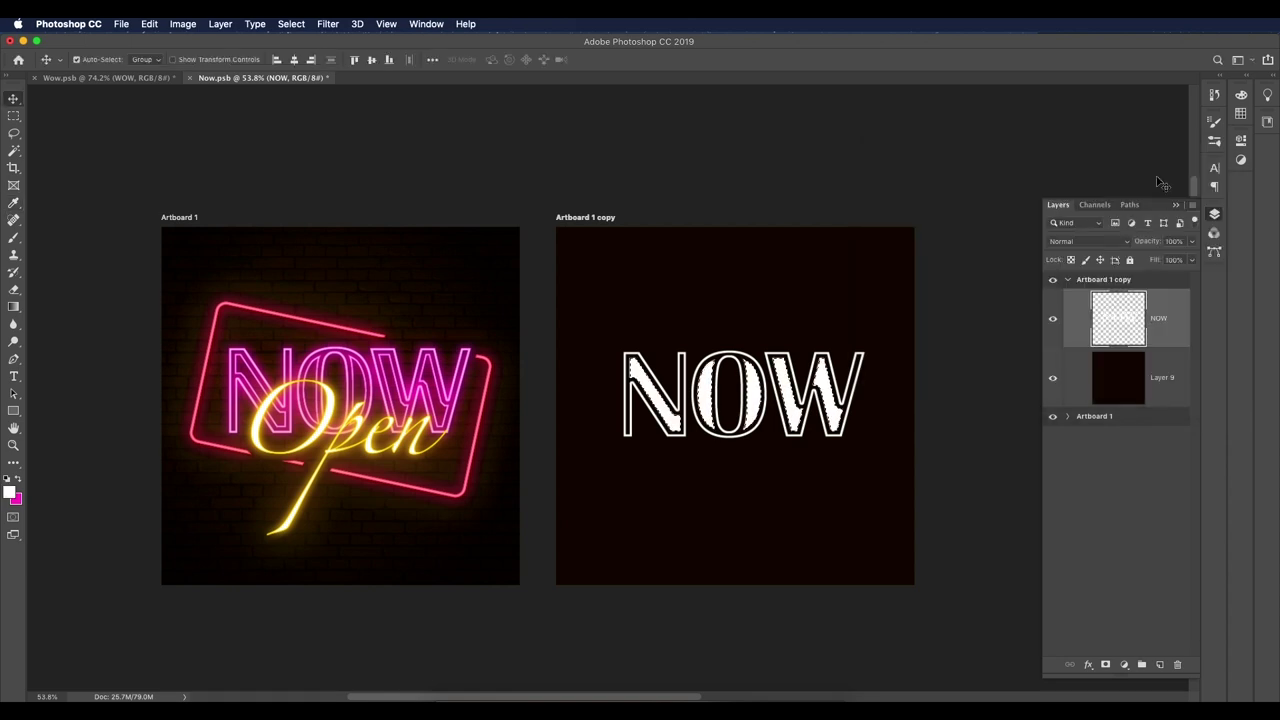
Step: Contract the selection by 3 pixels and delete its contents to leave a thin second outline inside the NOW letters, and deselect
left_click(302, 28)
mouse_move(360, 218)
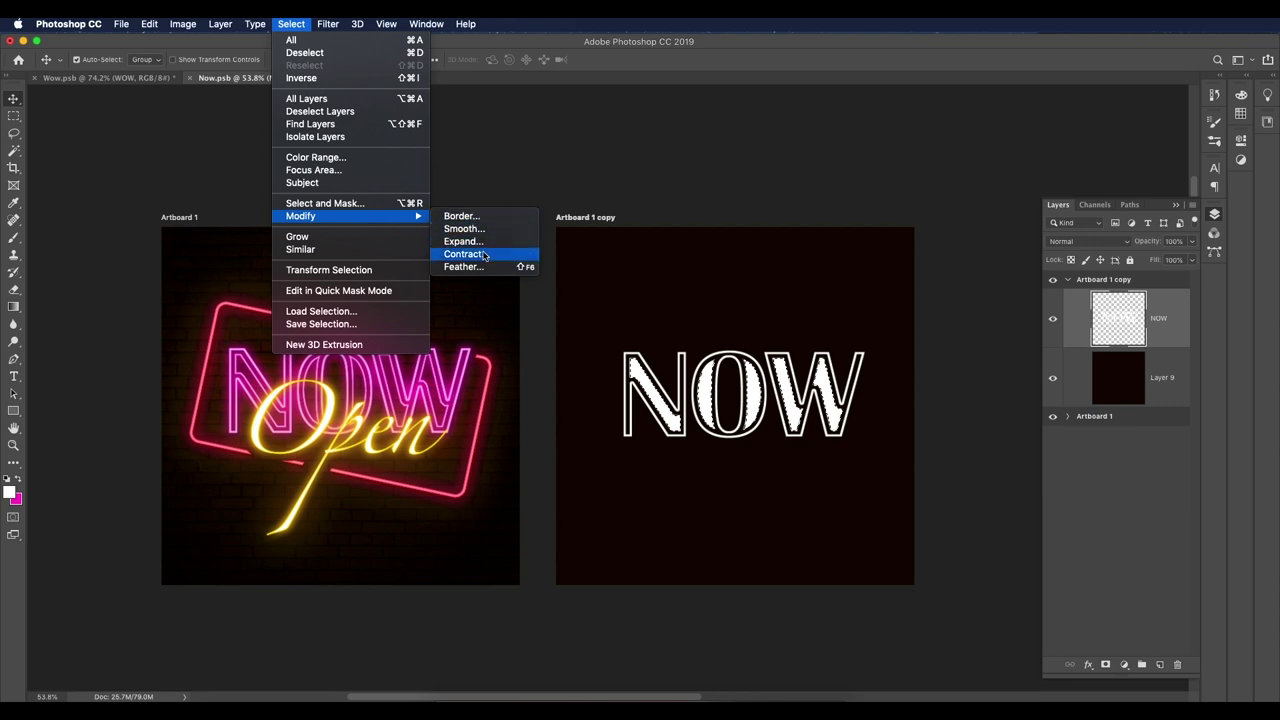
left_click(484, 256)
key("super+plus")
key("super+plus")
key("super+plus")
key("Return")
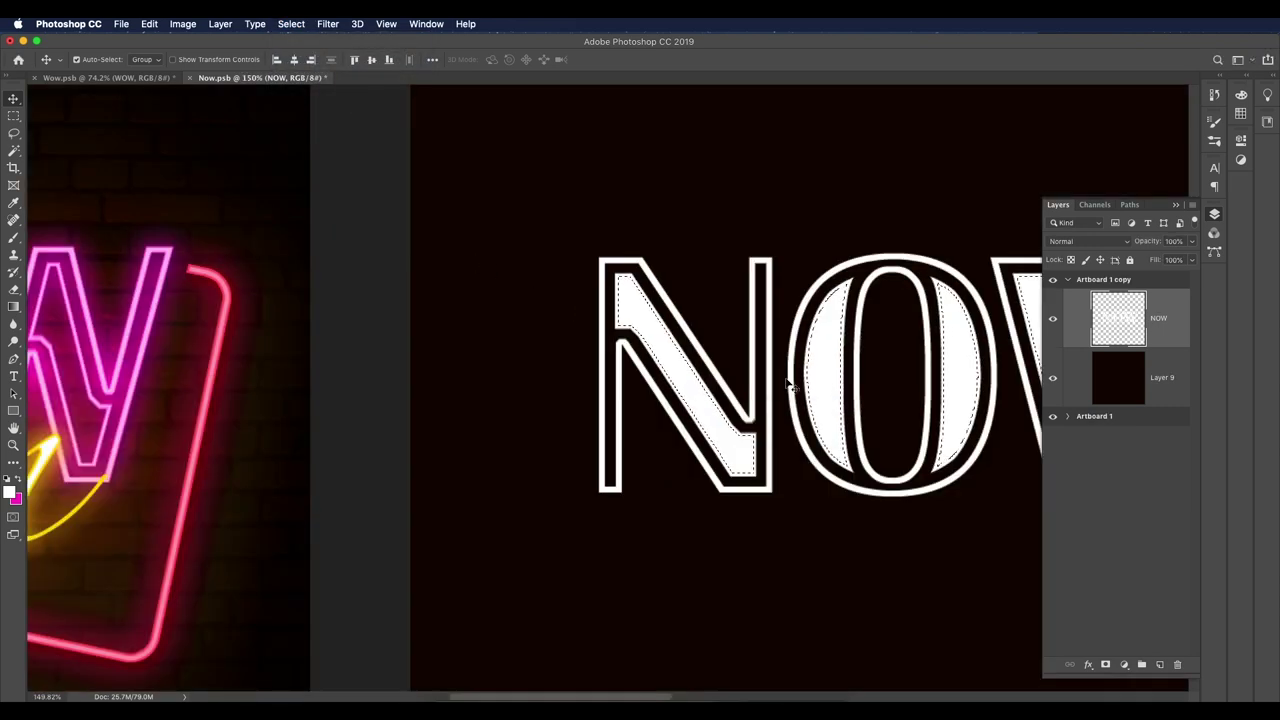
key("Delete")
key("super+0")
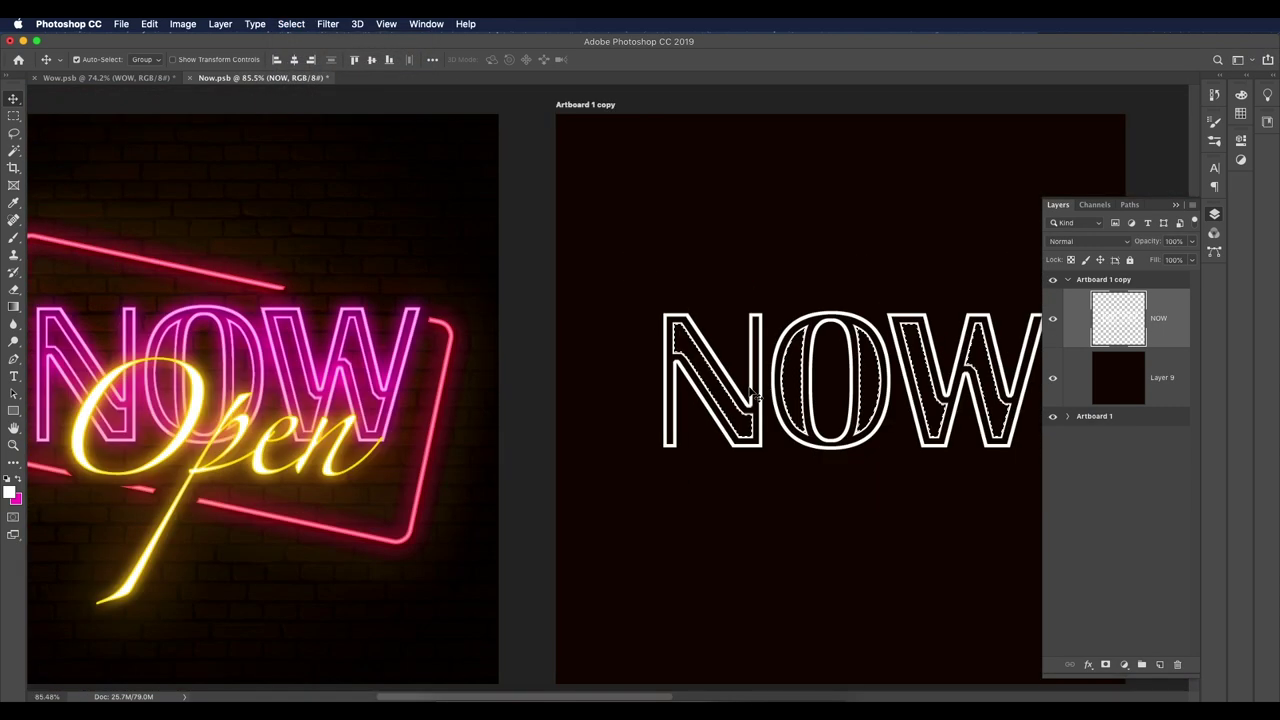
key("super+d")
scroll(790, 400, "down", 3)
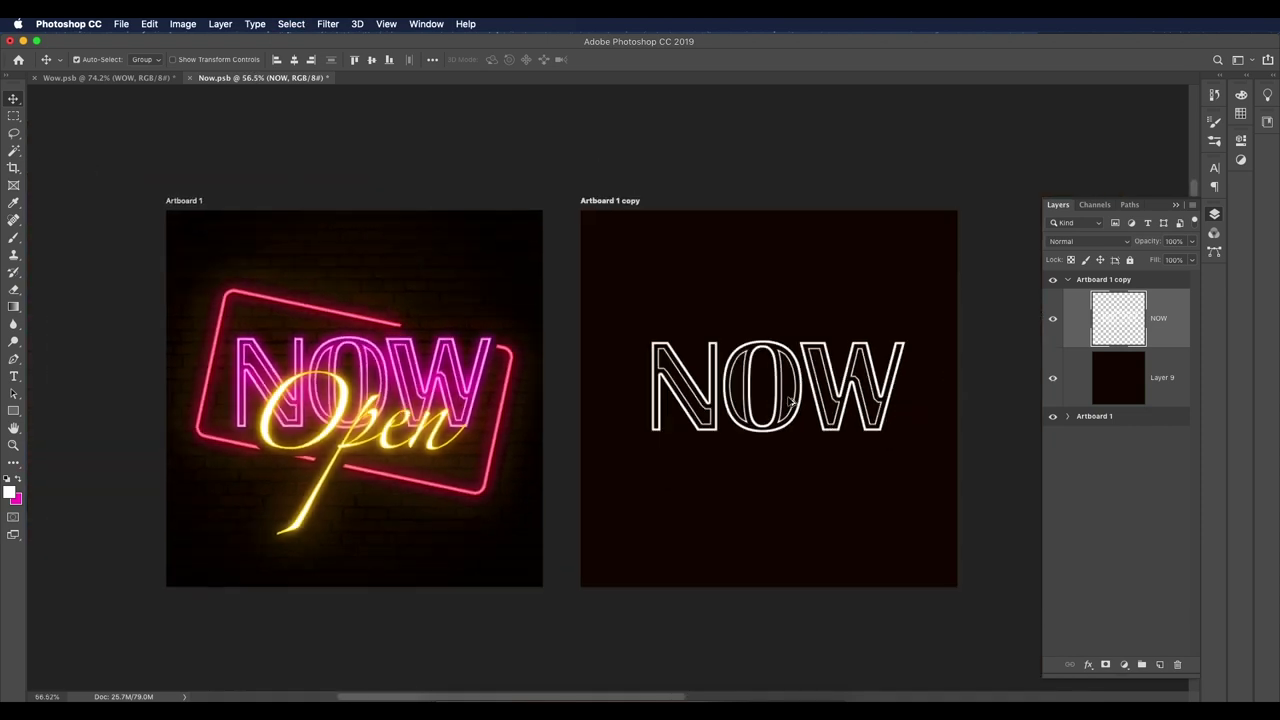
scroll(800, 398, "down", 1)
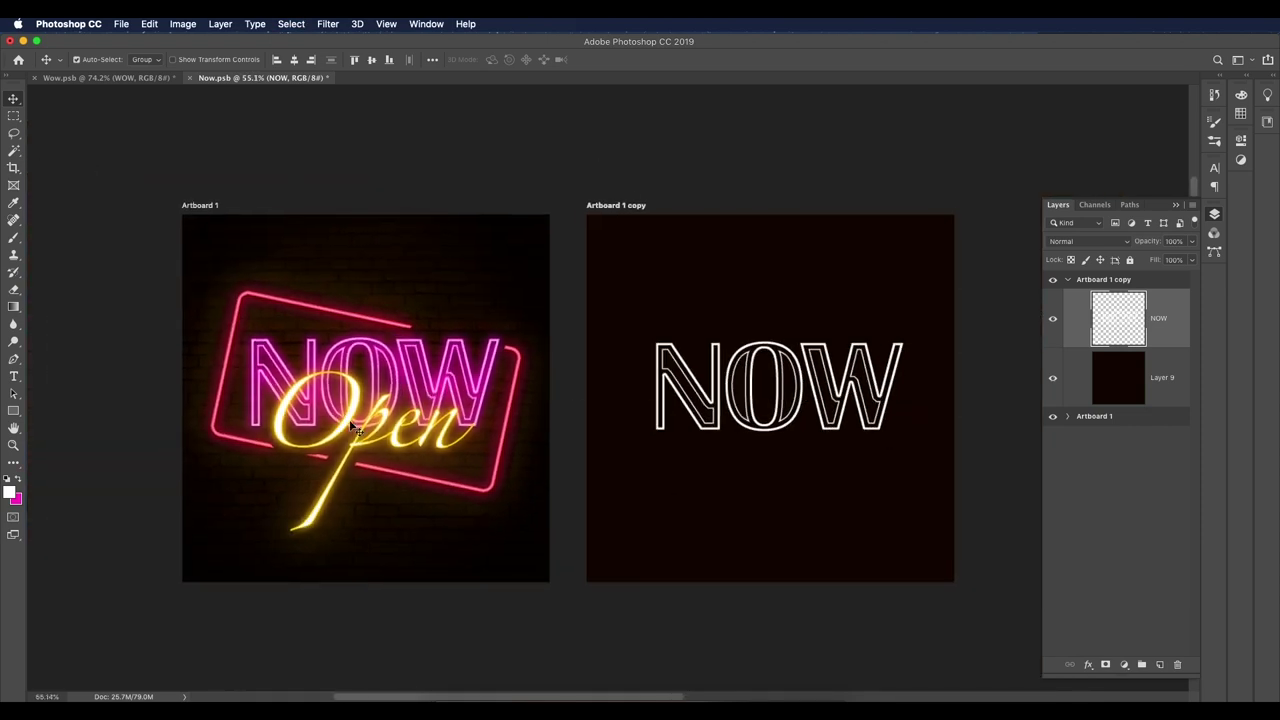
Step: Add the text "Open" below the NOW lettering on Artboard 1 copy and set its font to Zapfino
key("t")
left_click(718, 466)
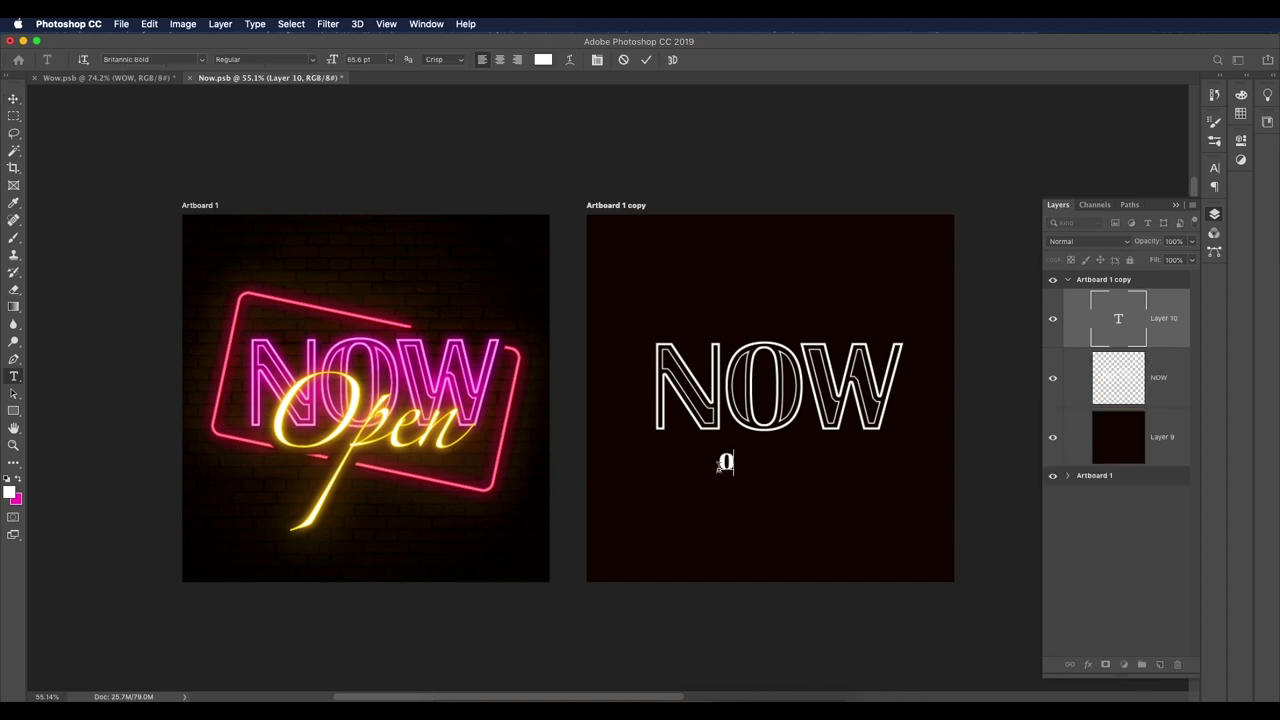
type("Open")
left_click(13, 98)
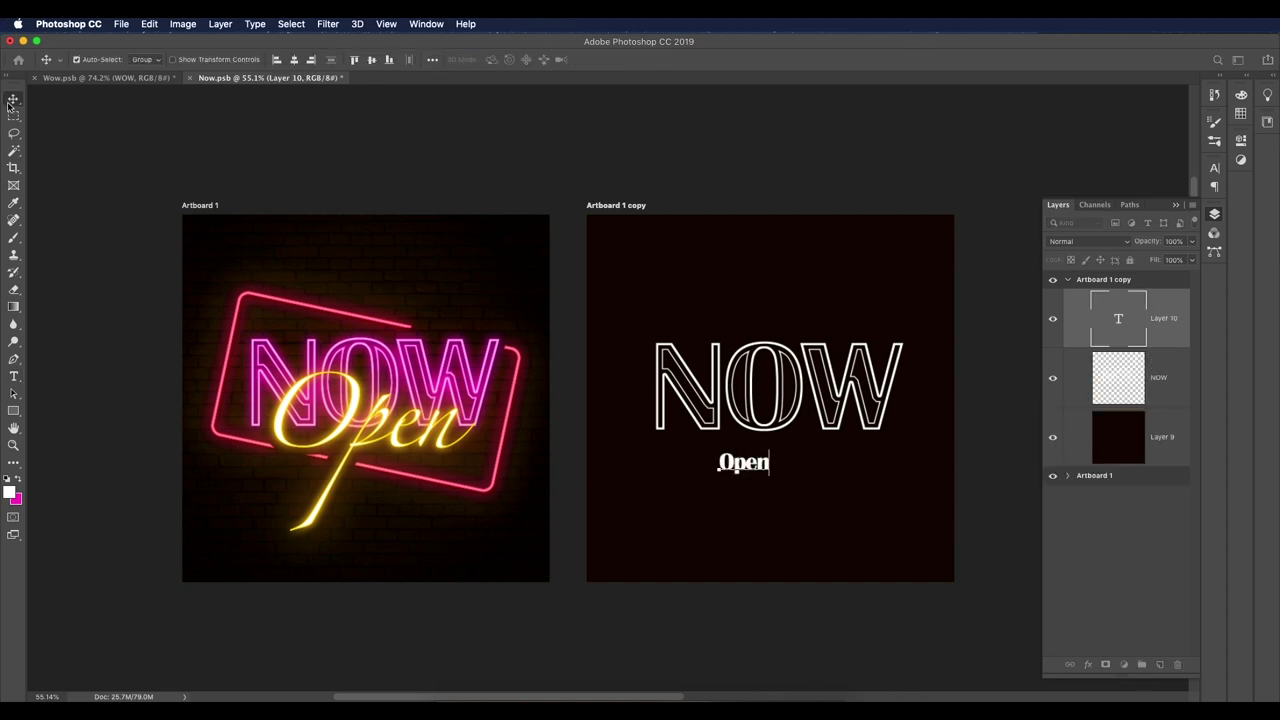
key("t")
left_click(150, 59)
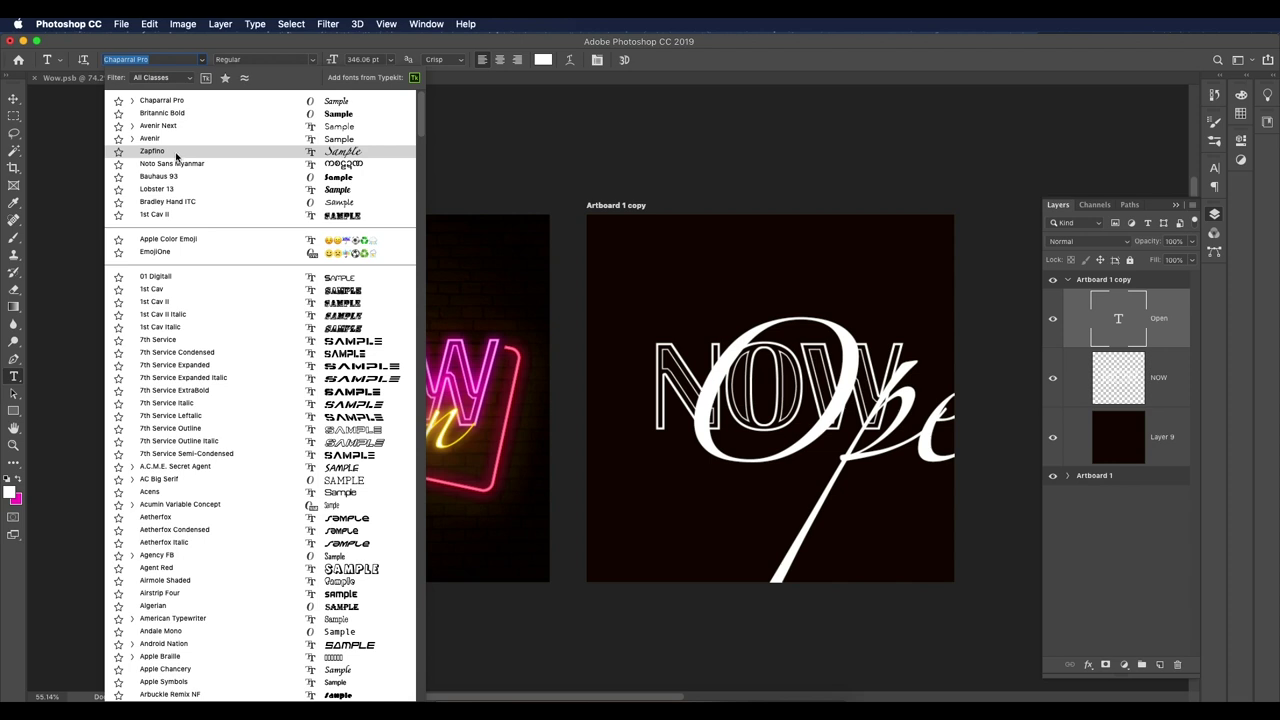
left_click(176, 153)
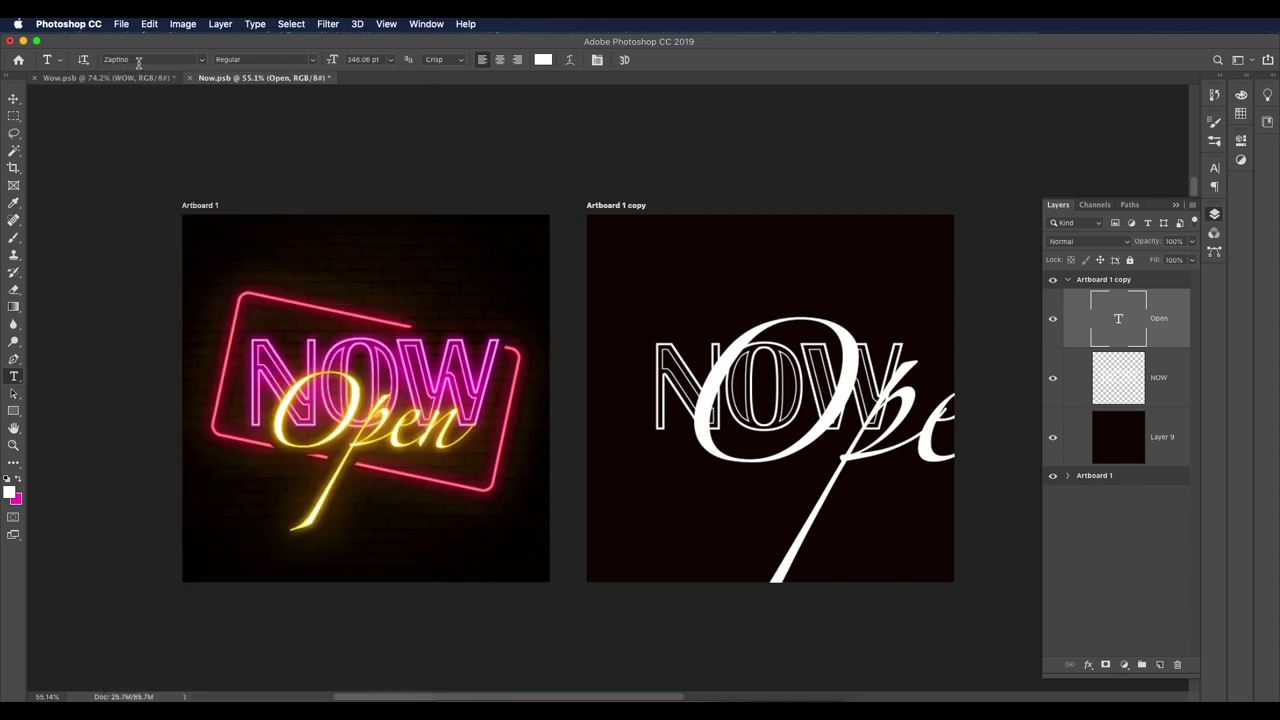
Step: Scale down the Open text and position it across the lower half of the NOW lettering as in the reference sign
left_click(14, 99)
key("ctrl+t")
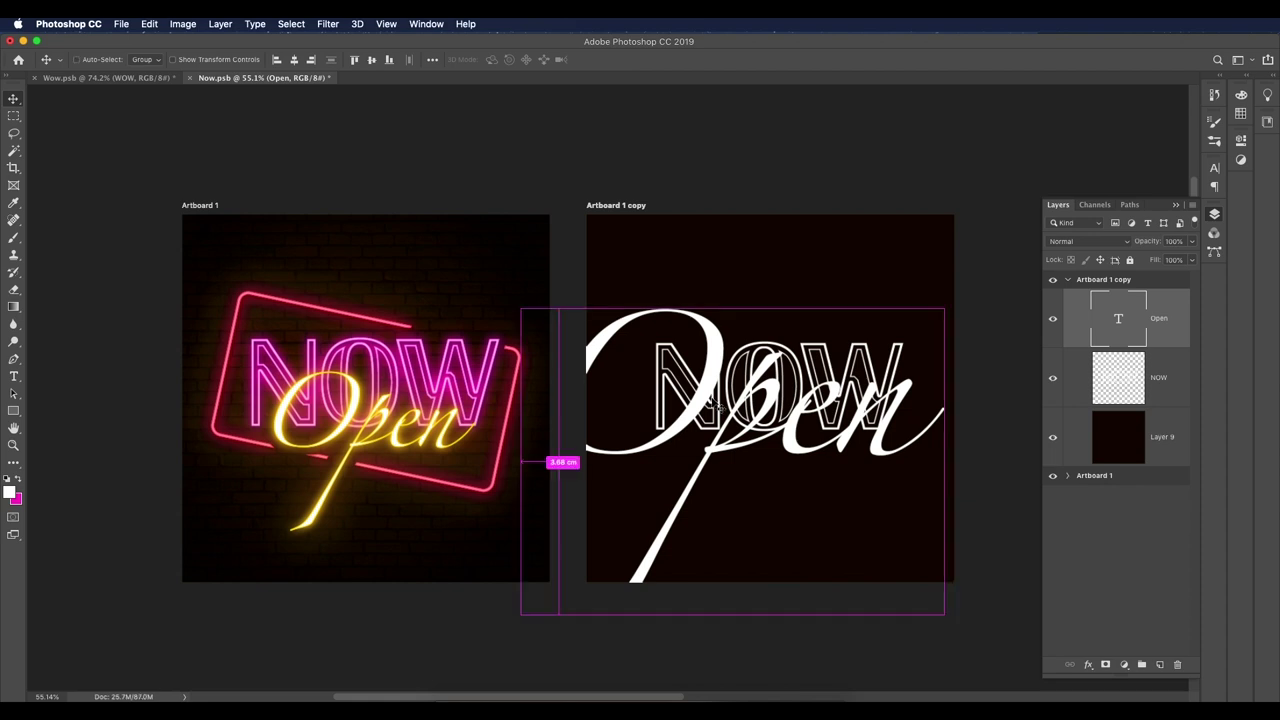
left_click_drag(955, 319, 761, 448)
key("Return")
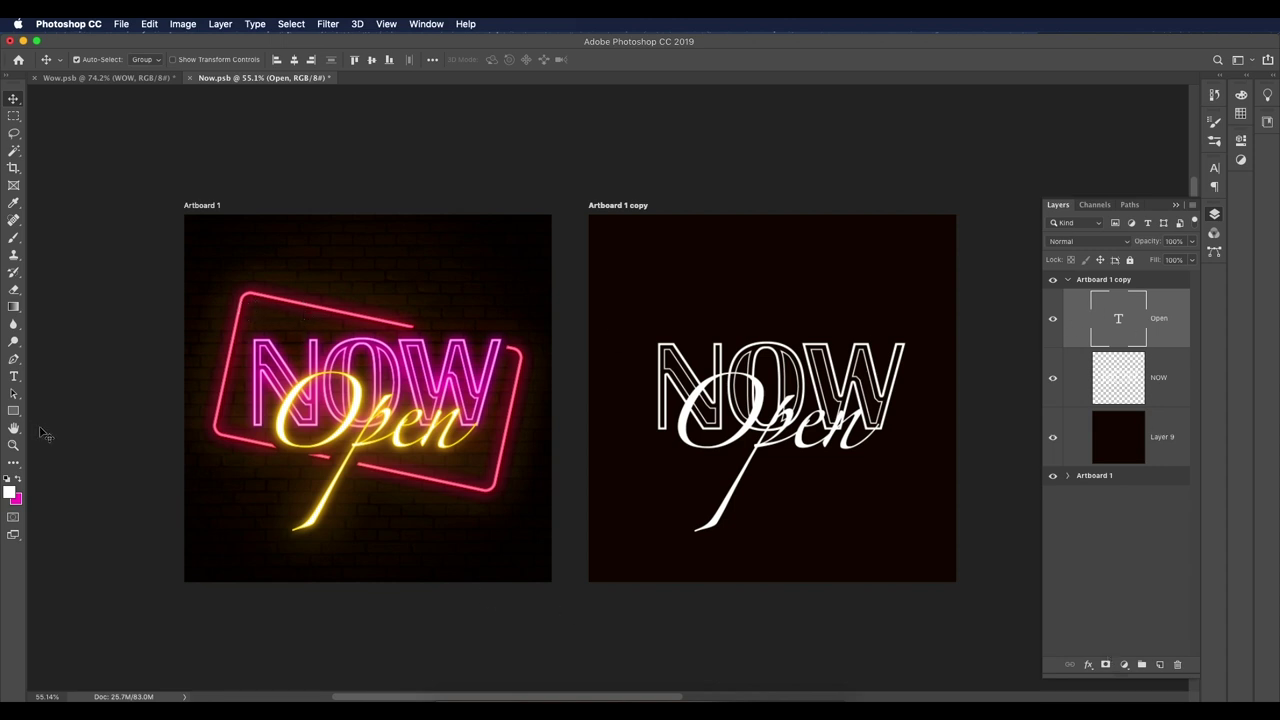
Step: Draw a white rounded rectangle about 794 × 383 px with a 30 px corner radius over the NOW Open lettering
left_click_drag(13, 410, 92, 430)
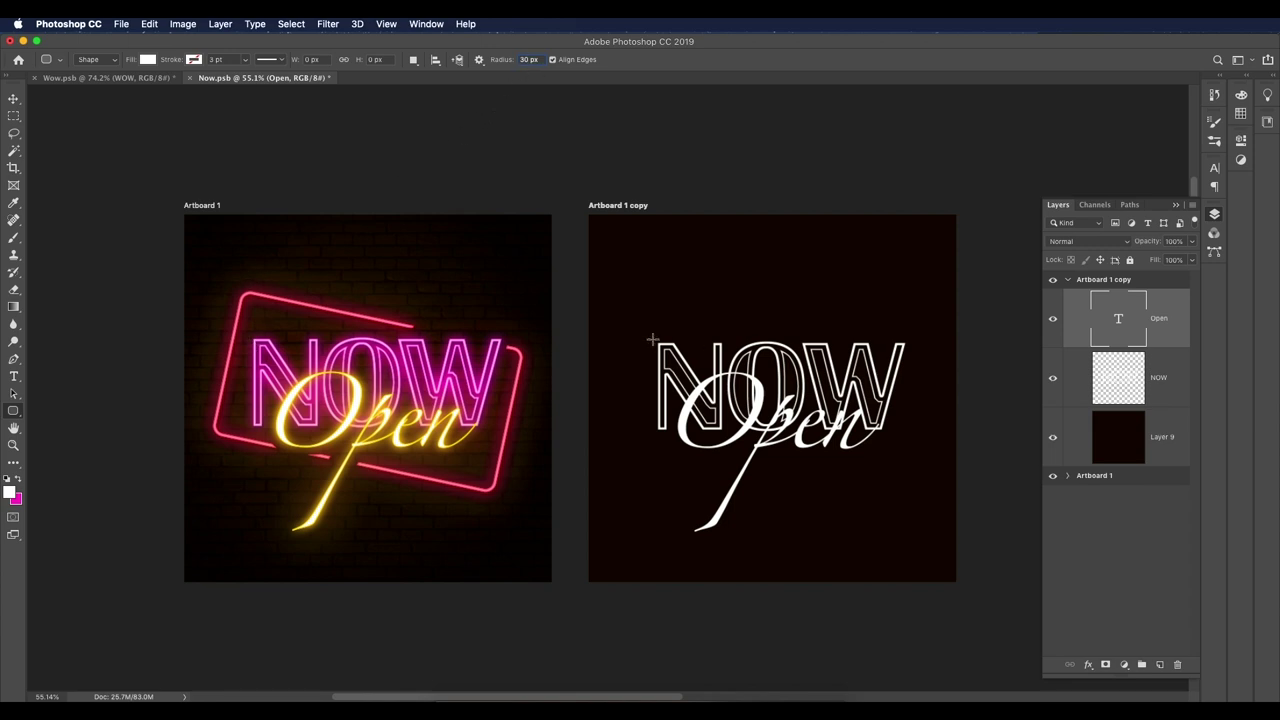
left_click_drag(633, 321, 922, 462)
key("v")
Step: Rotate the rounded rectangle to about 12° and fit it around the lettering, with its layer opacity lowered to 41%
key("ctrl+t")
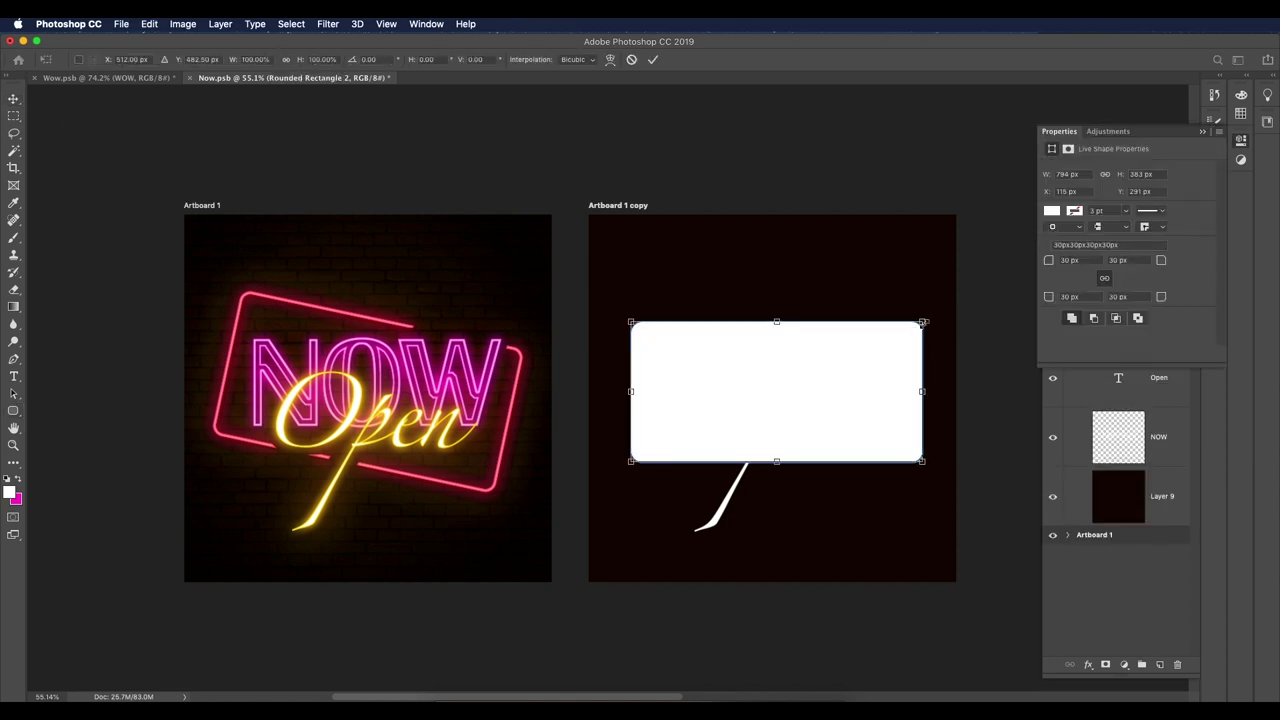
left_click_drag(930, 318, 953, 360)
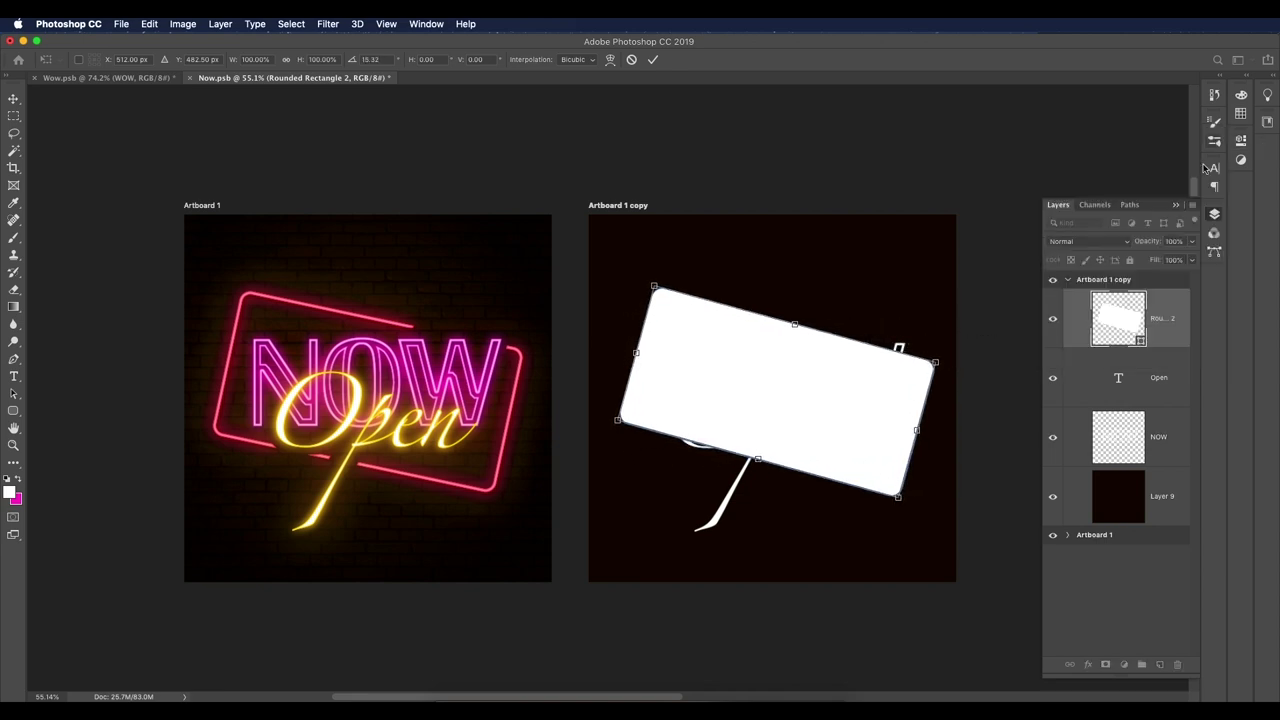
left_click(1191, 241)
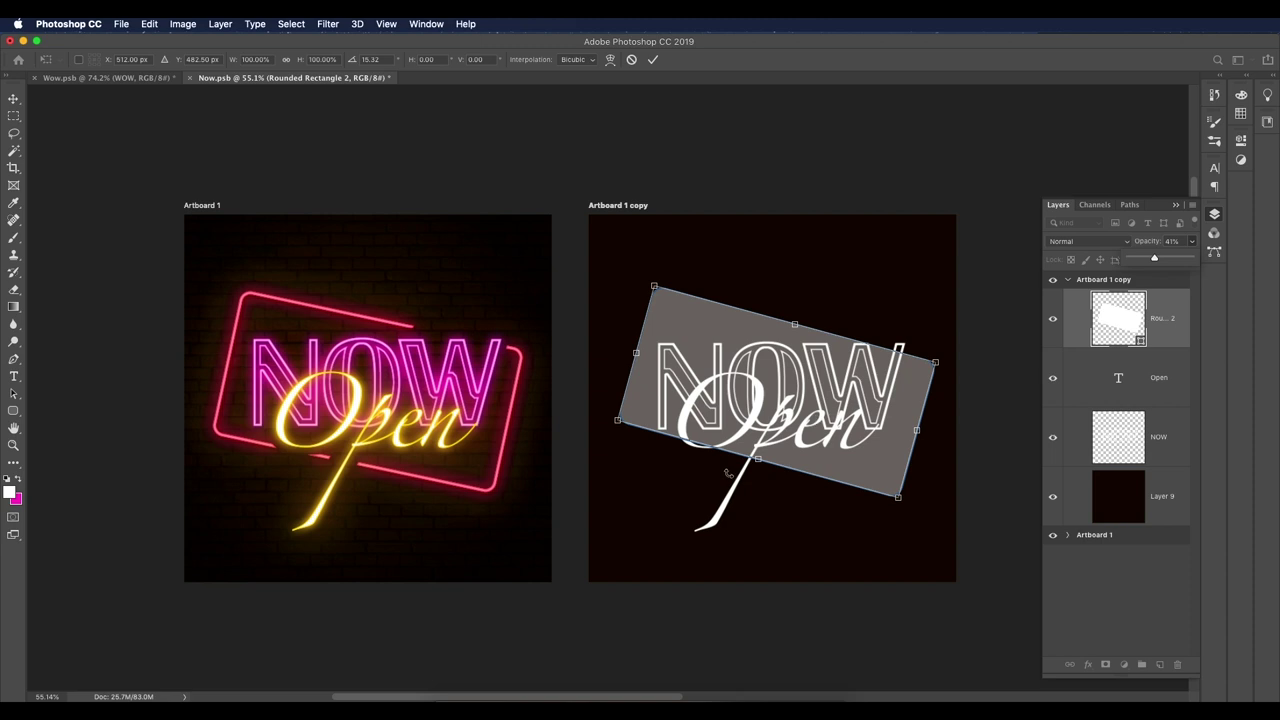
left_click_drag(748, 365, 738, 348)
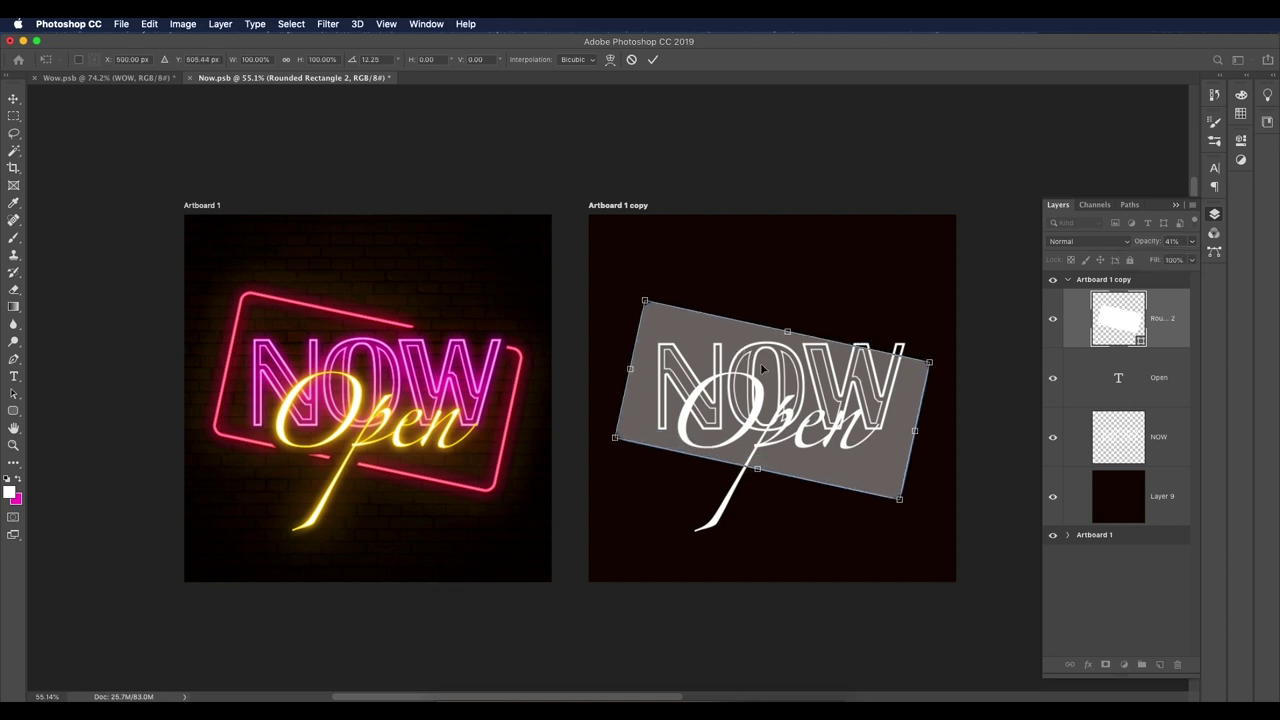
left_click_drag(916, 416, 918, 398)
left_click_drag(628, 368, 632, 354)
left_click_drag(756, 466, 757, 468)
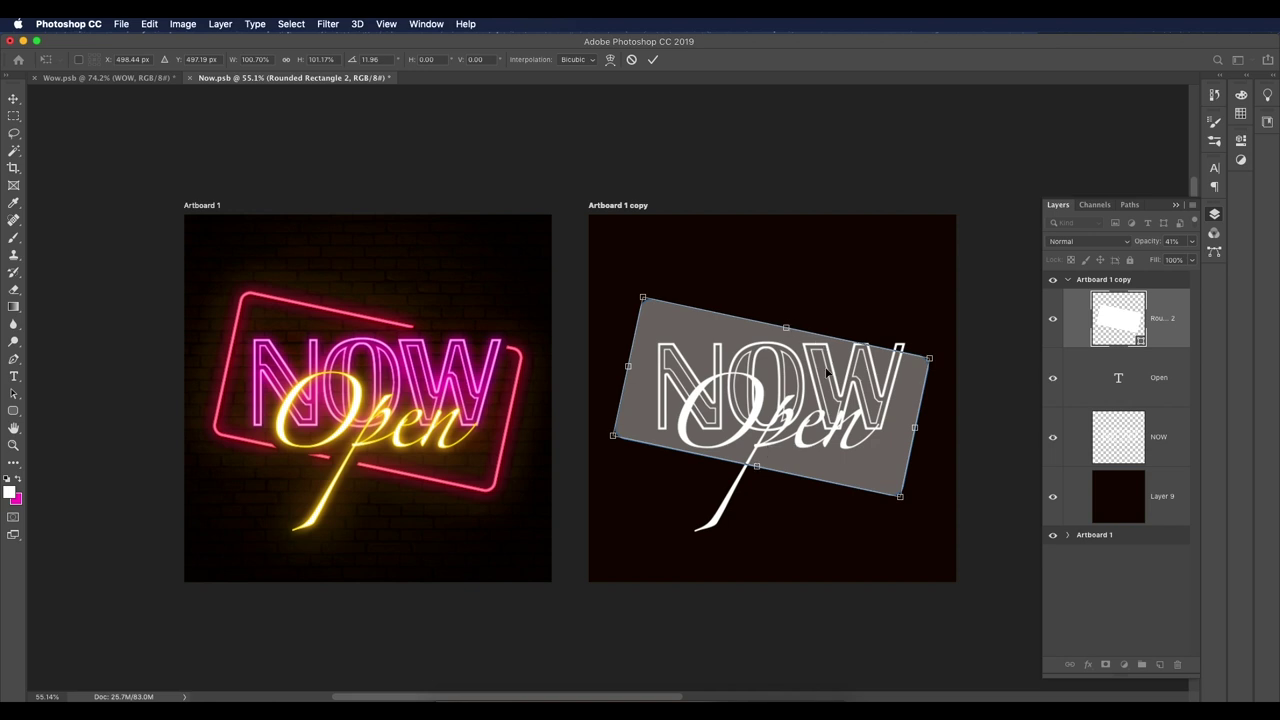
key("Return")
Step: Restore the rounded rectangle's opacity to 100%, and load its shape as a selection contracted slightly inward
left_click(1191, 243)
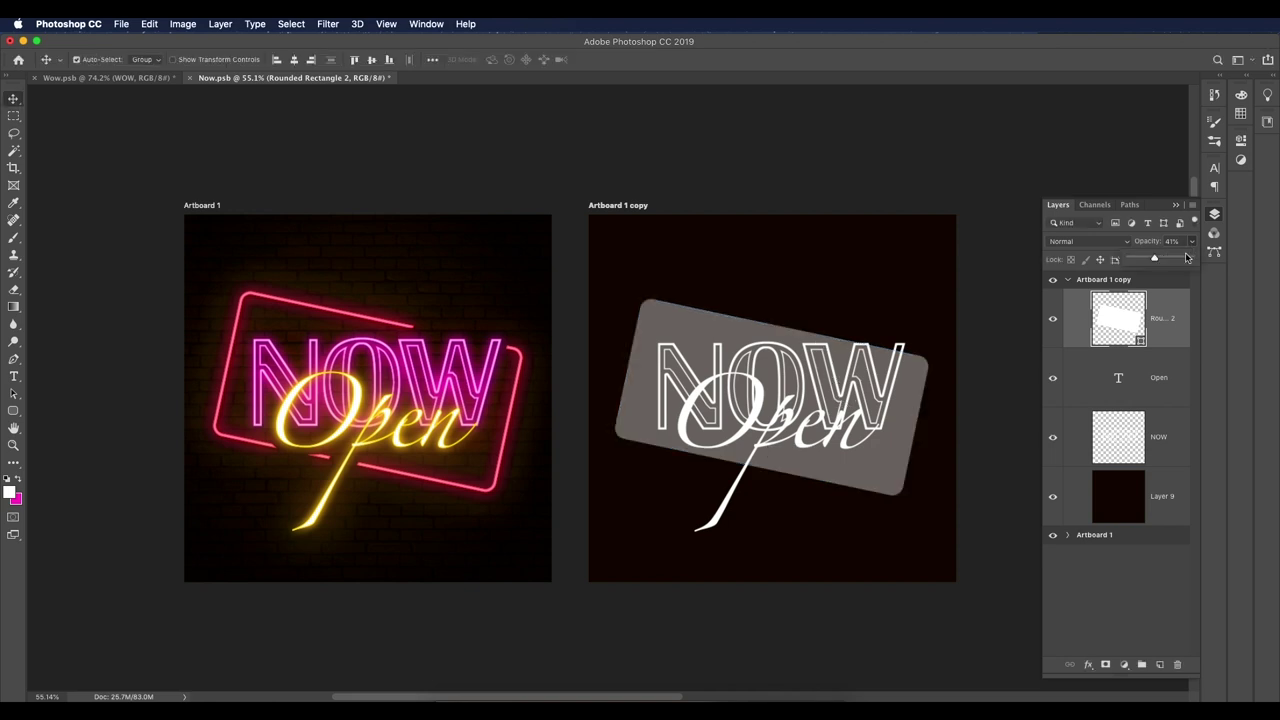
left_click(1190, 258)
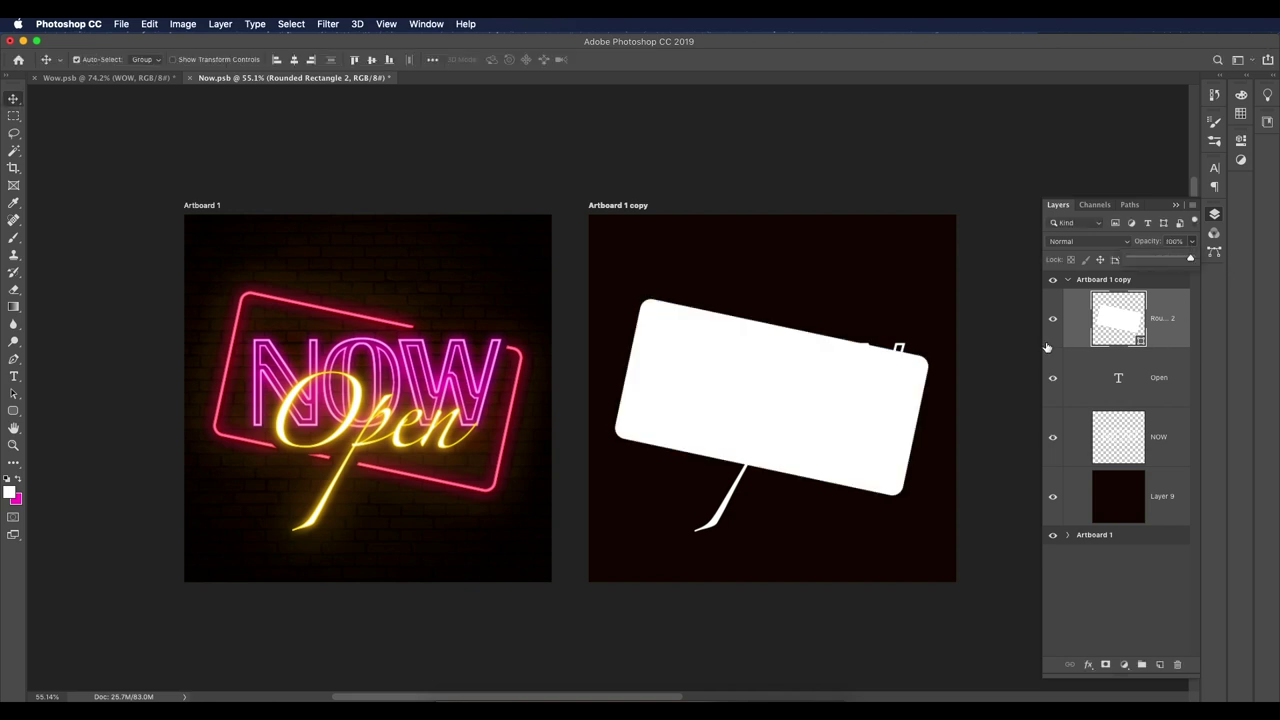
left_click(1118, 326, "super")
left_click(291, 23)
mouse_move(348, 218)
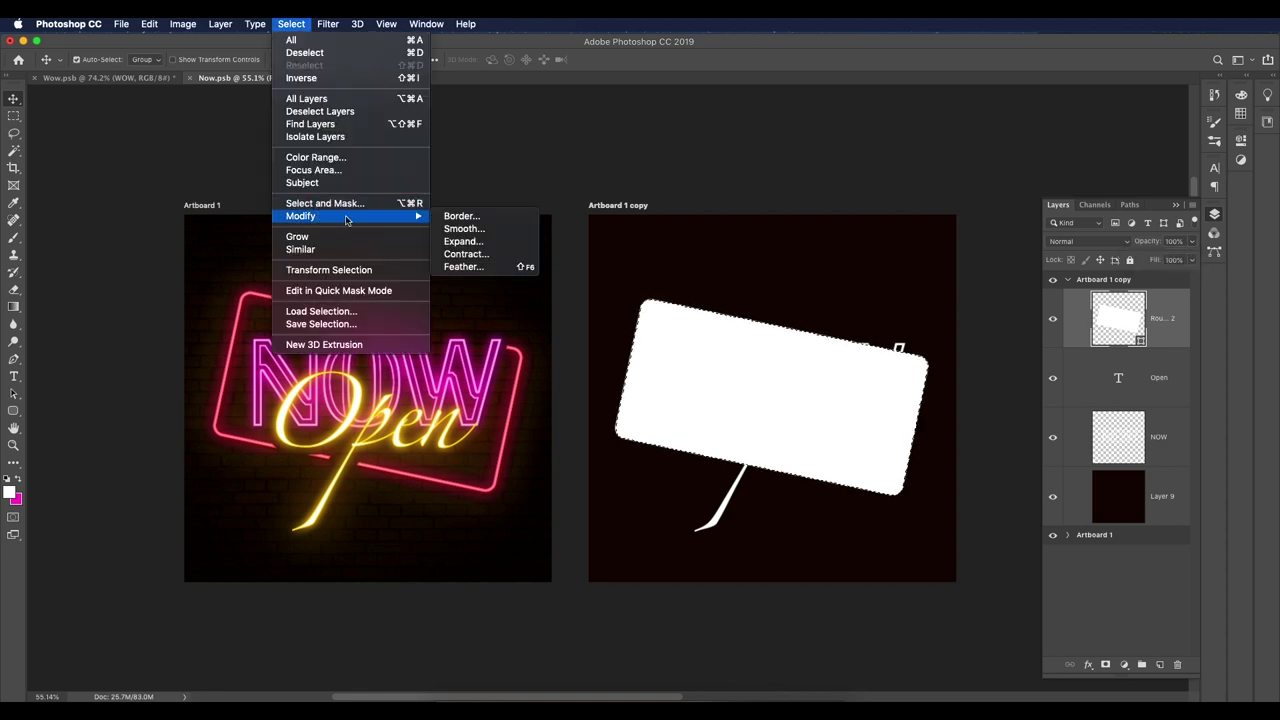
left_click(467, 254)
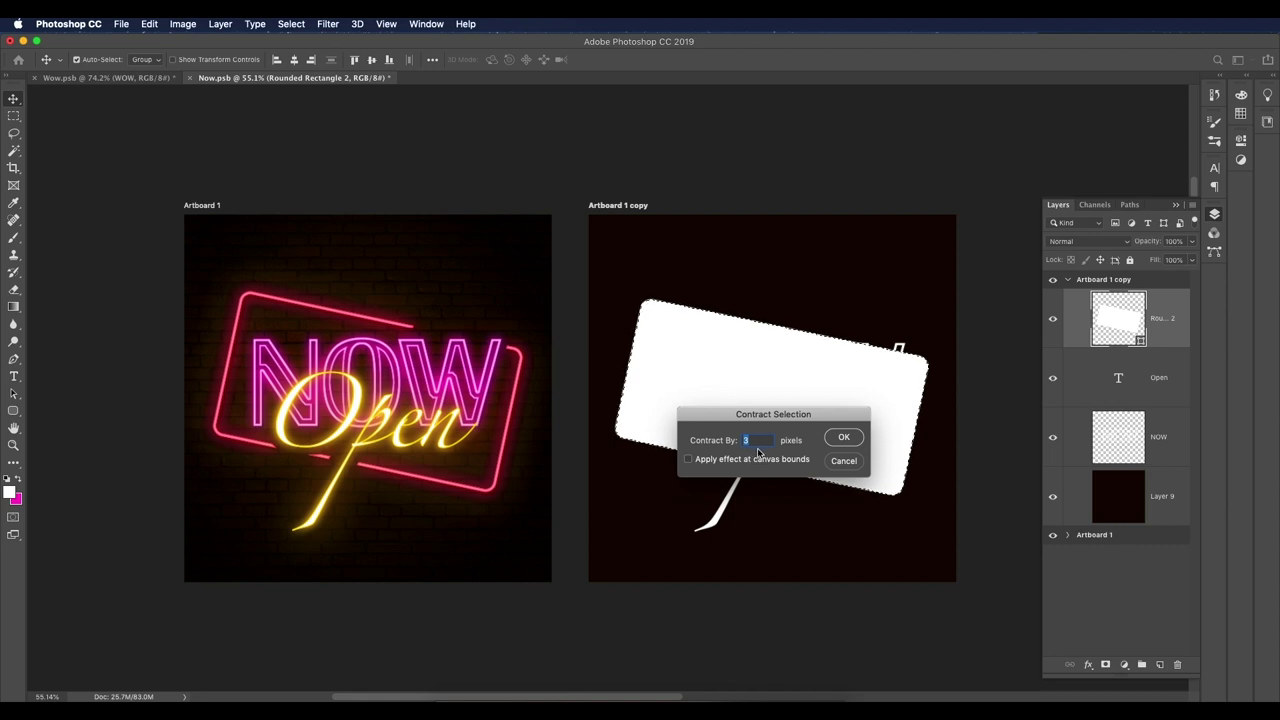
left_click(843, 440)
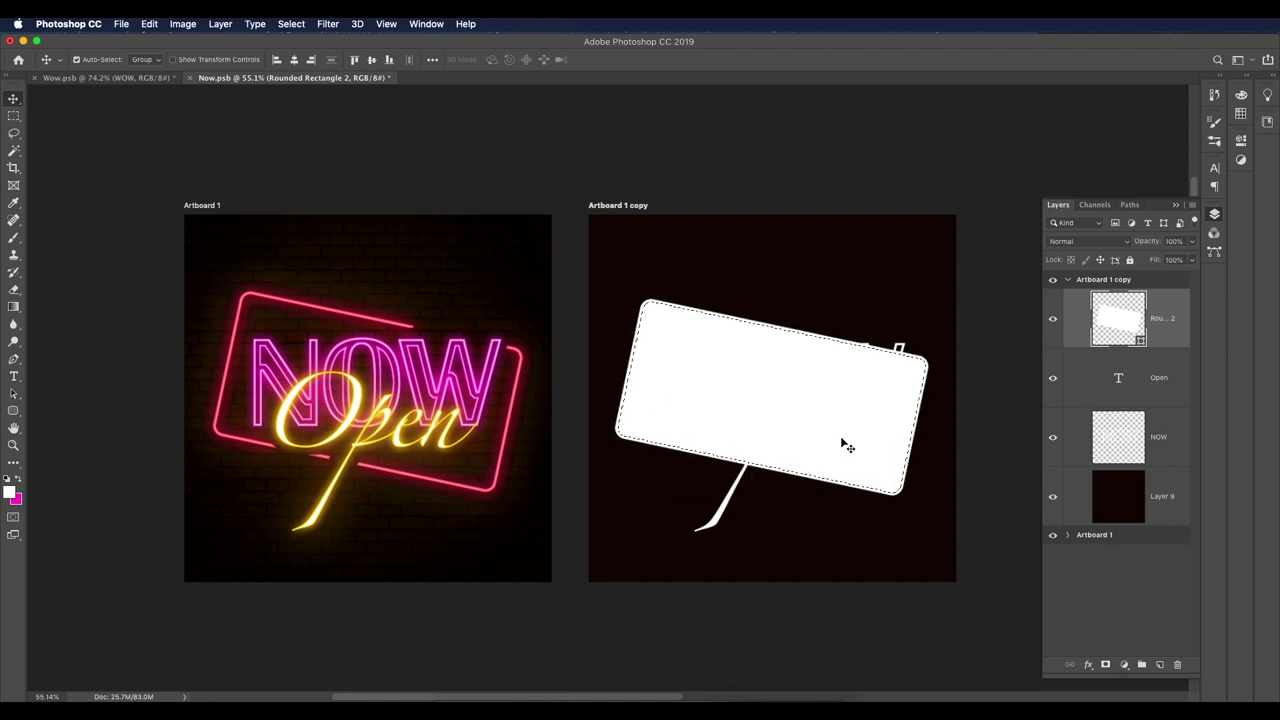
Step: Rasterize the rounded rectangle shape and delete the pixels inside the contracted selection to leave a thin frame, and deselect
key("BackSpace")
key("Return")
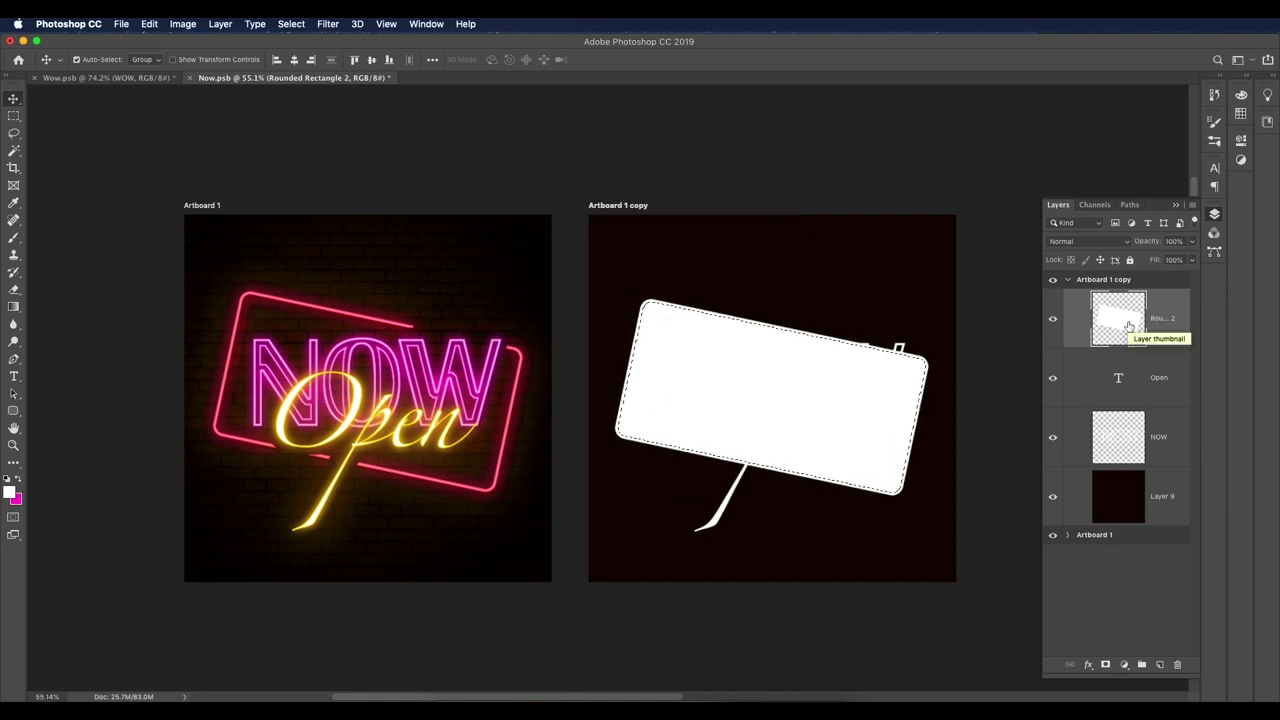
left_click(217, 24)
mouse_move(256, 310)
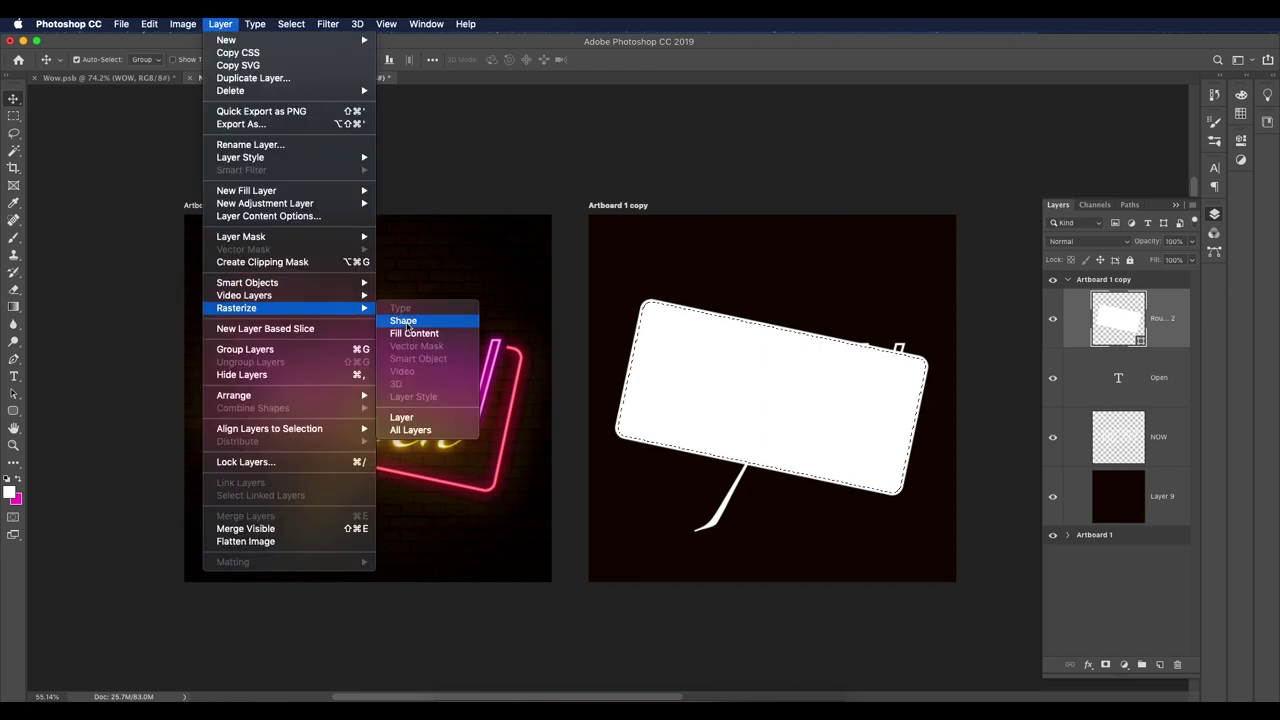
left_click(407, 325)
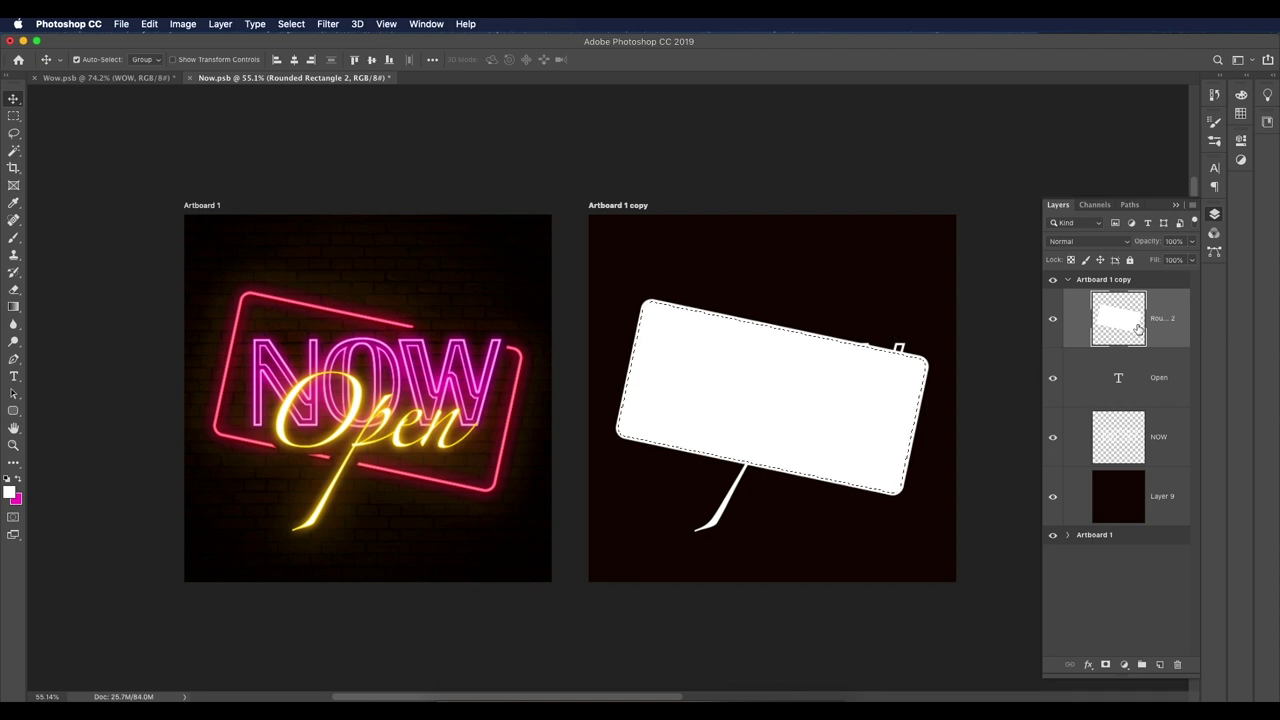
key("Delete")
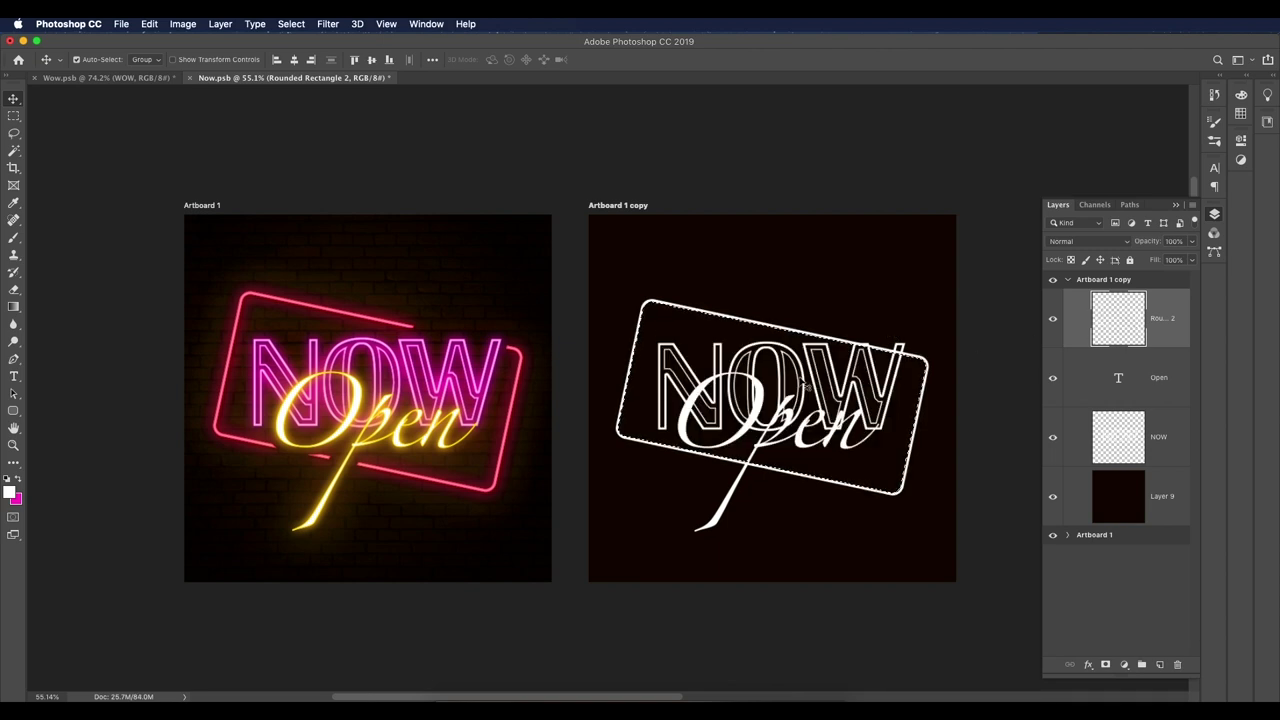
key("ctrl+d")
scroll(656, 359, "down", 1)
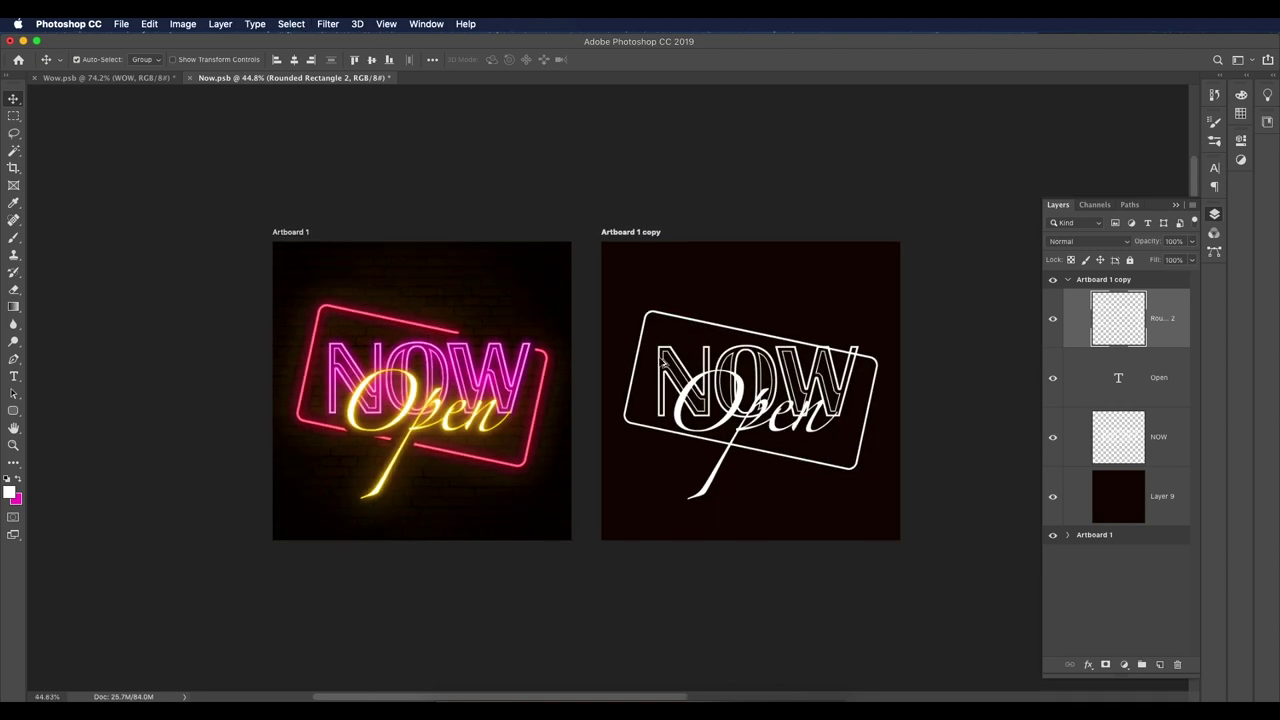
Step: Load the saved text alpha channel as a selection around the NOW lettering and return to the layers
scroll(708, 317, "up", 3)
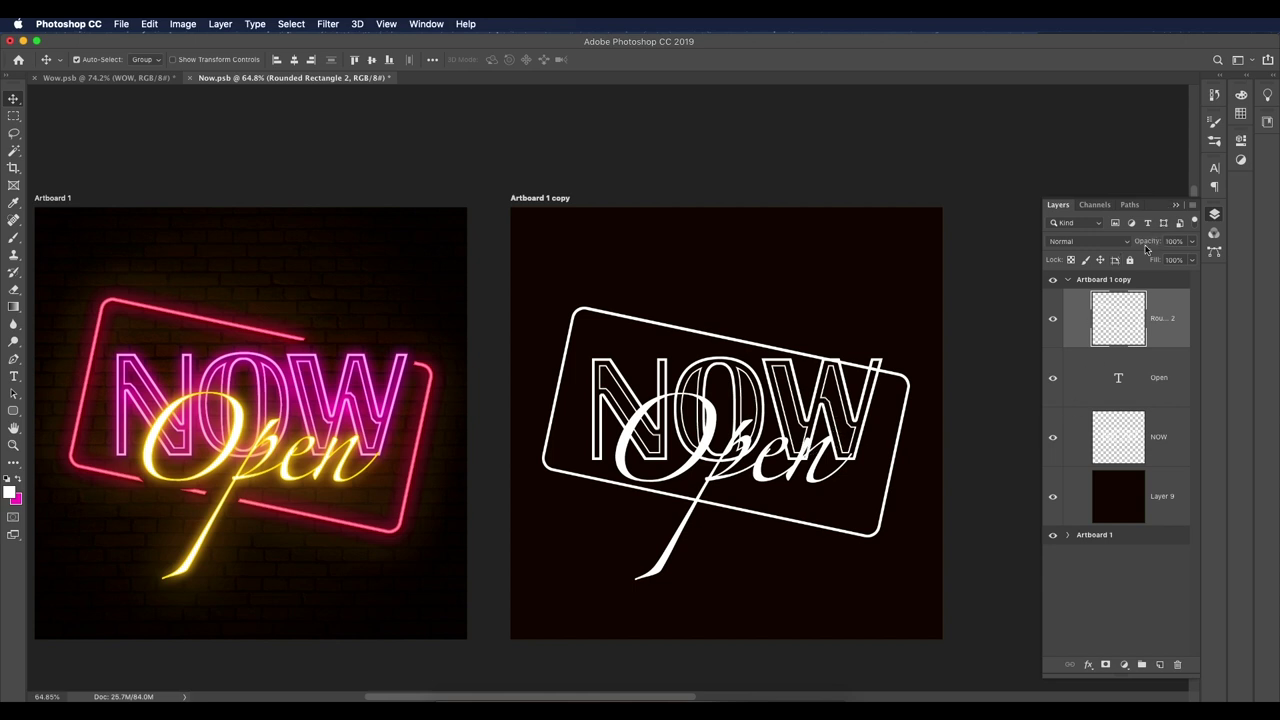
left_click(1094, 204)
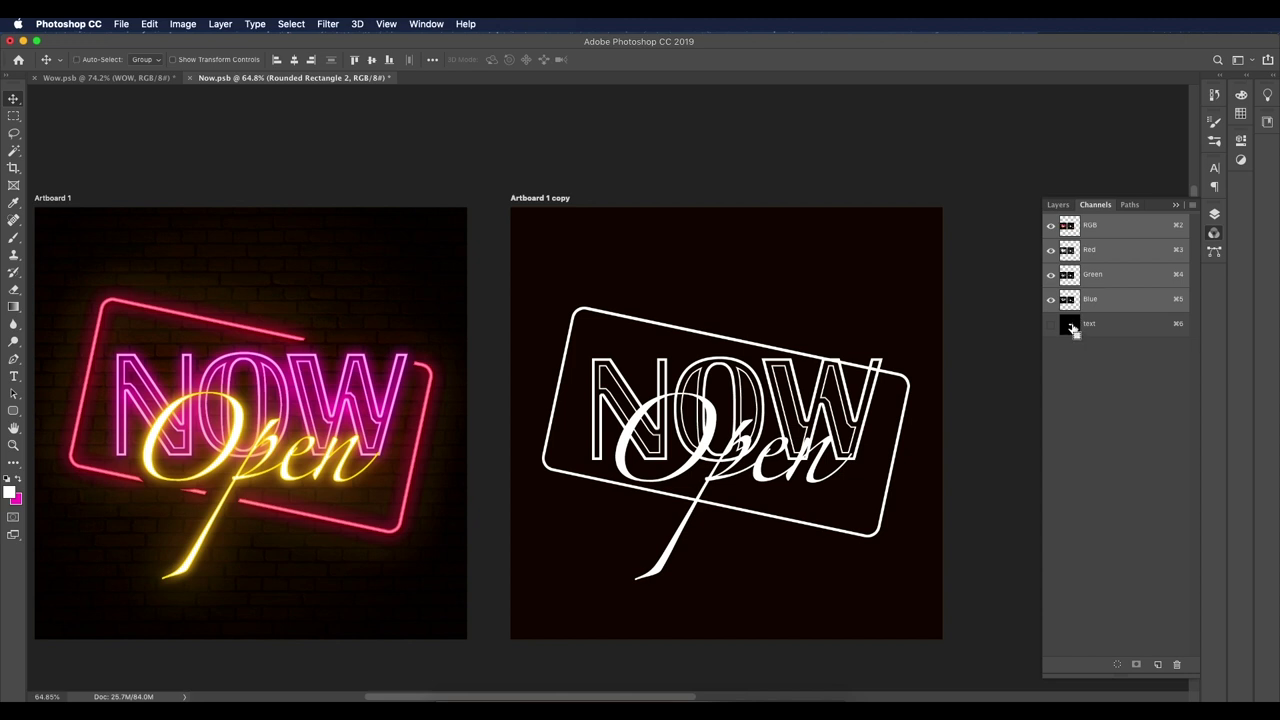
left_click(1070, 326, "super")
left_click(1058, 205)
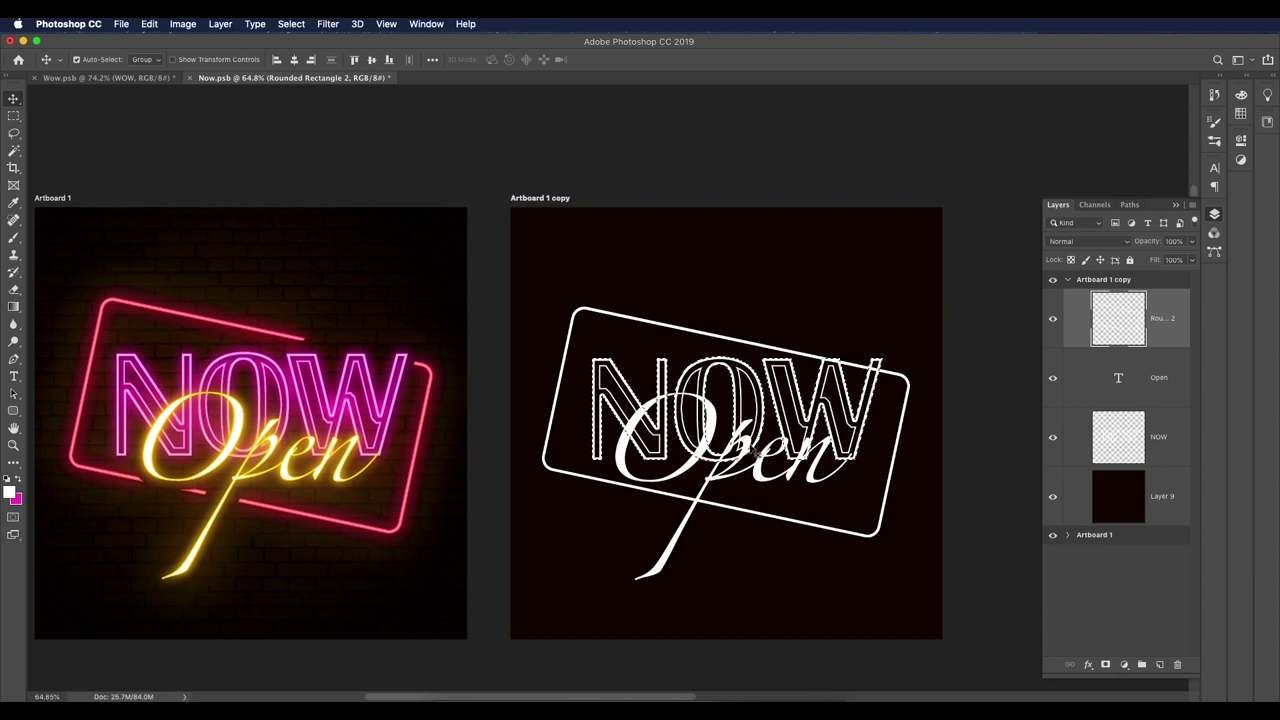
Step: Add the Open text's outline to the NOW selection and expand the combined selection outward
left_click(1119, 380, "shift+super")
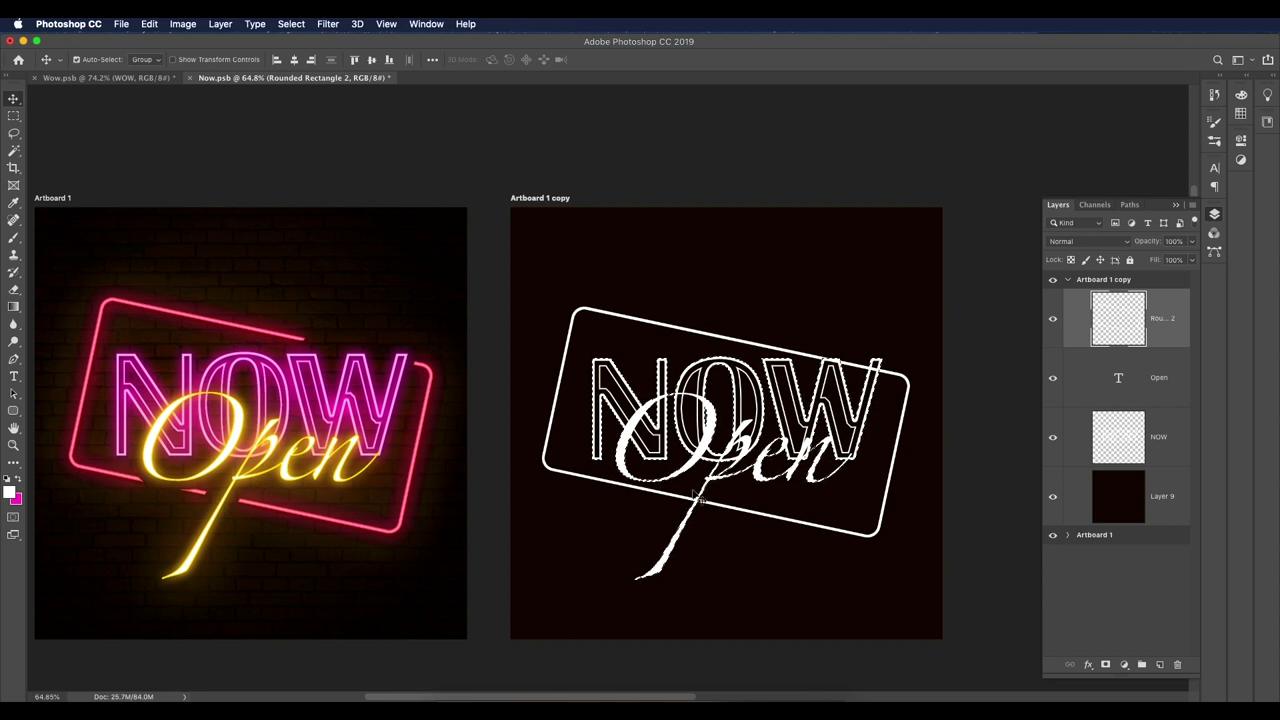
left_click(291, 23)
mouse_move(329, 216)
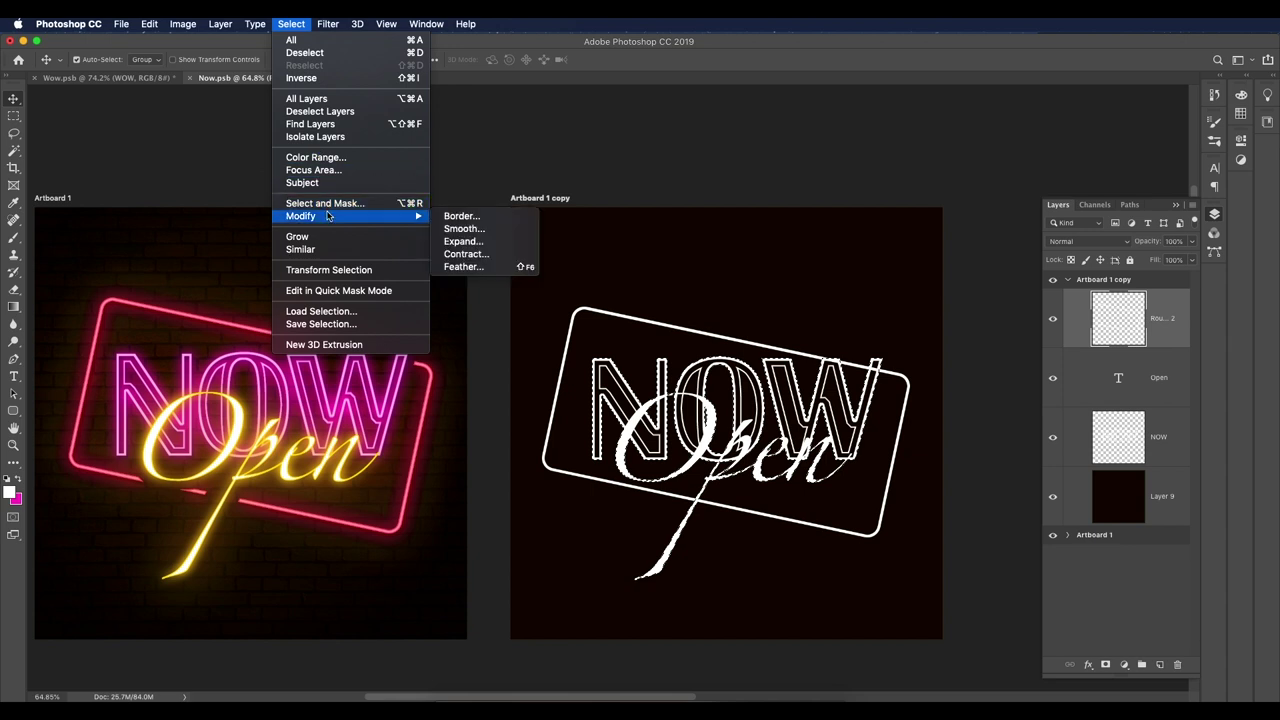
left_click(505, 236)
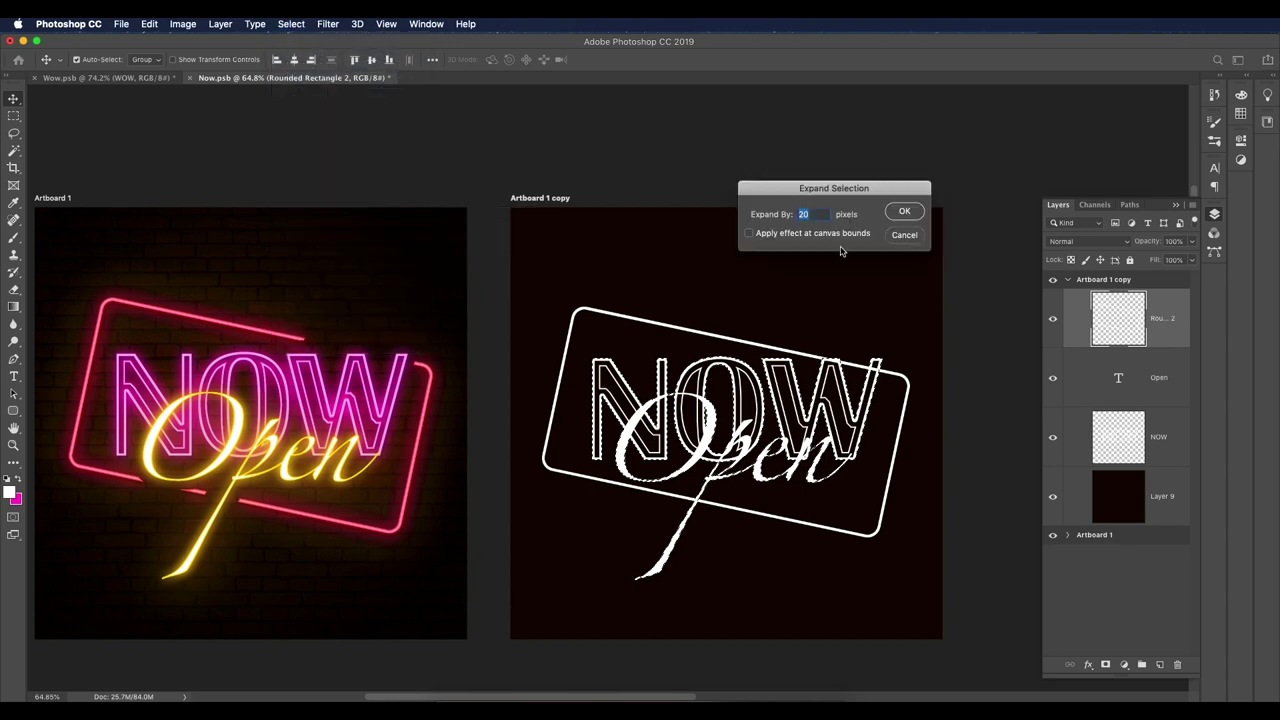
type("15")
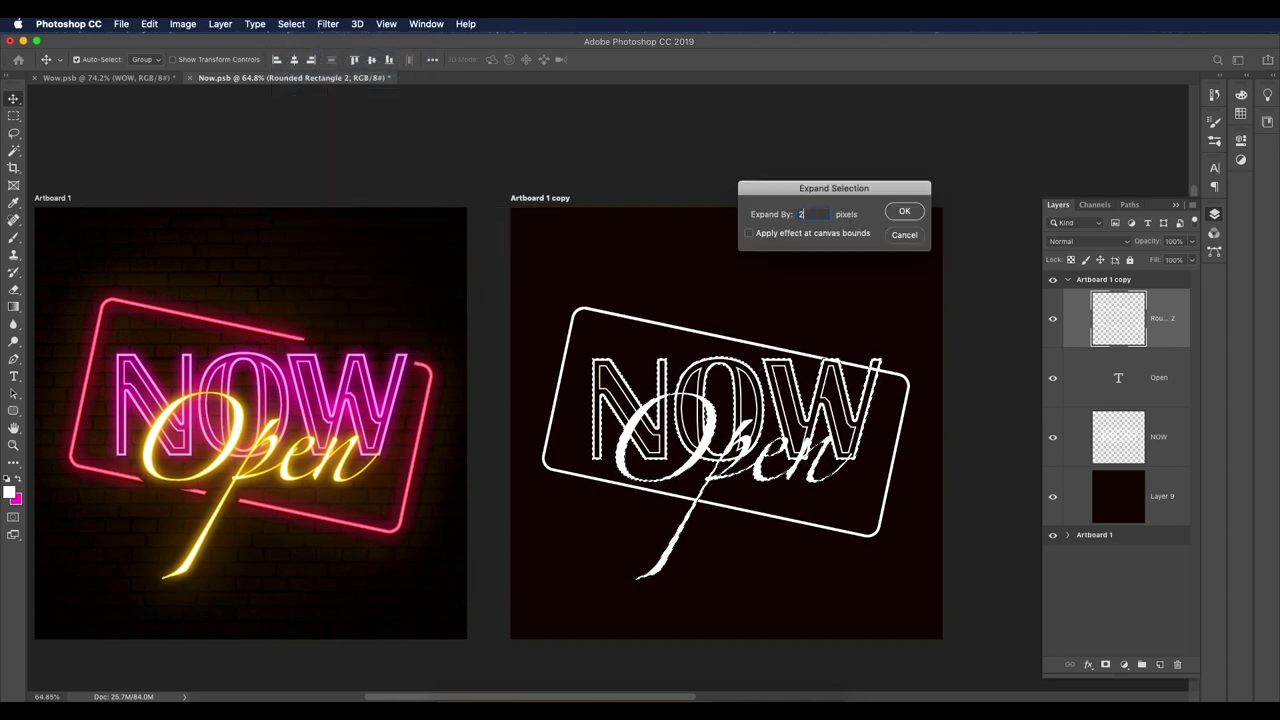
left_click(904, 211)
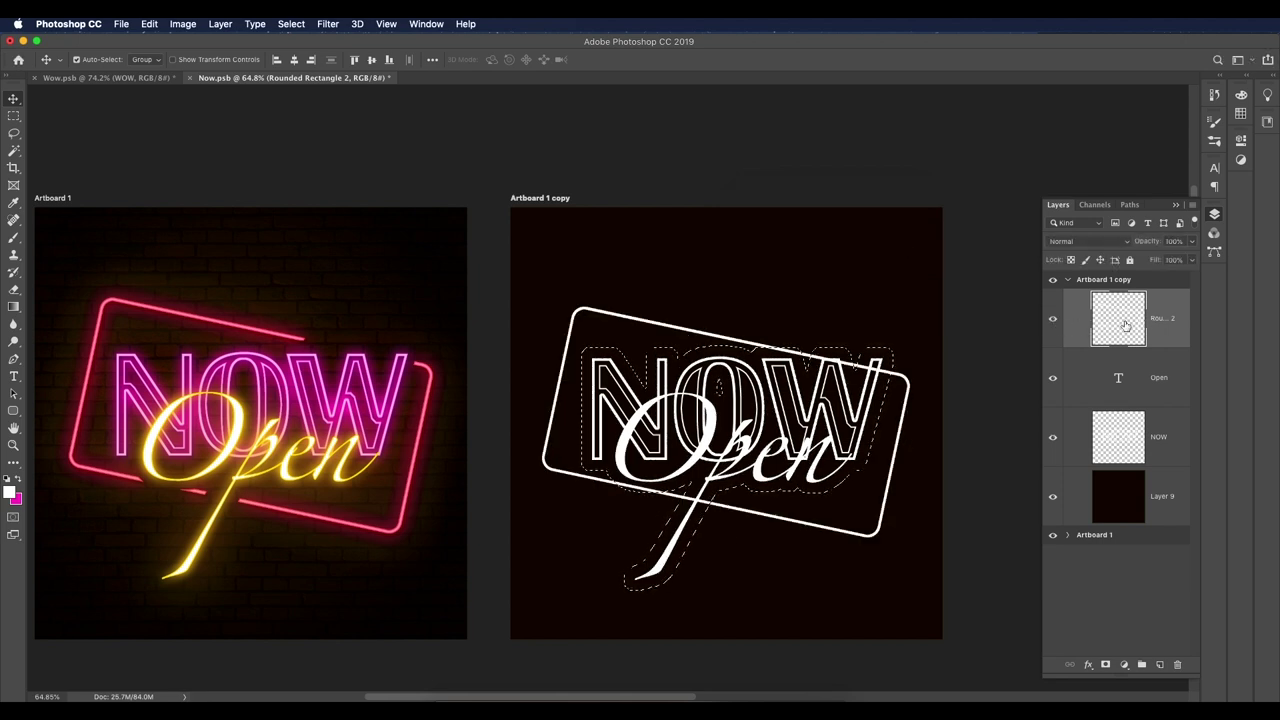
Step: Delete the frame segments inside the expanded selection, deselect, and erase the leftover fragments above the W
key("super+d")
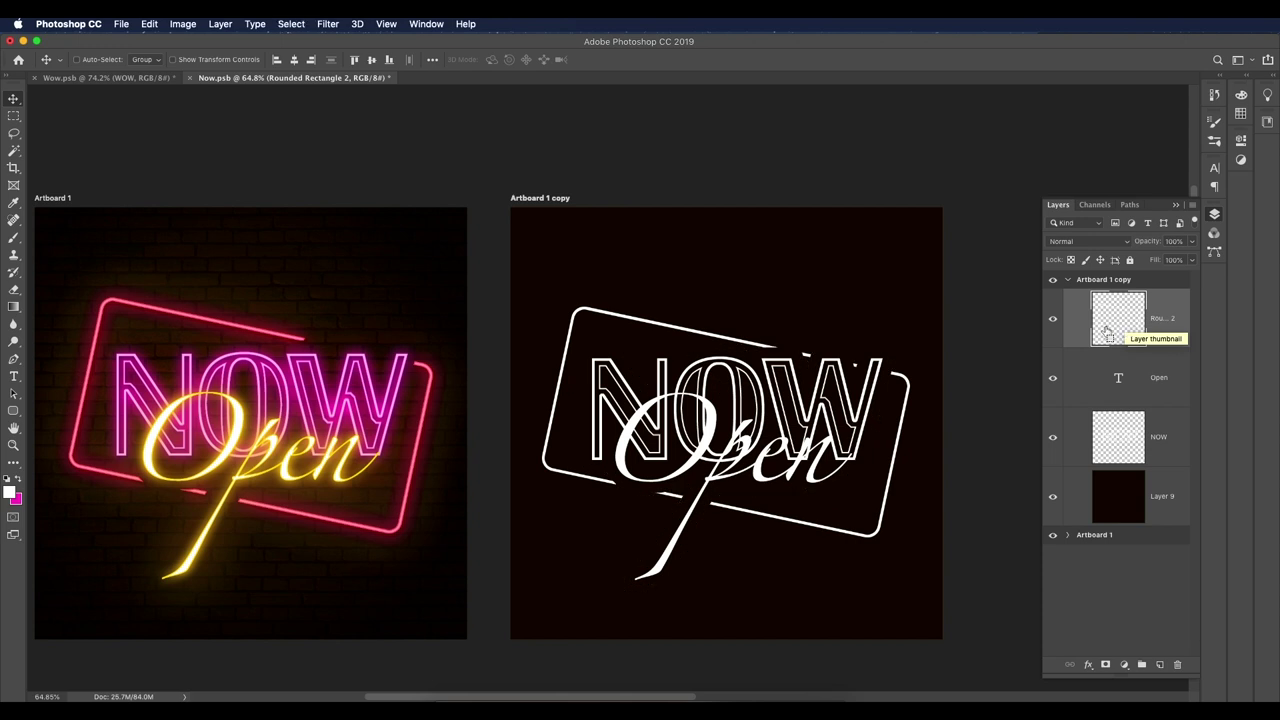
scroll(814, 372, "up", 1)
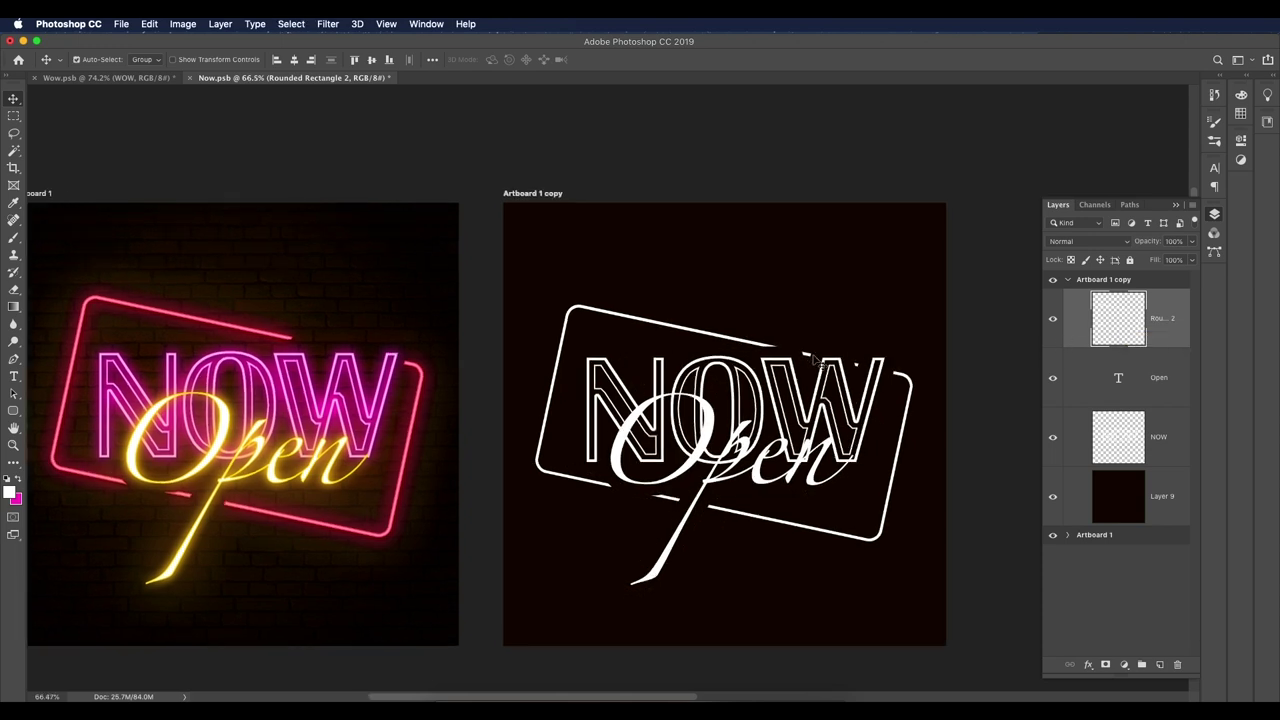
key("e")
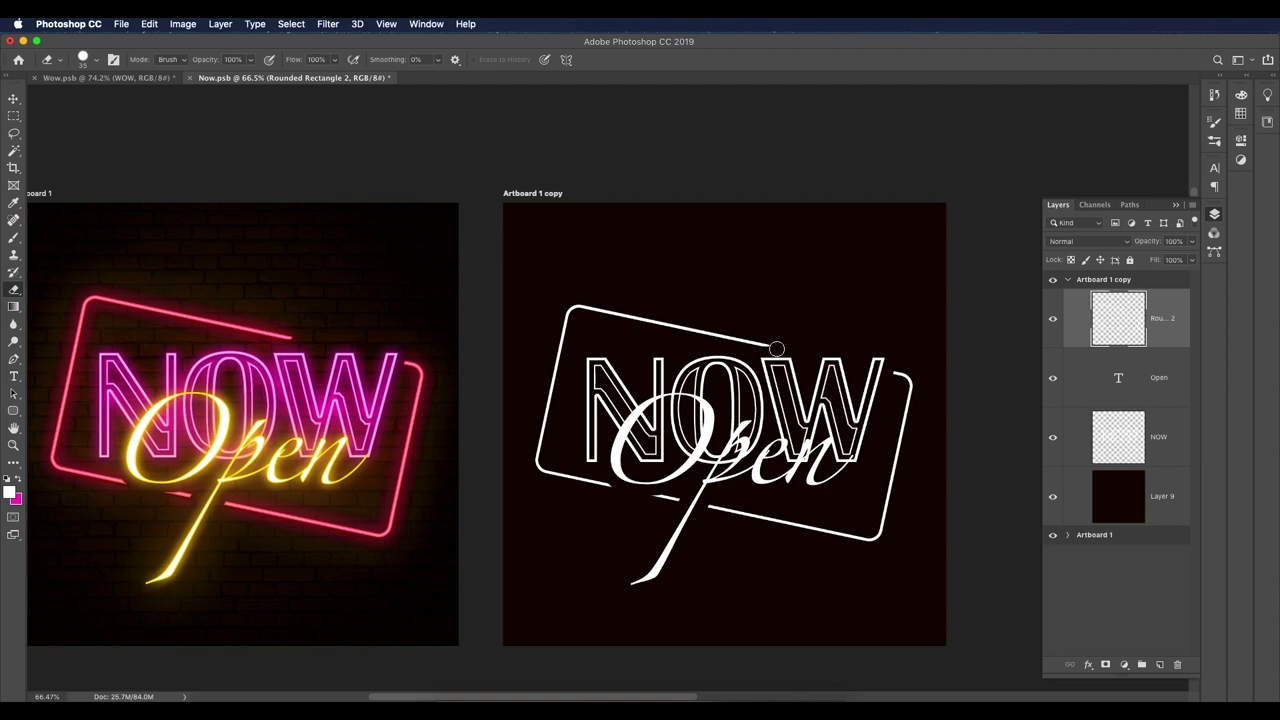
left_click(13, 98)
scroll(886, 455, "down", 3)
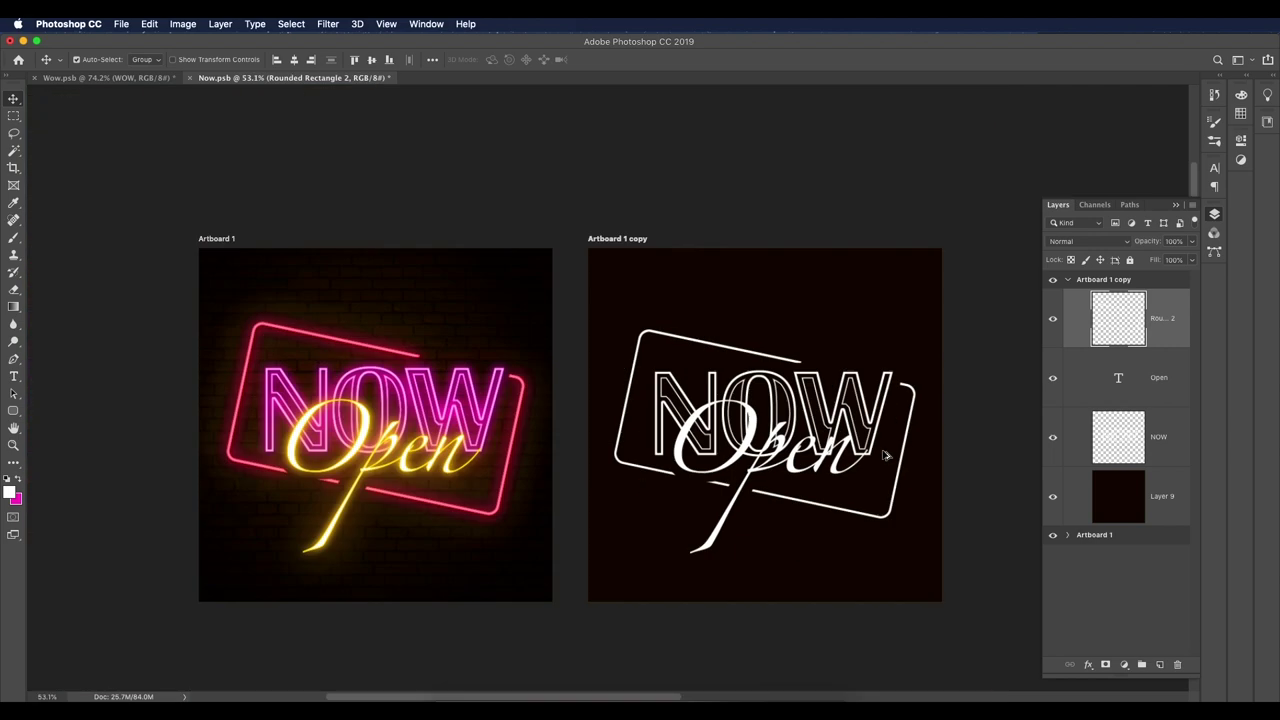
scroll(886, 455, "down", 1)
scroll(840, 450, "up", 1)
scroll(858, 430, "right", 2)
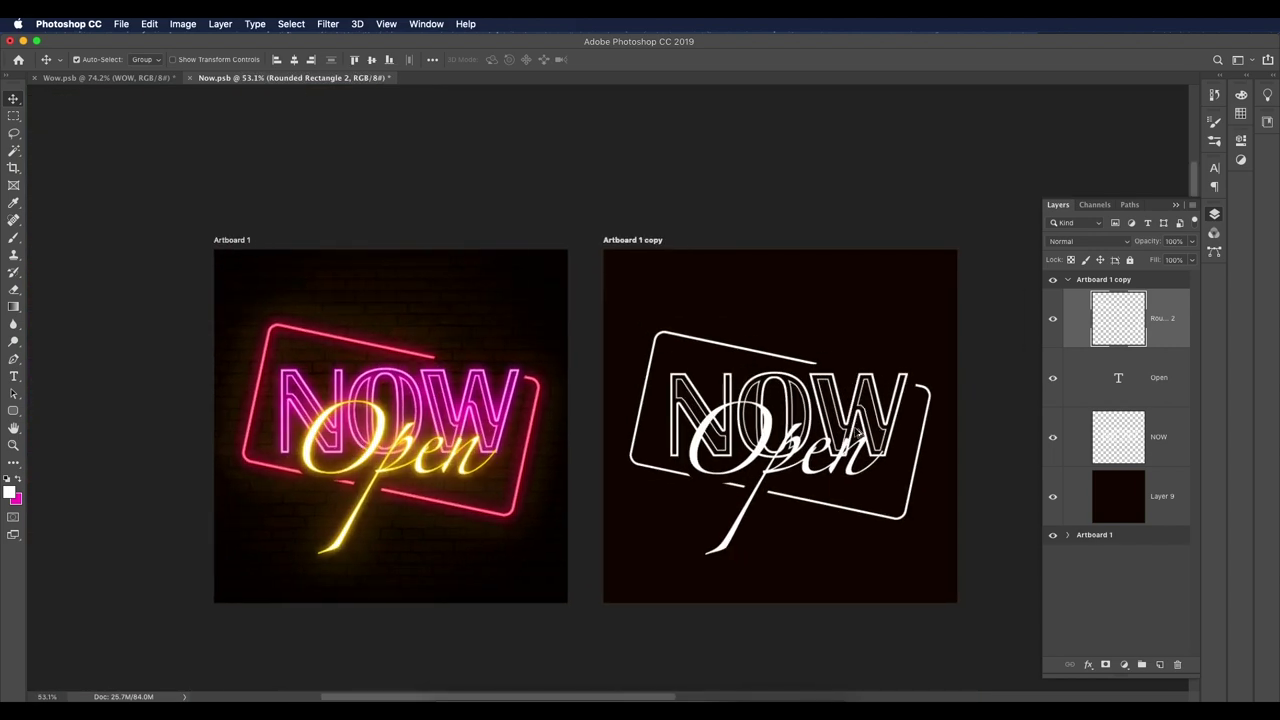
scroll(584, 407, "up", 2)
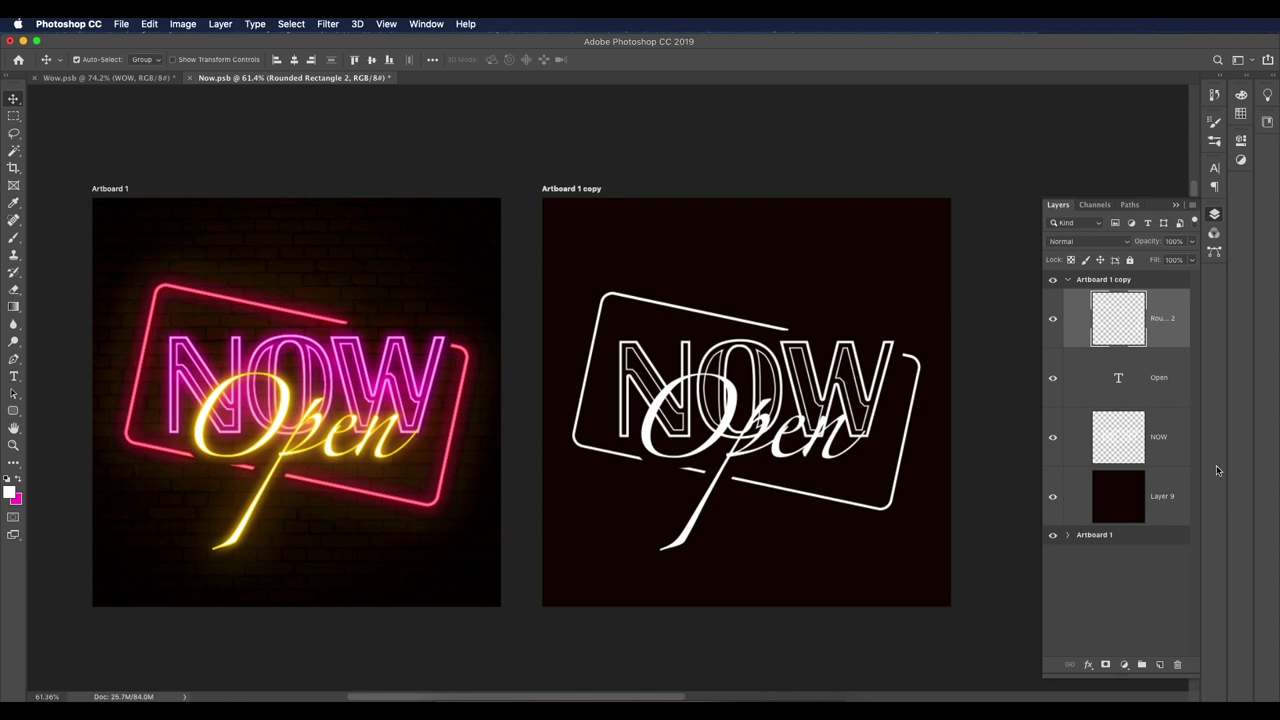
Step: Give the NOW layer a light blue Color Overlay together with Outer Glow and Drop Shadow effects
left_click(1163, 447)
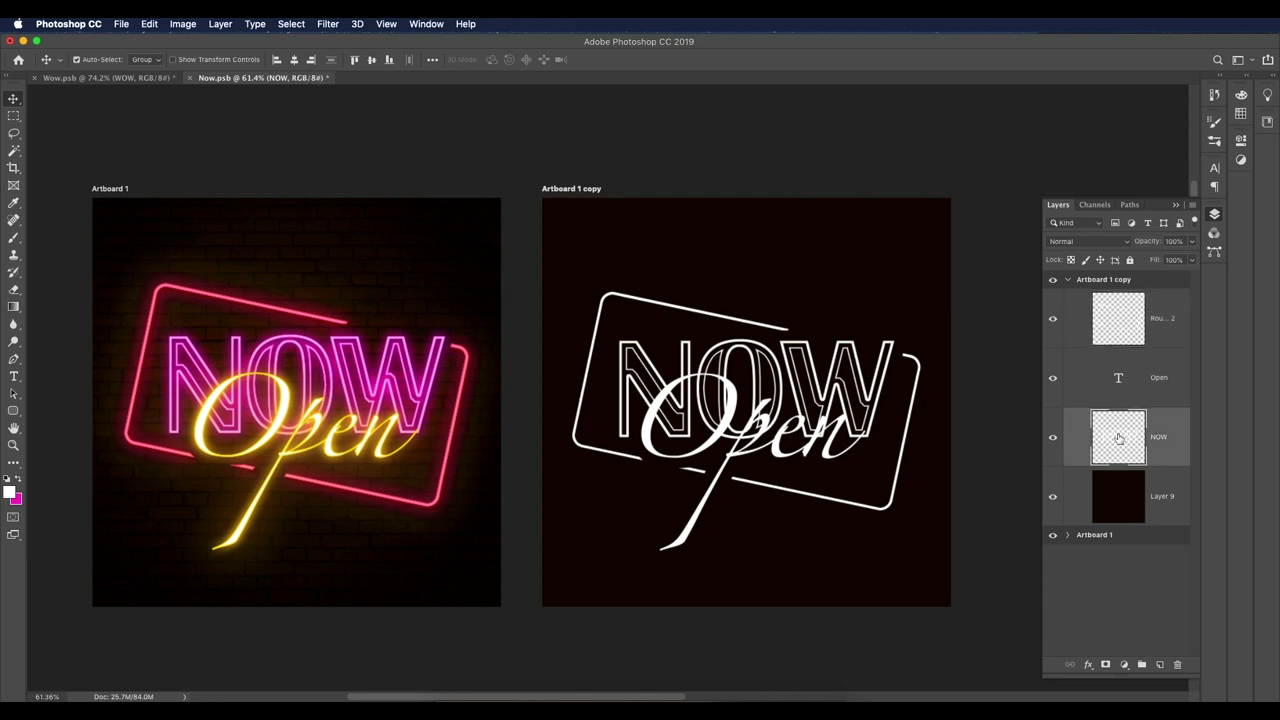
double_click(1169, 463)
left_click(776, 566)
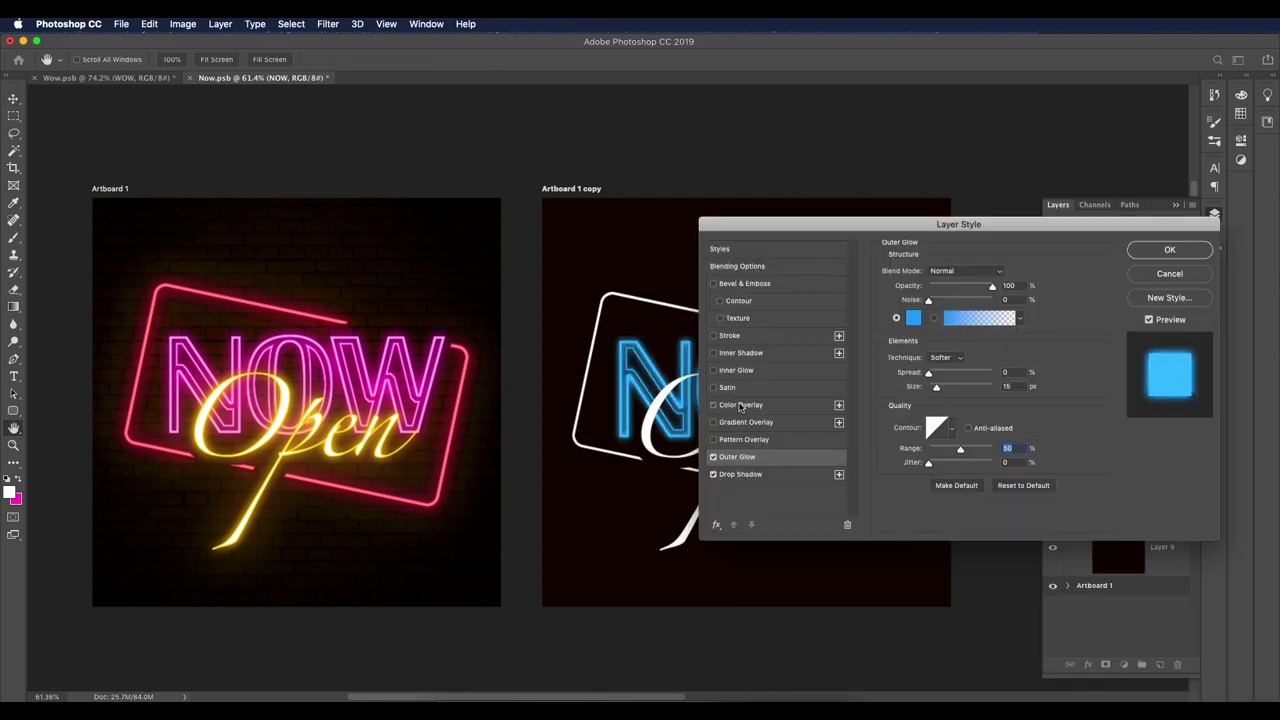
left_click(790, 404)
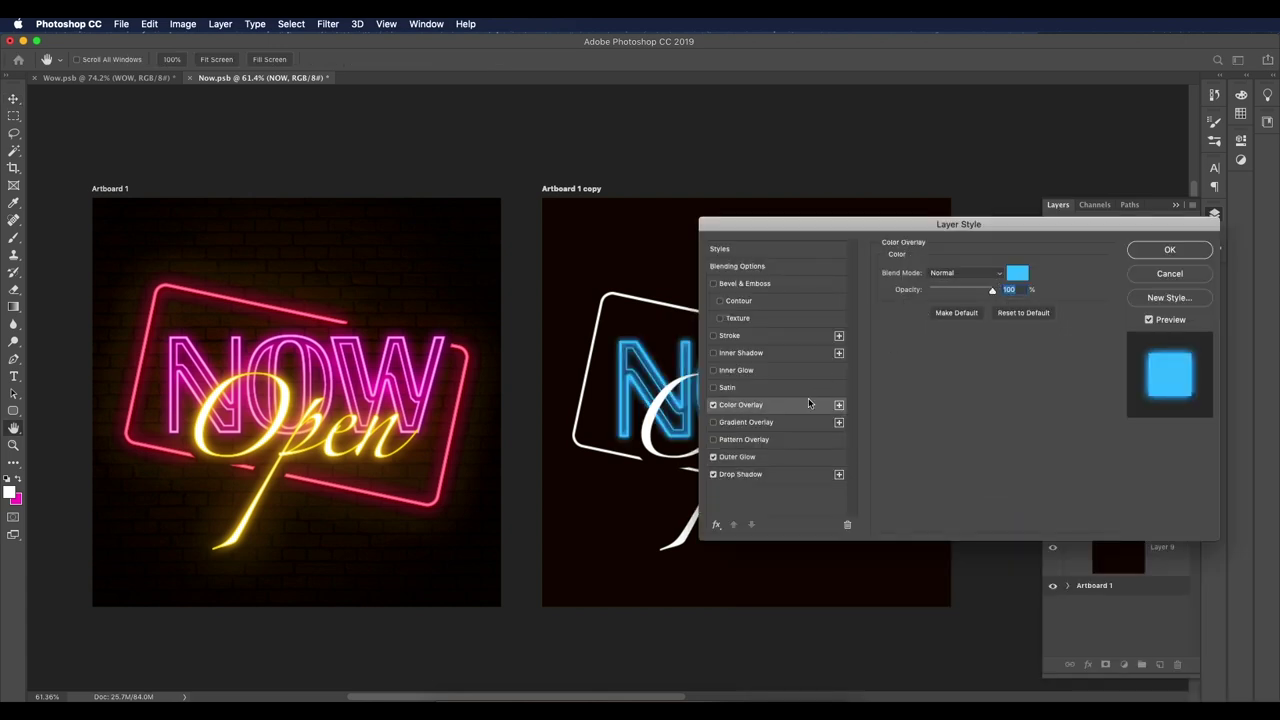
Step: Set the NOW layer's Outer Glow colour to deeper blue #187fff and its size to 10 px
left_click(776, 458)
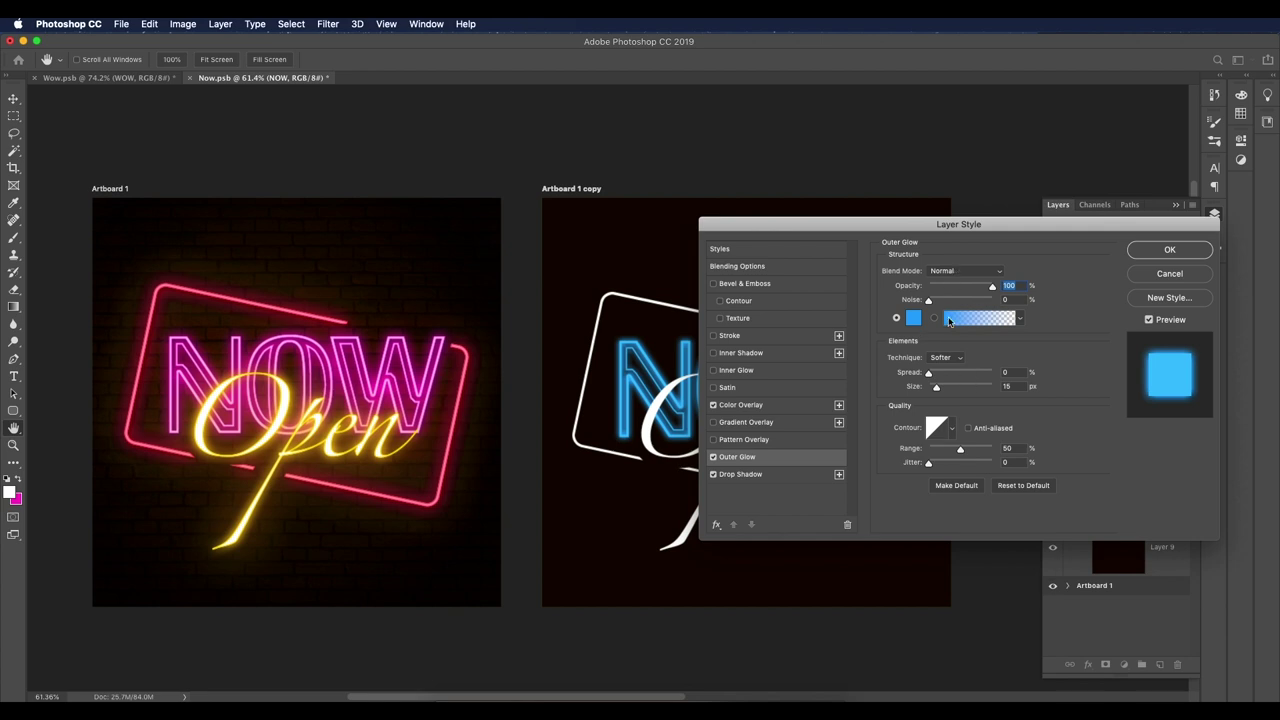
left_click(913, 318)
left_click(918, 318)
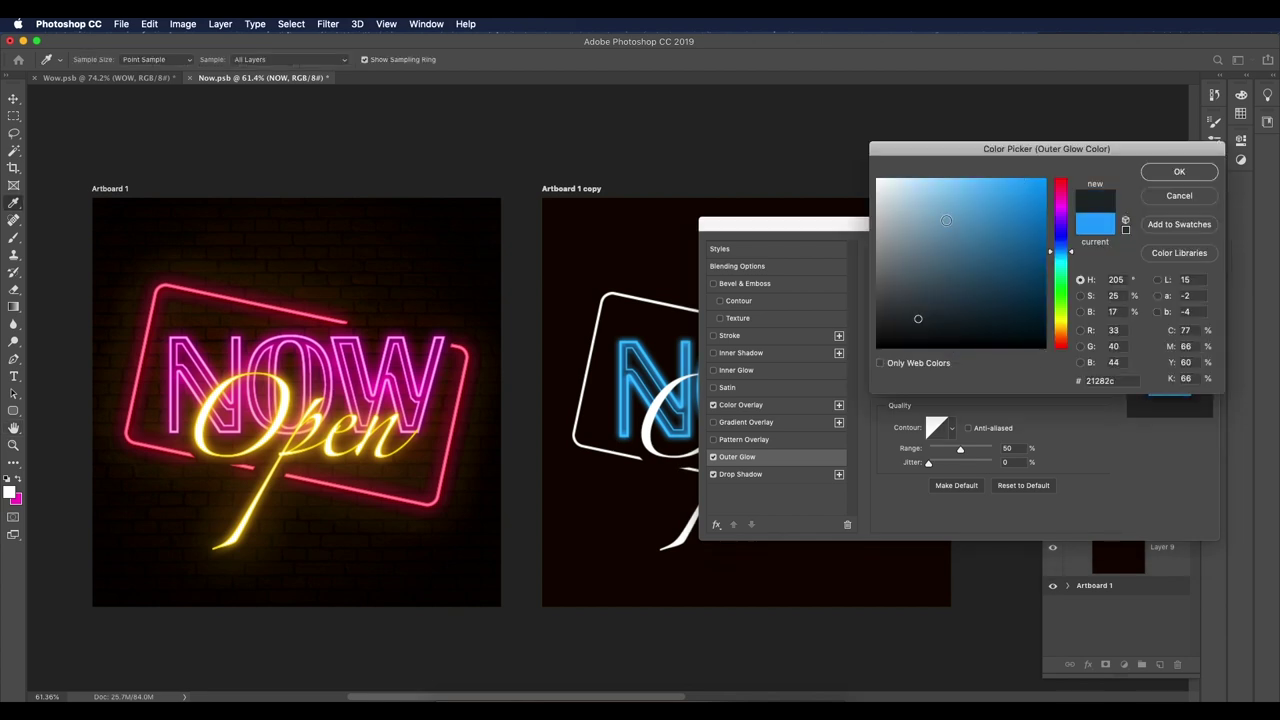
left_click(1063, 248)
left_click_drag(1035, 224, 1030, 166)
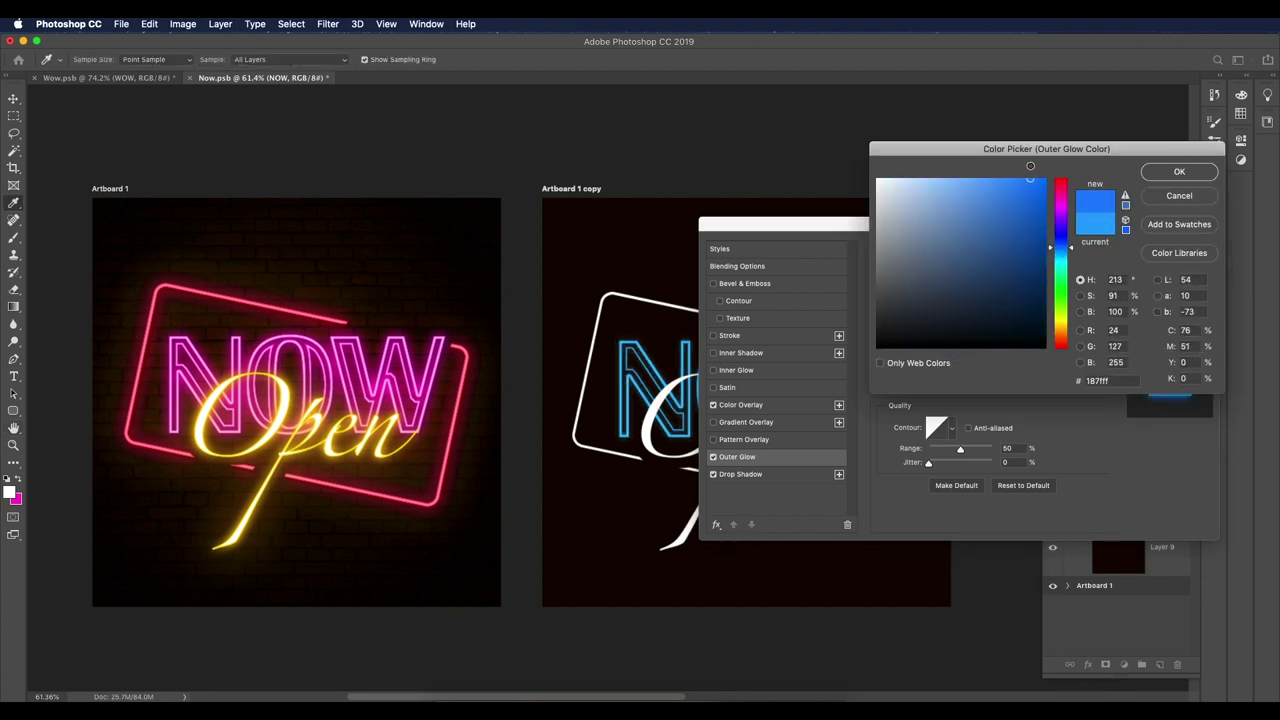
left_click(1176, 172)
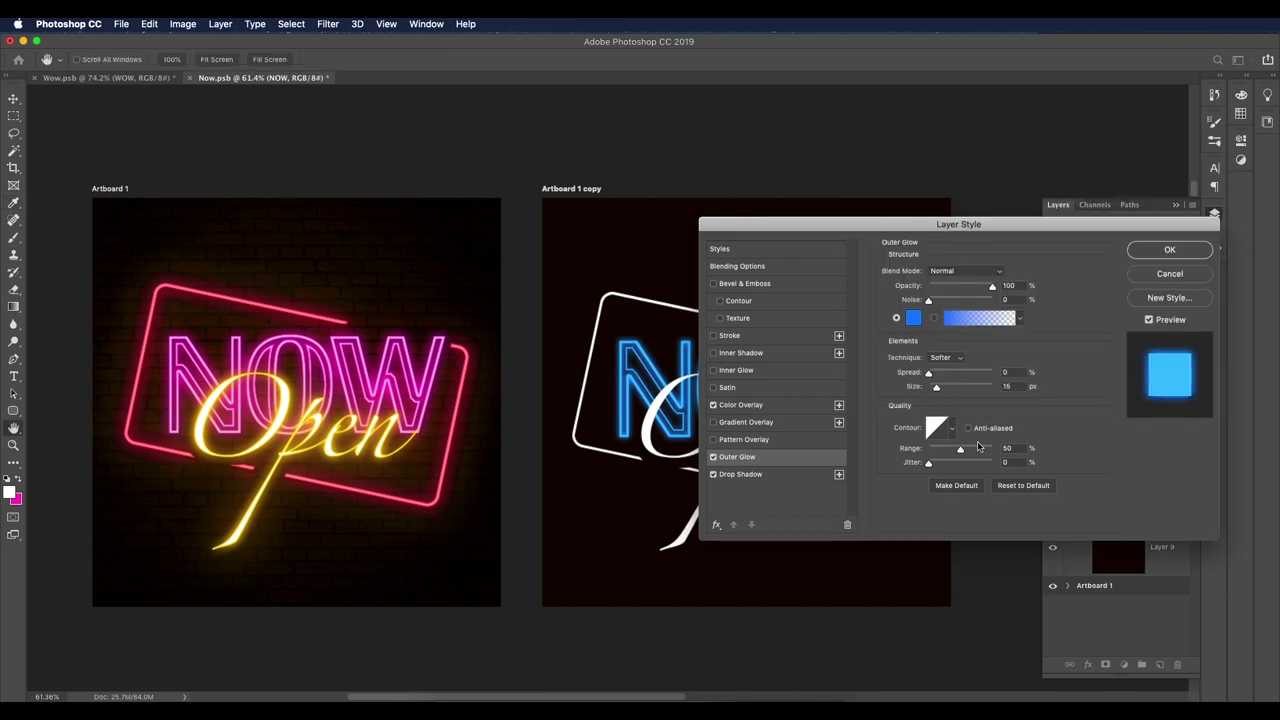
left_click(1008, 386)
type("10")
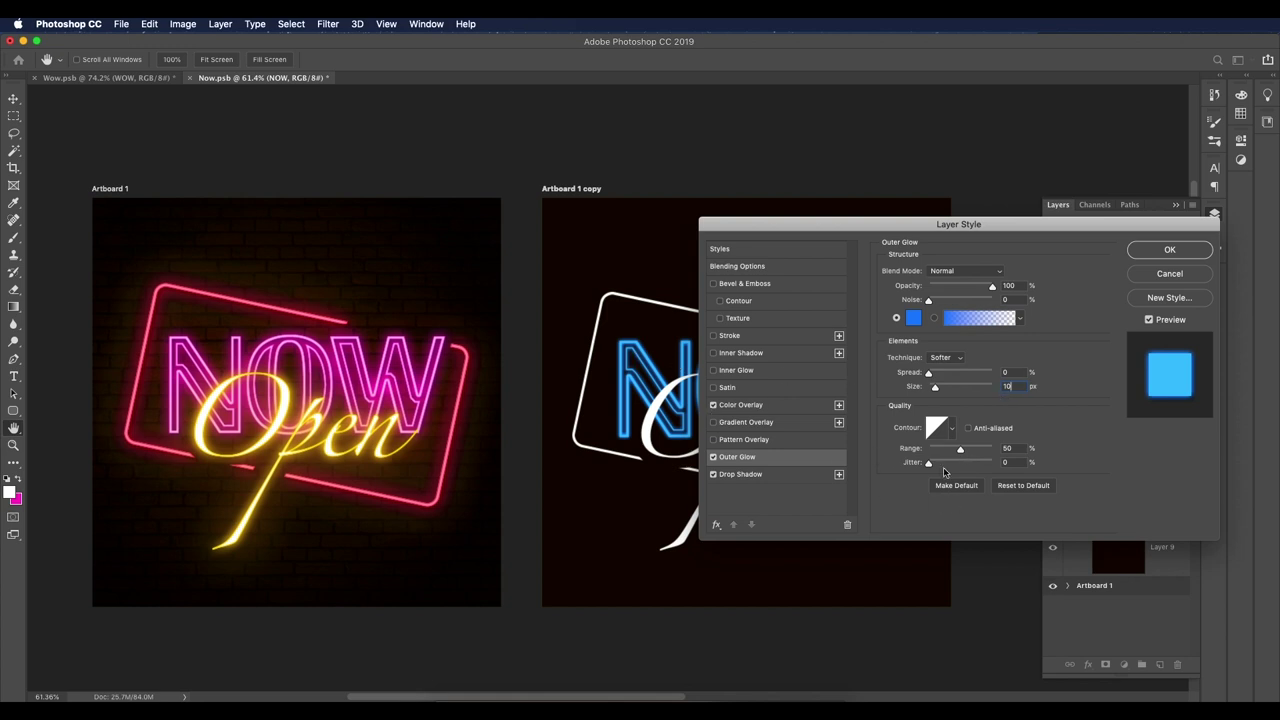
Step: Go through the NOW layer's Drop Shadow distance and size settings and apply the layer style
left_click(775, 475)
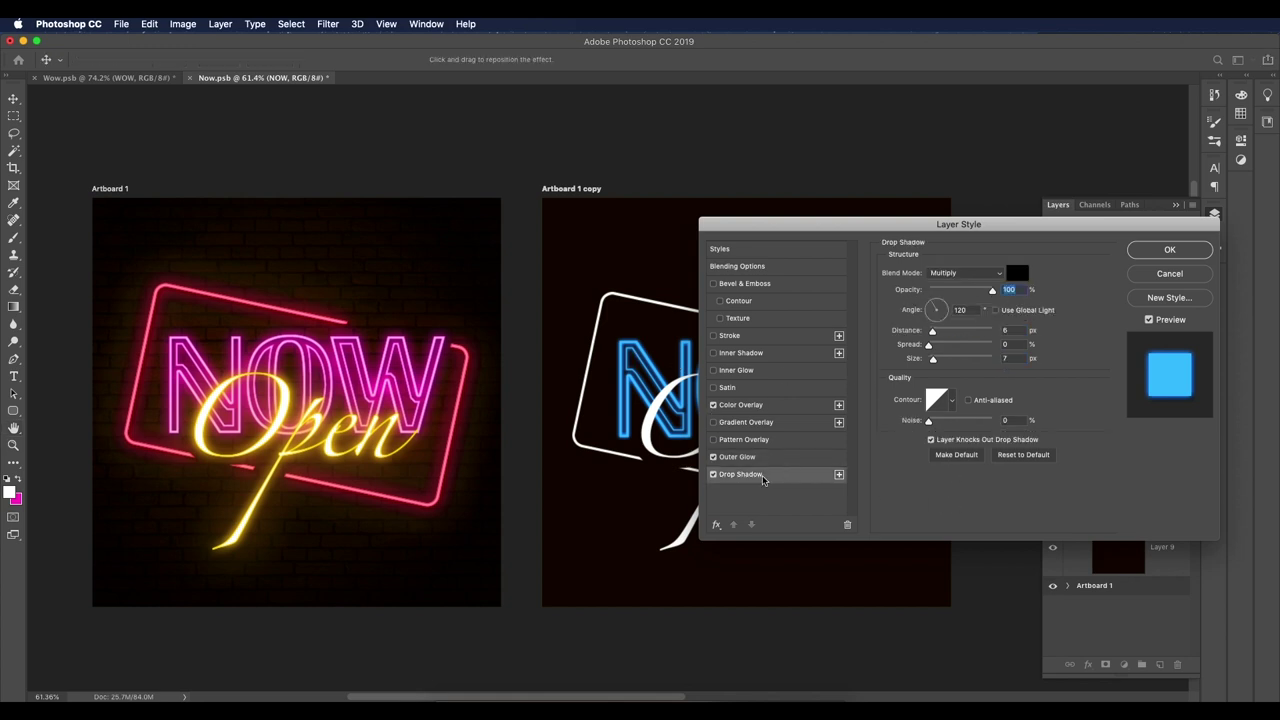
double_click(1008, 331)
double_click(1008, 358)
left_click(1144, 251)
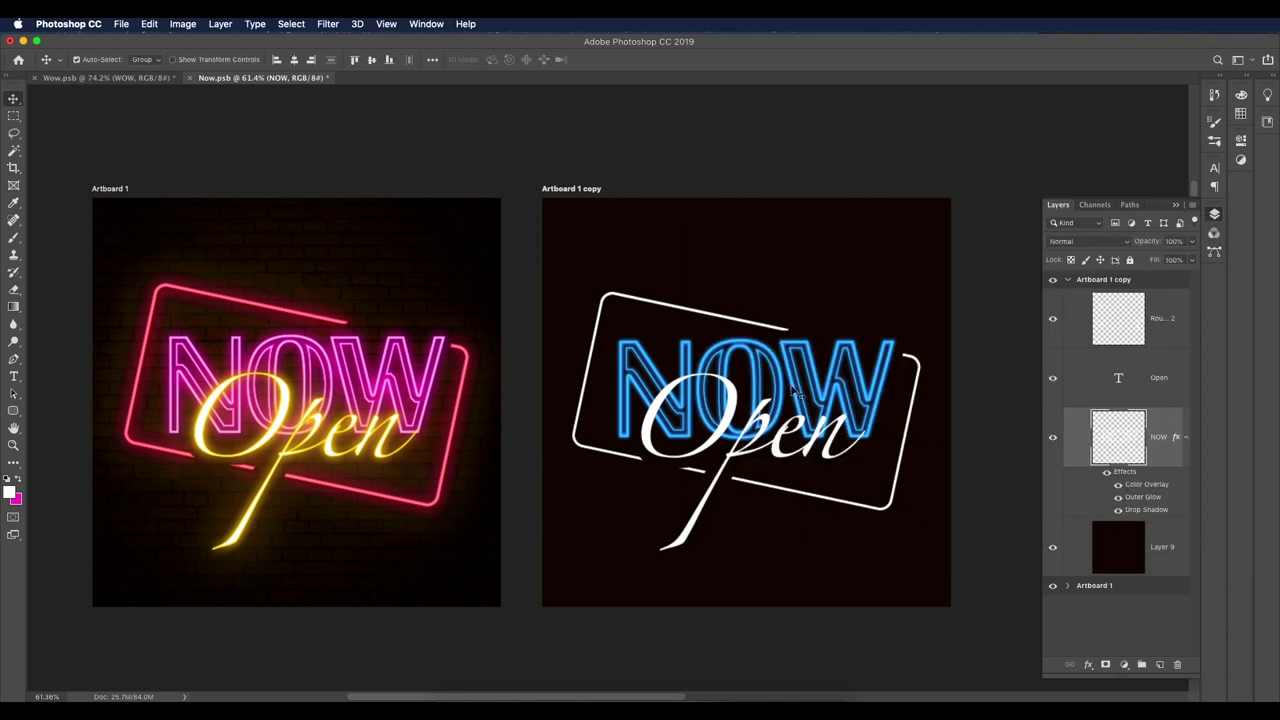
Step: Duplicate the NOW layer and remove the Drop Shadow effect from the upper copy
left_click_drag(1166, 461, 1163, 668)
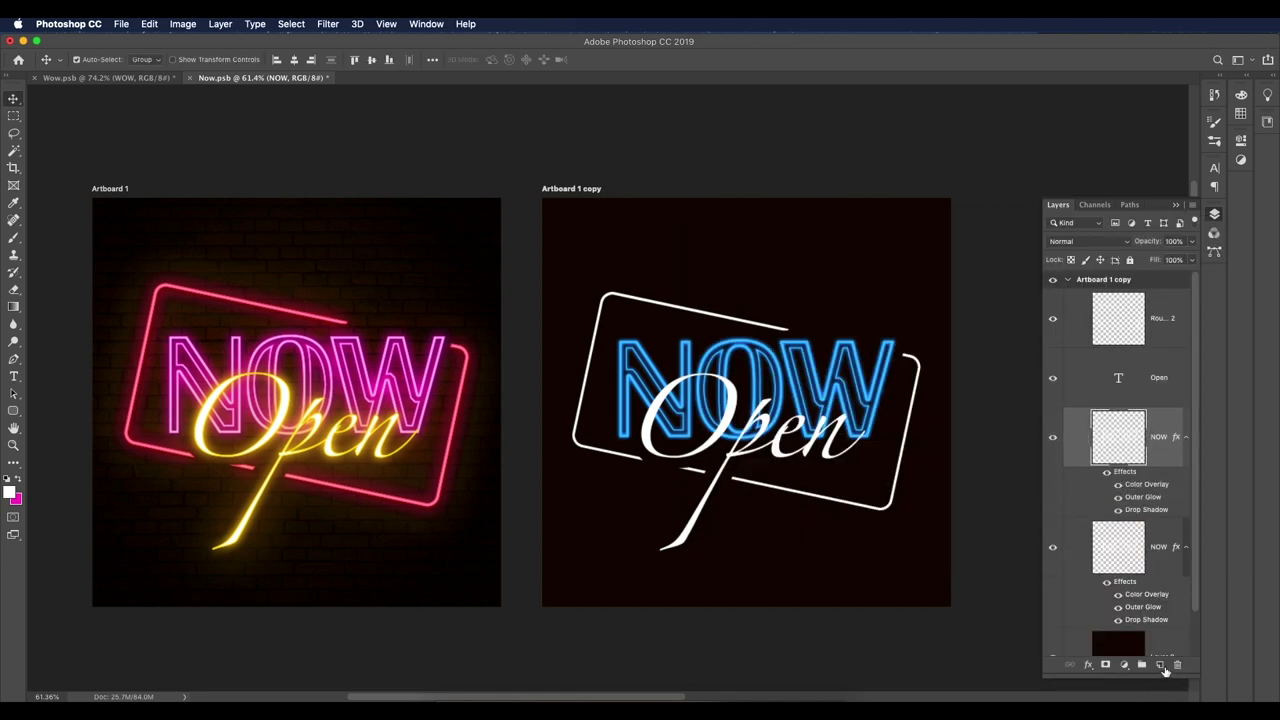
left_click_drag(1156, 513, 1177, 664)
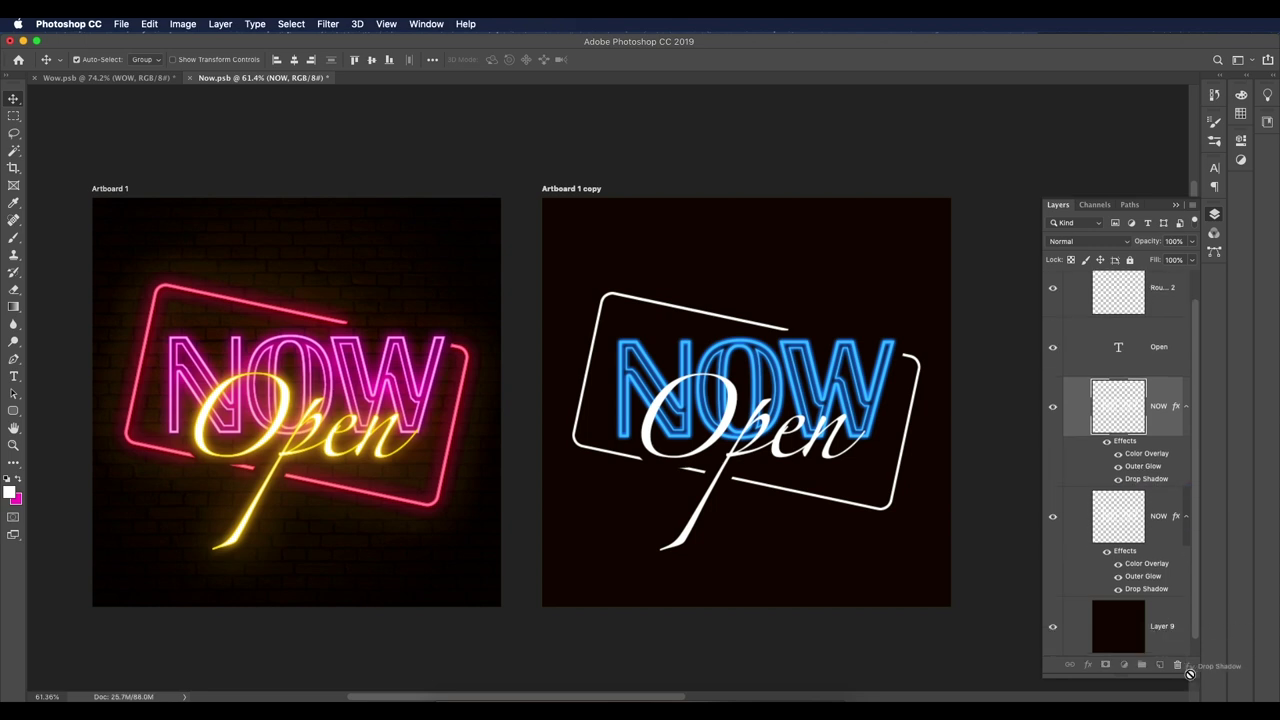
Step: Set the upper NOW copy's Outer Glow to Color Dodge, colour #58baff and size 100 px, and apply the layer style
double_click(1143, 467)
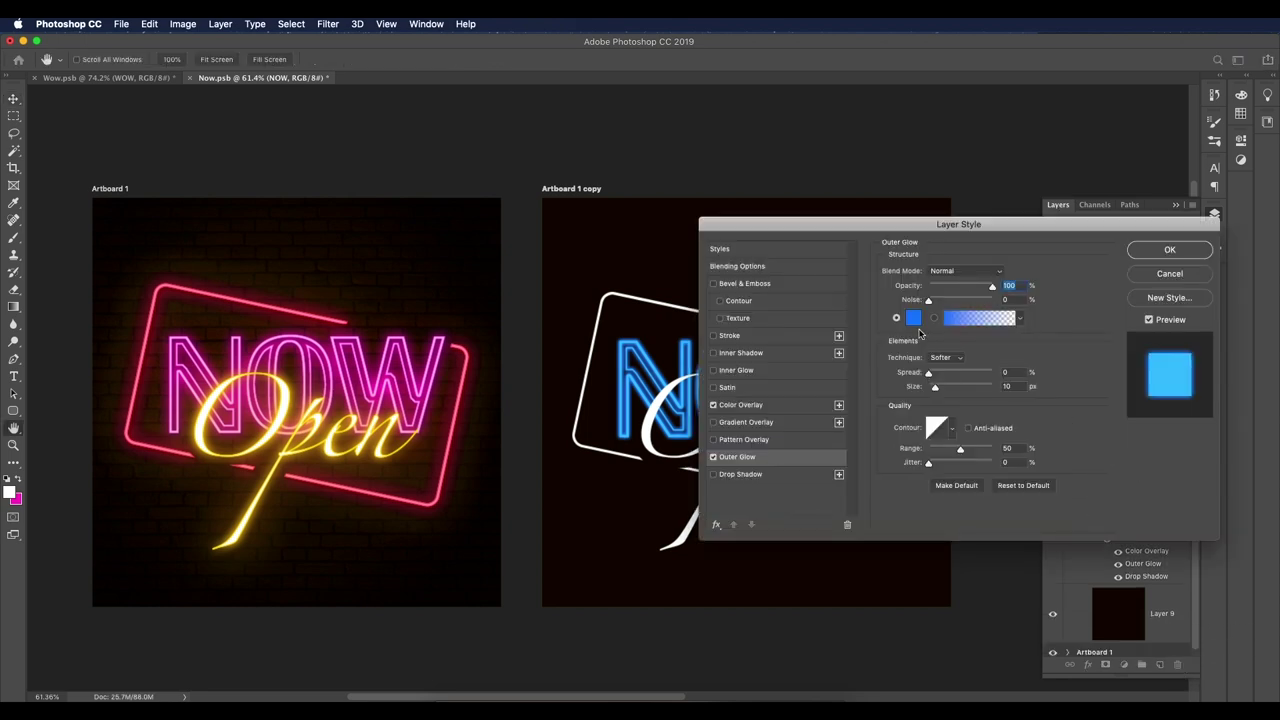
left_click(989, 277)
left_click(963, 378)
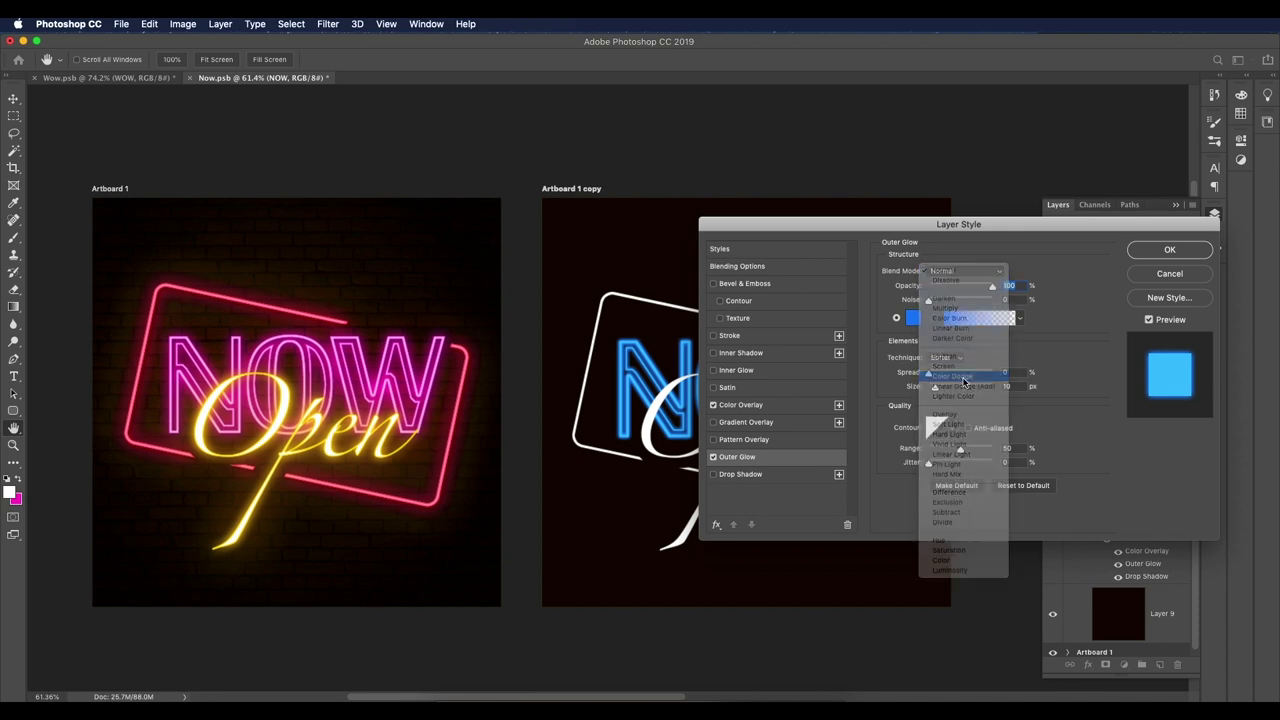
left_click(912, 318)
left_click_drag(1061, 249, 1061, 253)
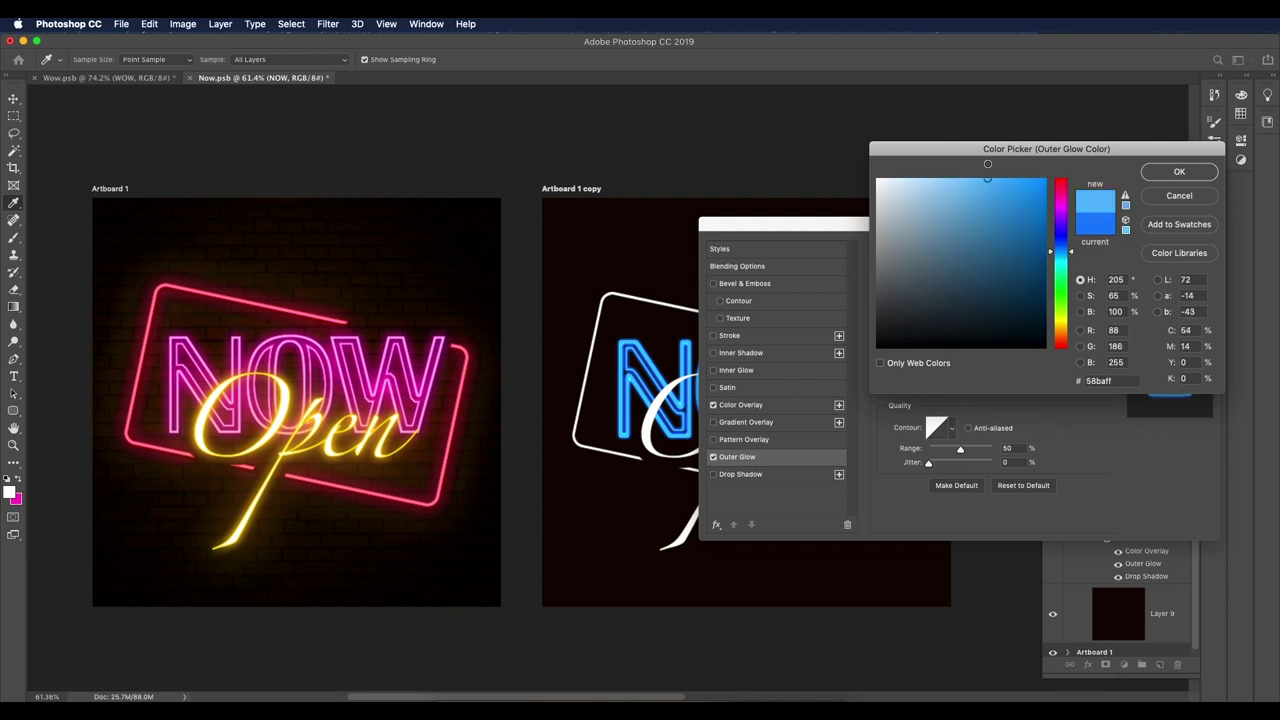
left_click(1179, 171)
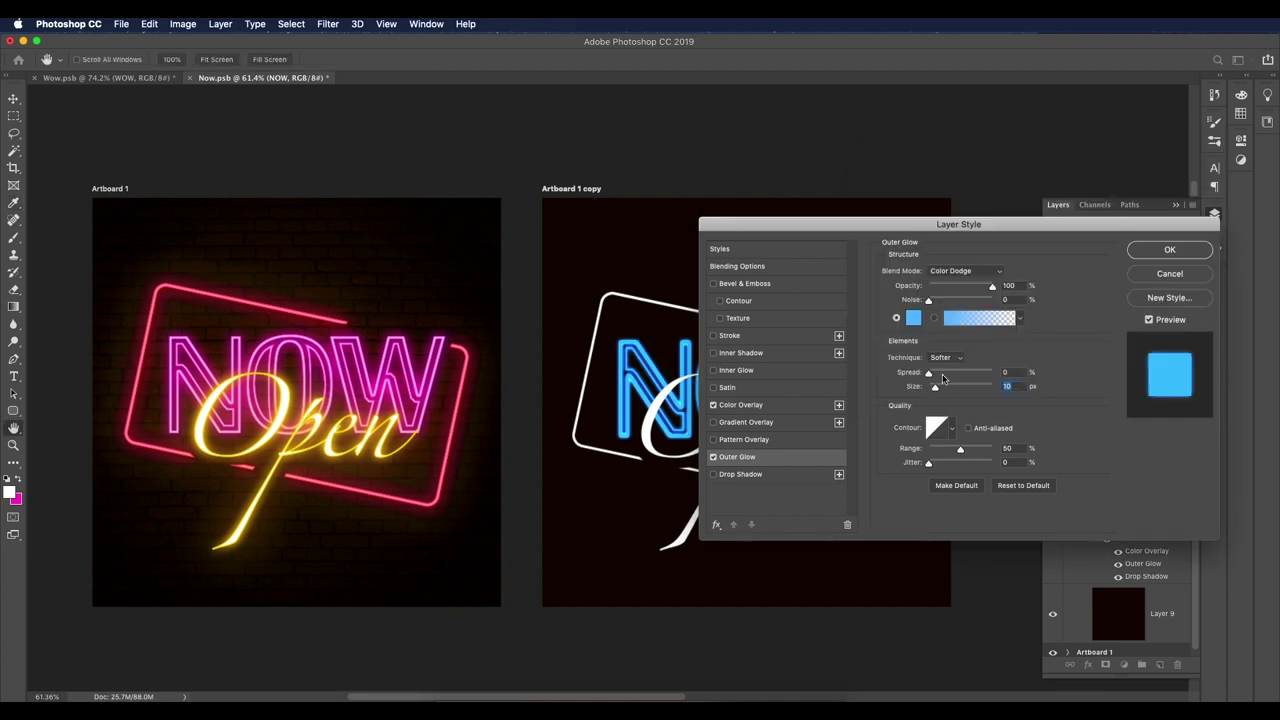
type("100")
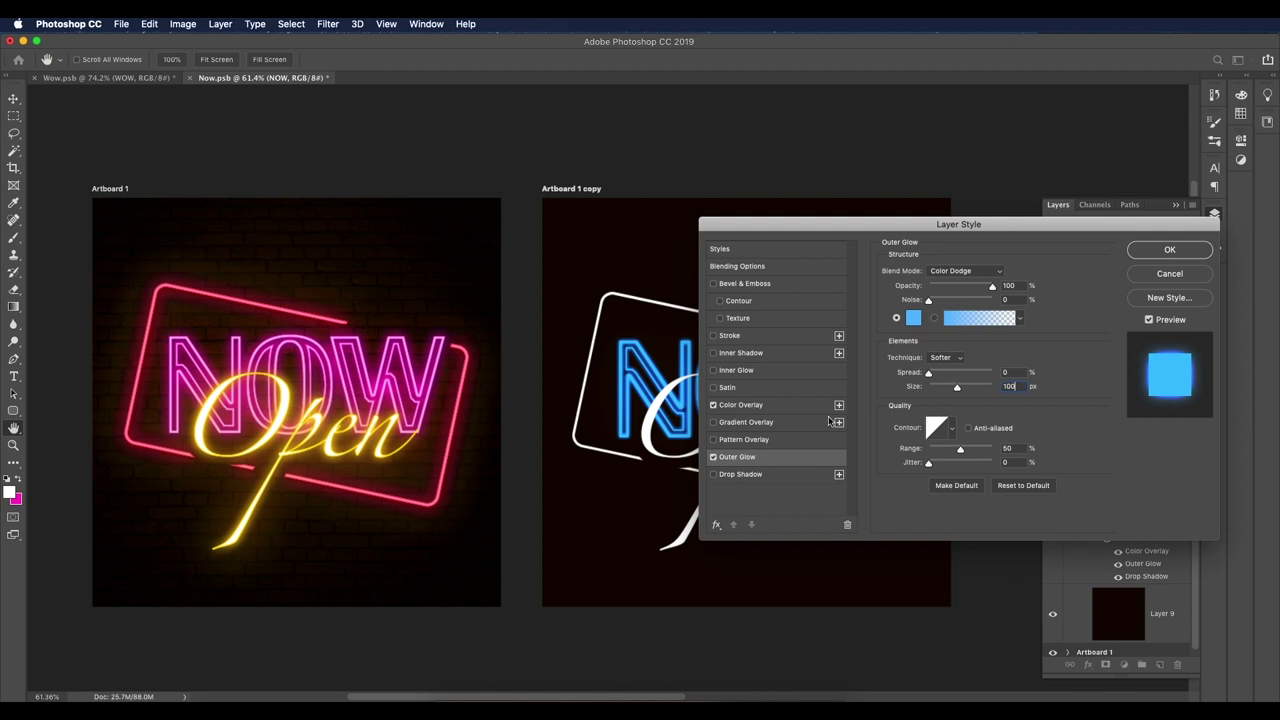
left_click(786, 401)
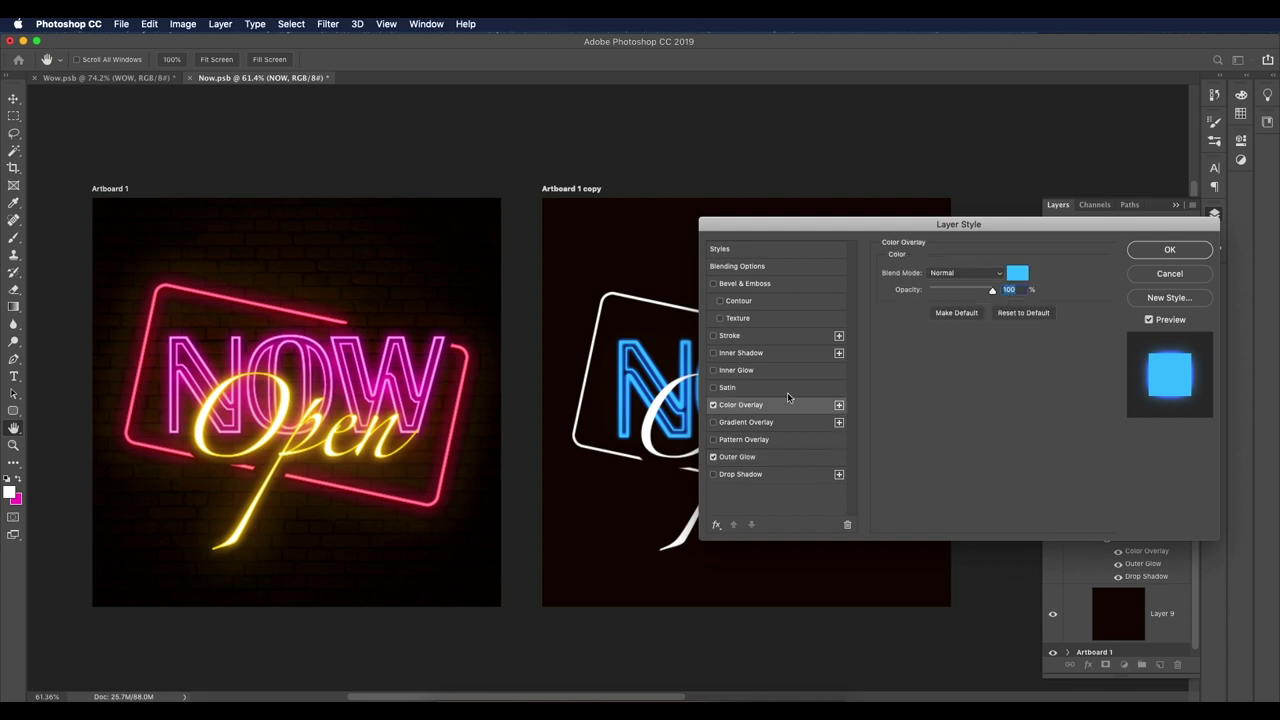
left_click(1169, 249)
key("v")
key("ctrl+plus")
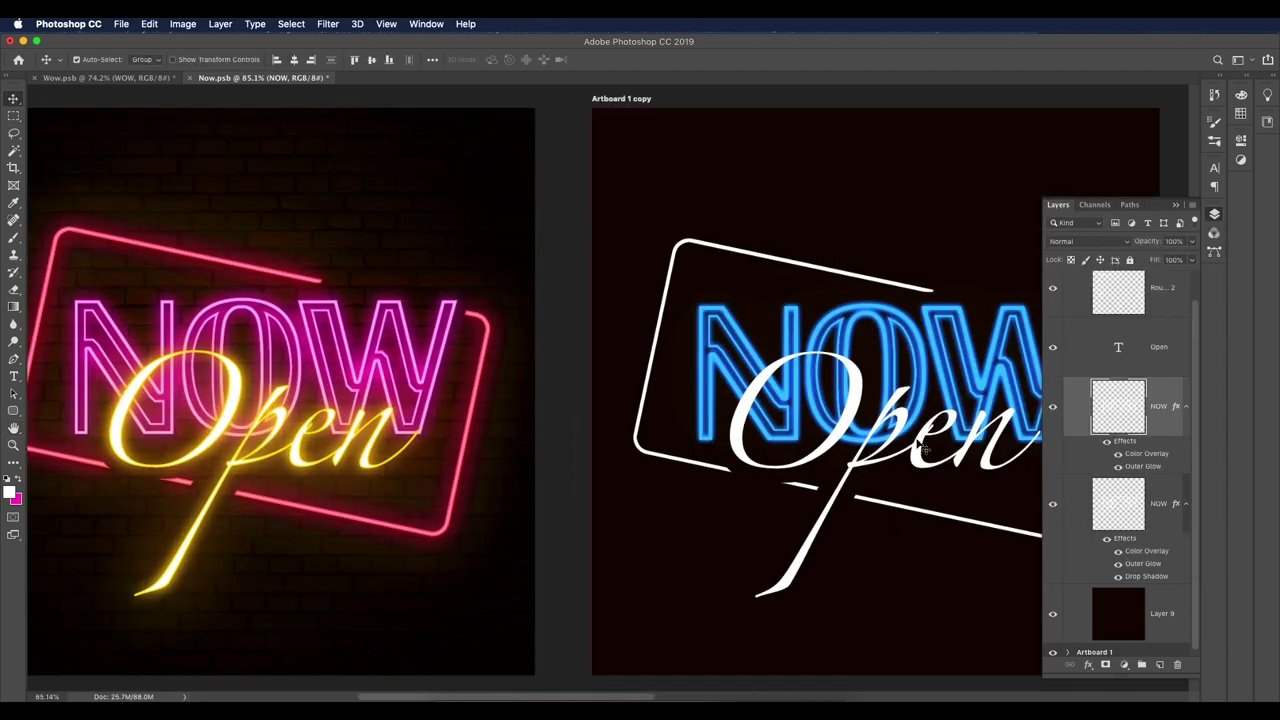
Step: Lower the upper NOW copy's Outer Glow opacity to 75%
double_click(1145, 467)
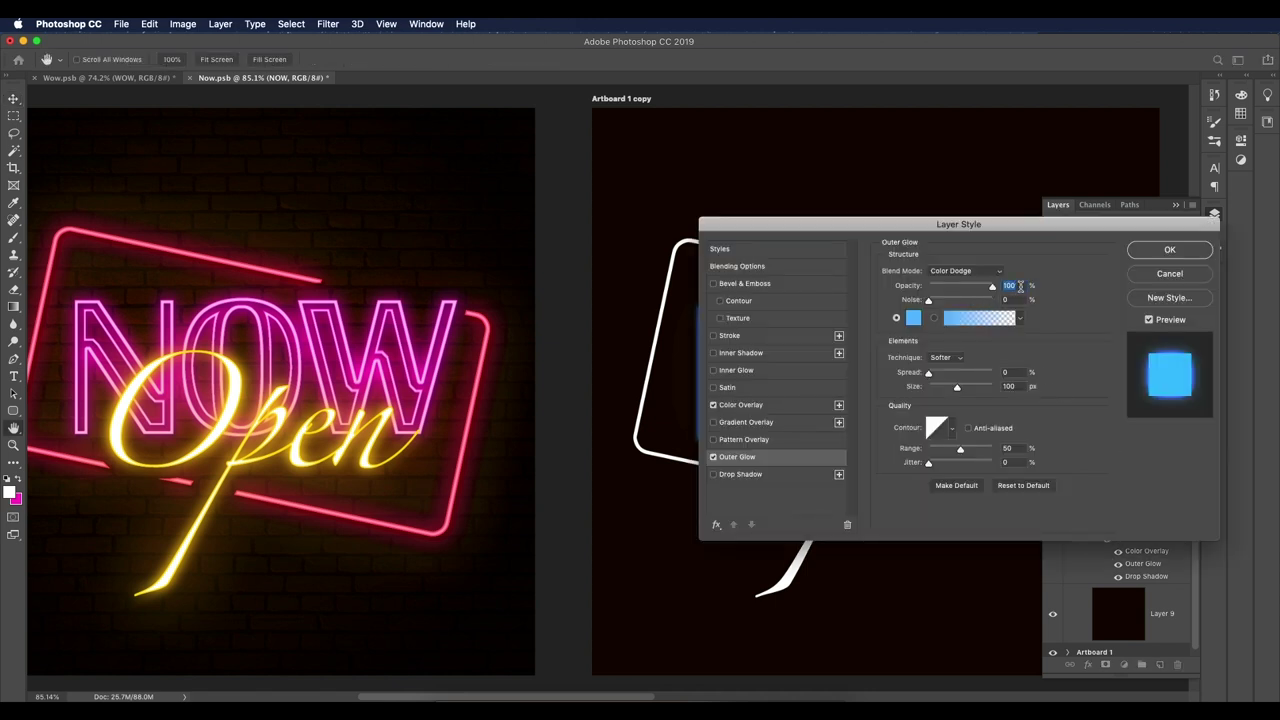
type("75")
left_click(1150, 254)
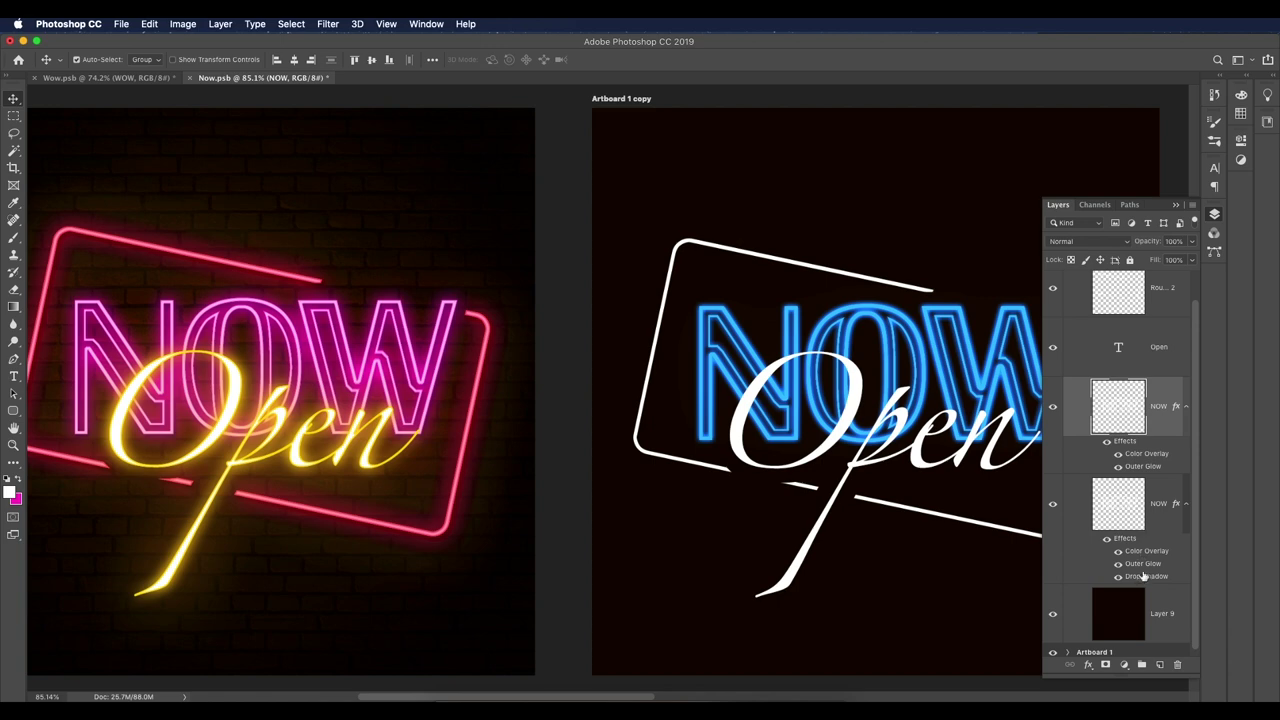
Step: Review the lower NOW layer's Outer Glow settings, close them, and select the upper NOW copy
double_click(1143, 564)
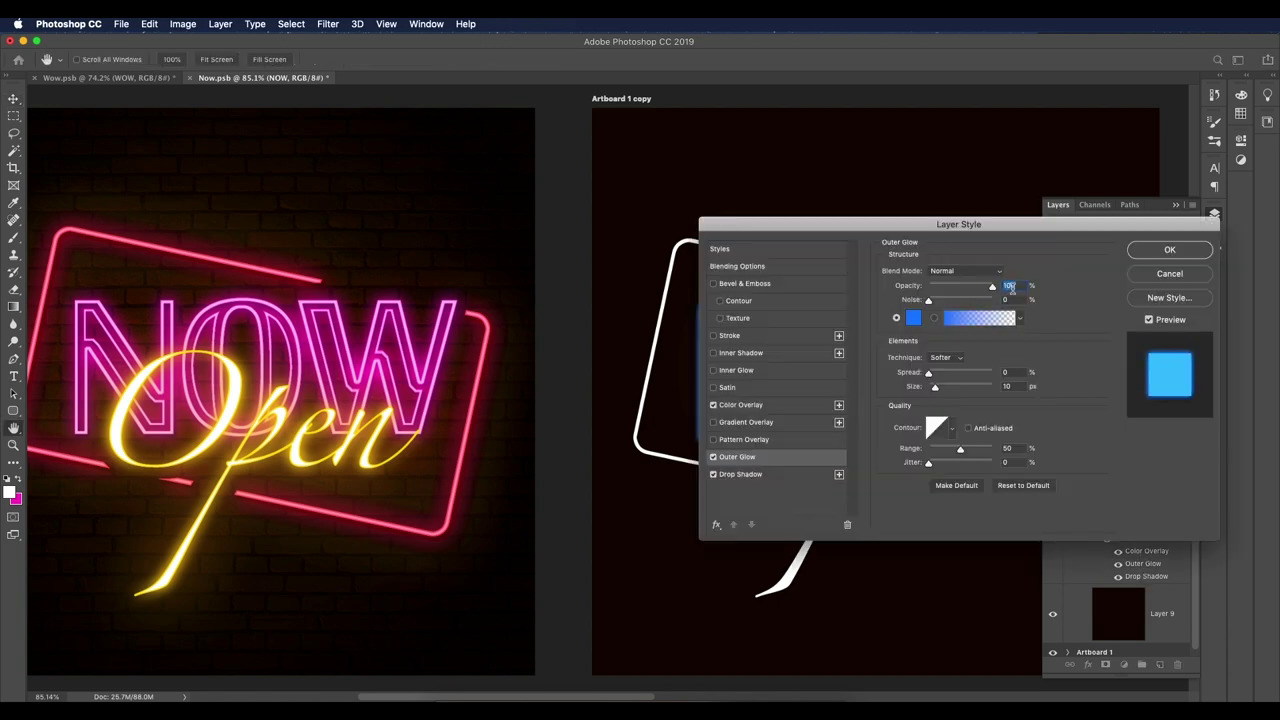
left_click(1132, 254)
key("super+0")
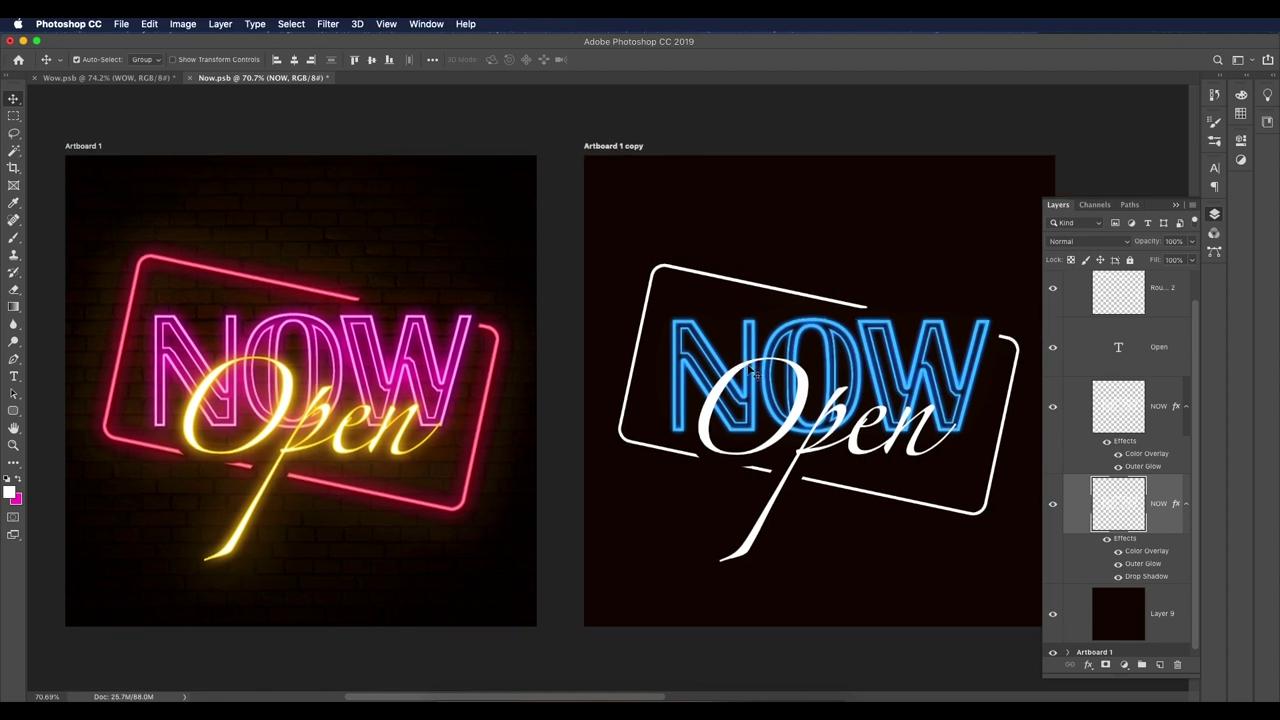
left_click(1134, 410)
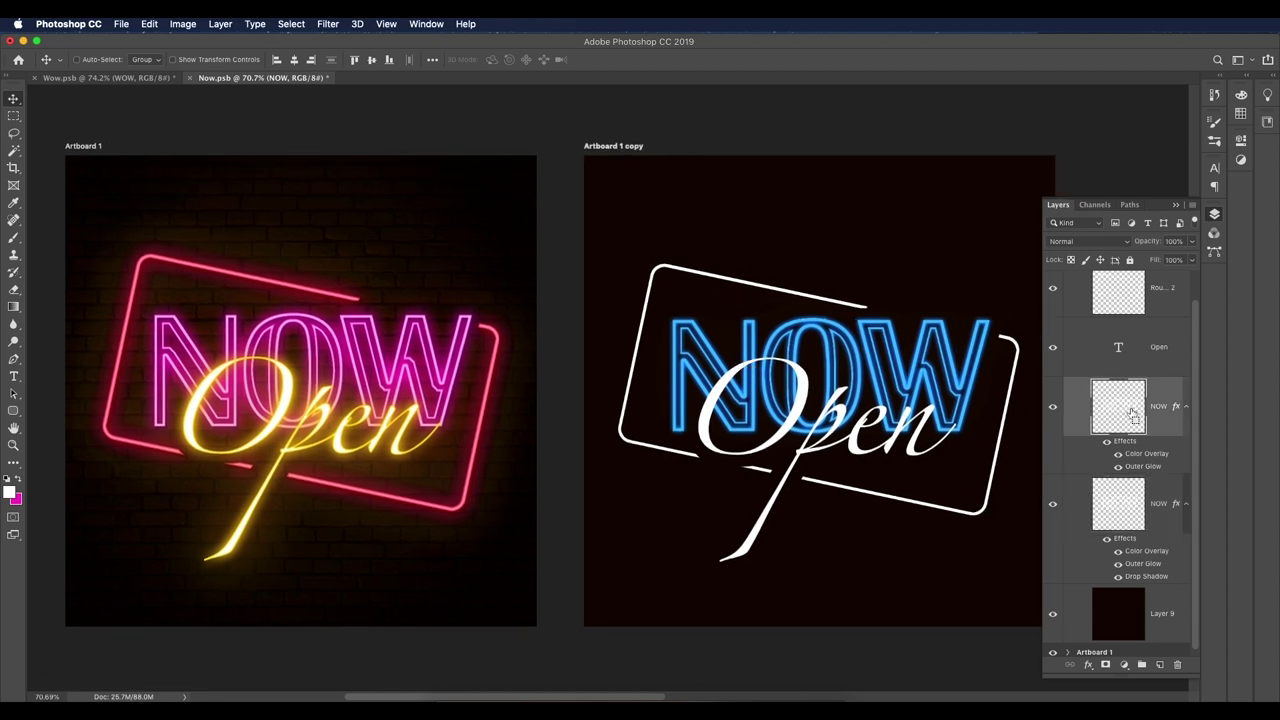
Step: Load the upper NOW copy's outline as a selection, add a new layer, contract the selection by 1 pixel and fill it white
left_click(1132, 412, "super")
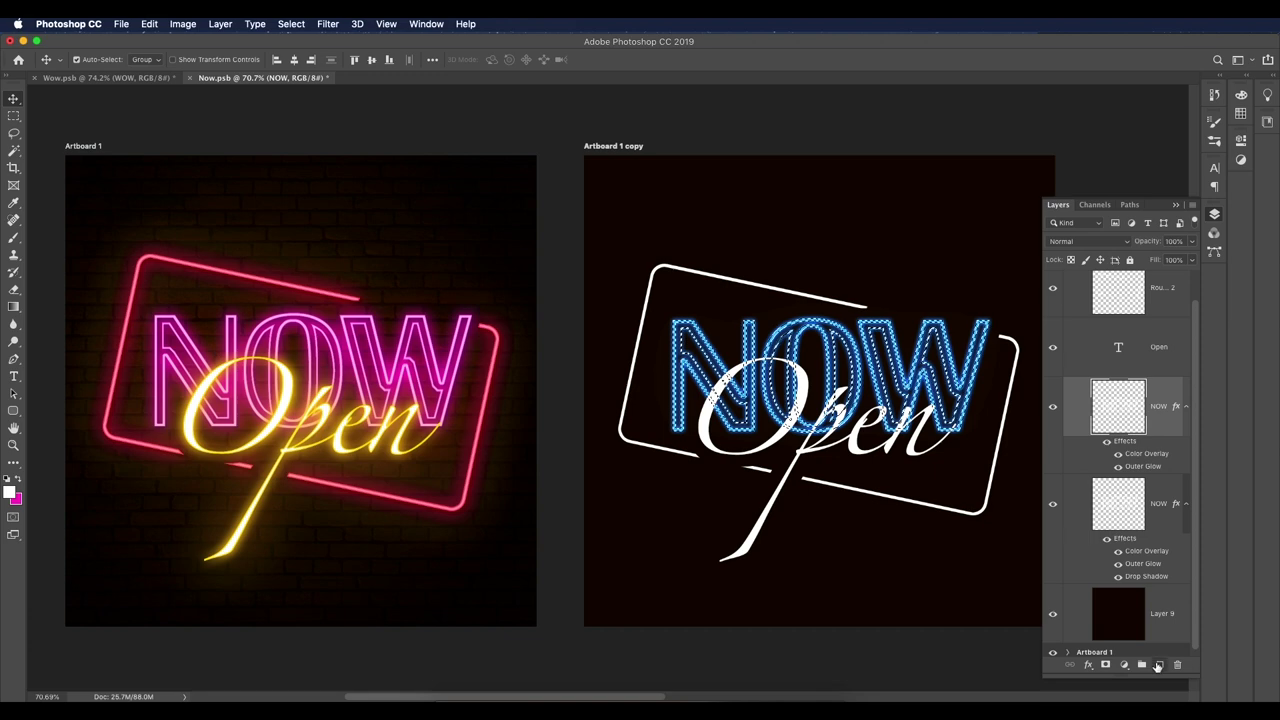
key("super+shift+alt+n")
left_click(291, 23)
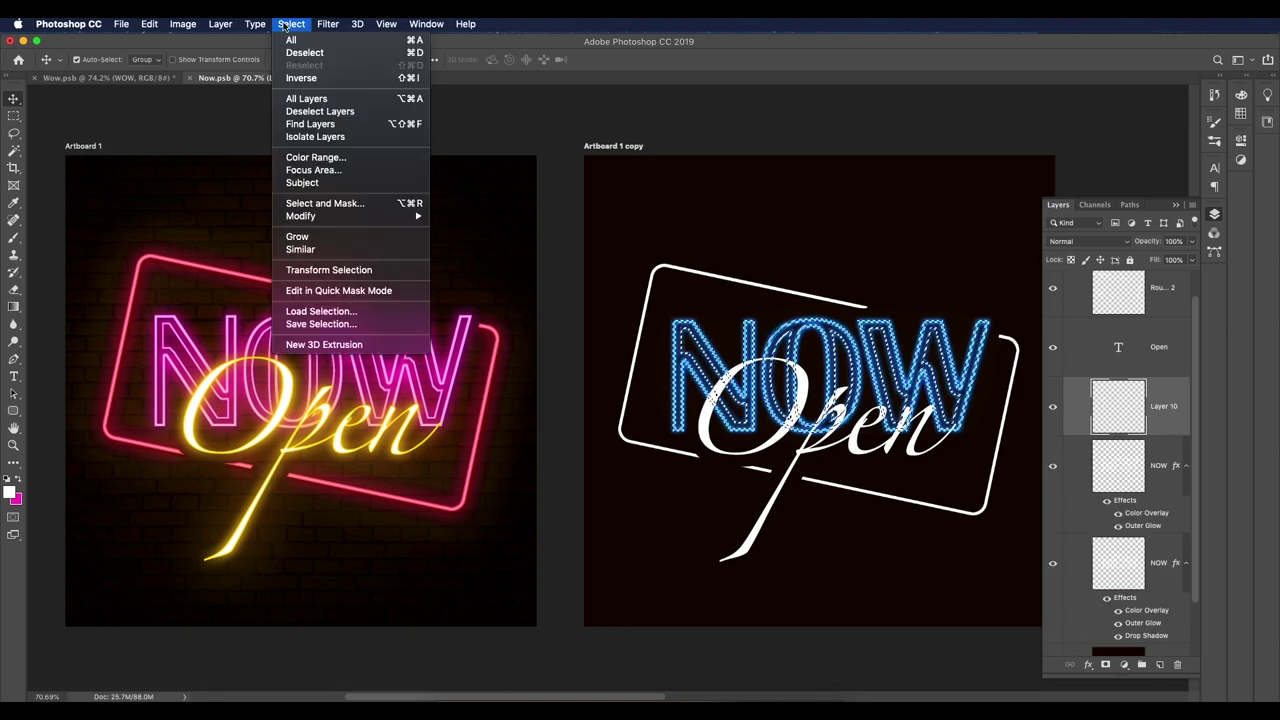
mouse_move(398, 218)
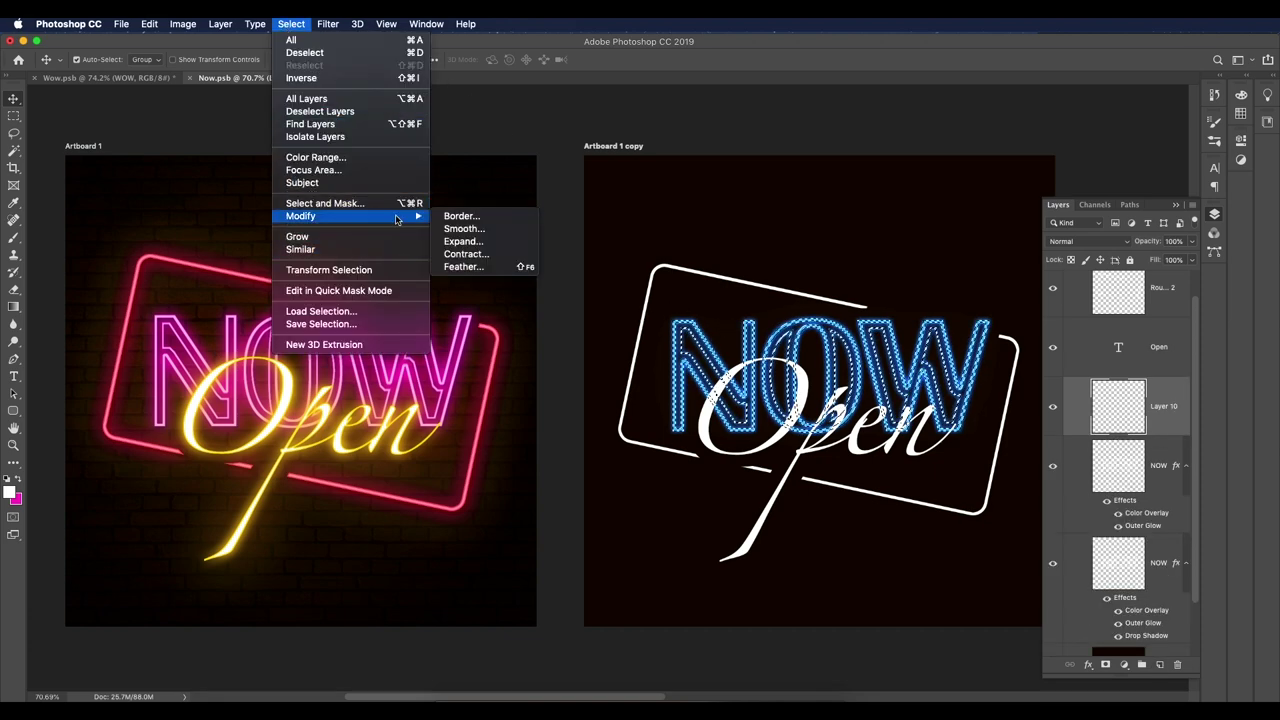
left_click(478, 255)
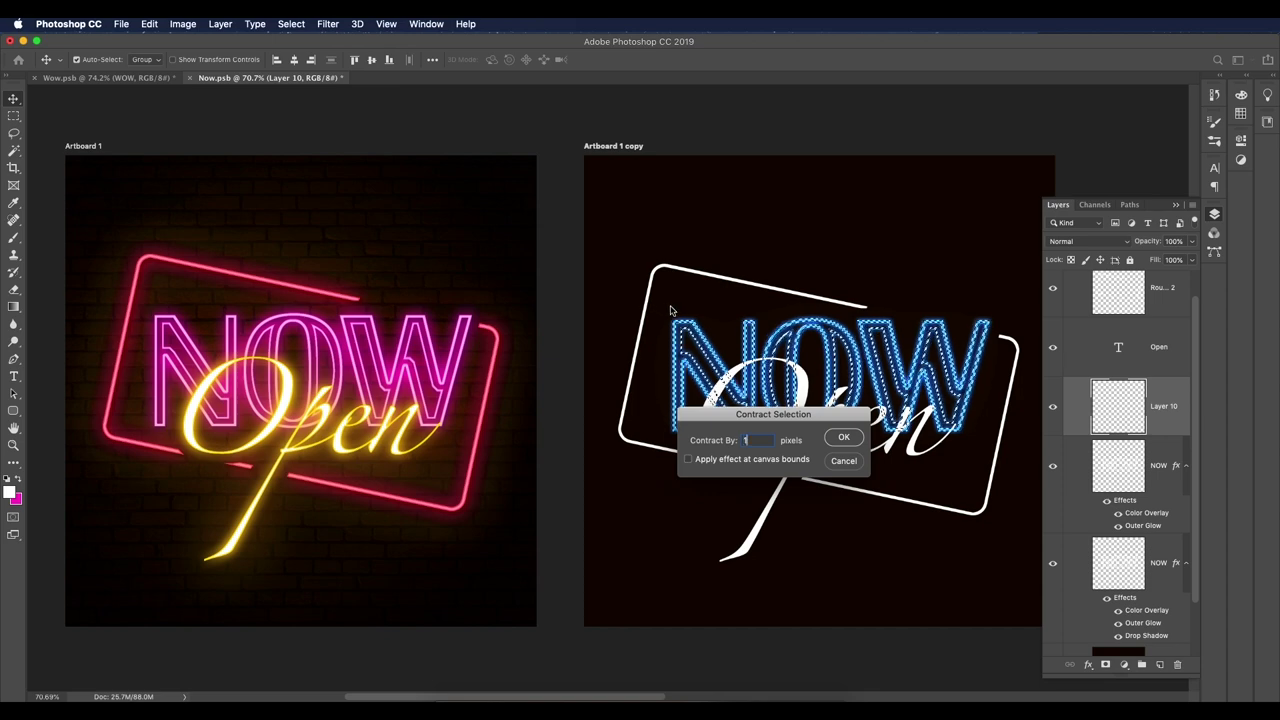
key("Return")
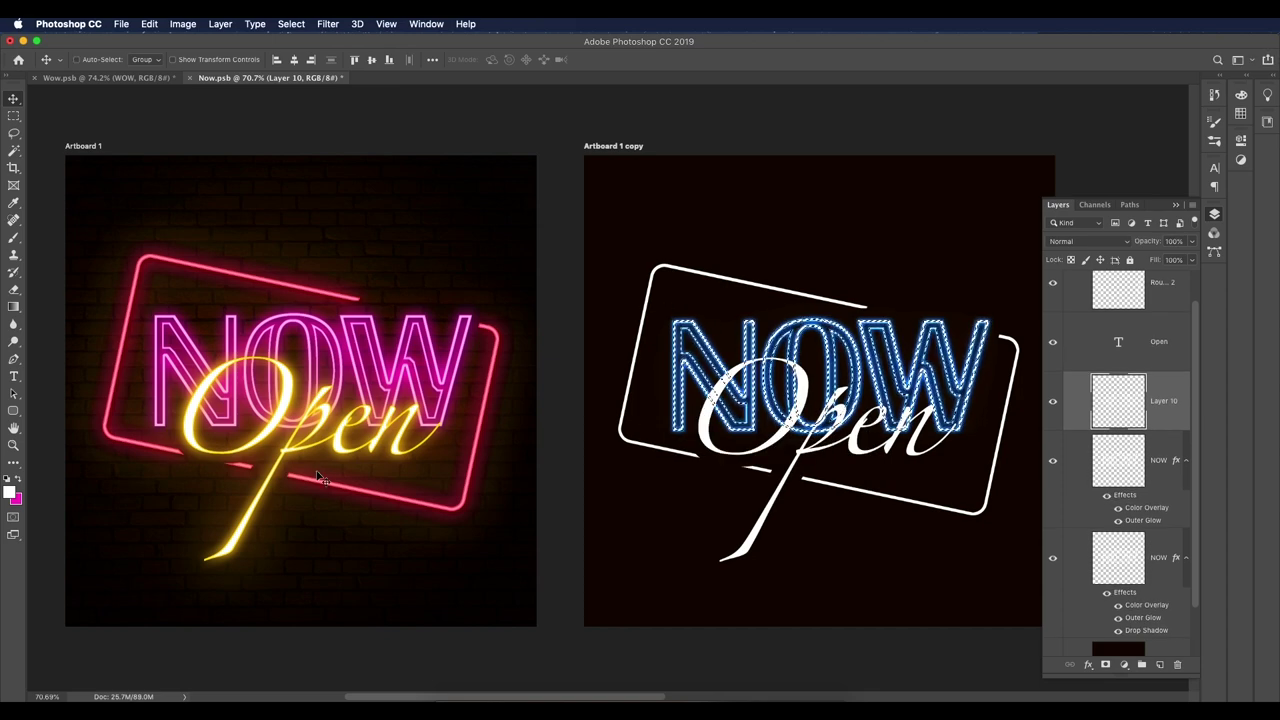
key("super+d")
Step: Set the white NOW core layer to Overlay blending and group it with both NOW layers
left_click(1092, 242)
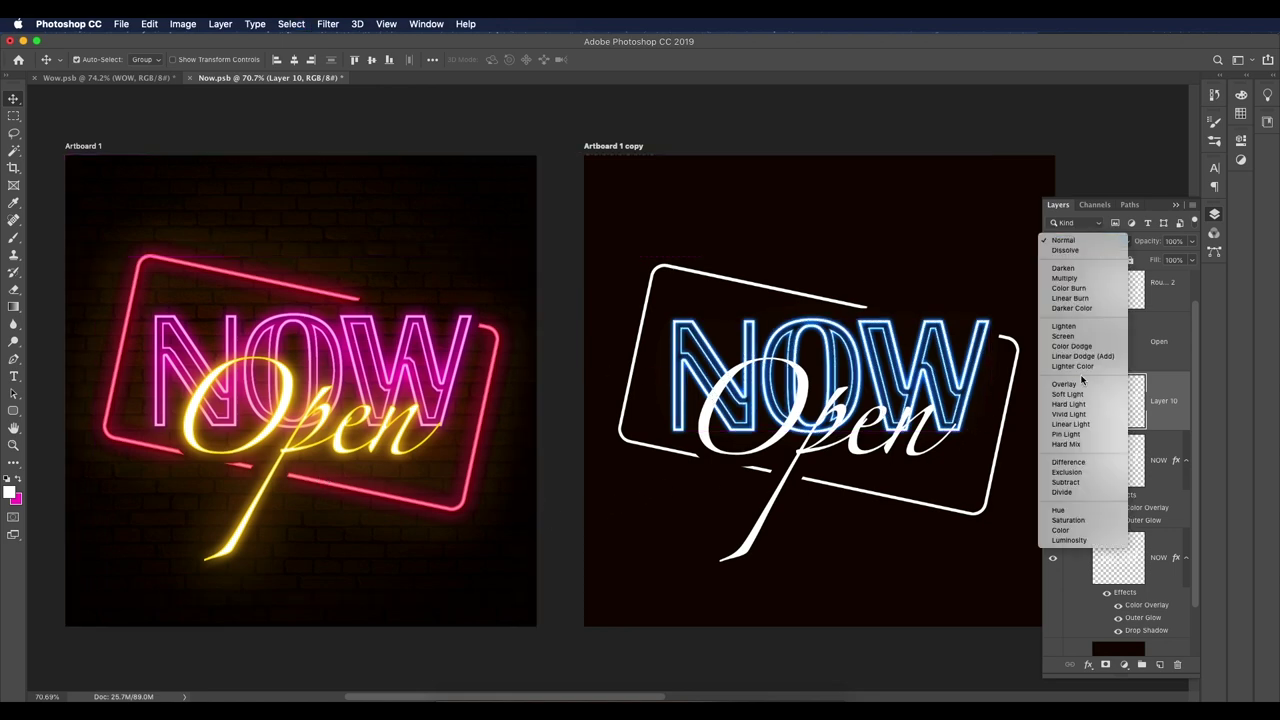
left_click(1065, 384)
scroll(830, 378, "up", 3)
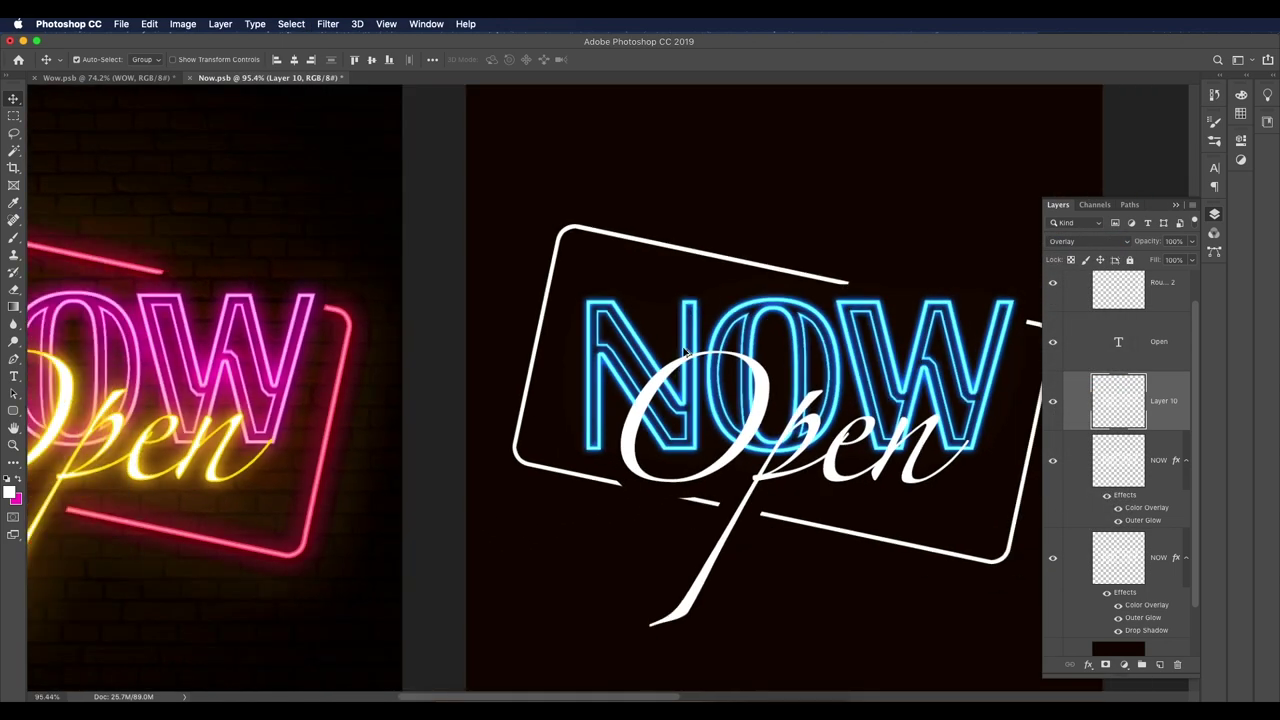
scroll(391, 408, "left", 5)
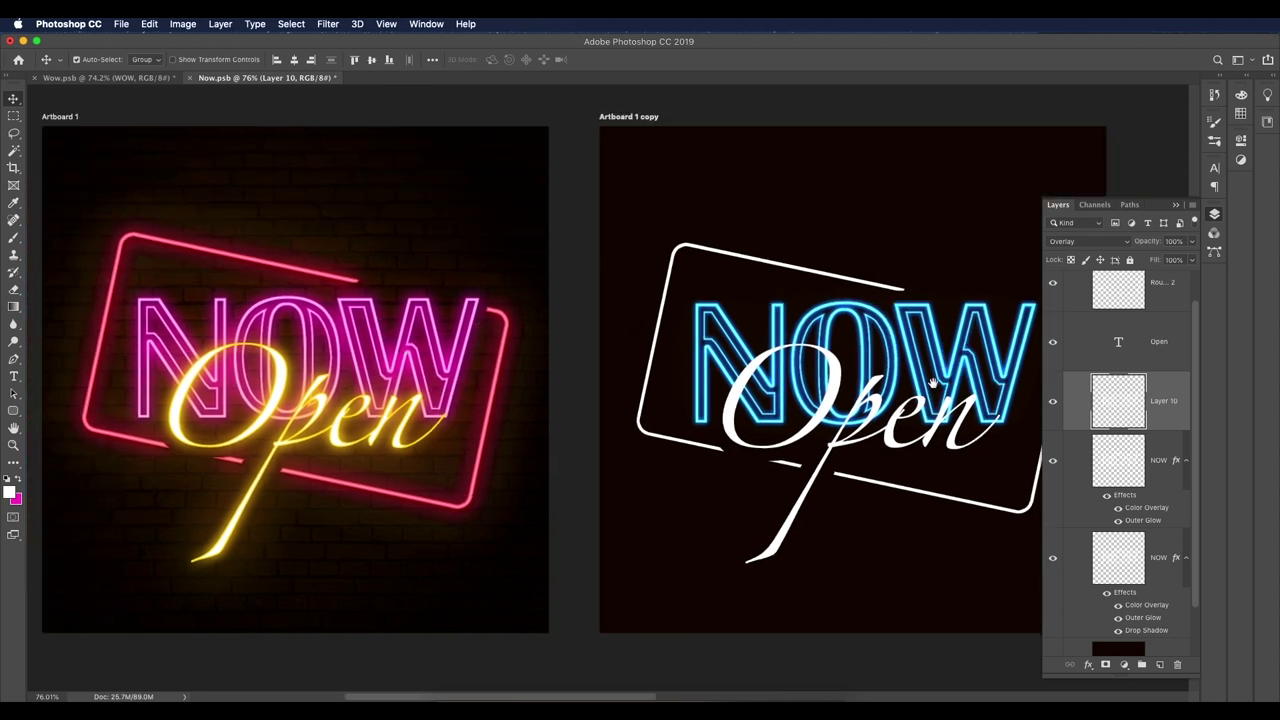
scroll(934, 384, "right", 3)
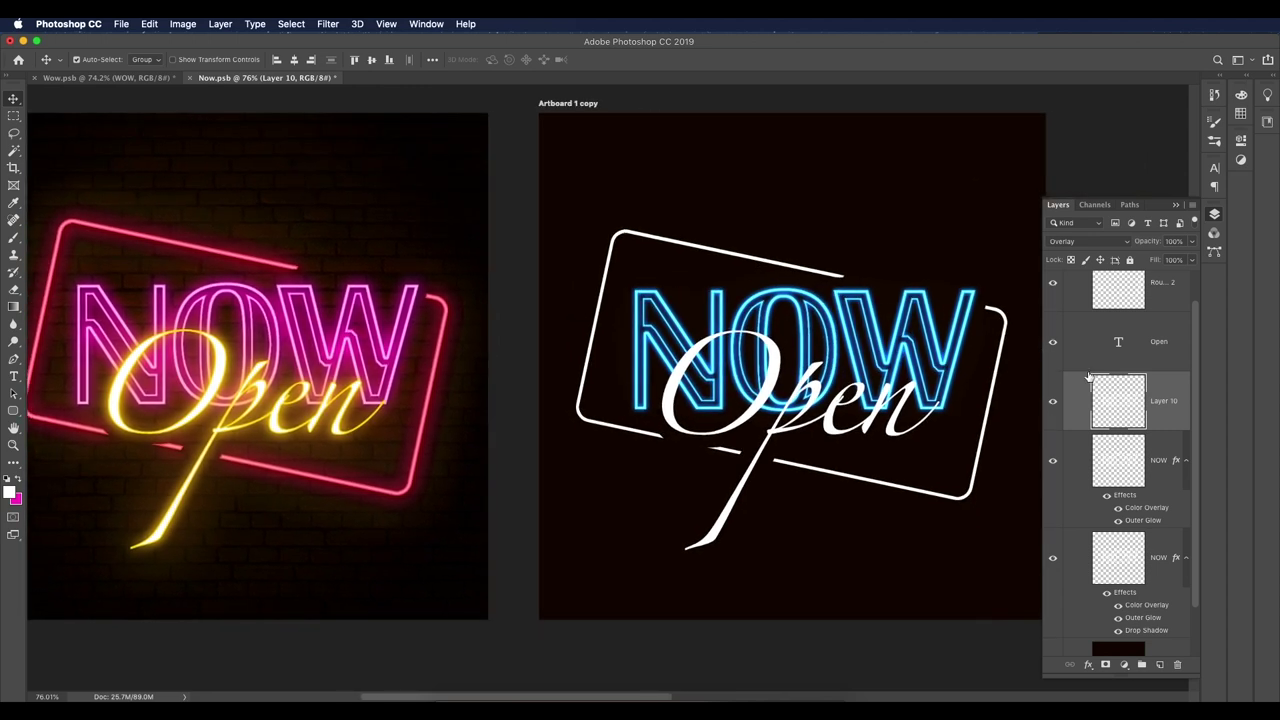
left_click(1166, 549, "shift")
key("super+g")
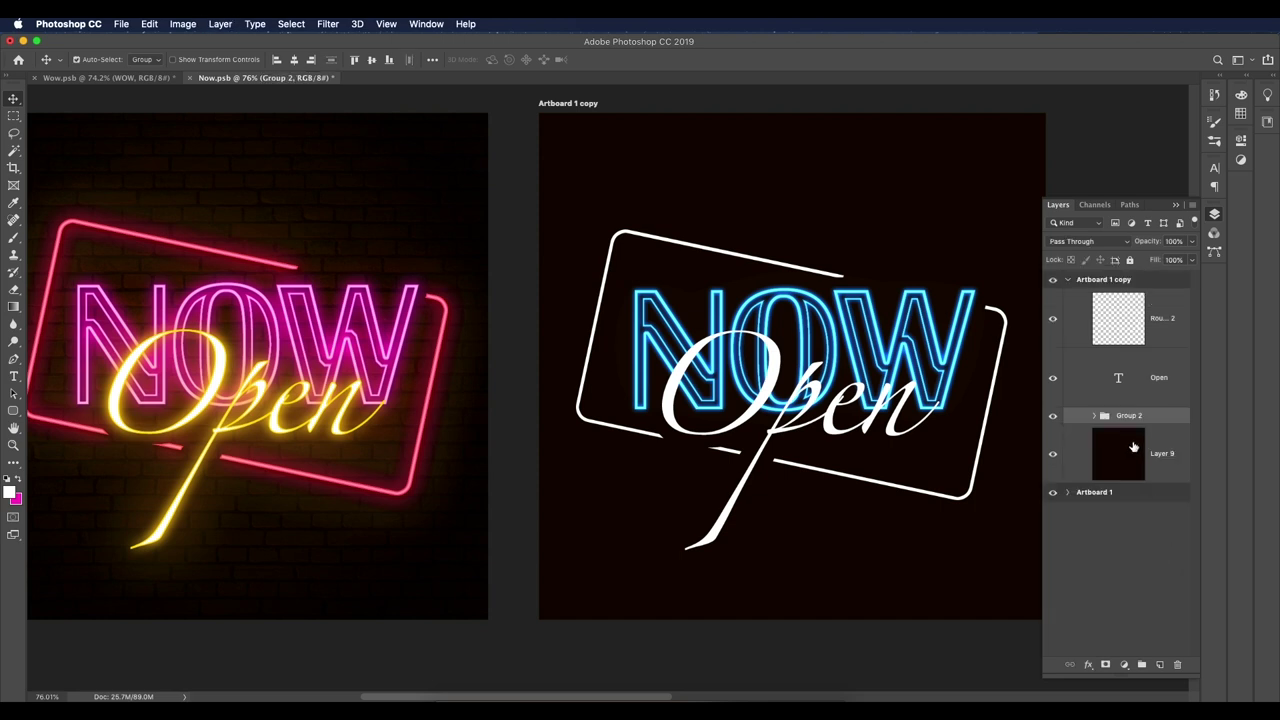
Step: Identify the frame layer by toggling its visibility, and duplicate it with the NOW group expanded
left_click(1052, 319)
left_click(1052, 319)
left_click(1052, 319)
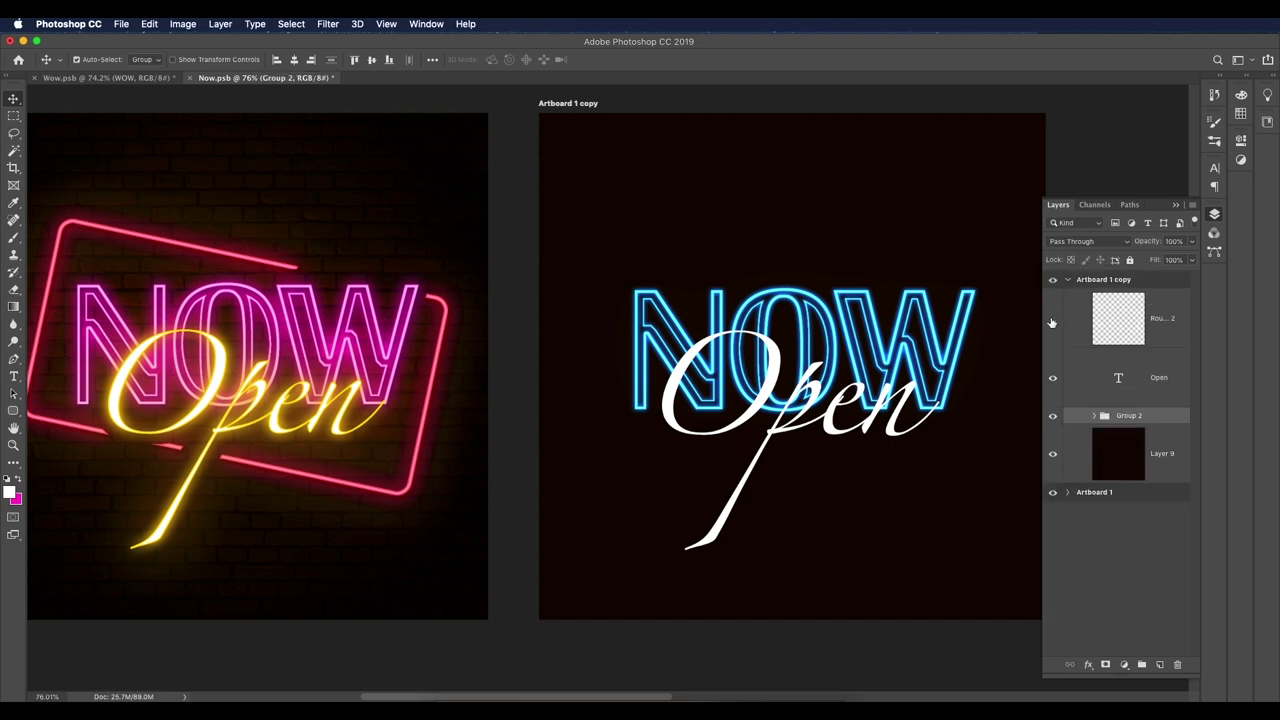
left_click(1052, 319)
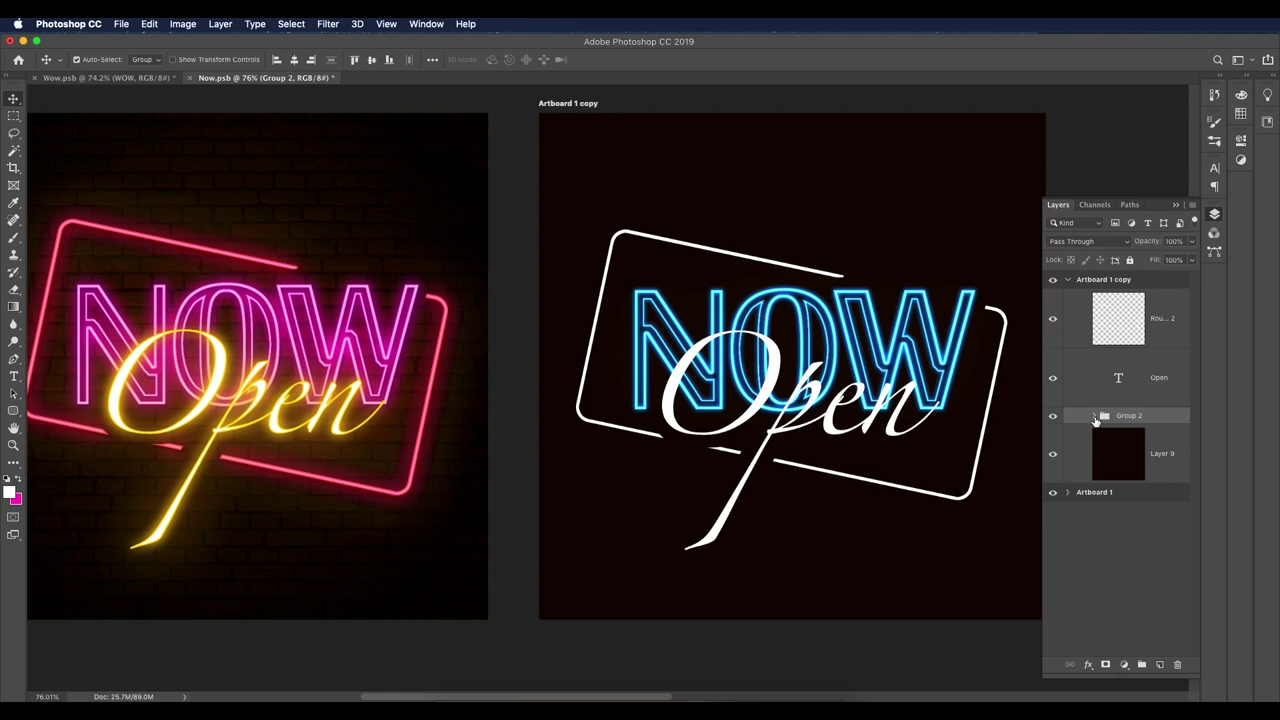
left_click(1095, 416)
left_click_drag(1161, 331, 1159, 664)
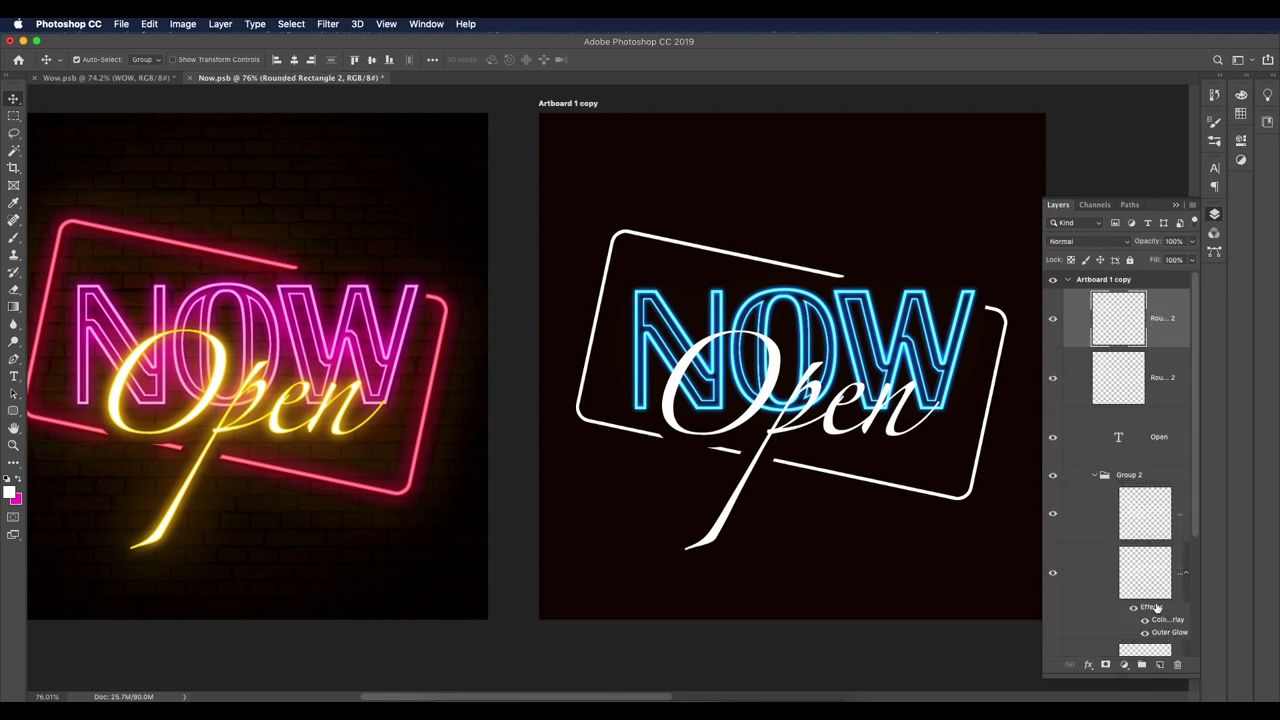
Step: Copy the upper NOW layer's effects to the upper frame layer and the lower NOW layer's effects to the lower frame layer
left_click_drag(1152, 607, 1155, 318)
scroll(1164, 624, "down", 1)
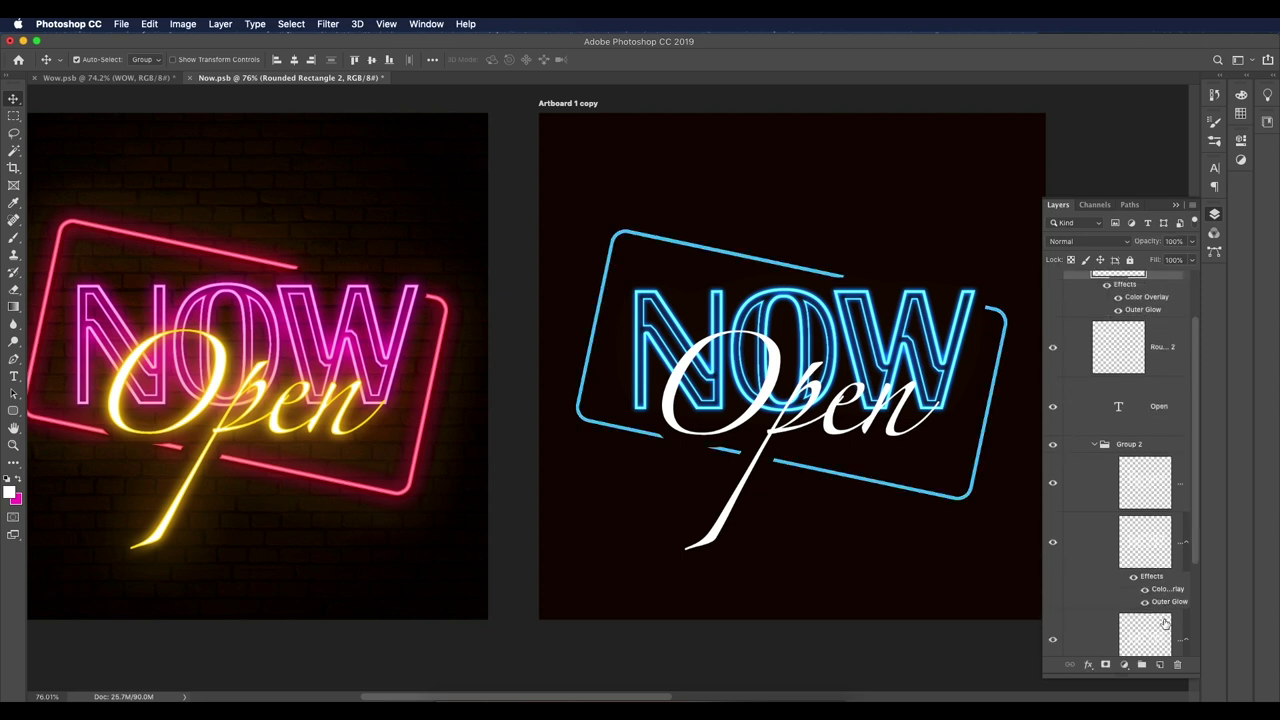
scroll(1164, 624, "down", 1)
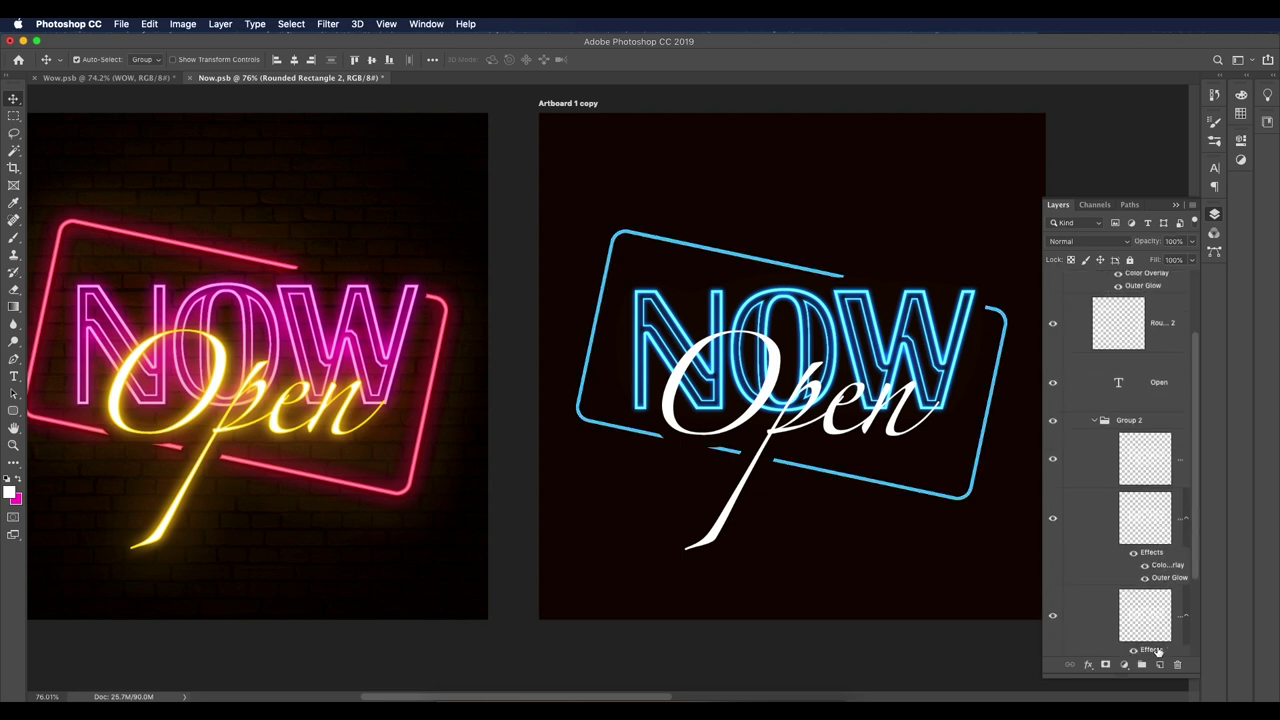
left_click_drag(1157, 651, 1156, 345)
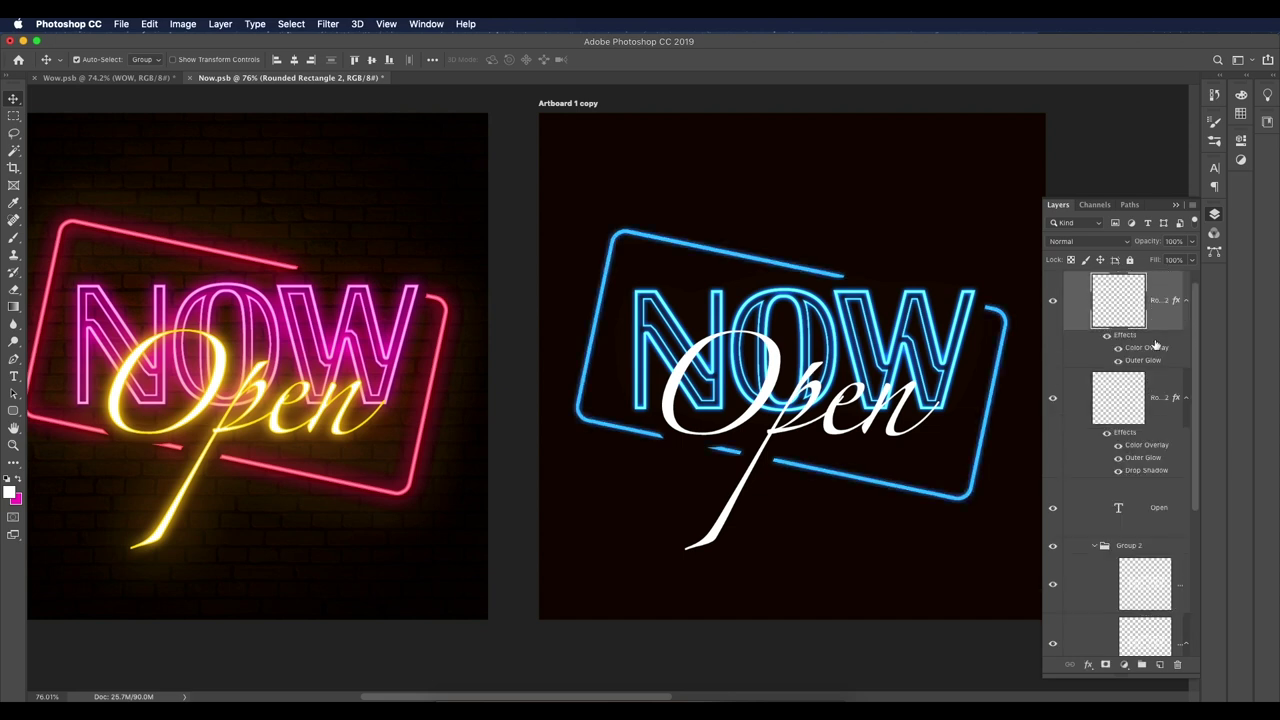
scroll(1155, 345, "up", 1)
scroll(1150, 340, "up", 1)
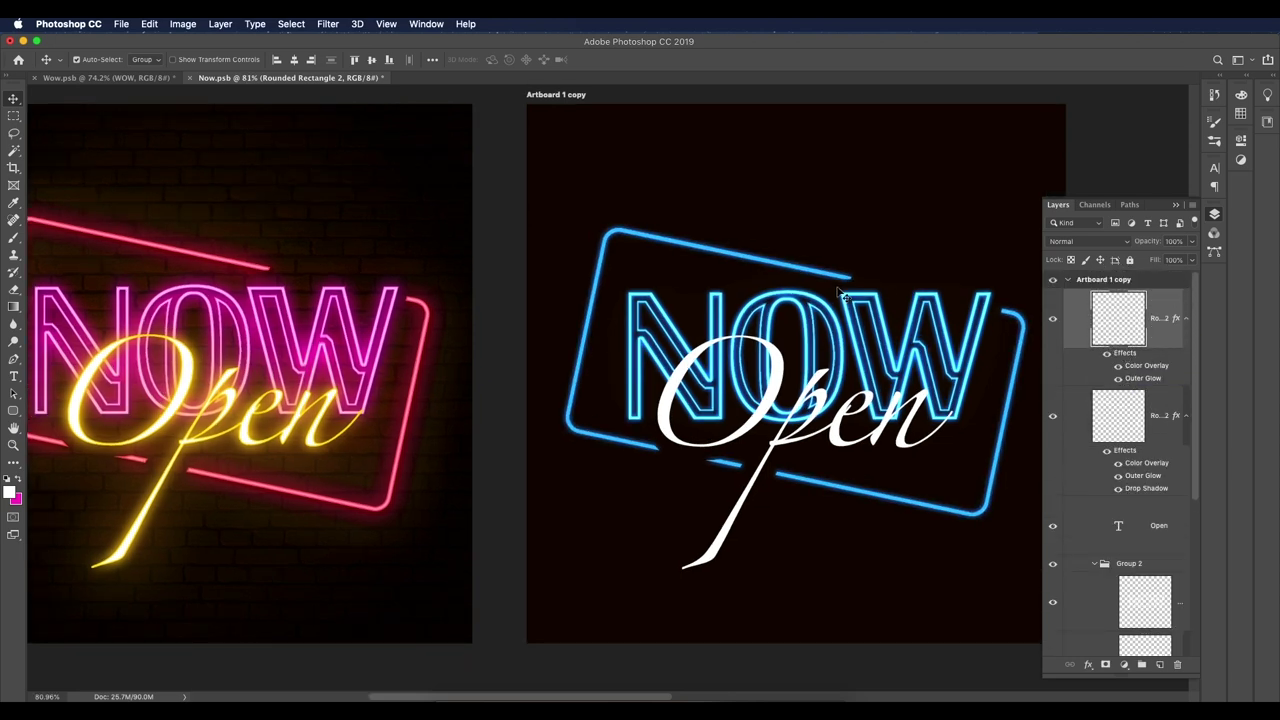
Step: Load the frame's outline as a selection, add a new layer, contract the selection by 2 pixels, fill it white and deselect
left_click(1130, 330, "super")
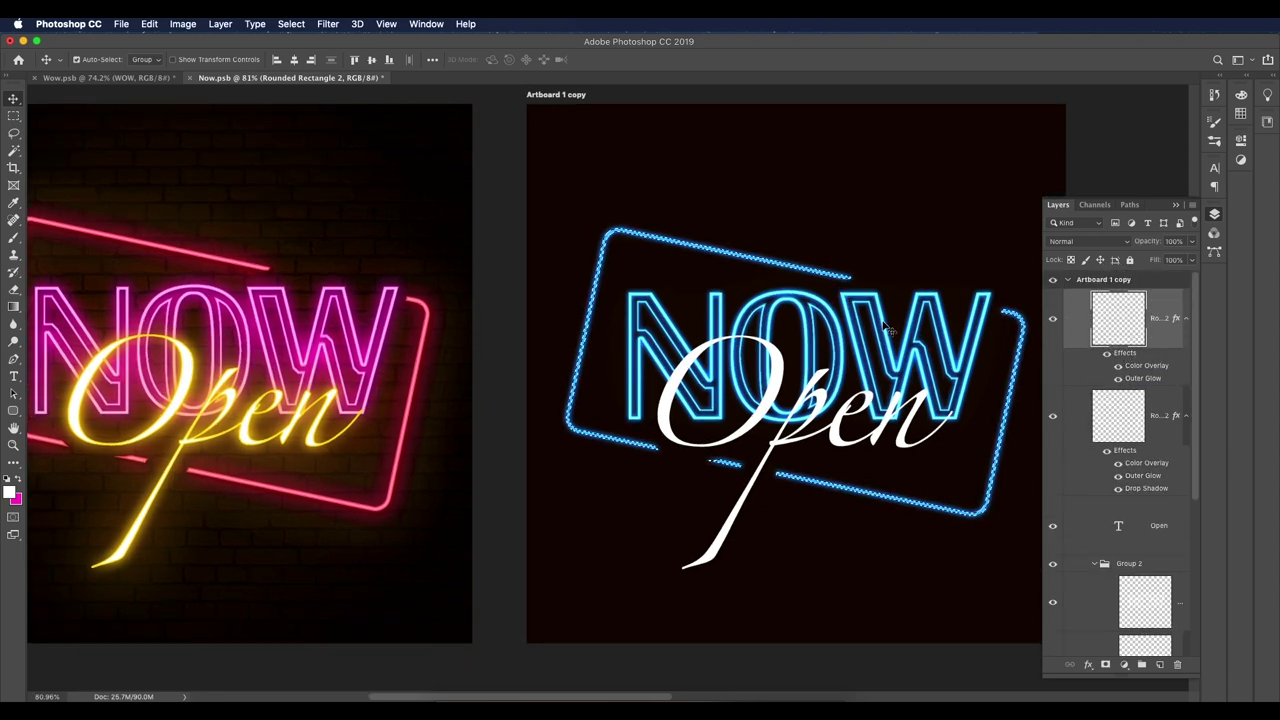
left_click(1160, 665)
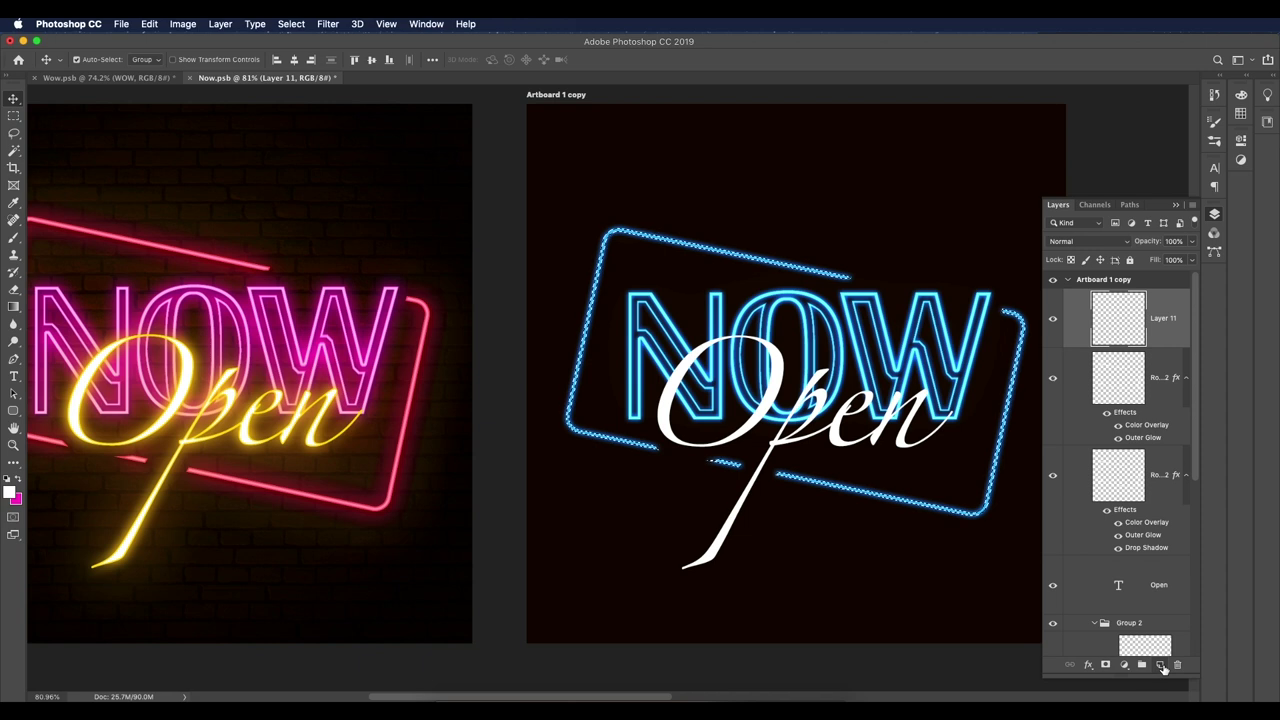
left_click(291, 24)
mouse_move(330, 216)
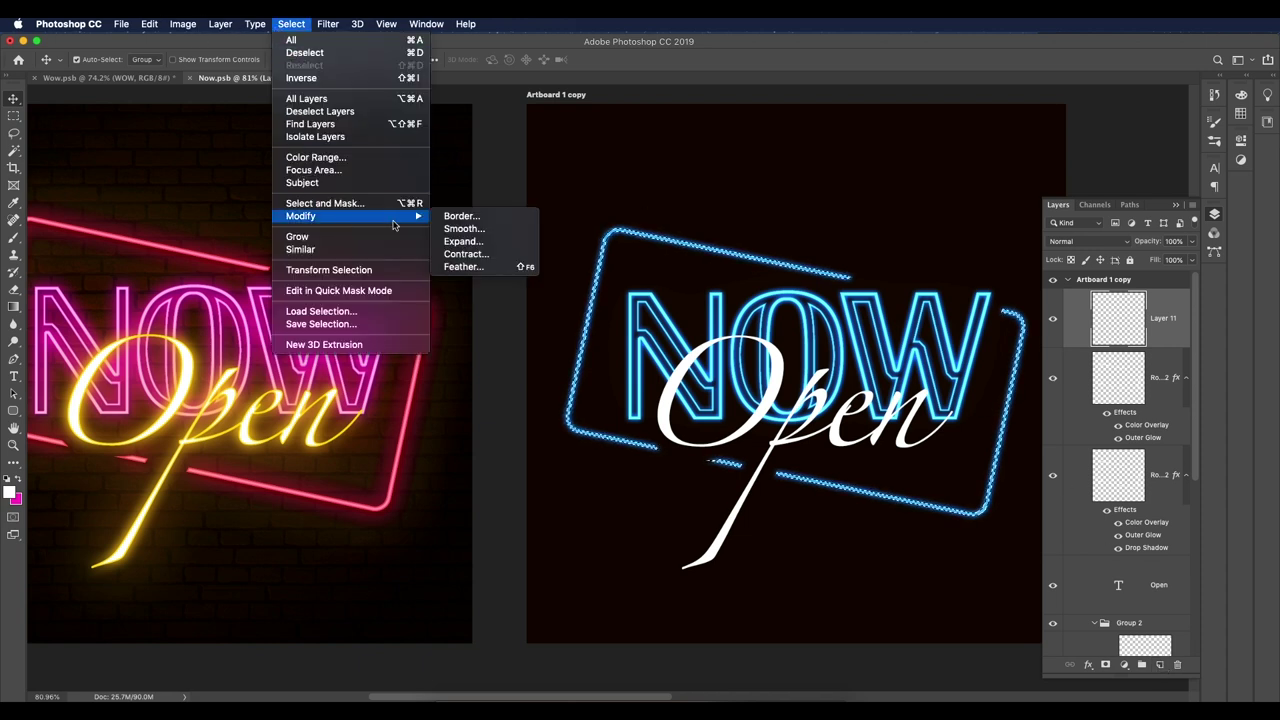
left_click(505, 254)
type("2")
key("Return")
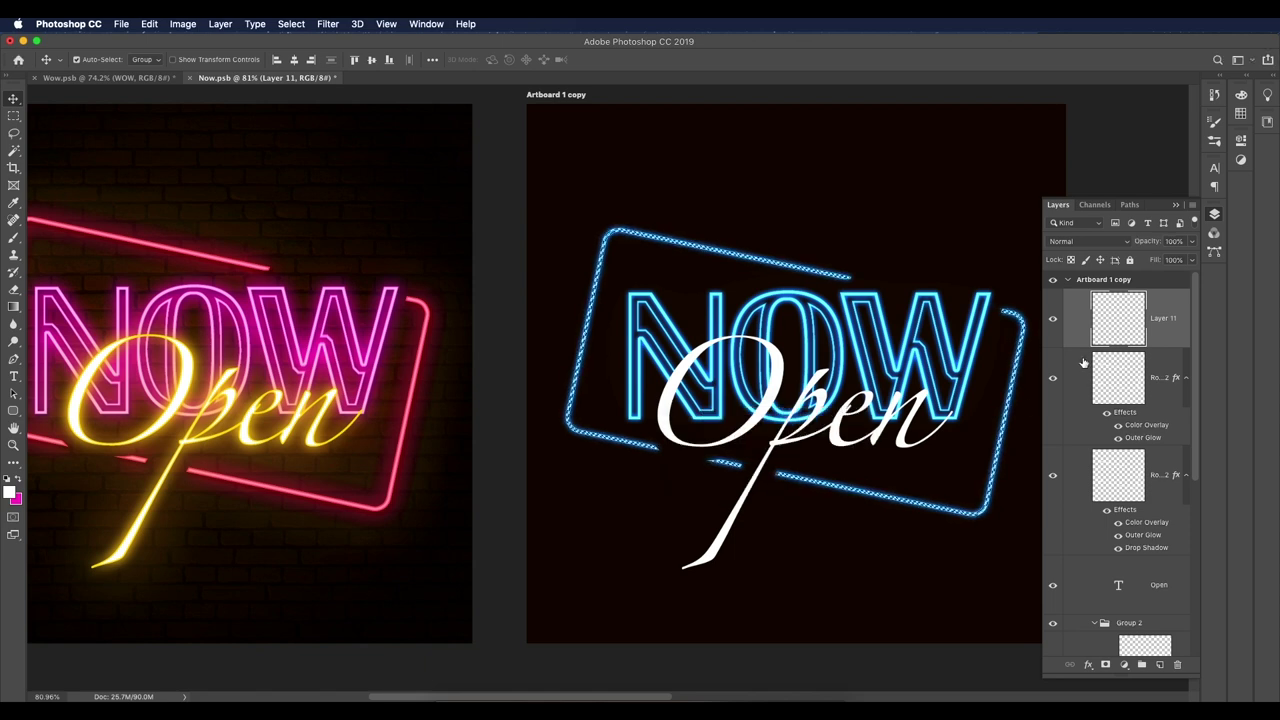
key("super+d")
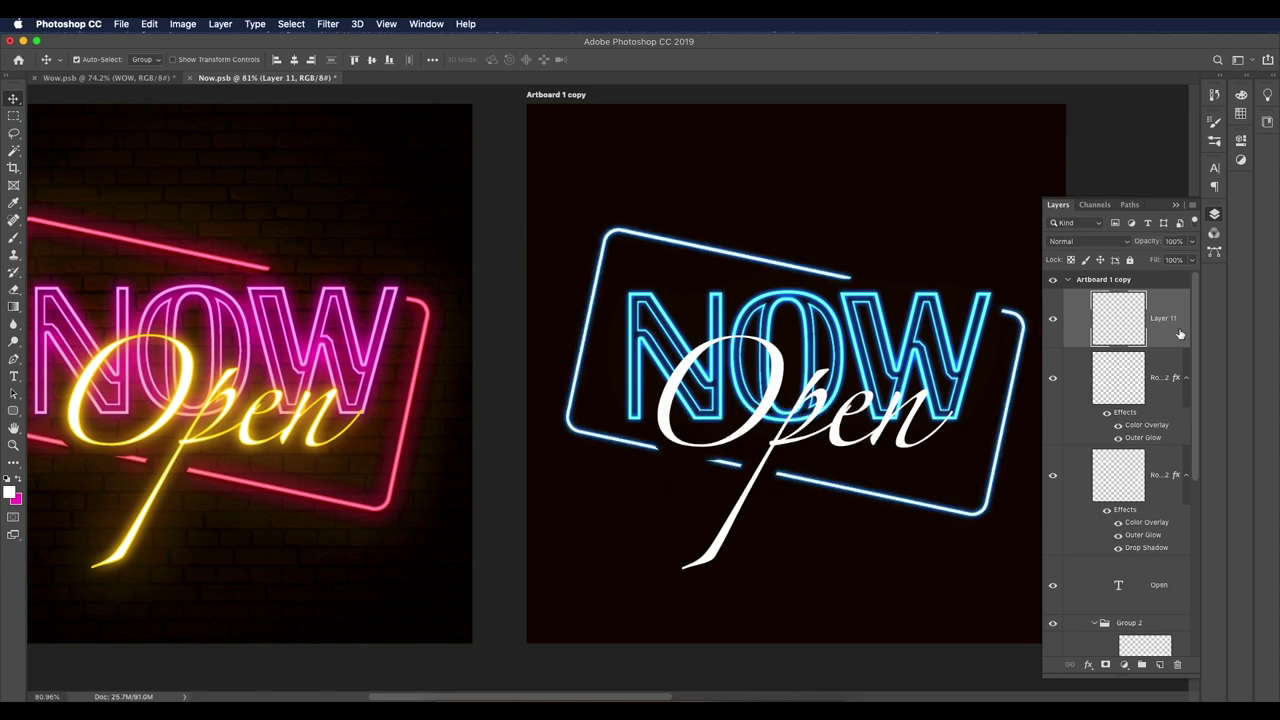
Step: Set the white frame core layer to Overlay blending and group it with both frame layers
left_click(1073, 243)
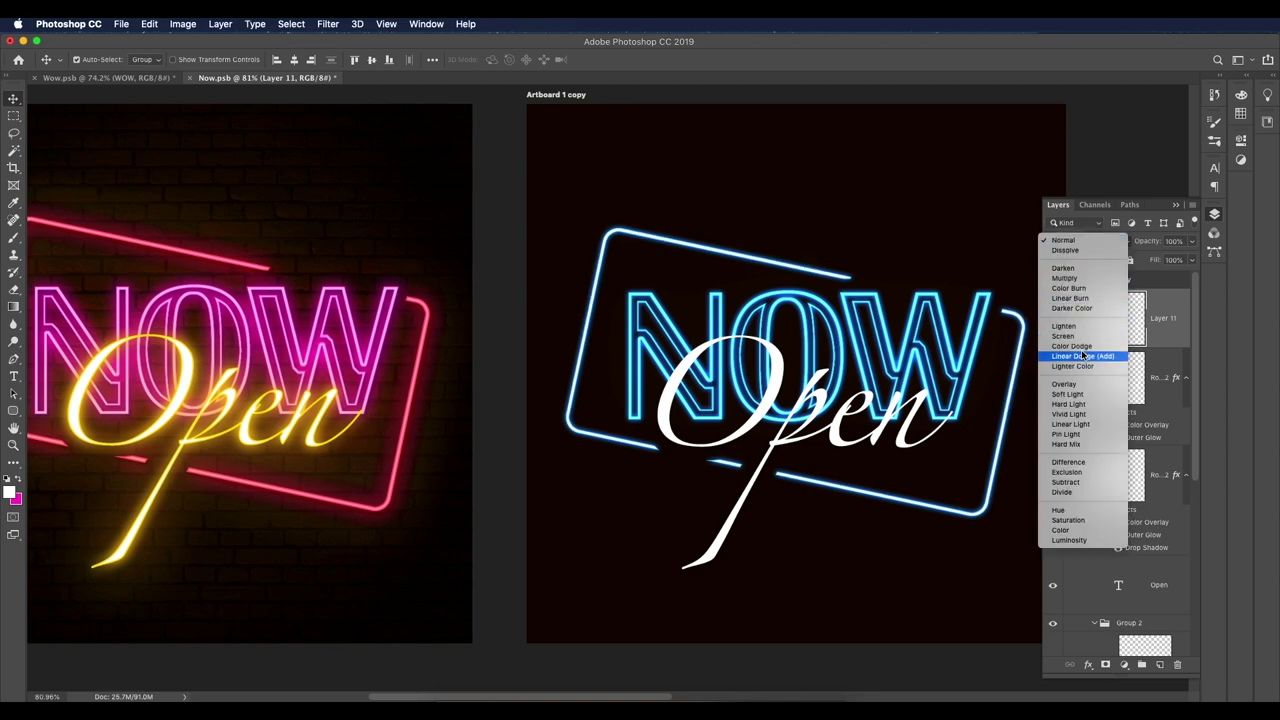
left_click(1078, 385)
key("super+0")
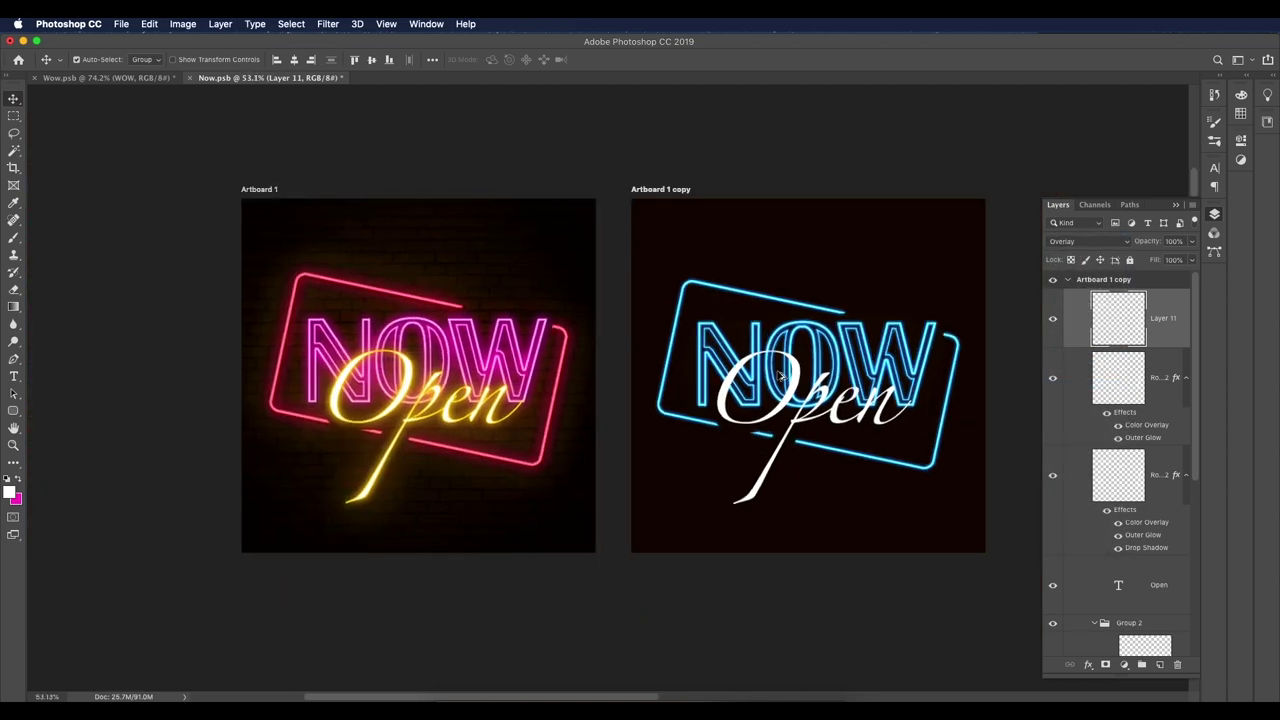
left_click(1150, 480, "shift")
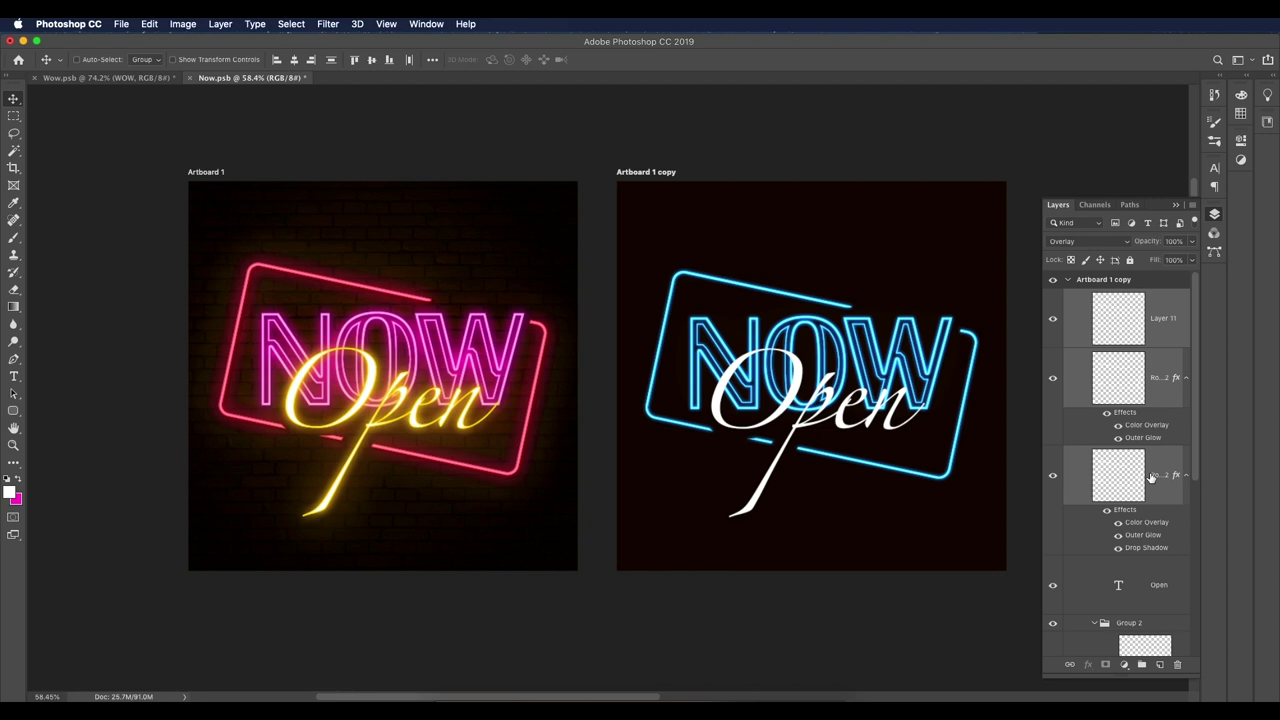
key("super+g")
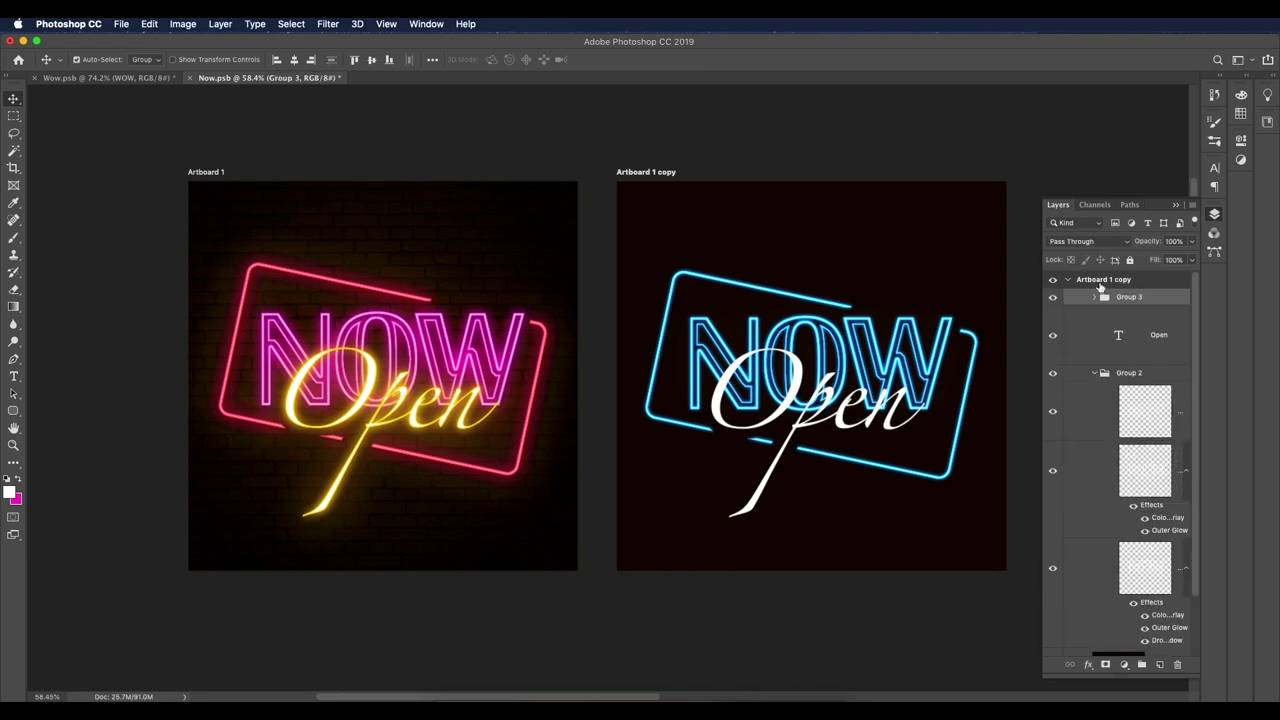
Step: Rename the NOW layers' group as text and the frame layers' group as art
left_click(1094, 373)
double_click(1130, 373)
type("text")
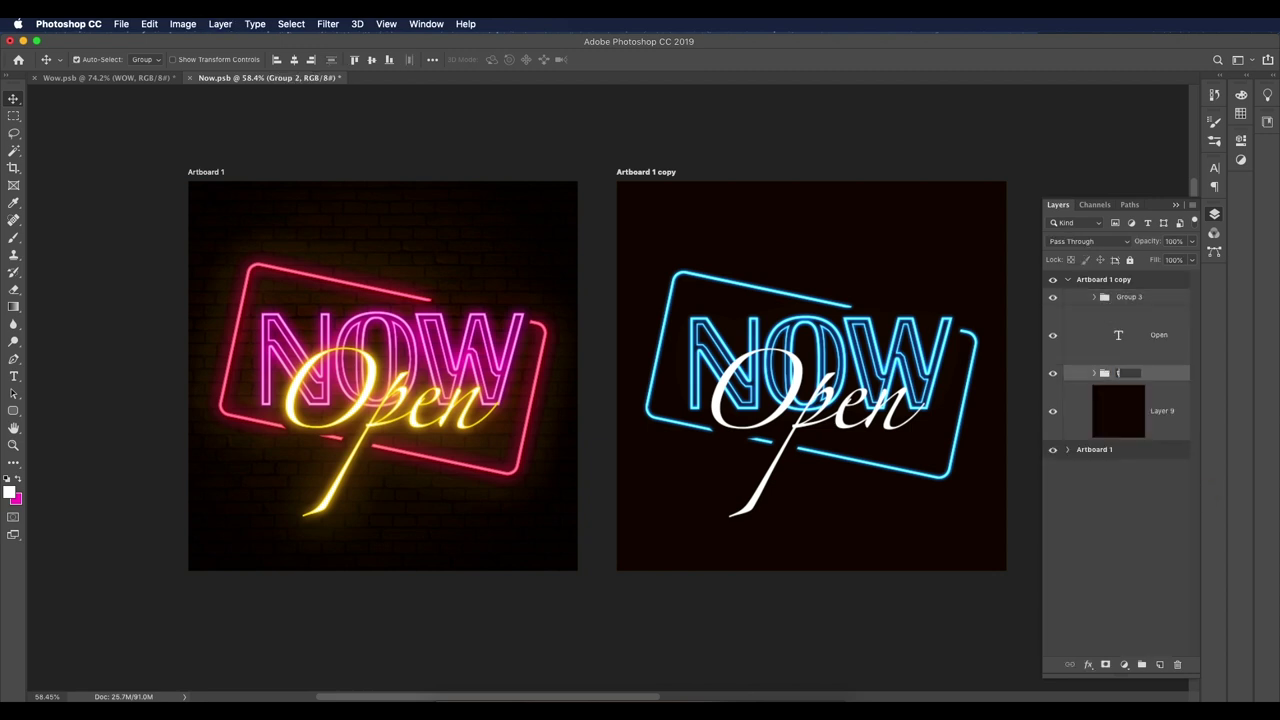
key("Return")
double_click(1130, 298)
type("art")
key("Return")
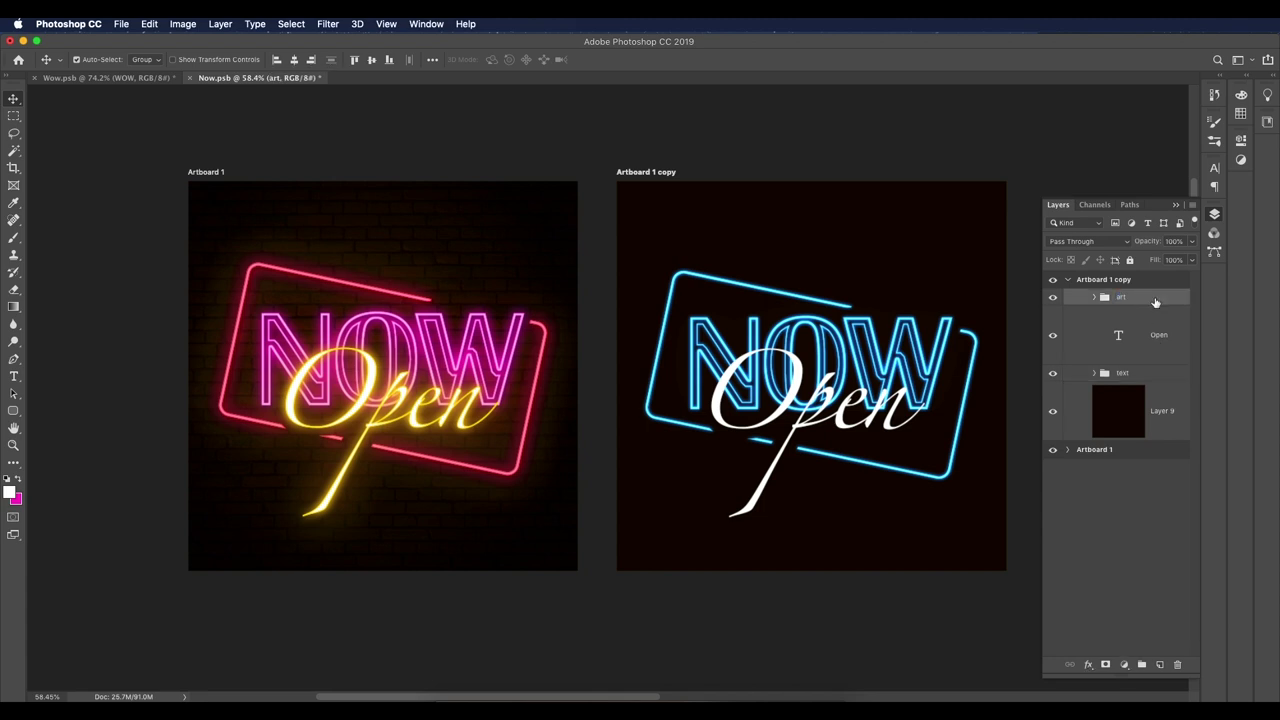
Step: Duplicate the Open text layer and expand the text group to reach the NOW layer effects
left_click(1147, 336)
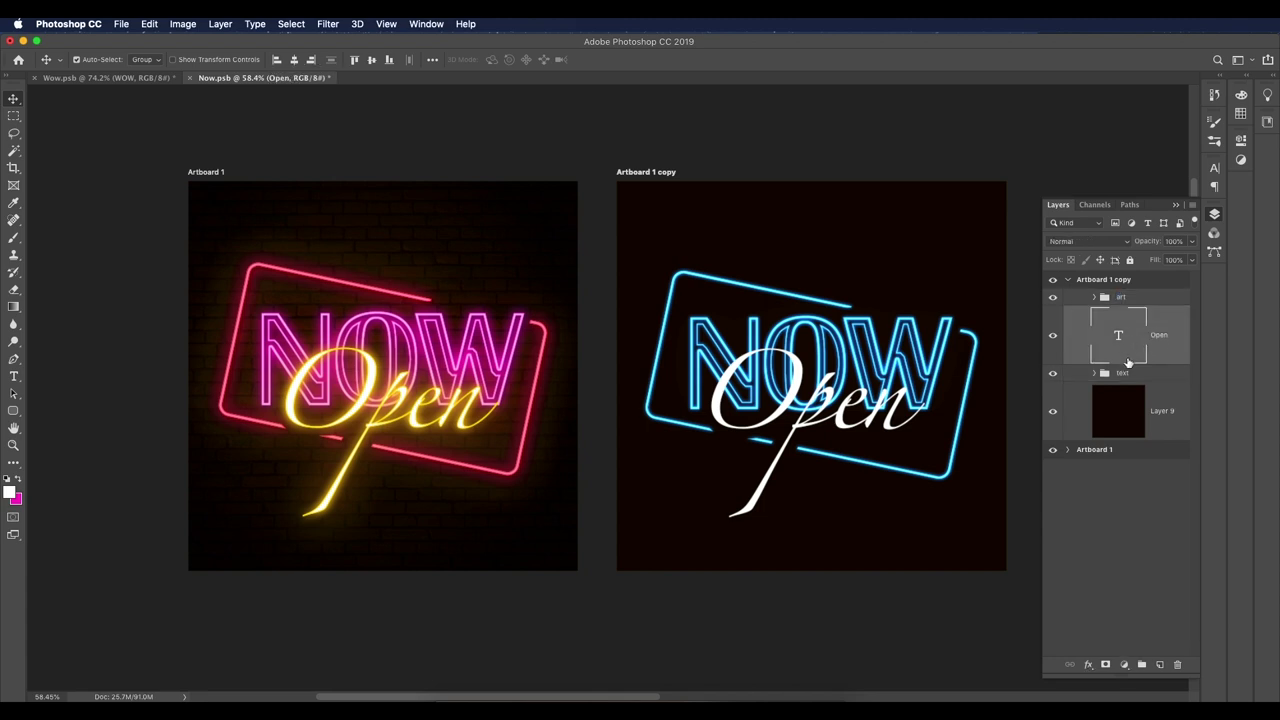
left_click(1094, 373)
scroll(1130, 420, "down", 2)
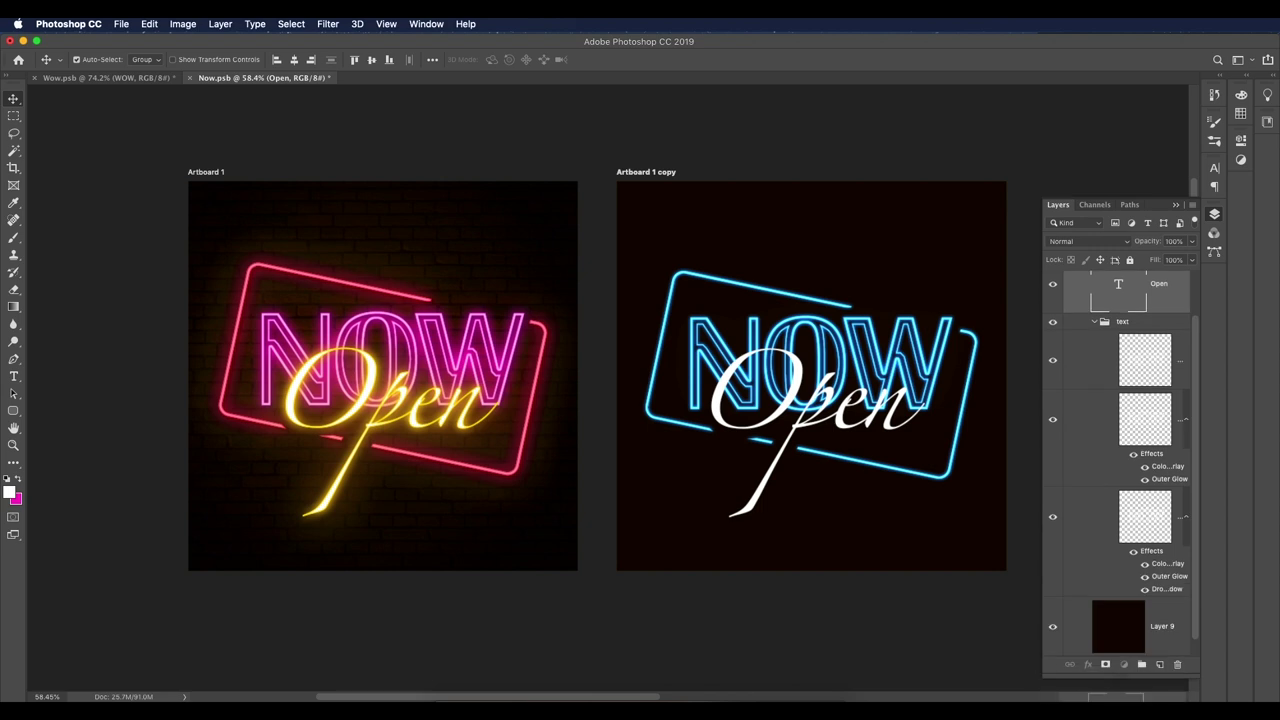
scroll(1135, 423, "up", 1)
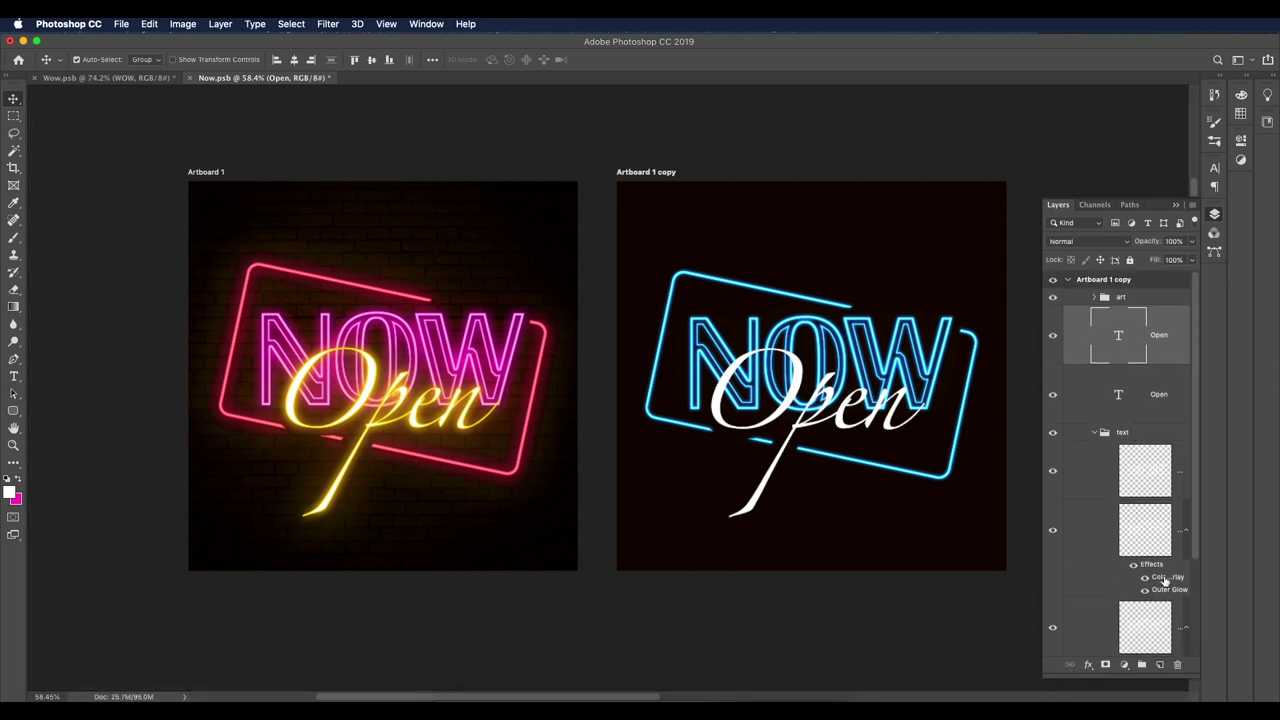
Step: Copy the upper NOW effects to the upper Open layer and the lower NOW effects to the lower one, collapsing the text group
left_click_drag(1159, 567, 1152, 347)
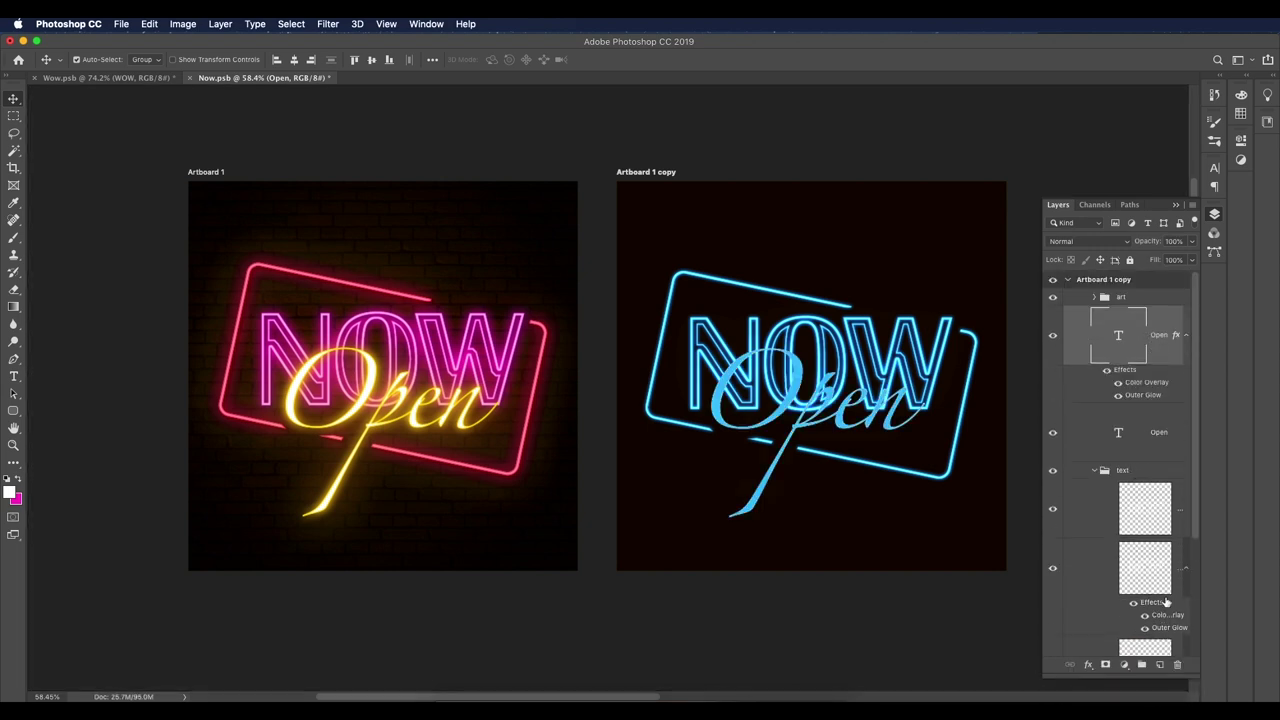
scroll(1165, 597, "down", 2)
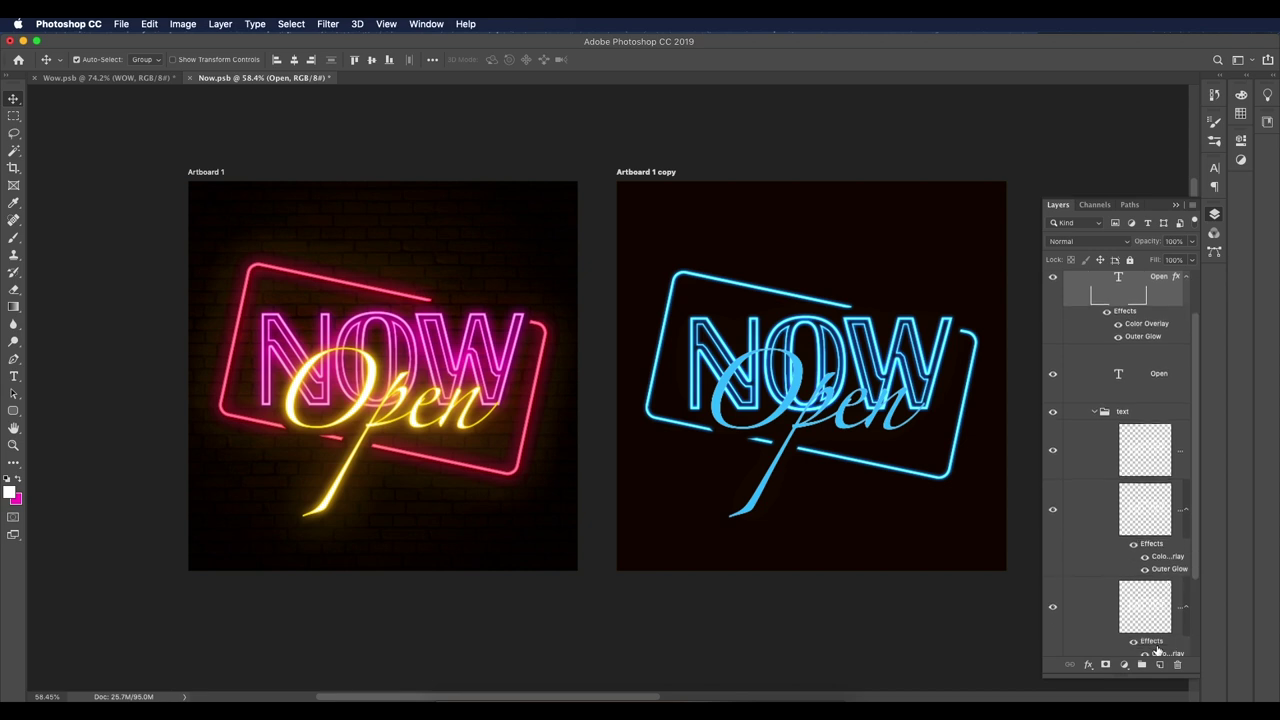
left_click_drag(1158, 650, 1145, 390)
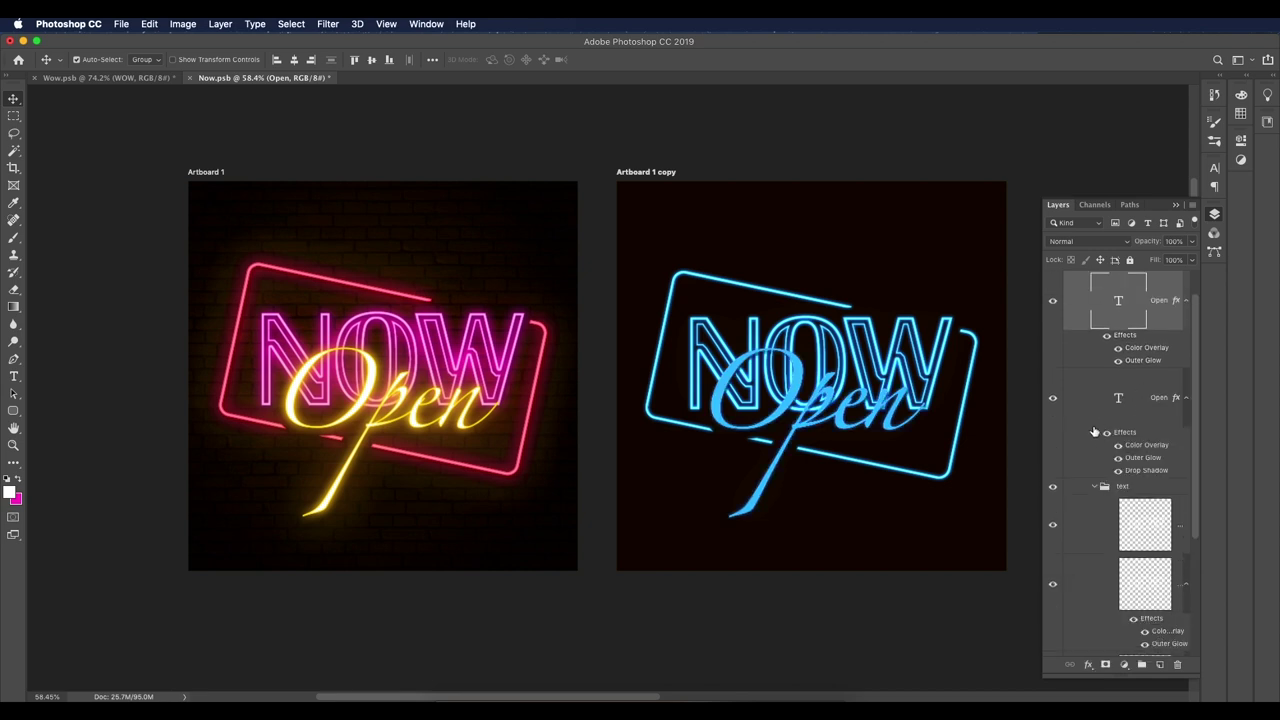
left_click(1095, 488)
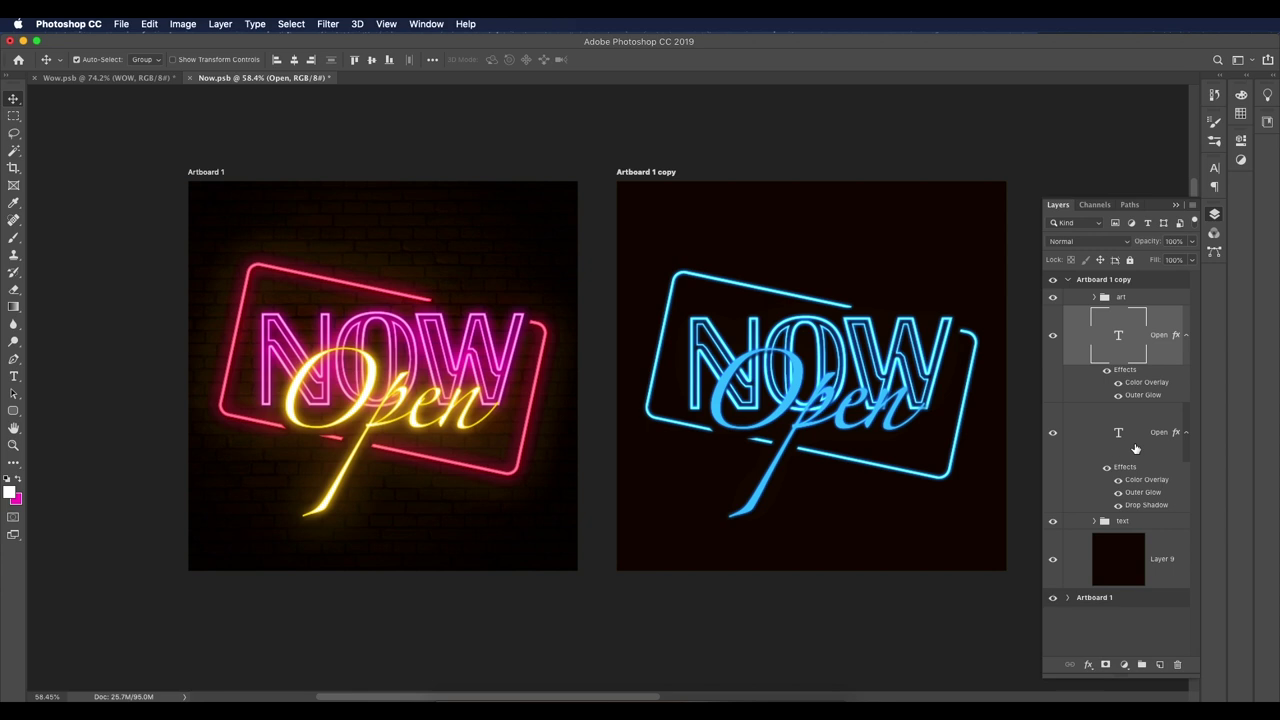
Step: Change the upper Open layer's Color Overlay to bright yellow fcff00
double_click(1138, 383)
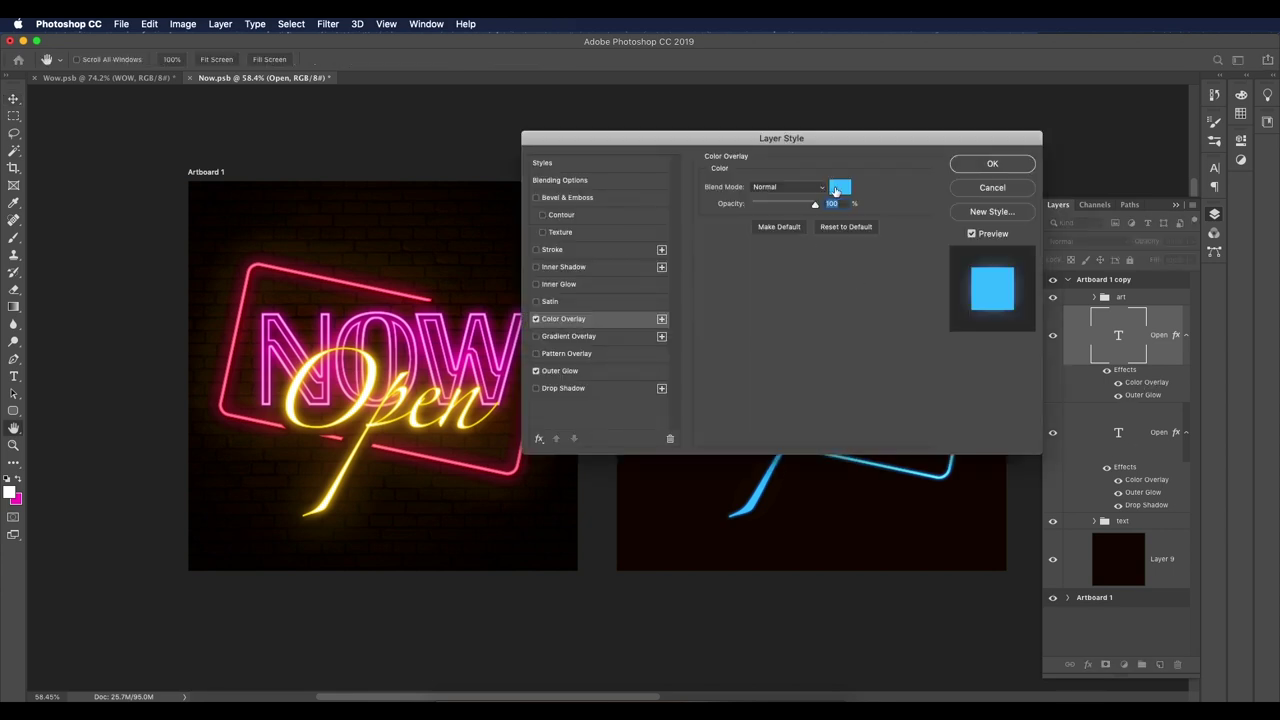
left_click(836, 190)
left_click(1061, 318)
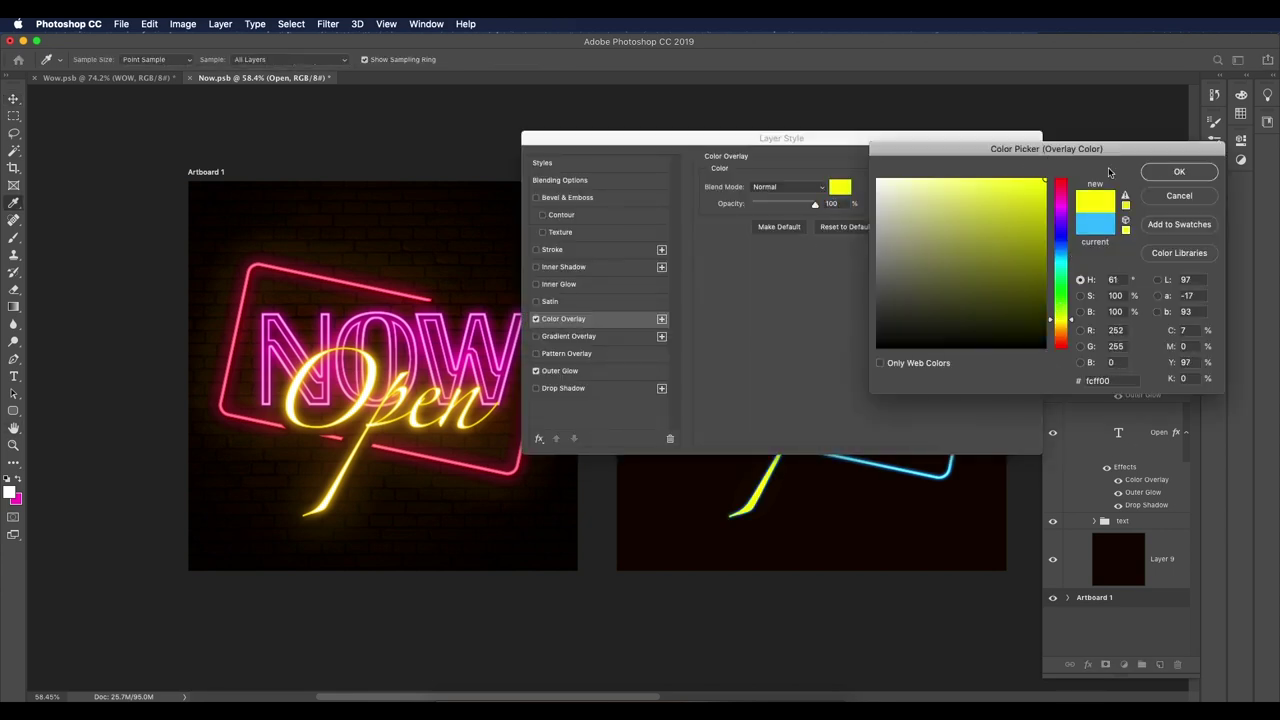
left_click(1176, 172)
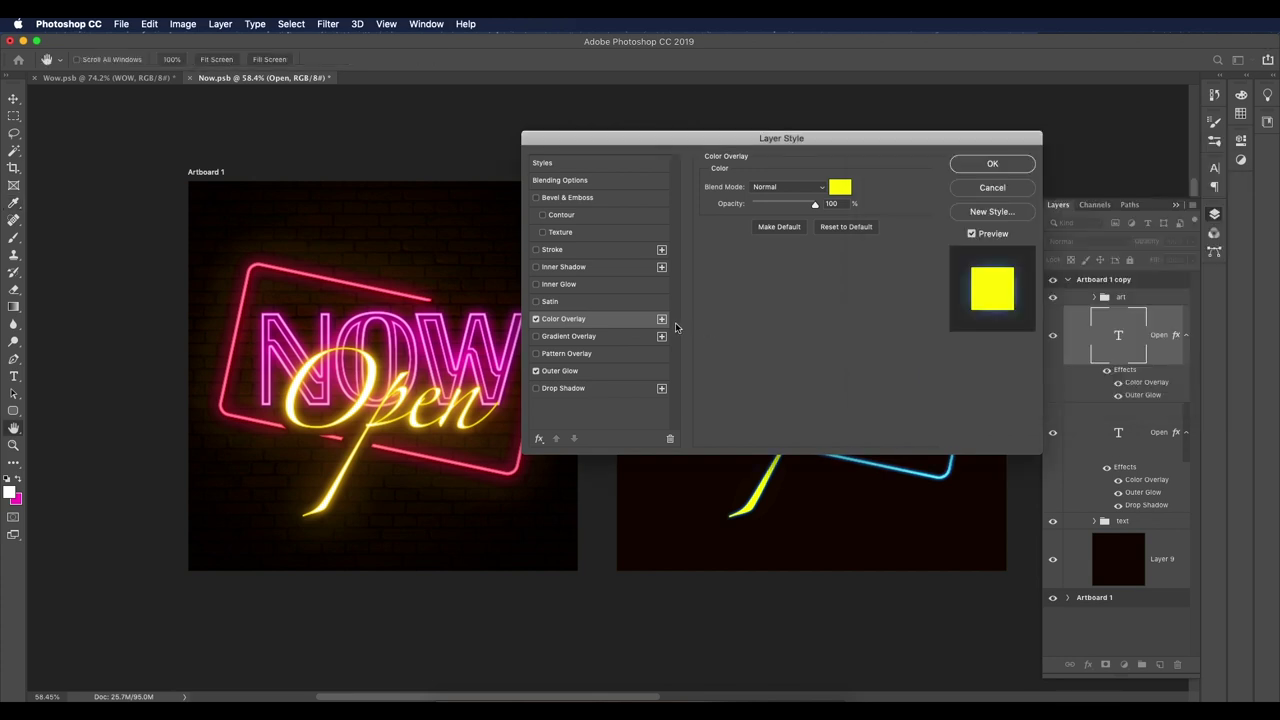
Step: Change the upper Open layer's Outer Glow color to golden yellow ffcb15 and apply the layer style
left_click(566, 370)
left_click(736, 233)
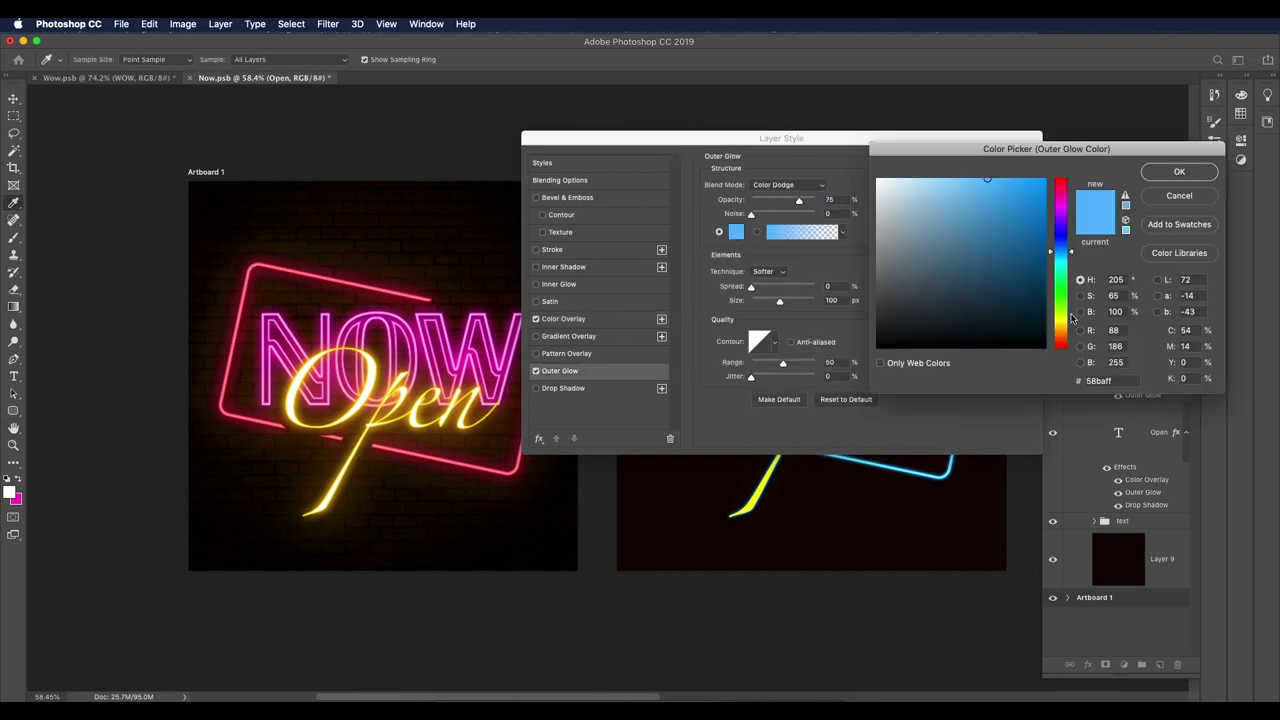
left_click_drag(1072, 318, 1062, 330)
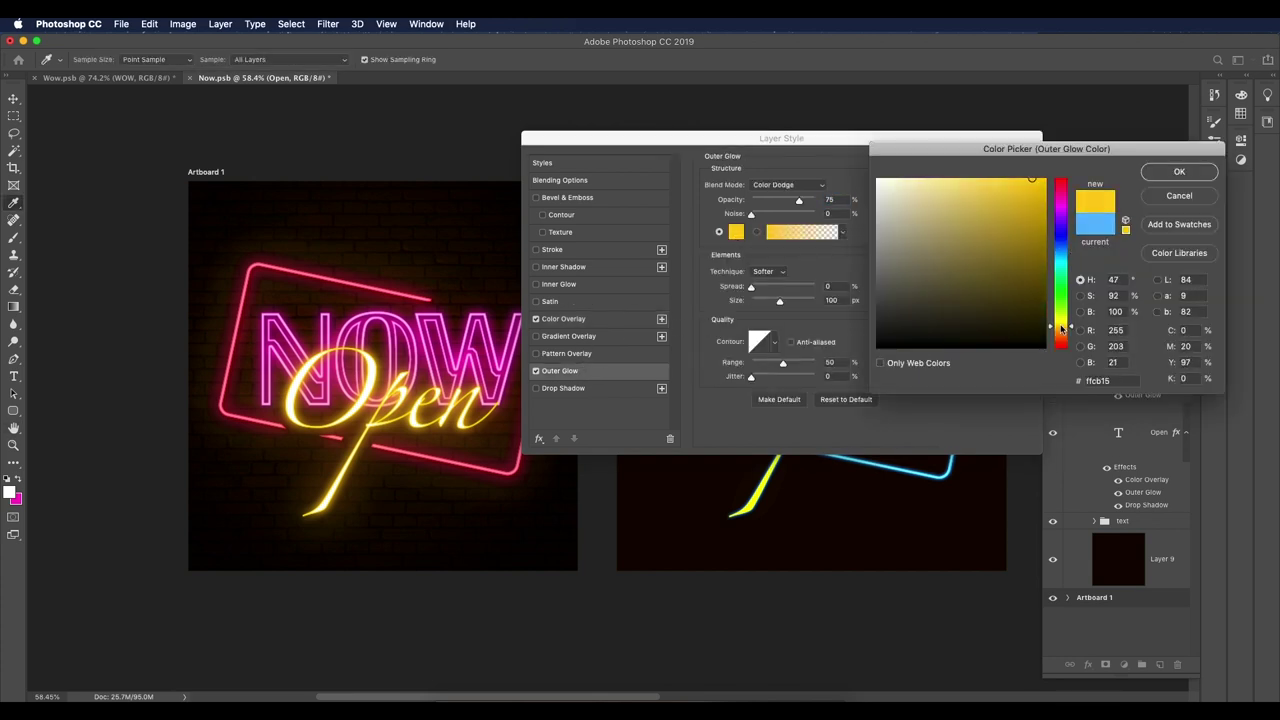
left_click(1162, 175)
left_click(985, 170)
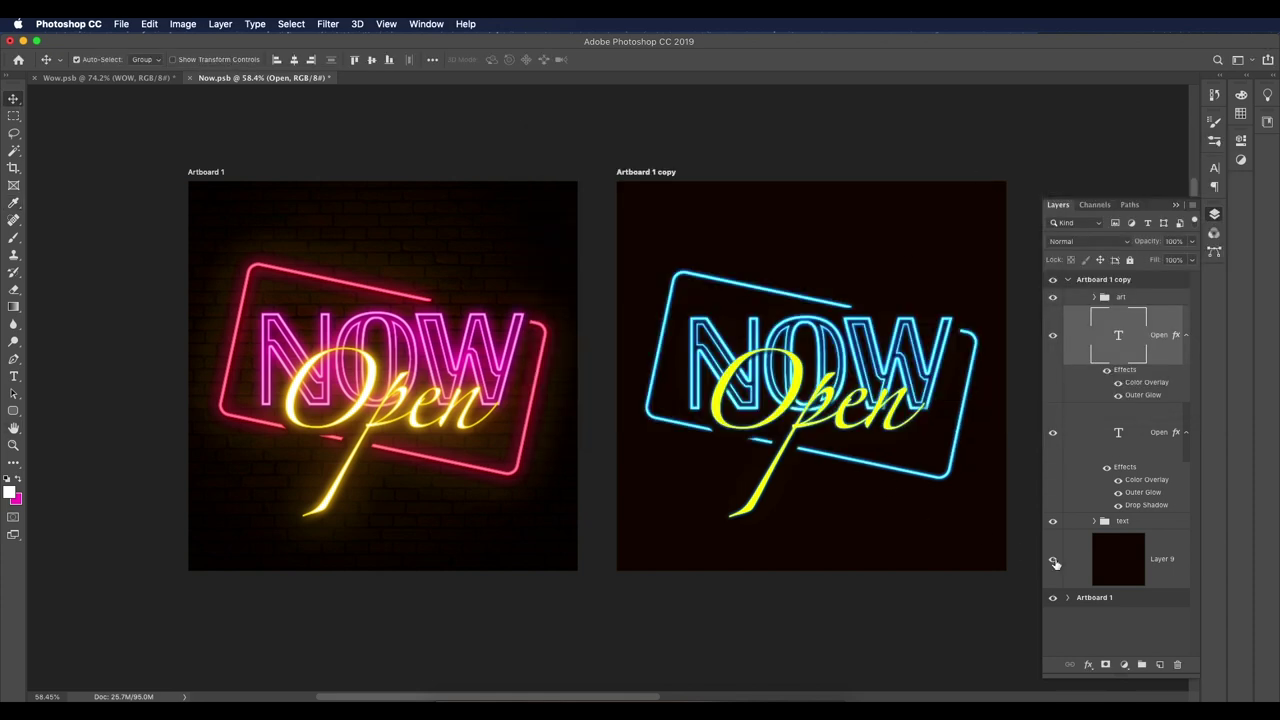
Step: Recolor the lower Open layer with an orange ffb018 Outer Glow and a yellow fffc13 Color Overlay
double_click(1140, 493)
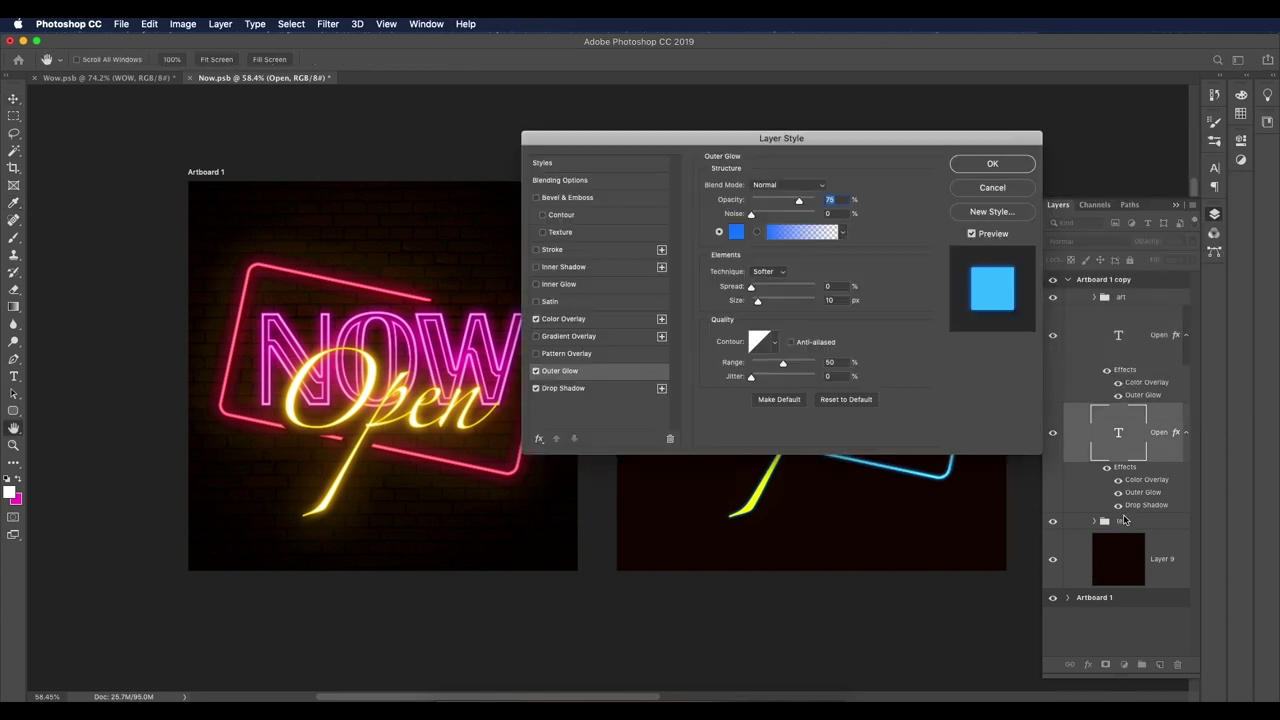
left_click(737, 231)
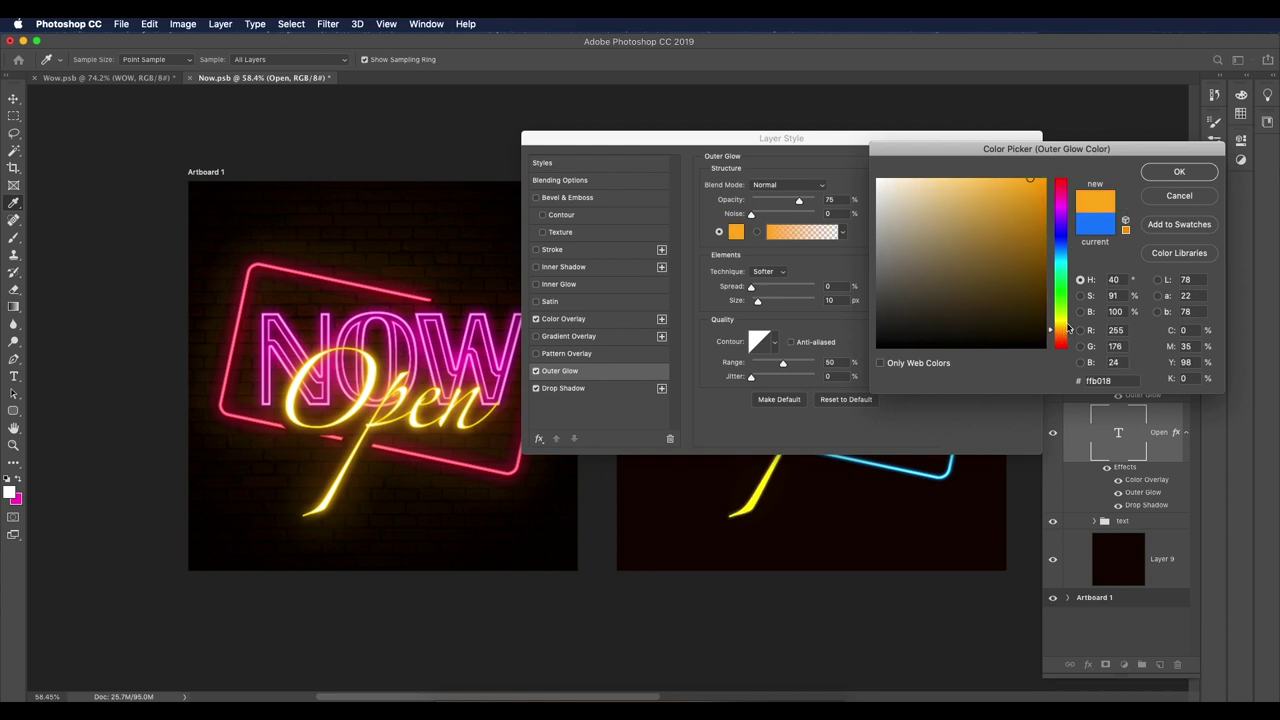
left_click(1143, 182)
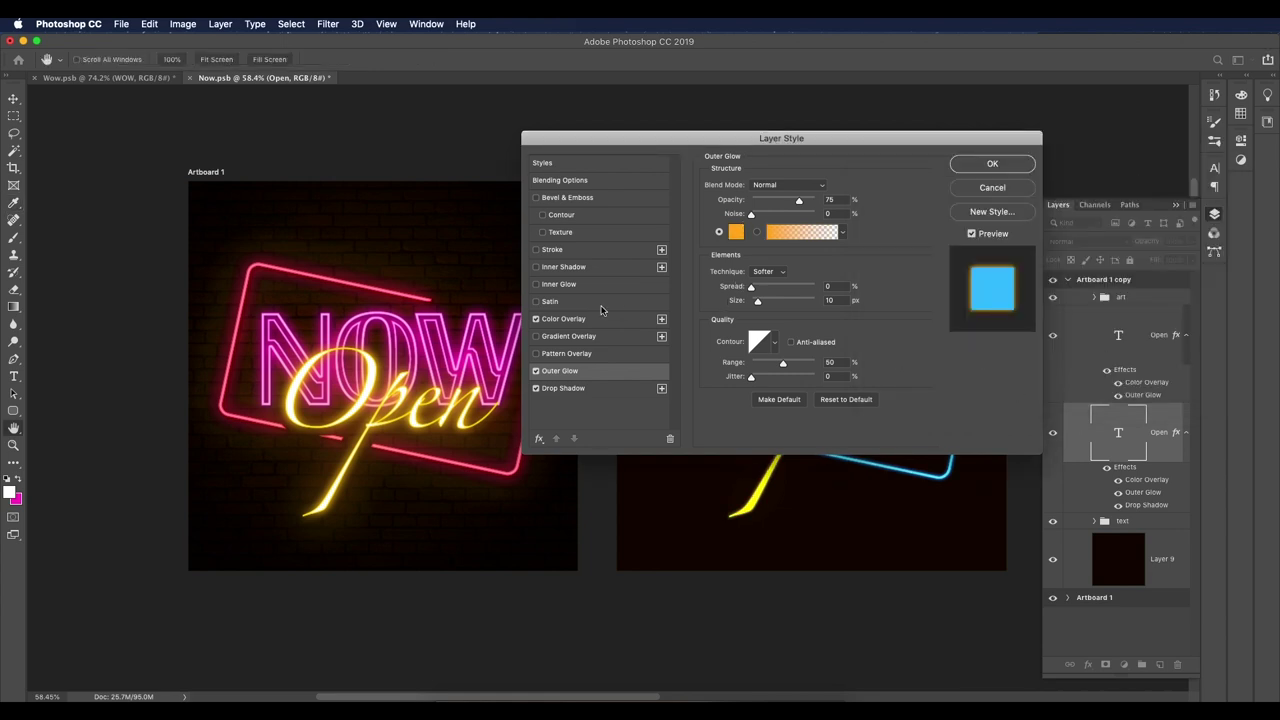
left_click(580, 318)
left_click(839, 187)
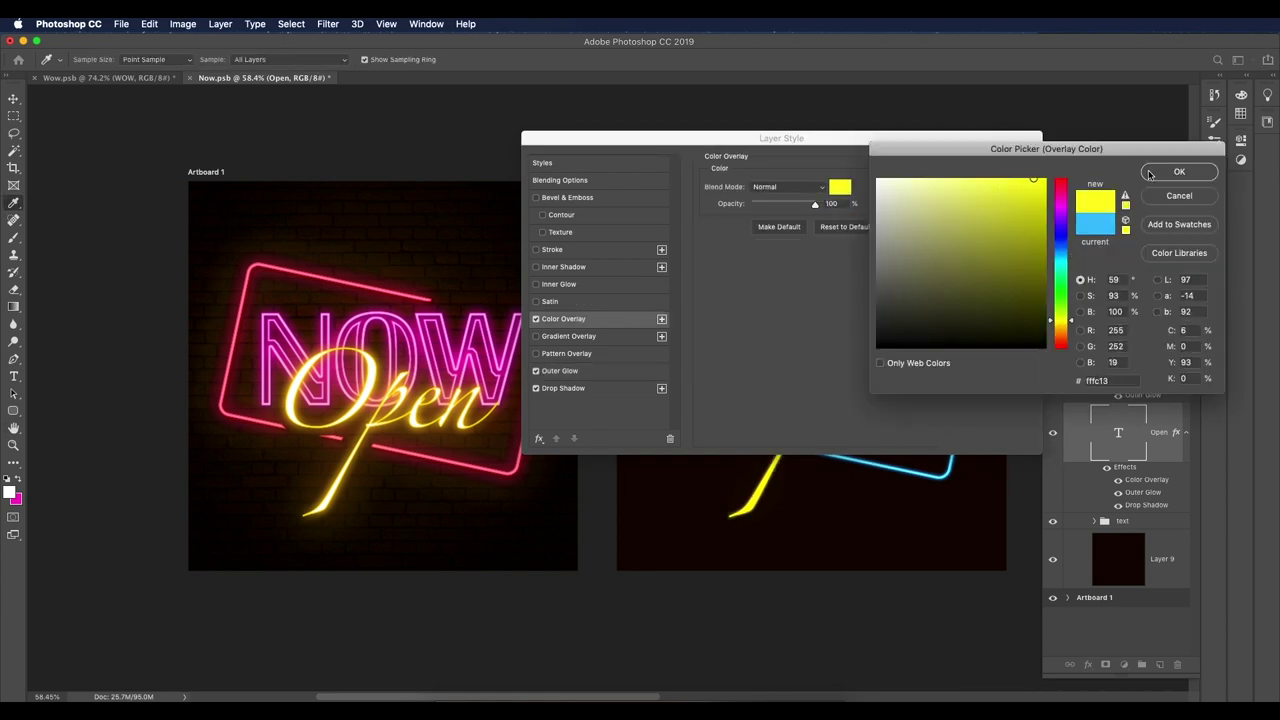
key("Return")
left_click(990, 164)
Step: Set the lower Open layer's Outer Glow to yellow ffd618 with a size of 12 px
scroll(760, 400, "down", 2)
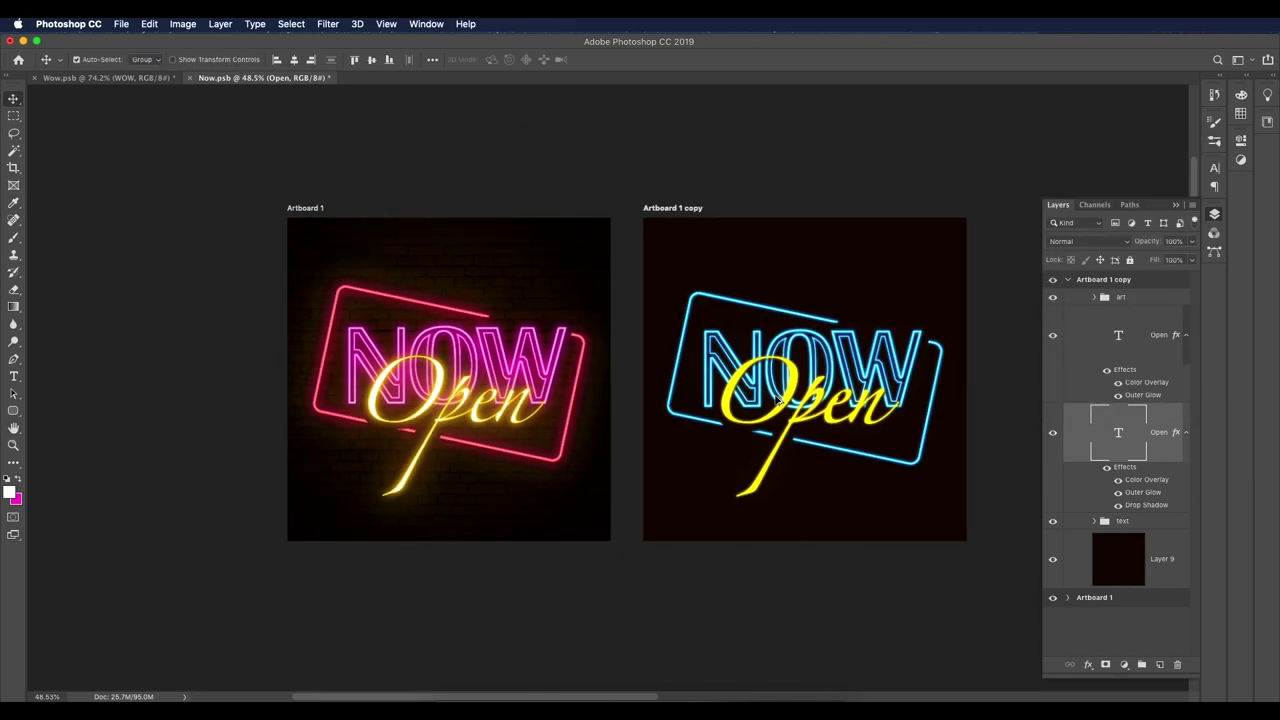
scroll(748, 408, "up", 6)
scroll(1000, 470, "down", 1)
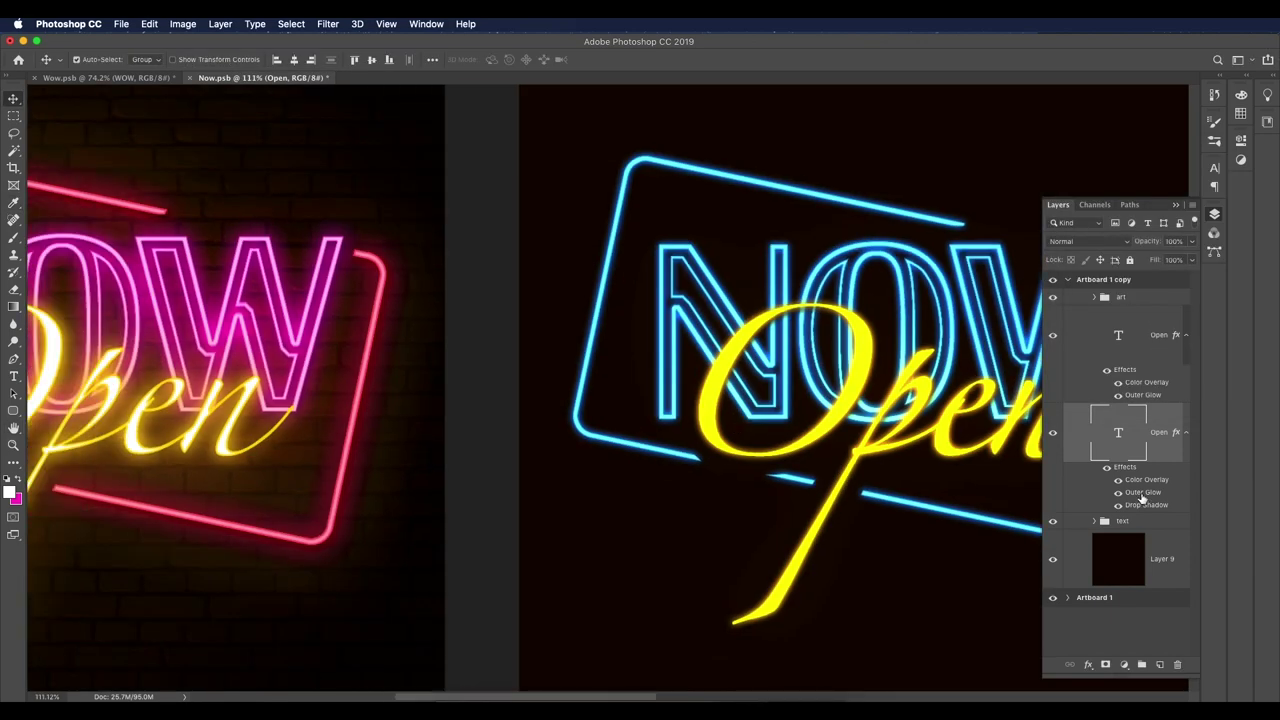
double_click(1141, 498)
left_click_drag(883, 131, 560, 71)
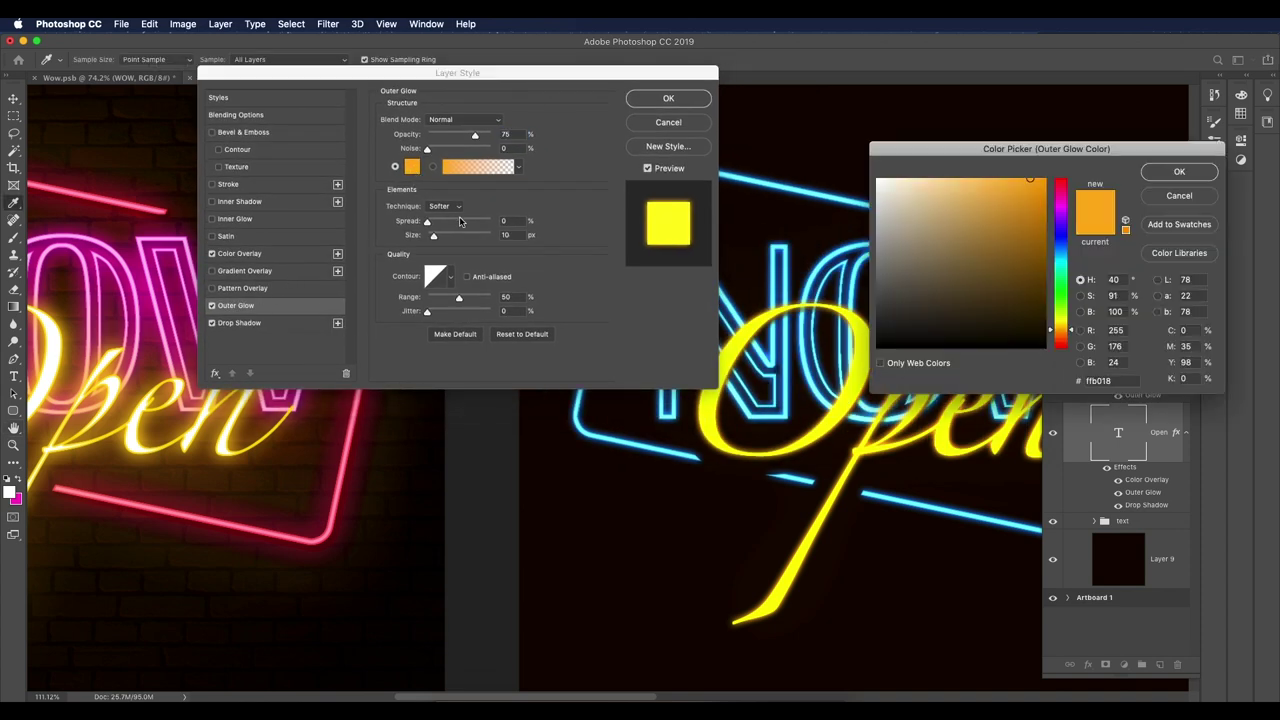
left_click(412, 166)
left_click_drag(1062, 329, 1062, 326)
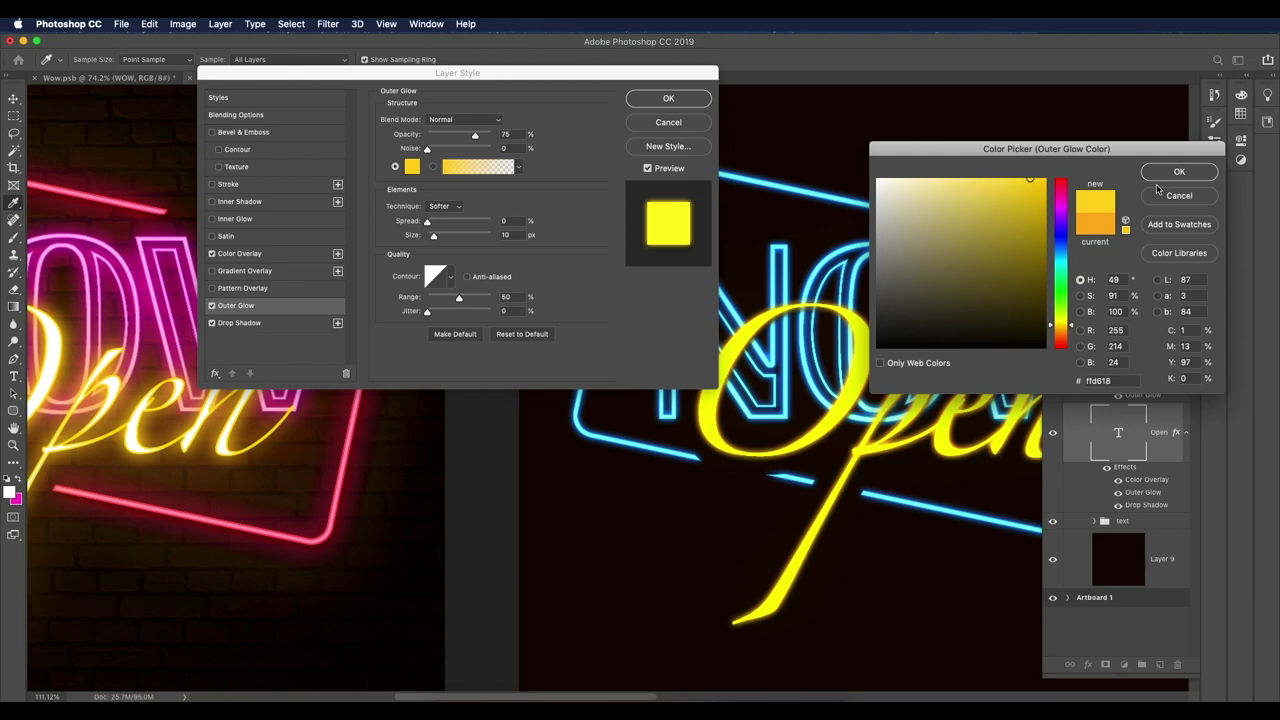
left_click(1162, 176)
key("shift+Up")
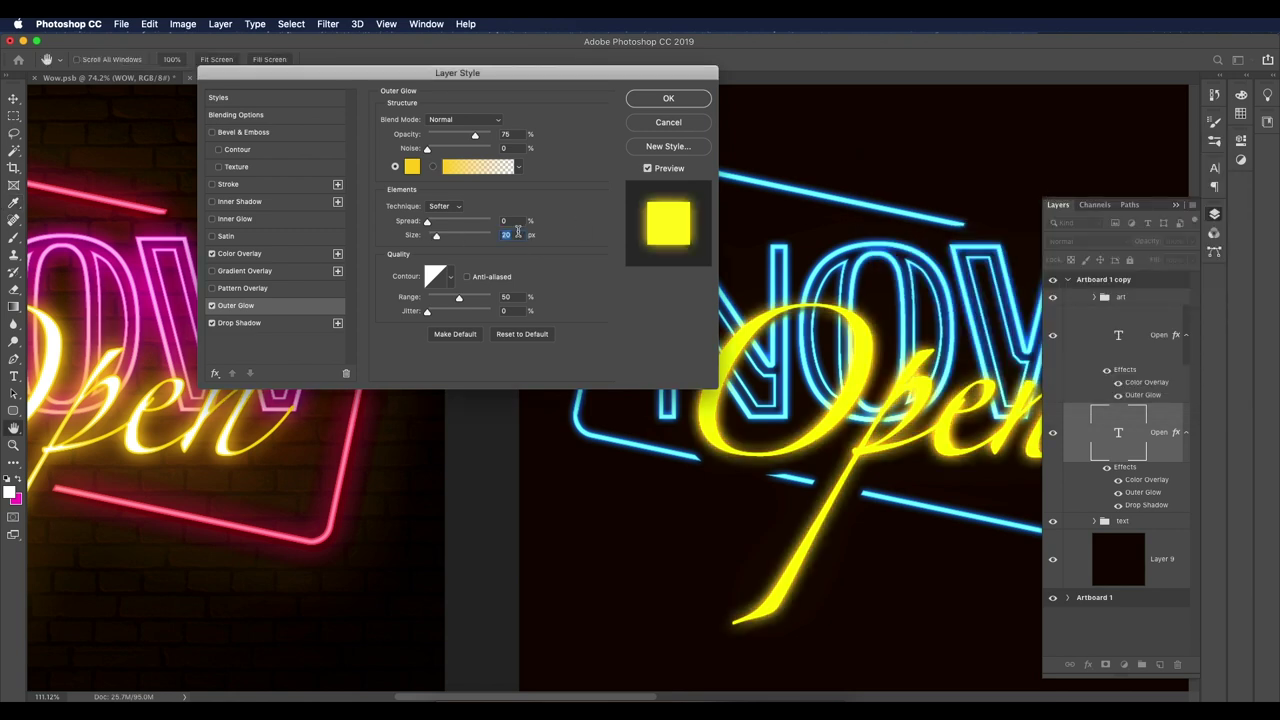
key("shift+Down")
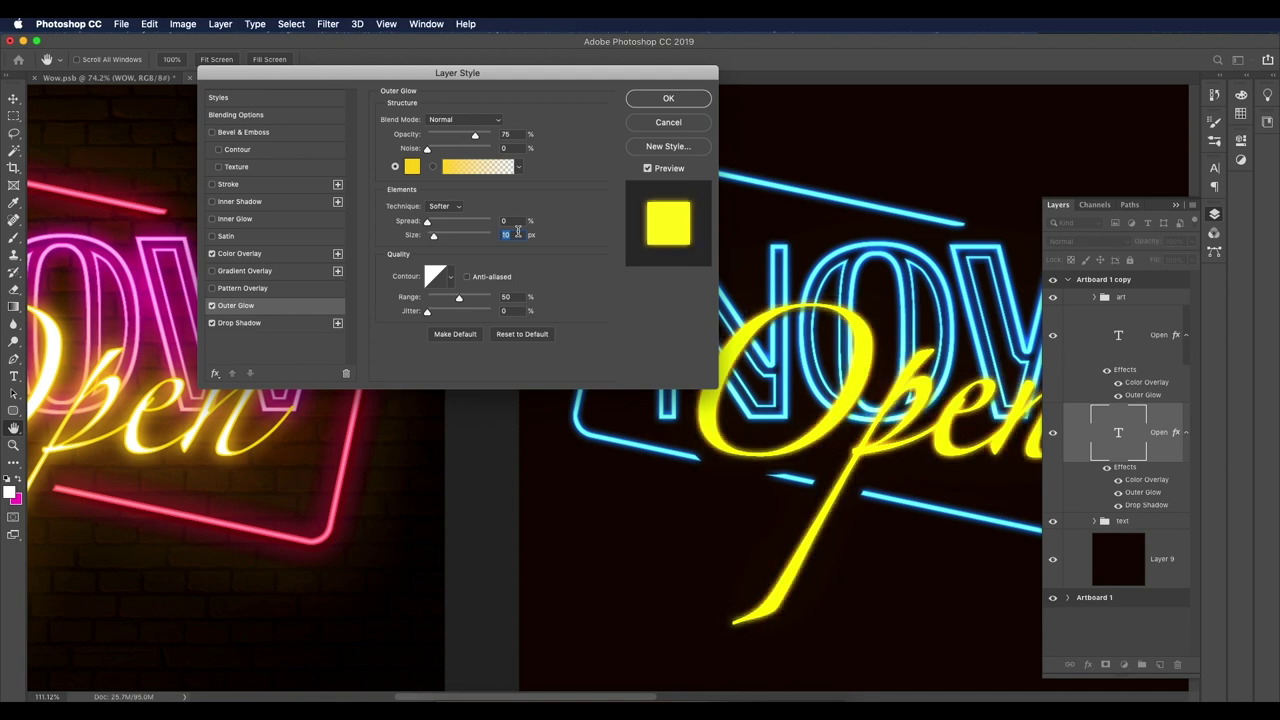
key("Up")
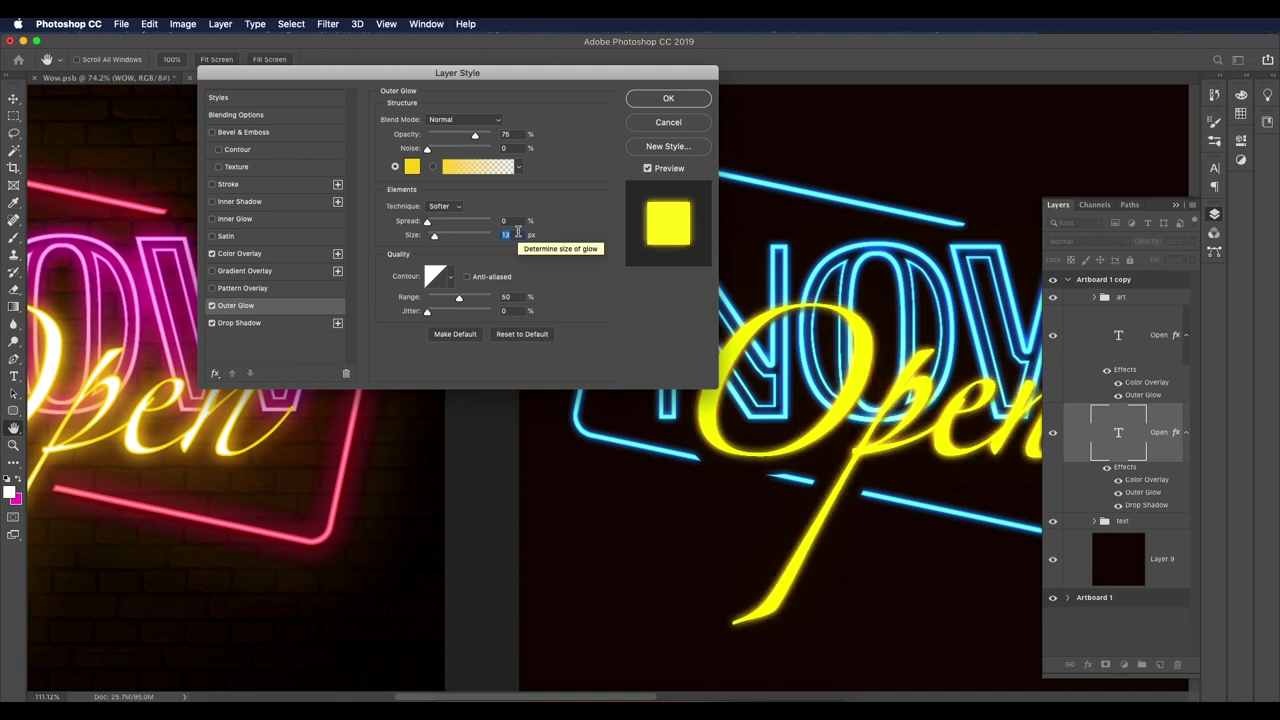
left_click(664, 101)
Step: Load the upper Open text's outline as a selection and add a new layer above the lower Open layer
key("super+0")
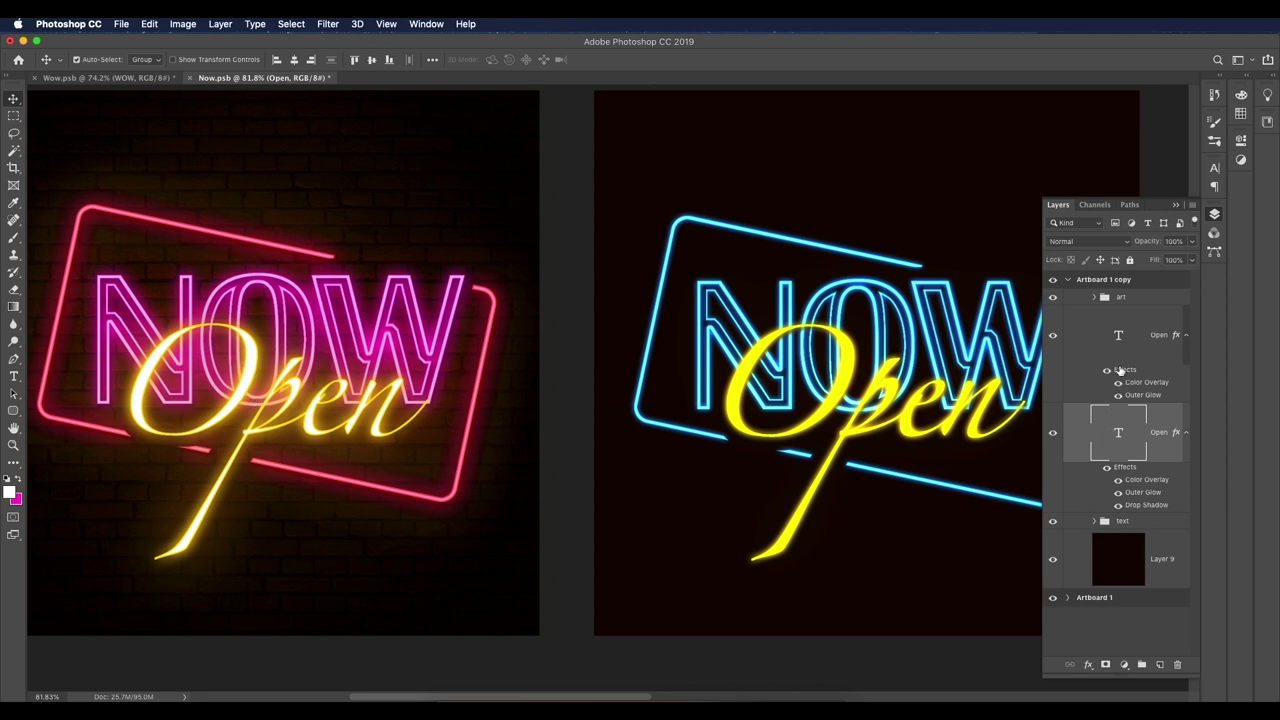
key("super")
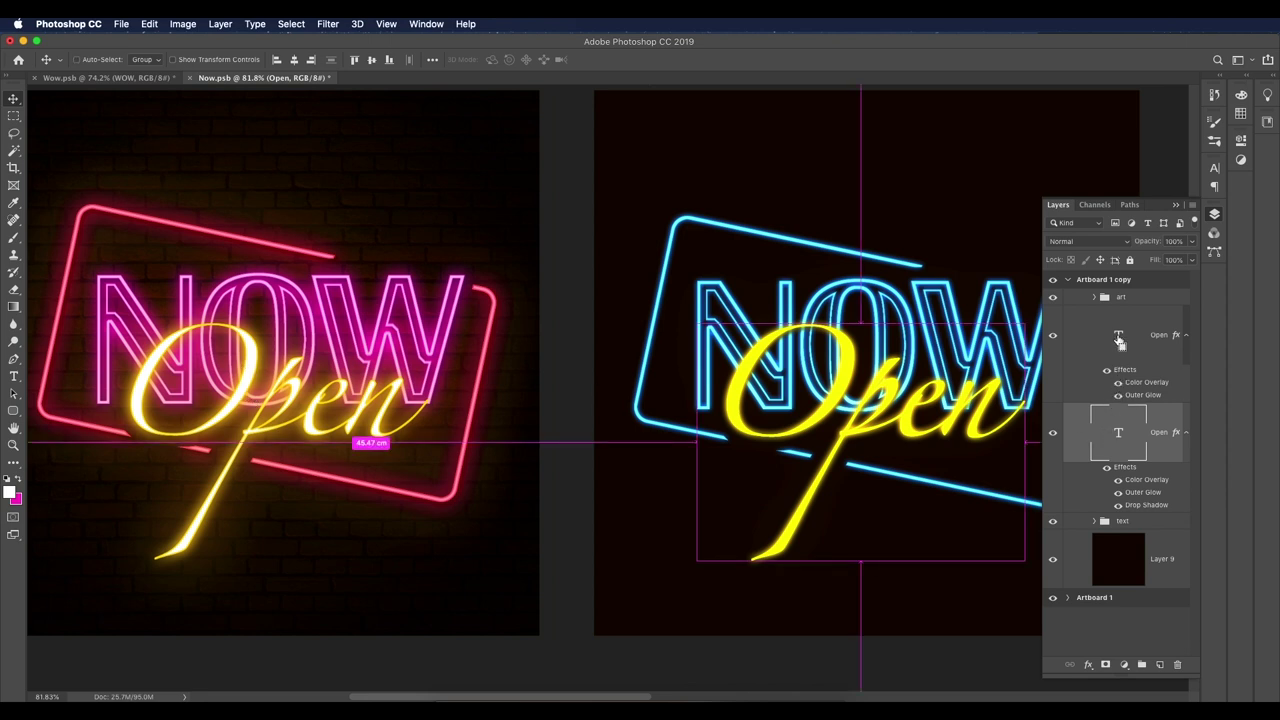
left_click(1119, 342, "super")
left_click(1159, 664)
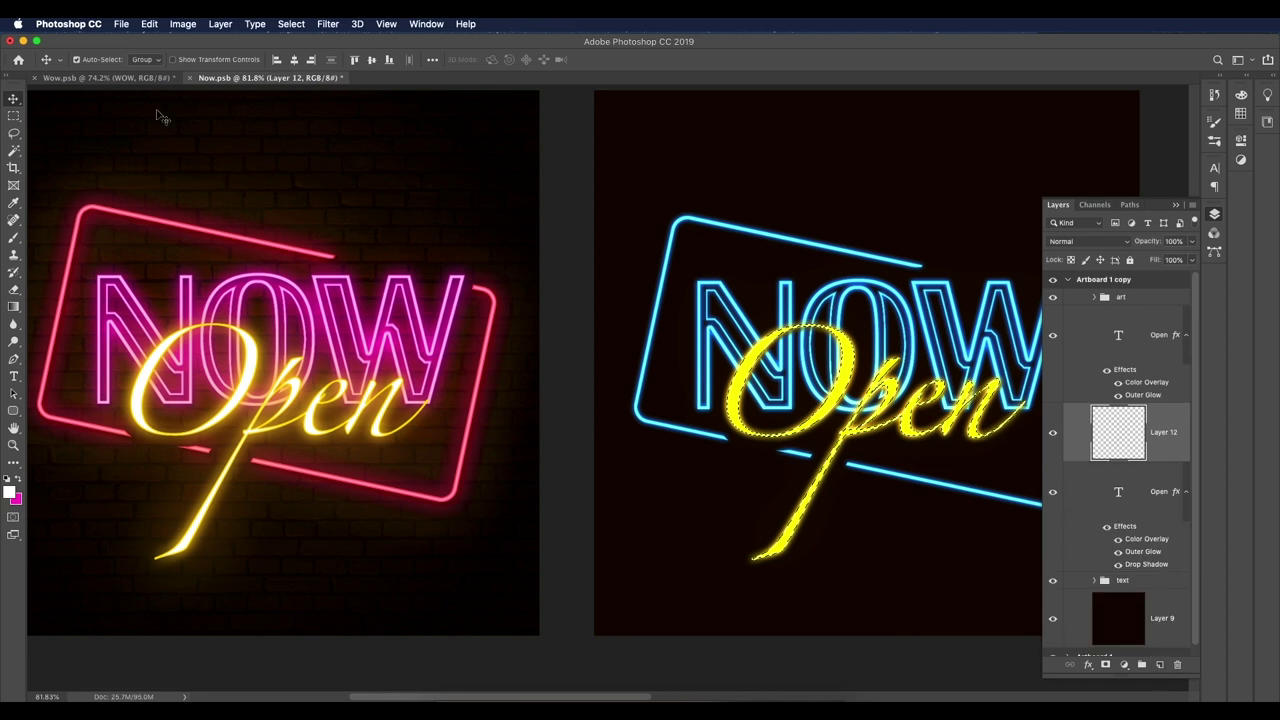
Step: Contract the Open lettering selection by 2 pixels
left_click(291, 23)
mouse_move(373, 219)
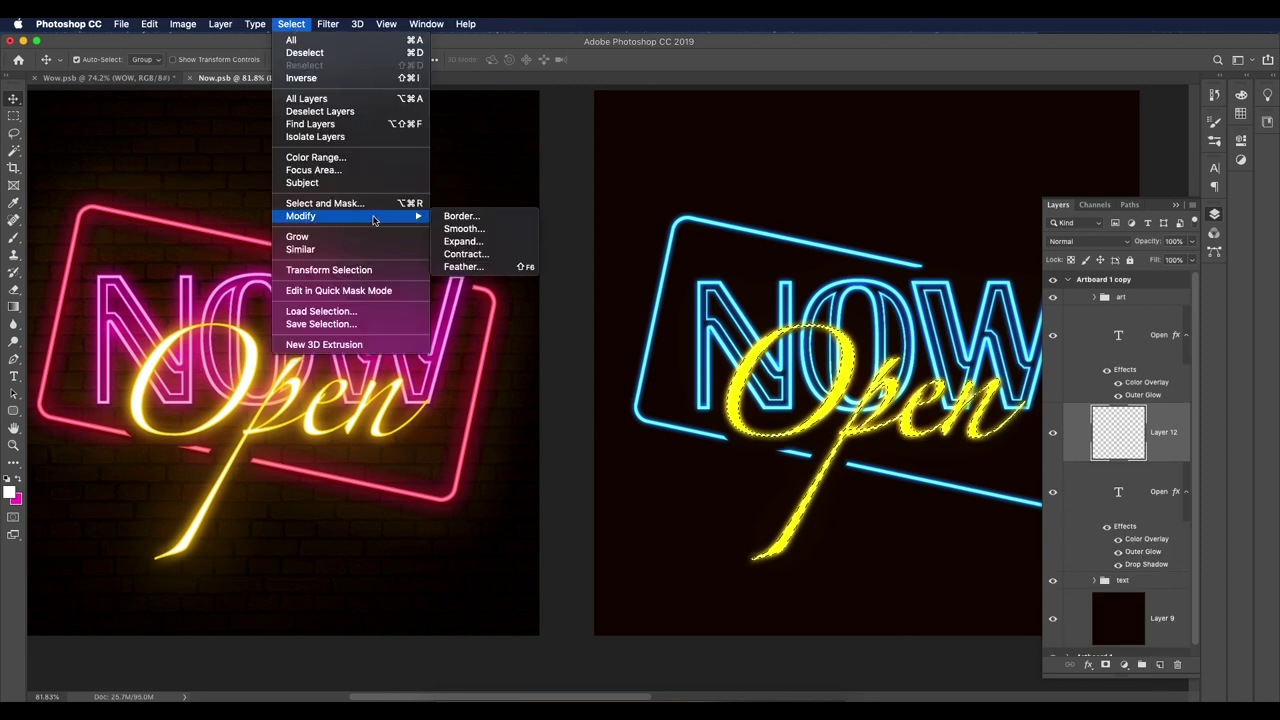
left_click(464, 255)
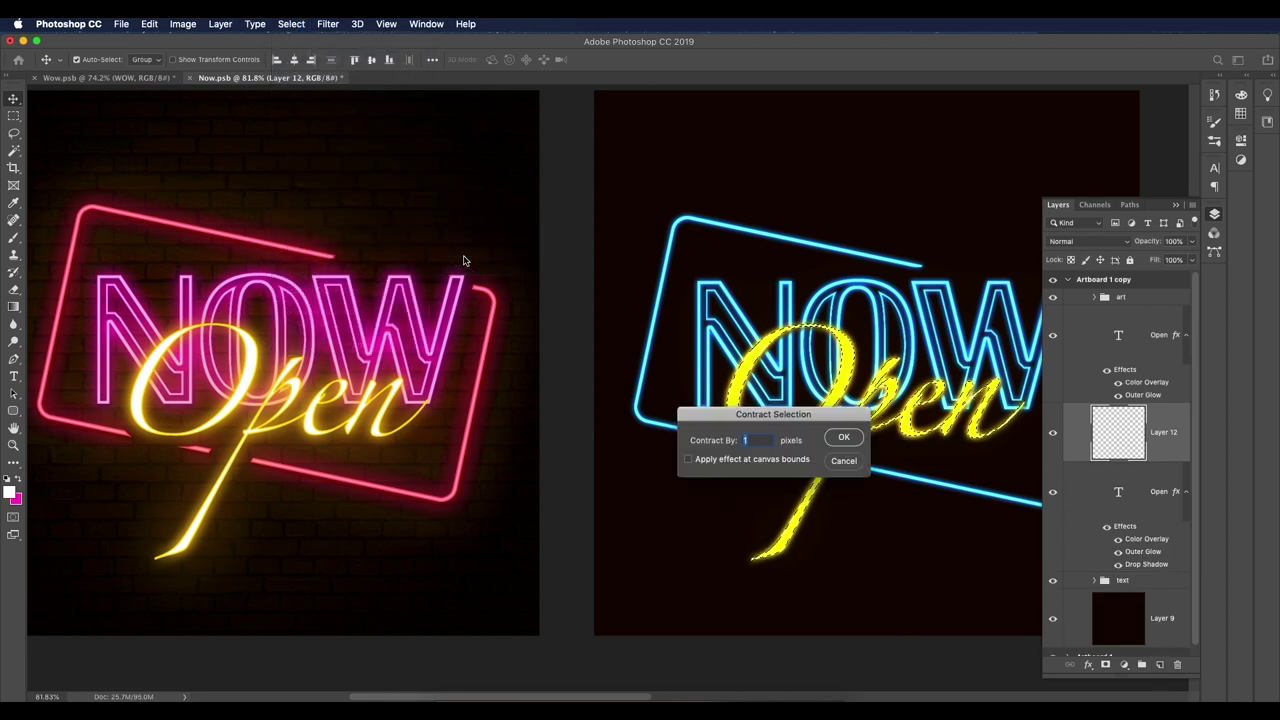
type("2")
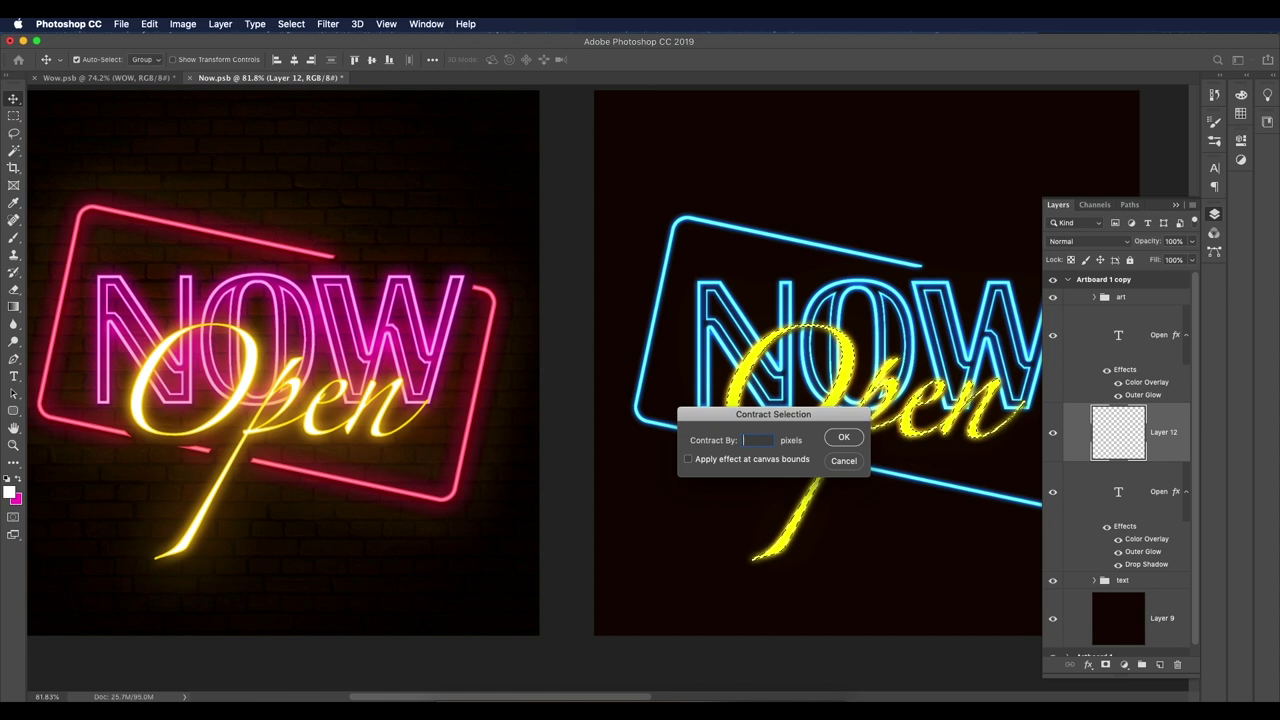
key("Return")
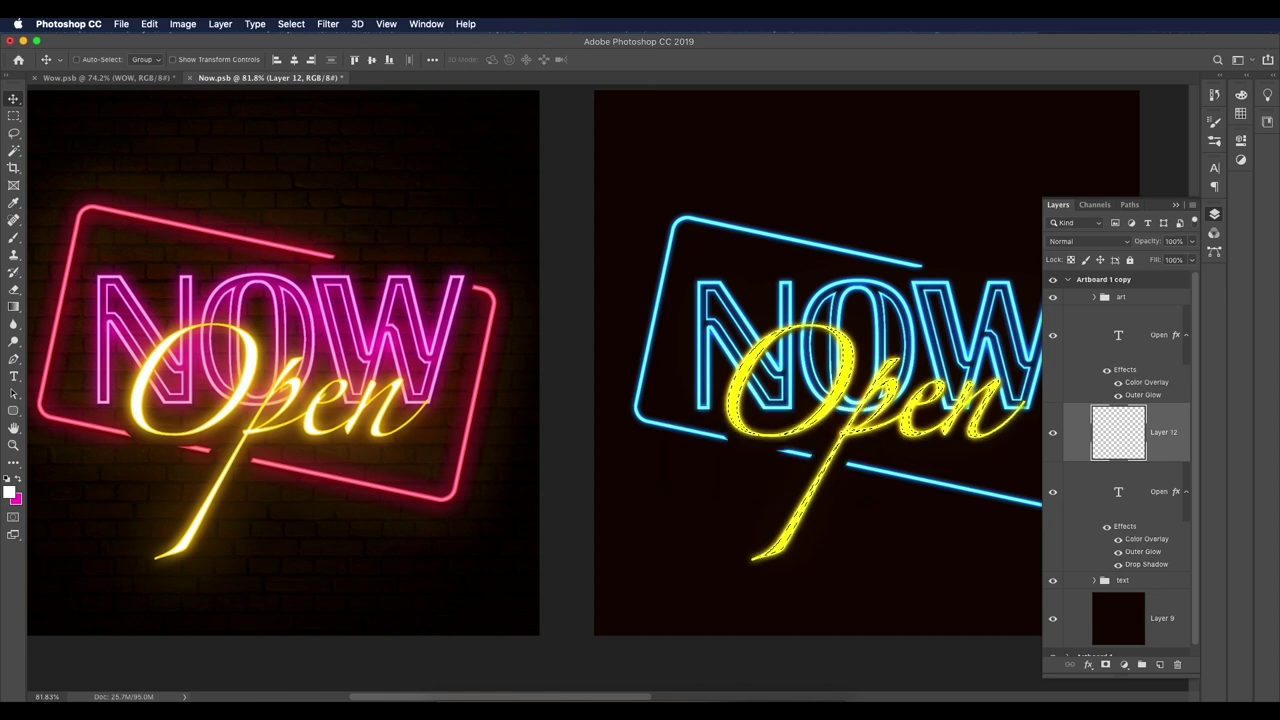
Step: Fill the contracted Open selection with white, move its layer above both Open text layers and deselect
left_click_drag(1118, 432, 1085, 330)
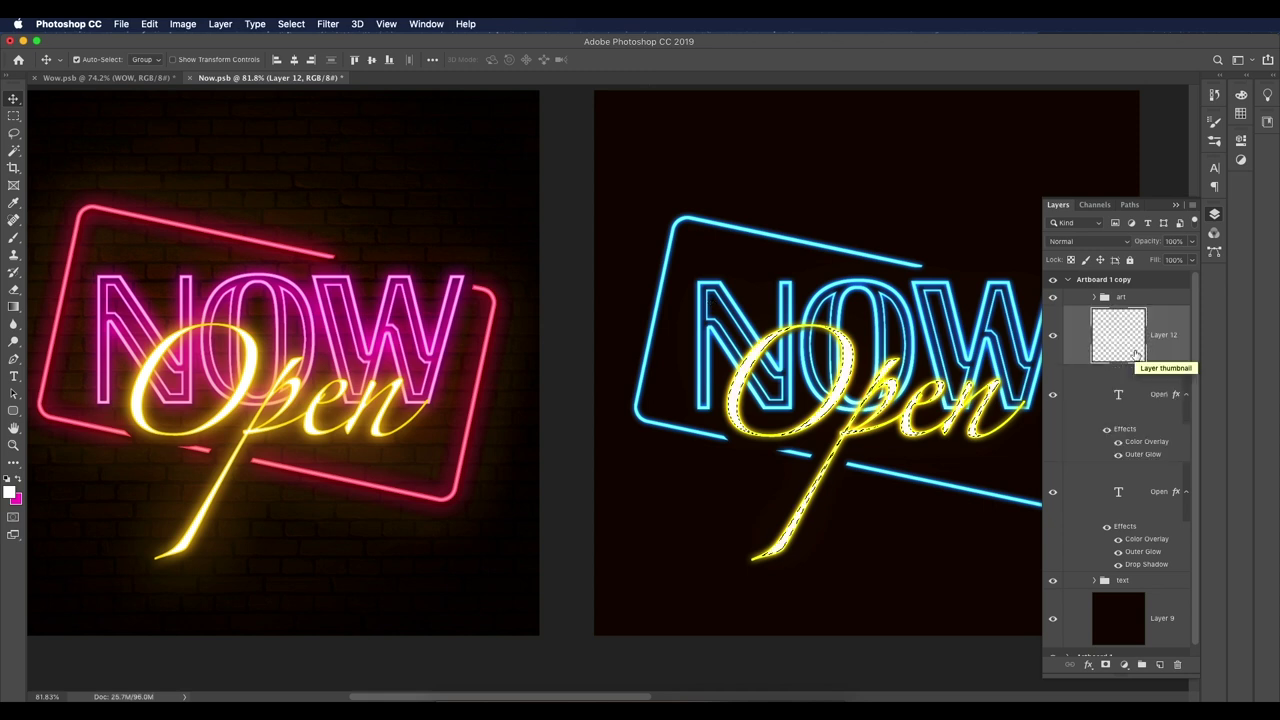
scroll(830, 418, "down", 3)
scroll(830, 418, "up", 1)
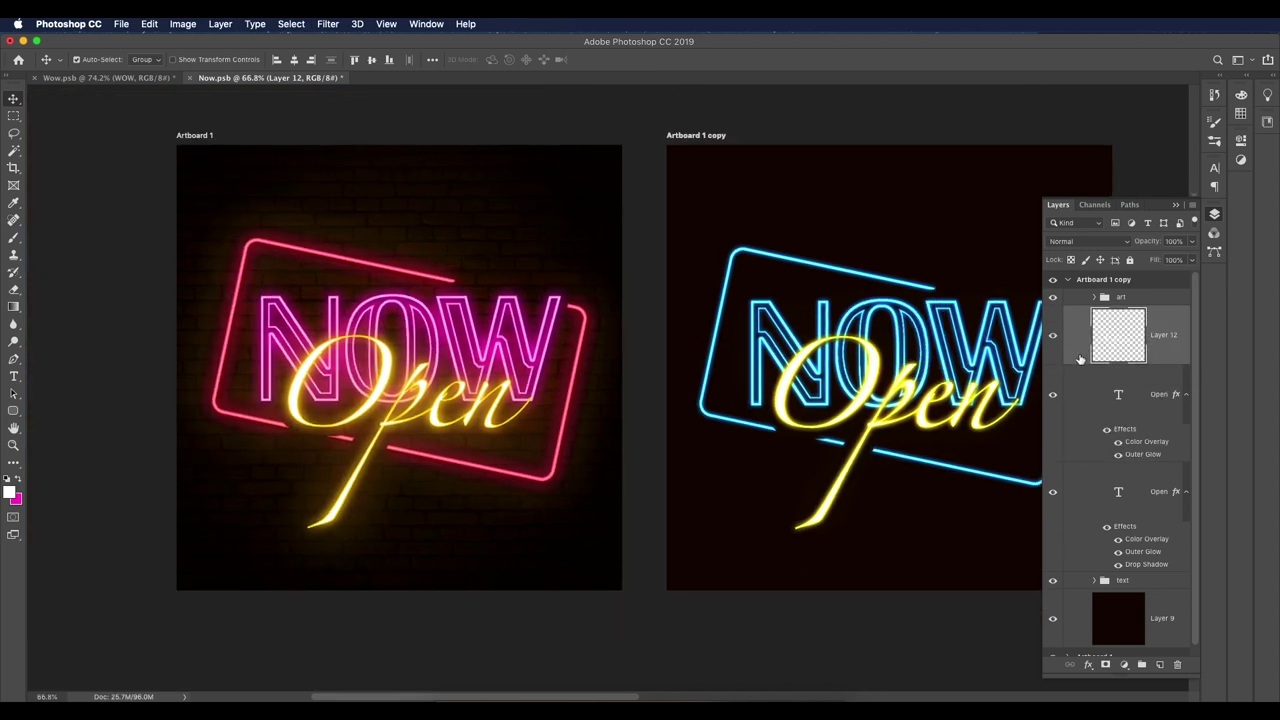
Step: Set the white Open core layer to Screen blending, keeping it at 100% opacity
left_click(1110, 243)
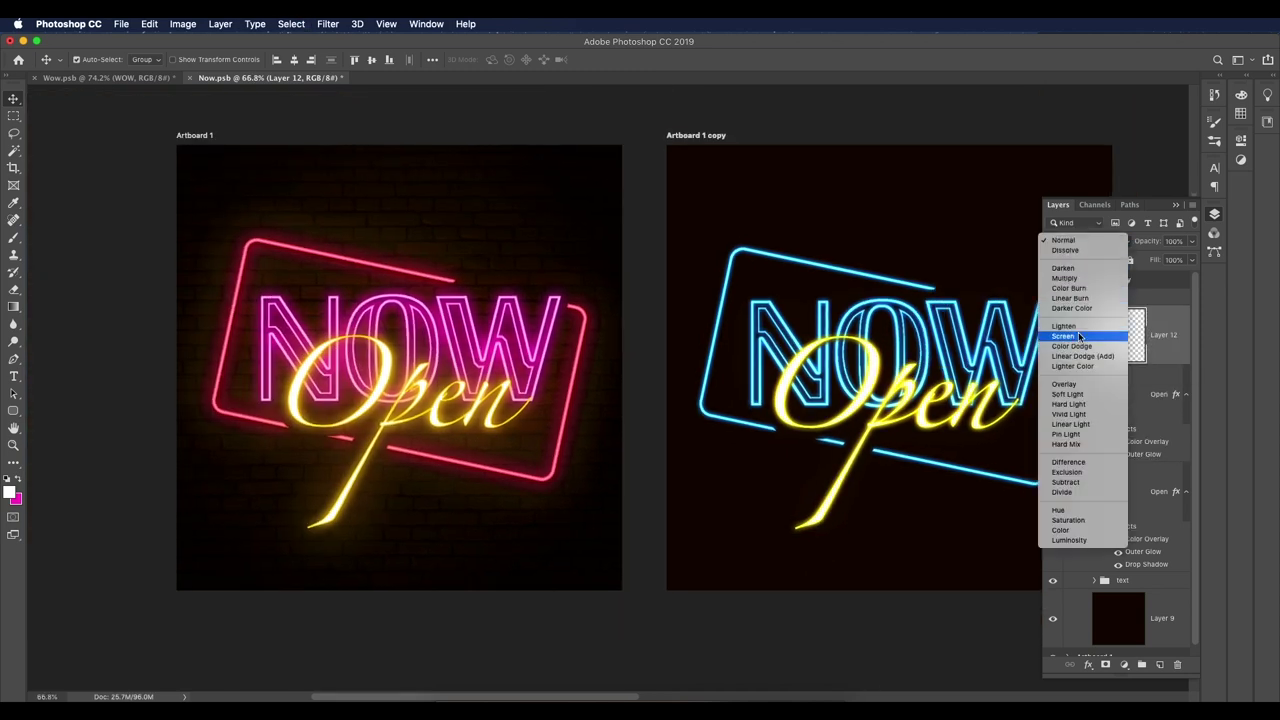
left_click(1082, 337)
left_click(1191, 241)
left_click_drag(1191, 258, 1177, 260)
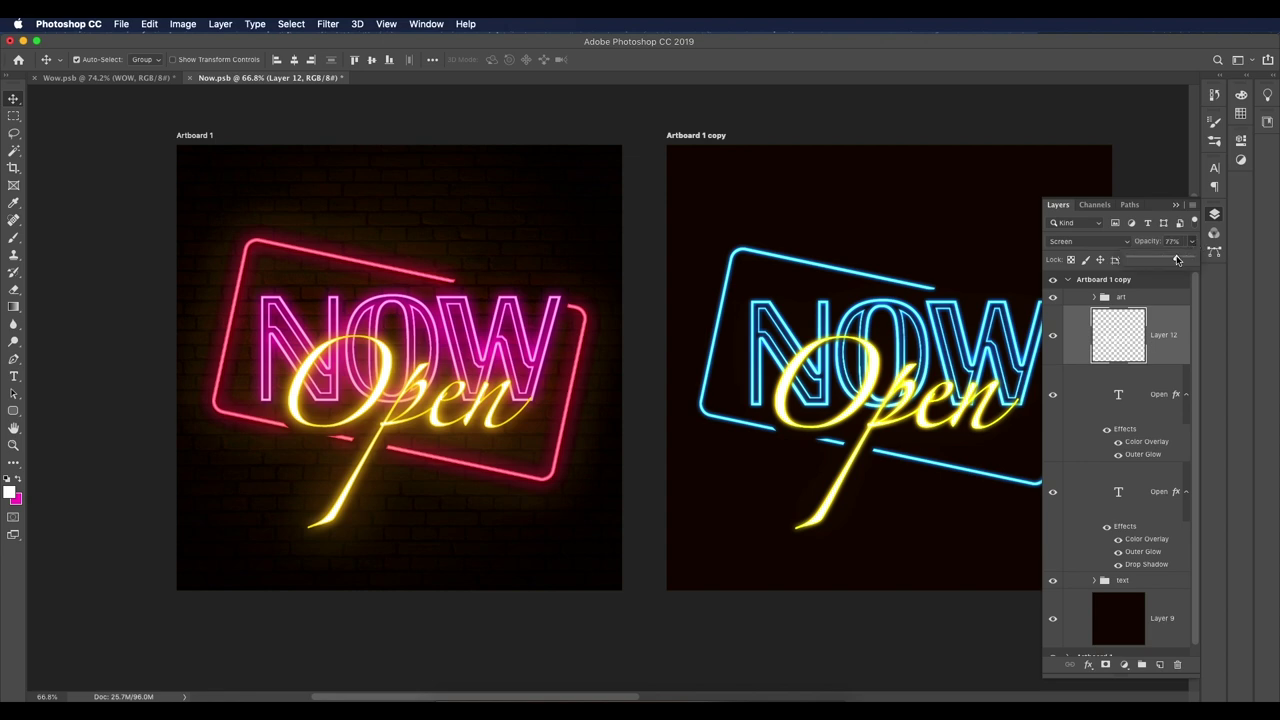
Step: Group the white Open core layer with both Open text layers
scroll(836, 405, "up", 2)
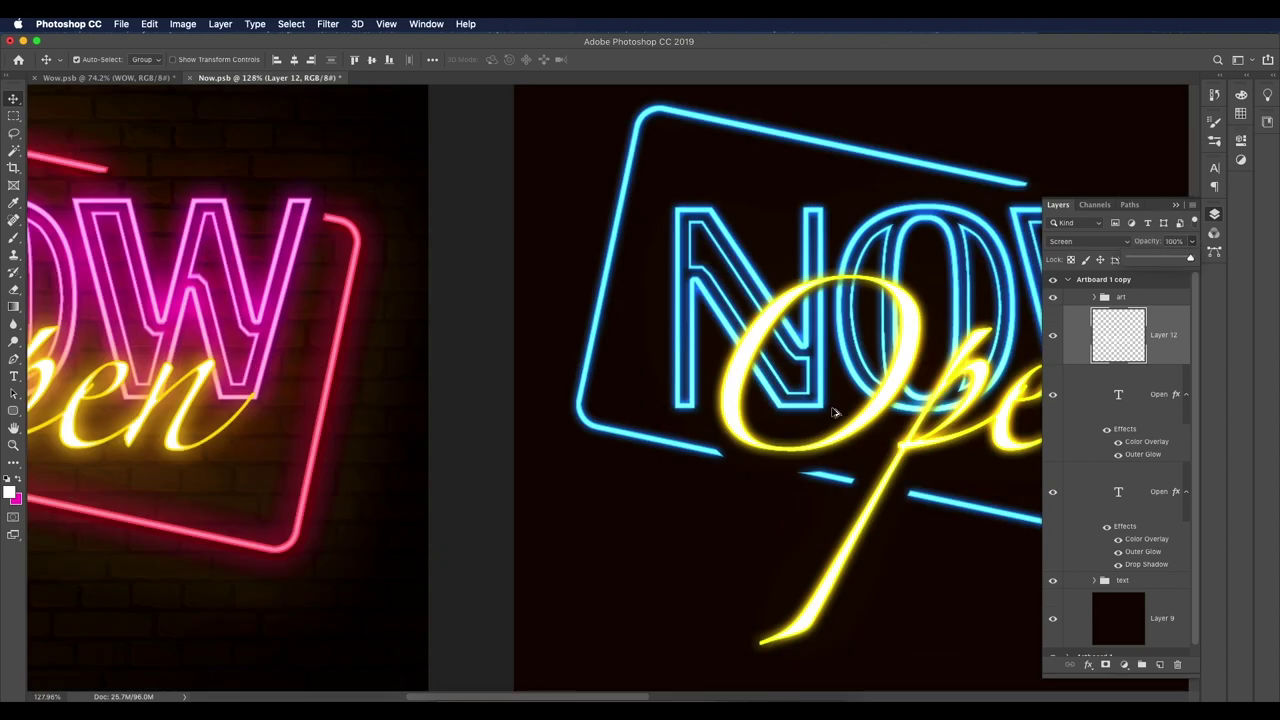
scroll(740, 432, "down", 4)
left_click(1142, 509, "shift")
key("super+g")
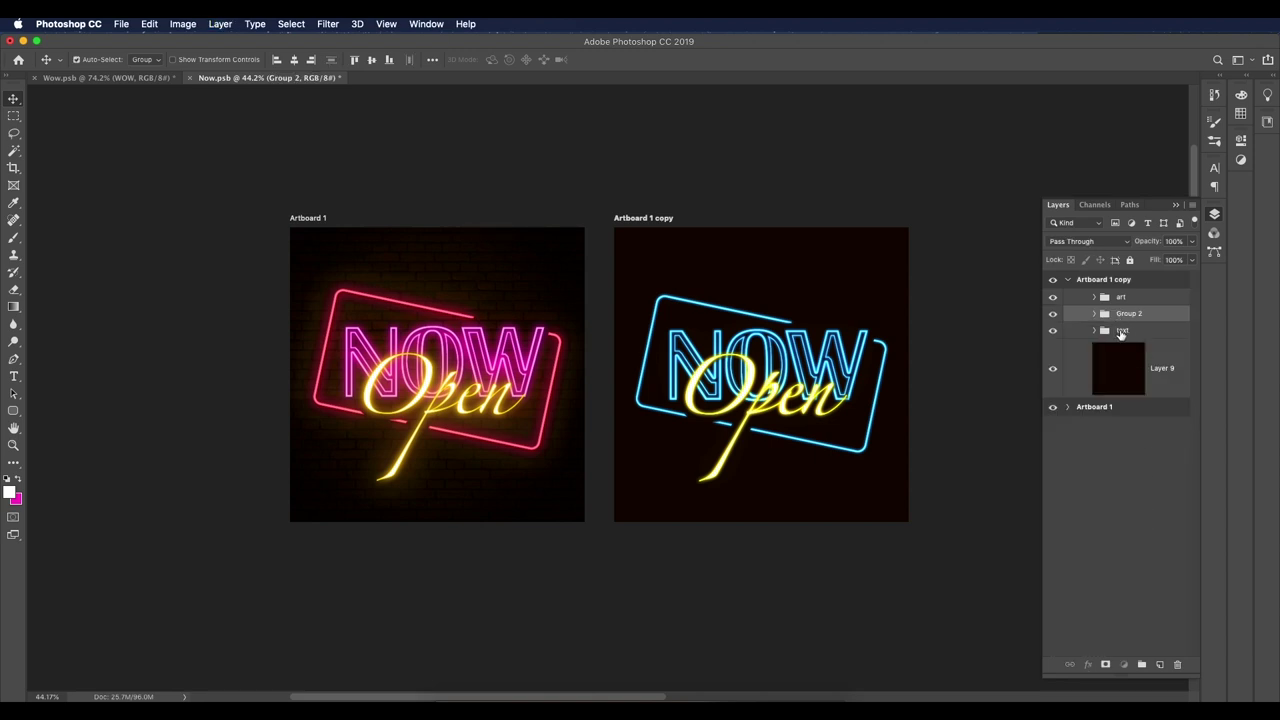
Step: Add a Hue/Saturation adjustment clipped to the text group and shift its hue to turn NOW from blue to magenta
left_click(1121, 333)
left_click(1126, 662)
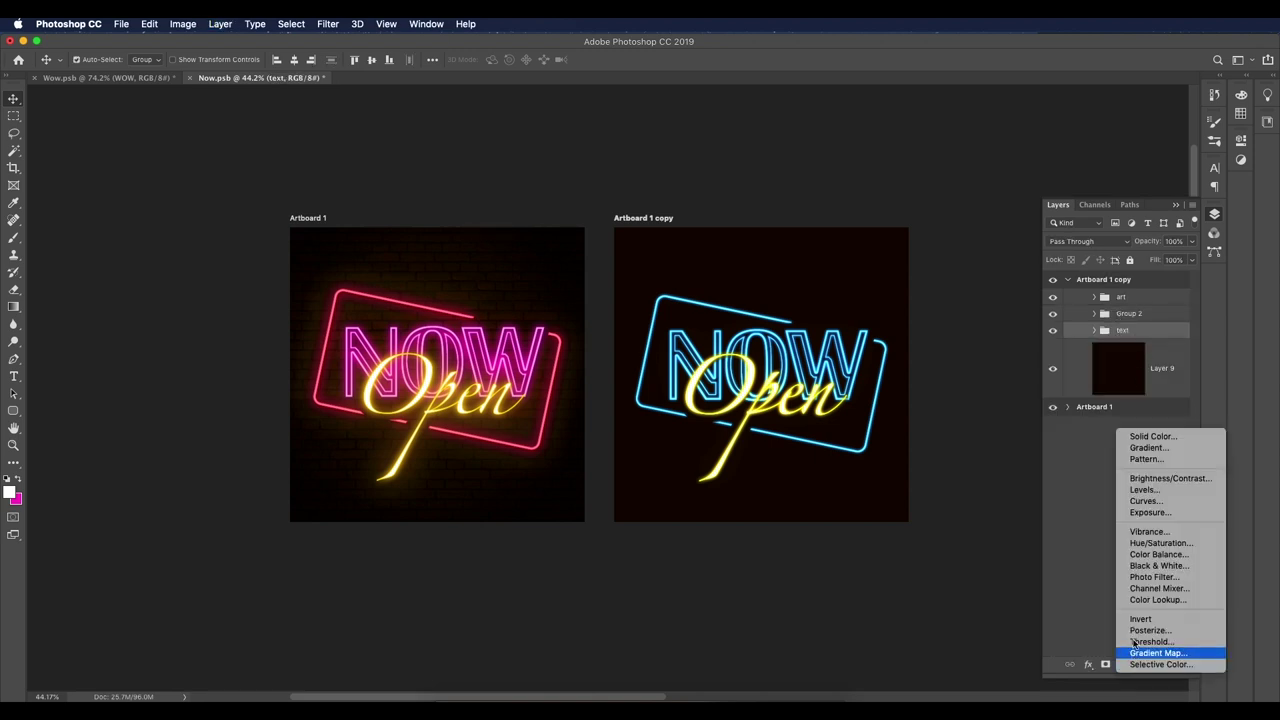
left_click(1150, 541)
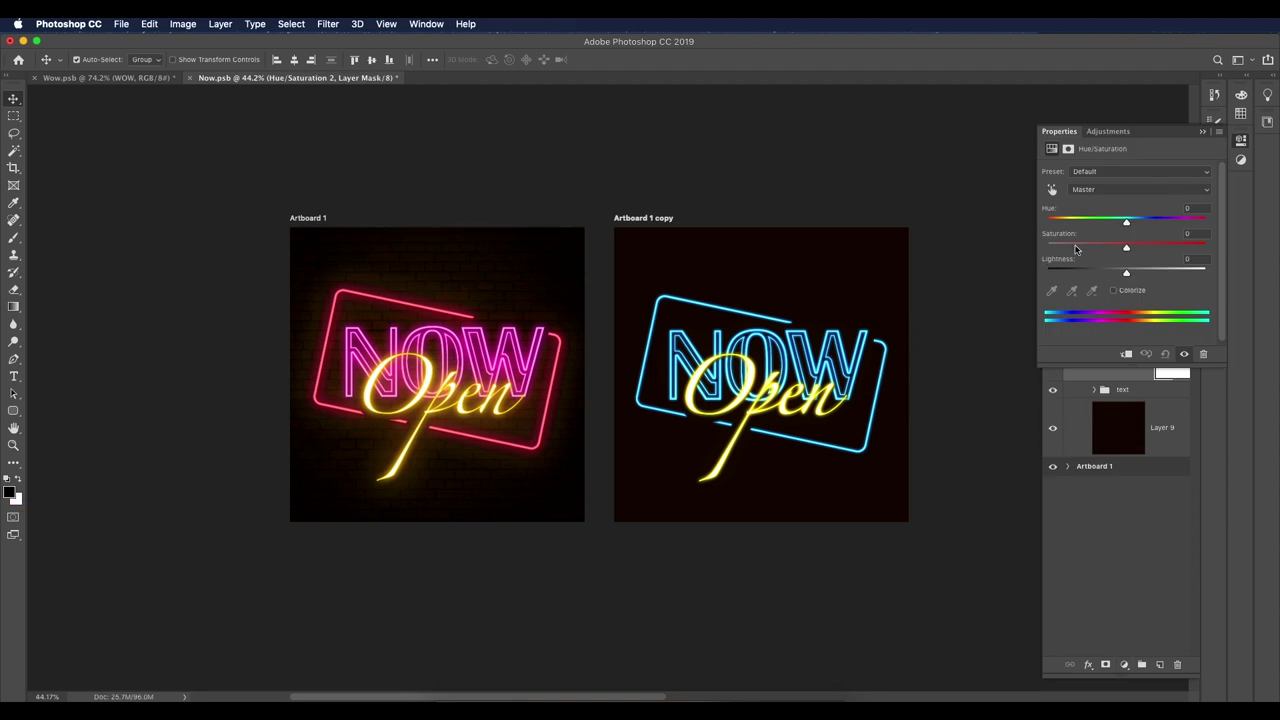
left_click_drag(1126, 220, 1182, 226)
left_click(1203, 133)
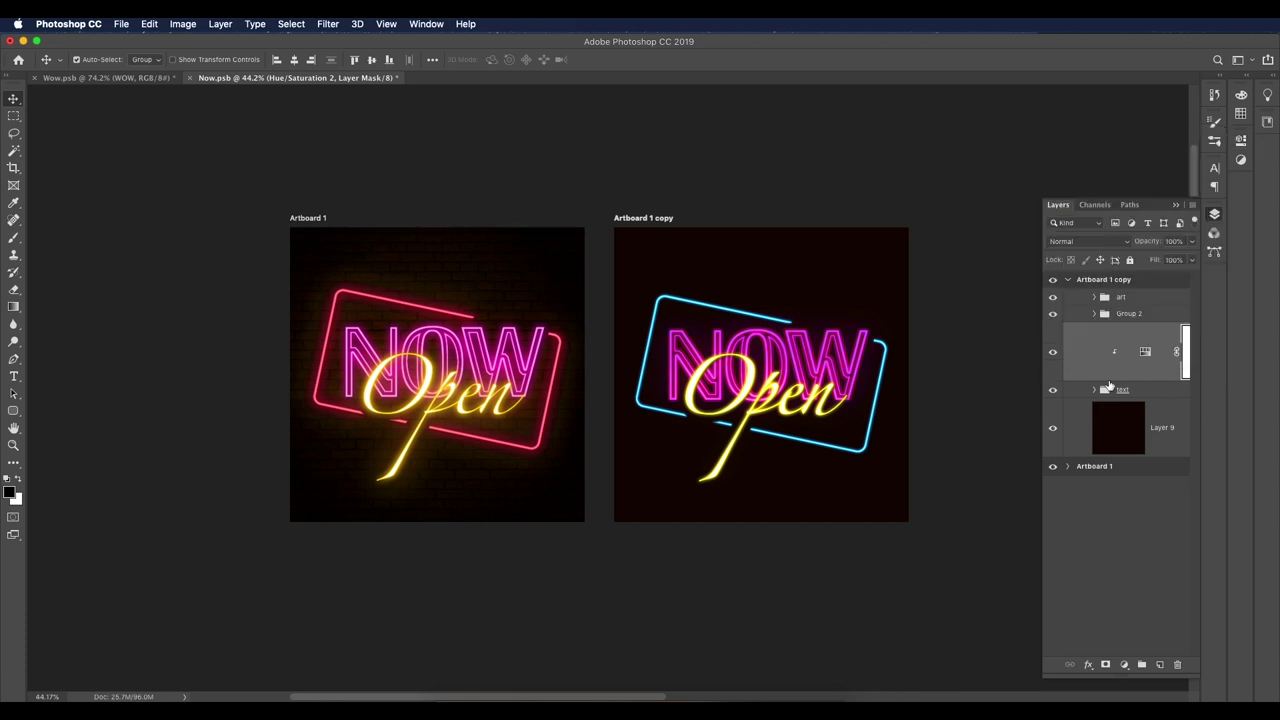
Step: Set the white core layer in the text group to Screen blending and lower its opacity
left_click(1094, 390)
left_click(1154, 431)
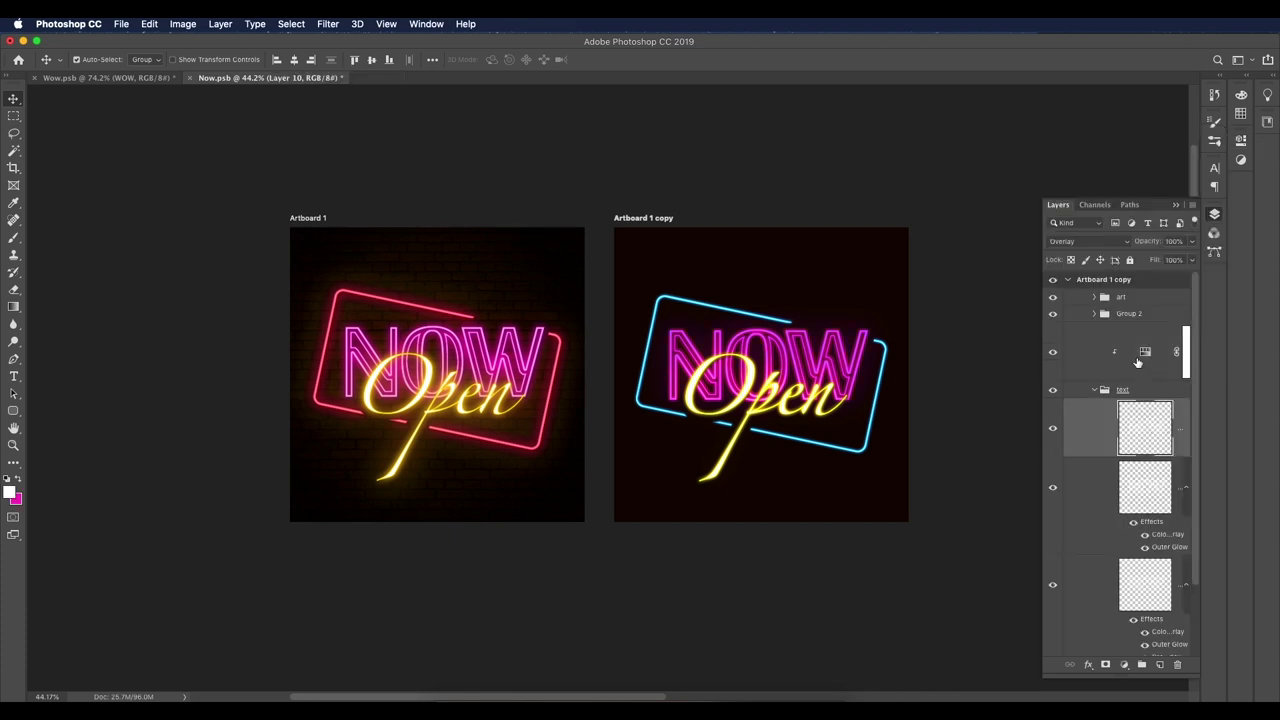
left_click(1100, 241)
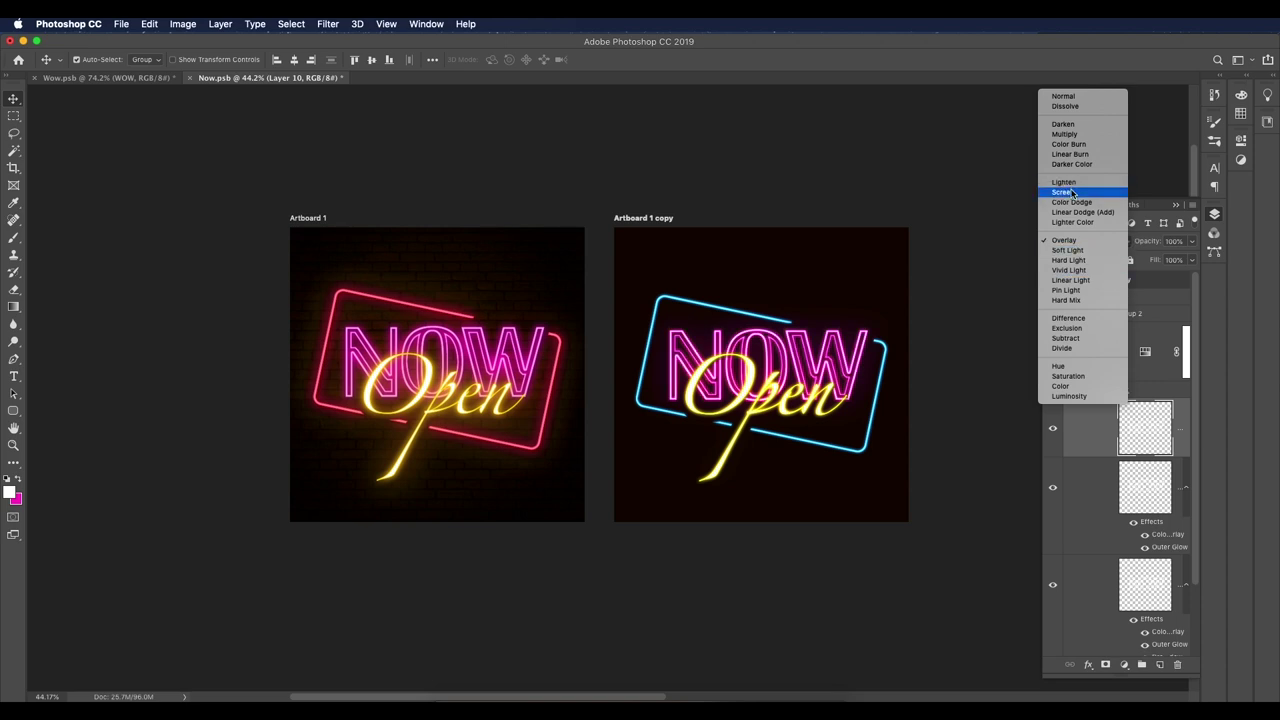
left_click(1150, 233)
left_click(1191, 241)
left_click_drag(1191, 258, 1163, 259)
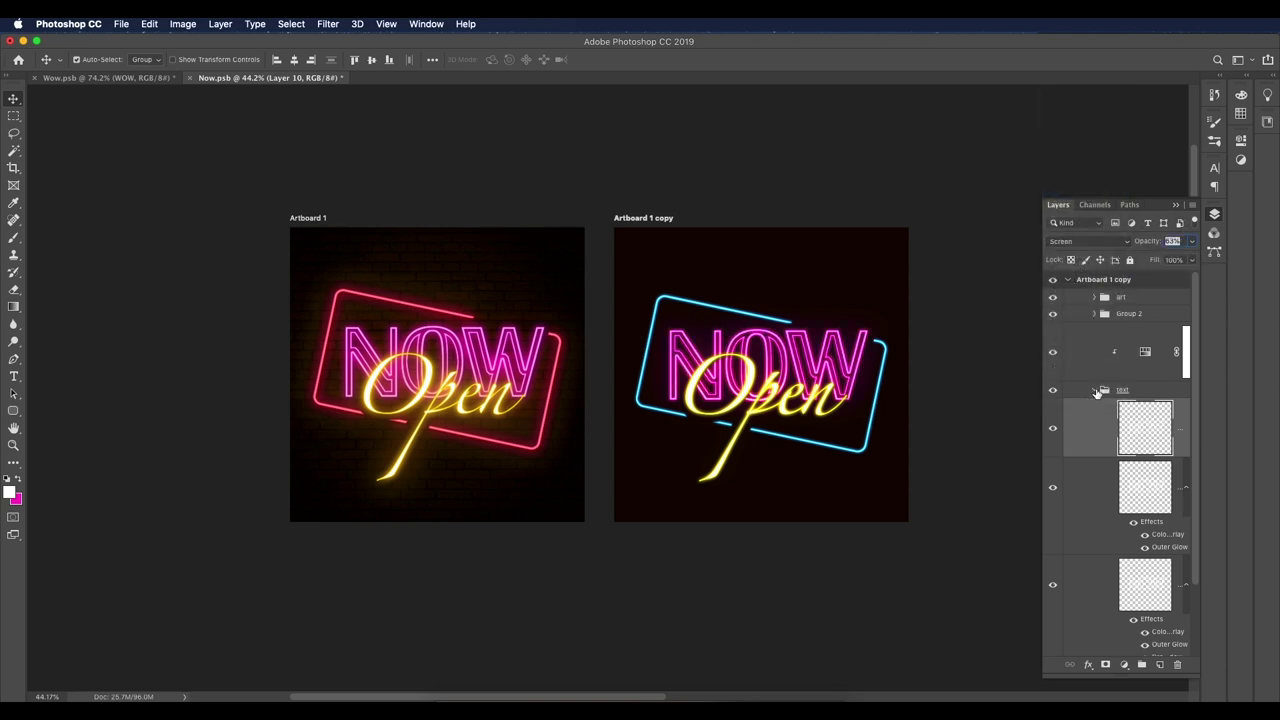
left_click(1095, 389)
Step: Add a Hue/Saturation adjustment clipped to the art group that holds the frame
left_click(1094, 297)
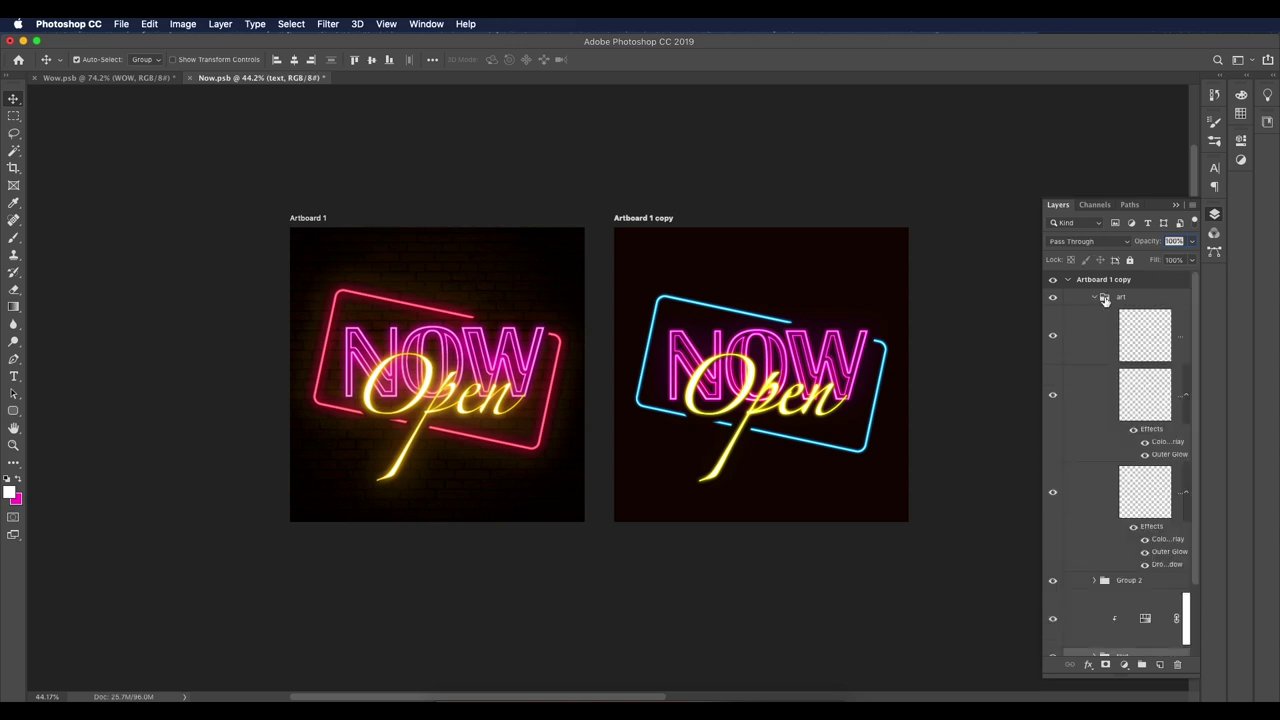
left_click(1094, 297)
left_click(1120, 297)
left_click(1124, 664)
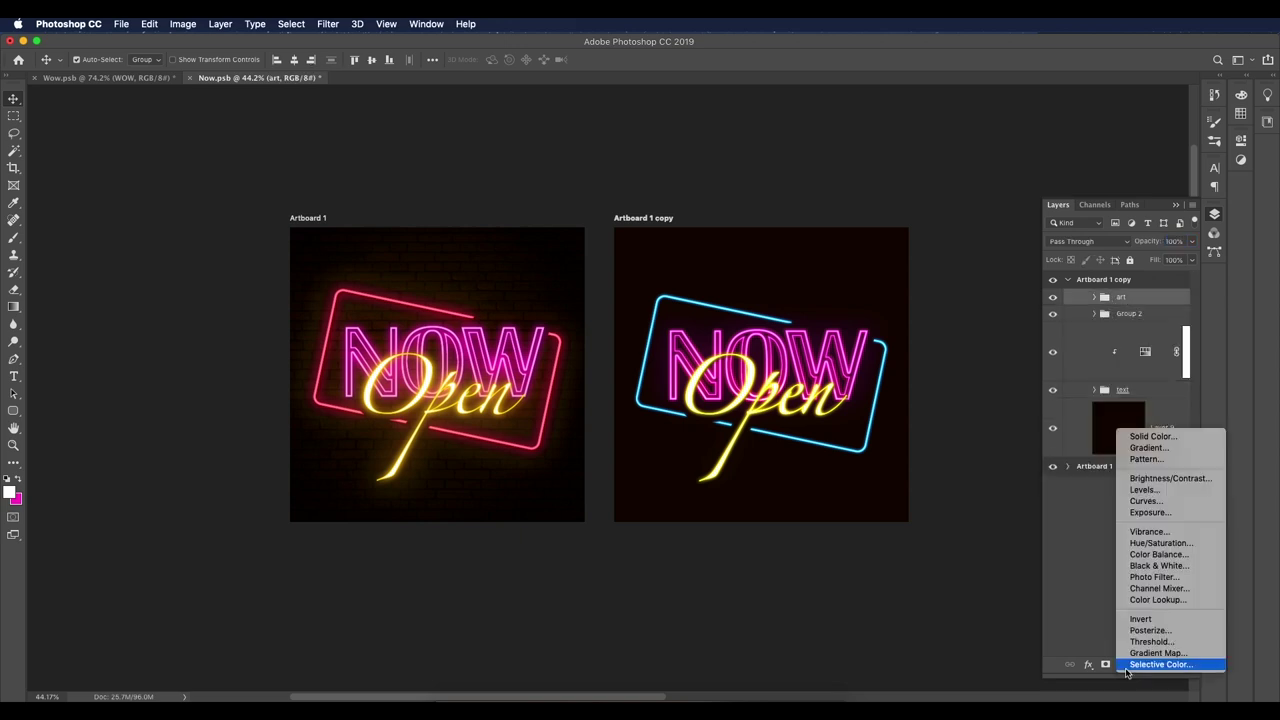
left_click(1152, 543)
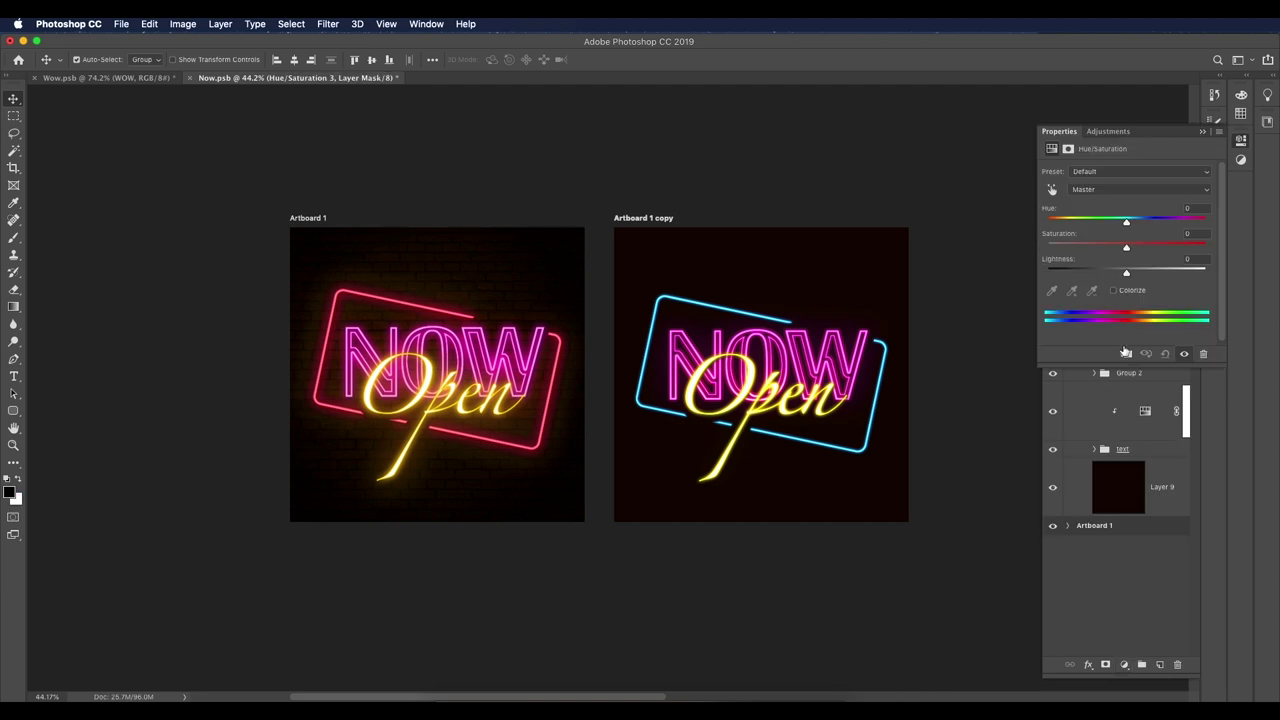
left_click(1202, 131)
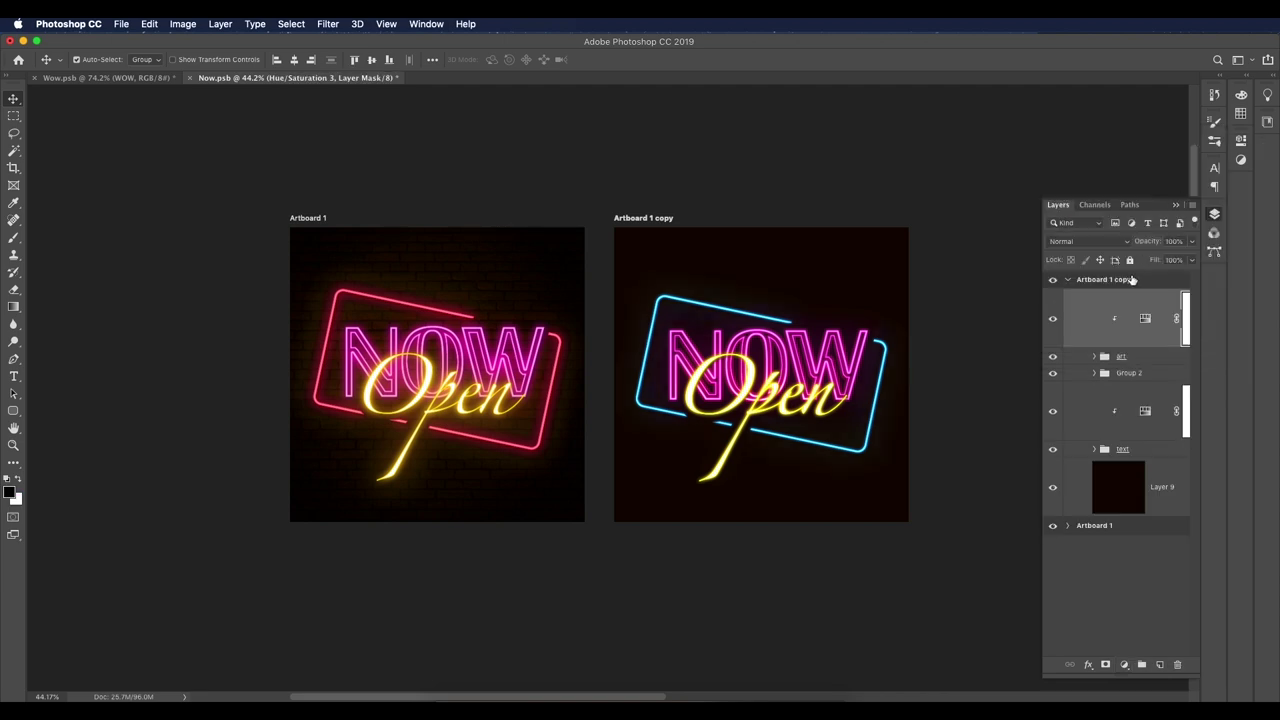
Step: Shift the art group's Hue/Saturation adjustment to turn the frame from cyan to pinkish red
double_click(1145, 320)
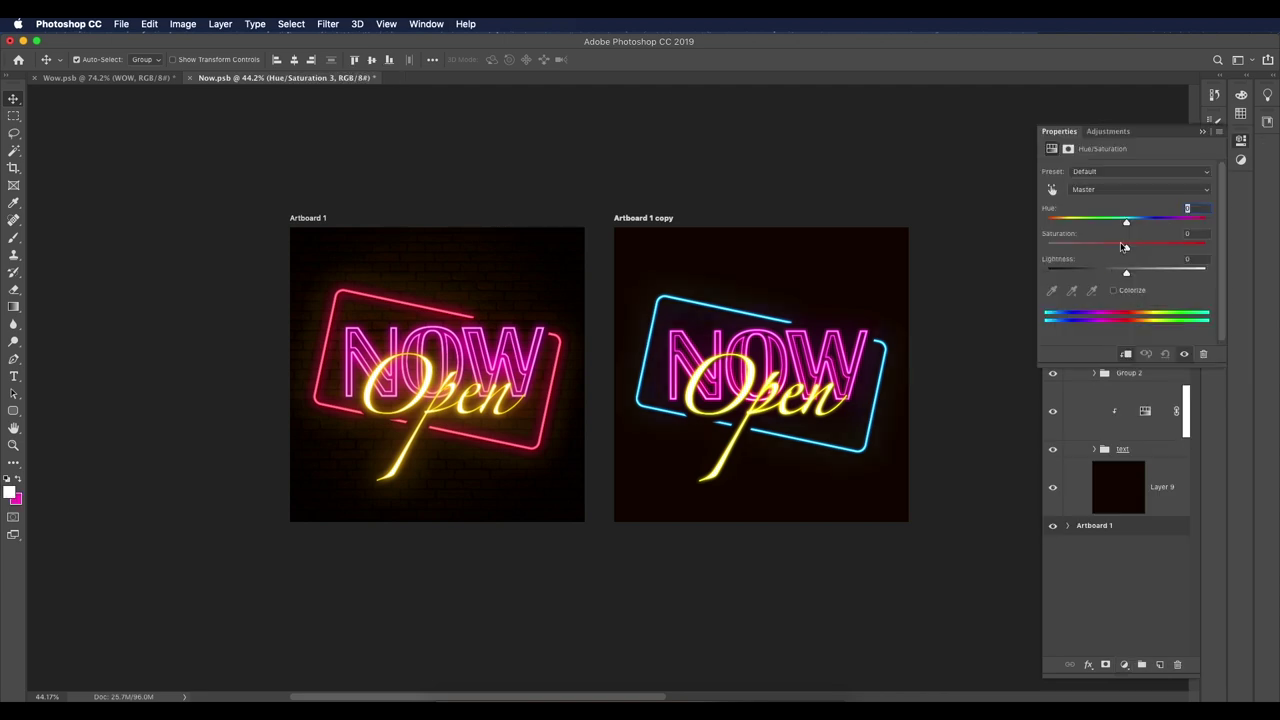
left_click_drag(1124, 247, 1195, 247)
left_click_drag(1126, 220, 1199, 222)
left_click(966, 251)
scroll(966, 251, "down", 2)
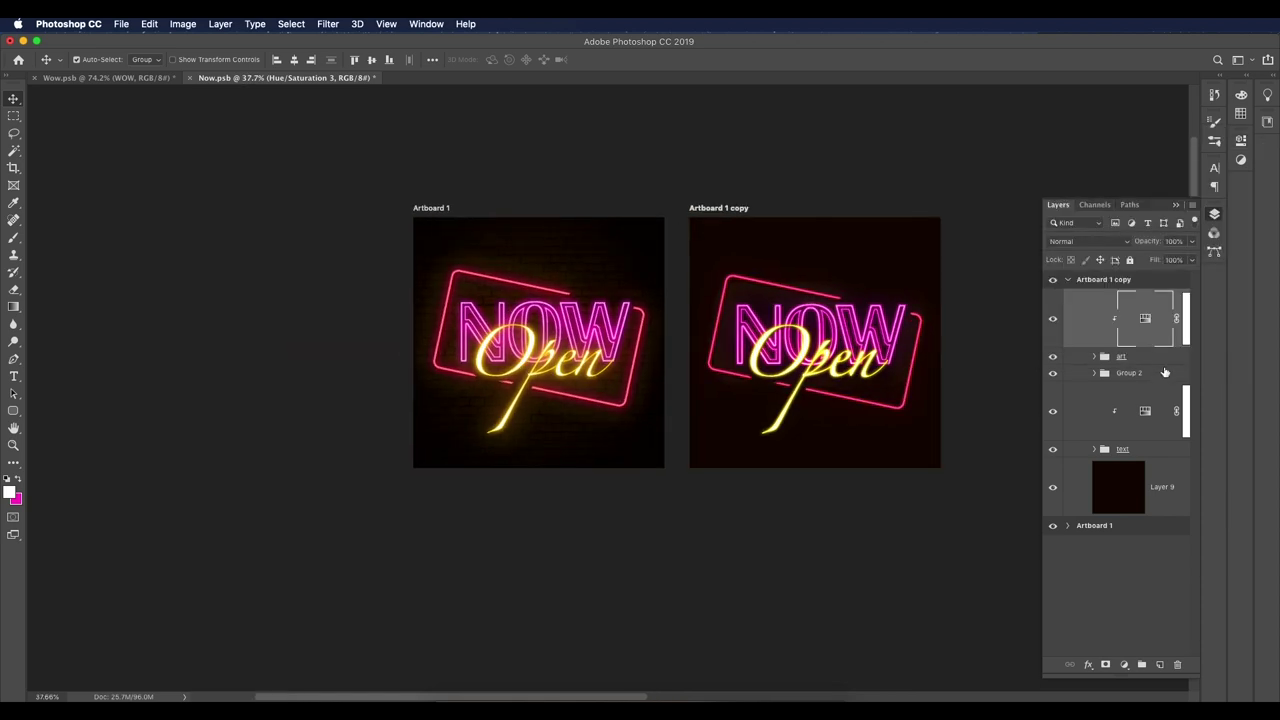
Step: Set the Outer Glow size to 30 px on the lowest frame layer in the art group
left_click(1099, 359)
scroll(1160, 593, "down", 1)
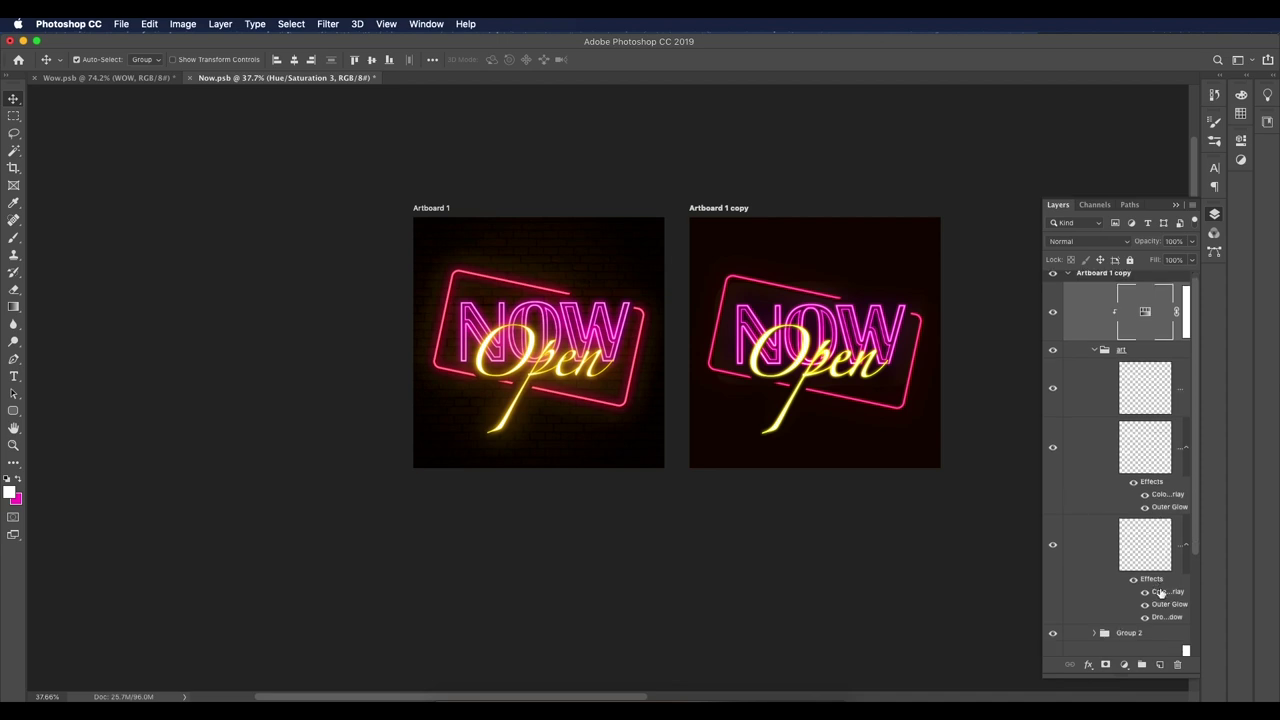
double_click(1163, 606)
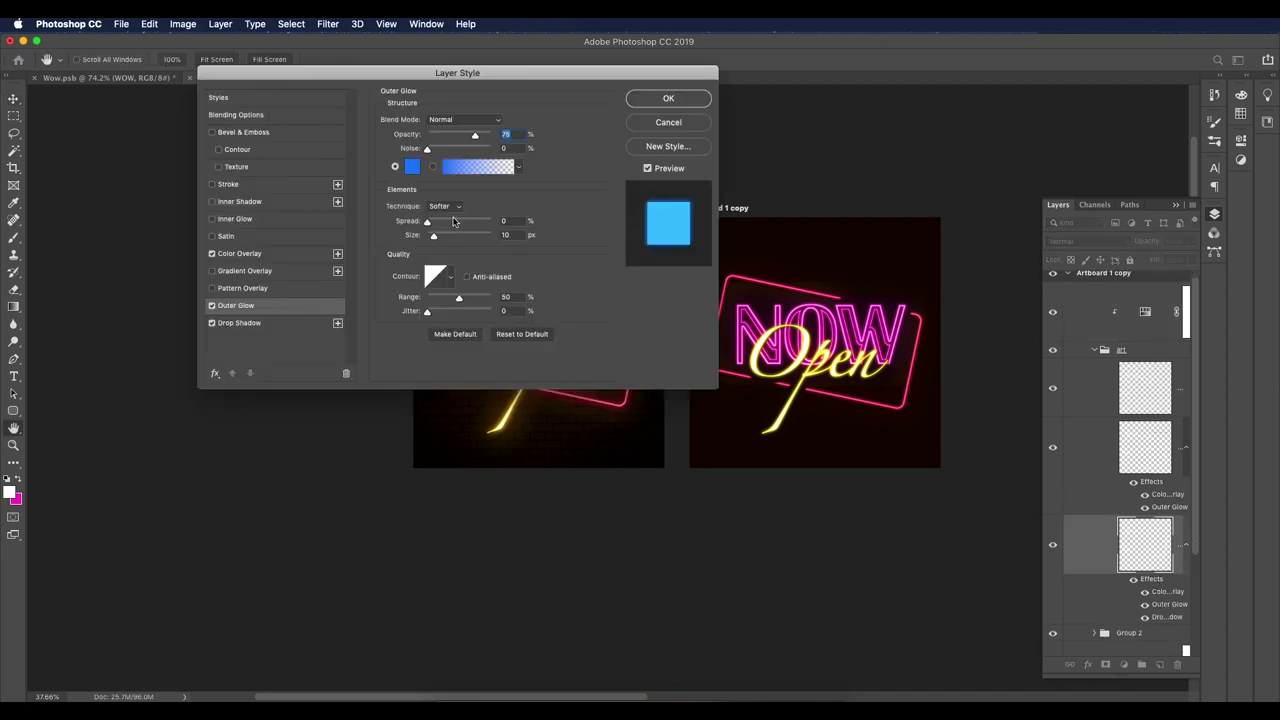
scroll(506, 234, "up", 3)
scroll(506, 234, "up", 2)
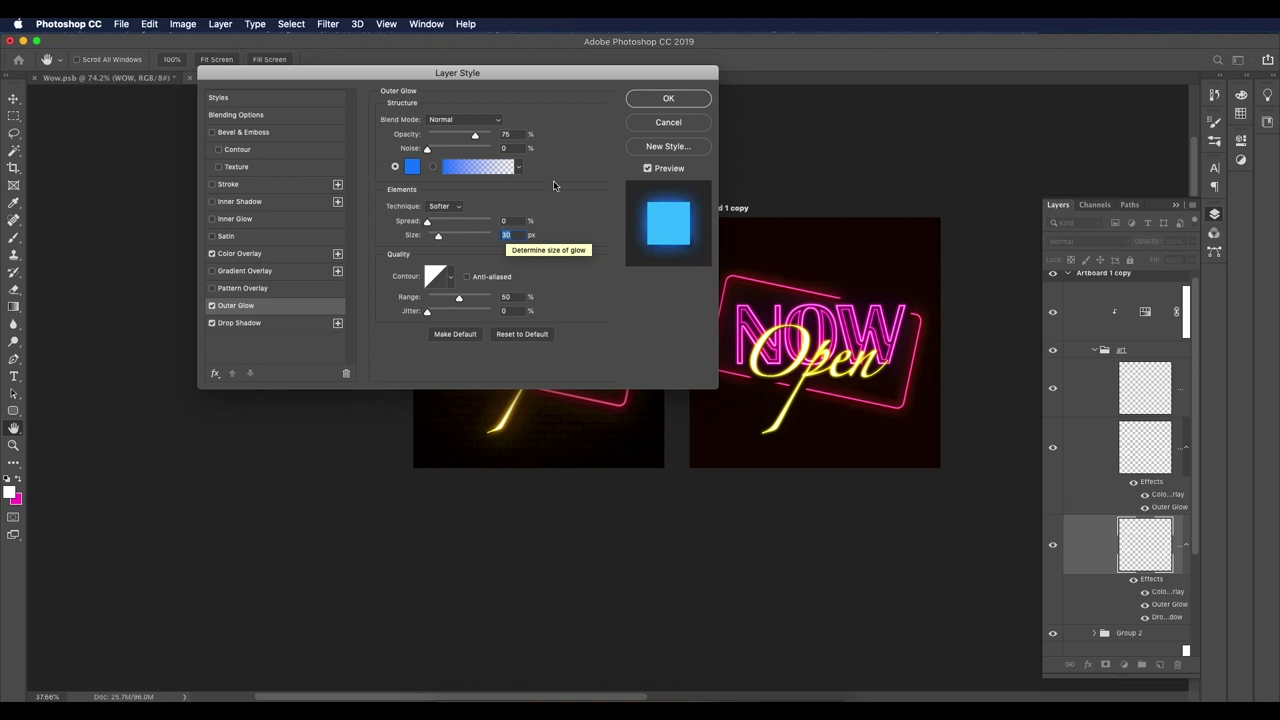
left_click(655, 99)
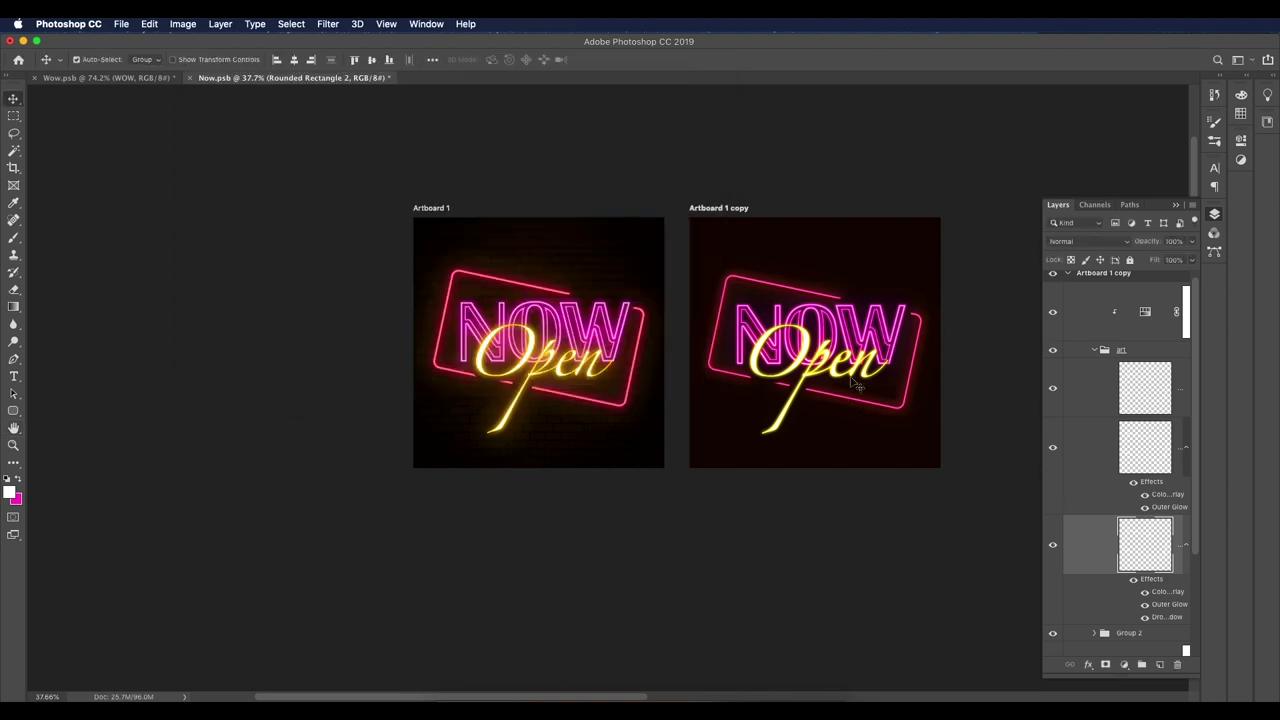
Step: Increase the Outer Glow size on the lowest NOW layer in the text group
scroll(1151, 588, "down", 5)
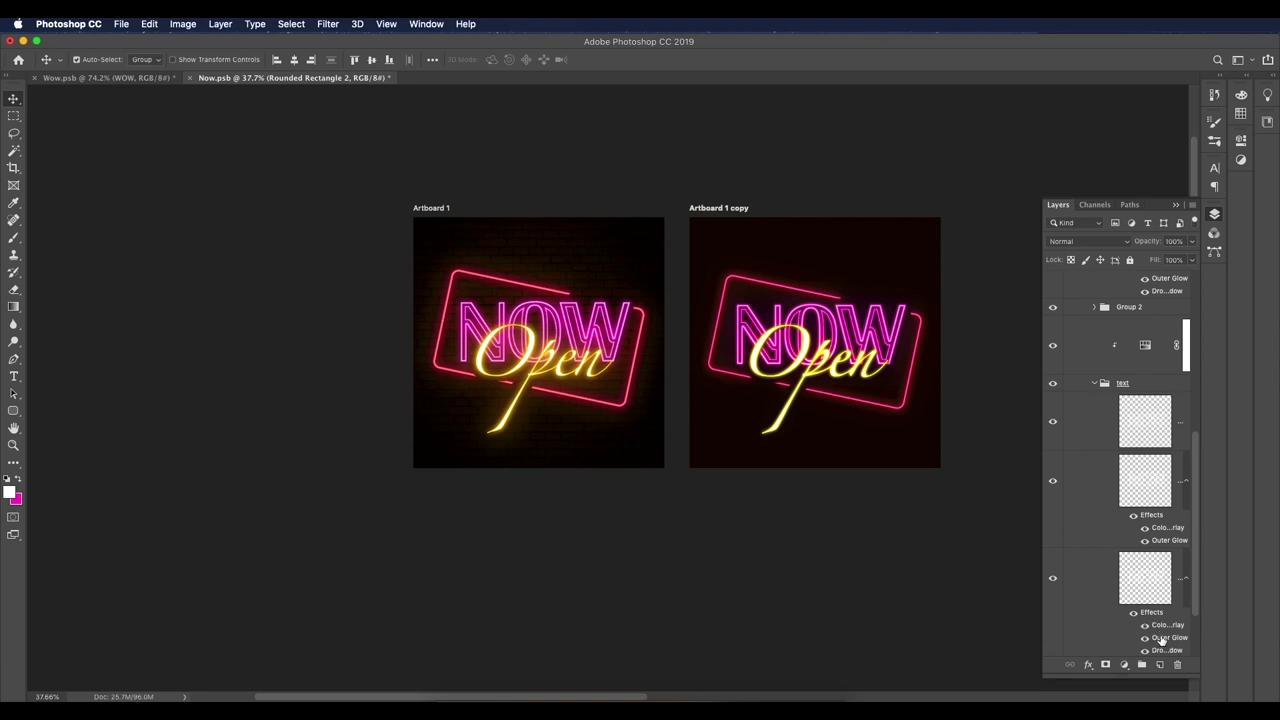
double_click(1162, 640)
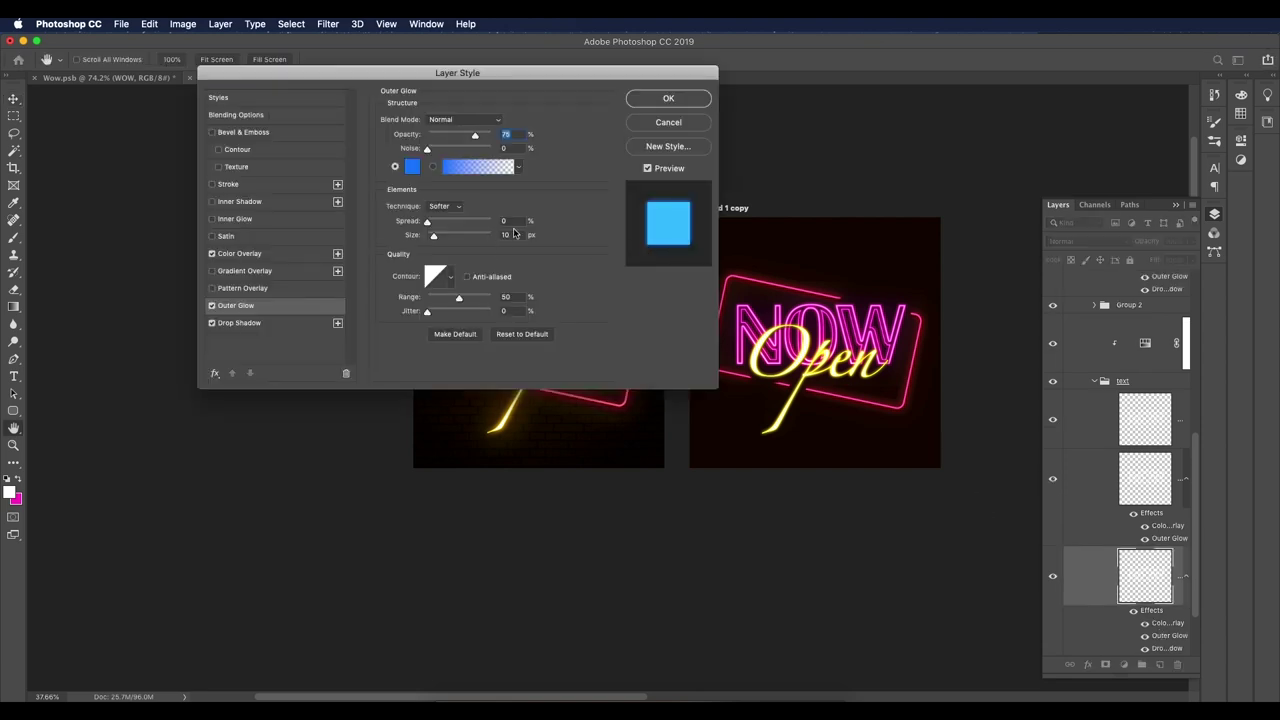
scroll(512, 232, "up", 8)
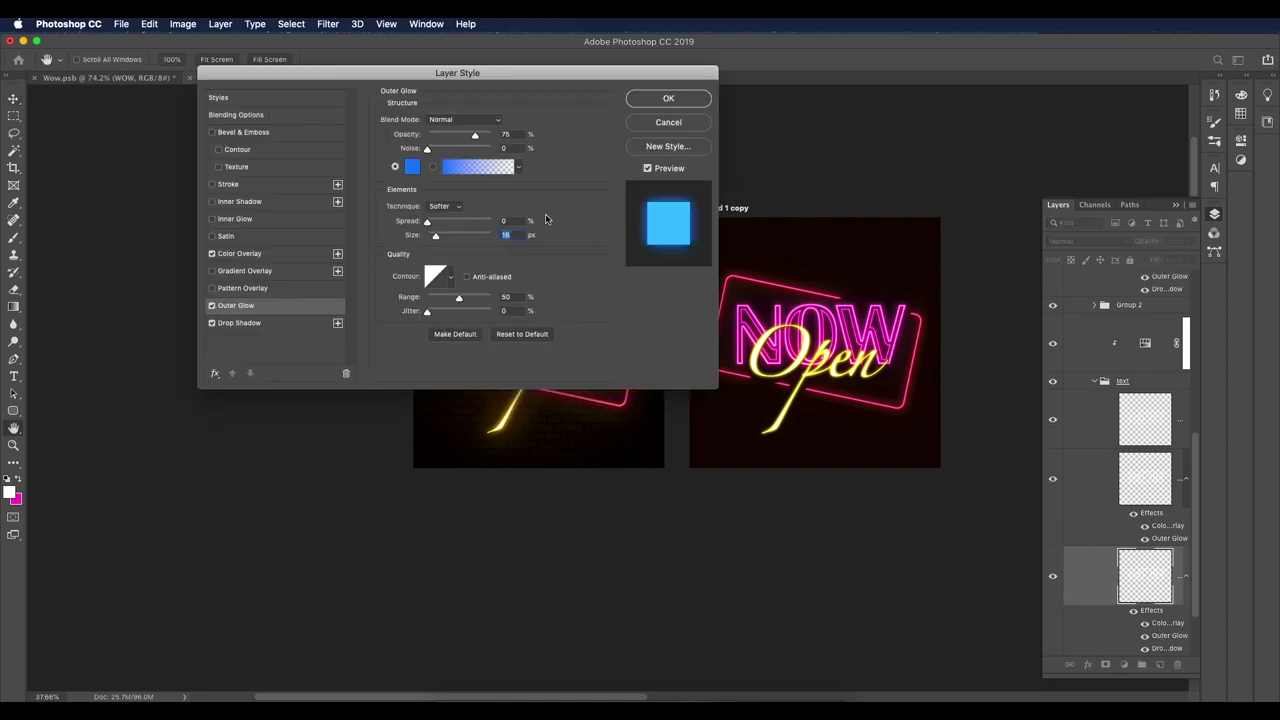
left_click(668, 99)
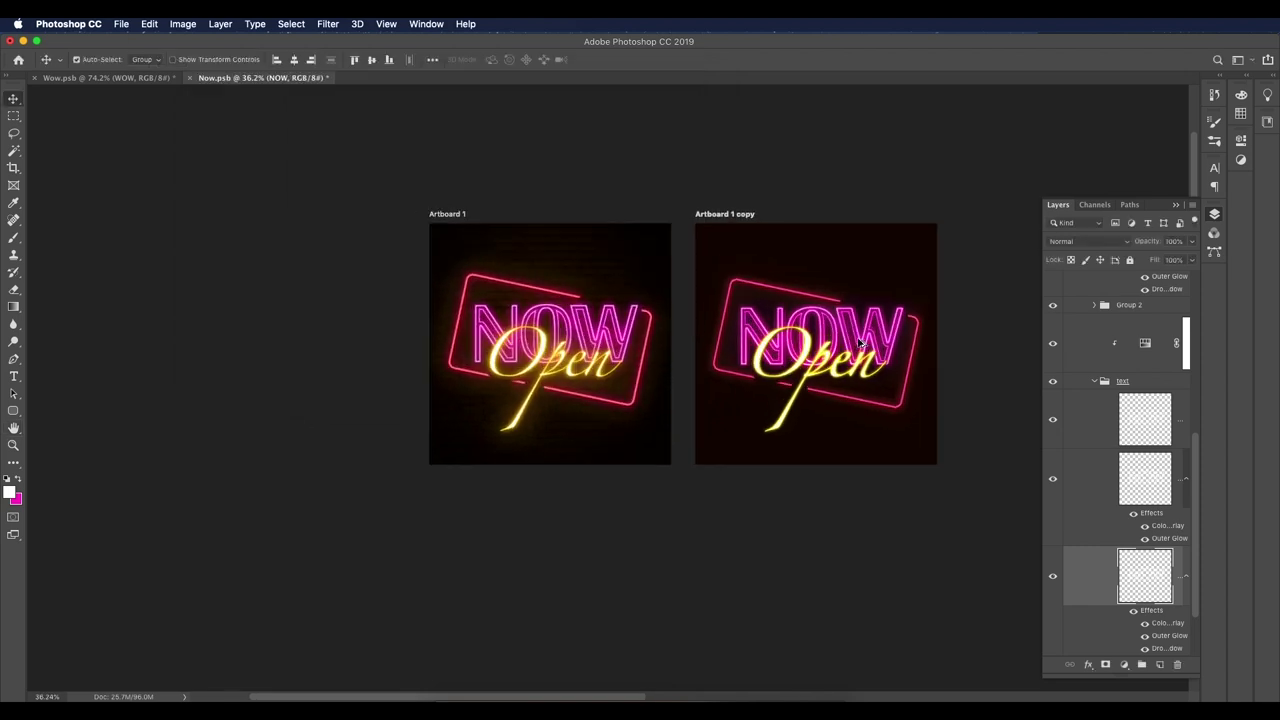
scroll(857, 342, "up", 2)
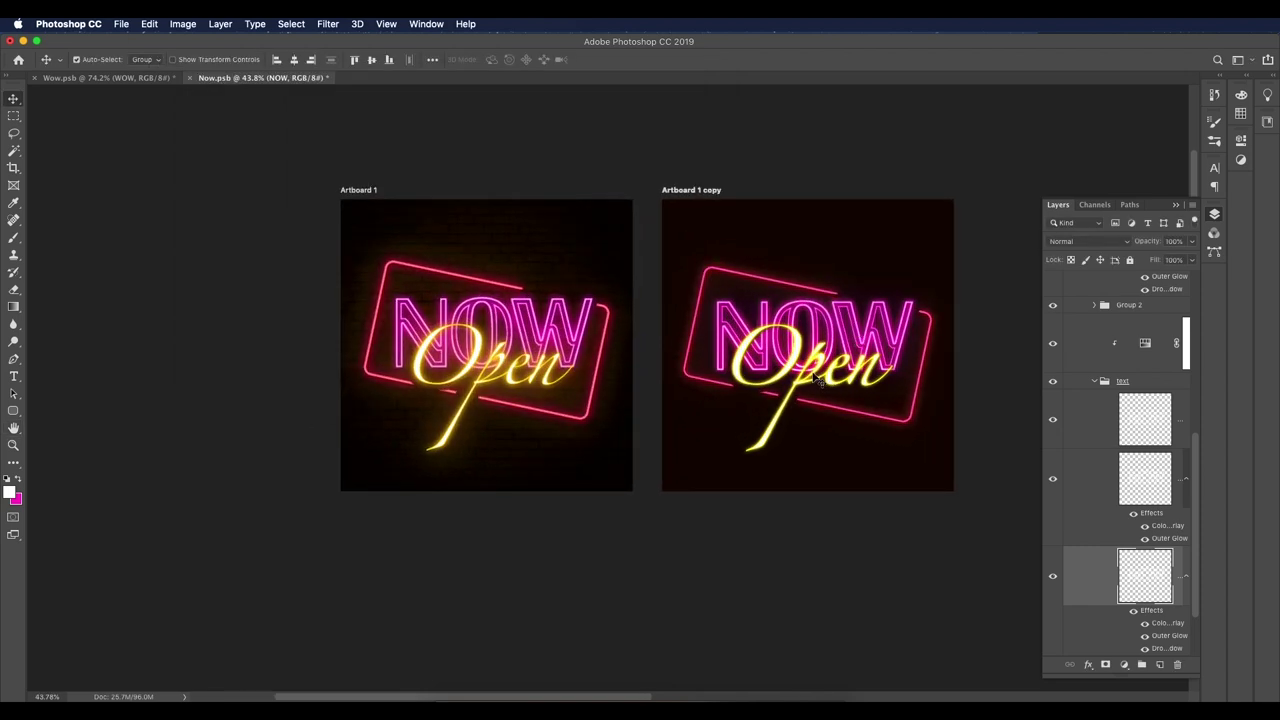
scroll(1086, 465, "up", 3)
Step: Add a Hue/Saturation adjustment clipped to Group 2, keeping its hue at 0
left_click(1094, 447)
left_click(1130, 373)
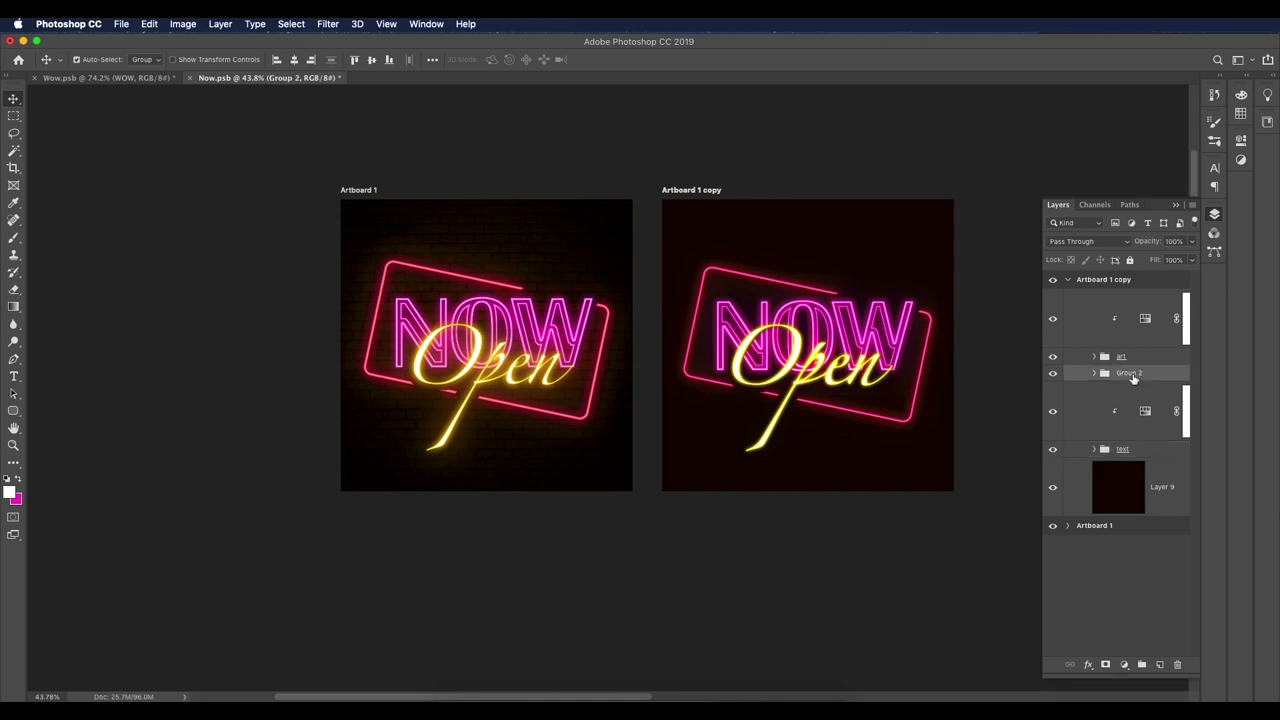
left_click(1125, 667)
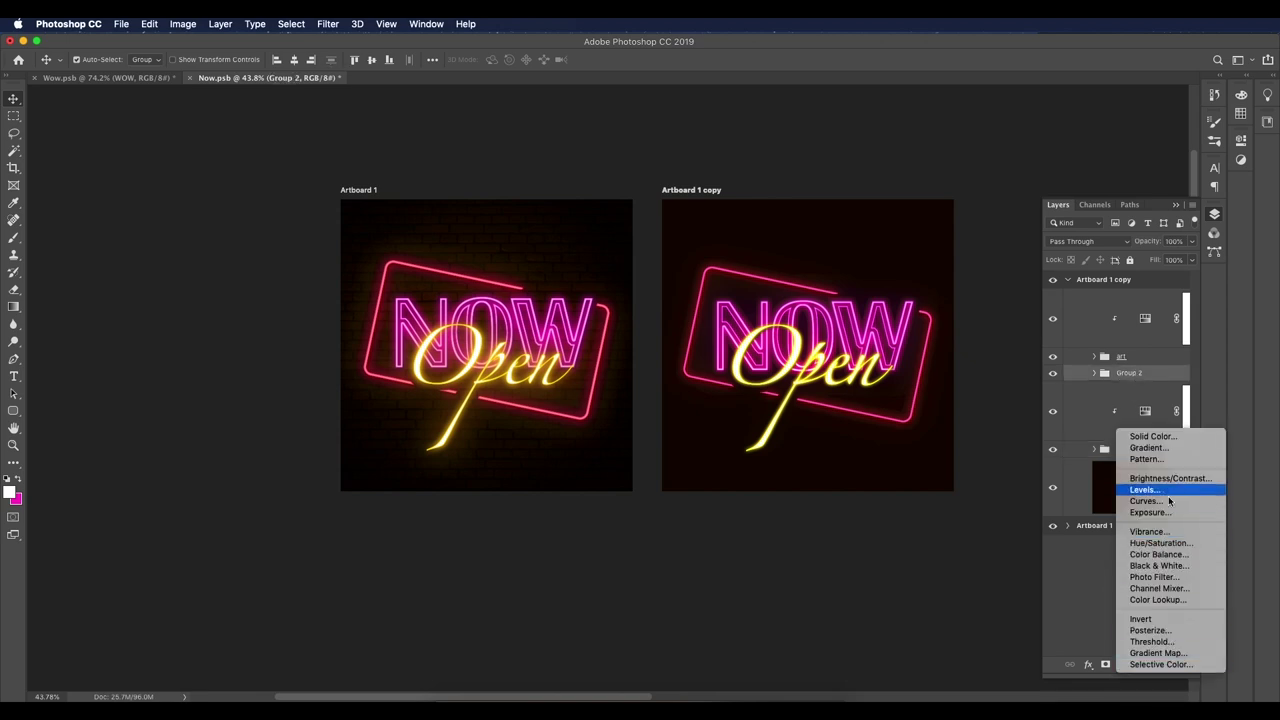
left_click(1122, 549)
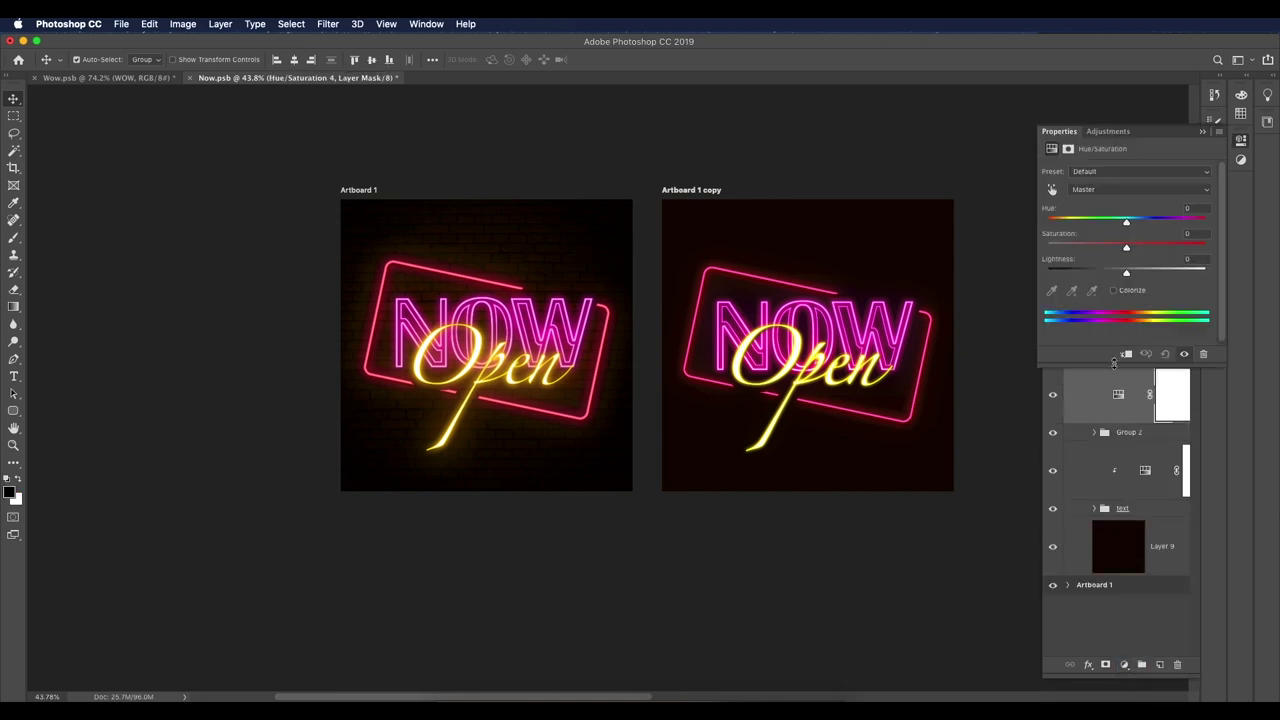
left_click(1126, 355)
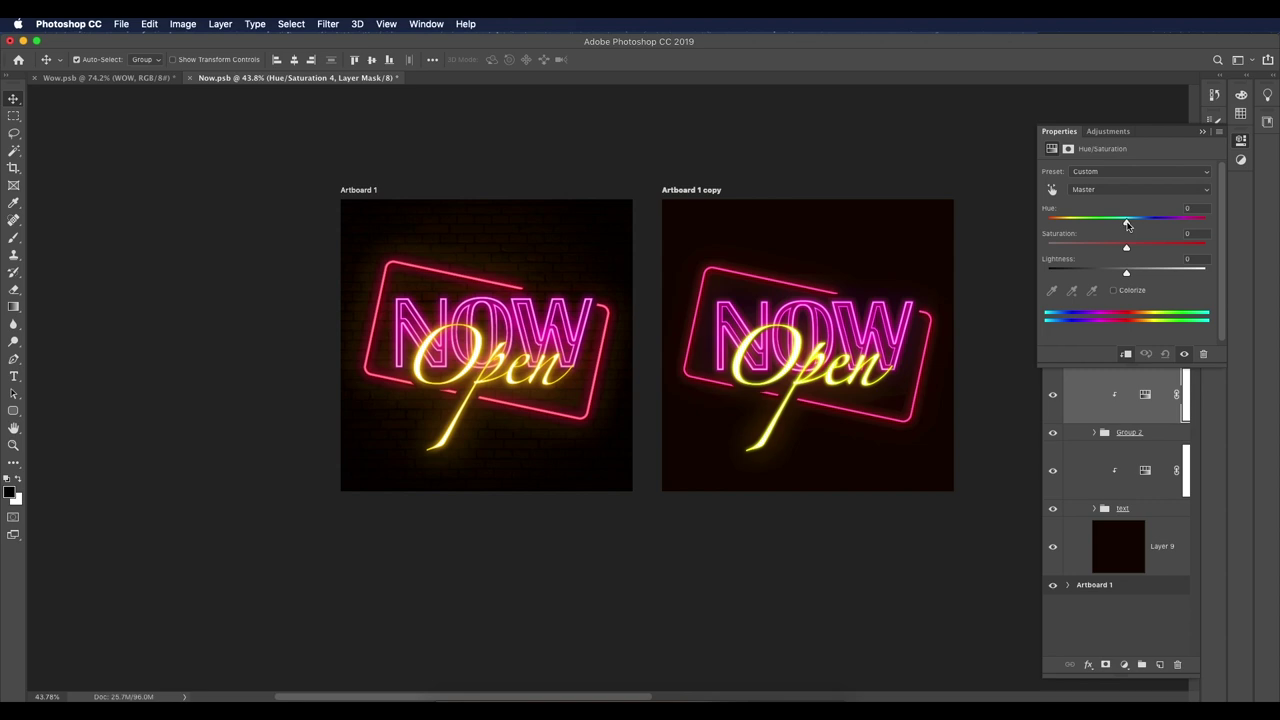
left_click(1203, 131)
scroll(640, 340, "down", 3)
scroll(603, 314, "up", 3)
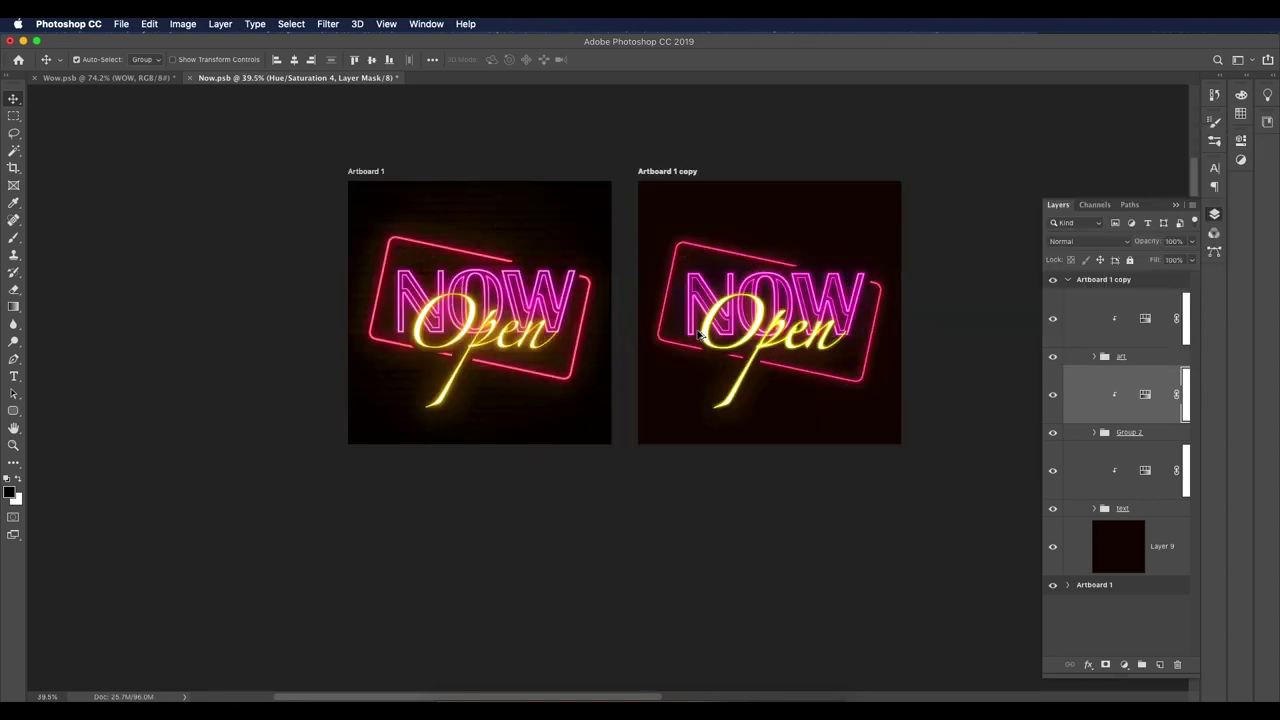
scroll(533, 352, "up", 1)
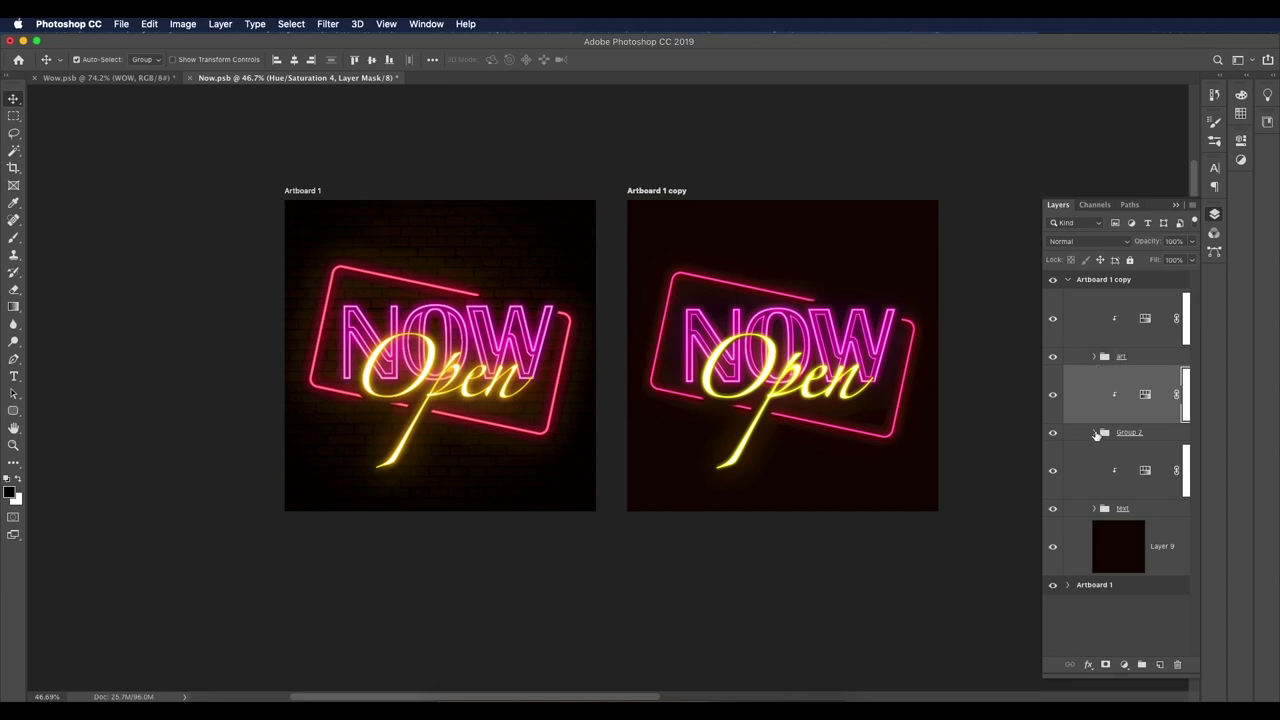
Step: Create a new layer directly above Layer 9 and load the text channel as a selection
left_click(1157, 561)
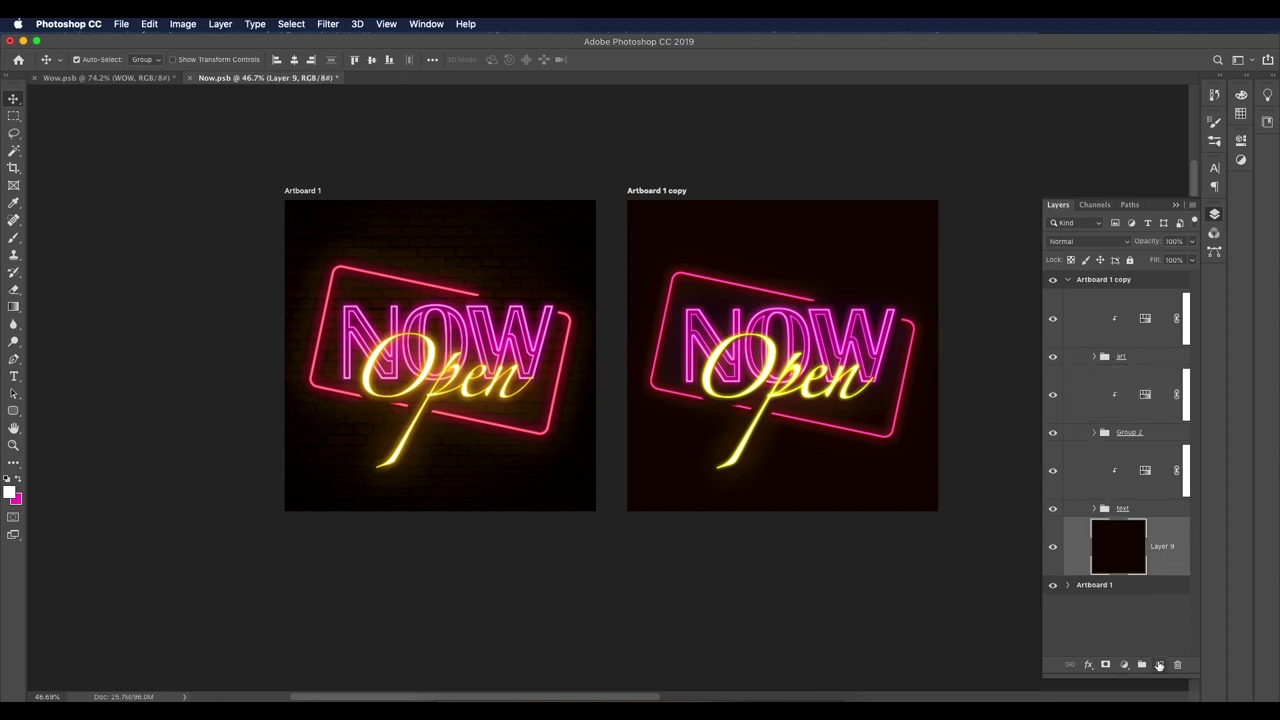
left_click(1159, 665)
left_click(1097, 205)
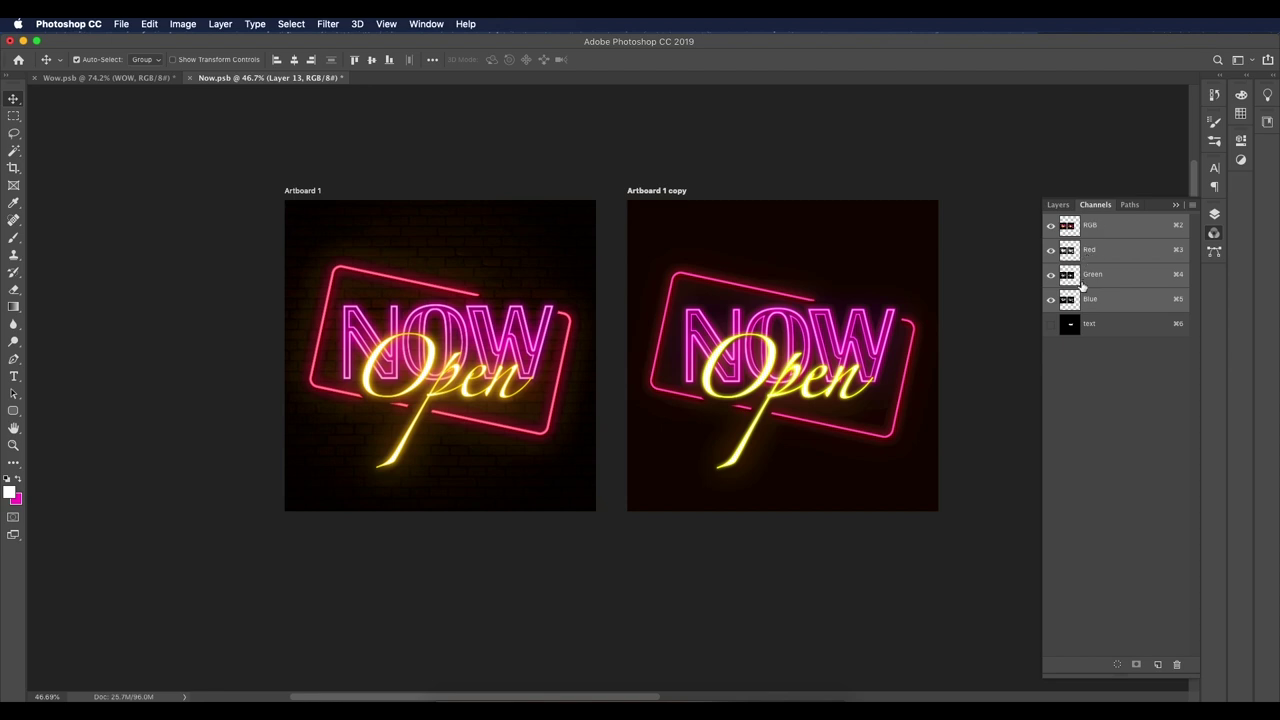
key("super")
left_click(1070, 325, "super")
left_click(1058, 205)
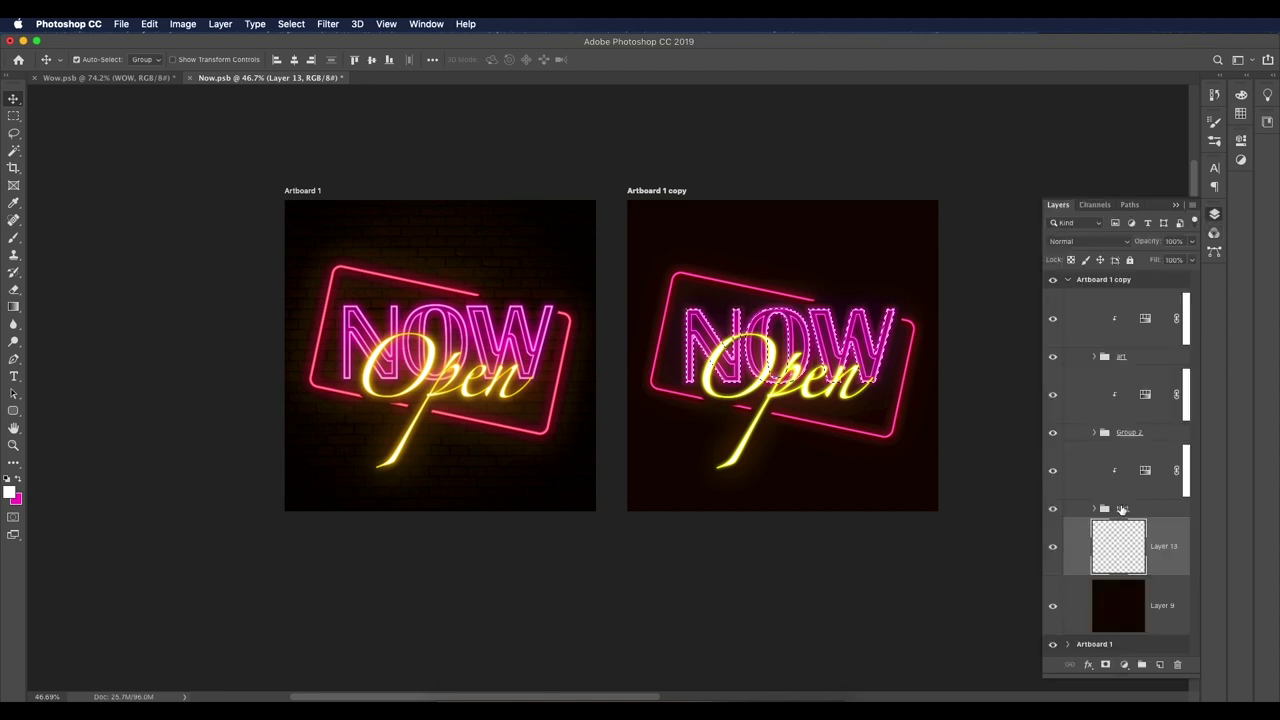
scroll(795, 370, "down", 1)
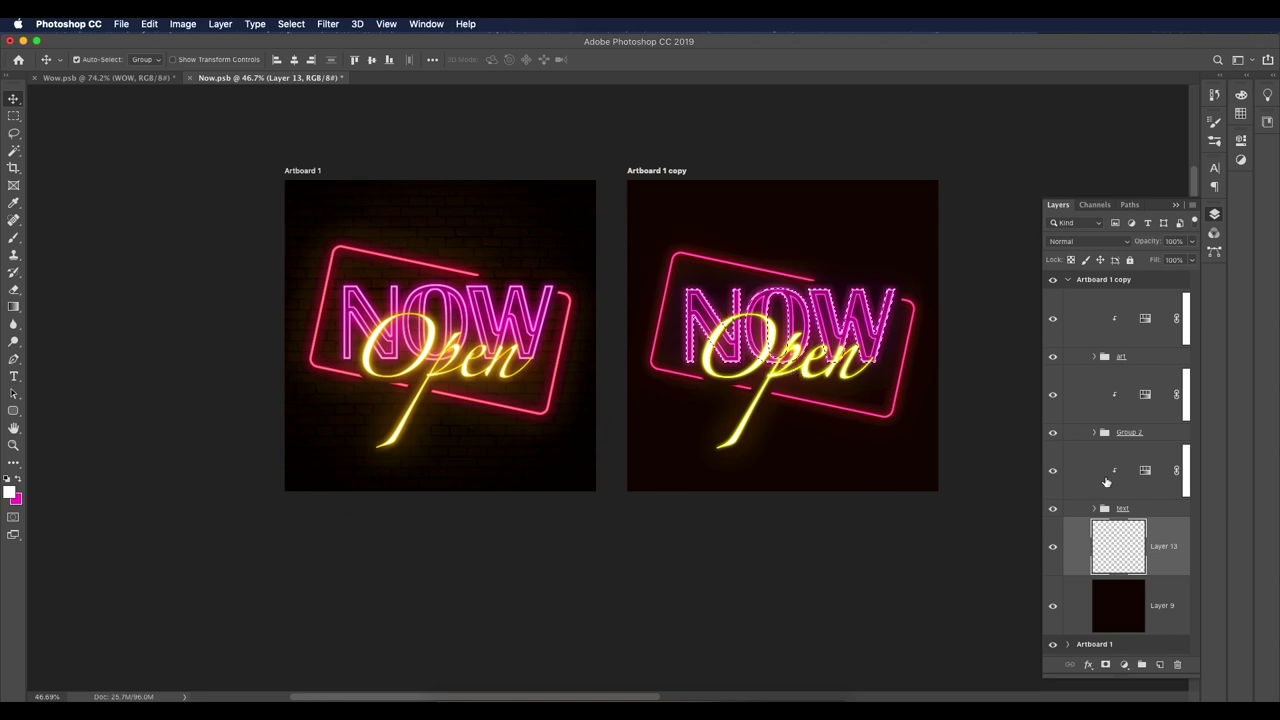
Step: Add the outline of the Open text in Group 2 to the NOW selection and reselect the empty Layer 13
left_click(1140, 432)
left_click(1094, 432)
scroll(1118, 485, "down", 2)
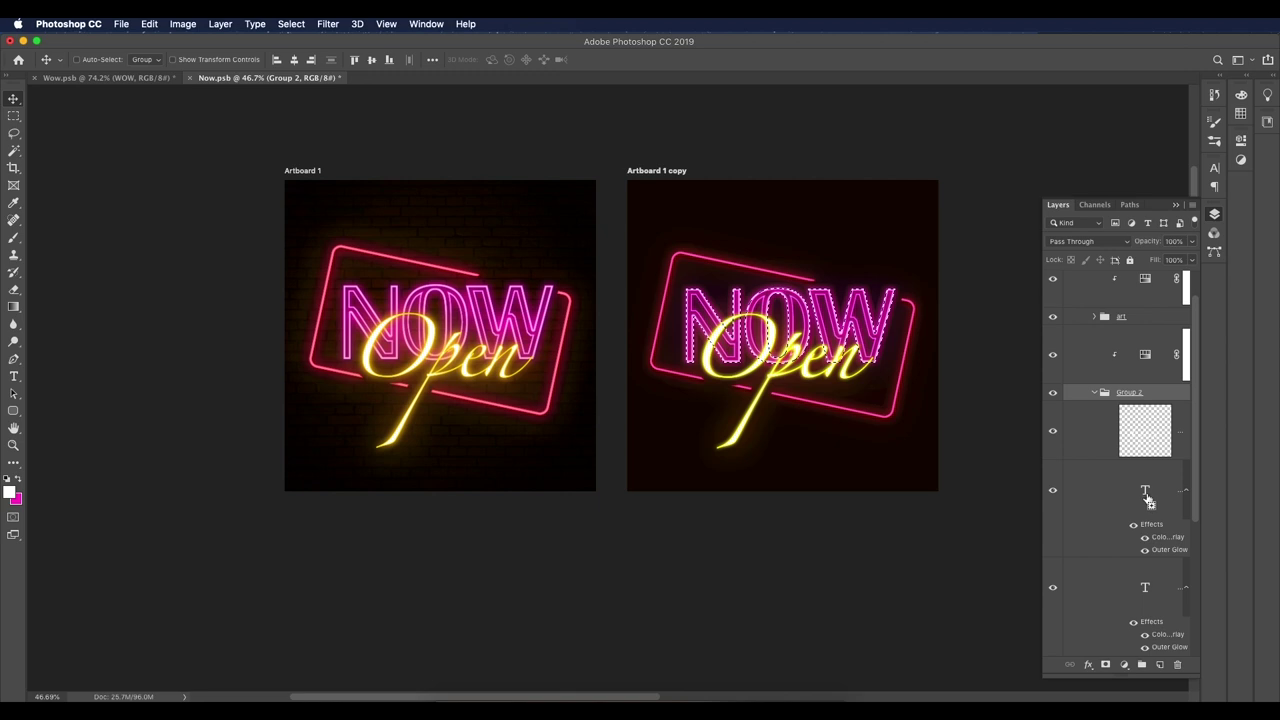
left_click(1145, 495, "shift+super")
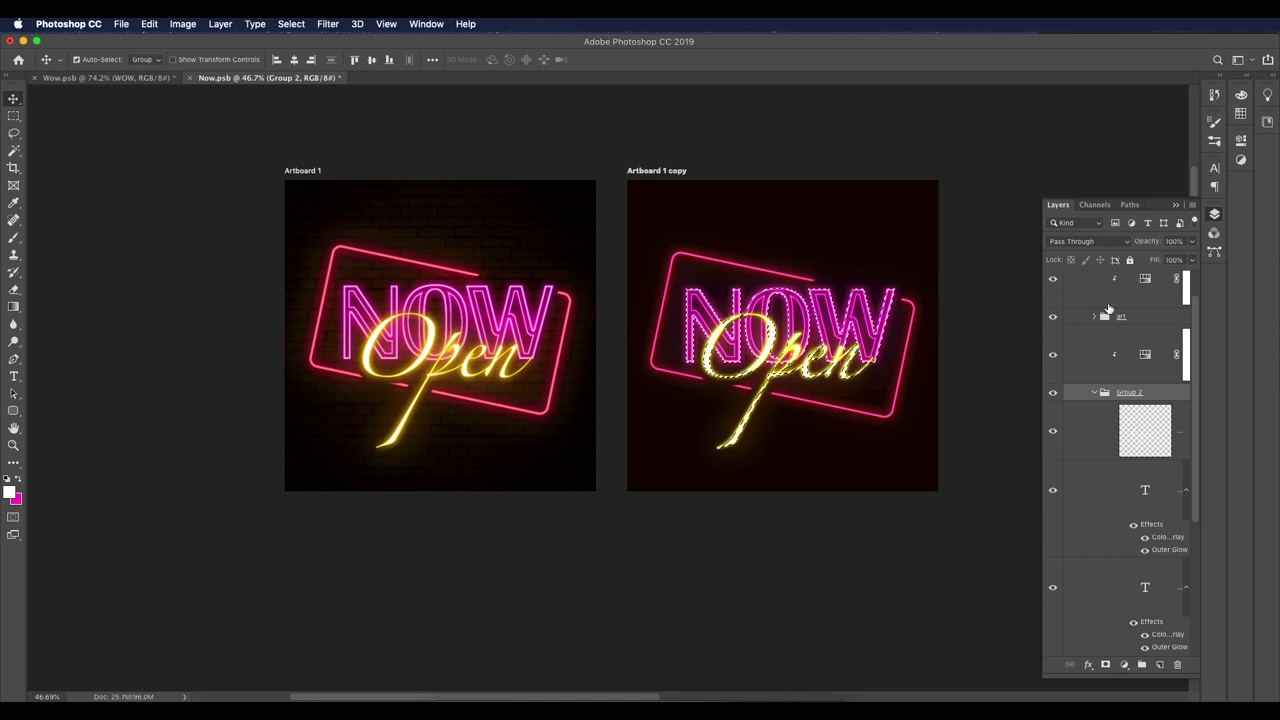
scroll(1140, 560, "down", 8)
left_click(1143, 612)
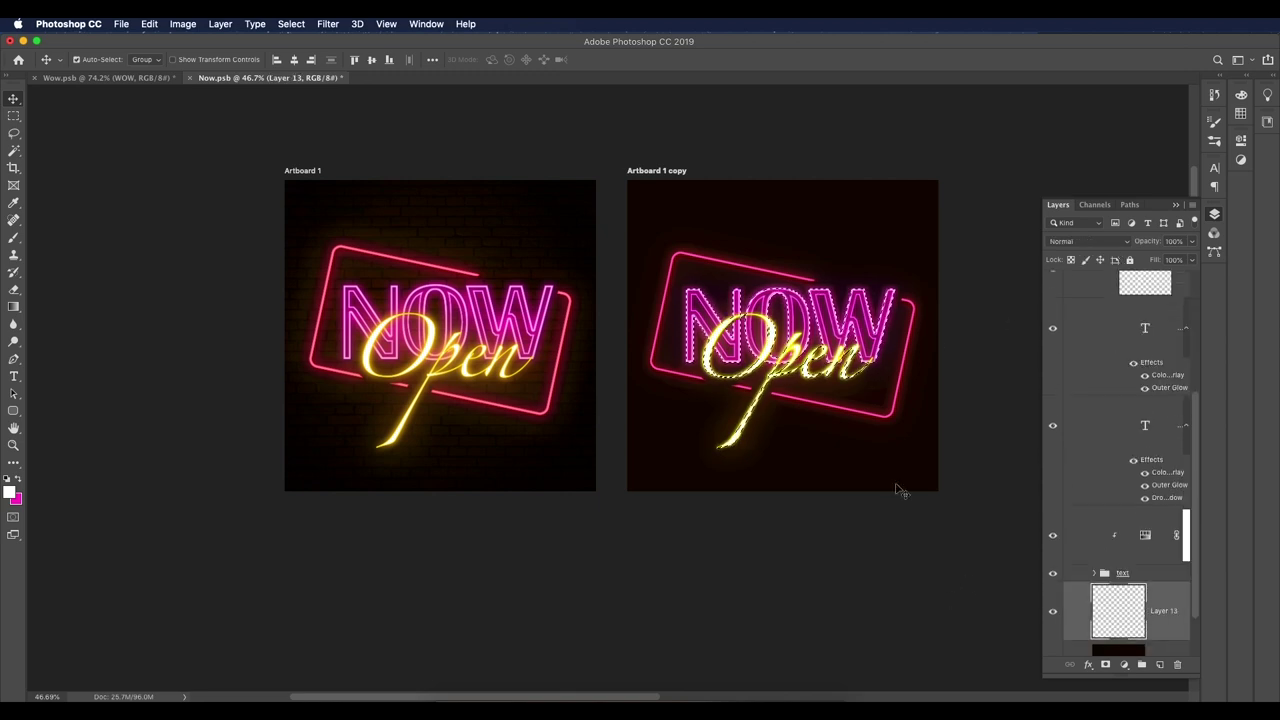
Step: Feather the combined NOW and Open selection with Select and Mask and fill it with white on Layer 13
left_click(291, 23)
left_click(325, 203)
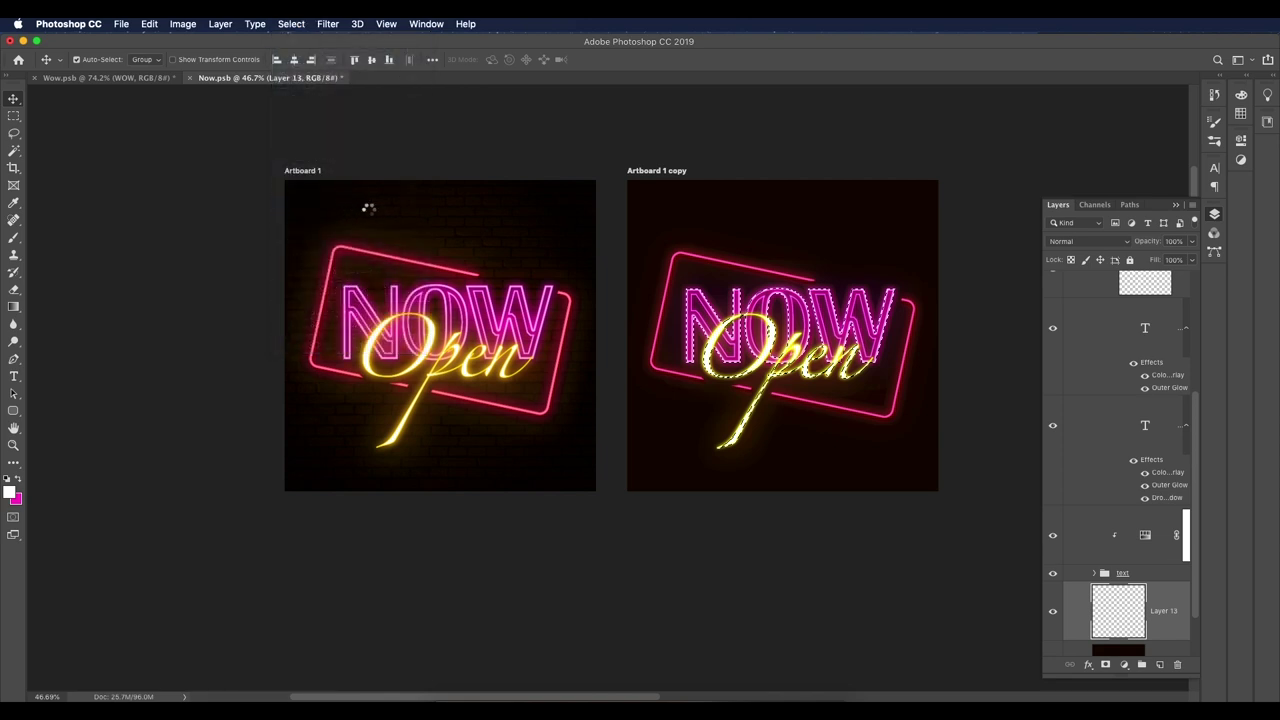
left_click_drag(1221, 432, 1205, 429)
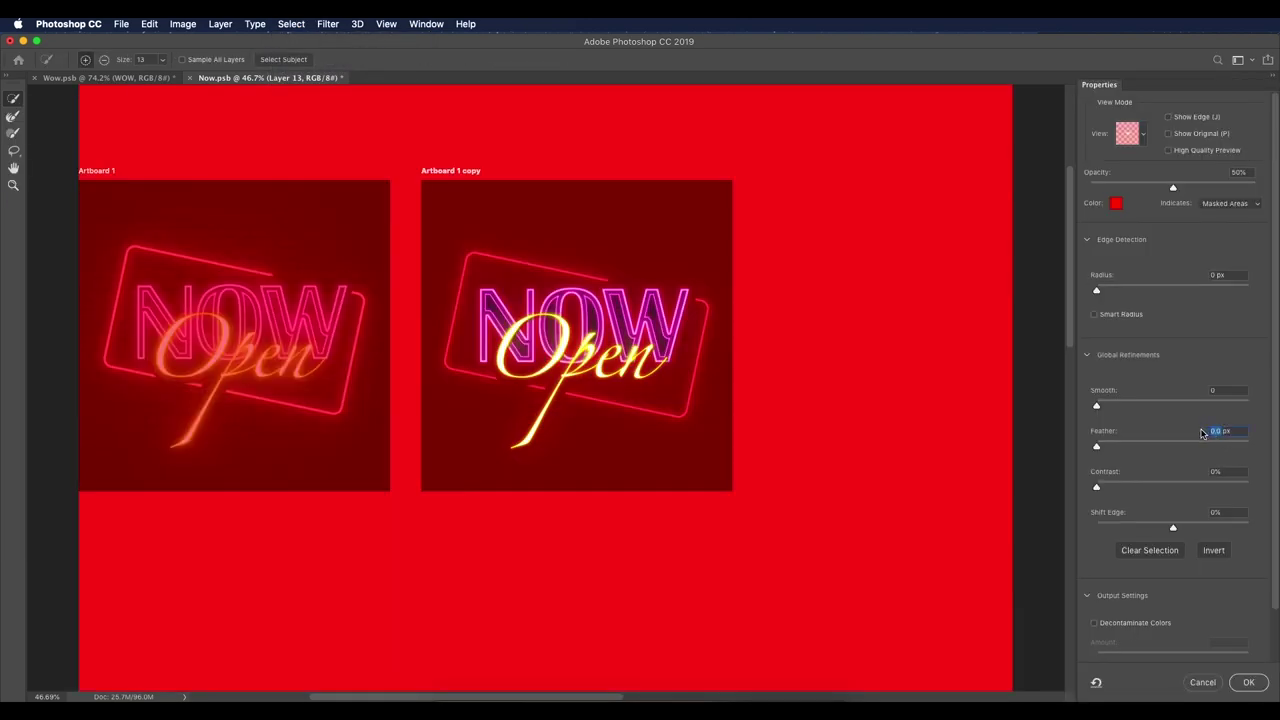
left_click(1248, 682)
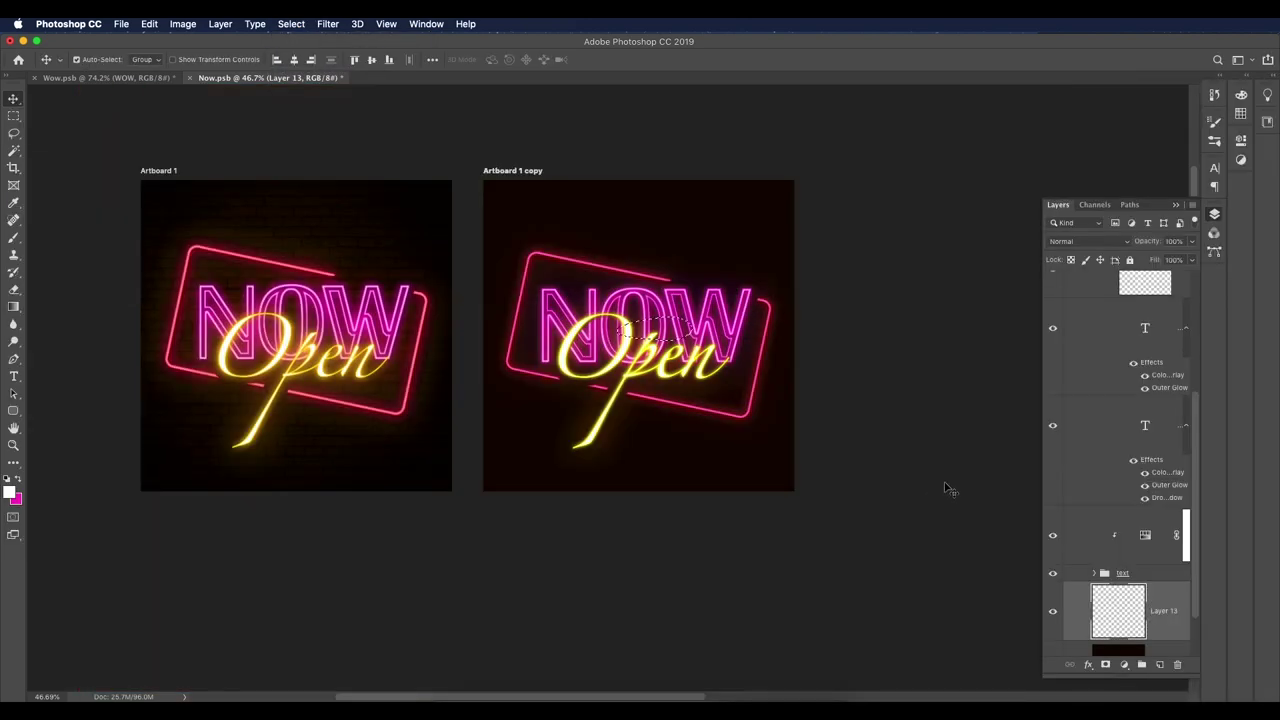
key("alt+BackSpace")
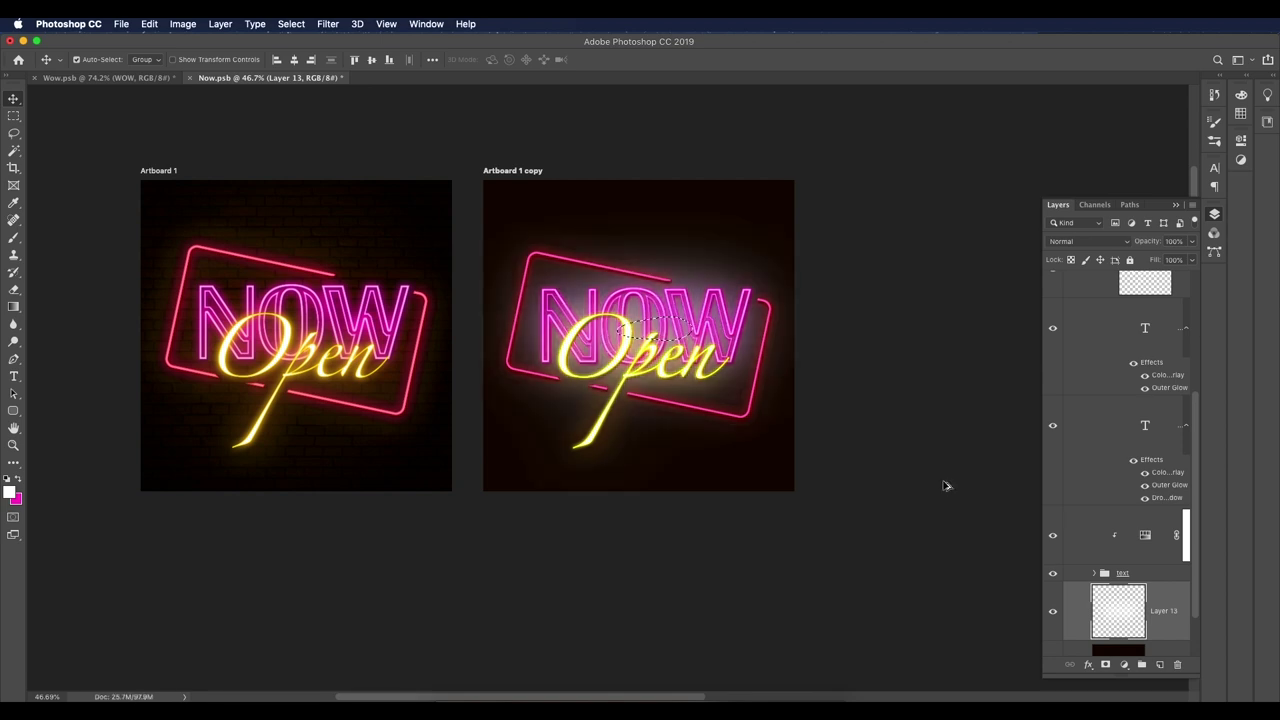
Step: Set Layer 13's blend mode to Overlay and select the text channel combined with the outline of the Open text
left_click(1090, 241)
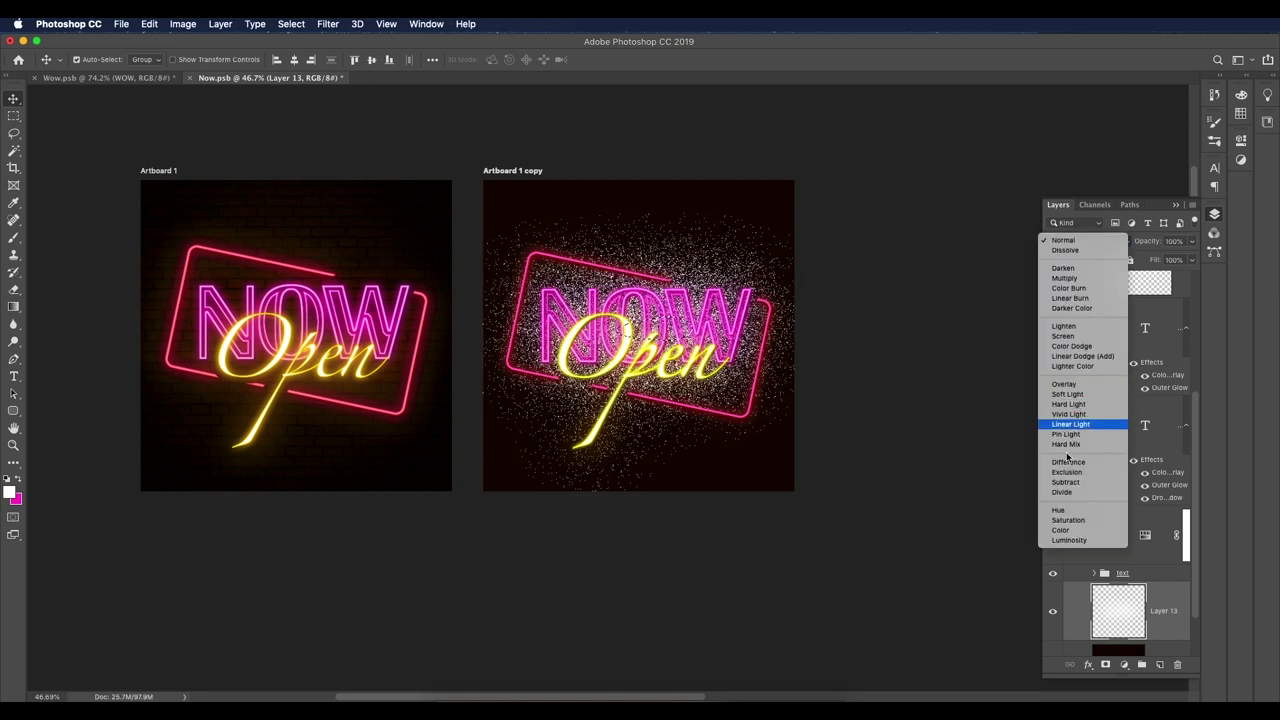
left_click(1066, 384)
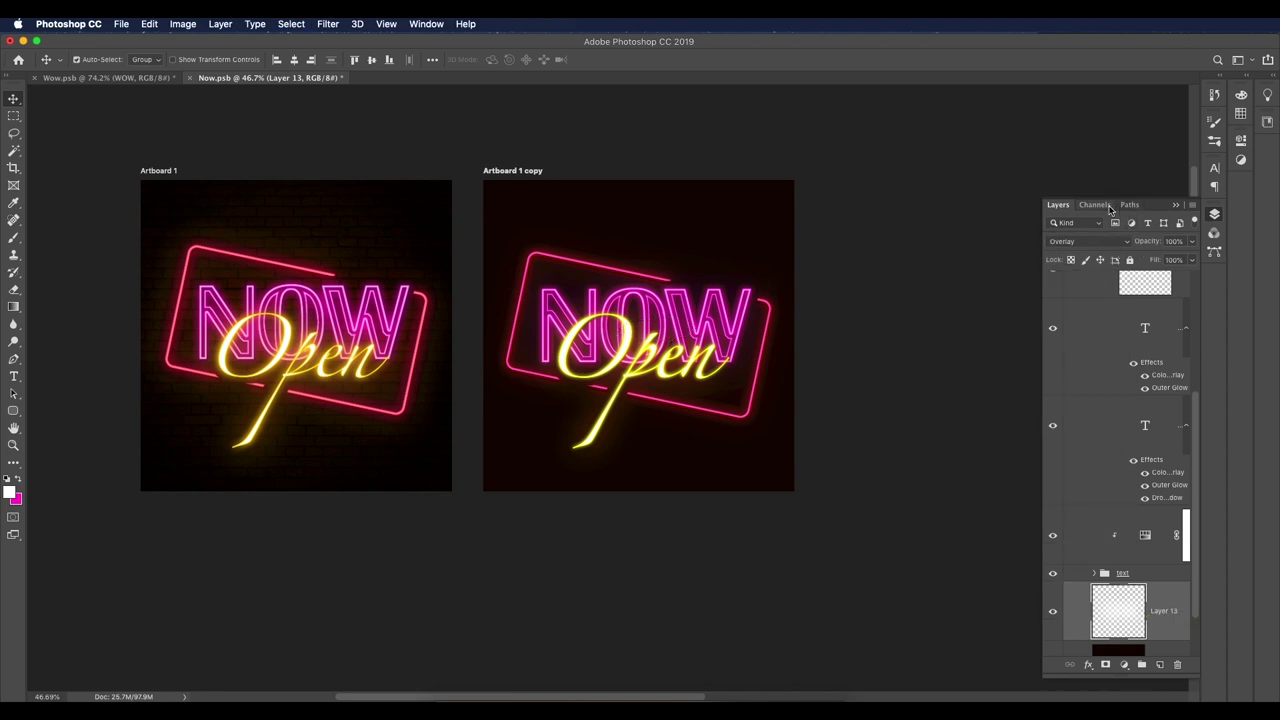
left_click(1095, 204)
left_click(1072, 328, "super")
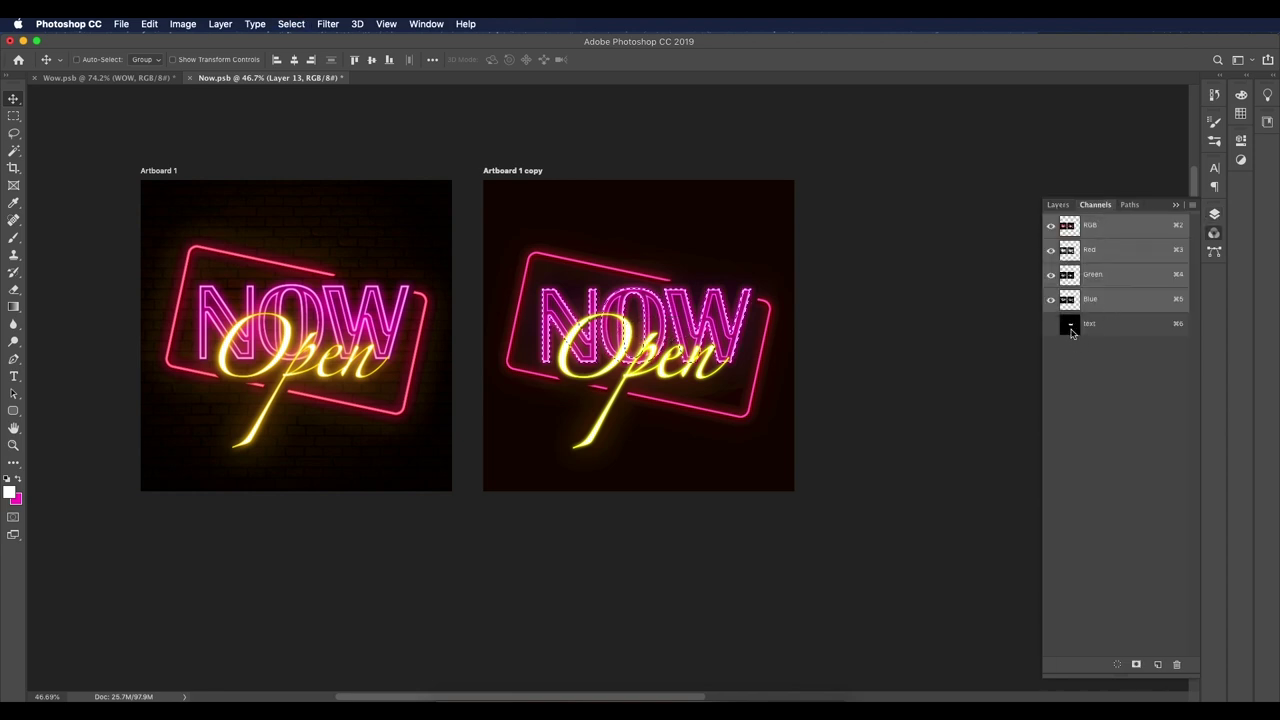
left_click(1057, 204)
left_click(1145, 428, "shift+super")
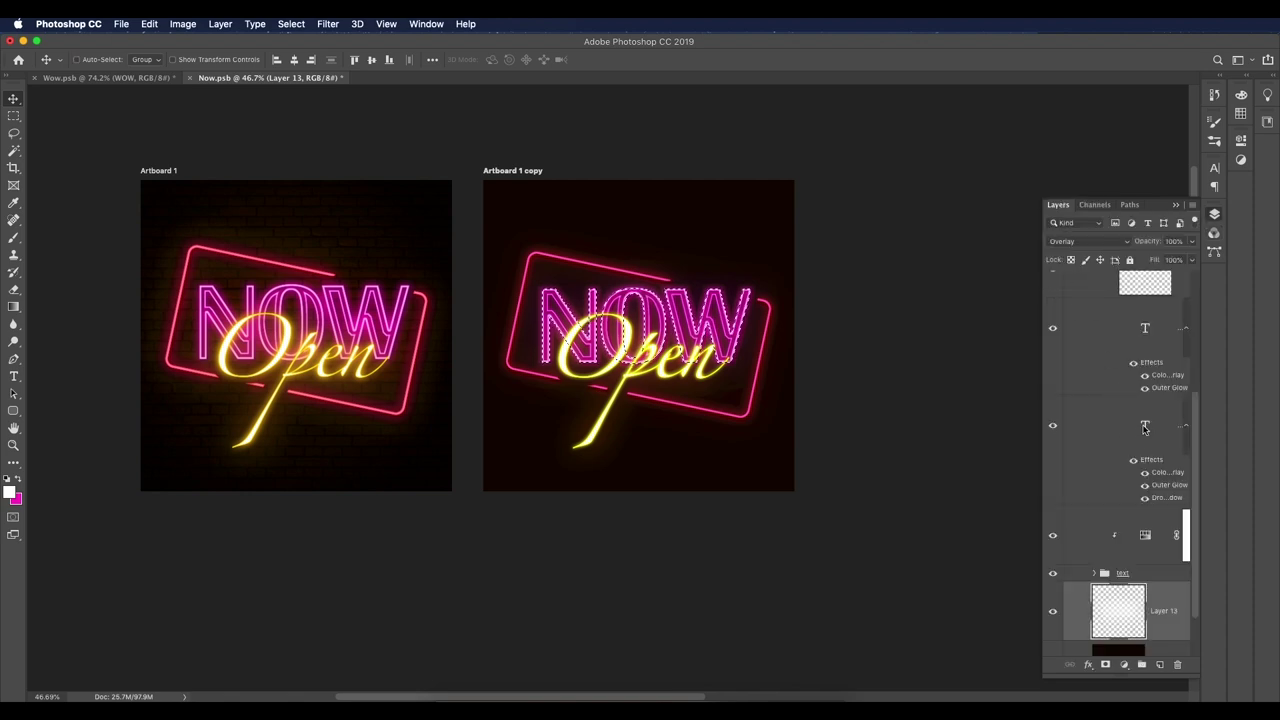
Step: Refine the combined selection with Select and Mask, using a 50 px feather and a Shift Edge of about 45%
left_click(291, 23)
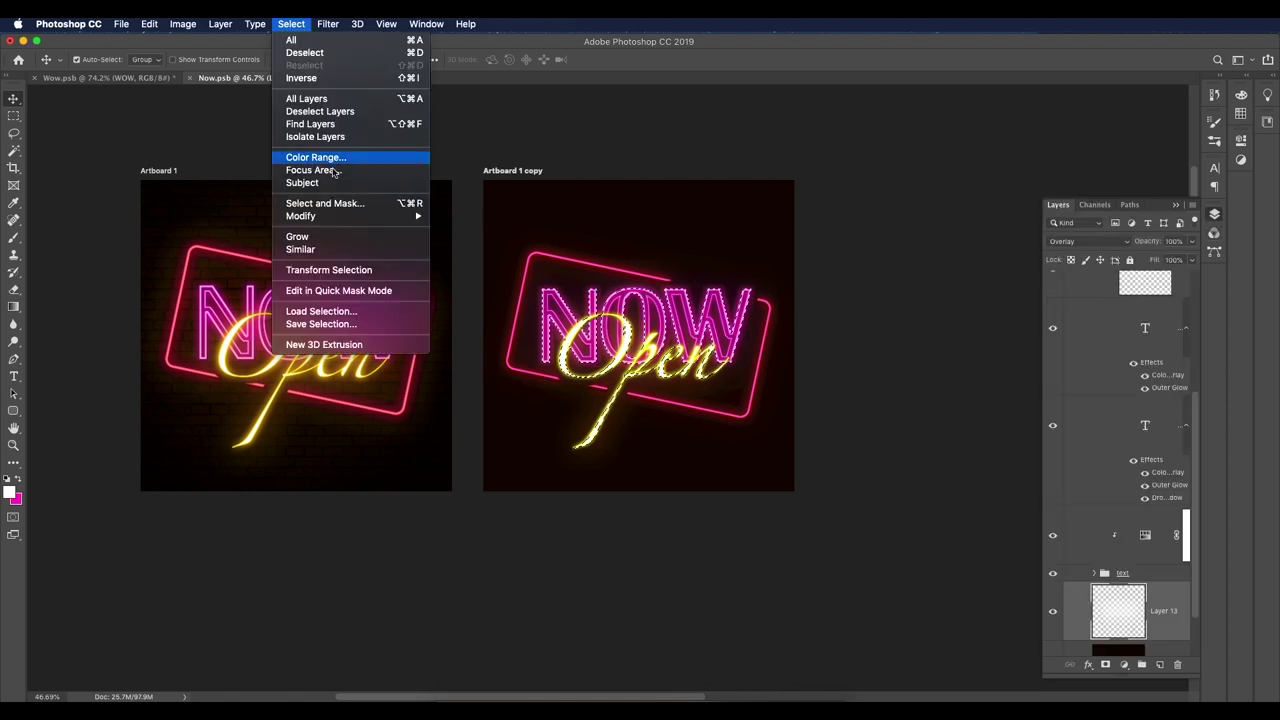
left_click(324, 203)
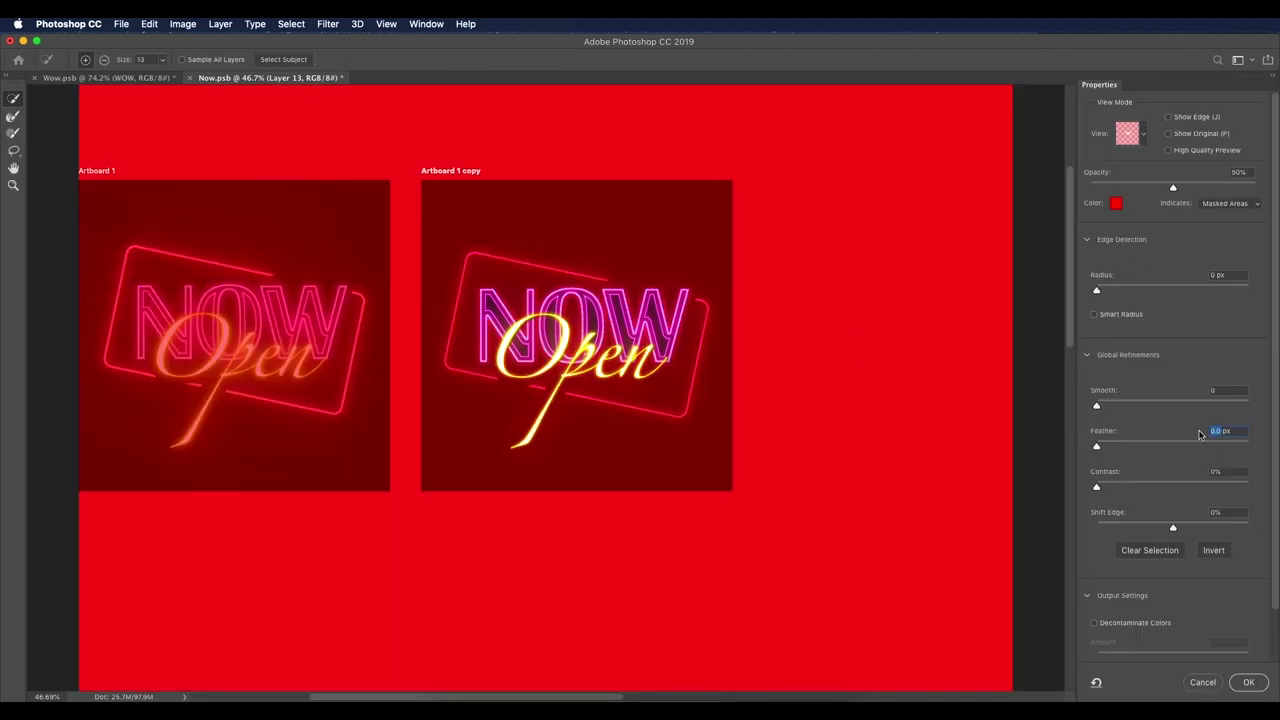
type("50")
left_click(1197, 512)
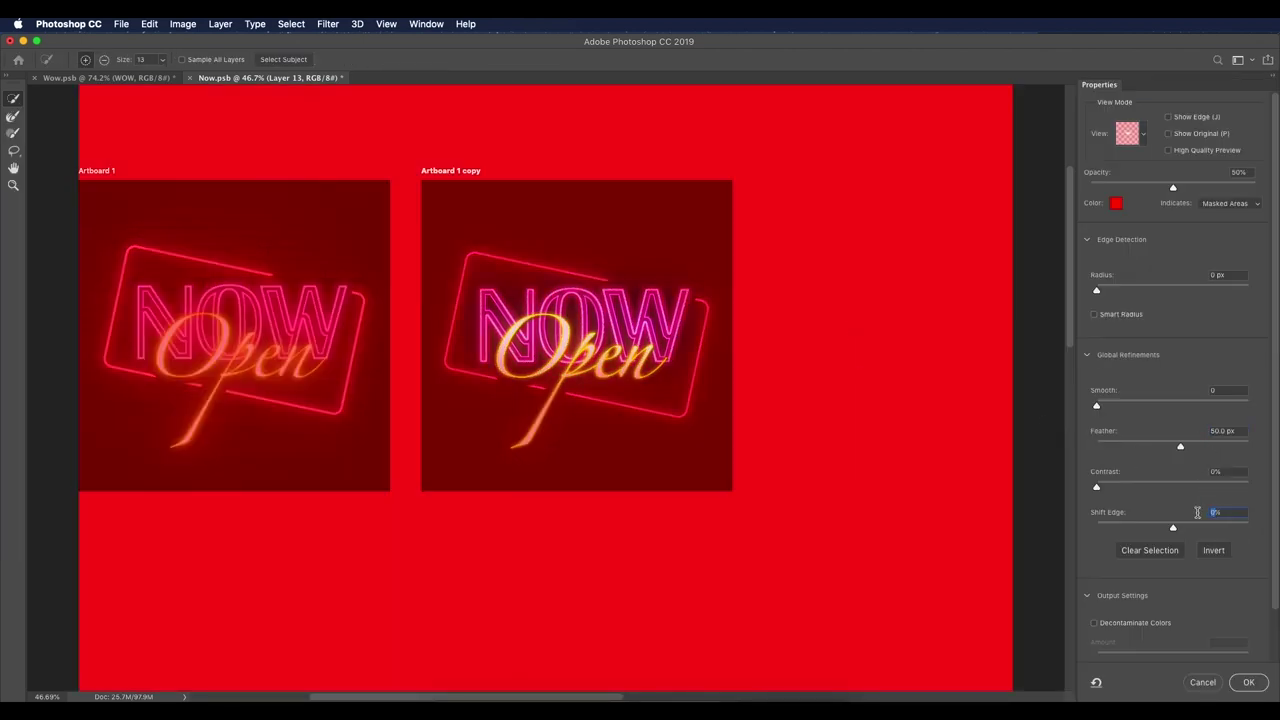
type("50")
key("Return")
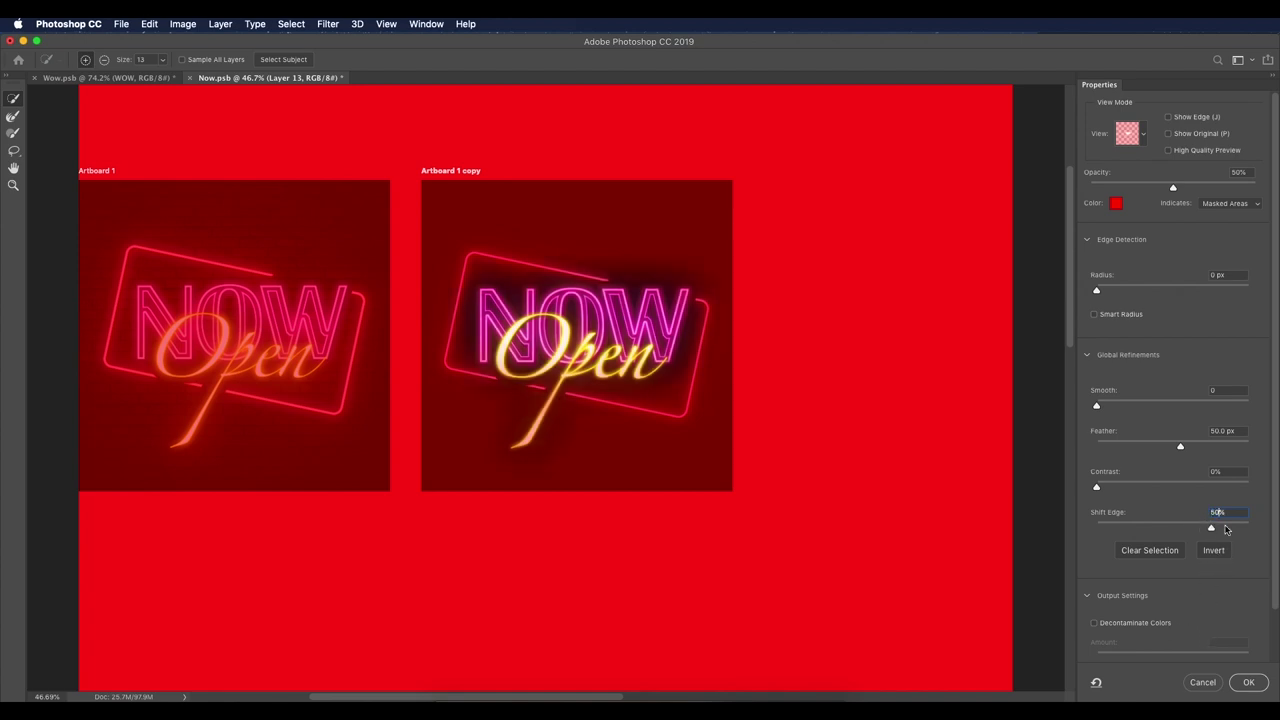
left_click_drag(1211, 529, 1207, 530)
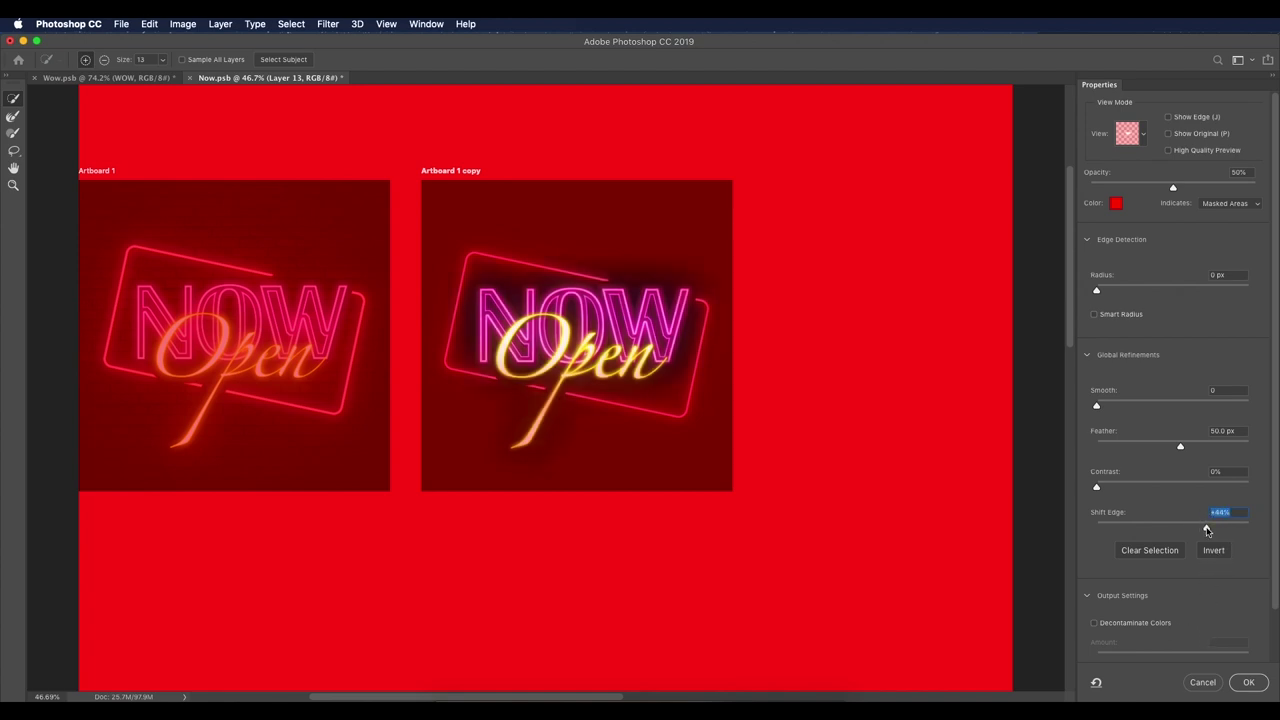
left_click(1248, 682)
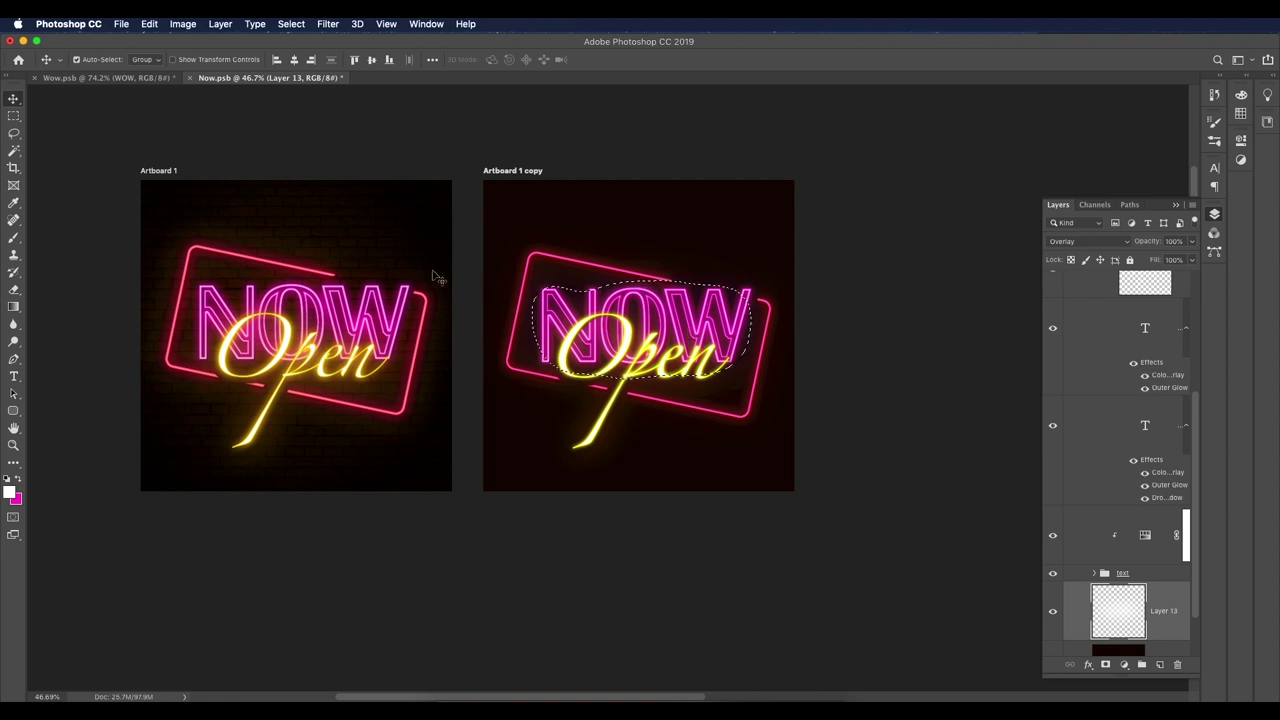
Step: Create a new layer above Layer 13 and brush magenta across the NOW text area inside the feathered selection
left_click(17, 482)
key("b")
key("super+shift+alt+n")
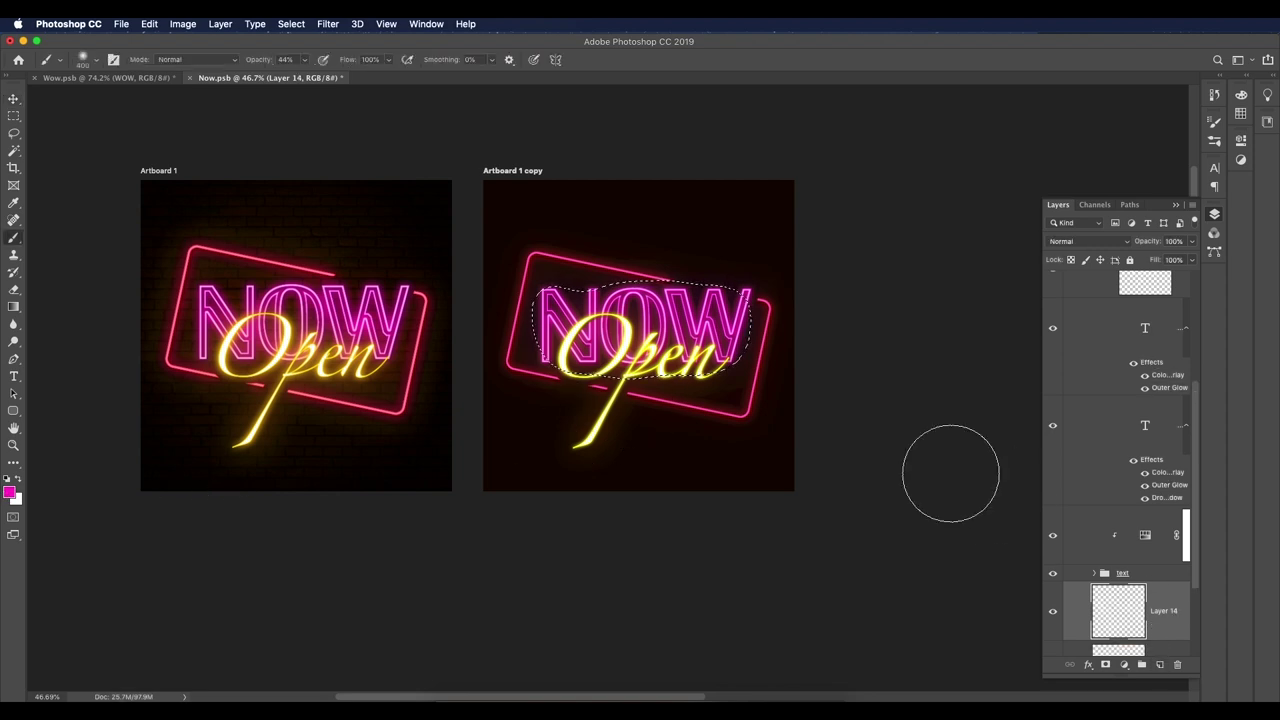
left_click_drag(530, 386, 806, 337)
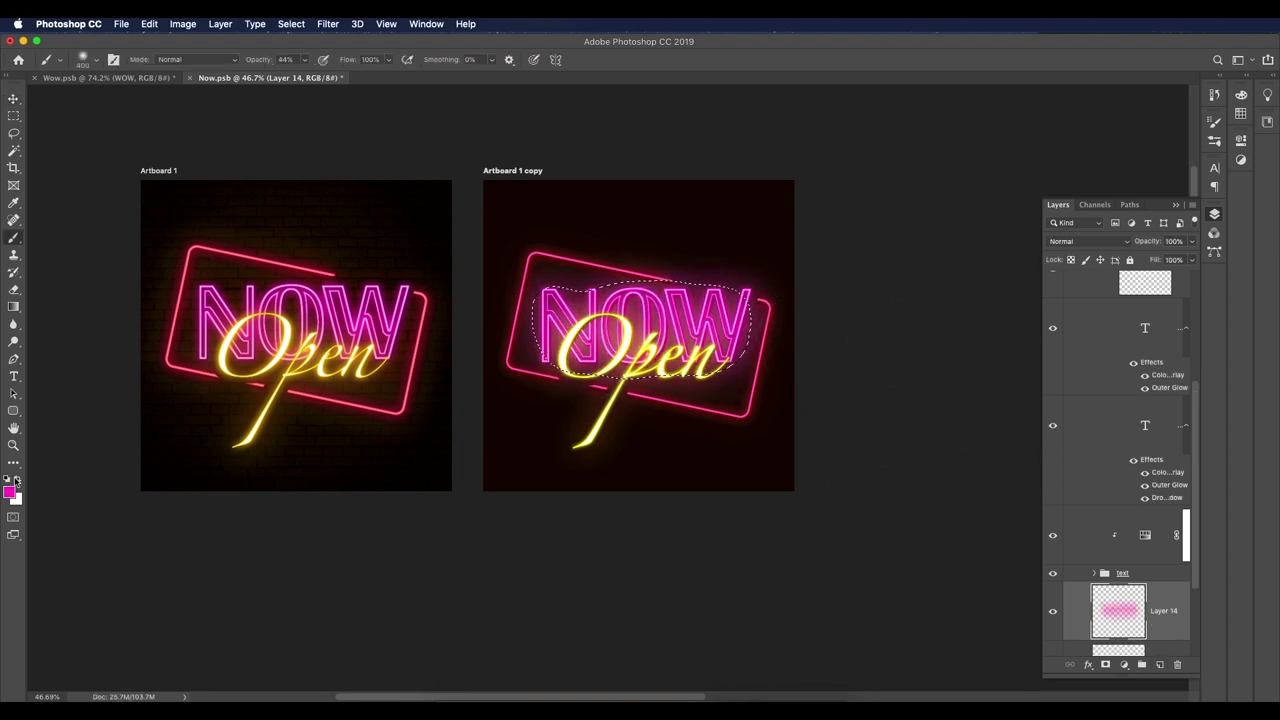
Step: Set the foreground color to yellow f5fd21 and brush it around the Open text on Layer 14
left_click(17, 481)
left_click(8, 492)
left_click(1110, 259)
left_click_drag(1037, 202, 1080, 119)
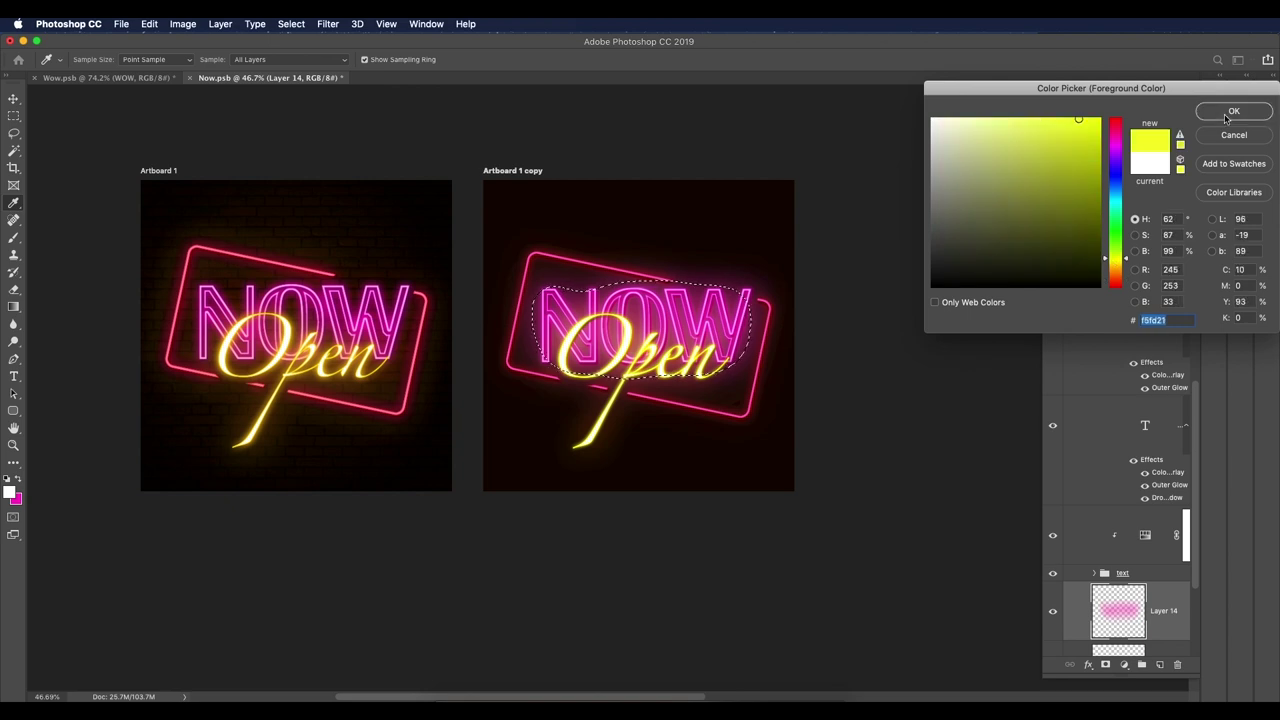
key("Return")
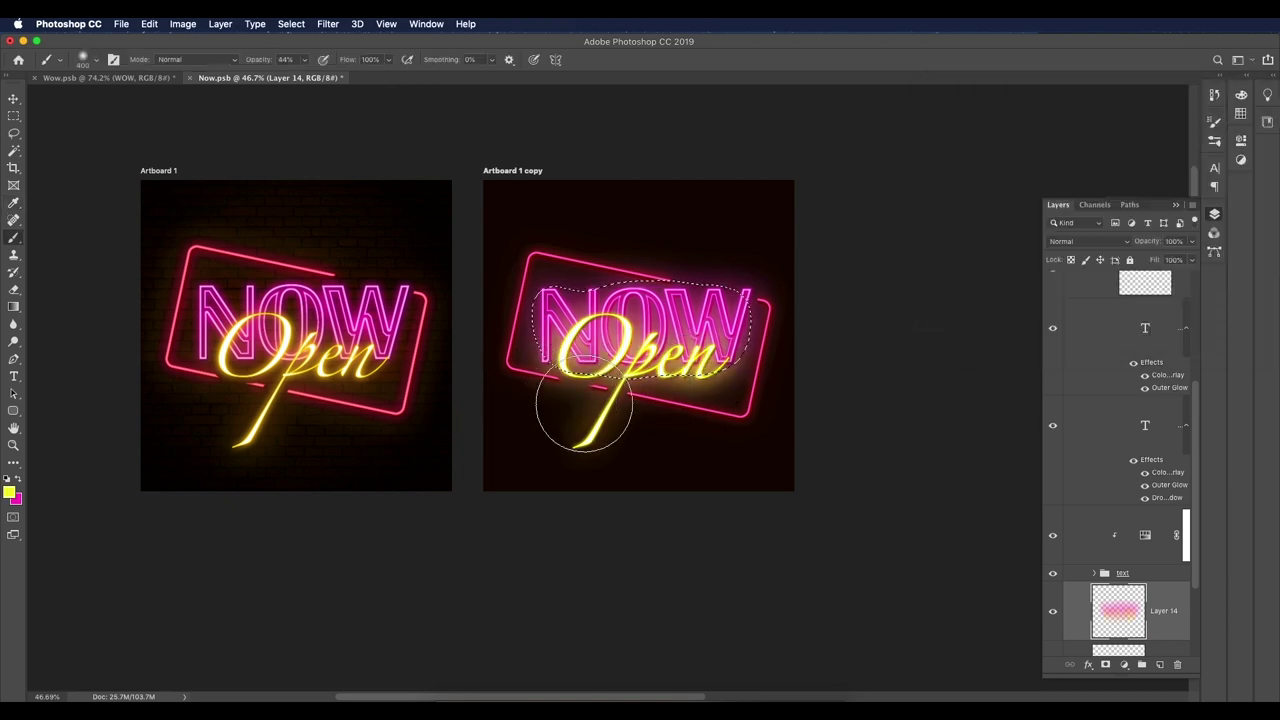
Step: Set the foreground color to red and brush a red glow near the frame's edges on Layer 14
left_click(8, 492)
left_click(1117, 125)
key("Return")
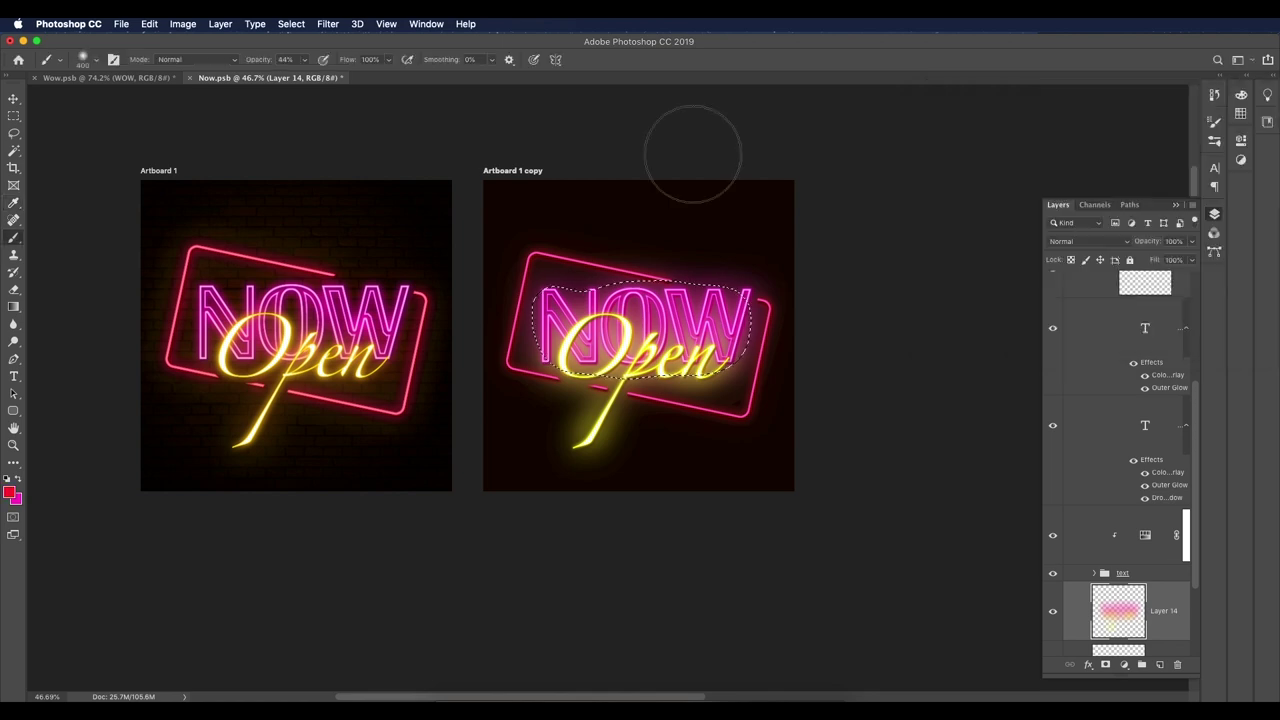
key("v")
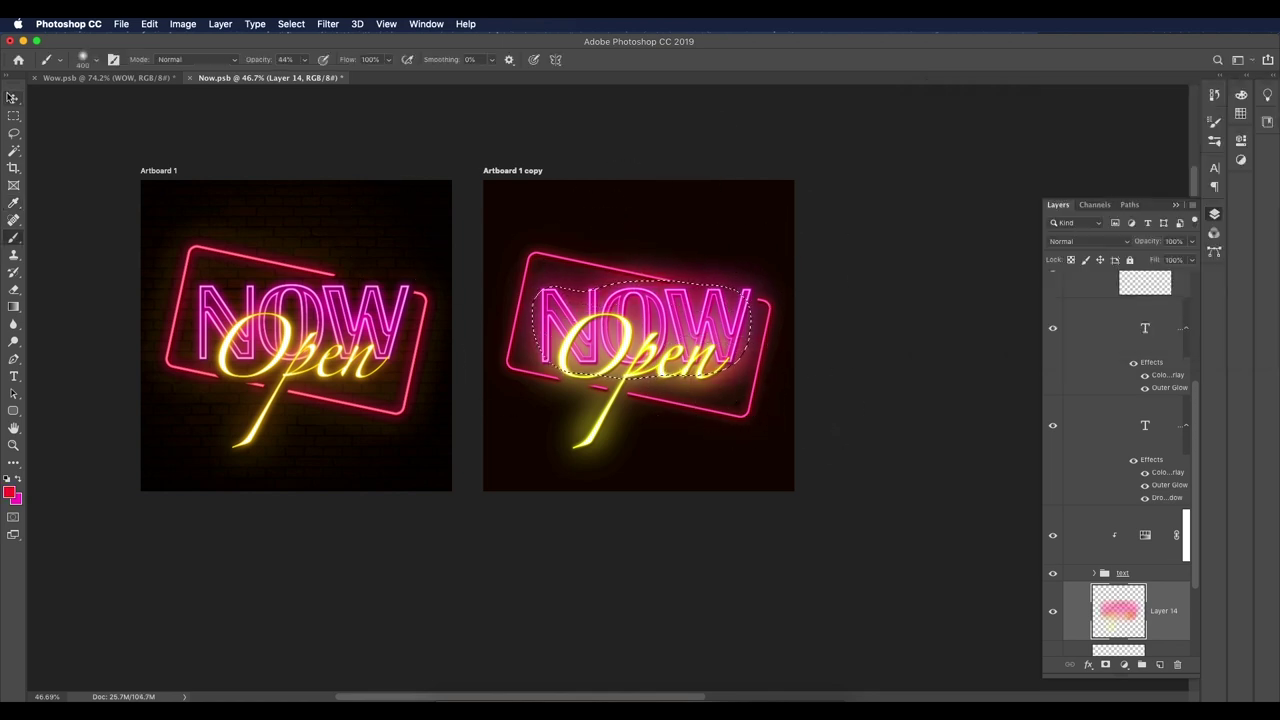
Step: Set Layer 14 to Color Dodge at 36% opacity and clear the selection
left_click(1088, 241)
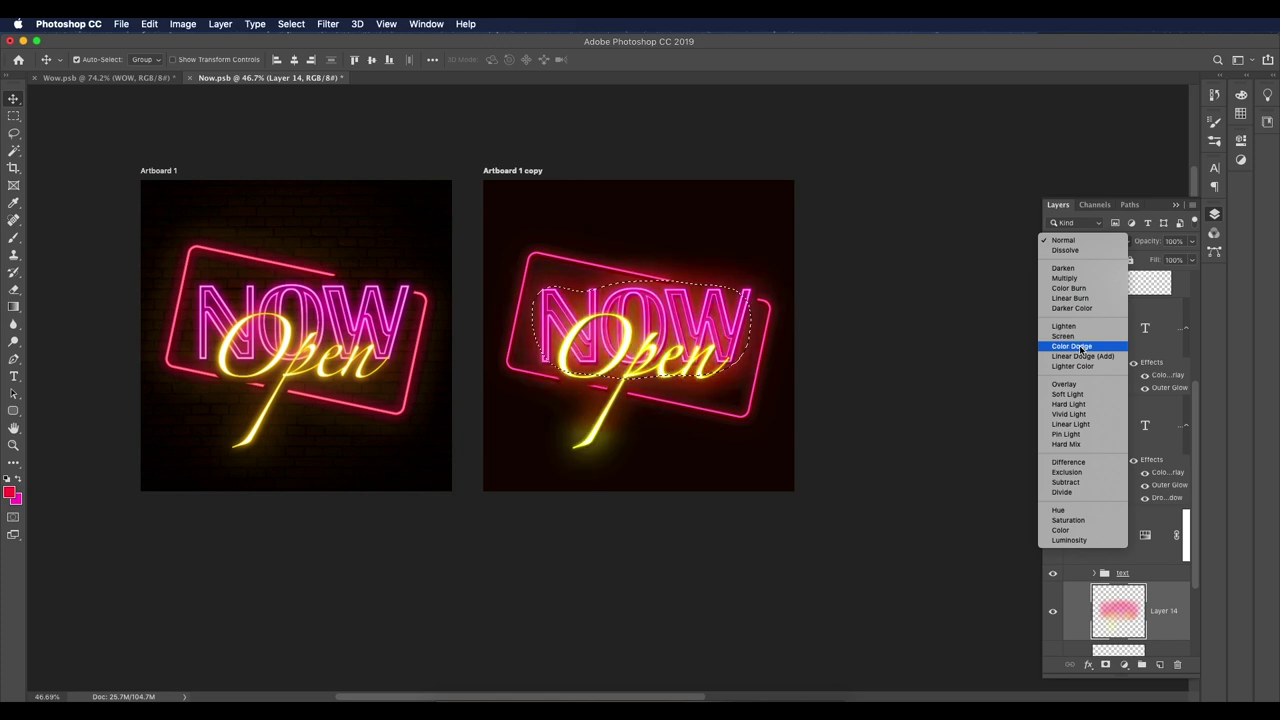
left_click(1080, 347)
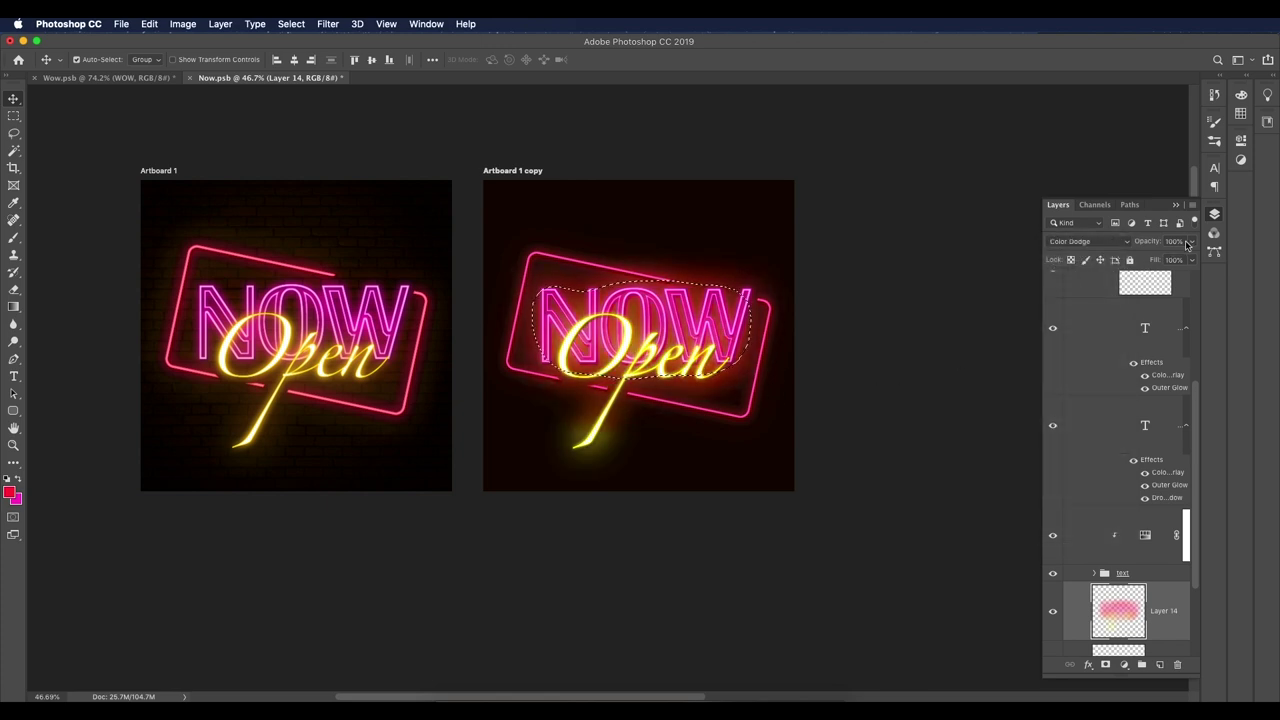
left_click(1189, 242)
left_click_drag(1143, 261, 1150, 260)
left_click(48, 125)
key("super+d")
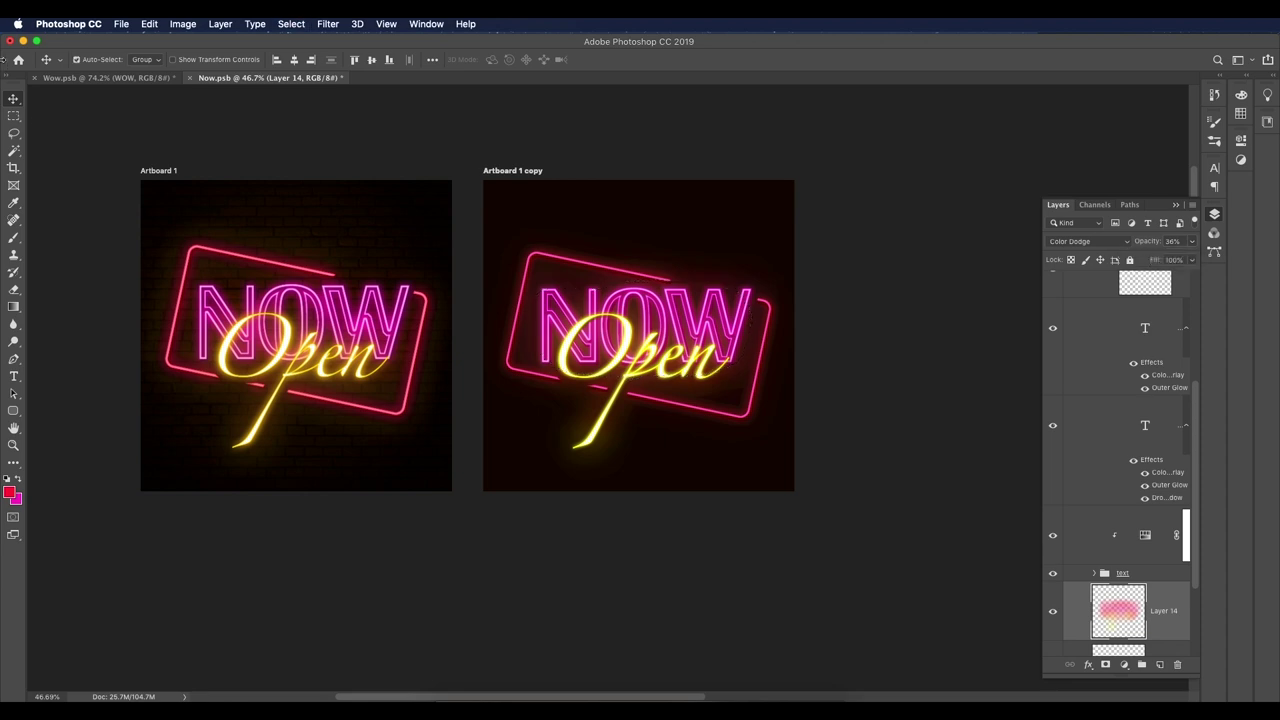
Step: Place the Brick wall image directly above Layer 9 and enlarge it to cover the whole of Artboard 1 copy
scroll(334, 407, "up", 2)
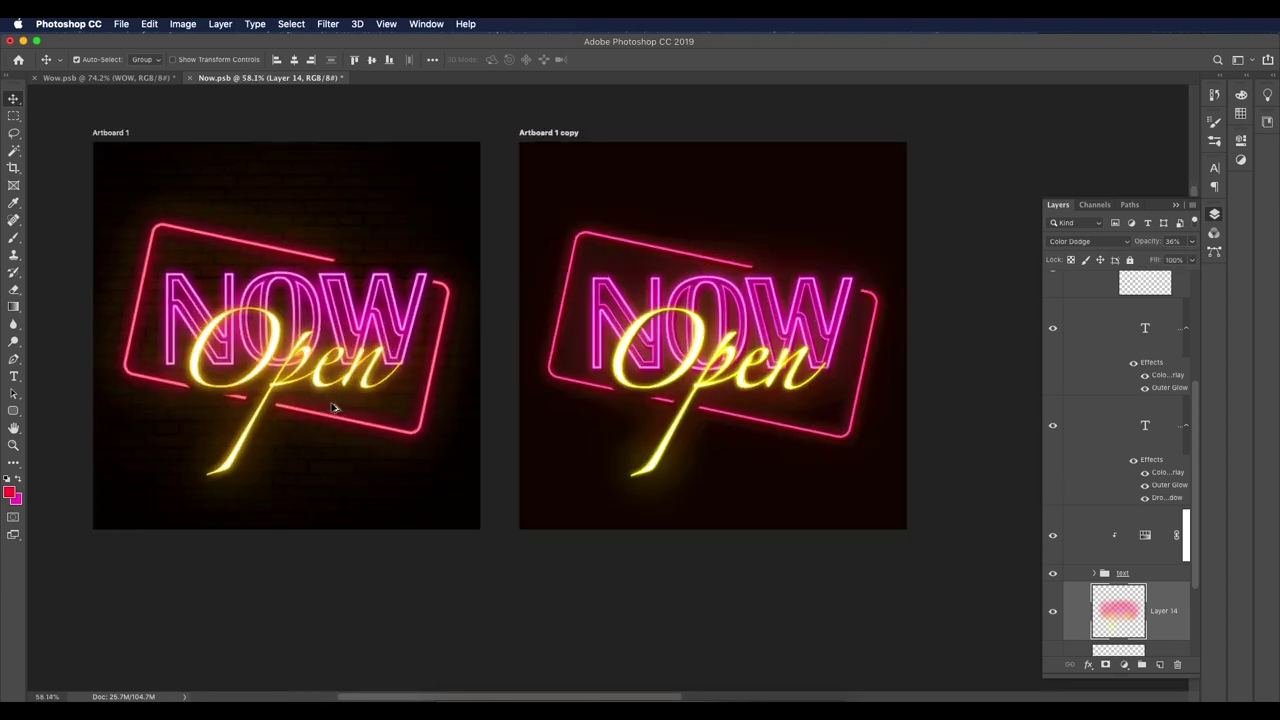
scroll(700, 374, "up", 2)
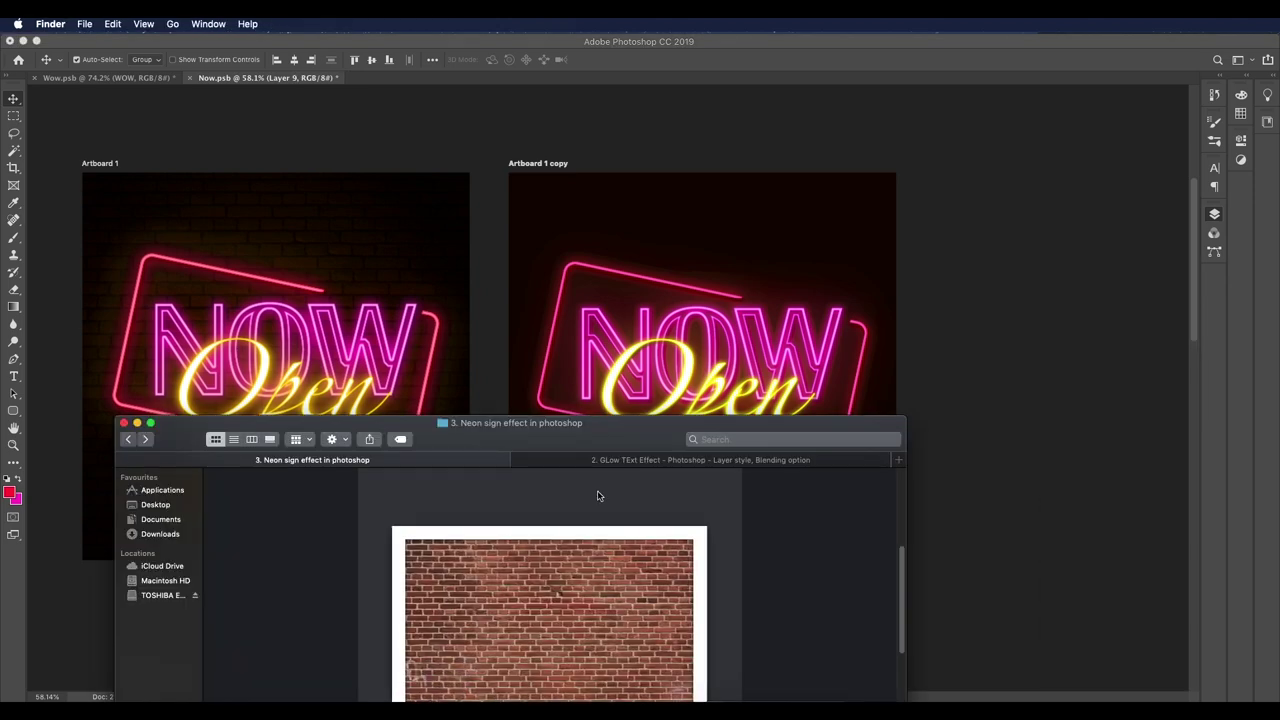
left_click(718, 365)
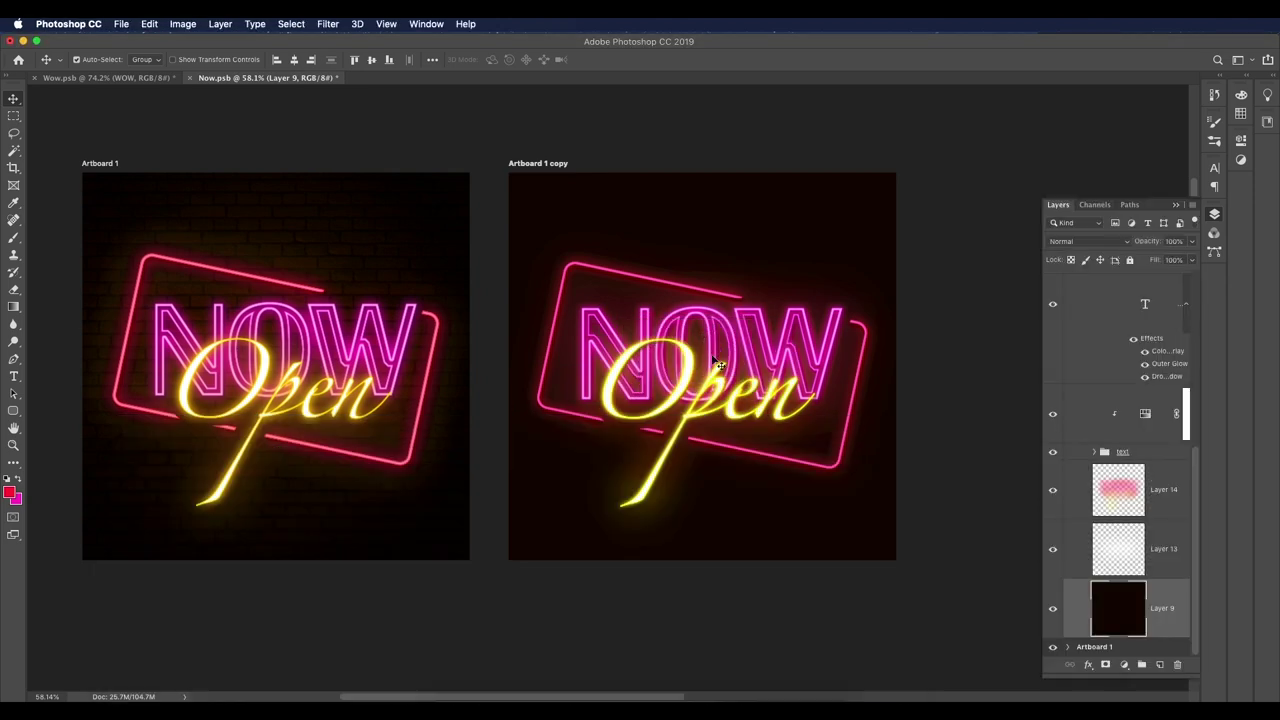
left_click_drag(718, 365, 690, 398)
left_click_drag(895, 492, 980, 571)
left_click_drag(508, 240, 429, 157)
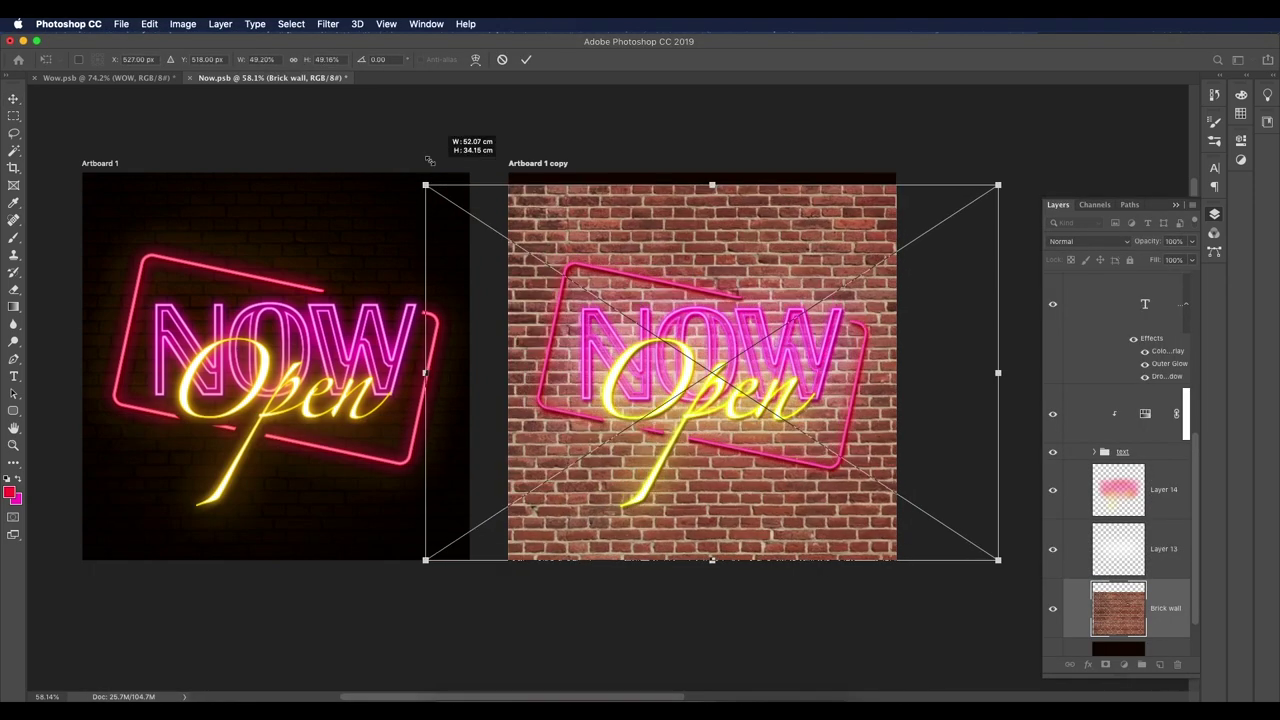
key("Return")
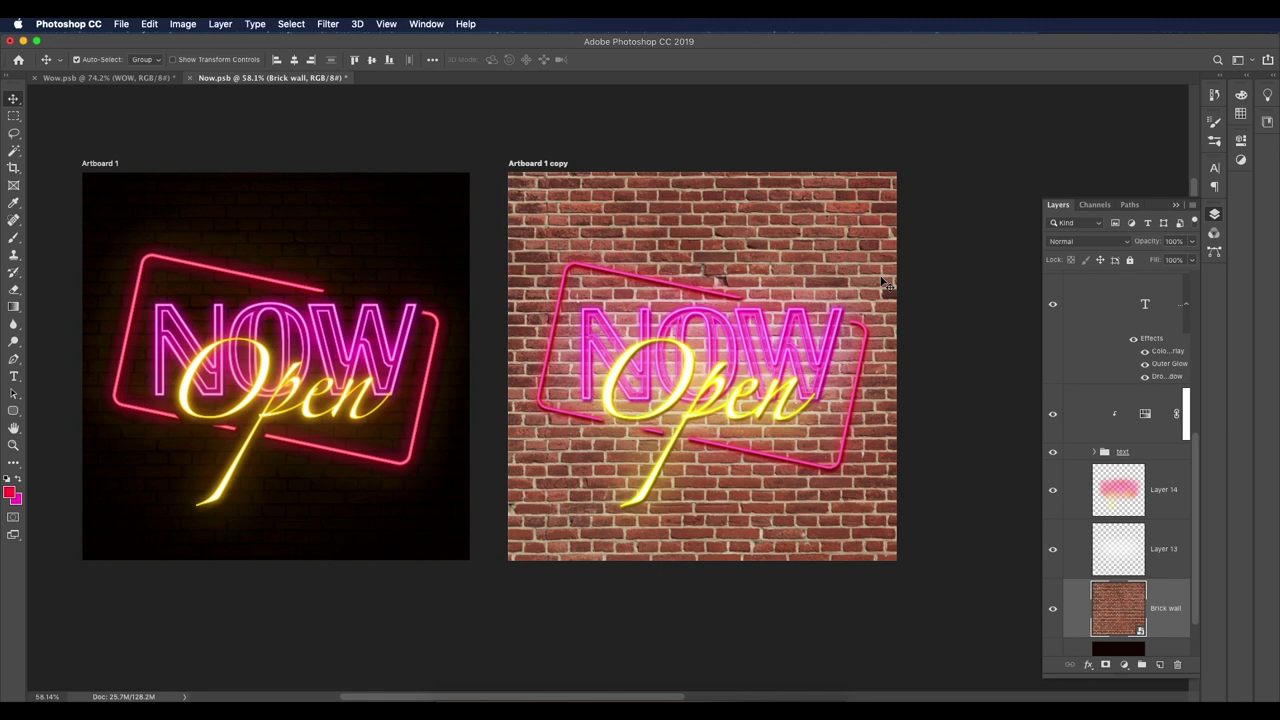
Step: Invert the Brick wall layer's colors and add a Color Overlay effect with the Multiply blend mode
key("super+i")
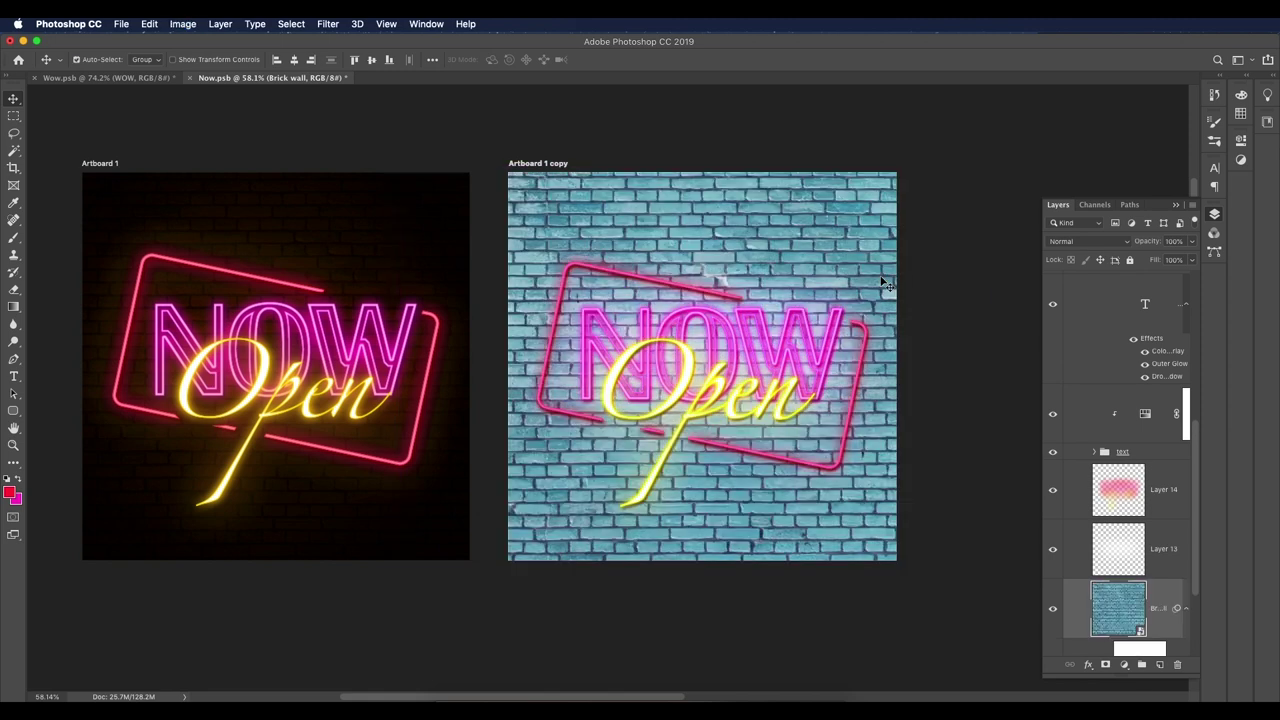
scroll(1160, 560, "down", 3)
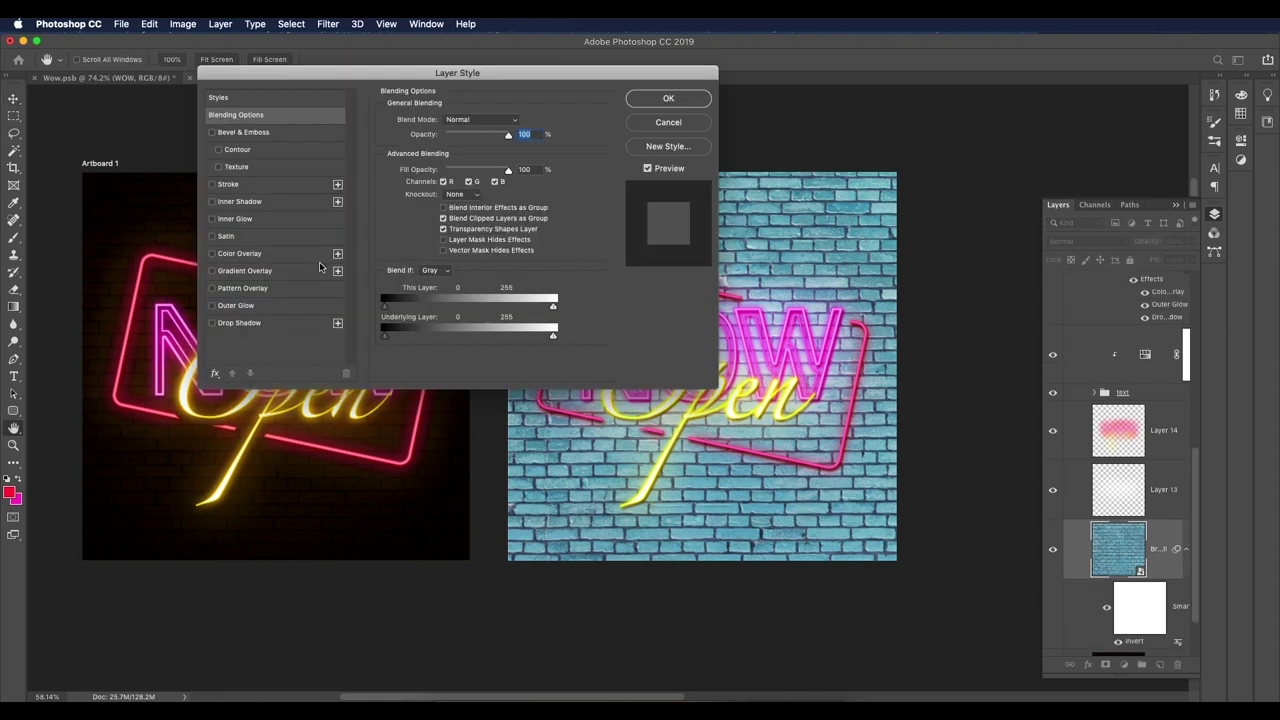
left_click(214, 255)
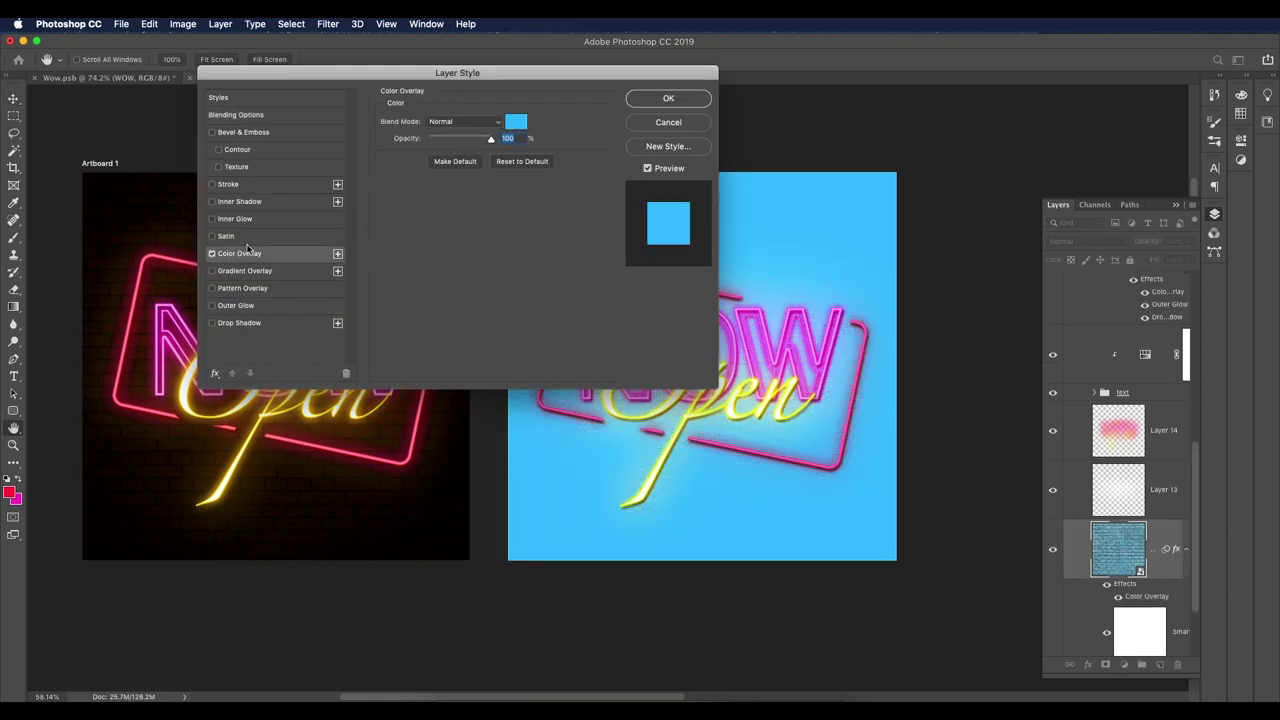
left_click(463, 121)
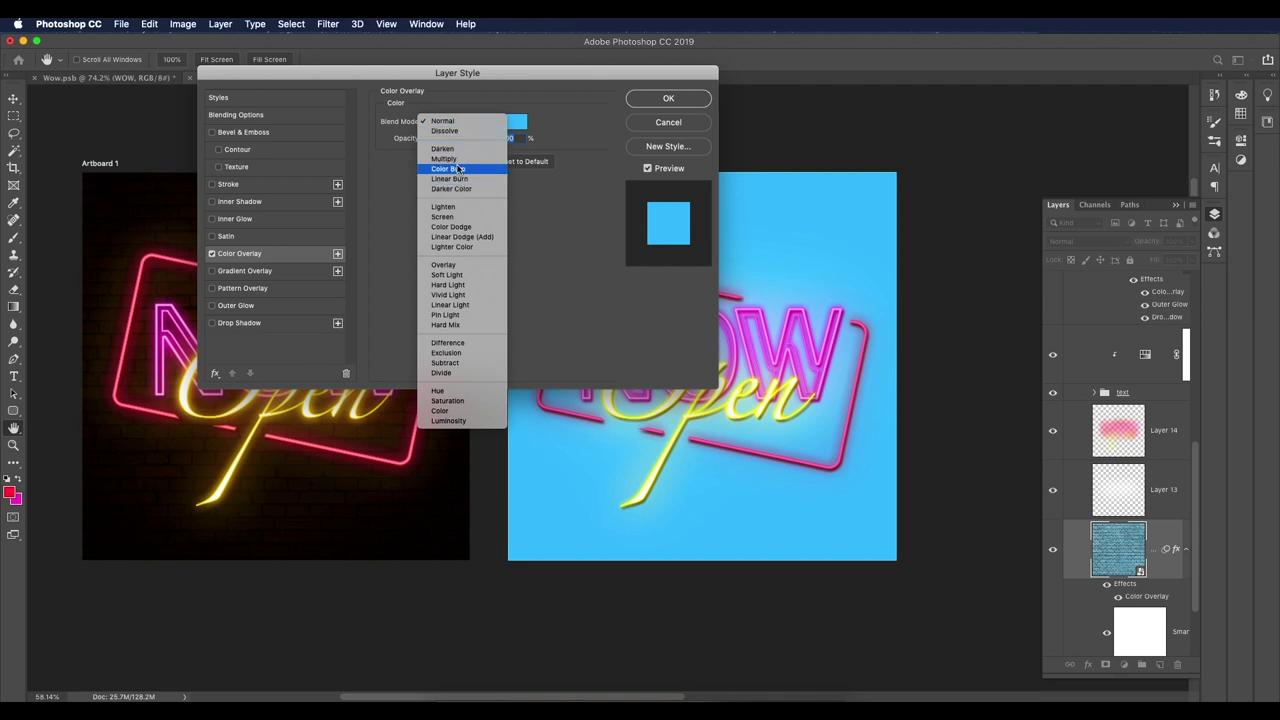
left_click(444, 159)
Step: Set the Brick wall's overlay color to dark brown 2d1400 and apply the layer style
left_click(517, 121)
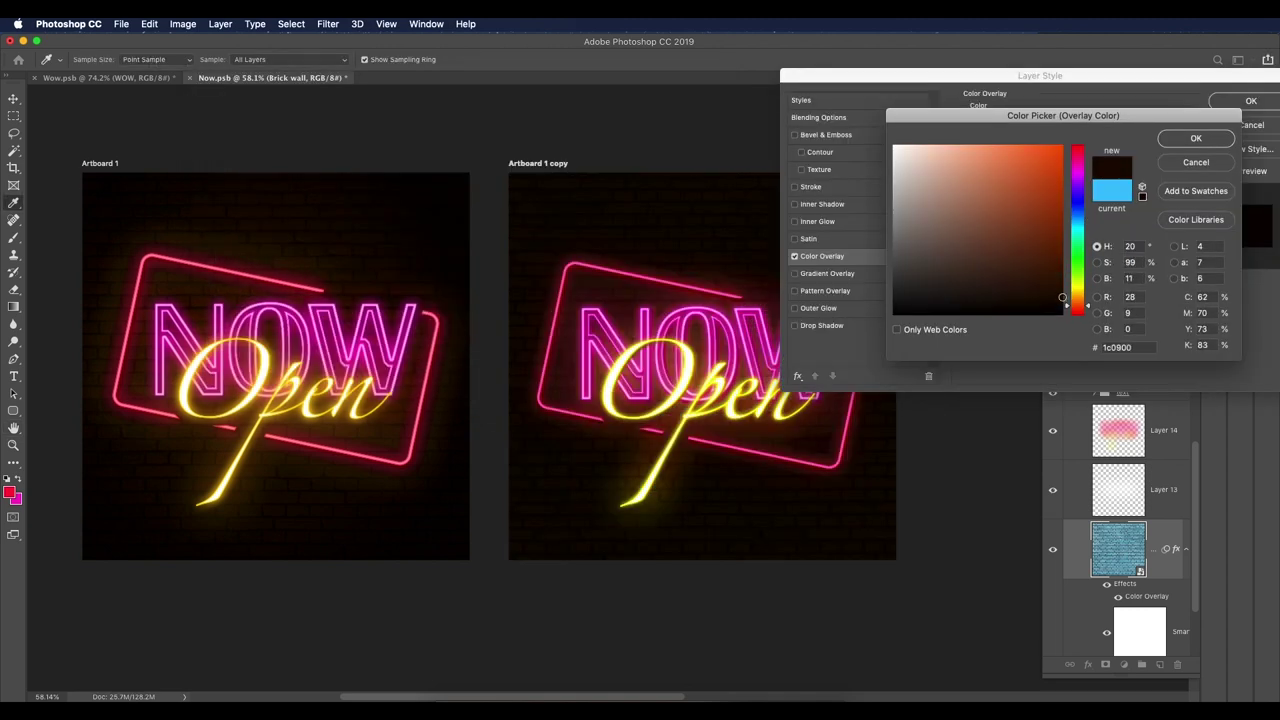
left_click_drag(1057, 294, 1064, 284)
left_click(1060, 284)
left_click_drag(1072, 304, 1076, 302)
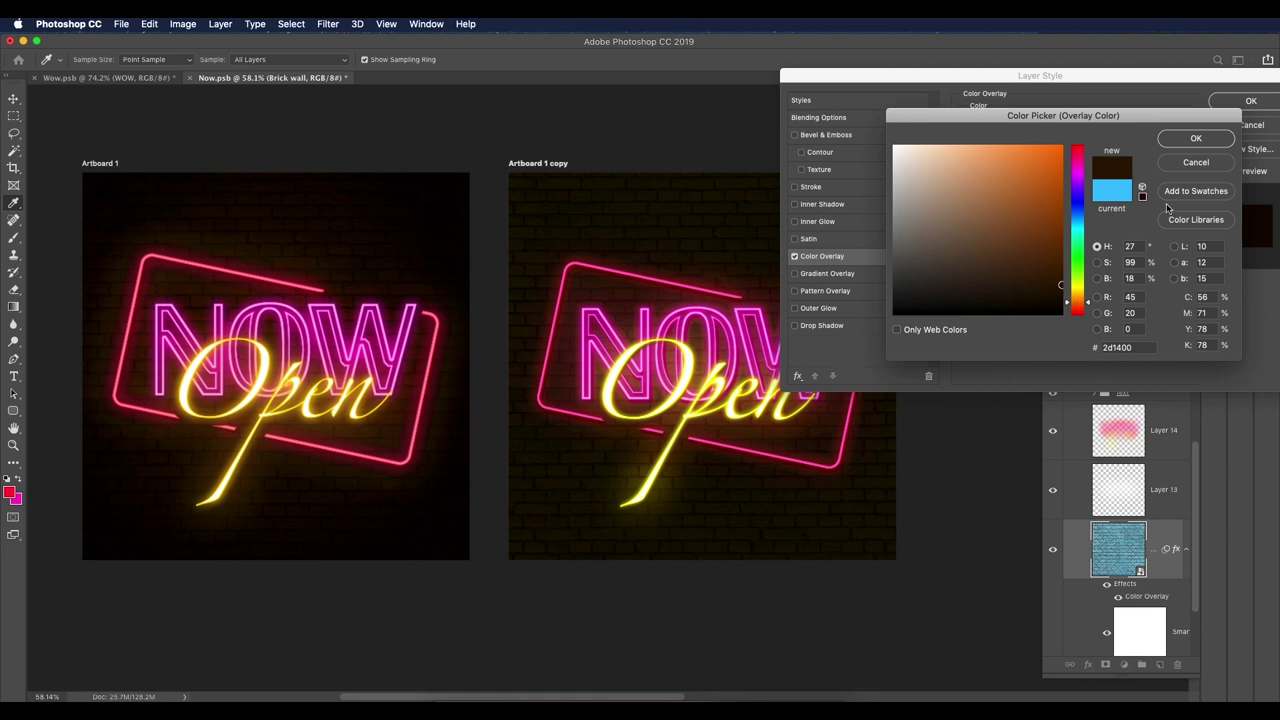
left_click(1196, 139)
key("Return")
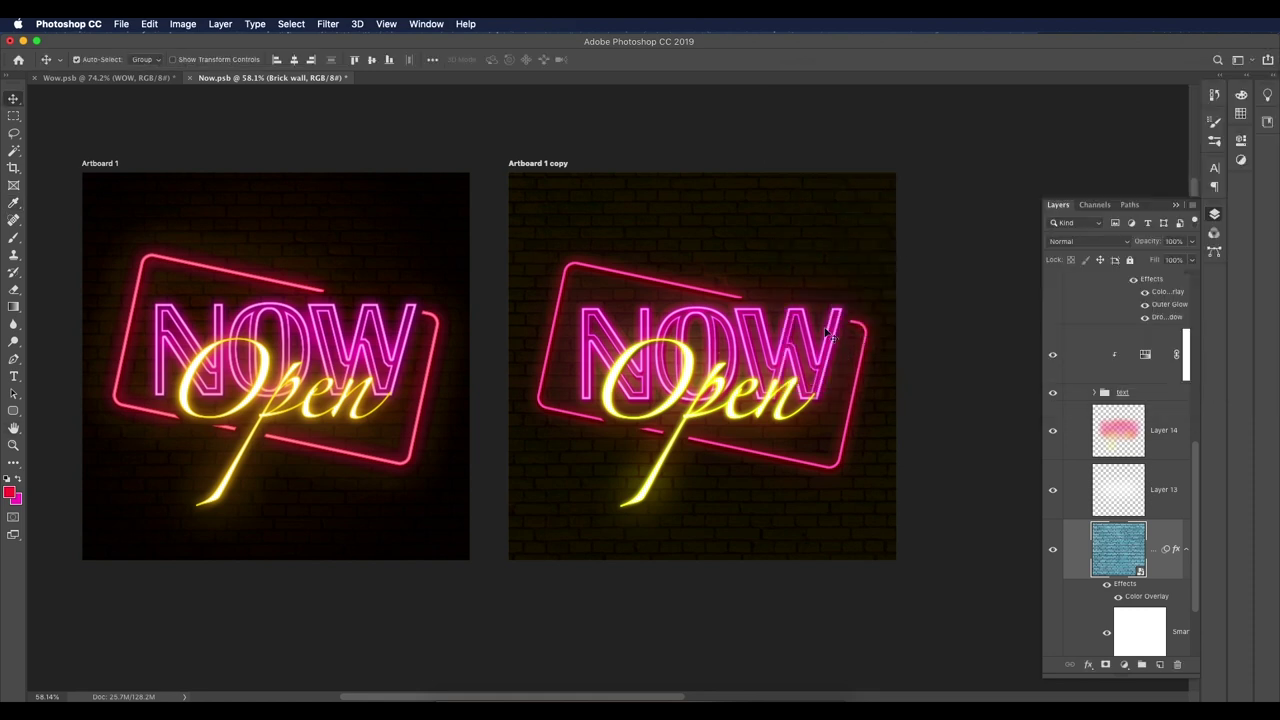
Step: Add a layer above the Brick wall with a radial transparent-to-black gradient from the sign's center past the artboard corner, and set it to Multiply
left_click(1160, 665)
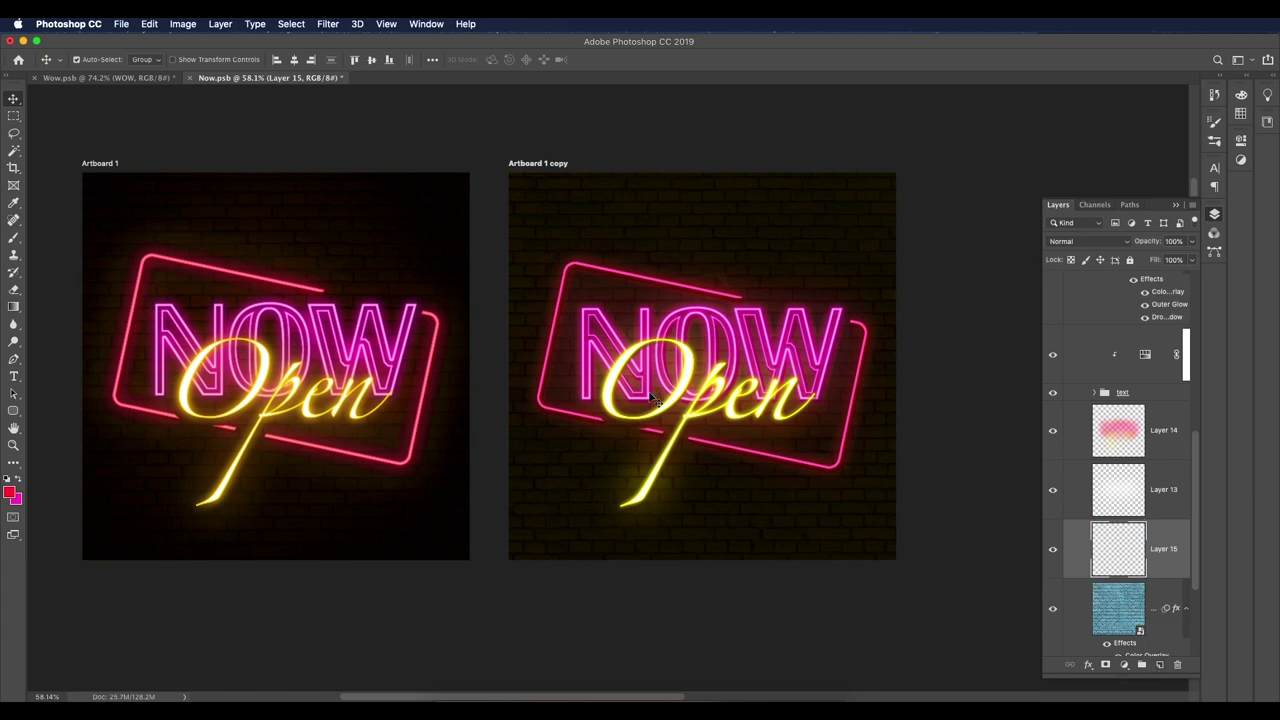
left_click(12, 308)
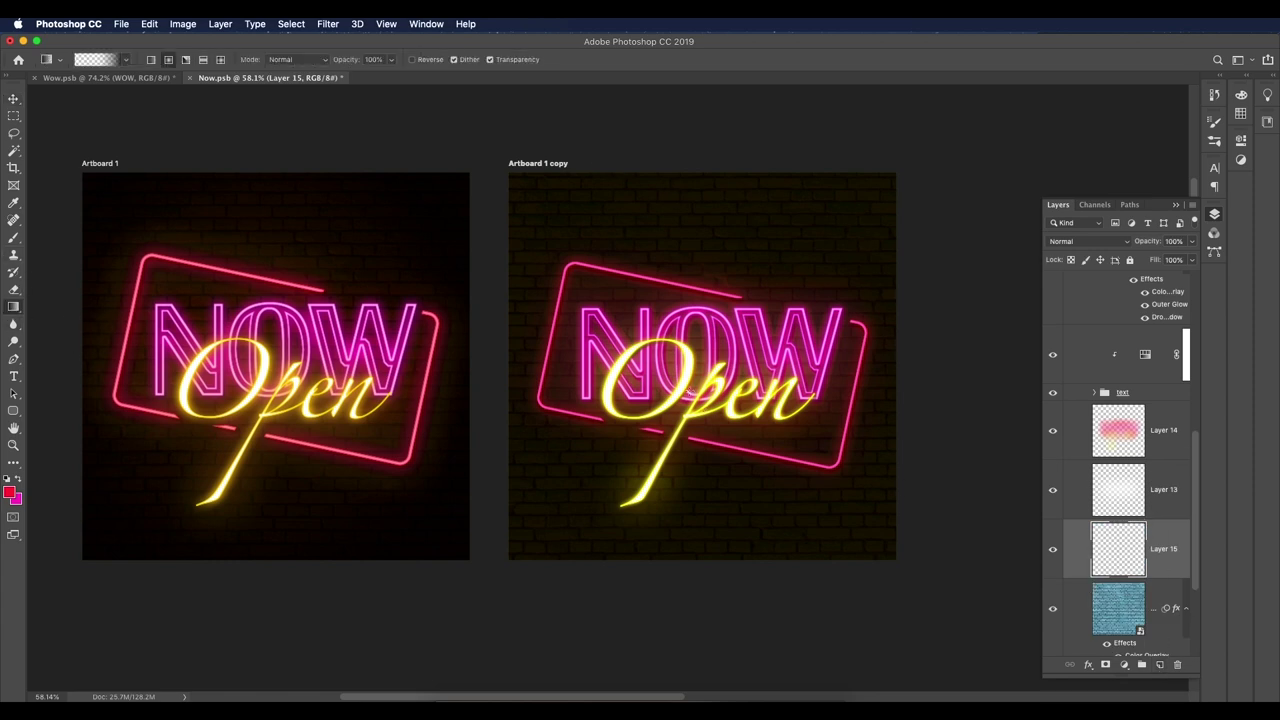
left_click_drag(688, 367, 906, 570)
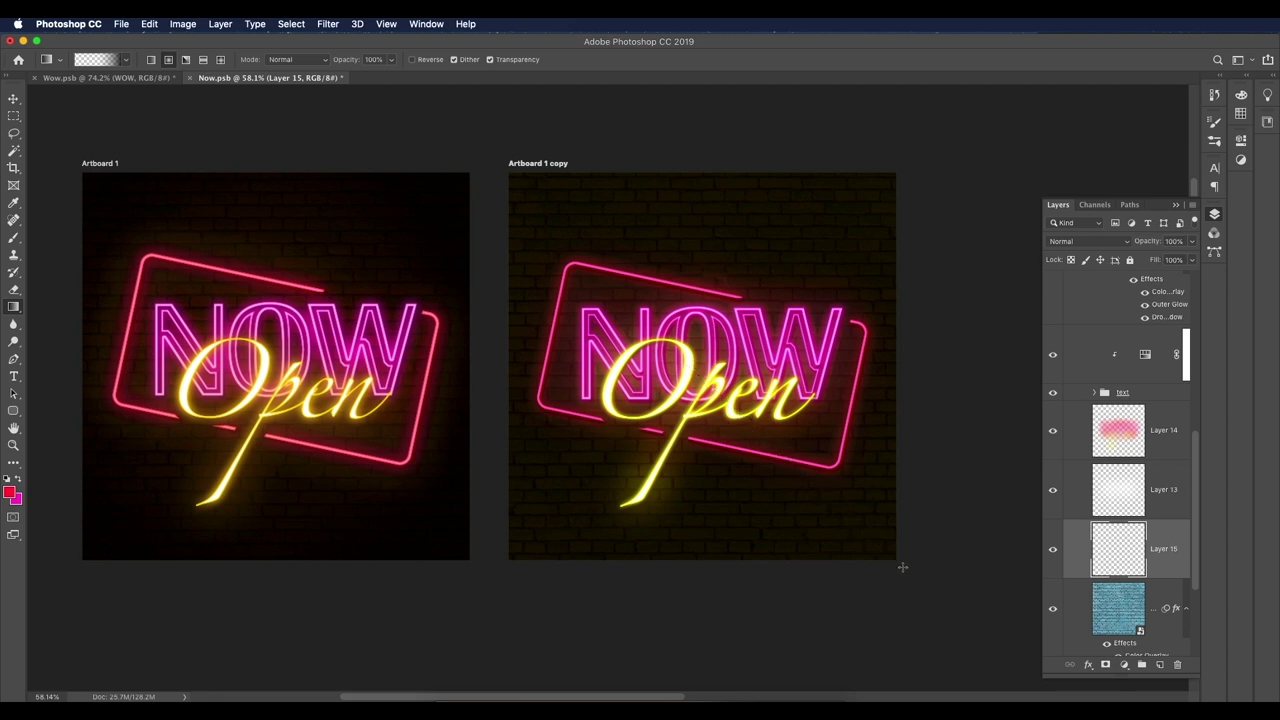
left_click(1072, 243)
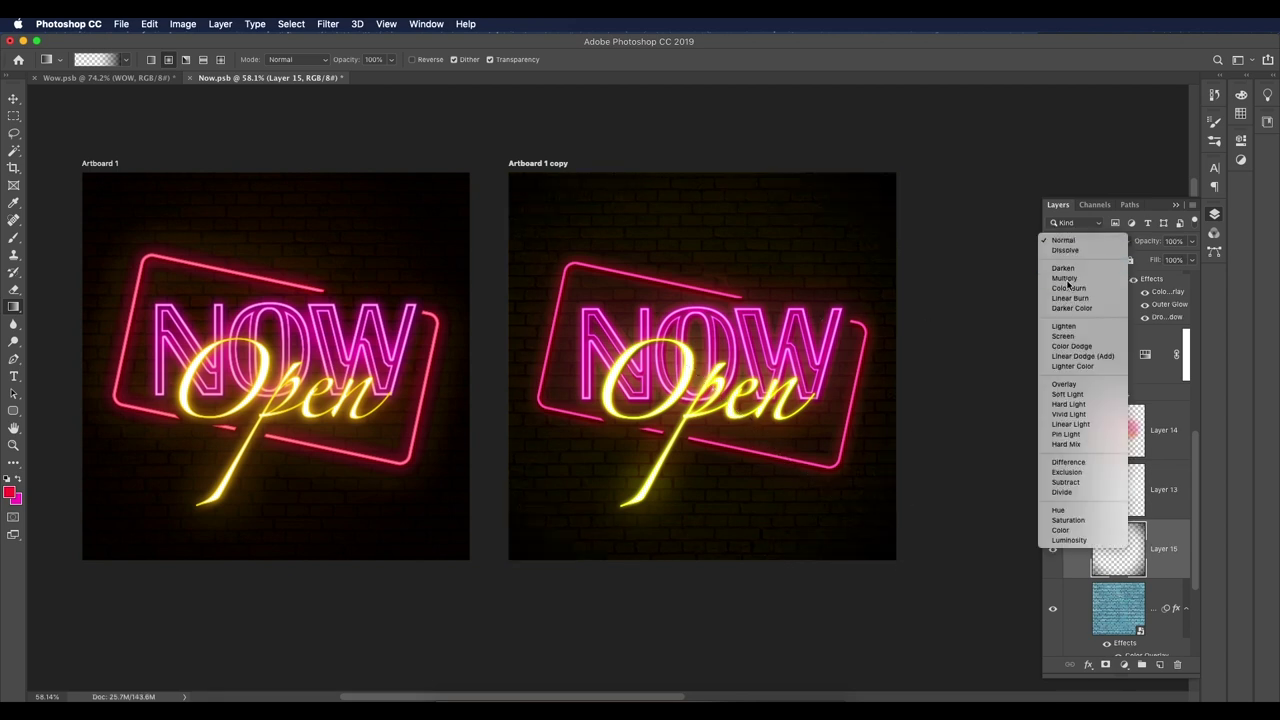
left_click(1066, 278)
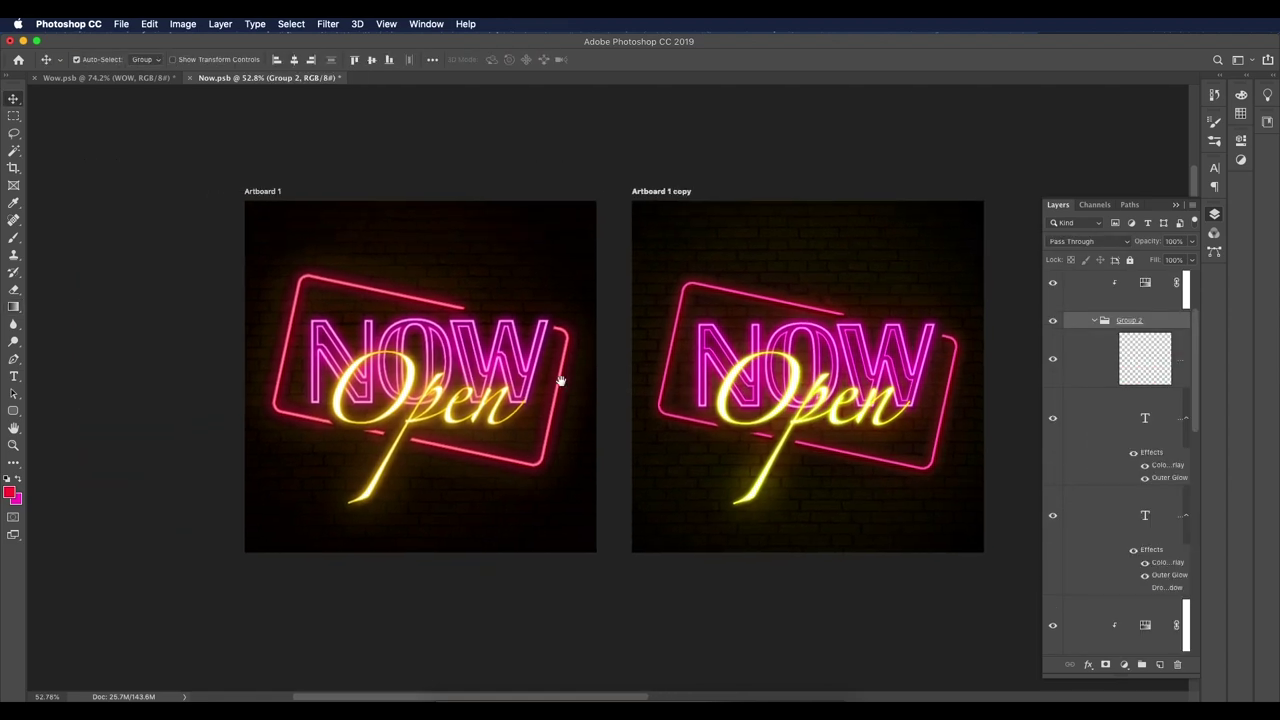
Step: Compare the original and recreated NOW Open signs up close, and examine the WOW signs on the Design and Work artboards of Wow.psb
scroll(555, 370, "up", 5)
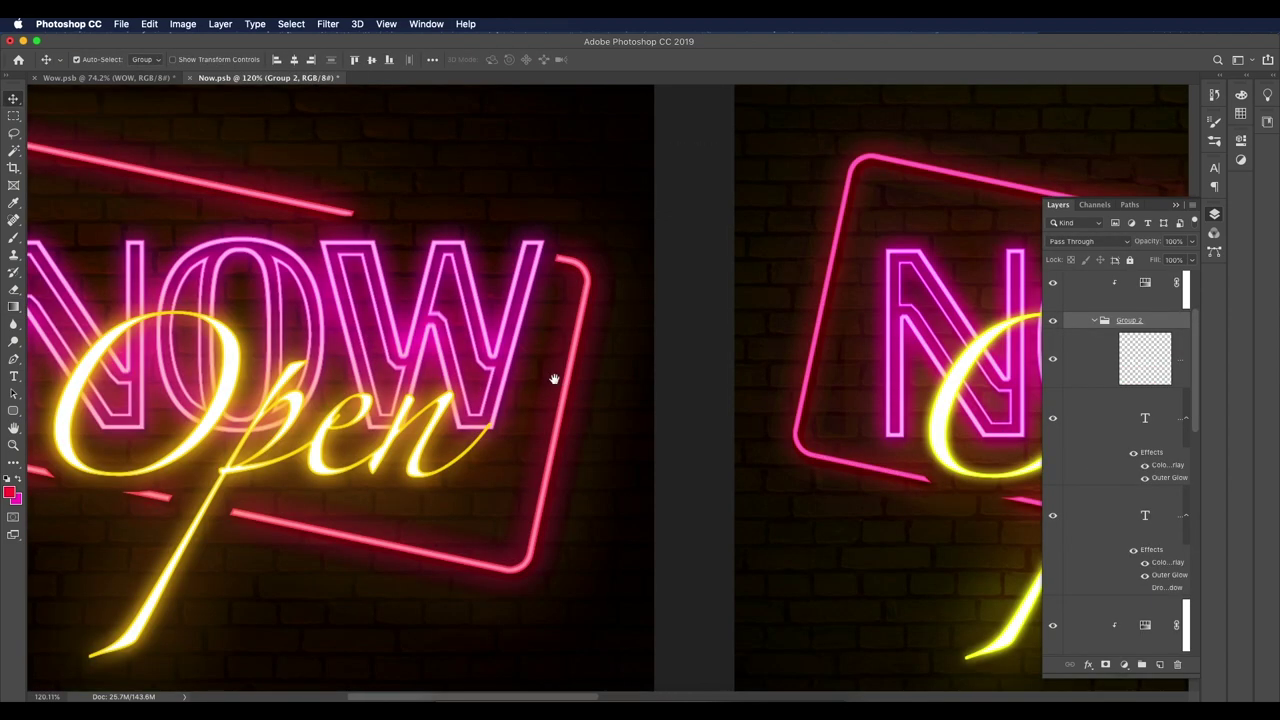
scroll(560, 398, "down", 5)
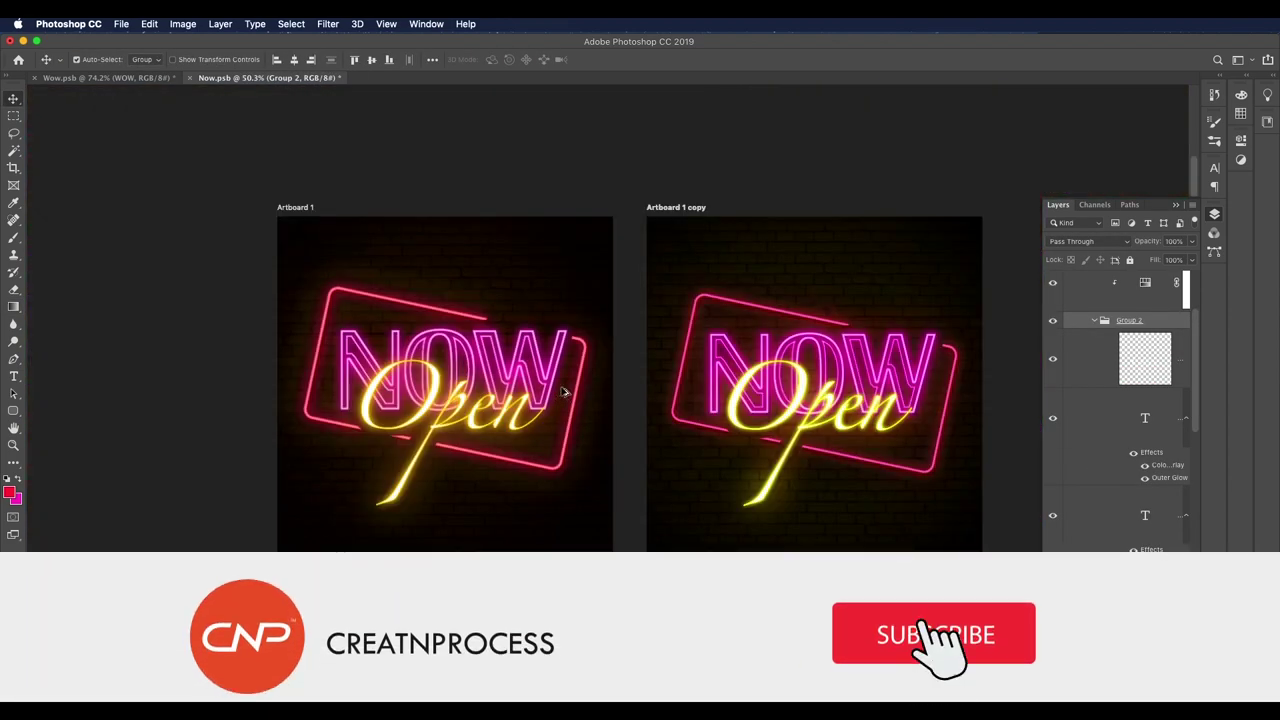
scroll(560, 398, "up", 2)
left_click(140, 80)
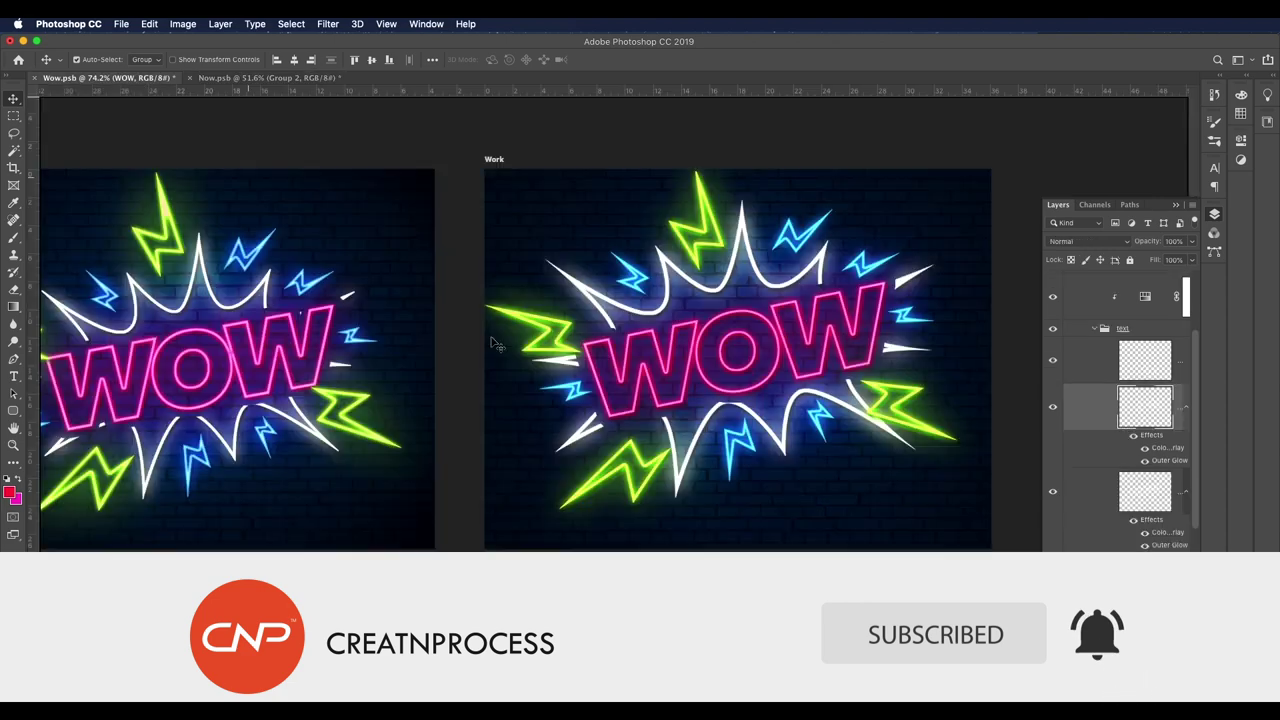
scroll(600, 380, "up", 3)
scroll(655, 400, "up", 1)
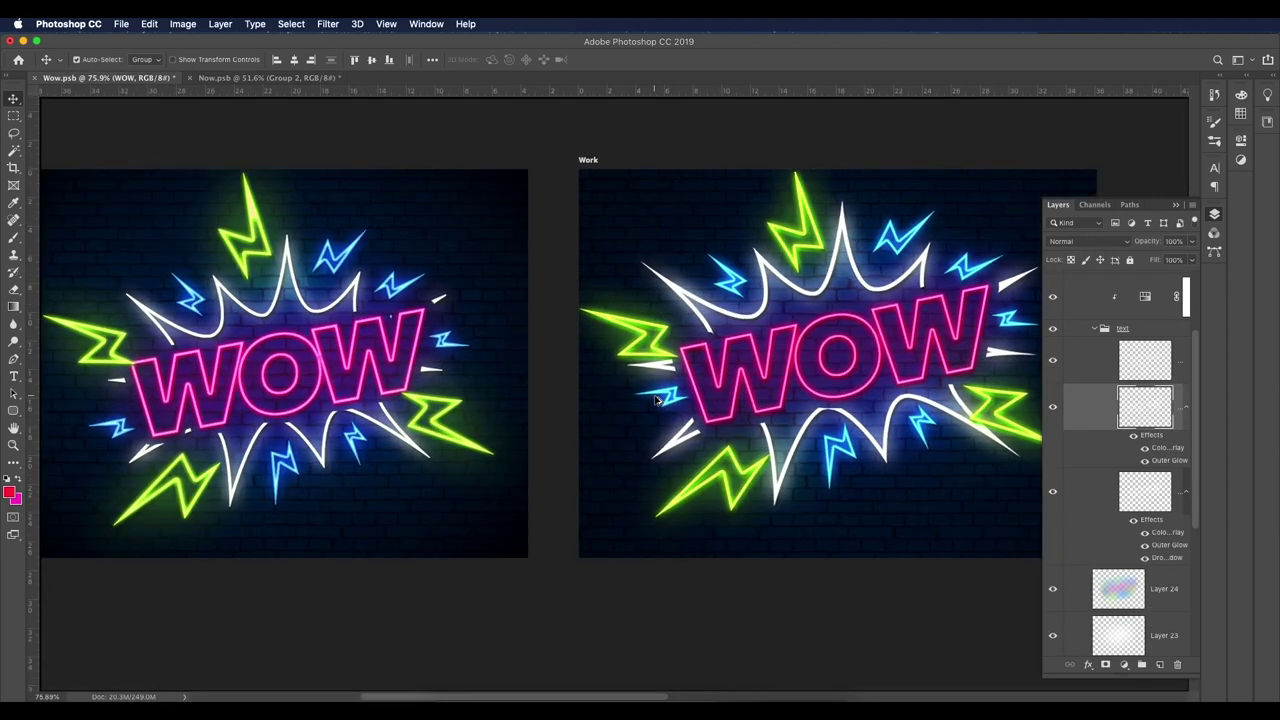
scroll(657, 404, "up", 2)
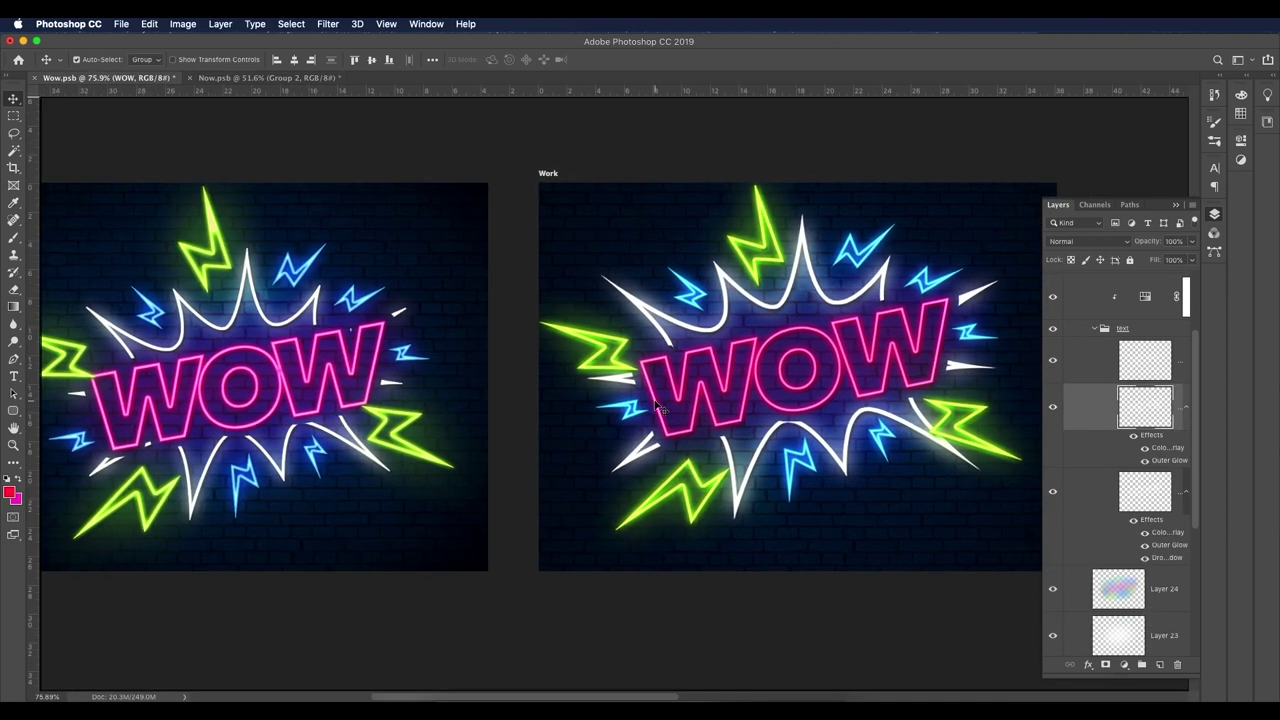
scroll(690, 405, "down", 1)
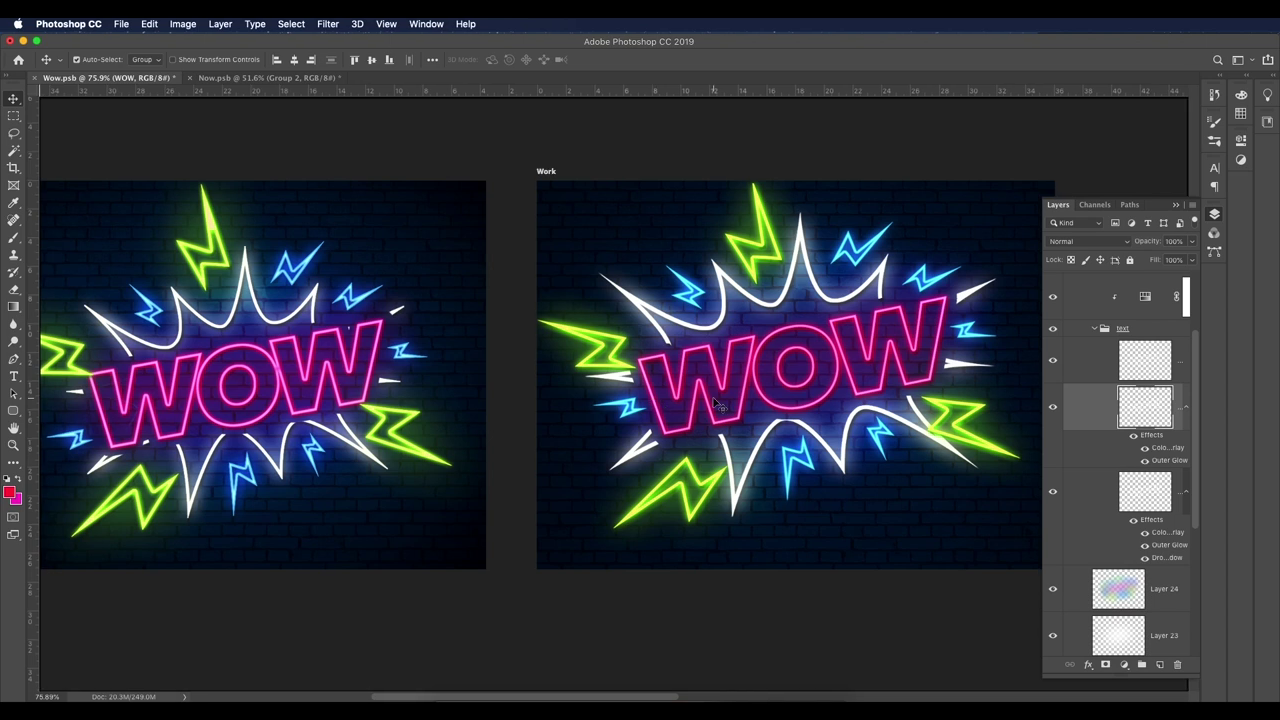
scroll(716, 404, "down", 3)
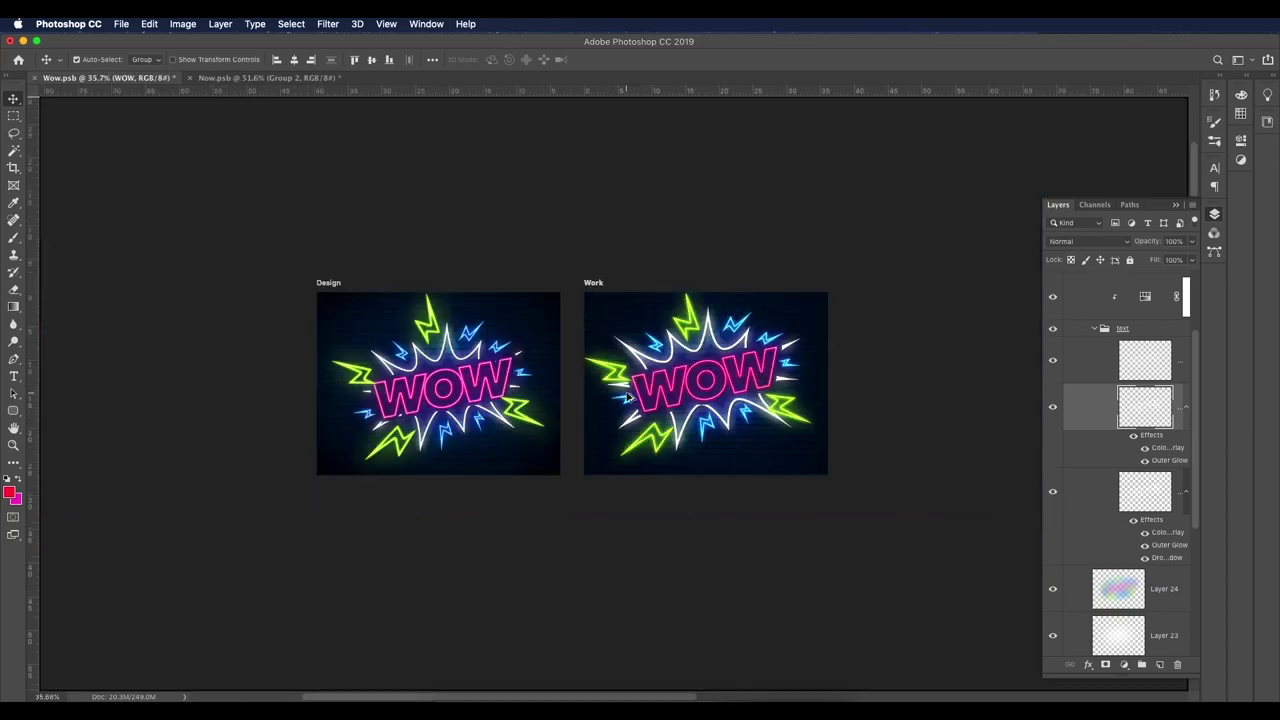
scroll(632, 398, "up", 2)
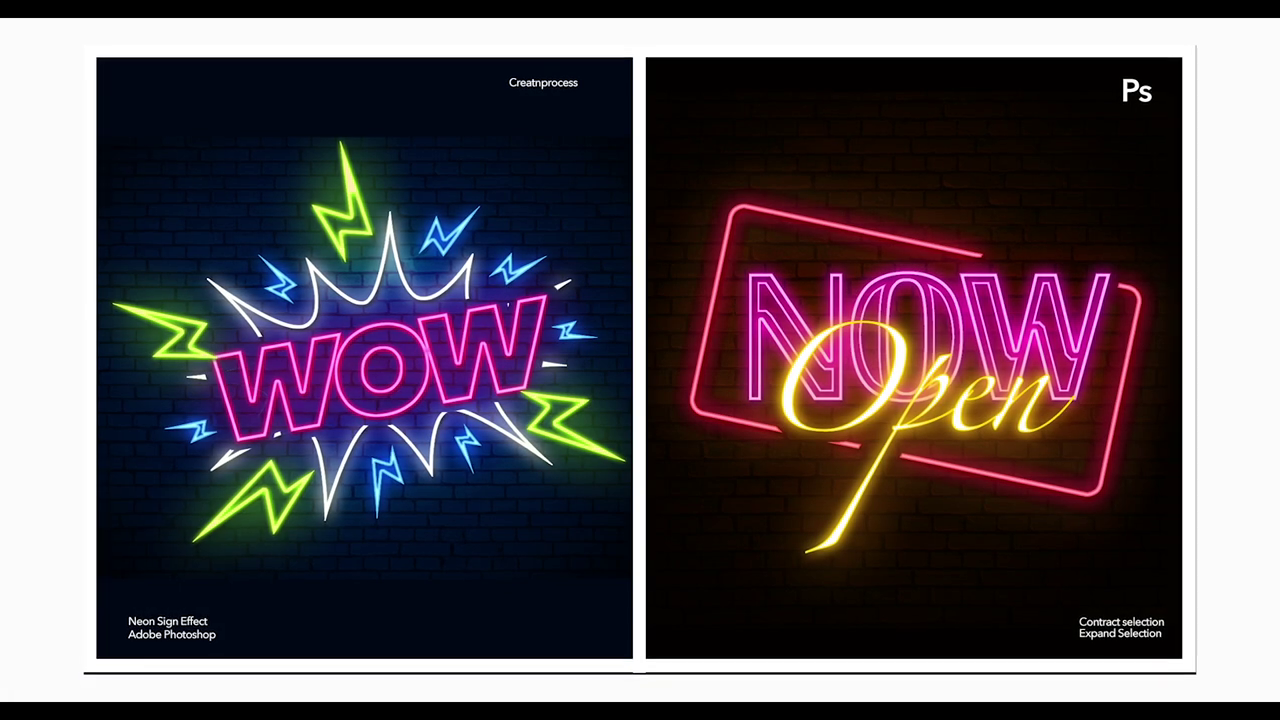